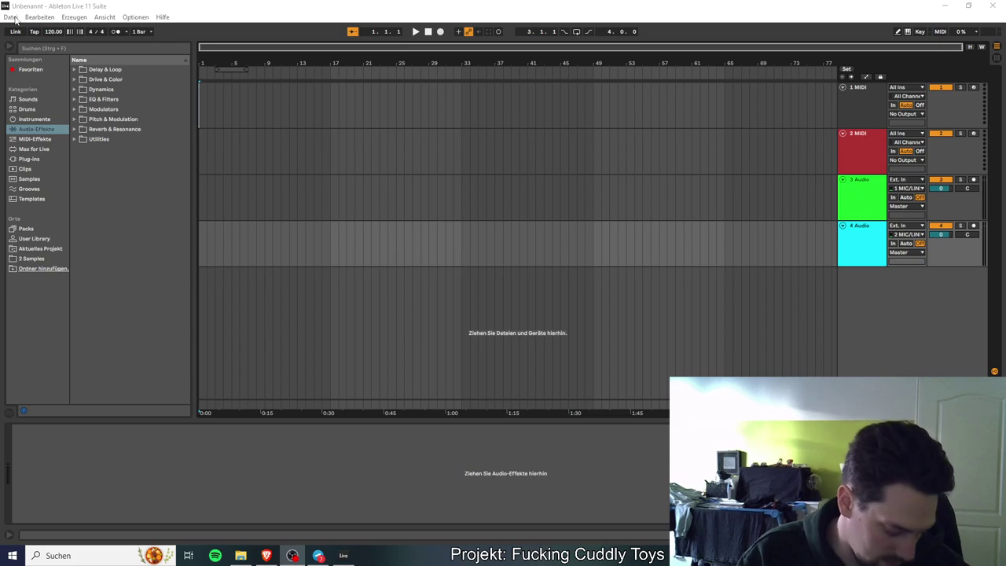
# Open the recently used set "Der Boden Wär Wohl Lava11.als".
pyautogui.click(13, 18)
pyautogui.moveTo(62, 53)
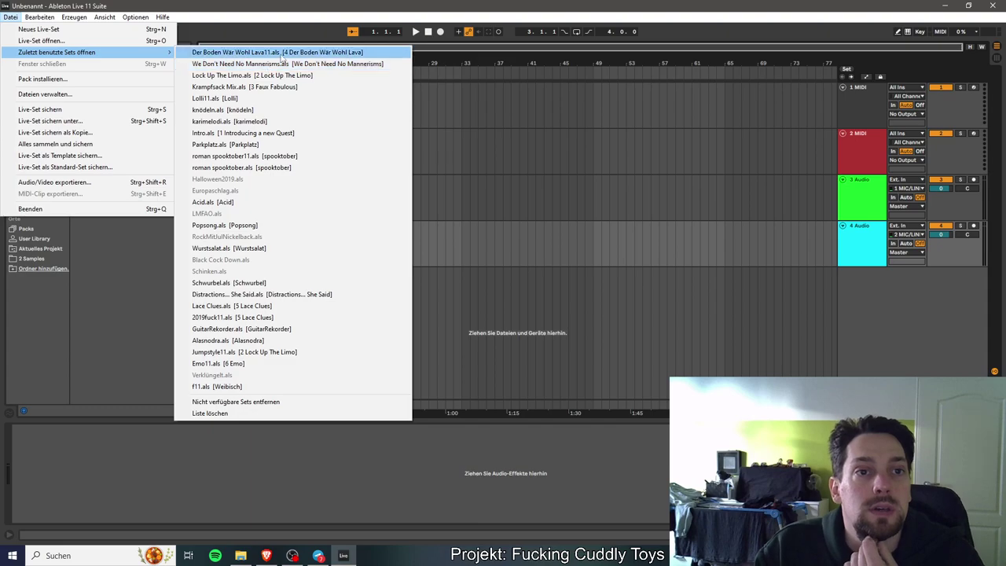
pyautogui.click(288, 53)
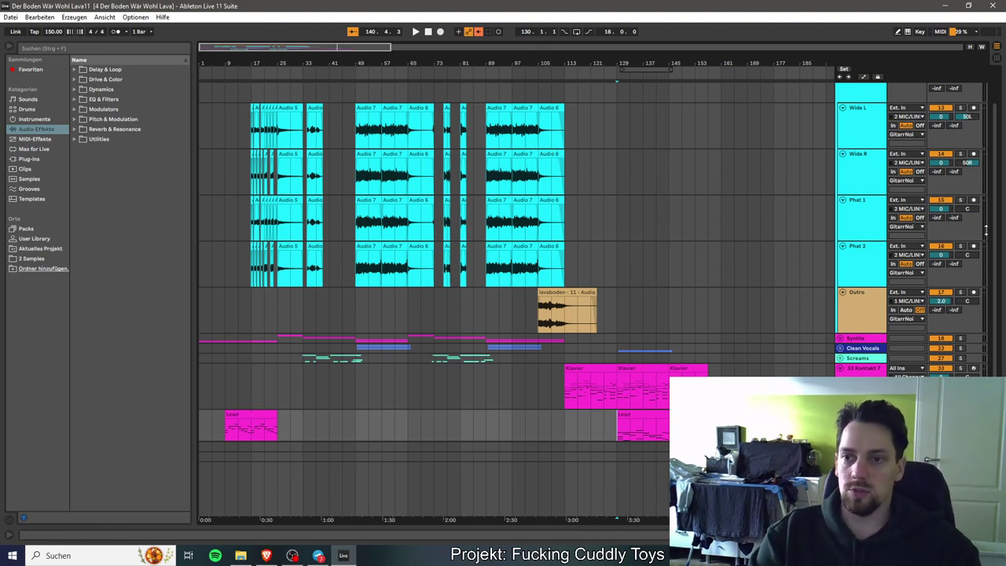
# Examine the clips on the Wide L, Wide R, Phat 1 and Phat 2 guitar tracks across the arrangement.
pyautogui.moveTo(995, 222); pyautogui.dragTo(989, 162)
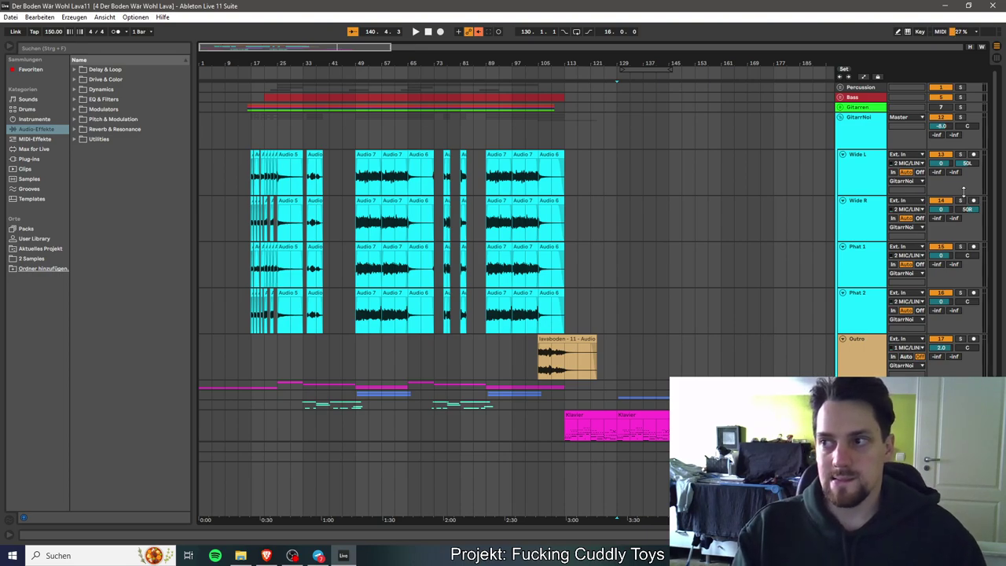
pyautogui.moveTo(601, 63); pyautogui.dragTo(307, 73)
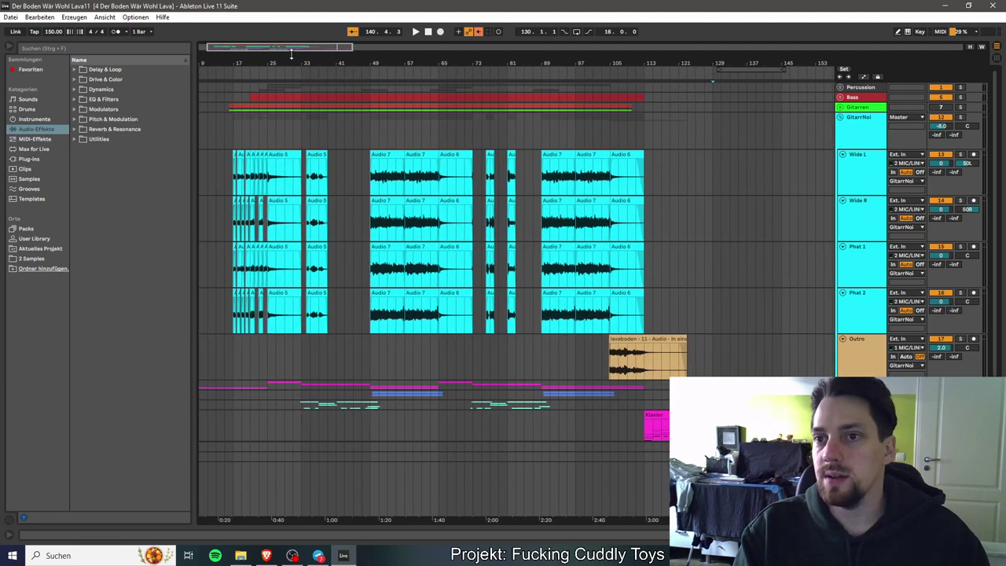
pyautogui.moveTo(477, 67); pyautogui.dragTo(283, 74)
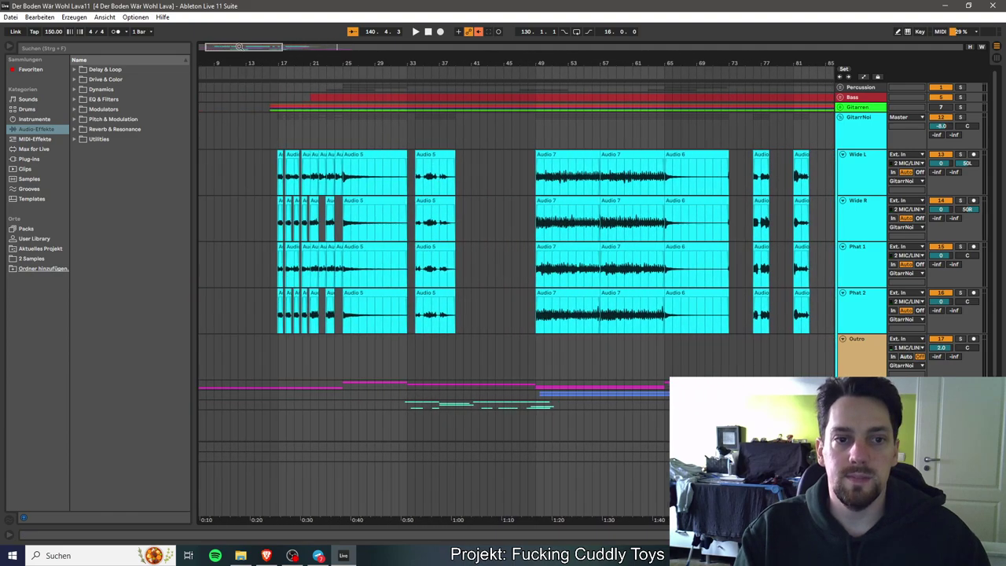
pyautogui.click(279, 176)
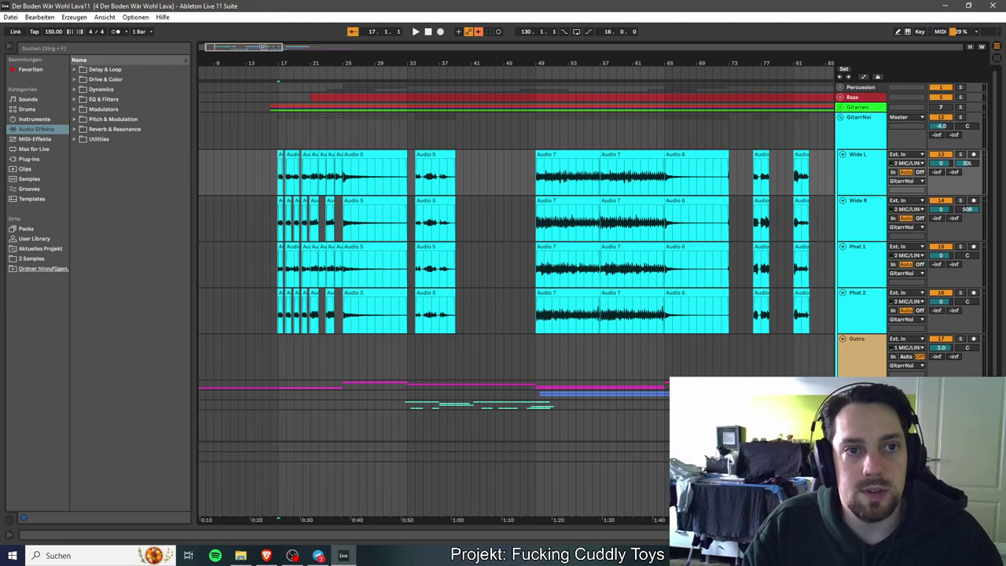
pyautogui.moveTo(263, 46); pyautogui.dragTo(266, 41)
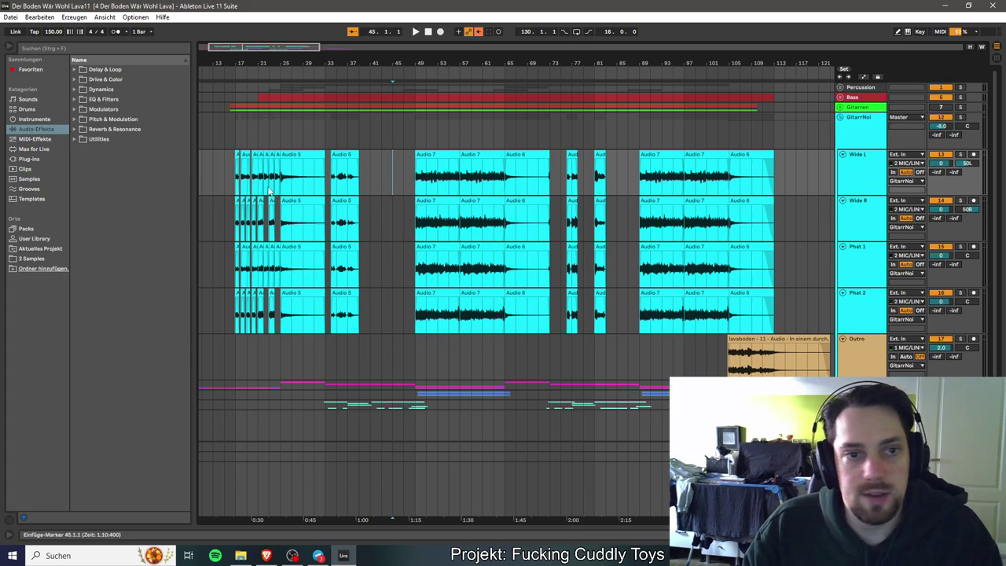
pyautogui.click(393, 173)
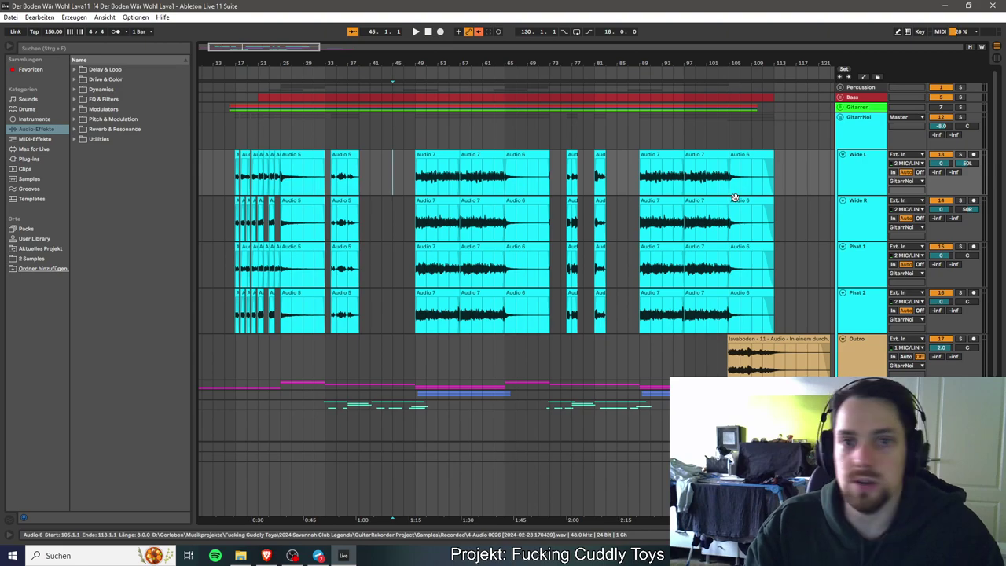
pyautogui.press('+')
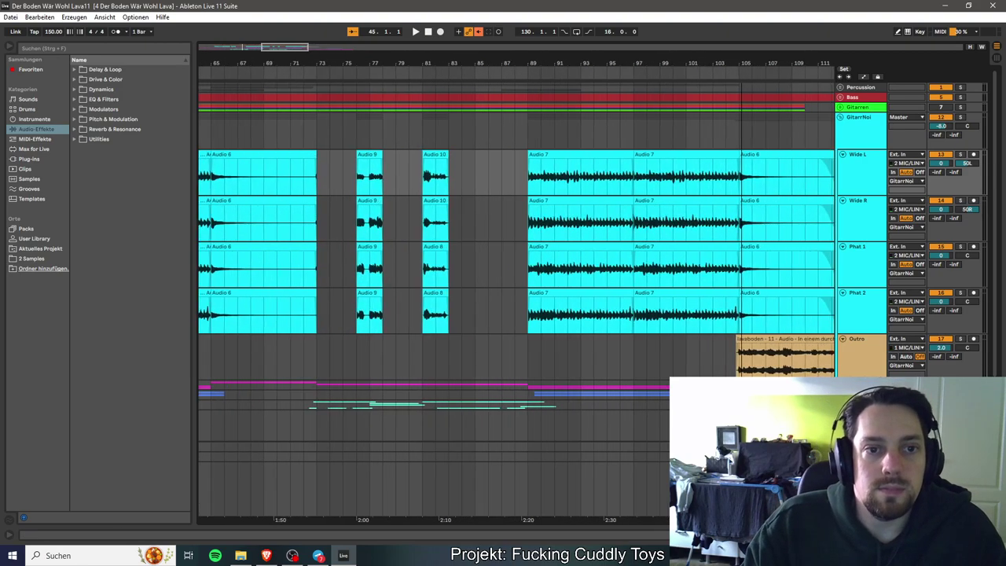
pyautogui.moveTo(259, 63); pyautogui.dragTo(310, 61)
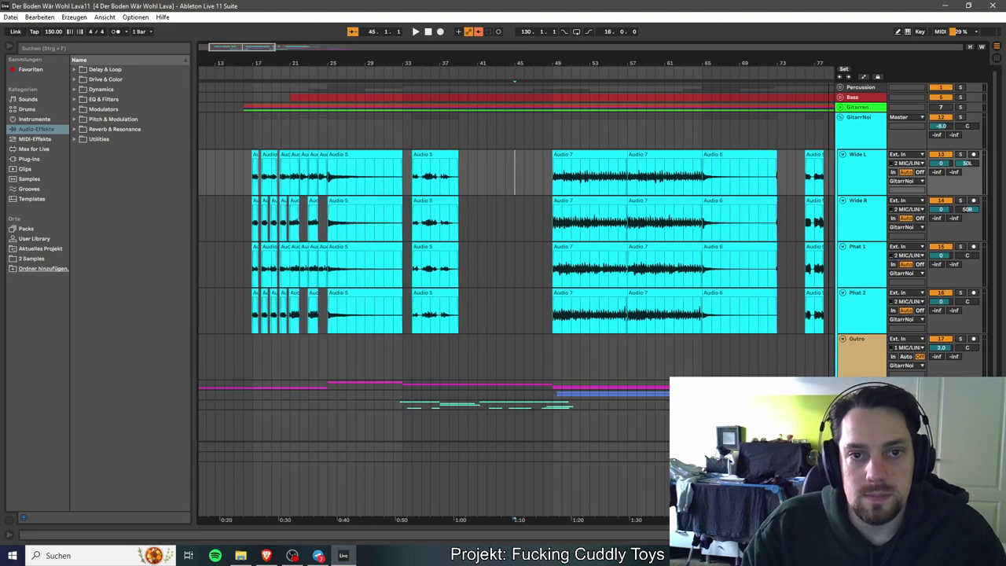
# Play the arrangement from bar 33 with the Gitarren group soloed, and remove the solo again.
pyautogui.click(403, 170)
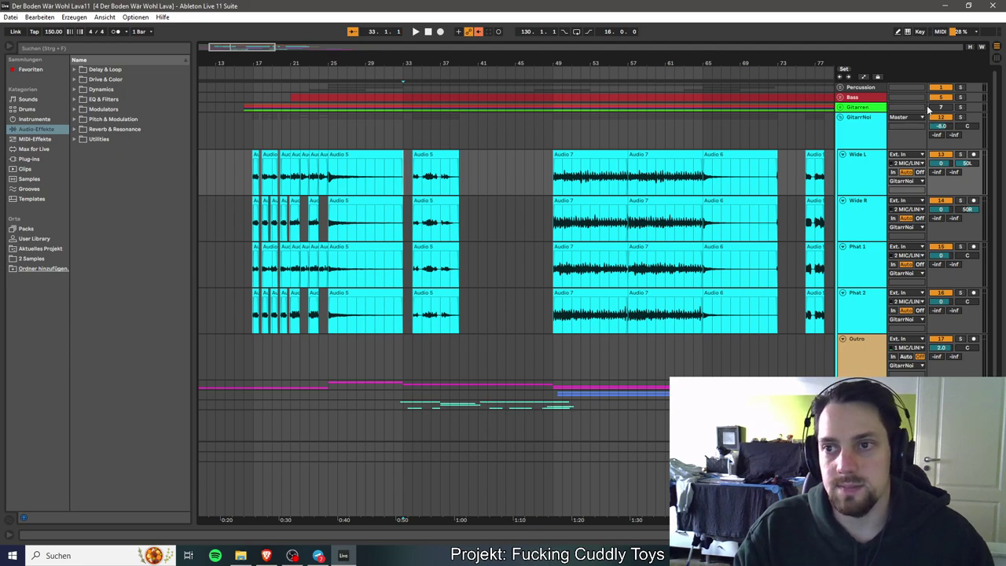
pyautogui.click(962, 108)
pyautogui.press('space')
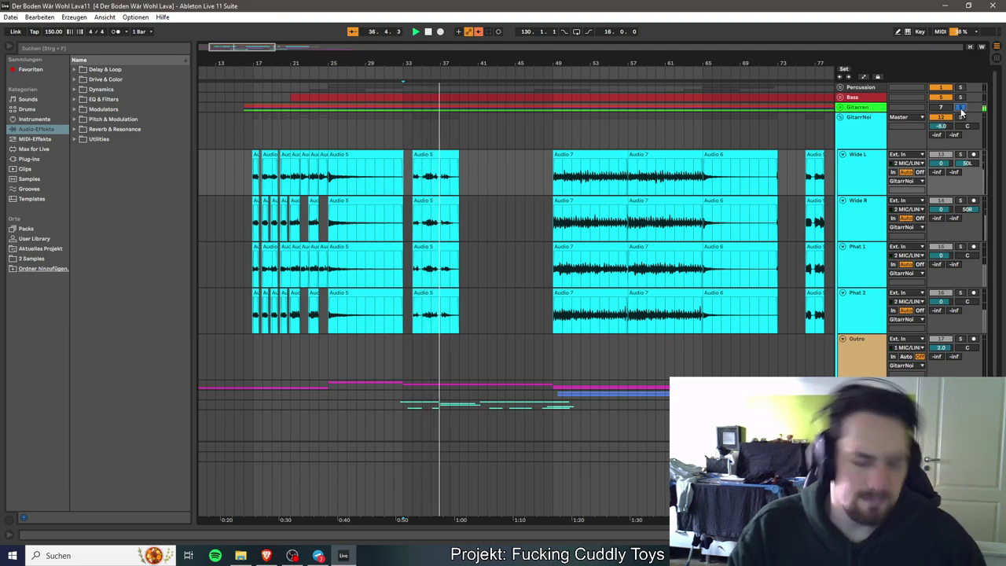
pyautogui.click(959, 108)
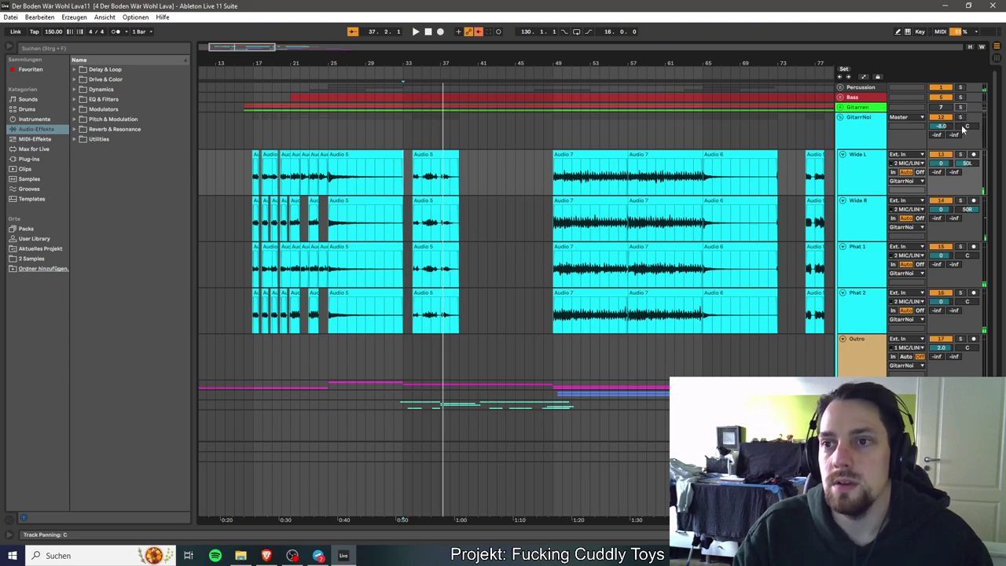
# Solo the GitarrNoi group and listen to its short guitar clips from bar 34.
pyautogui.click(960, 117)
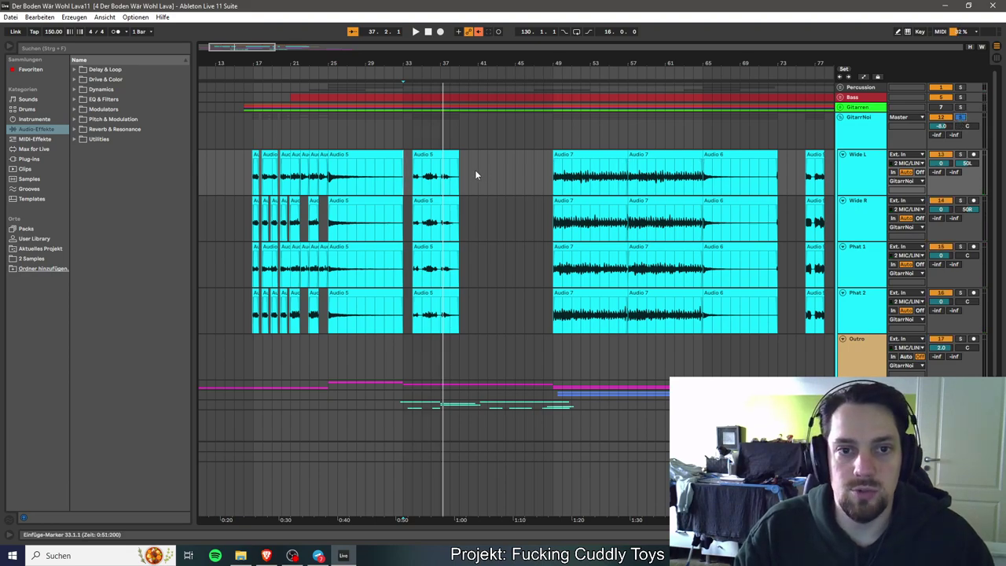
pyautogui.click(417, 182)
pyautogui.press('space')
pyautogui.press('space')
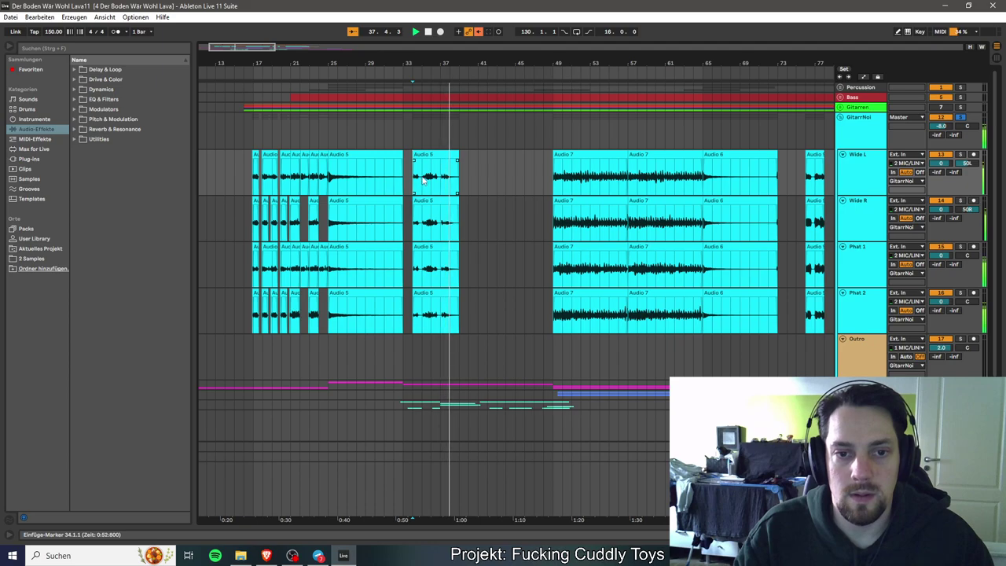
pyautogui.press('space')
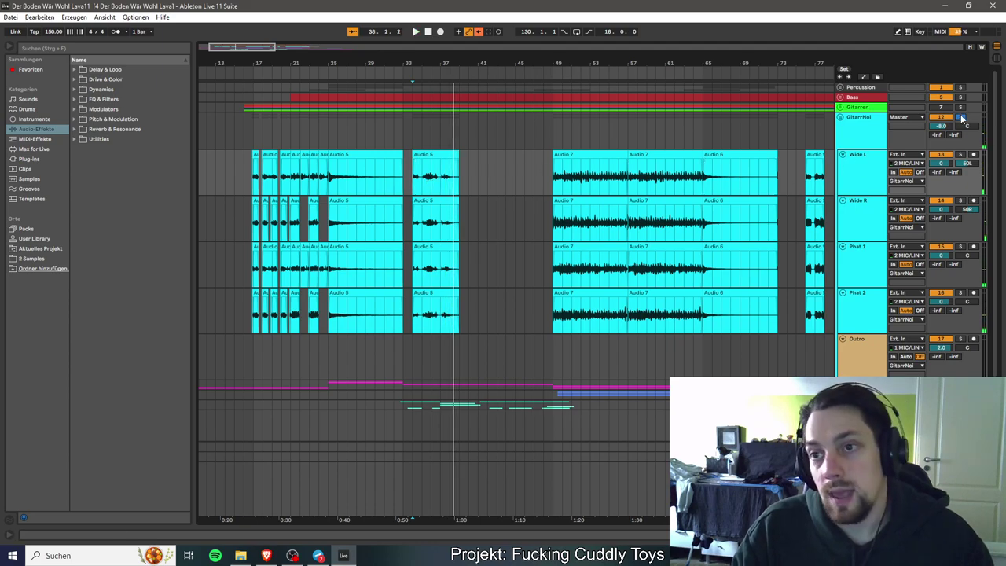
# Move the four Audio 5 clips starting at bar 34 on the Wide and Phat tracks one bar earlier to bar 33.
pyautogui.moveTo(245, 44); pyautogui.dragTo(240, 105)
pyautogui.moveTo(512, 157); pyautogui.dragTo(480, 162)
pyautogui.moveTo(532, 209); pyautogui.dragTo(492, 250)
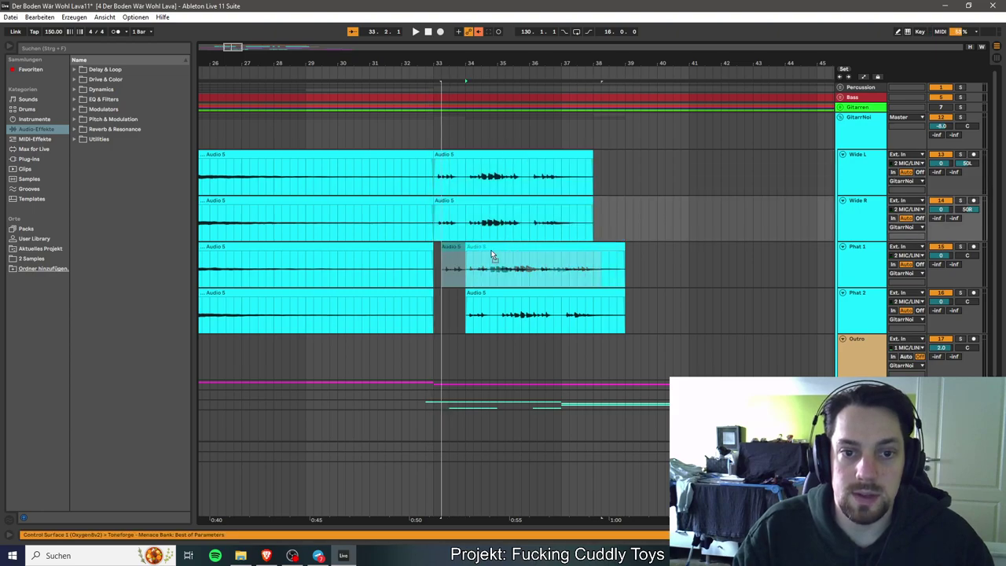
pyautogui.moveTo(527, 293); pyautogui.dragTo(494, 296)
# Trim the starts of the four Audio 5 guitar clips at bar 33 to position 33.1.3.
pyautogui.moveTo(217, 58); pyautogui.dragTo(208, 118)
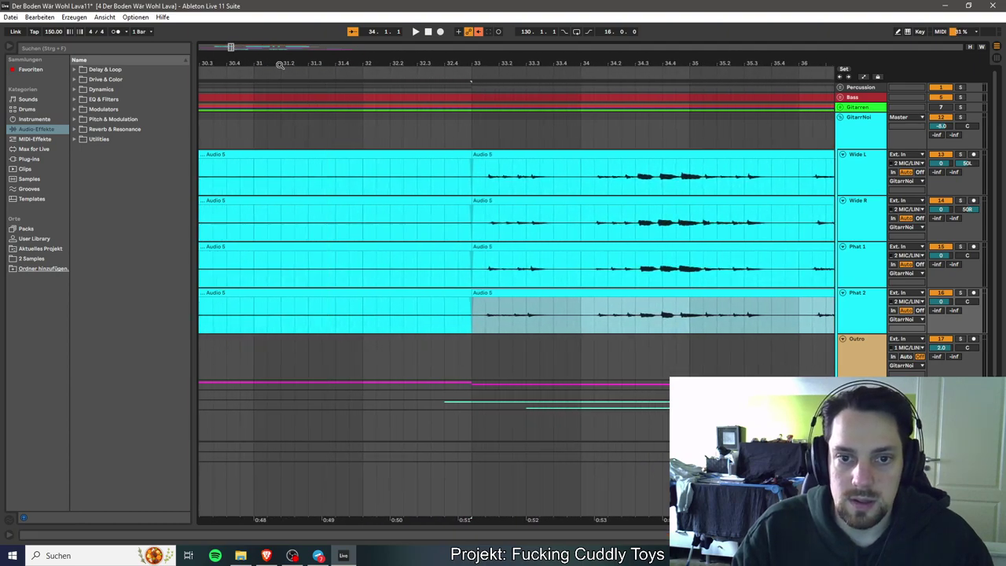
pyautogui.click(479, 155)
pyautogui.moveTo(472, 203); pyautogui.dragTo(486, 203)
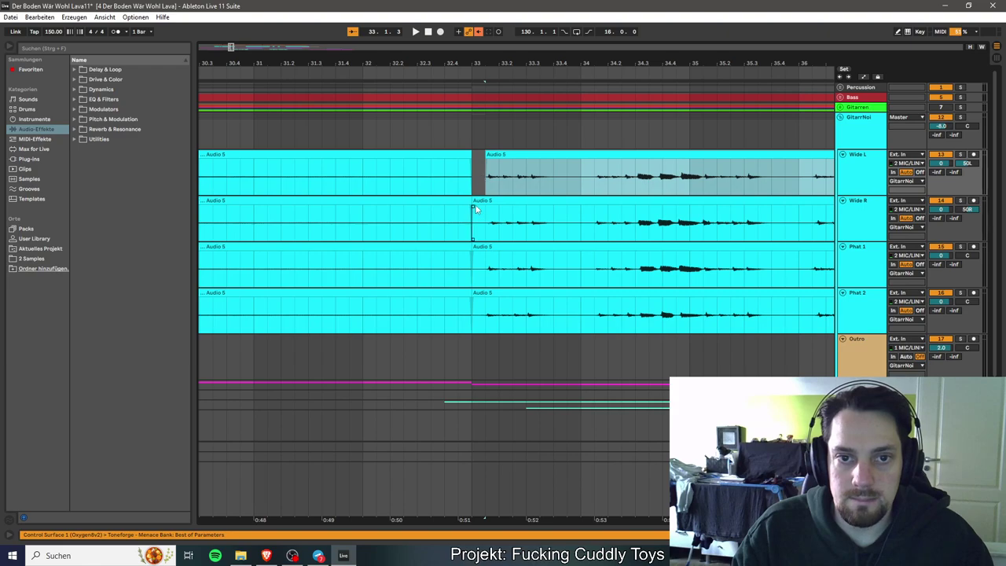
pyautogui.click(475, 246)
pyautogui.moveTo(475, 247); pyautogui.dragTo(485, 247)
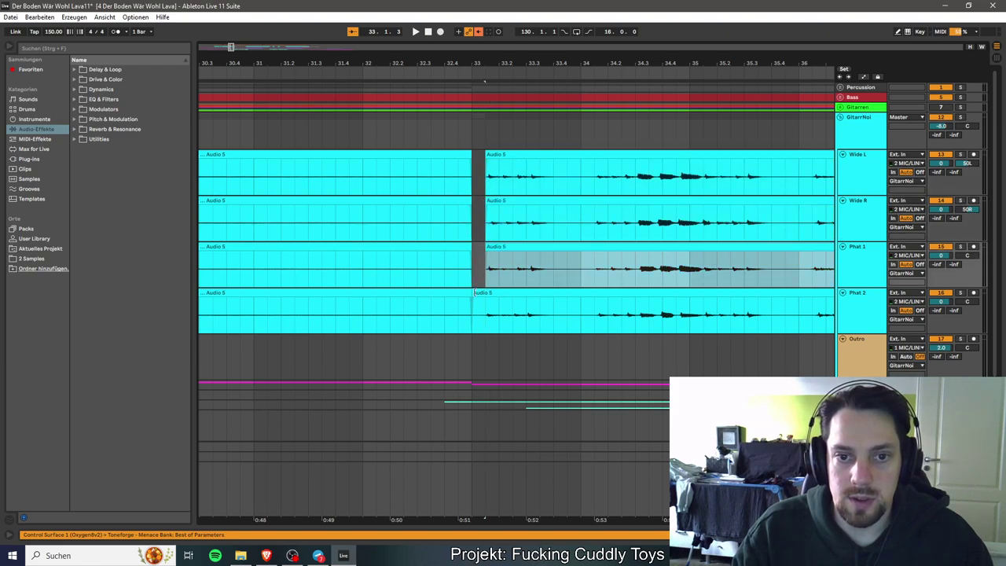
pyautogui.moveTo(474, 292); pyautogui.dragTo(486, 292)
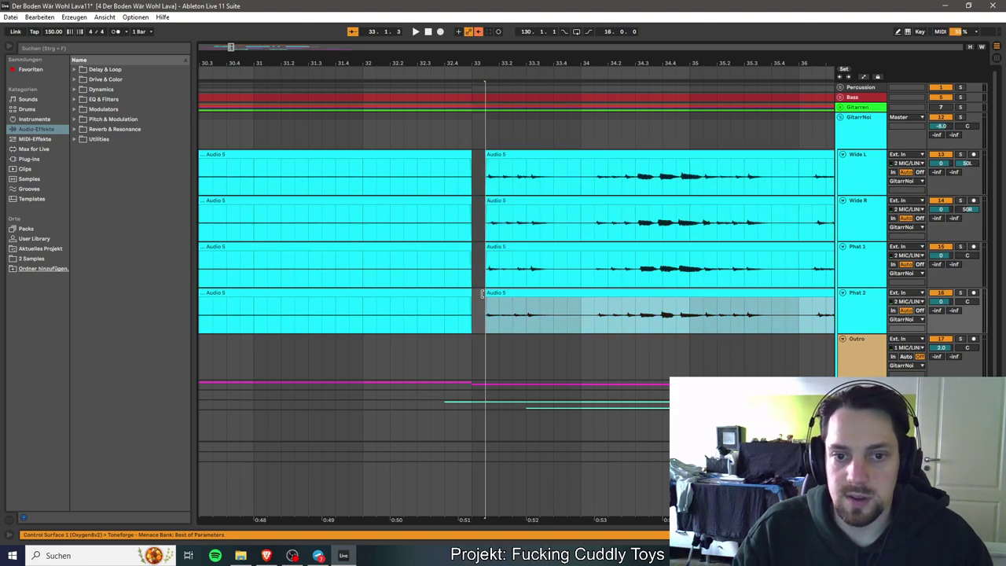
# Select the four trimmed guitar clips together and move them to start at 33.1.1.
pyautogui.click(625, 156)
pyautogui.keyDown('shift'); pyautogui.click(587, 291); pyautogui.keyUp('shift')
pyautogui.moveTo(558, 154); pyautogui.dragTo(551, 162)
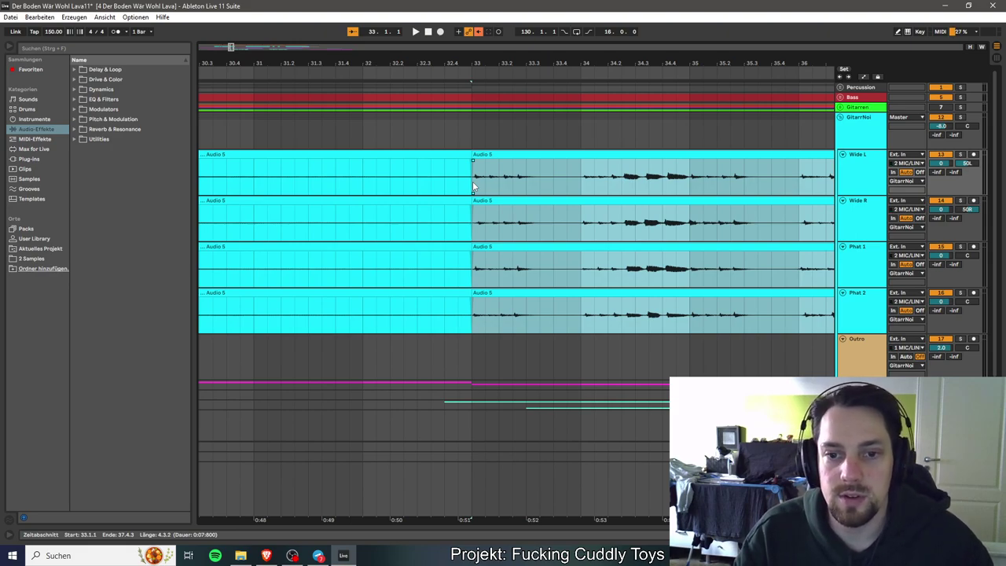
# Play the shifted guitar clips from bar 33 to check their timing.
pyautogui.hscroll(5, 473, 187)
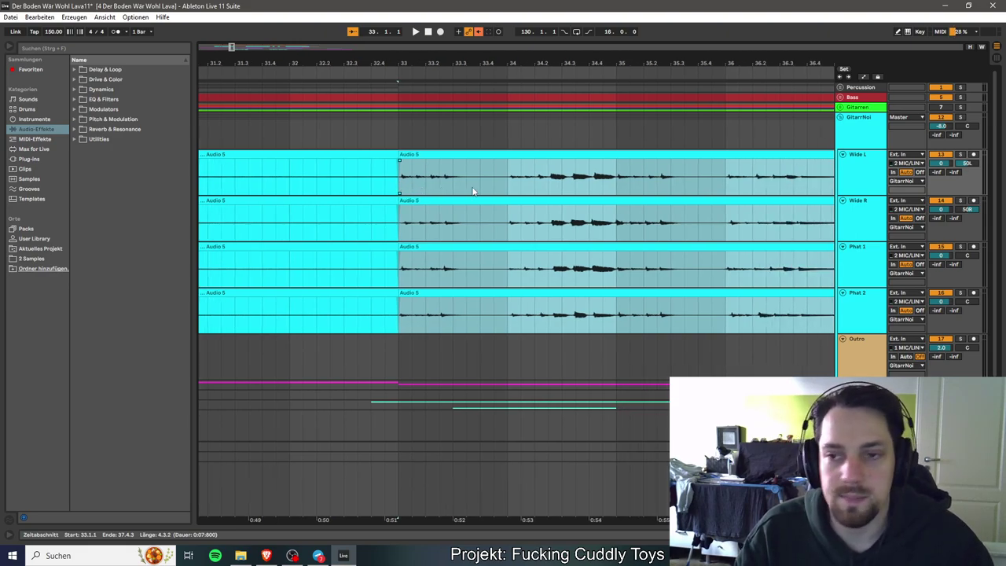
pyautogui.hscroll(-1, 473, 192)
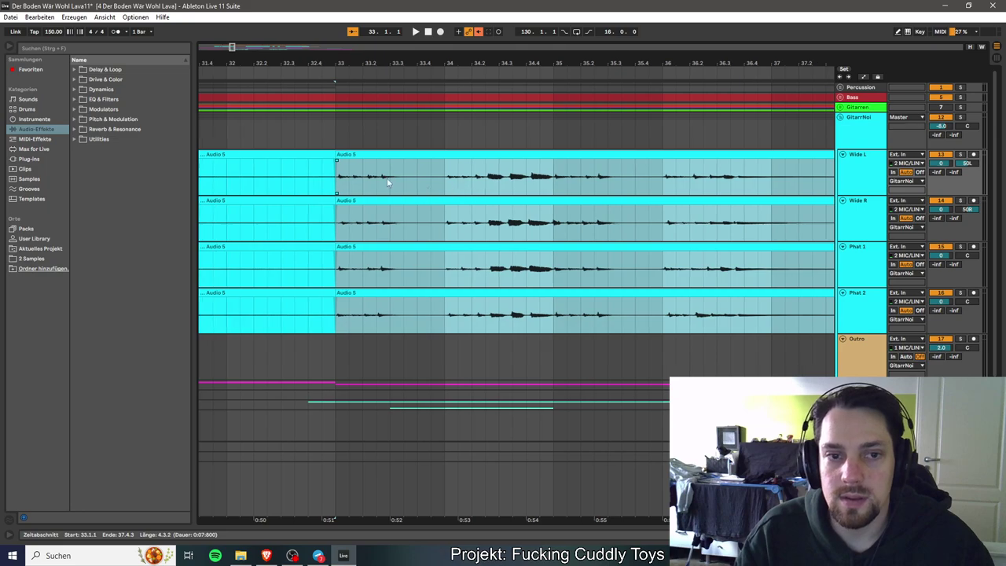
pyautogui.click(336, 185)
pyautogui.press('space')
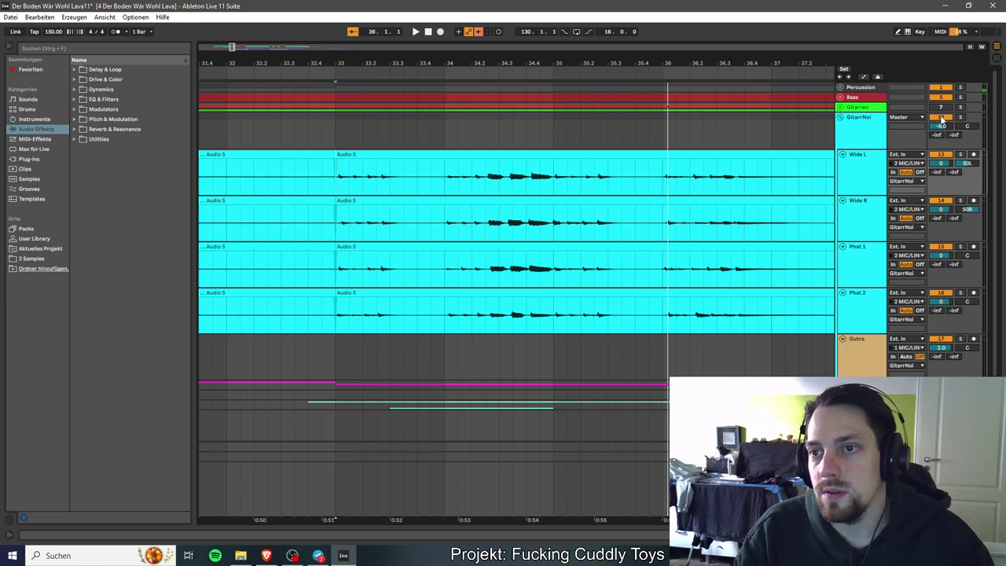
# Replay the section from bar 33 with the Gitarren group enabled and the GitarrNoi, Clean Vocals and Screams groups muted.
pyautogui.scroll(-5, 865, 349)
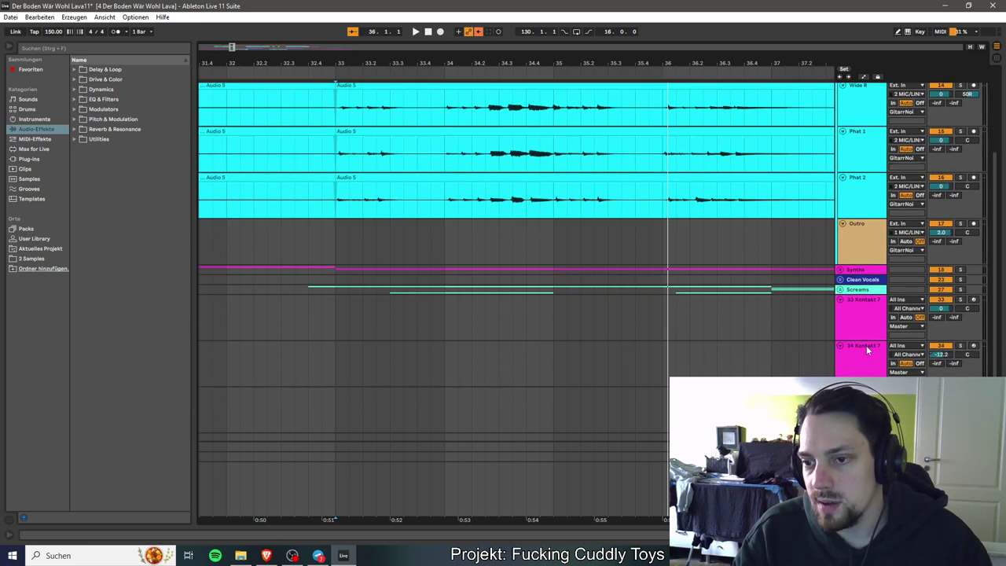
pyautogui.scroll(-1, 865, 344)
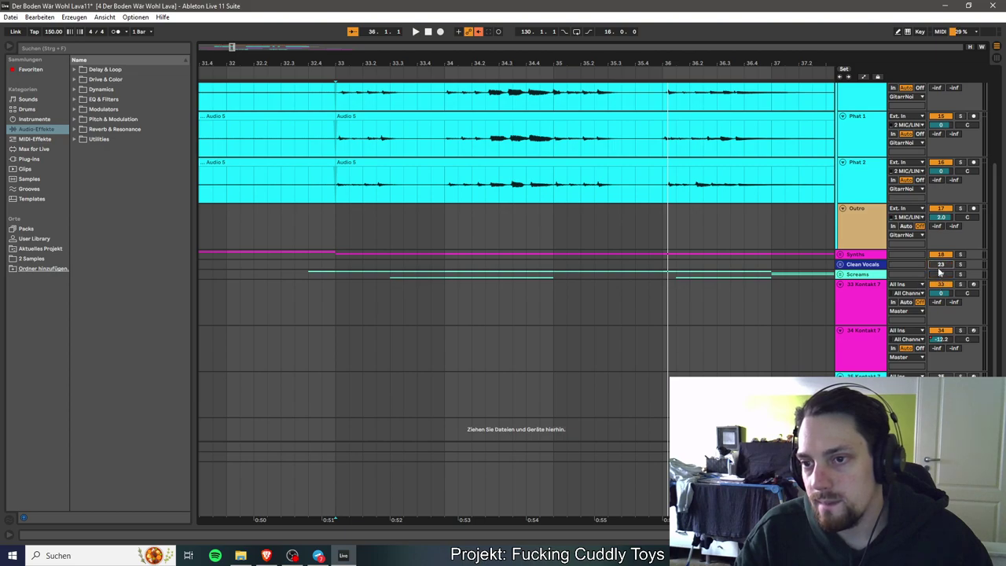
pyautogui.press('space')
pyautogui.hscroll(-2, 641, 256)
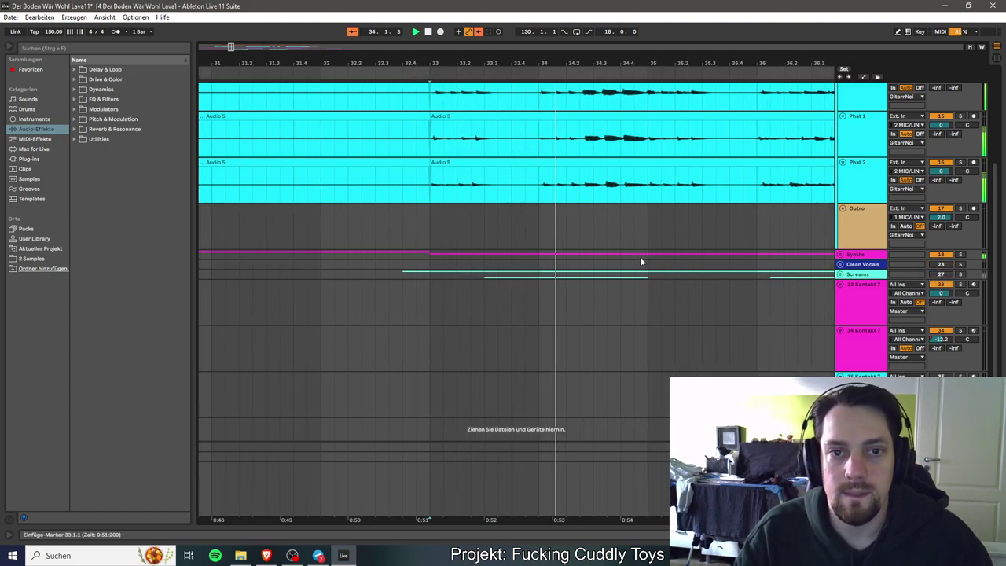
pyautogui.scroll(2, 680, 253)
pyautogui.scroll(4, 682, 254)
pyautogui.hscroll(3, 681, 258)
pyautogui.hscroll(-1, 680, 261)
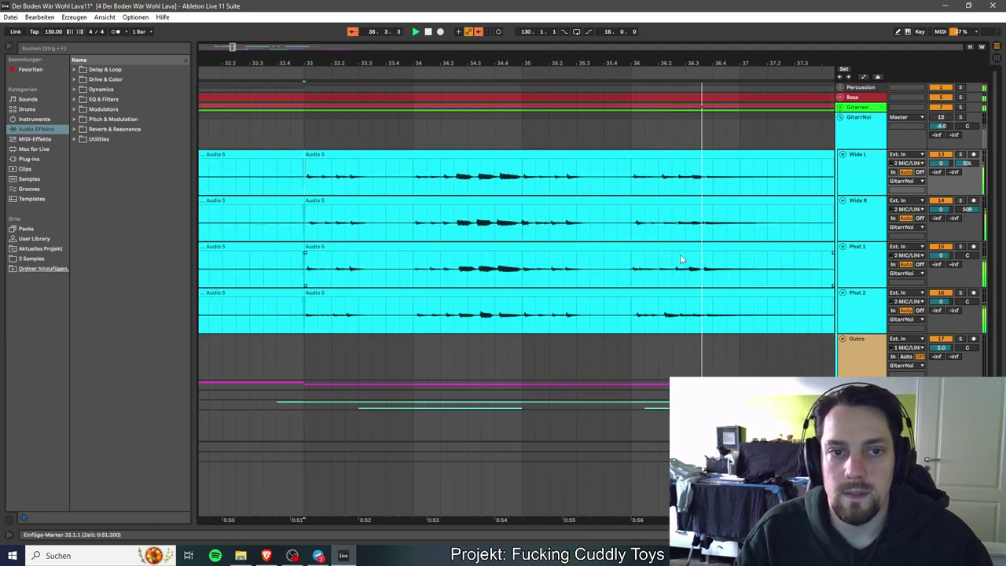
pyautogui.click(584, 157)
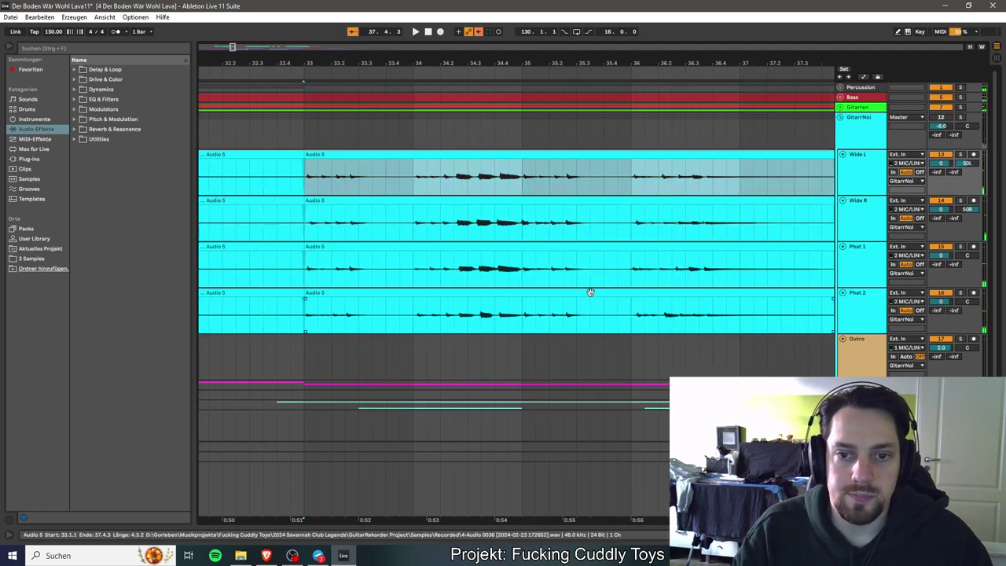
pyautogui.keyDown('shift'); pyautogui.click(589, 292); pyautogui.keyUp('shift')
pyautogui.rightClick(592, 296)
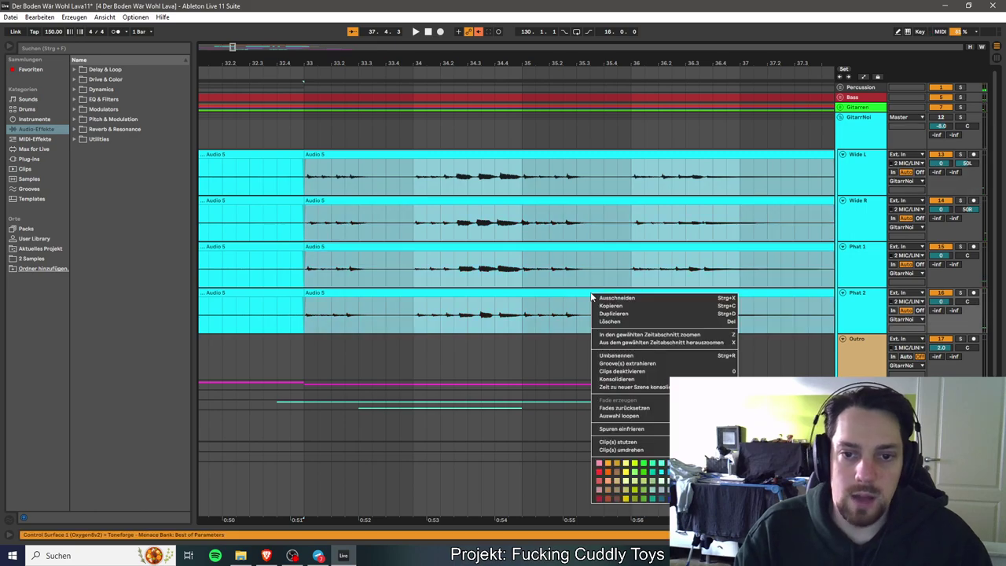
pyautogui.click(531, 156)
# Set the warp mode of the four Audio 5 guitar clips at bar 33 to Complex Pro.
pyautogui.click(531, 156)
pyautogui.doubleClick(531, 155)
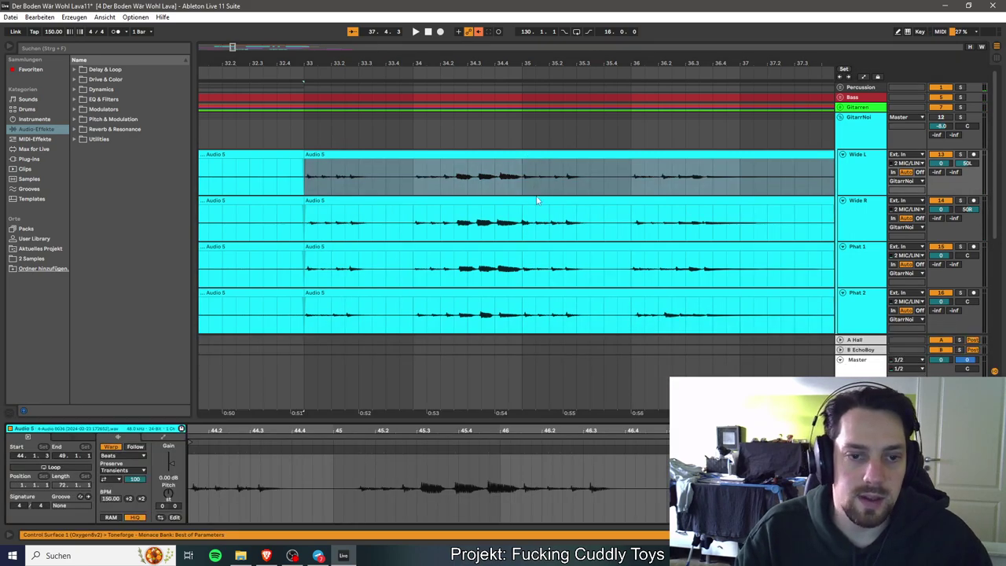
pyautogui.keyDown('shift'); pyautogui.click(544, 294); pyautogui.keyUp('shift')
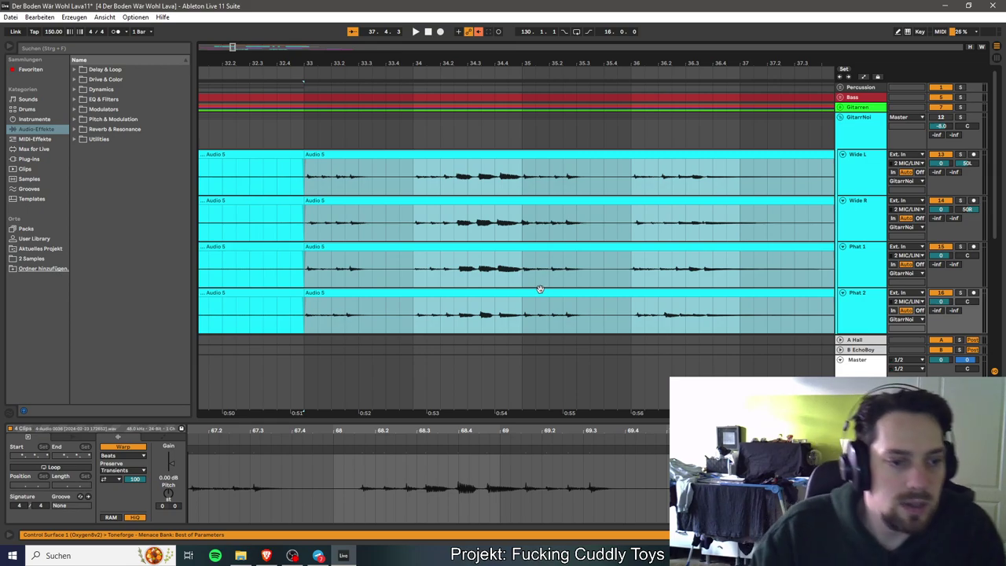
pyautogui.click(137, 456)
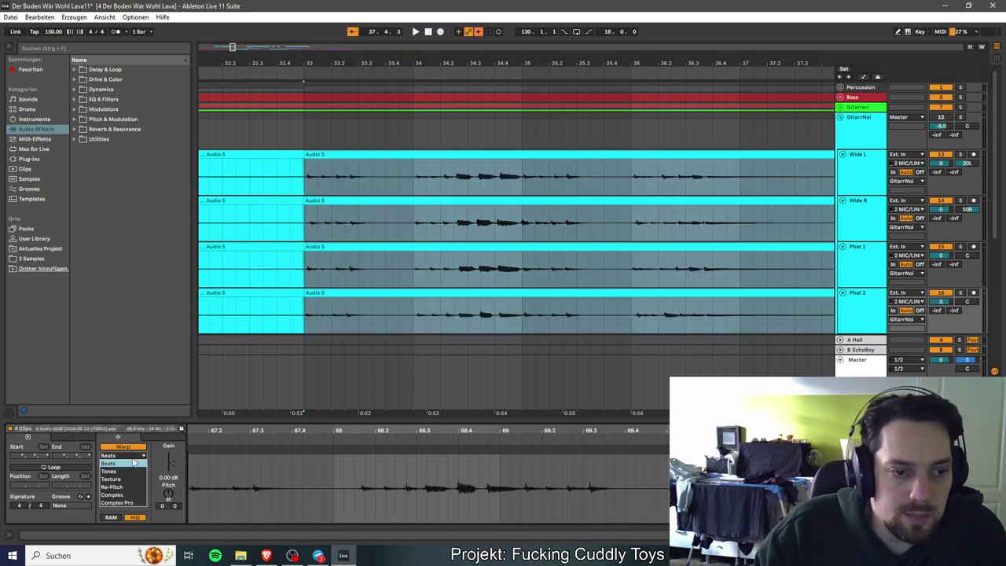
pyautogui.click(129, 503)
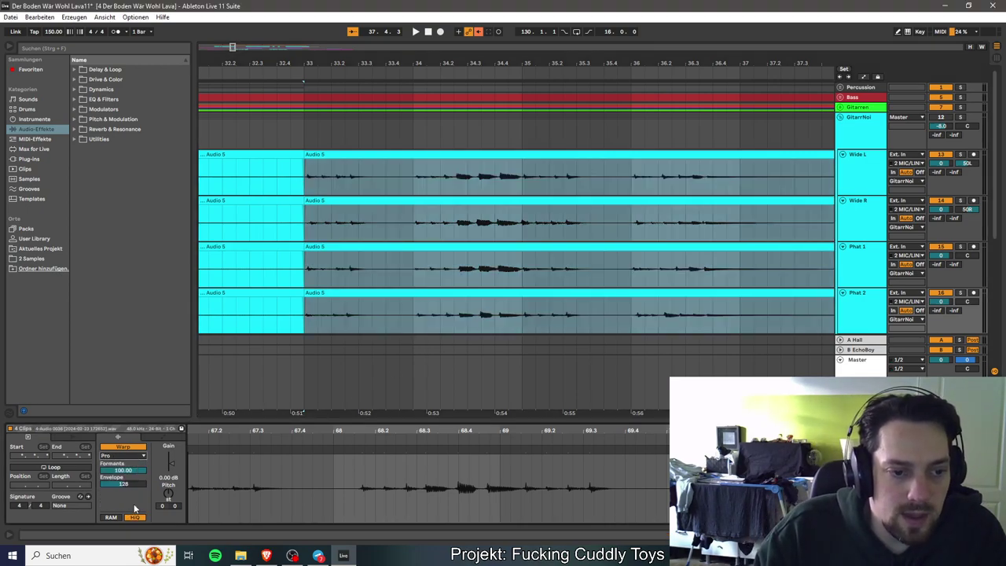
# Check the Audio 5 clips at bar 33 on Phat 2, Phat 1, Wide R and Wide L one by one, and save the project.
pyautogui.click(457, 293)
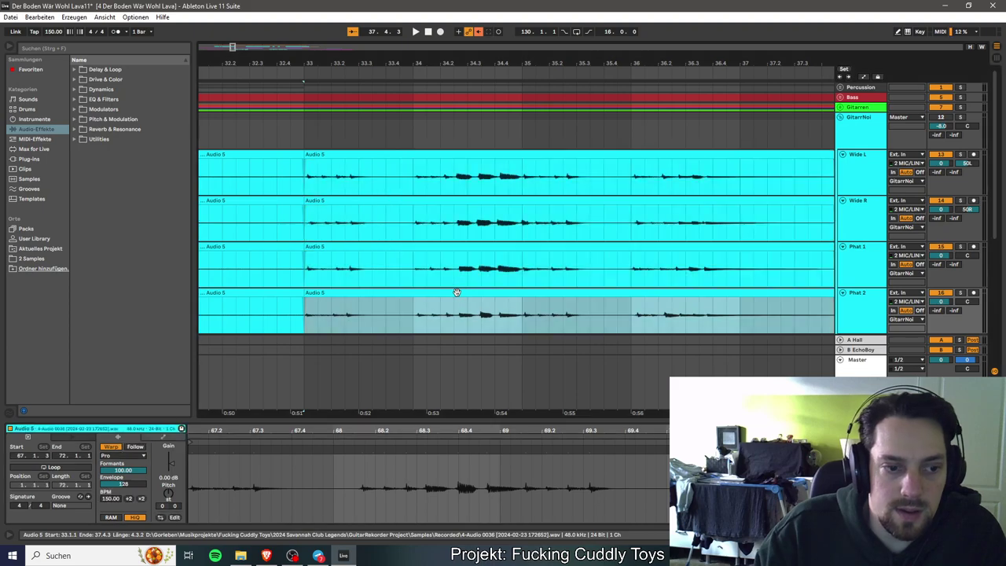
pyautogui.click(479, 249)
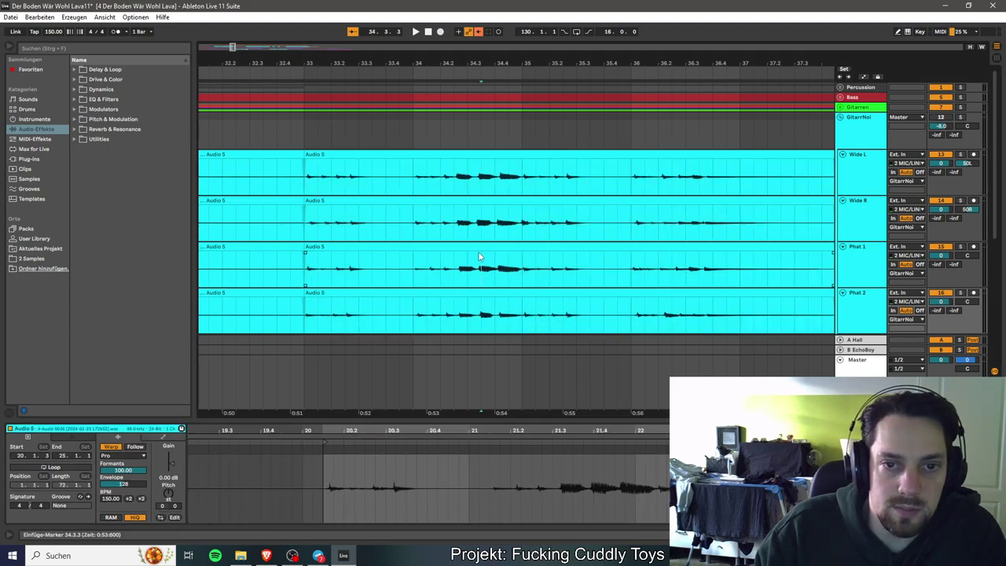
pyautogui.click(486, 200)
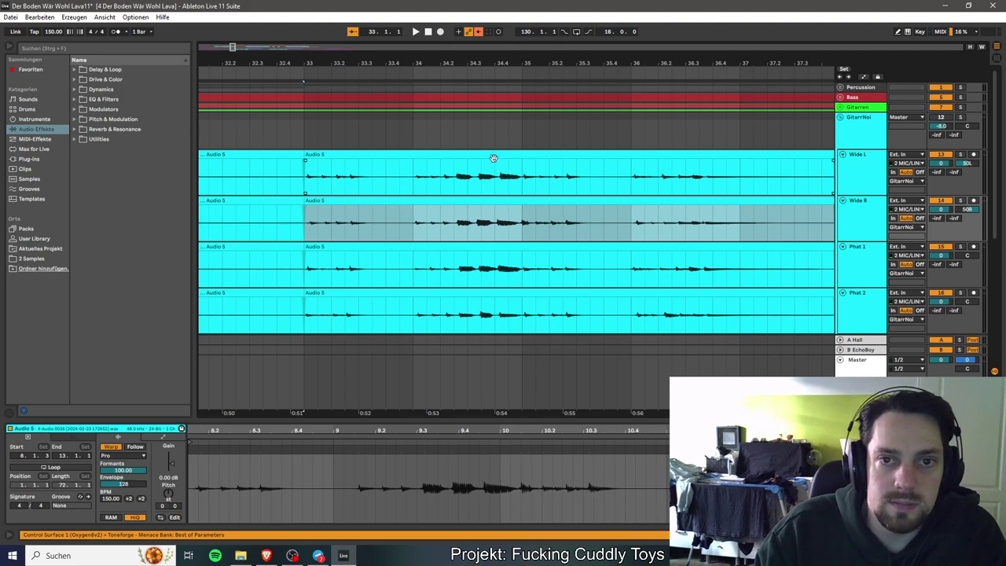
pyautogui.click(493, 158)
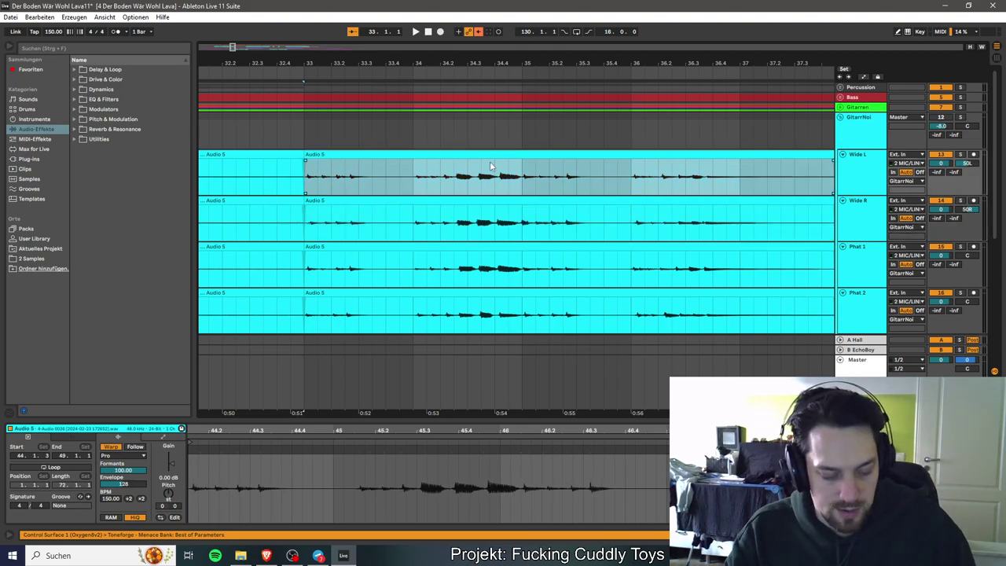
pyautogui.hotkey('ctrl', 'j')
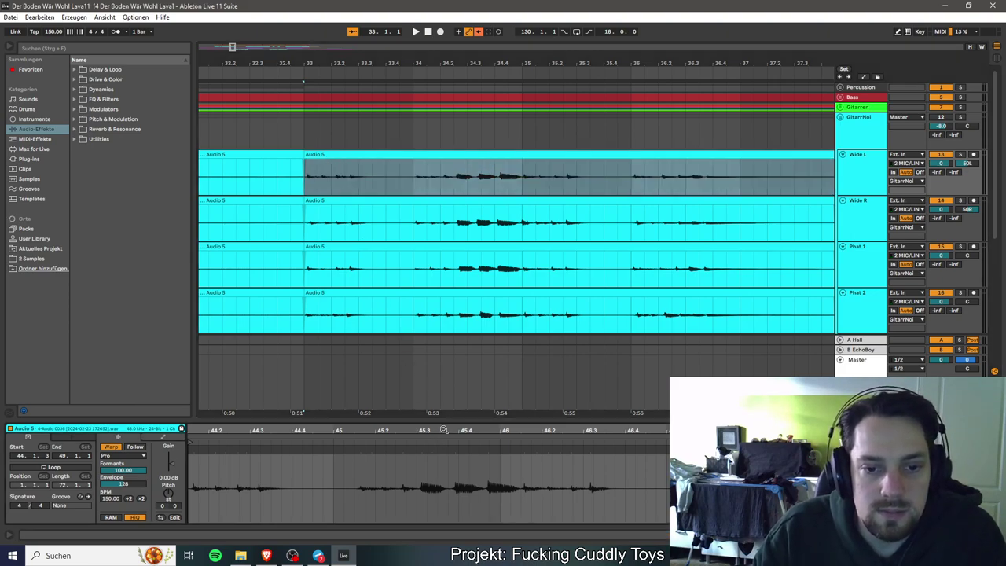
# Enlarge the clip waveform view and unfold the Gitarren group to show its tracks above the GitarrNoi group.
pyautogui.moveTo(446, 419); pyautogui.dragTo(442, 335)
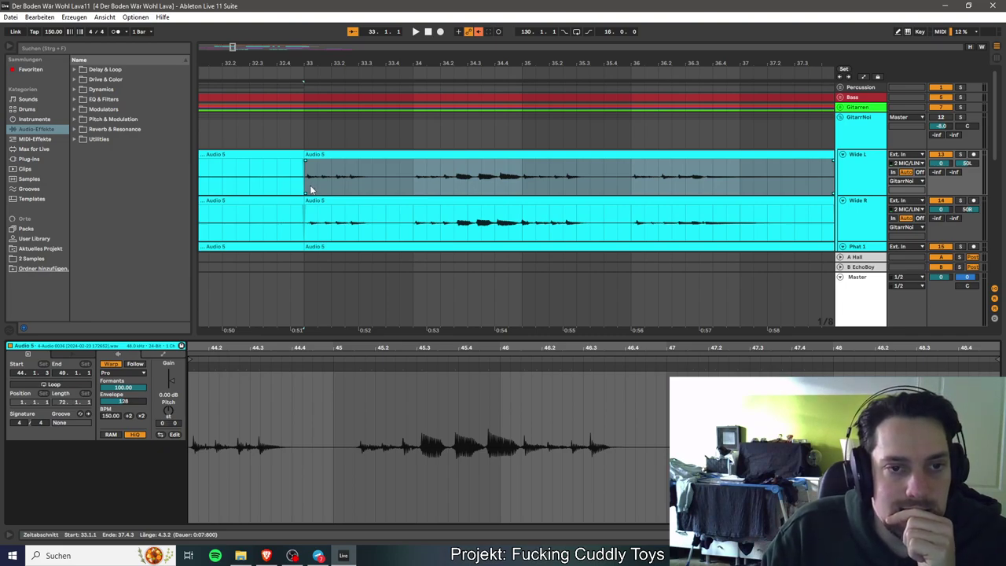
pyautogui.click(840, 107)
pyautogui.scroll(-4, 422, 204)
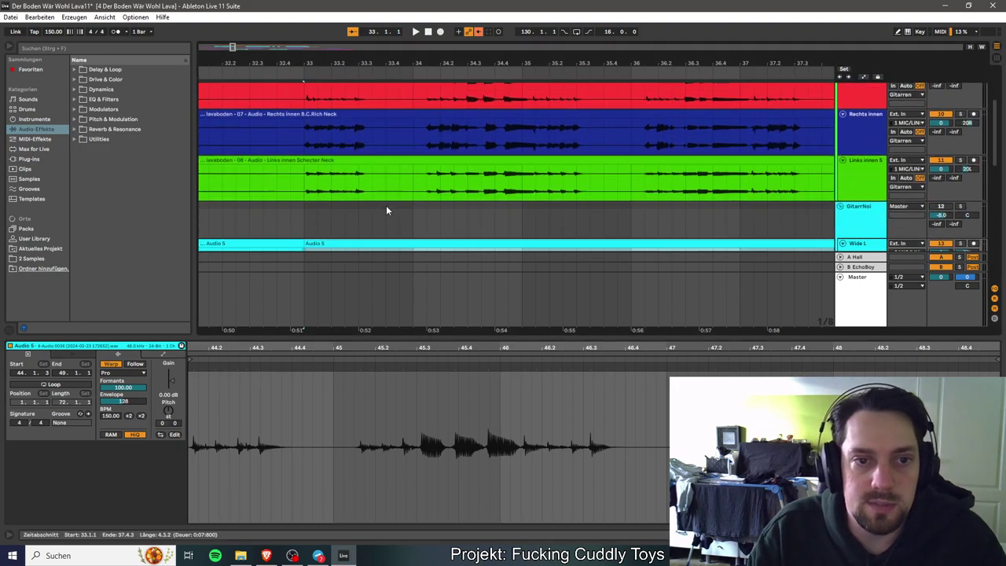
pyautogui.scroll(-1, 355, 184)
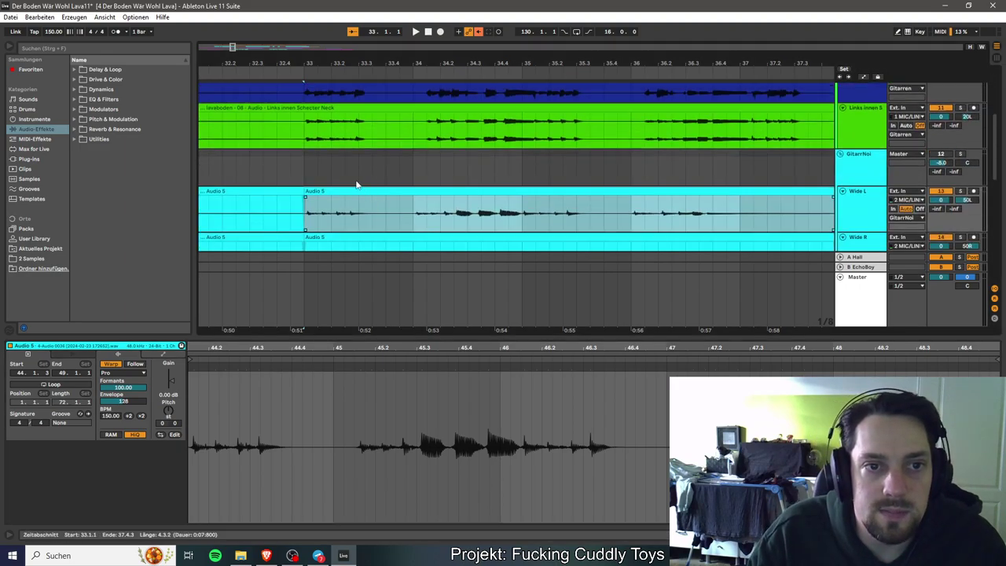
# Split the Links innen Schecter Neck clip at 33.1.1 and 37.4.3, matching the span of the Audio 5 clips.
pyautogui.click(303, 132)
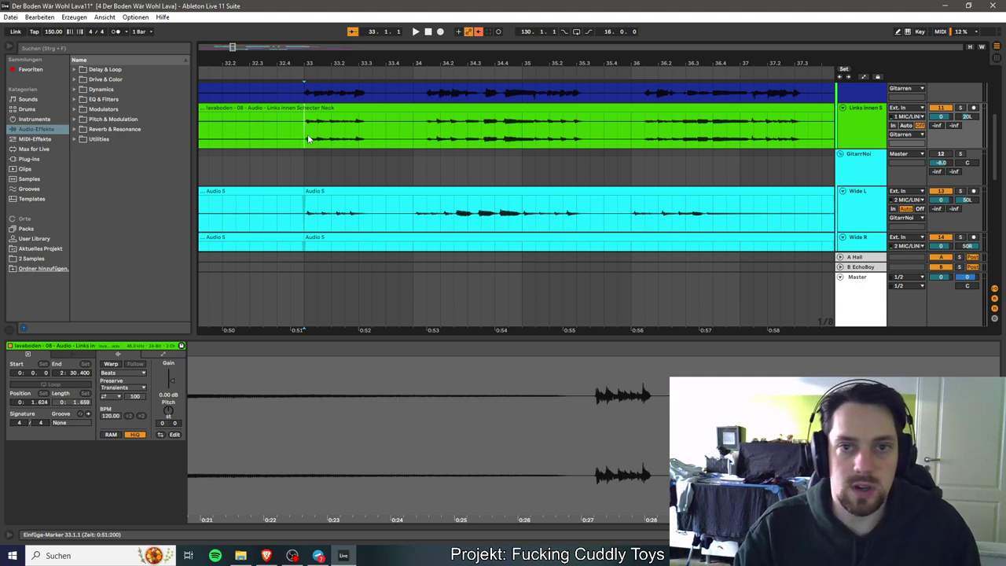
pyautogui.hscroll(2, 495, 155)
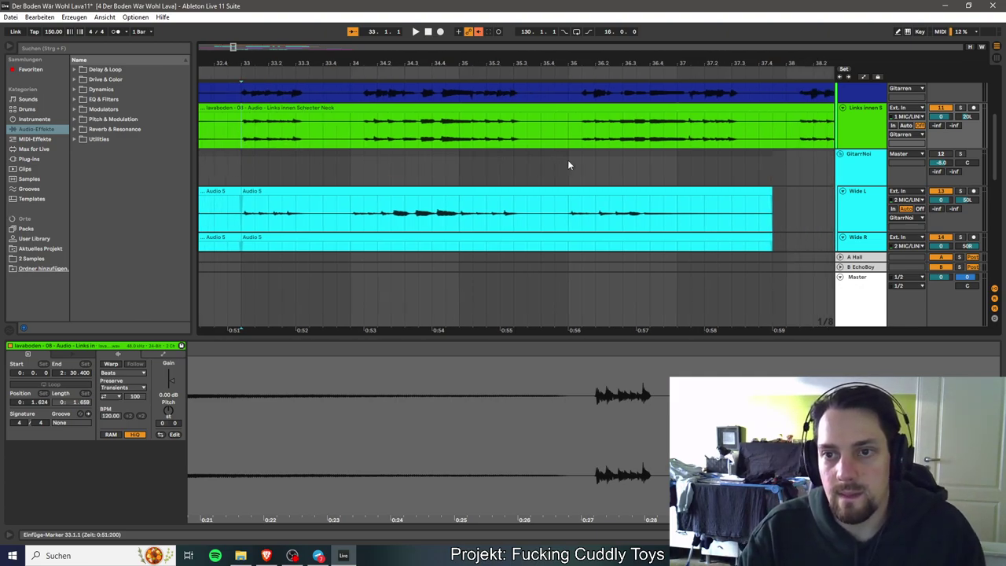
pyautogui.hotkey('ctrl', 'e')
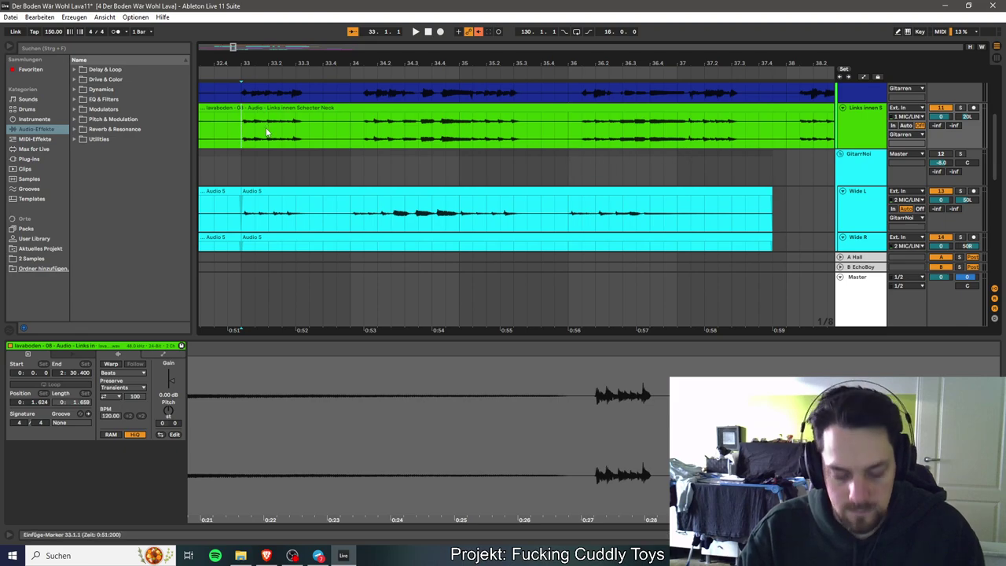
pyautogui.click(772, 129)
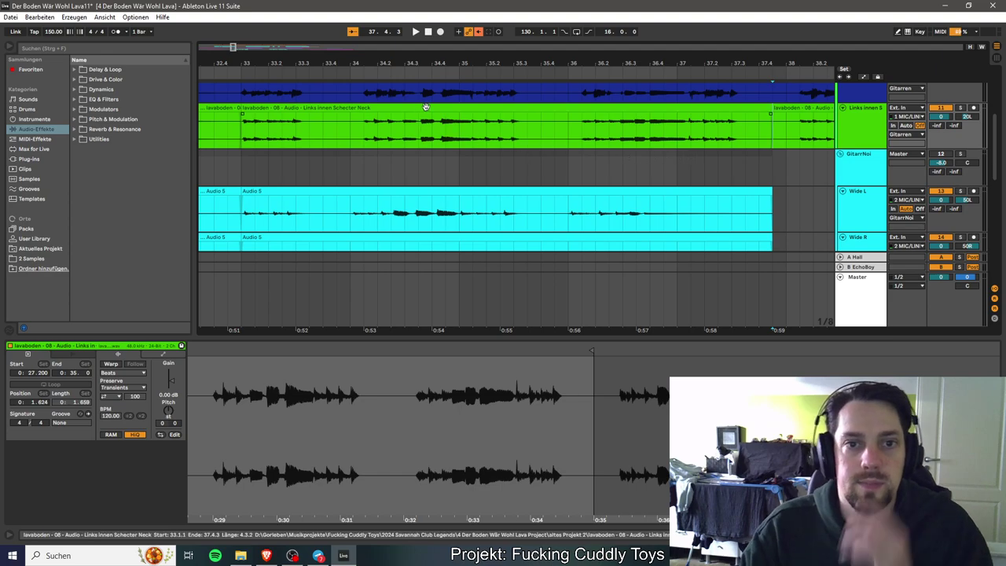
pyautogui.hotkey('ctrl', 'e')
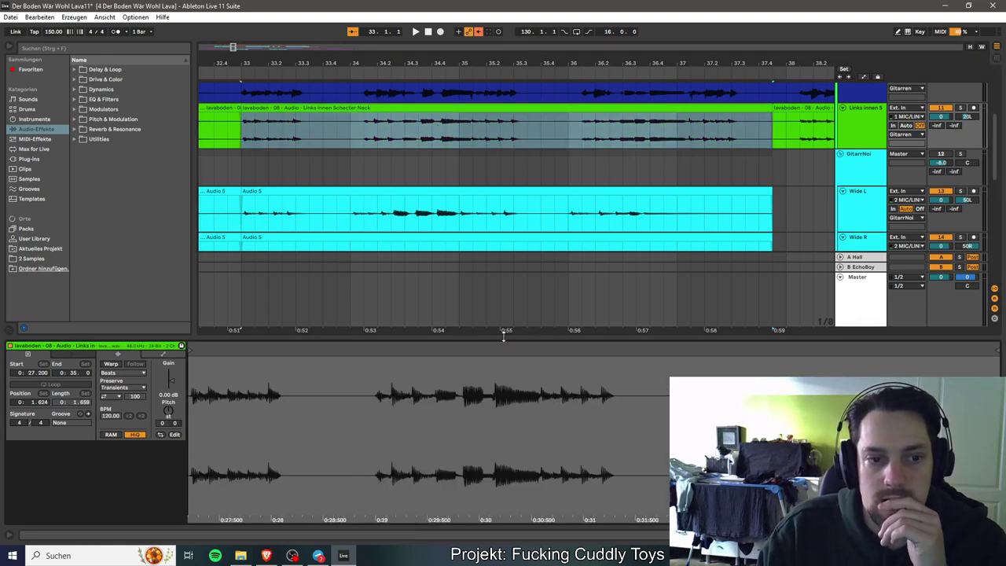
# Enable warping for the separated Links innen Schecter Neck clip and set its warp mode to Complex Pro.
pyautogui.click(111, 364)
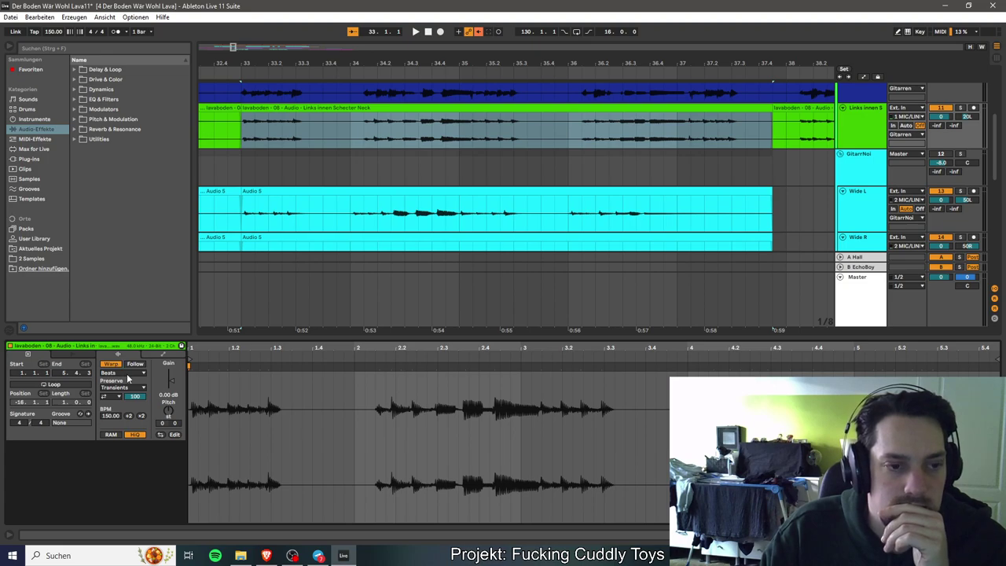
pyautogui.click(126, 373)
pyautogui.click(117, 421)
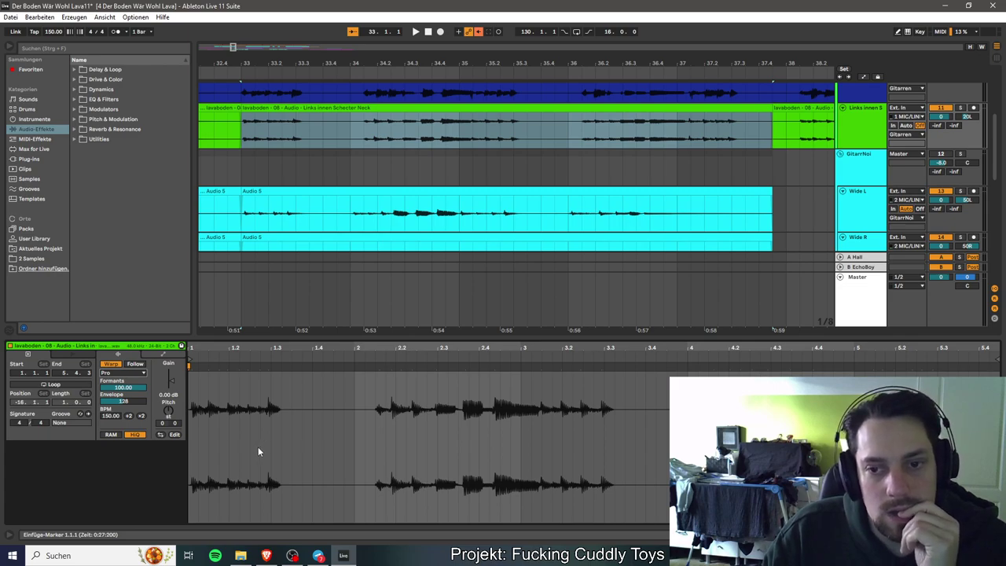
# Compare the waveform of the Links innen Schecter Neck clip with the Wide L Audio 5 clip at bar 33.
pyautogui.click(308, 192)
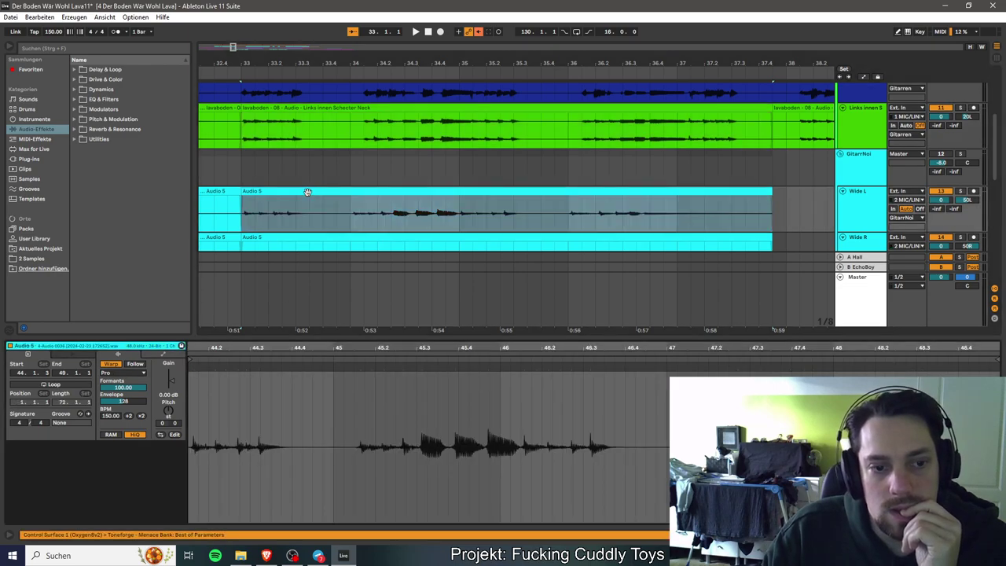
pyautogui.click(354, 107)
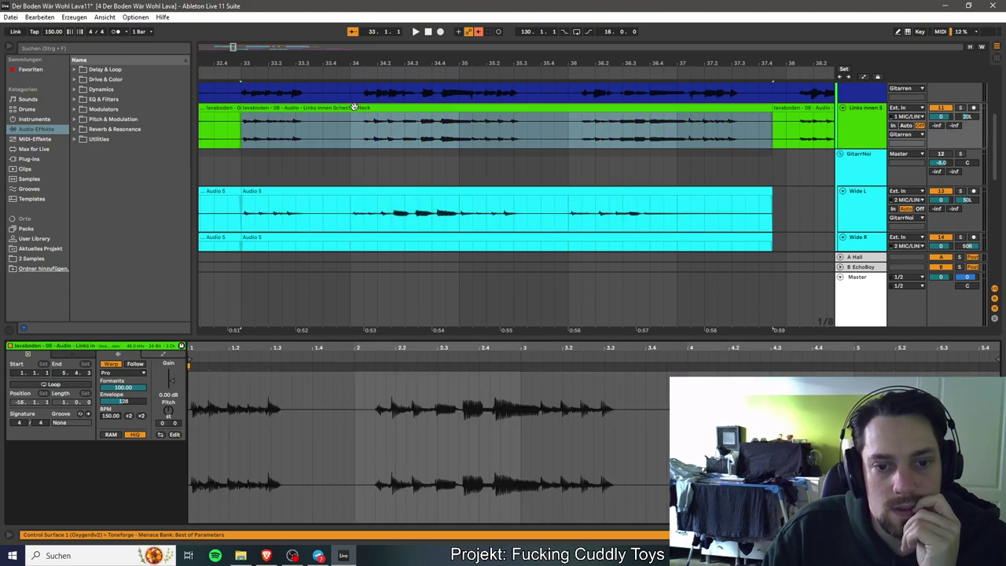
pyautogui.click(353, 193)
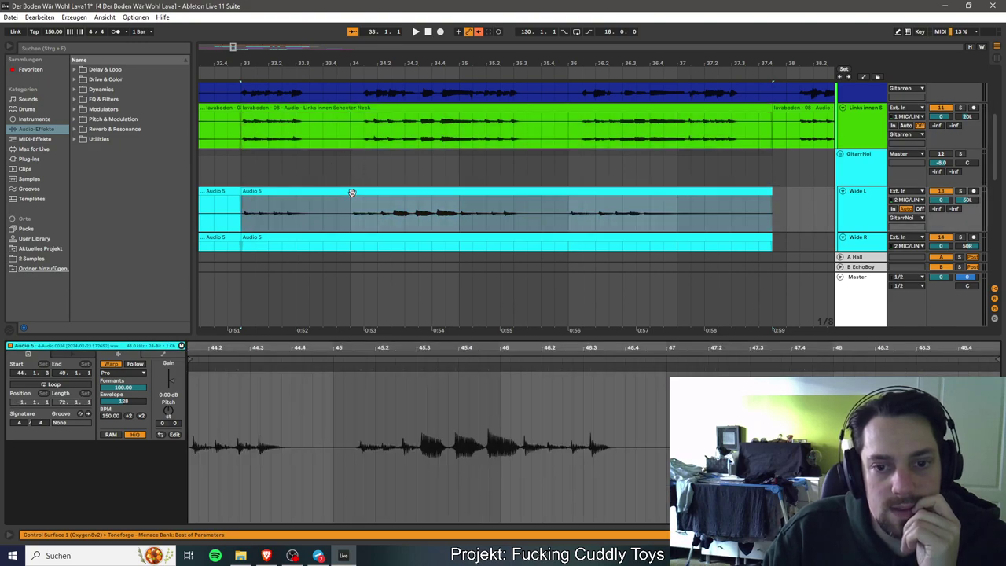
pyautogui.click(373, 108)
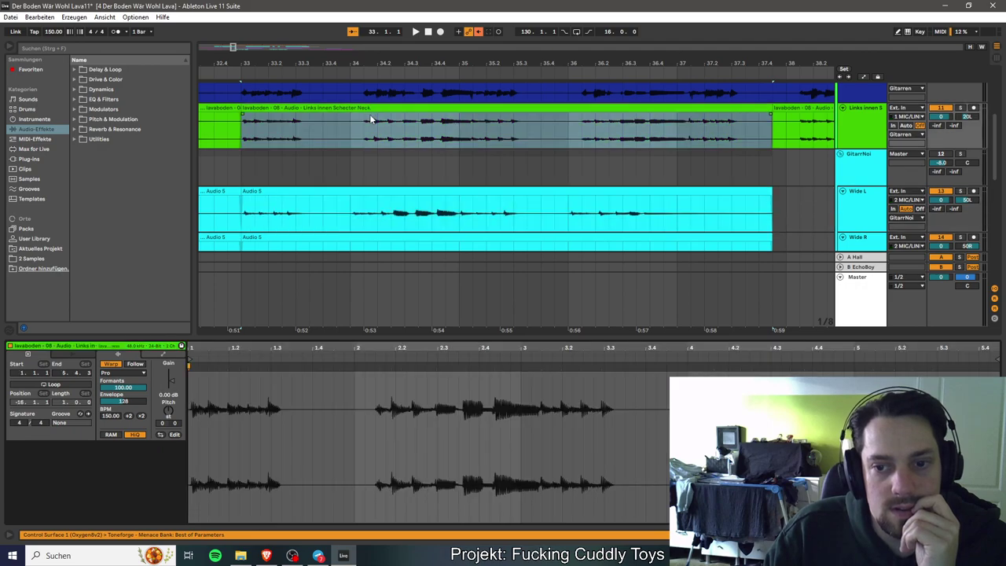
pyautogui.click(363, 192)
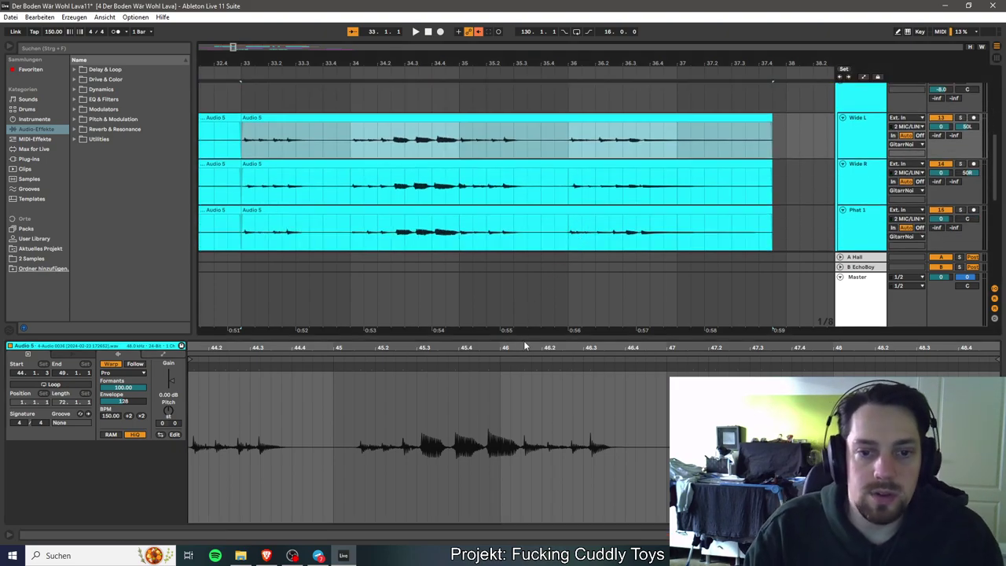
# Add warp markers to the Wide L clip on the hits near 44.1.3 and 47.1.3 and align them to those grid positions.
pyautogui.click(693, 368)
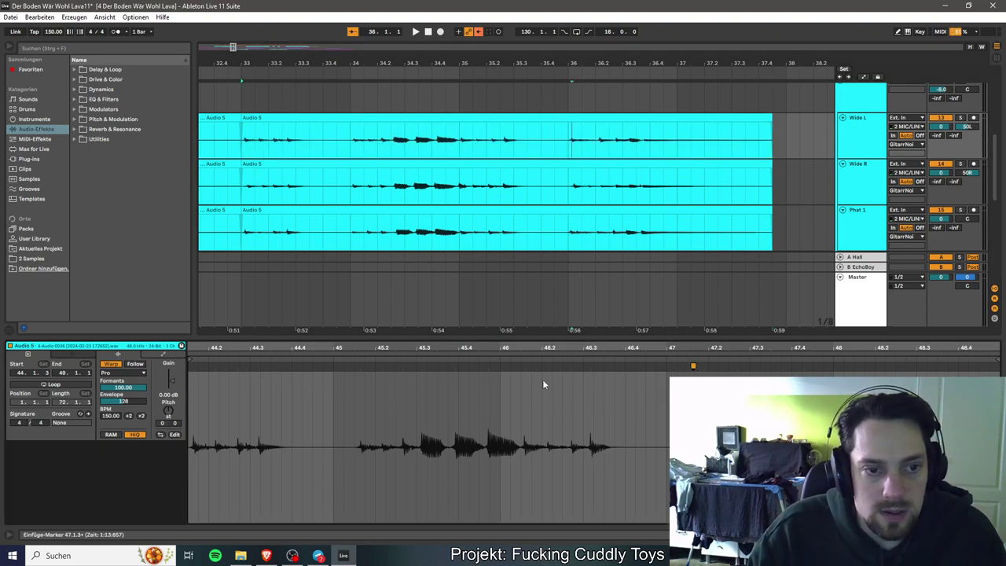
pyautogui.click(194, 365)
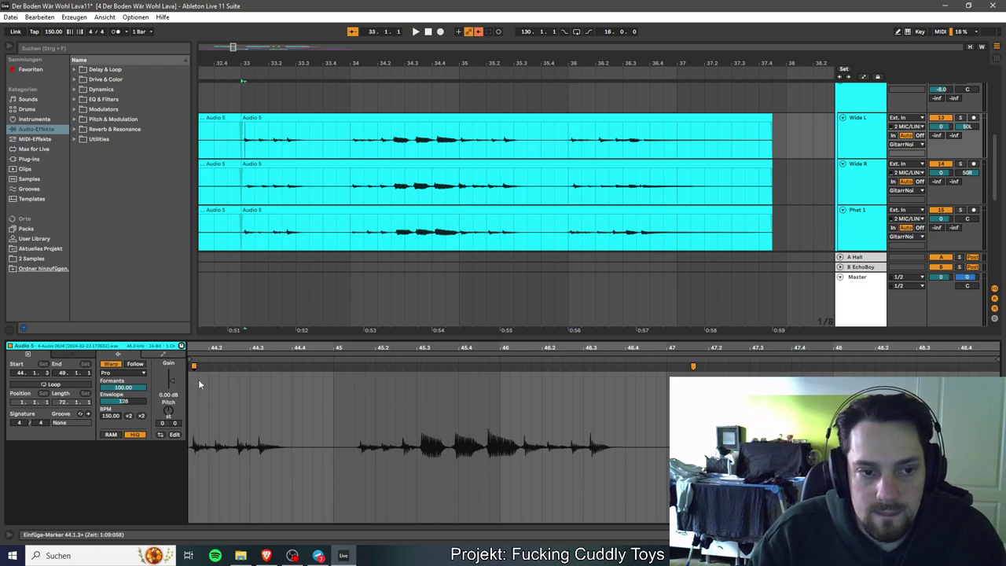
pyautogui.moveTo(191, 366); pyautogui.dragTo(192, 366)
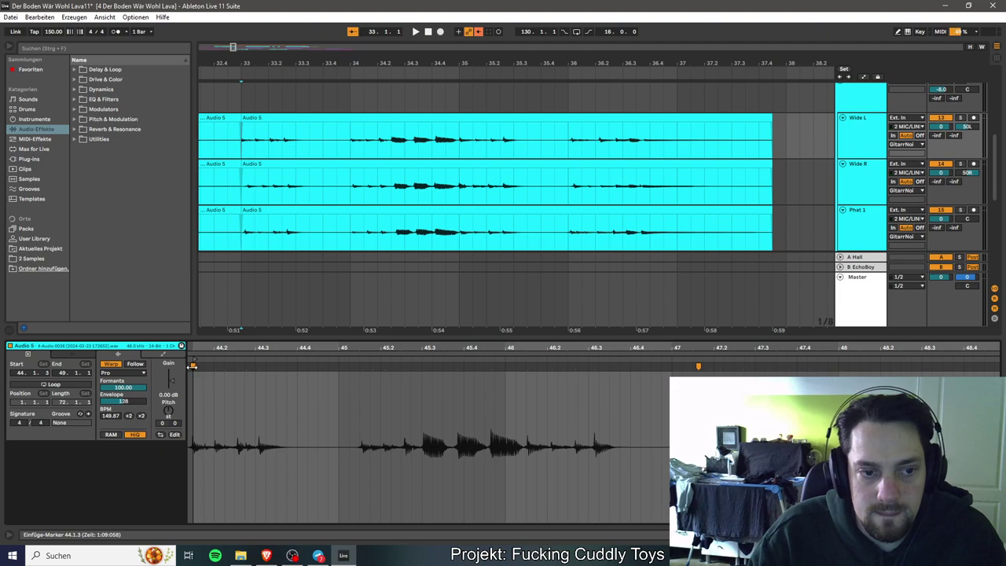
pyautogui.moveTo(697, 366); pyautogui.dragTo(694, 366)
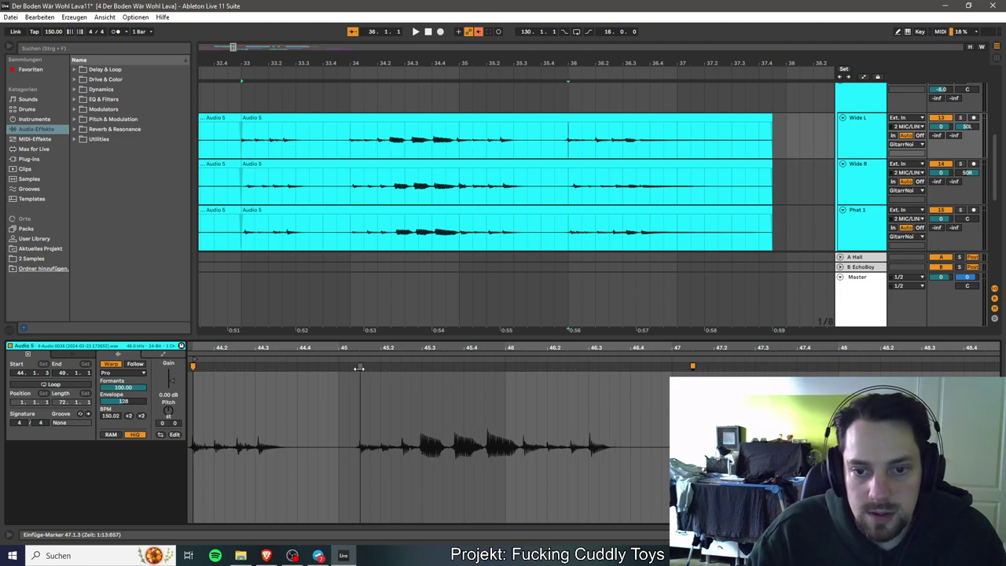
# Add warp markers to the Wide L clip's middle phrase and align its hits to 45.1.3, 45.3.1, 46.2.1 and 46.3.1.
pyautogui.doubleClick(590, 366)
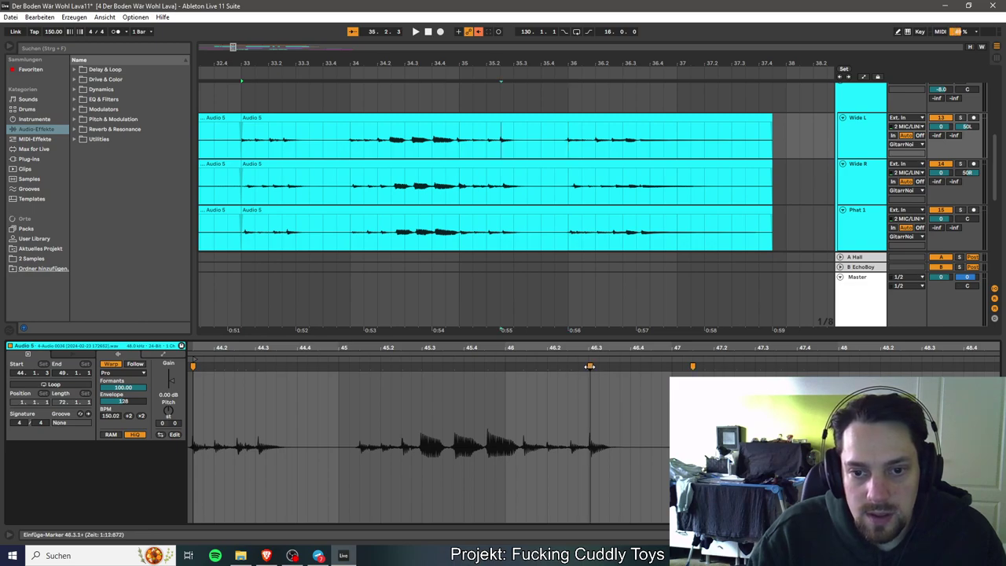
pyautogui.click(351, 369)
pyautogui.doubleClick(359, 367)
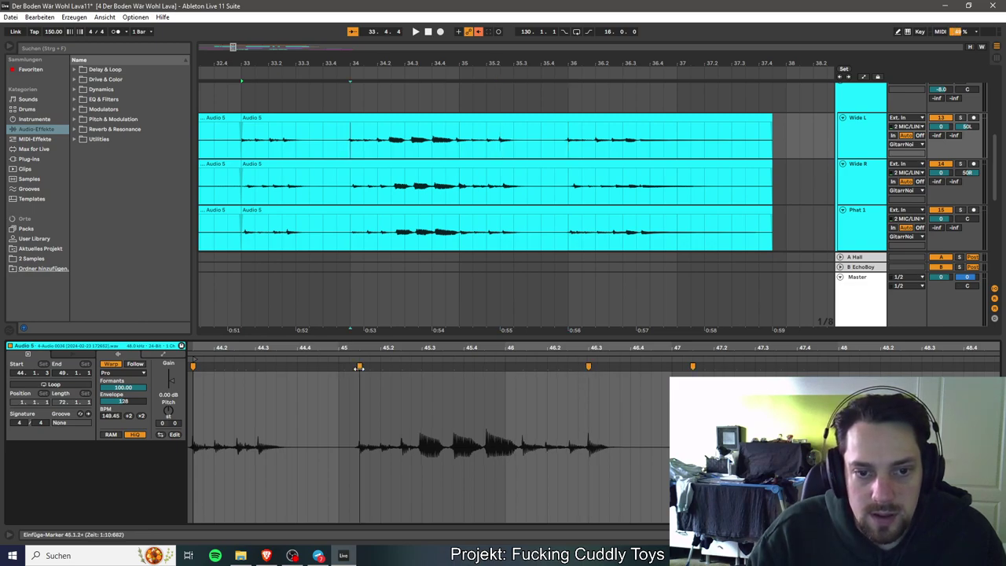
pyautogui.moveTo(360, 367); pyautogui.dragTo(361, 367)
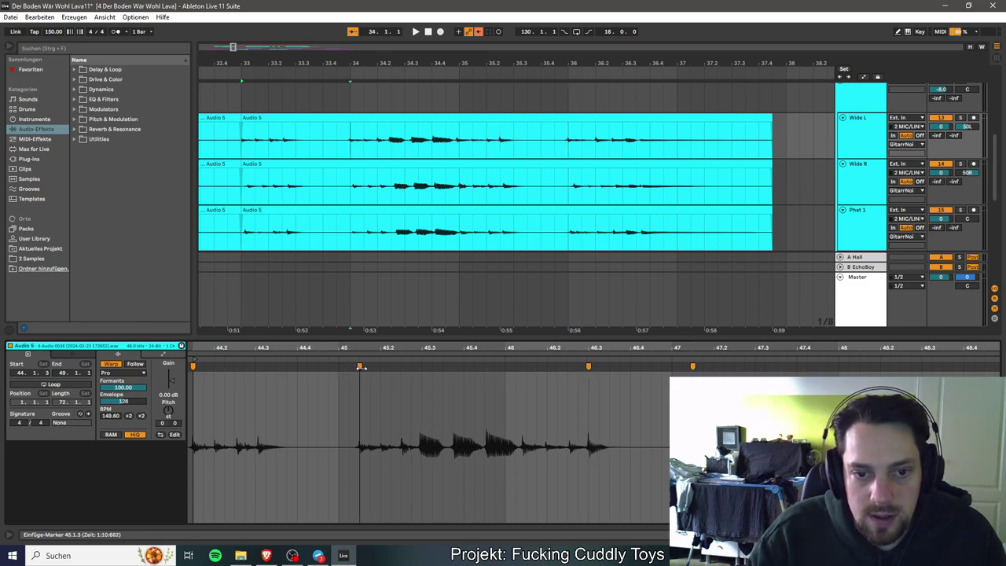
pyautogui.doubleClick(547, 367)
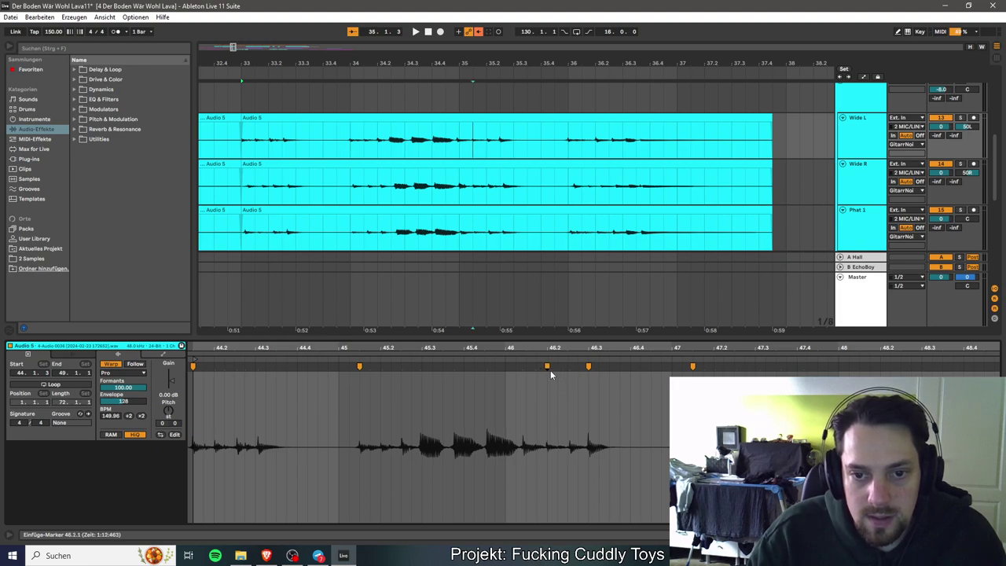
pyautogui.doubleClick(421, 367)
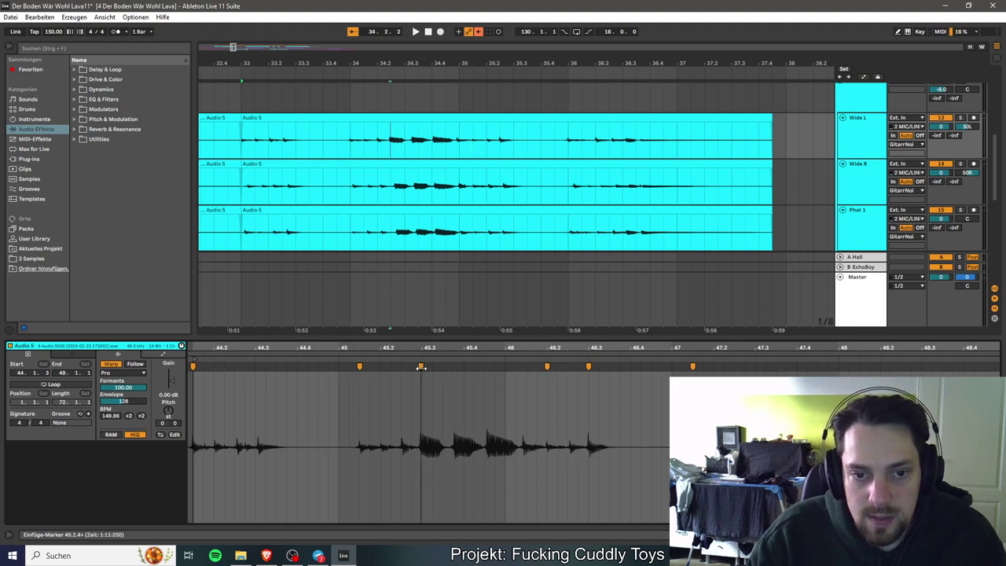
pyautogui.moveTo(422, 367); pyautogui.dragTo(424, 367)
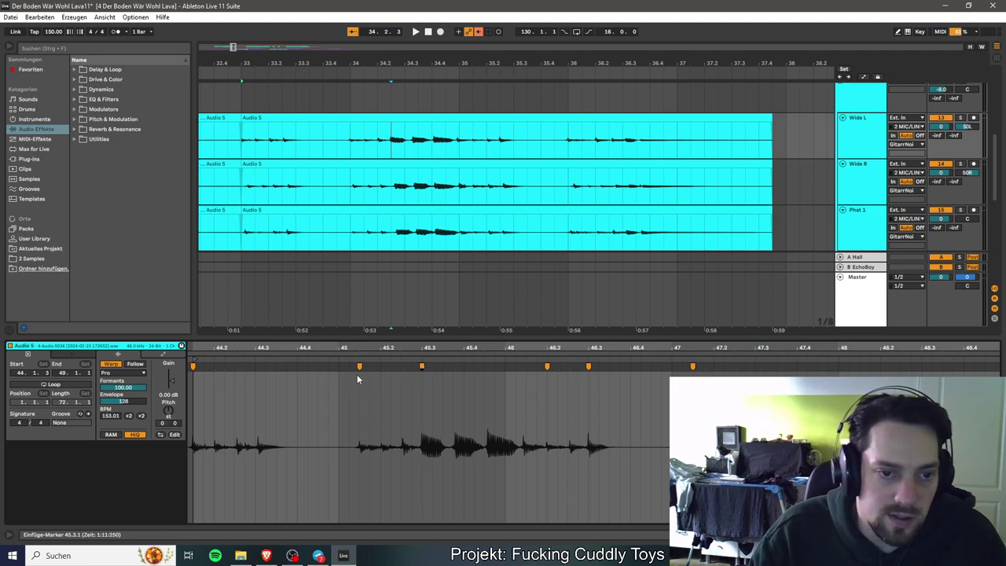
# Add warp markers to the Wide L clip's opening phrase and align them to the grid between 44.2.1 and 44.3.1.
pyautogui.doubleClick(255, 367)
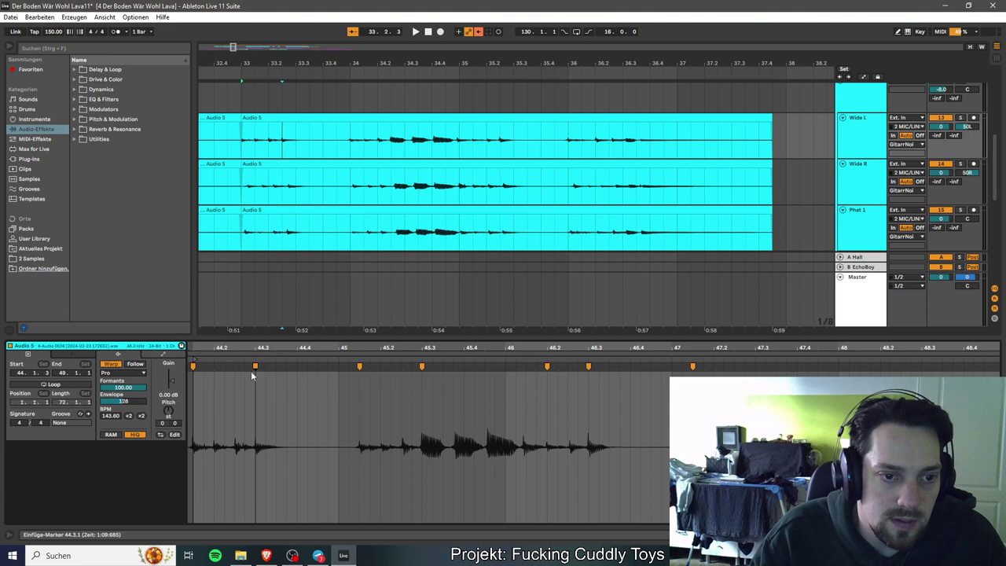
pyautogui.click(214, 367)
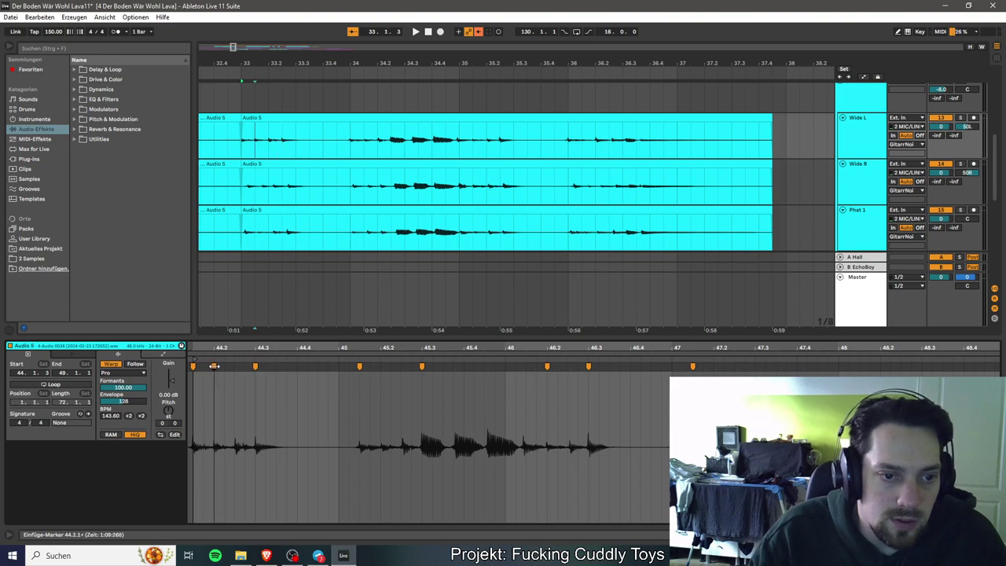
pyautogui.doubleClick(224, 367)
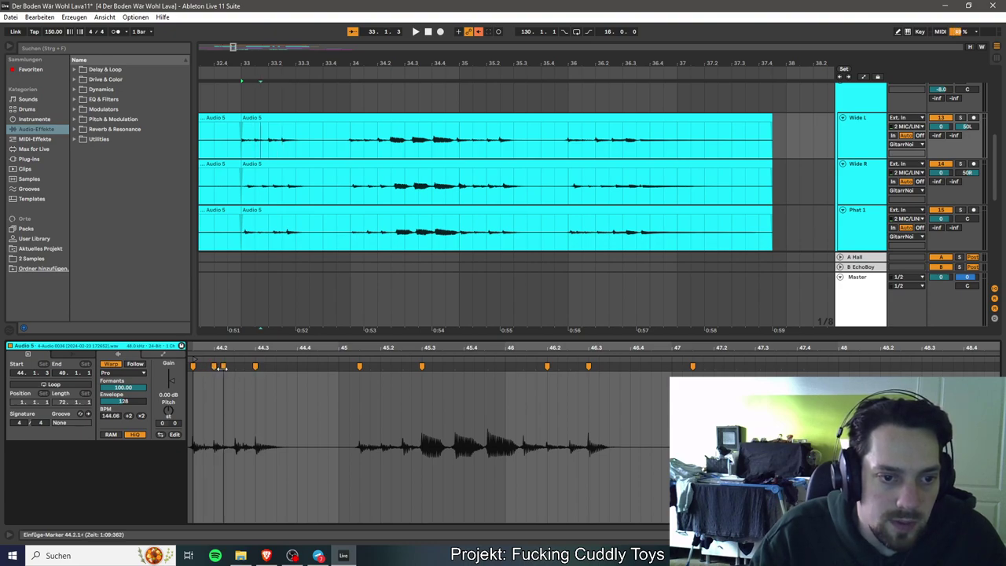
pyautogui.doubleClick(233, 367)
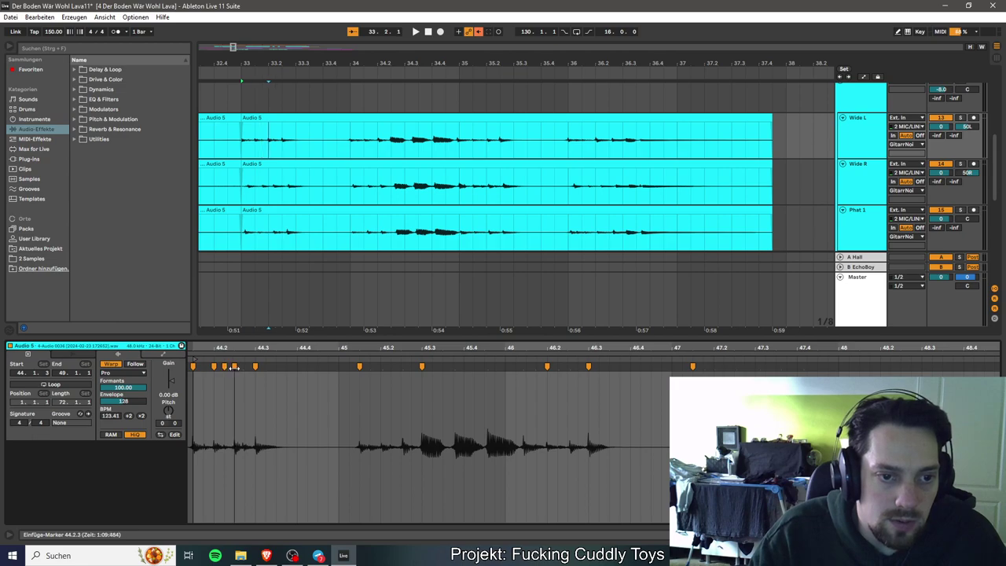
pyautogui.moveTo(240, 366); pyautogui.dragTo(244, 366)
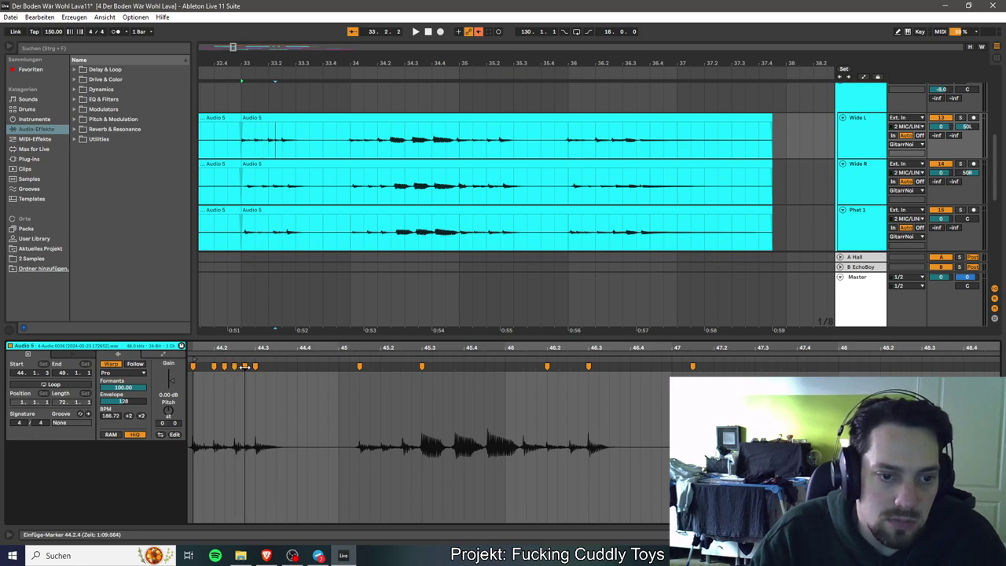
# Solo the GitarrNoi group and play the guitar clips from 33.1.1 to check their timing.
pyautogui.click(241, 147)
pyautogui.press('space')
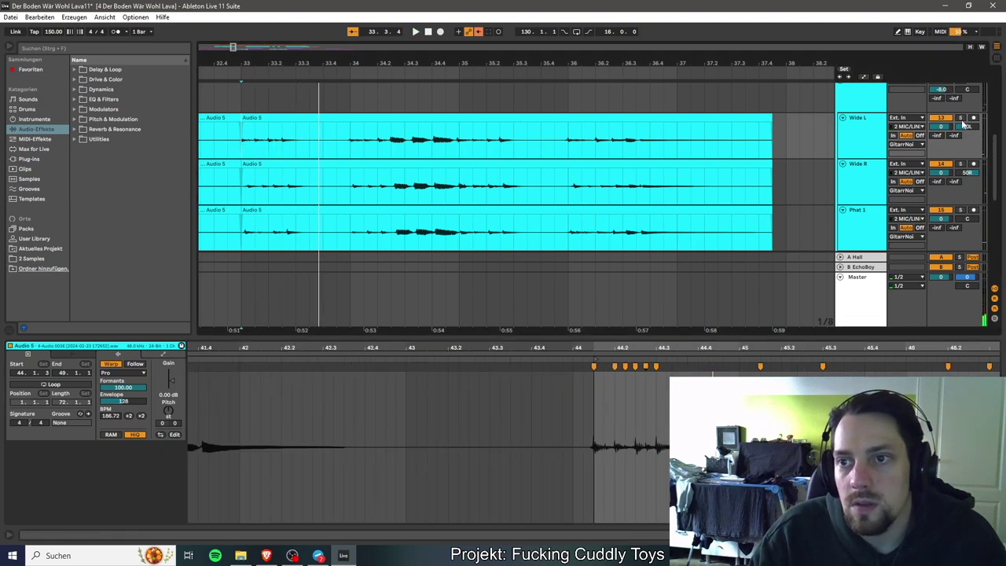
pyautogui.scroll(2, 962, 121)
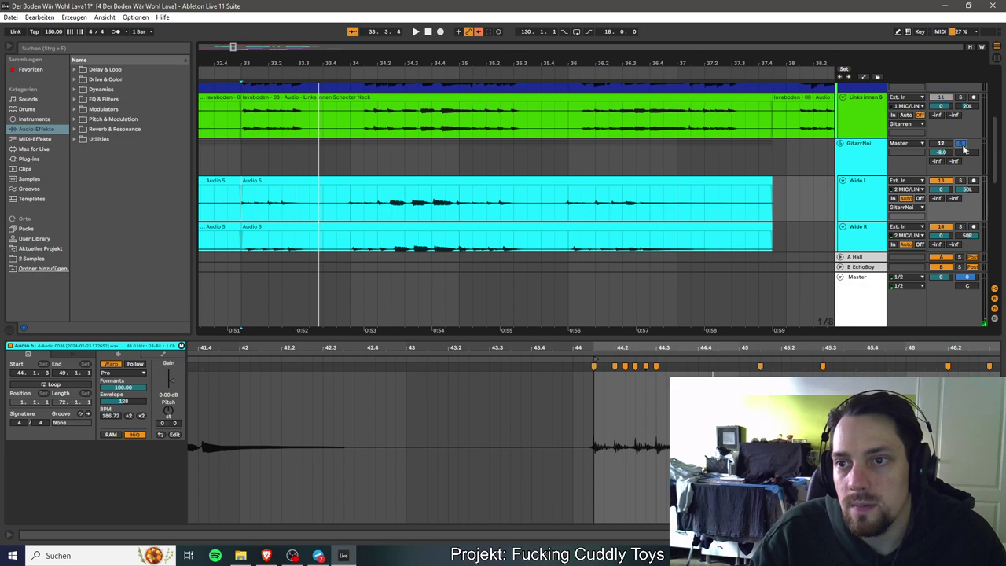
pyautogui.scroll(-2, 730, 197)
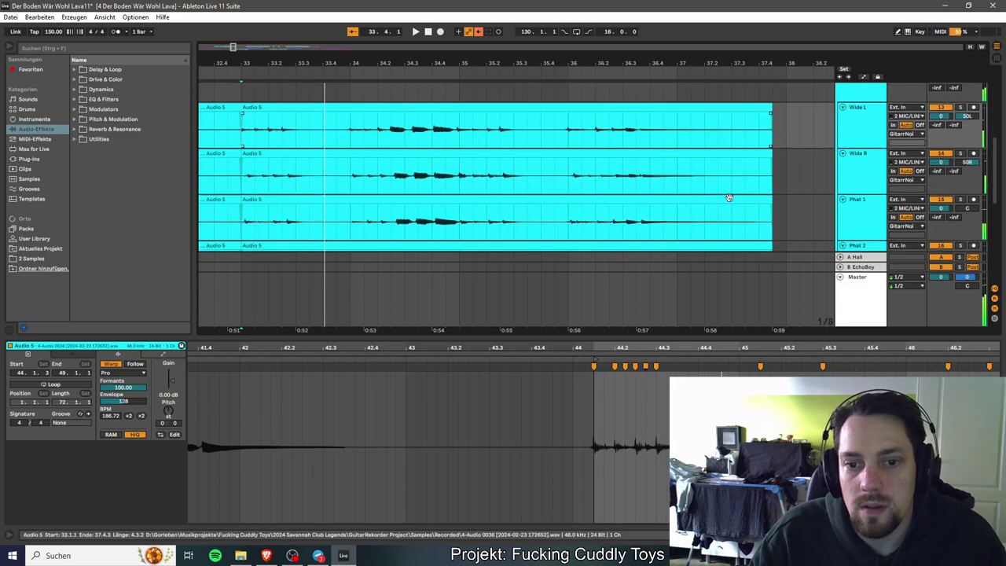
pyautogui.scroll(-1, 729, 197)
pyautogui.press('space')
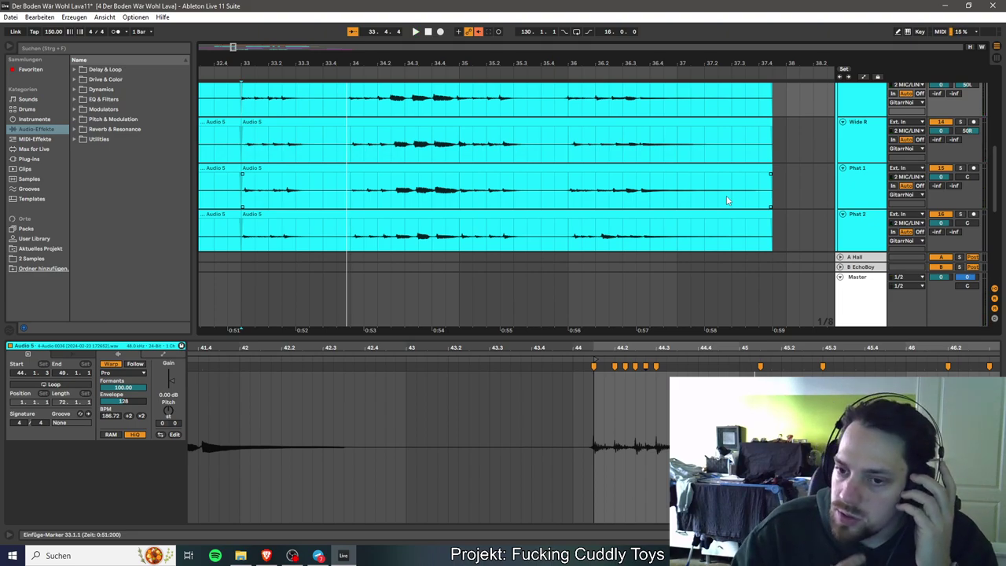
pyautogui.press('space')
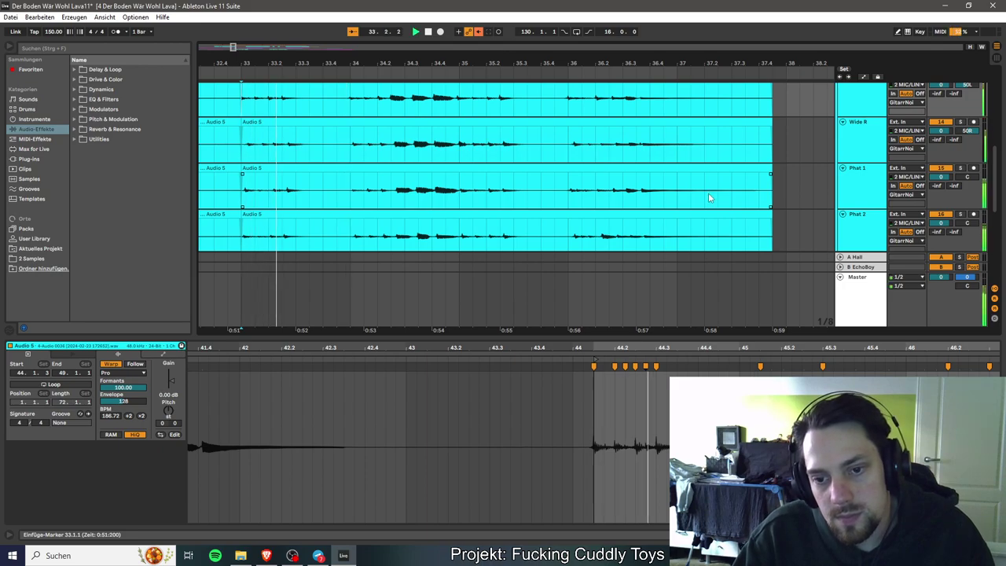
pyautogui.press('space')
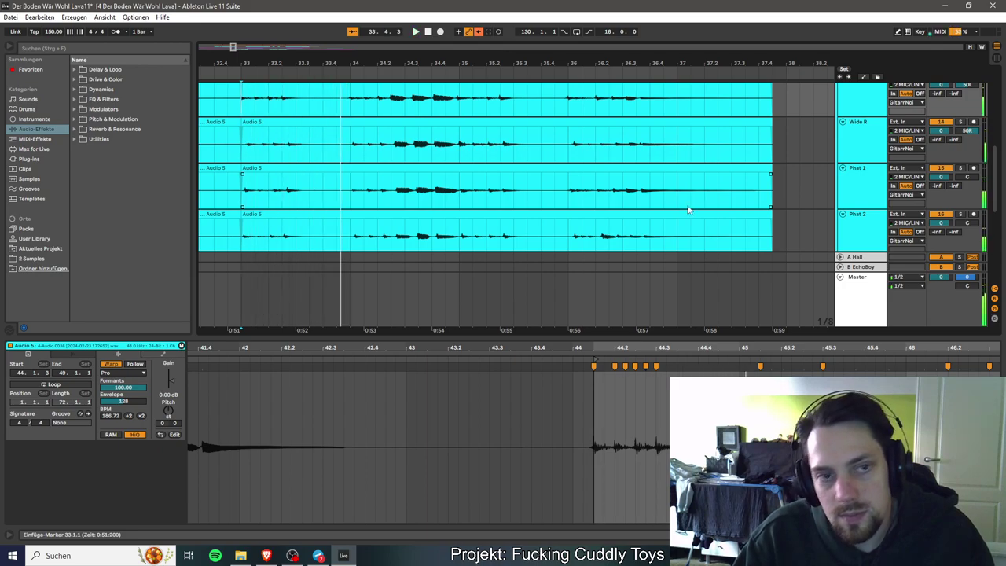
# Play the guitar tracks' transition into bar 33, starting from 32.4.3 and from 32.1.1.
pyautogui.click(232, 110)
pyautogui.press('space')
pyautogui.press('space')
pyautogui.scroll(2, 314, 131)
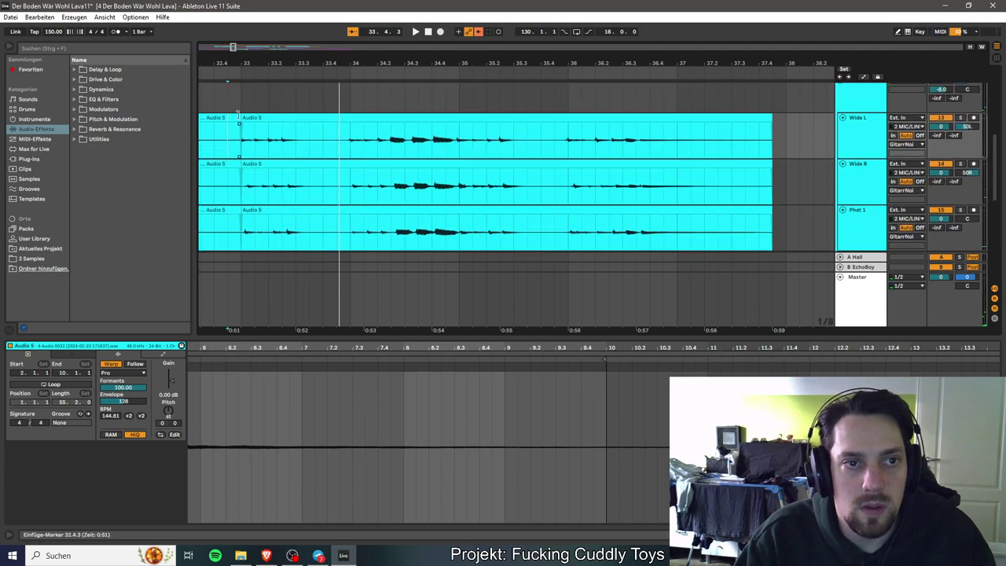
pyautogui.moveTo(233, 47); pyautogui.dragTo(240, 139)
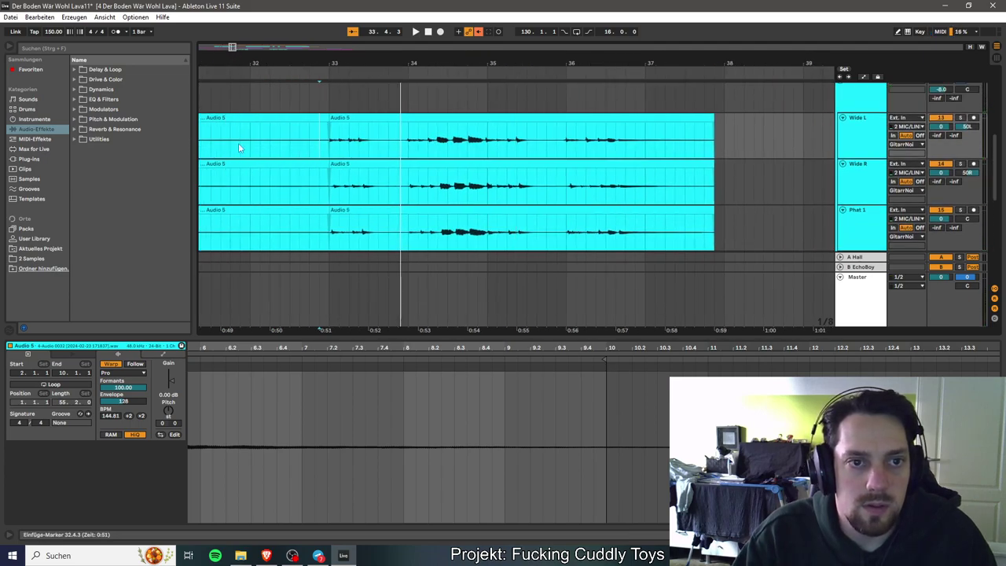
pyautogui.click(252, 144)
pyautogui.press('space')
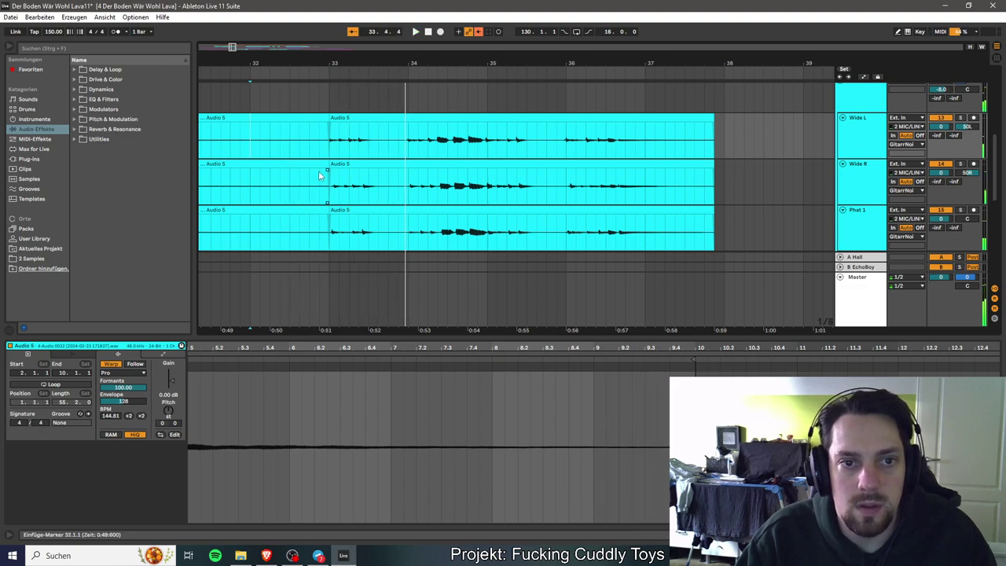
# Try to shift the first warp marker of the Wide L clip at bar 33 one sixteenth later and play the result.
pyautogui.click(382, 118)
pyautogui.press('space')
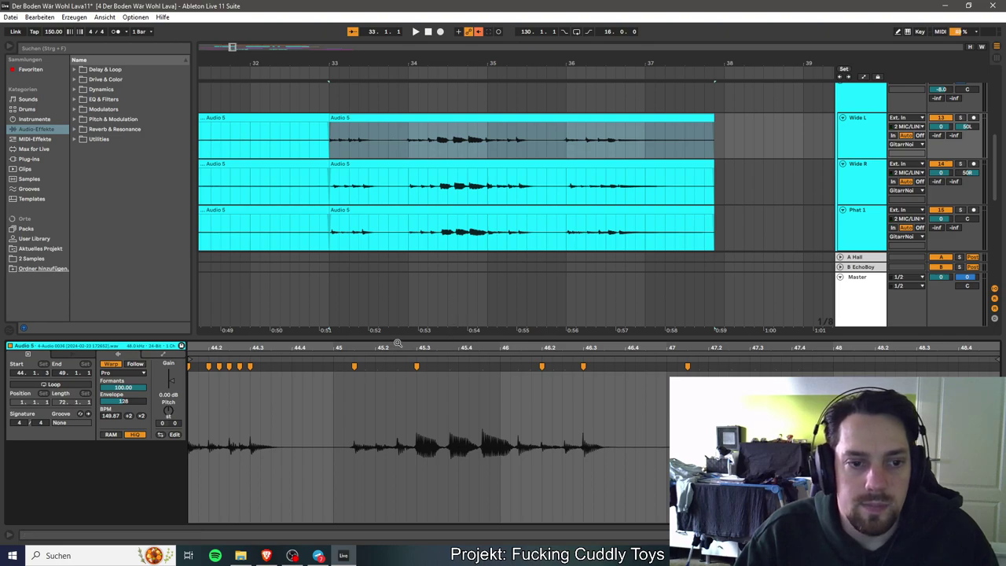
pyautogui.moveTo(190, 366); pyautogui.dragTo(197, 367)
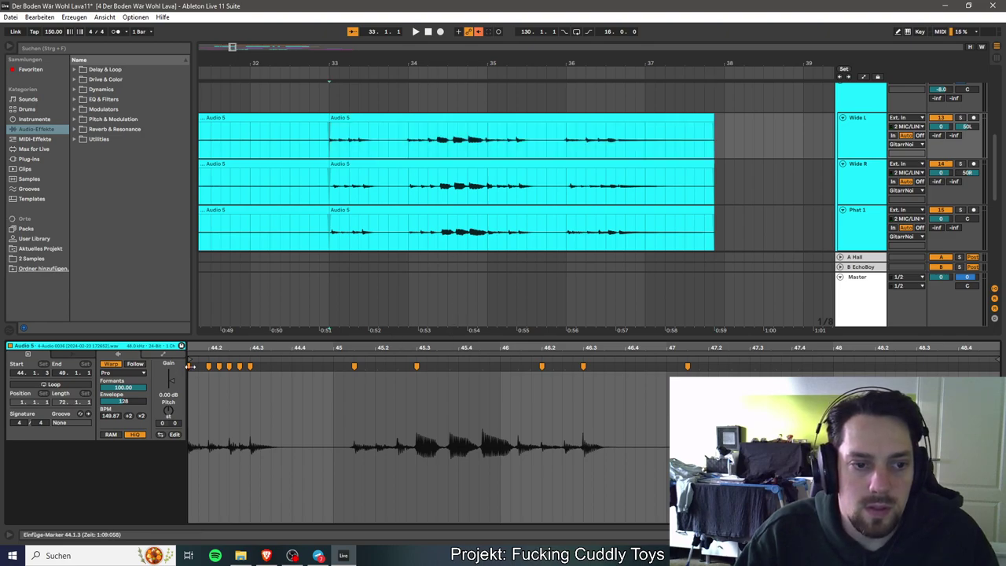
pyautogui.click(318, 179)
pyautogui.press('space')
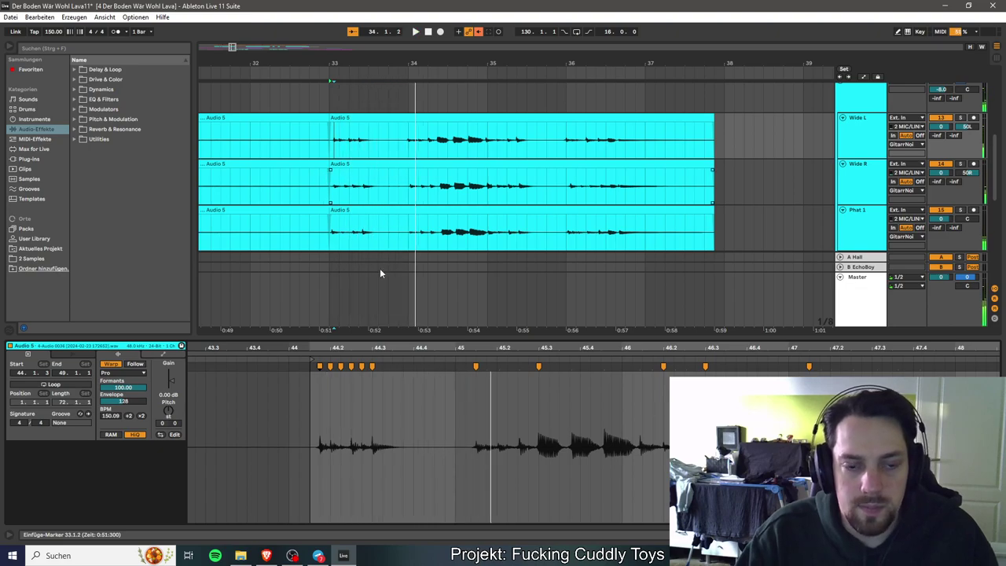
# Undo the Wide L clip's warp edits back to its first and last markers, and replay the passage from 33.1.2.
pyautogui.hotkey('ctrl', 'z')
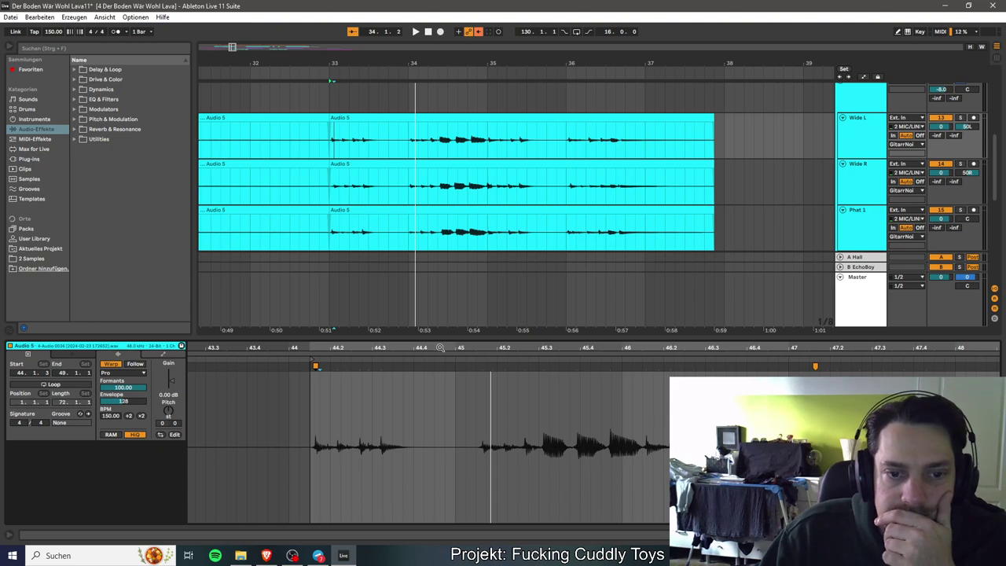
pyautogui.click(365, 303)
pyautogui.press('space')
pyautogui.press('space')
pyautogui.press('space')
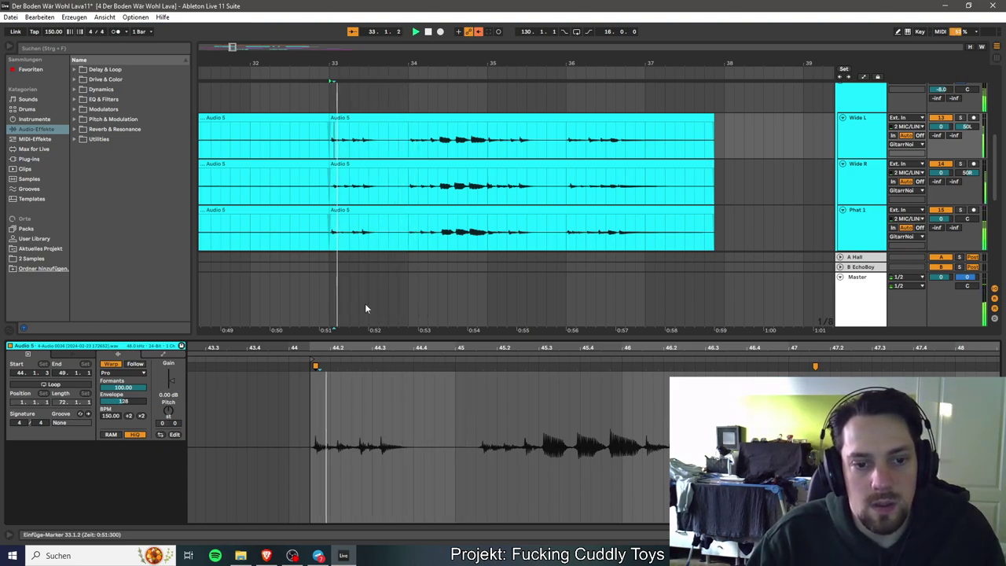
pyautogui.press('space')
pyautogui.press('space')
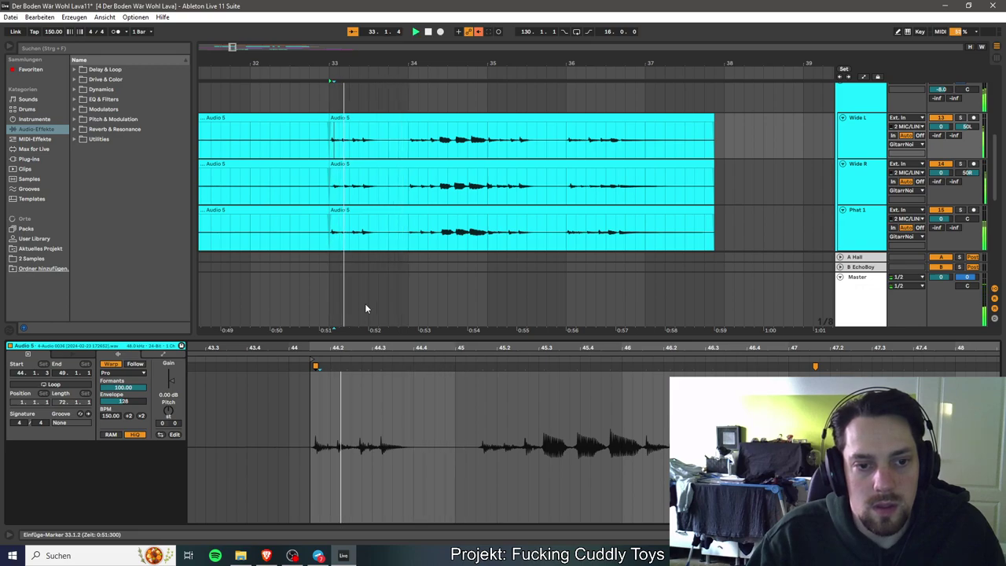
pyautogui.press('space')
pyautogui.press('space')
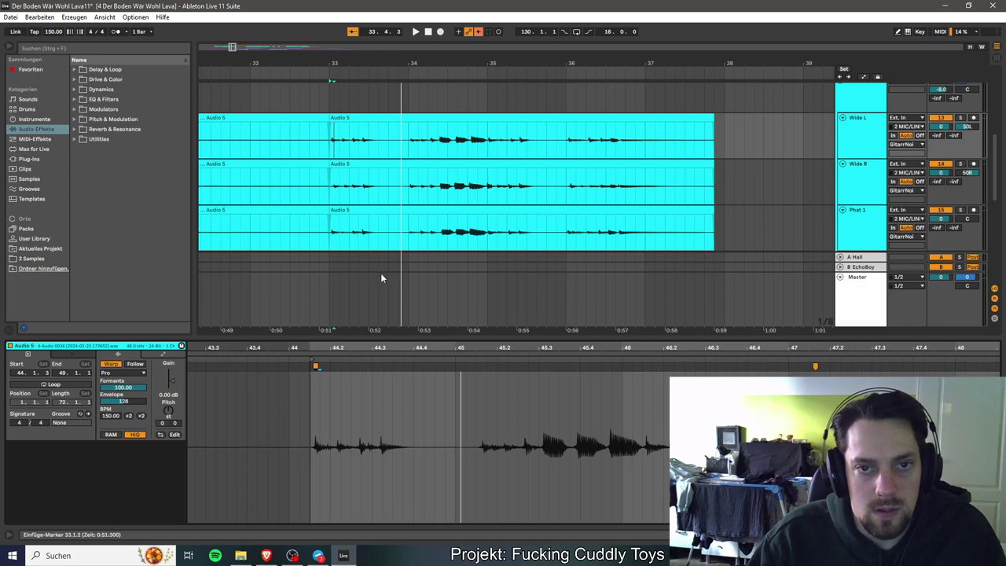
# Examine how the hits of Wide L, Wide R and Phat 1 line up between bars 33 and 34.
pyautogui.press('+')
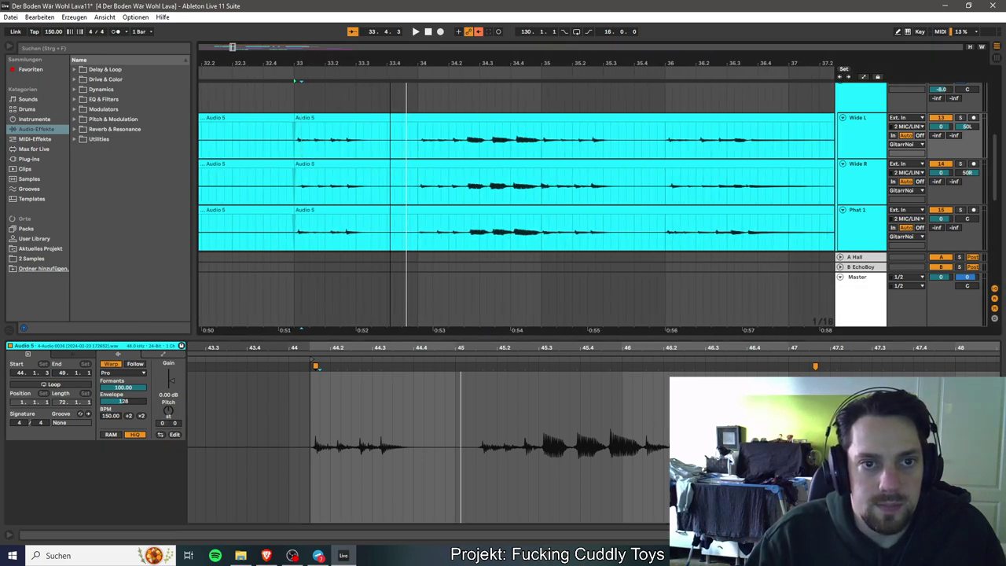
pyautogui.press('+')
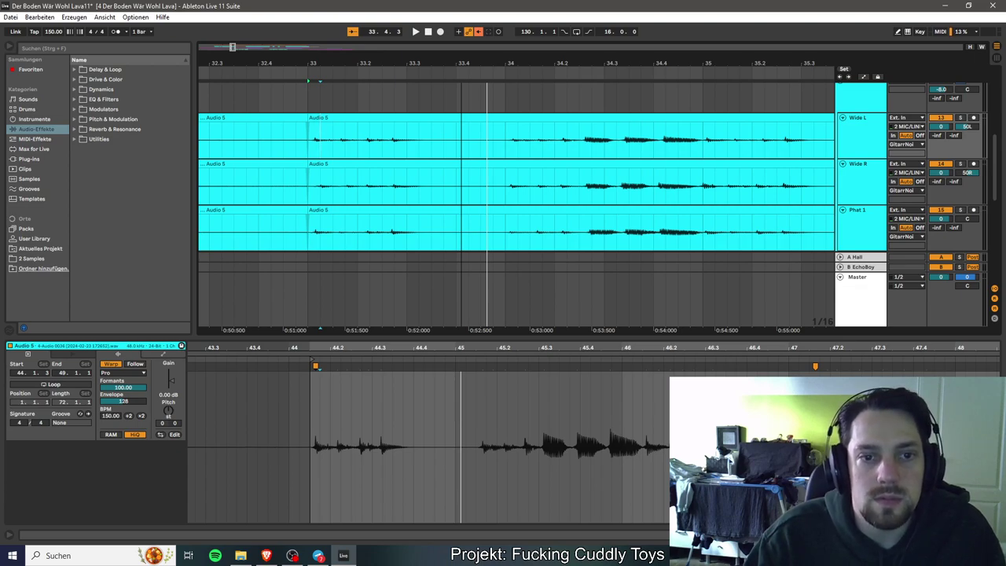
pyautogui.press('+')
pyautogui.press('+')
pyautogui.press('+')
pyautogui.press('+')
pyautogui.press('+')
pyautogui.press('-')
pyautogui.press('-')
pyautogui.press('-')
pyautogui.press('-')
pyautogui.press('-')
pyautogui.press('-')
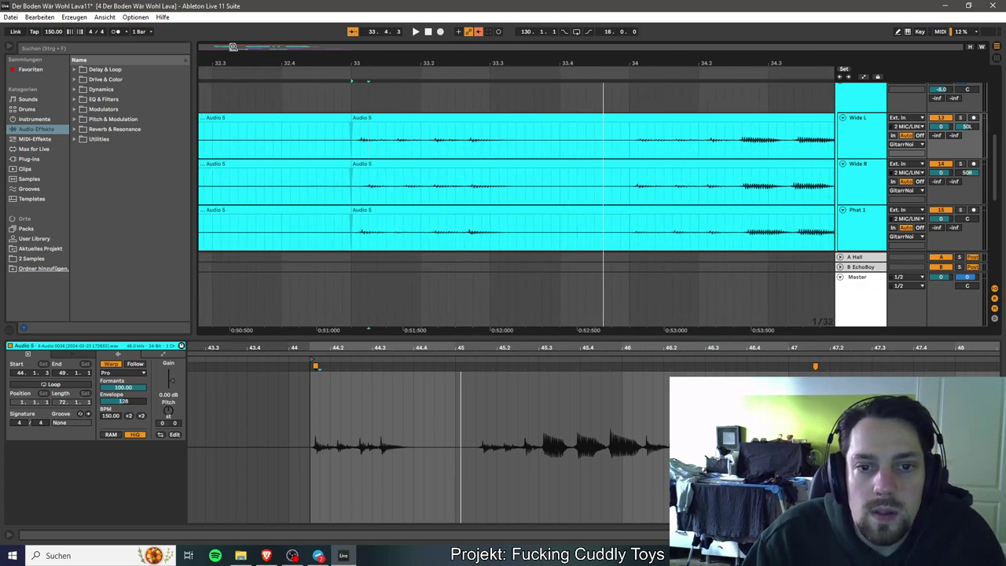
pyautogui.press('space')
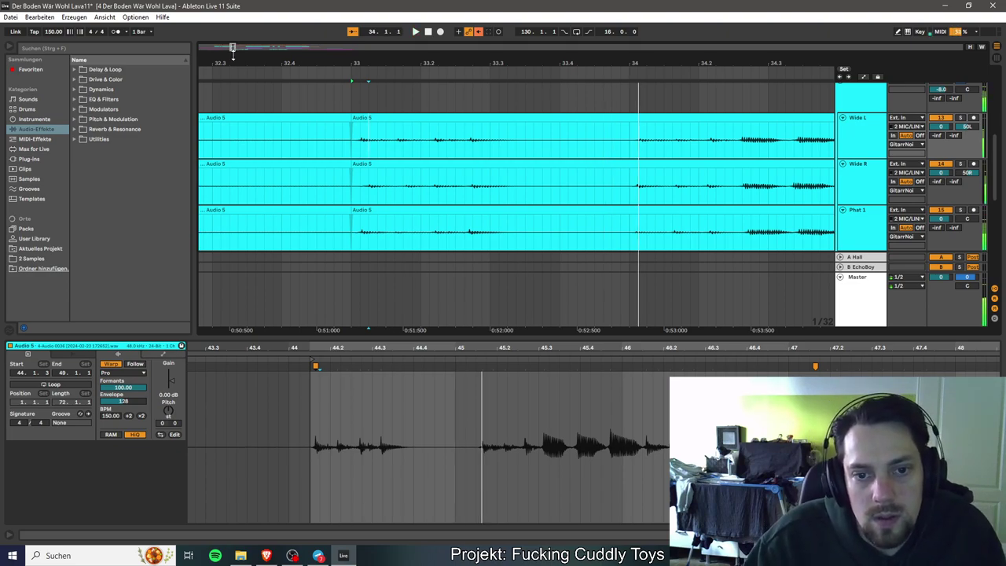
# Solo the Phat 2 track and play its guitar take from 33.1.1.
pyautogui.scroll(-3, 434, 190)
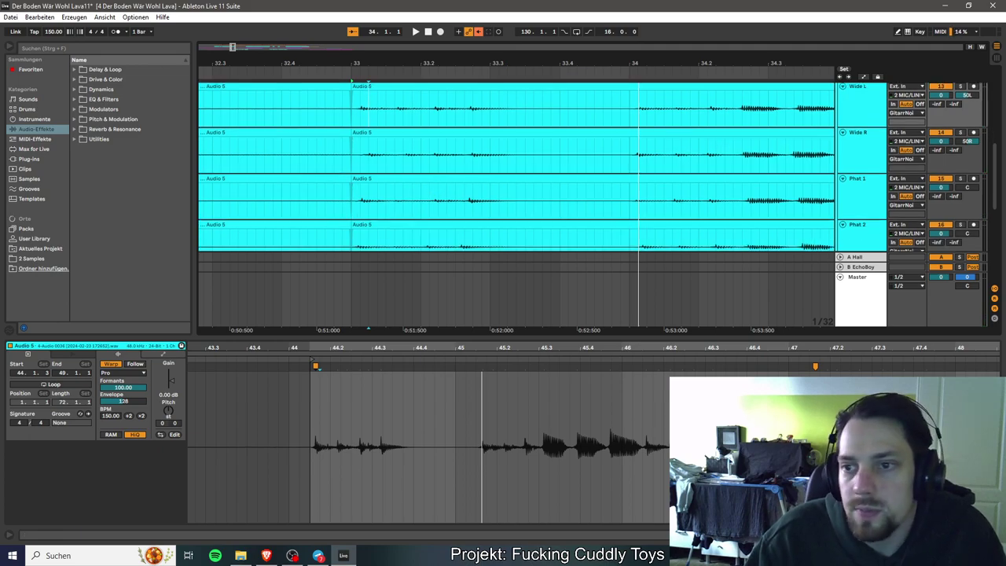
pyautogui.click(353, 247)
pyautogui.press('space')
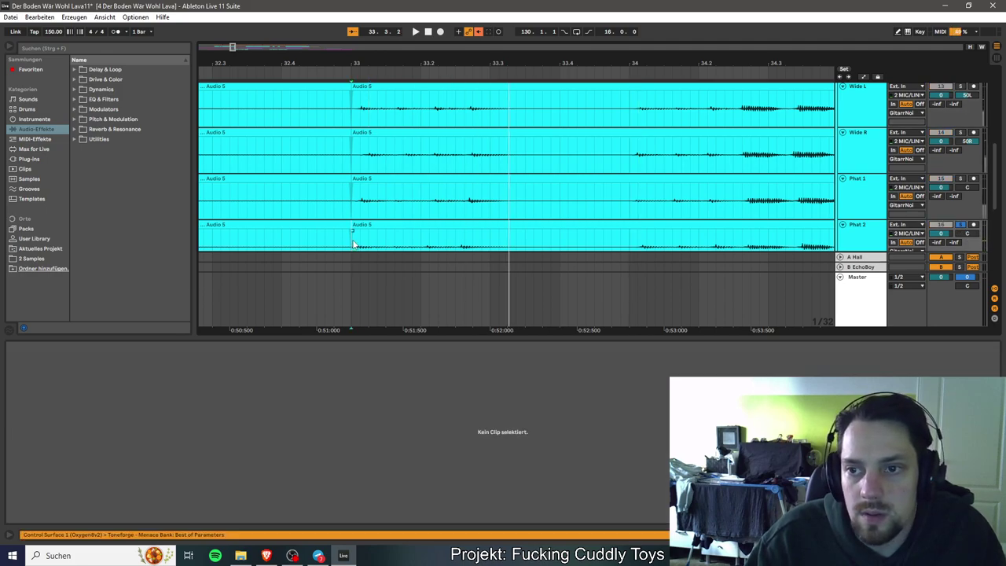
pyautogui.scroll(3, 472, 204)
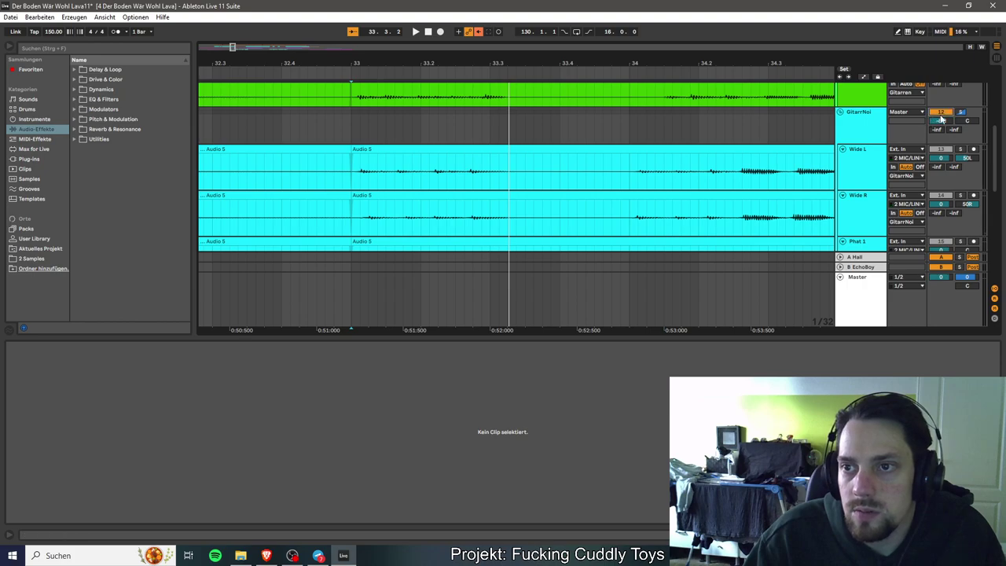
pyautogui.scroll(-4, 408, 203)
pyautogui.press('space')
pyautogui.press('space')
pyautogui.press('space')
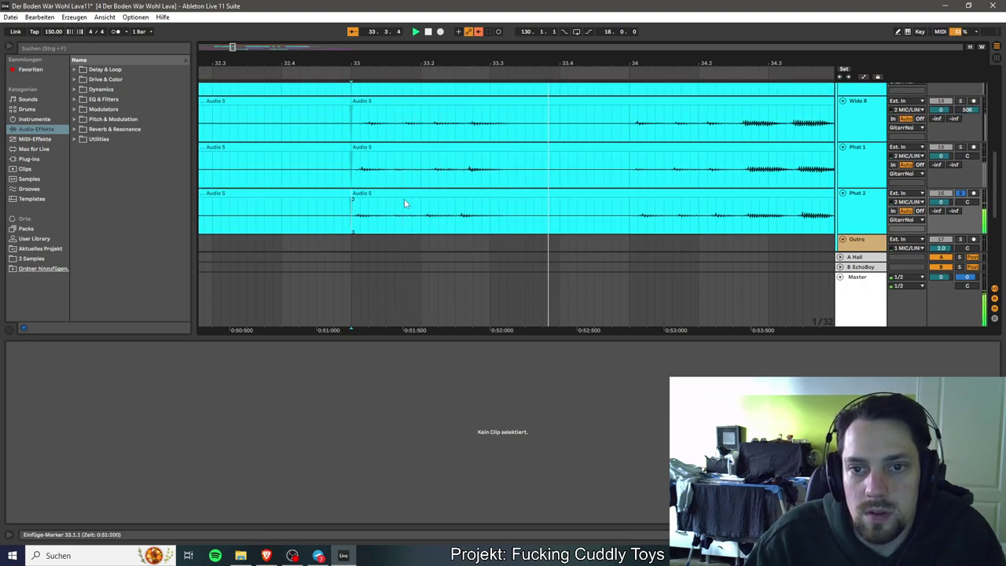
pyautogui.press('space')
pyautogui.press('space')
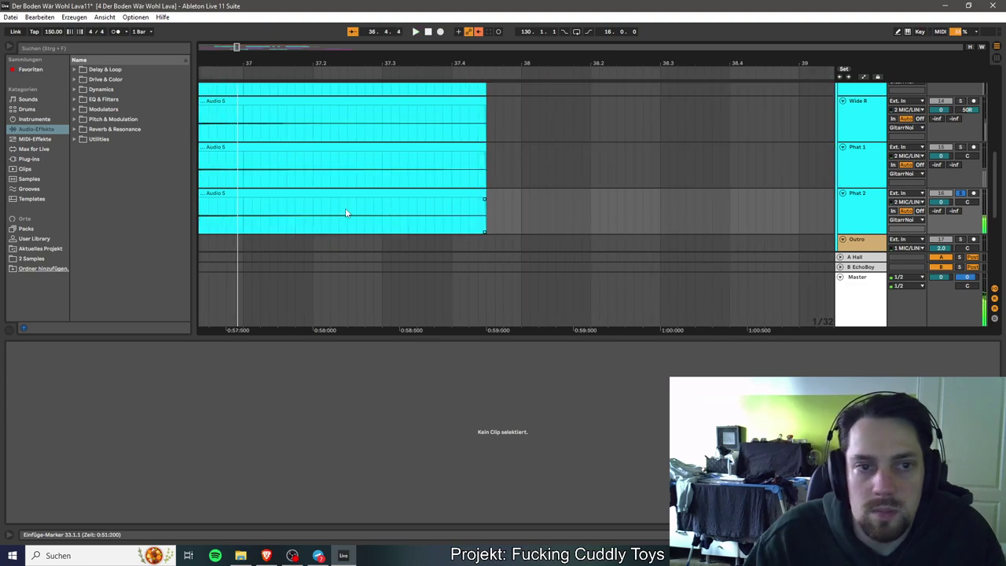
# Solo Phat 1 and Wide R in turn and play each guitar take around bar 33.
pyautogui.click(960, 147)
pyautogui.press('space')
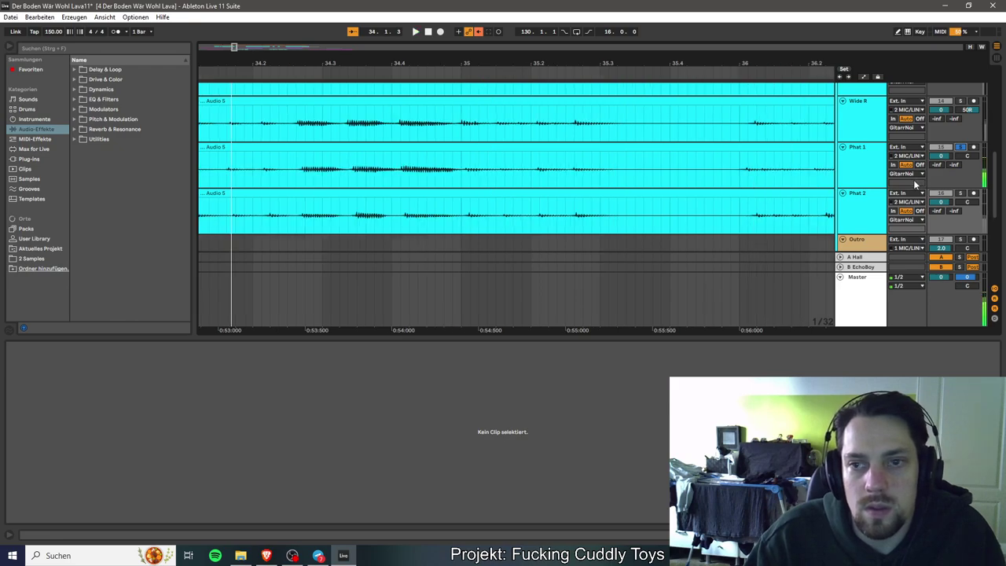
pyautogui.click(959, 101)
pyautogui.press('space')
pyautogui.press('space')
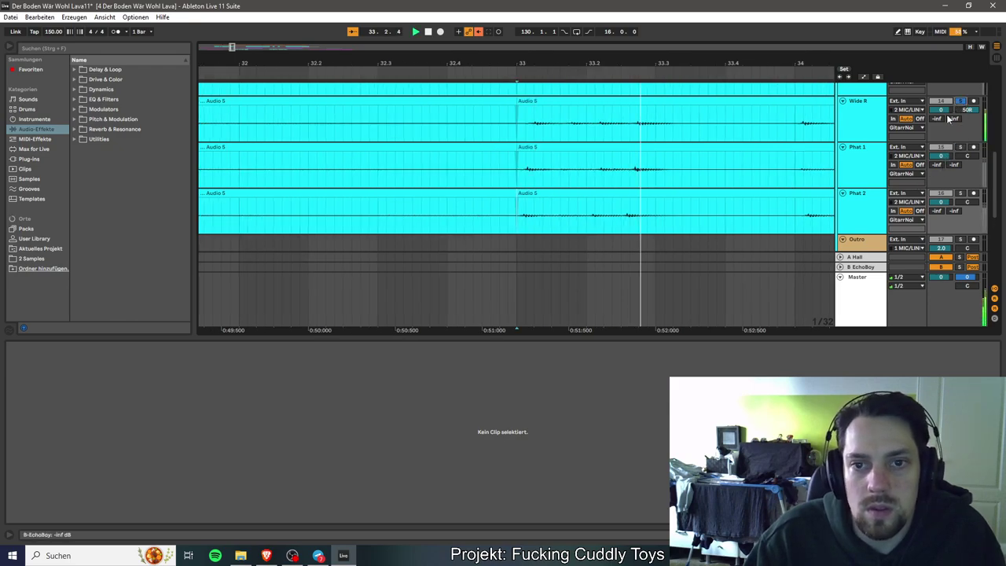
pyautogui.click(474, 174)
pyautogui.press('space')
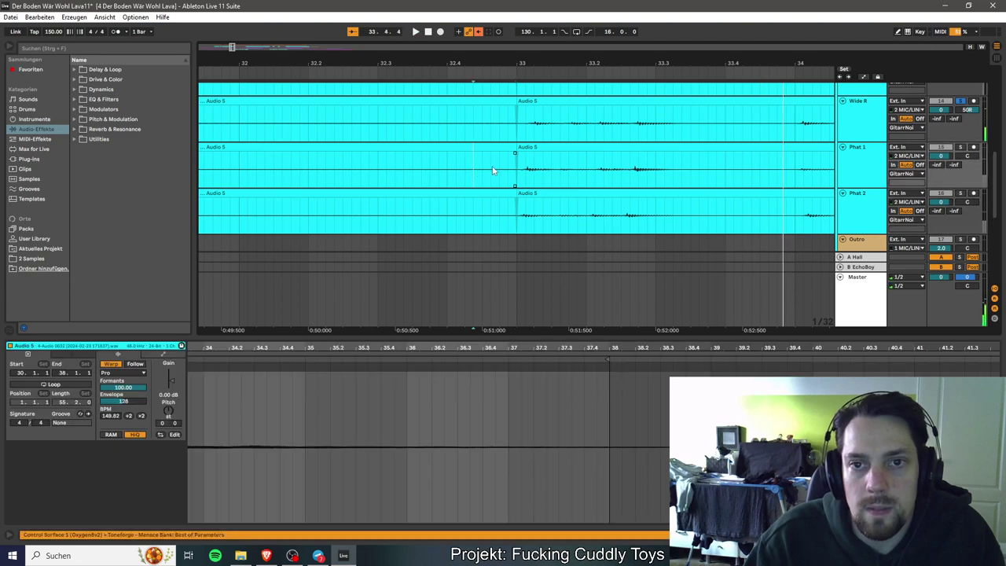
# Solo the Wide L track and play its take from just before bar 33.
pyautogui.scroll(2, 582, 178)
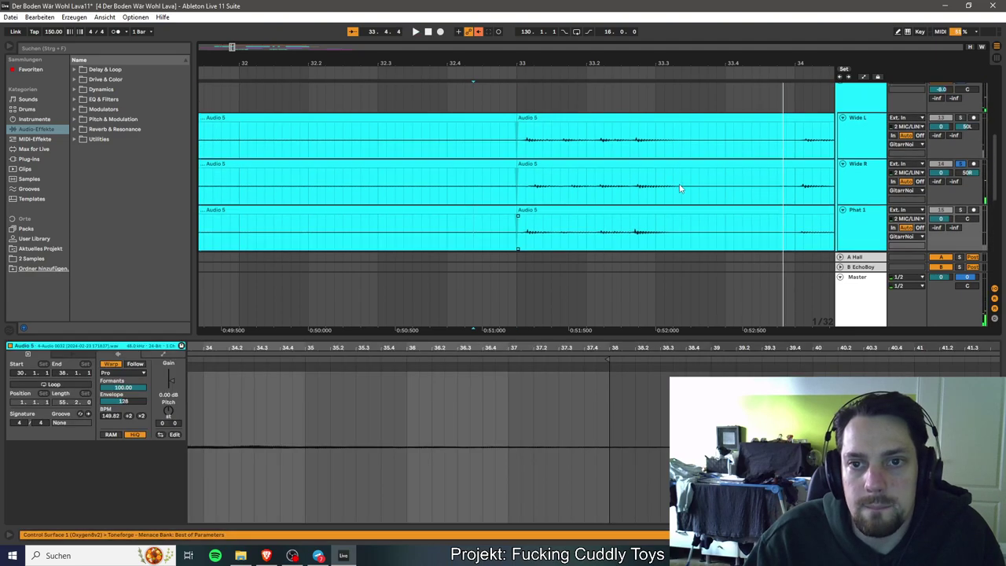
pyautogui.click(960, 118)
pyautogui.click(491, 148)
pyautogui.press('space')
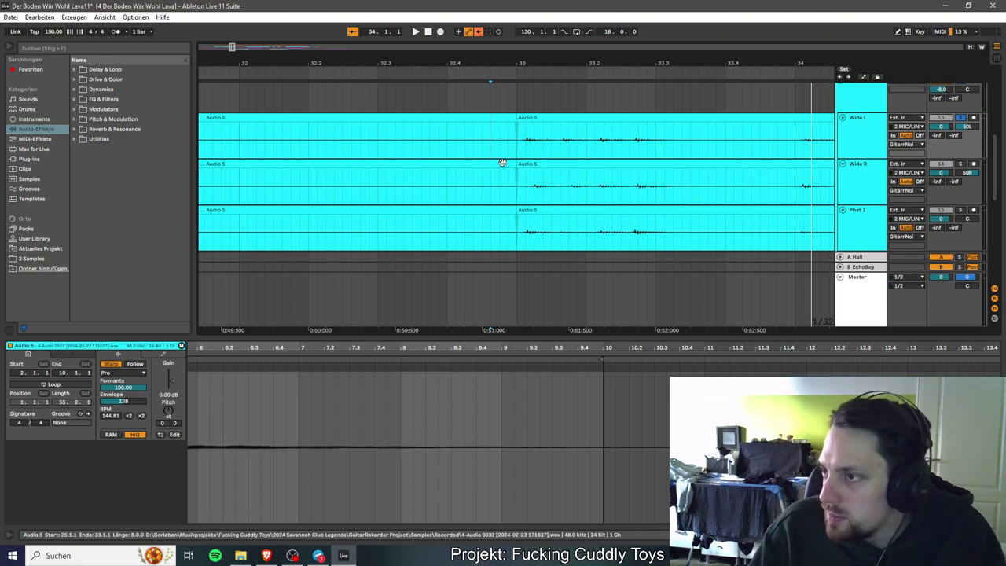
pyautogui.press('space')
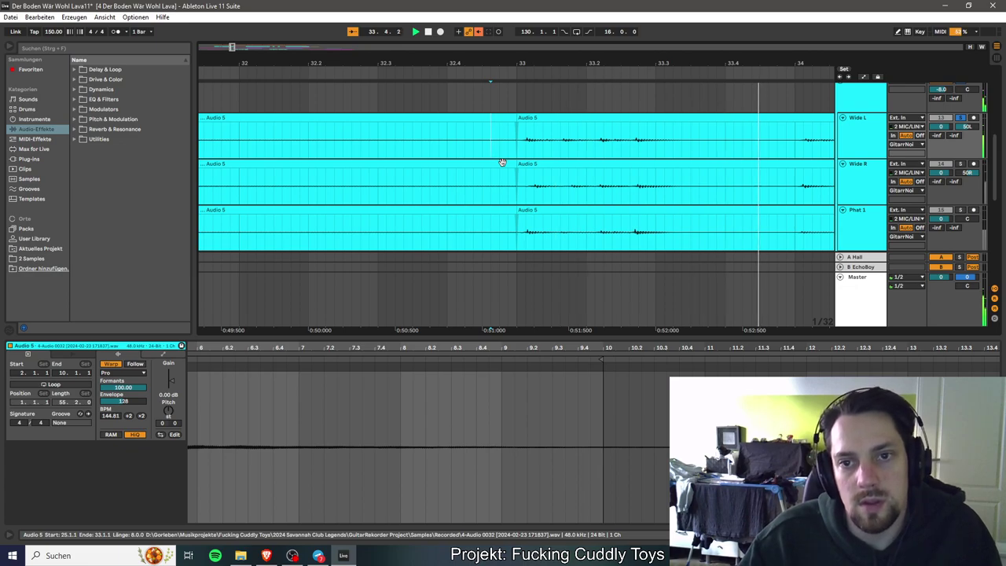
pyautogui.press('space')
# Align the two warp markers of the Wide L clip at bar 33 to 44.1.3 and 47.1.3.
pyautogui.click(662, 153)
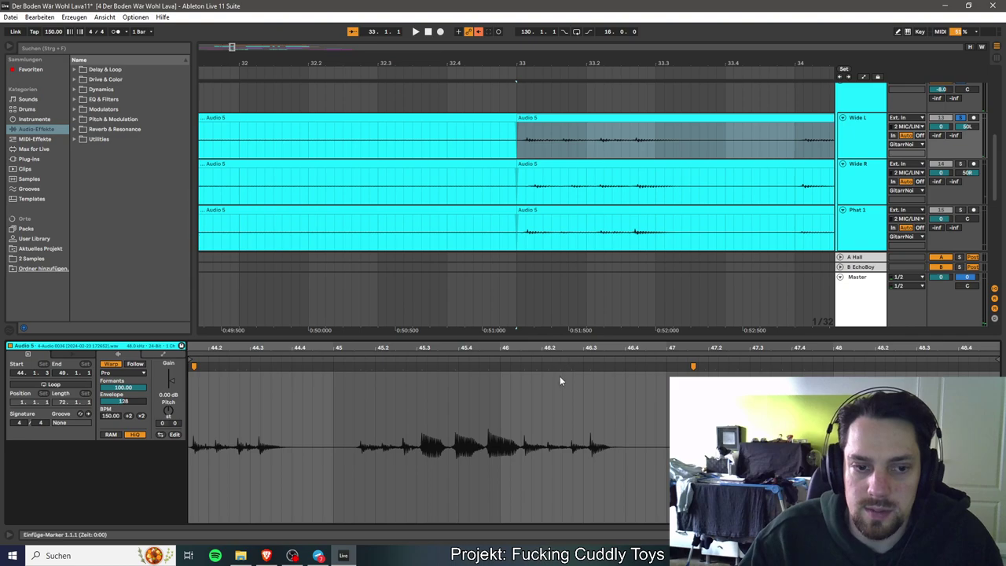
pyautogui.press('space')
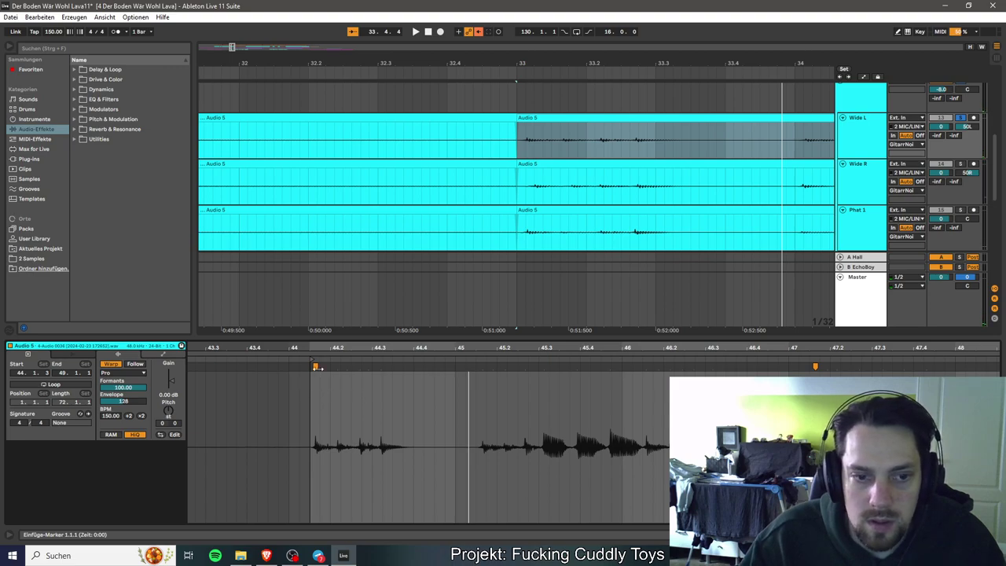
pyautogui.moveTo(315, 365); pyautogui.dragTo(311, 365)
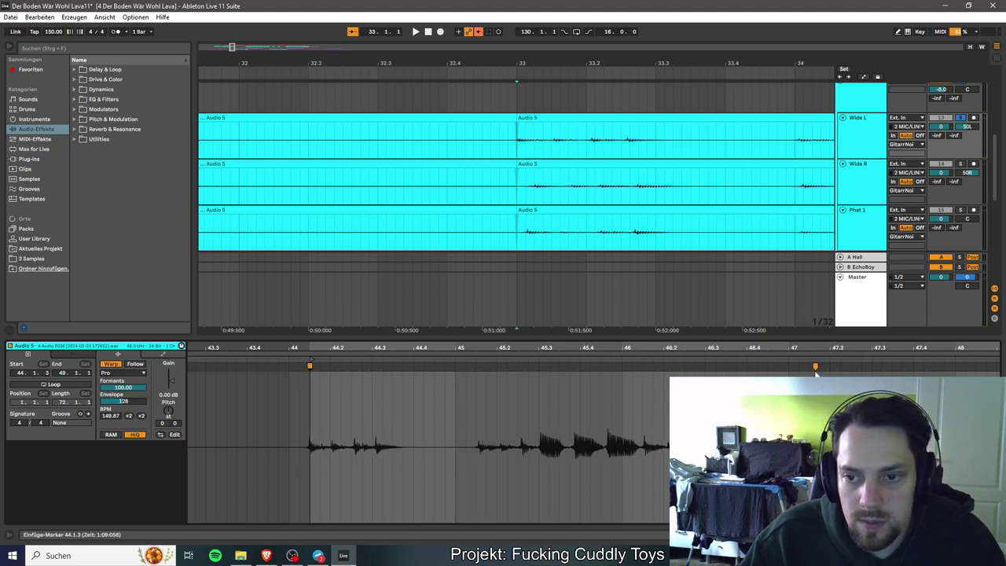
pyautogui.moveTo(814, 365); pyautogui.dragTo(808, 364)
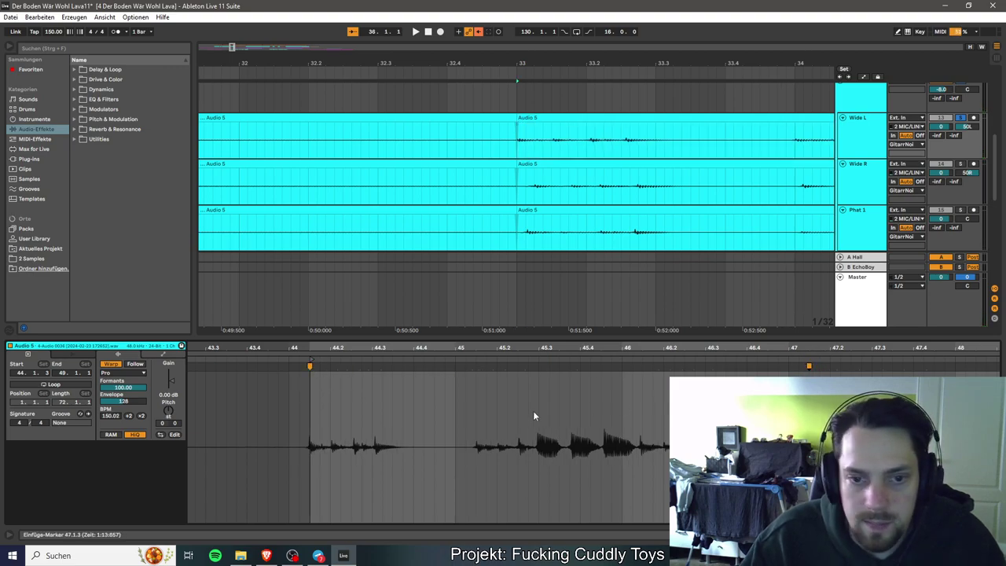
# Warp the Wide L clip's hits to 45.1.3, 44.3.1, 44.2.1, 44.2.2, 44.2.3 and 44.2.4, and play the result.
pyautogui.click(476, 366)
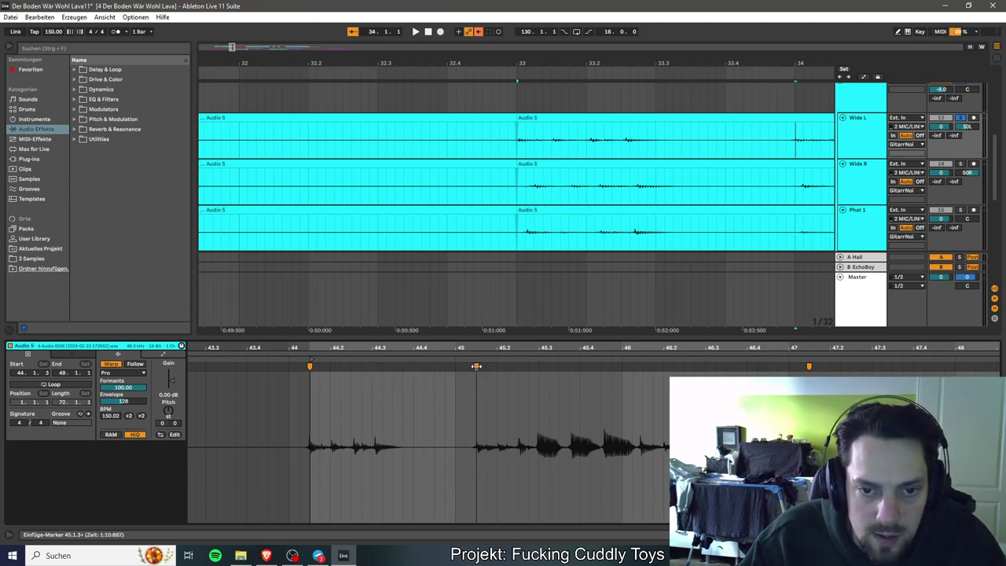
pyautogui.moveTo(475, 365); pyautogui.dragTo(474, 365)
pyautogui.doubleClick(375, 366)
pyautogui.moveTo(375, 366); pyautogui.dragTo(371, 367)
pyautogui.doubleClick(330, 366)
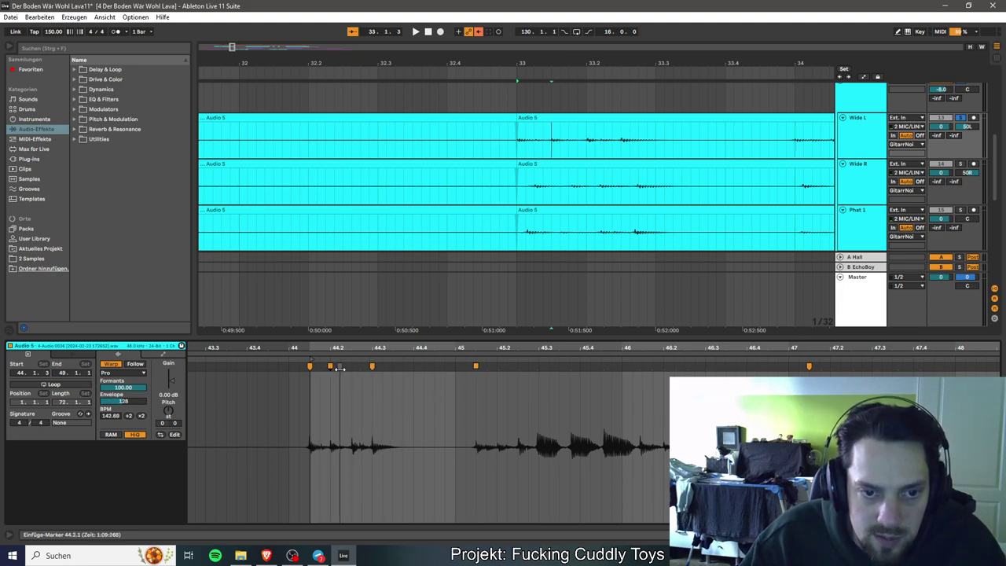
pyautogui.doubleClick(350, 367)
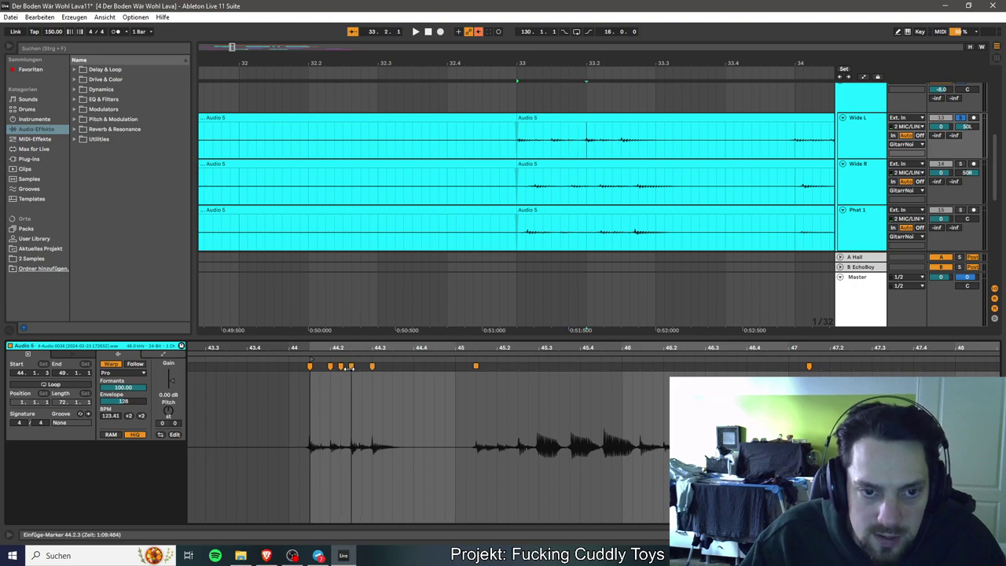
pyautogui.doubleClick(361, 366)
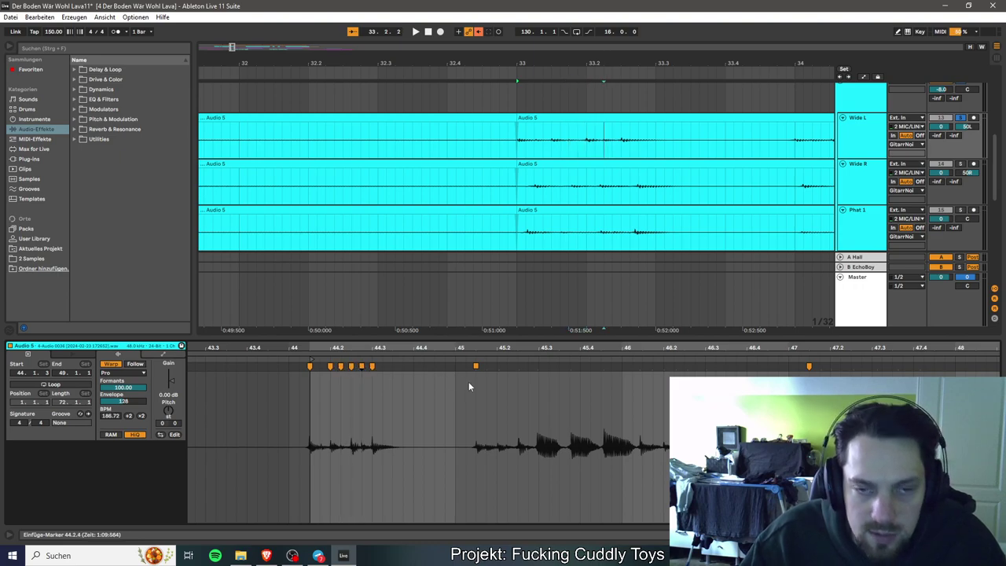
pyautogui.press('space')
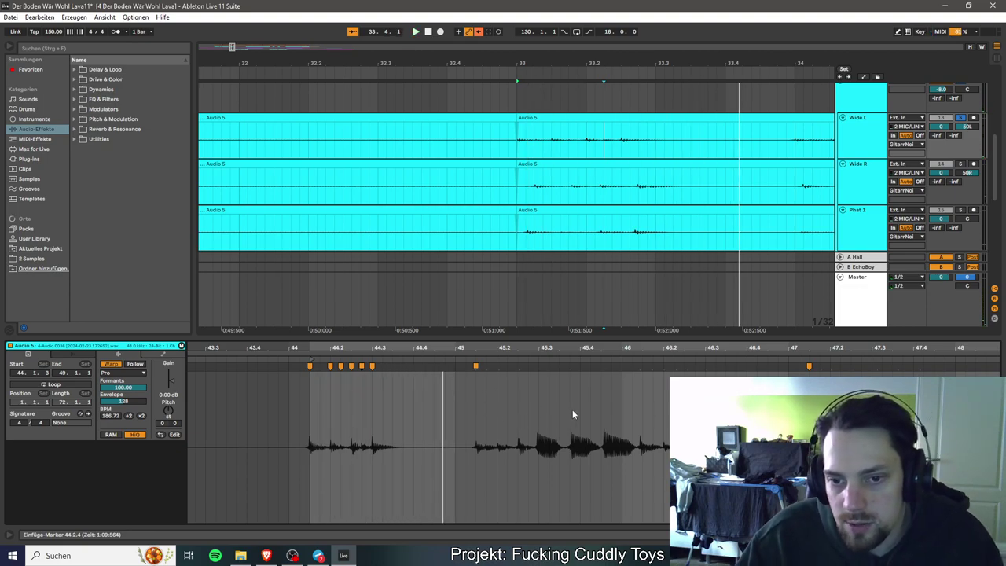
# Add warp markers to the Wide L clip at 46.3.1, 46.2.1, 45.3.1, 45.2.1, 45.1.4, 45.2.3, 45.3.4 and 45.4.3.
pyautogui.hscroll(1, 573, 413)
pyautogui.hscroll(1, 572, 409)
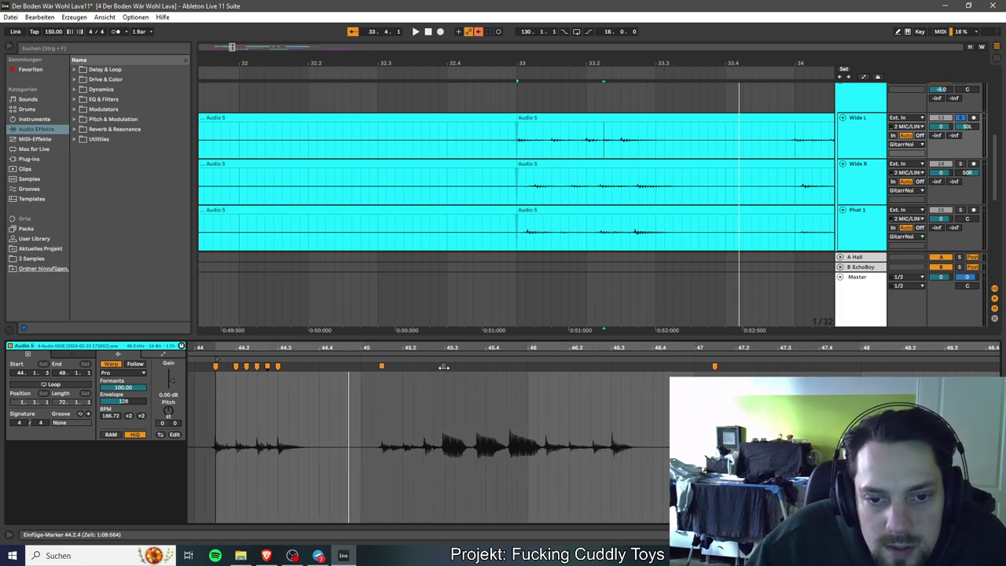
pyautogui.doubleClick(610, 367)
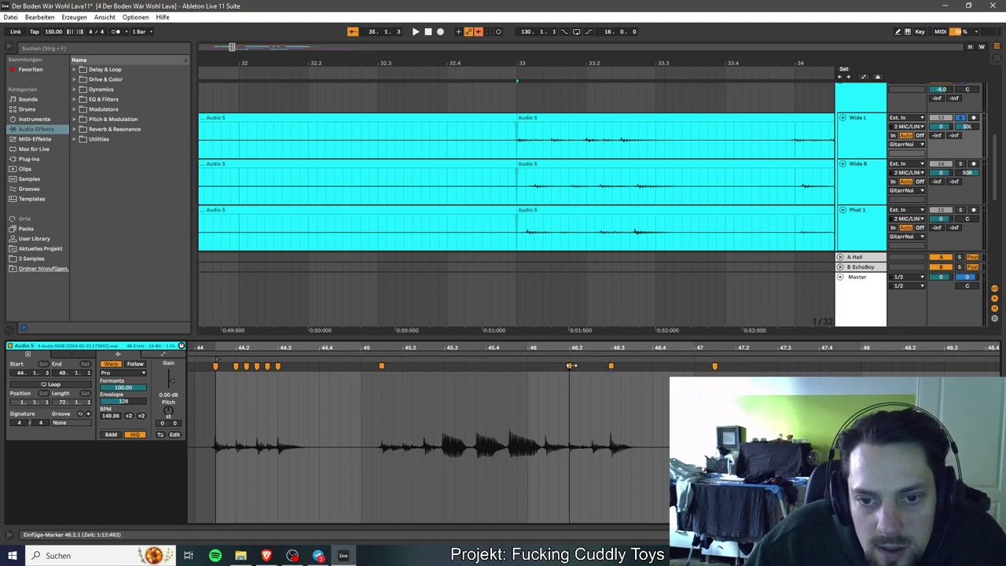
pyautogui.doubleClick(443, 371)
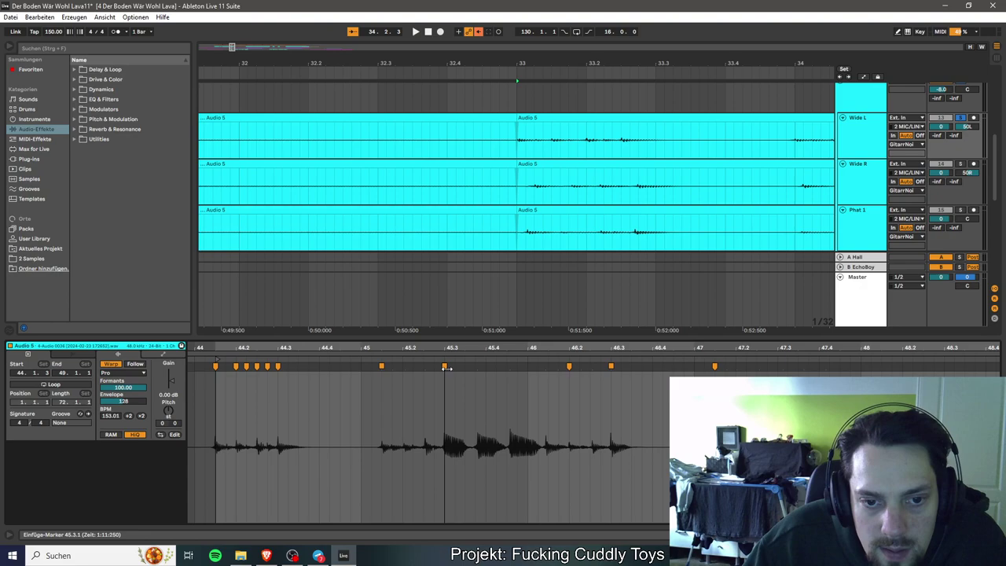
pyautogui.doubleClick(403, 367)
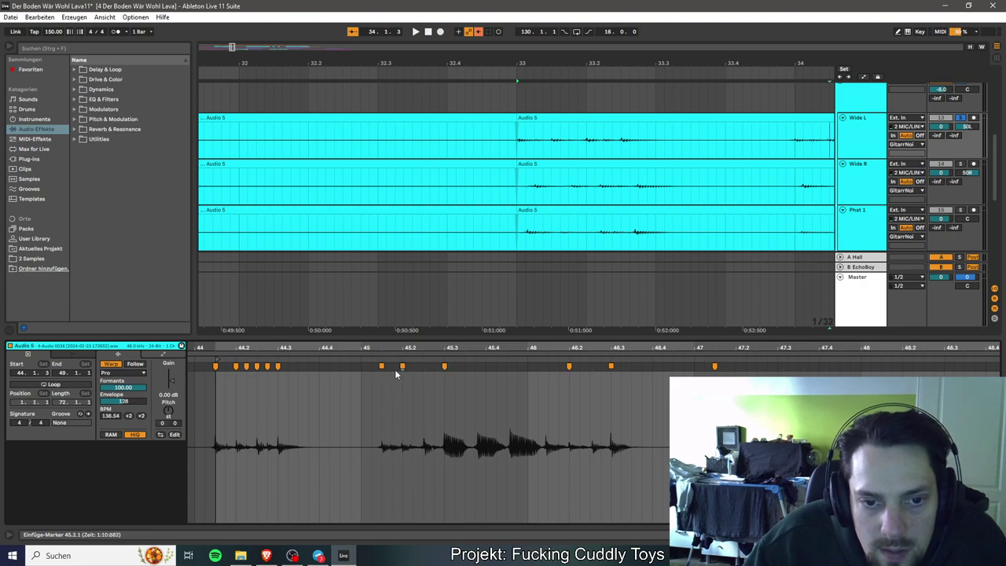
pyautogui.doubleClick(391, 367)
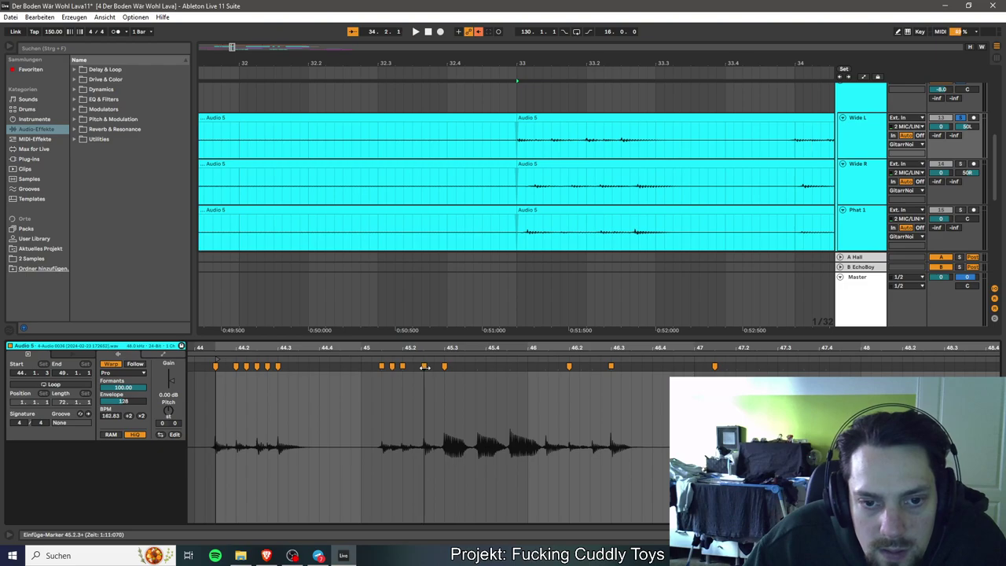
pyautogui.doubleClick(474, 366)
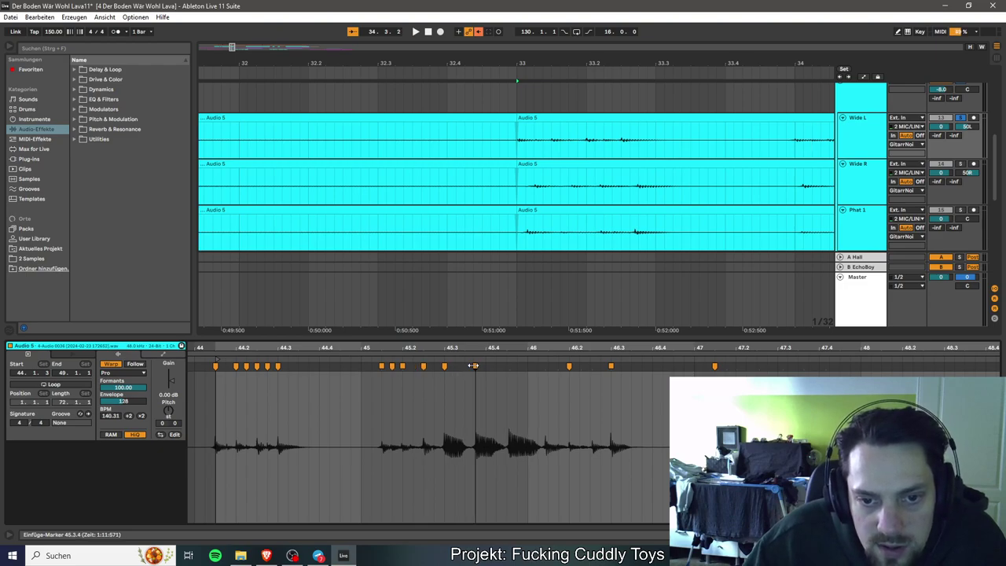
pyautogui.doubleClick(506, 366)
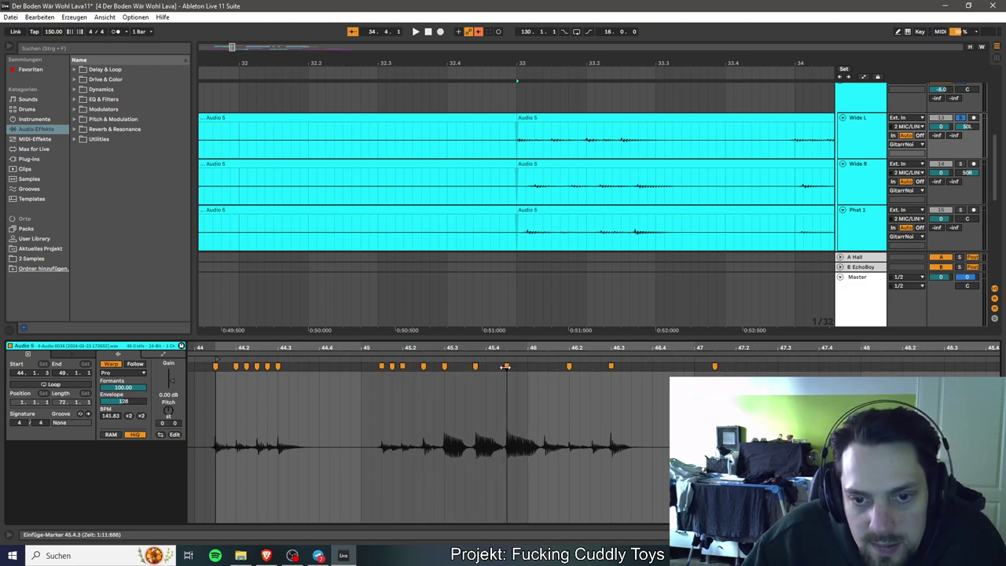
# Add warp markers to the Wide L clip at 46.1.3, 46.1.4, 46.2.2 and 46.2.3, and play the corrected take.
pyautogui.doubleClick(545, 366)
pyautogui.doubleClick(579, 366)
pyautogui.doubleClick(589, 366)
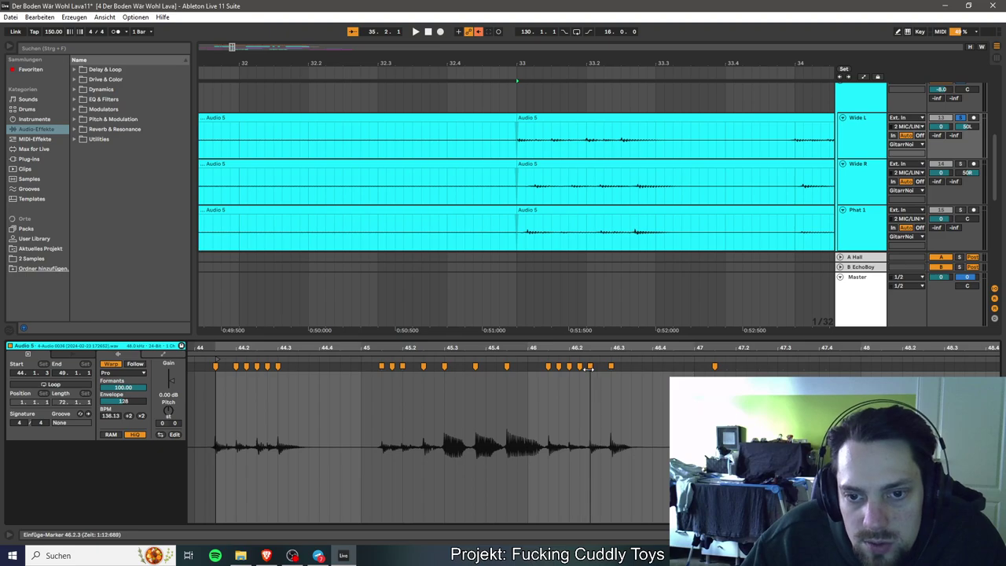
pyautogui.press('space')
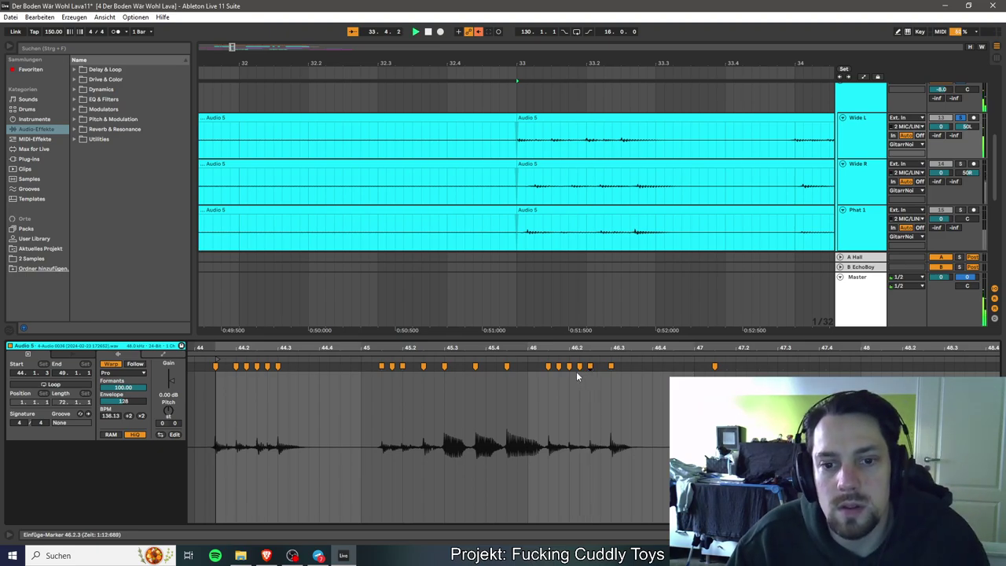
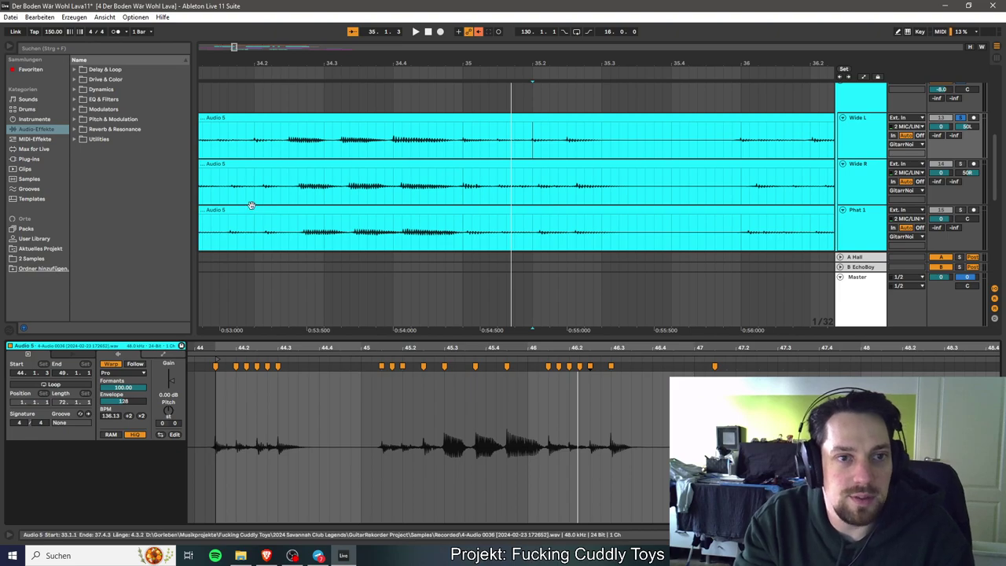
pyautogui.press('space')
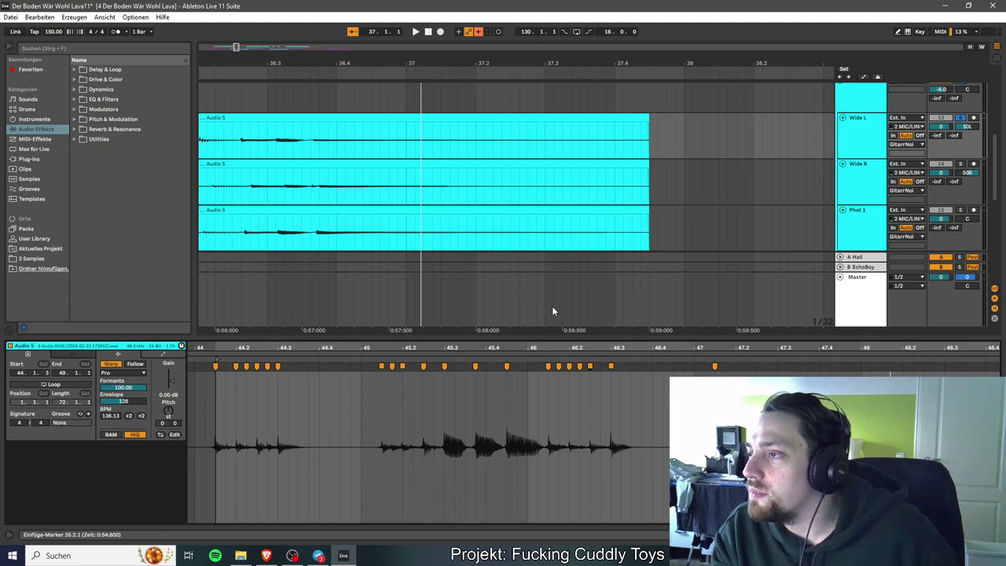
# Check the Wide L clip's later hits up close and play the take around bars 35 and 36.
pyautogui.click(596, 350)
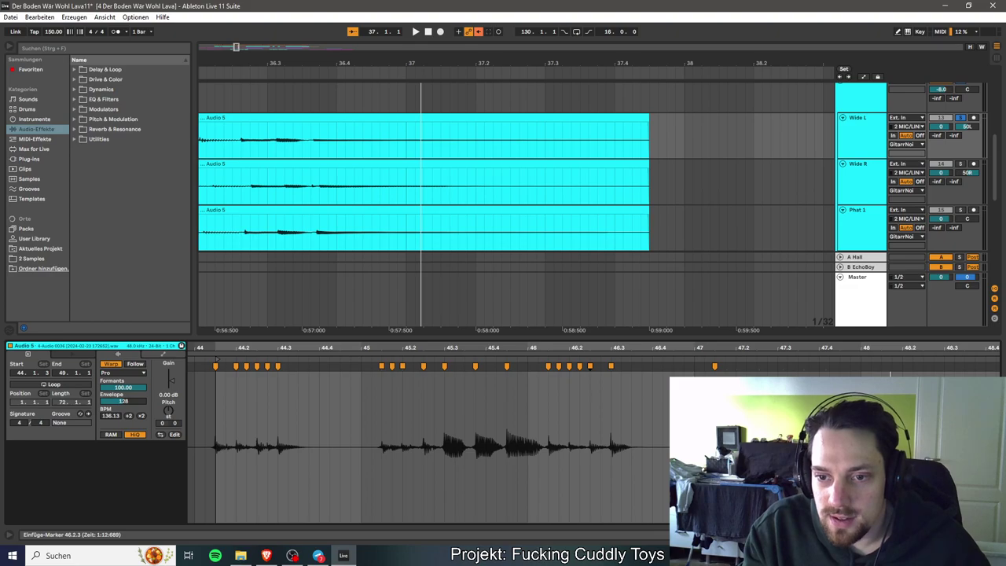
pyautogui.press('-')
pyautogui.press('+')
pyautogui.press('+')
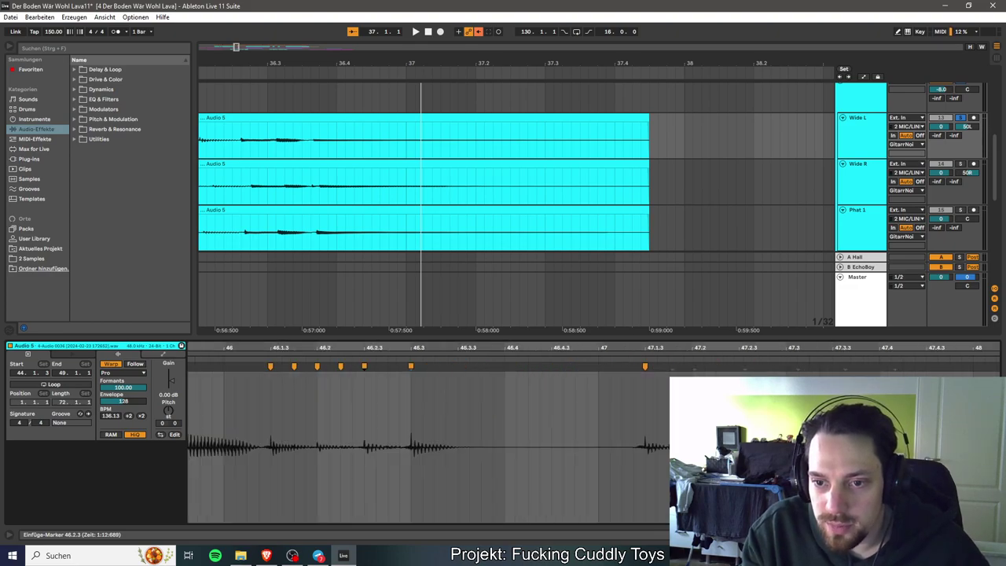
pyautogui.scroll(-3, 590, 420)
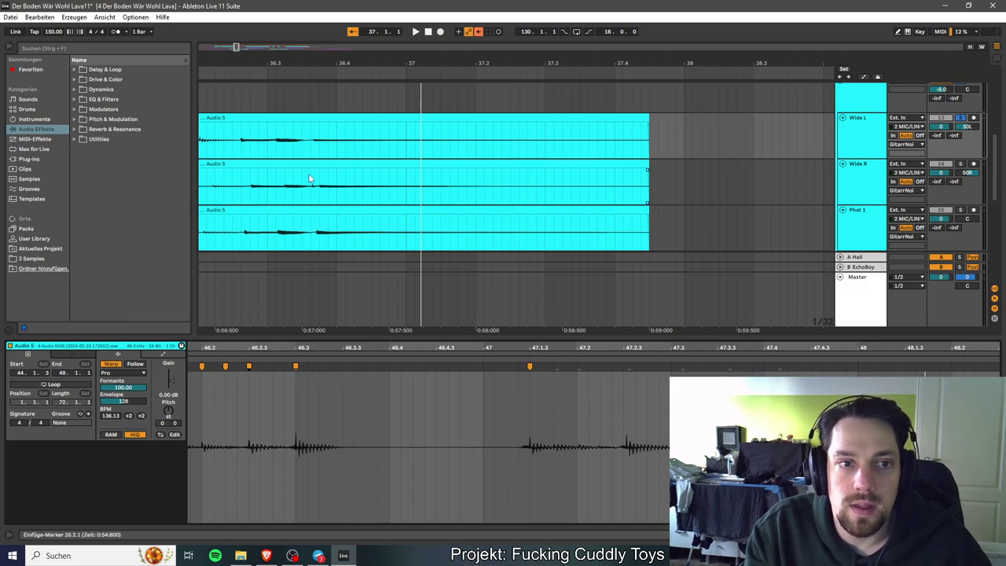
pyautogui.press('space')
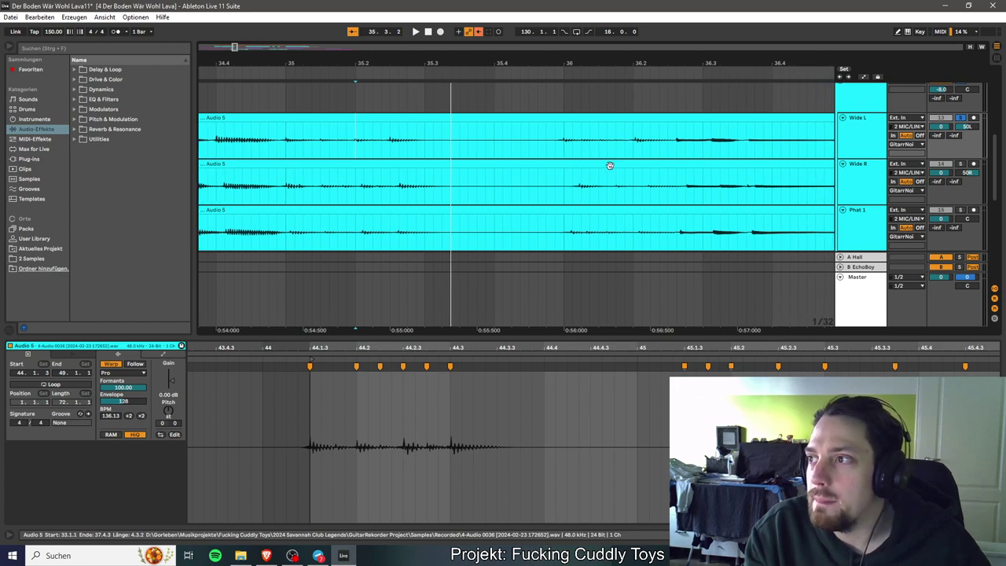
pyautogui.click(563, 149)
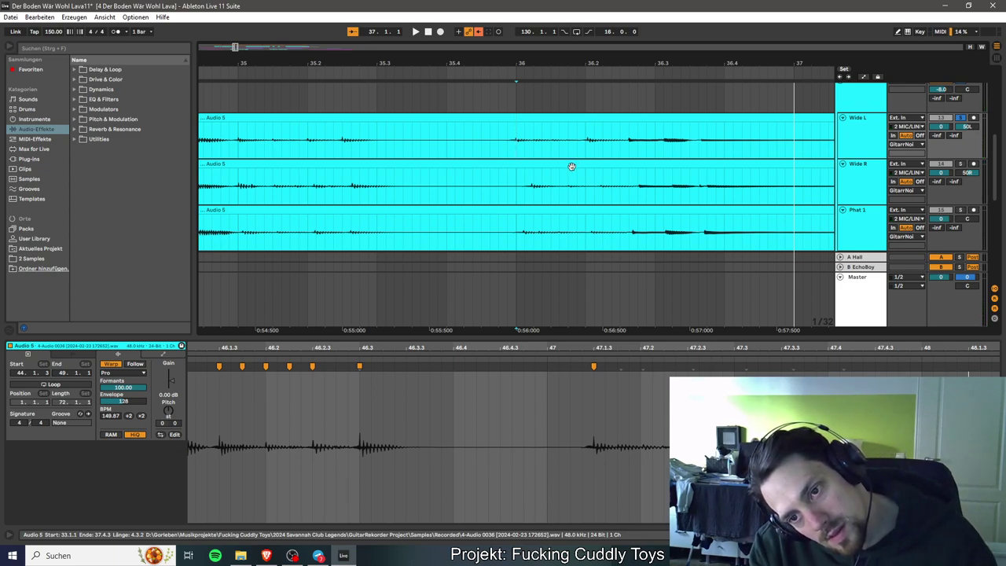
# Warp the Wide L clip's hits to 47.2.3, 47.2.1 and 47.1.4, and play them.
pyautogui.moveTo(677, 369); pyautogui.dragTo(689, 368)
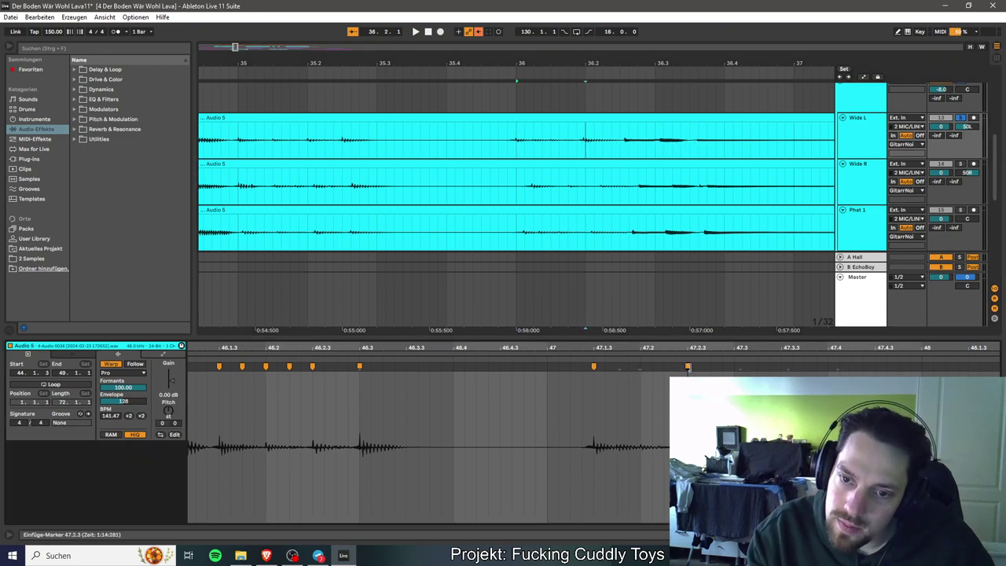
pyautogui.doubleClick(641, 366)
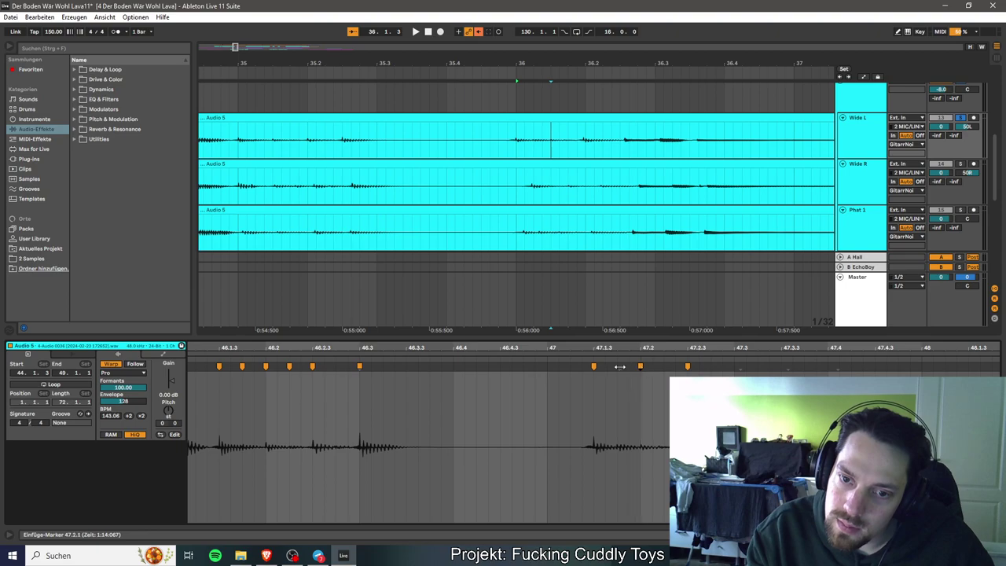
pyautogui.doubleClick(617, 366)
pyautogui.press('space')
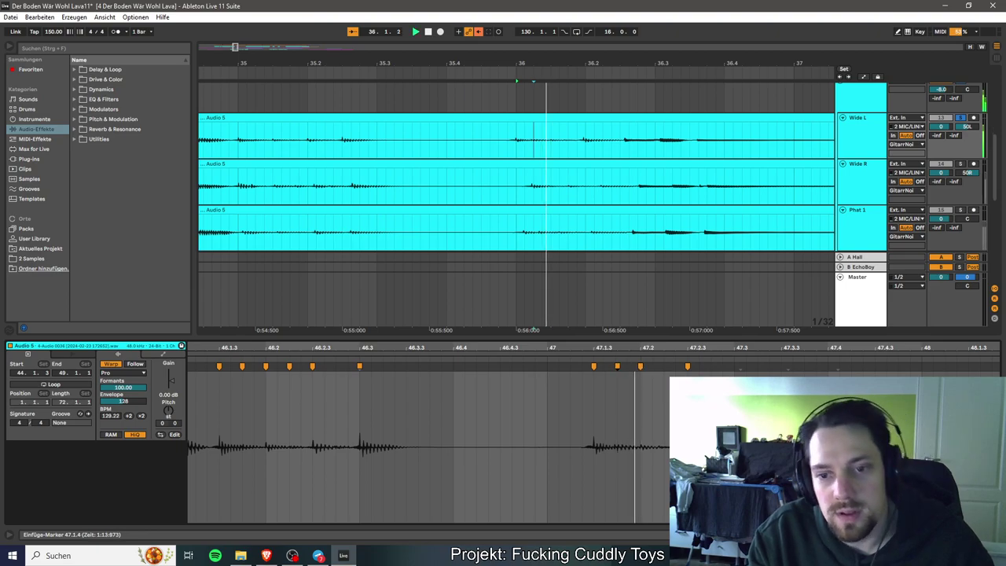
# Align the Wide L clip's last hits to 47.3.1, 47.3.3 and 47.4.1 with warp markers and save the set.
pyautogui.doubleClick(739, 367)
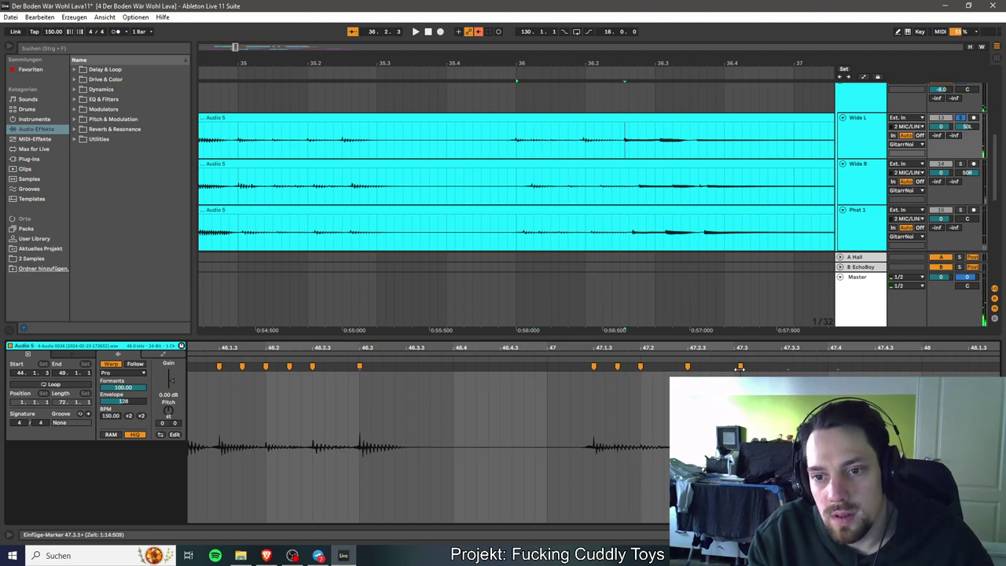
pyautogui.moveTo(740, 367); pyautogui.dragTo(783, 367)
pyautogui.doubleClick(781, 367)
pyautogui.click(831, 366)
pyautogui.doubleClick(829, 366)
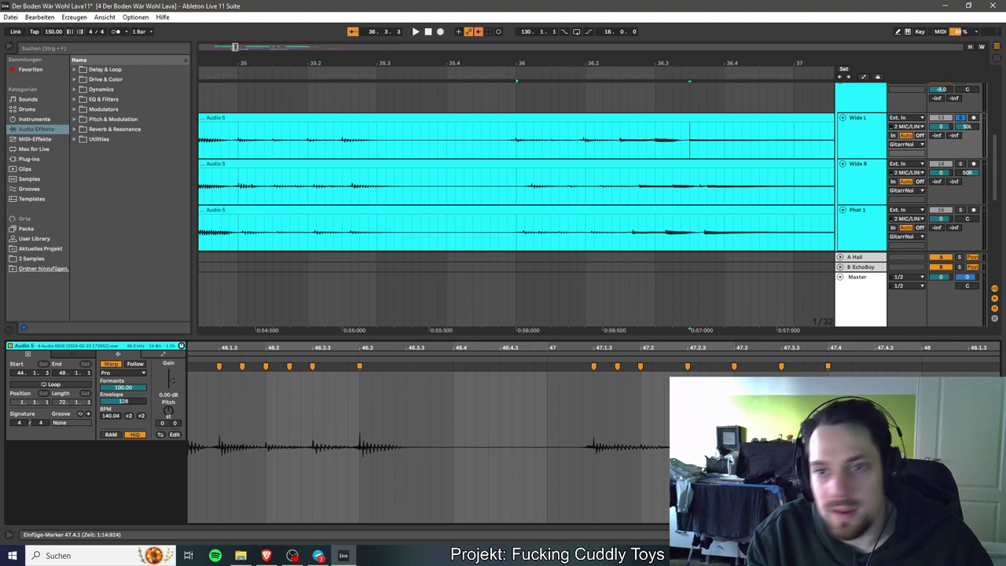
pyautogui.hotkey('ctrl', 's')
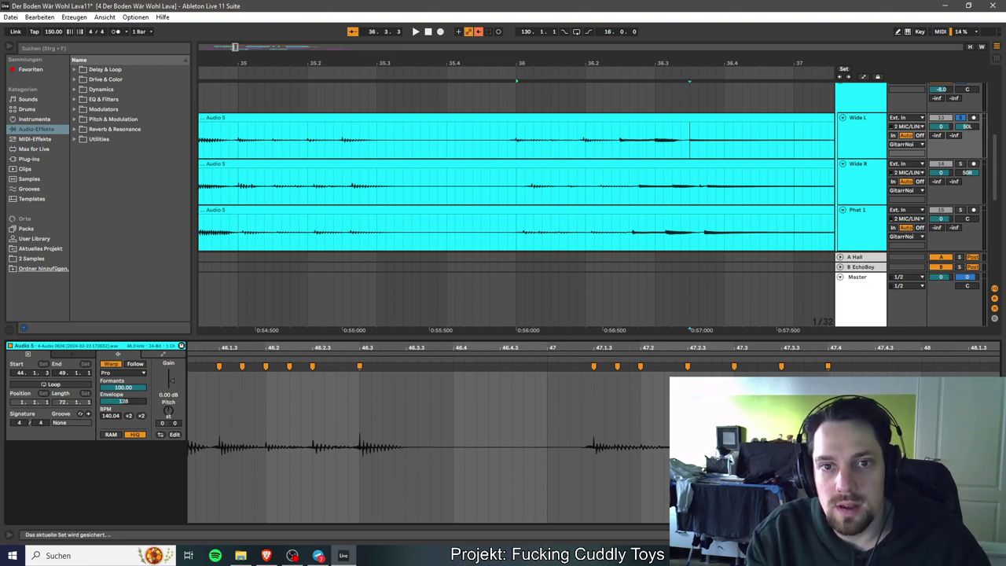
# Play the end of the Wide L take and compare its clip with the unwarped Wide R clip at bar 33.
pyautogui.press('space')
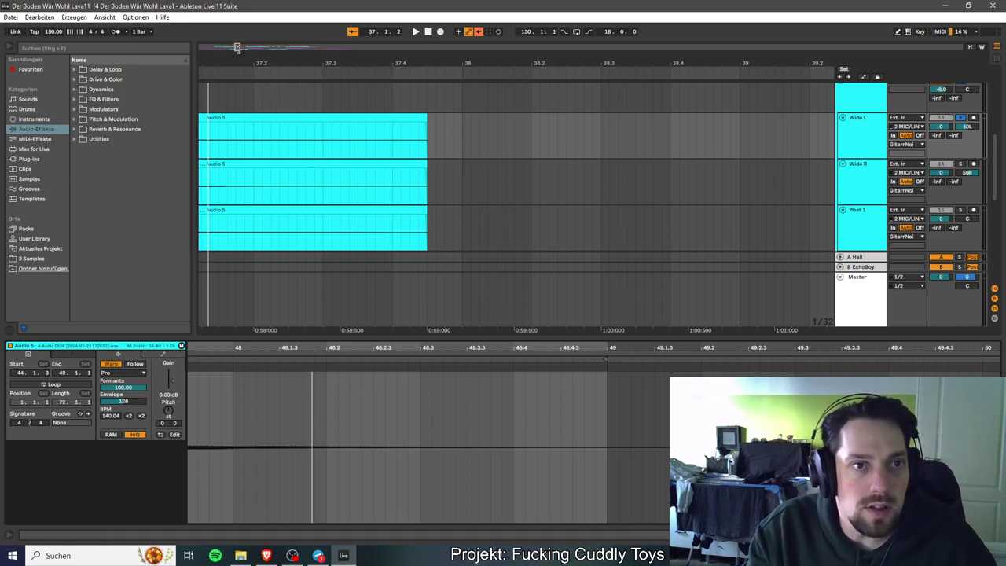
pyautogui.moveTo(237, 47); pyautogui.dragTo(232, 47)
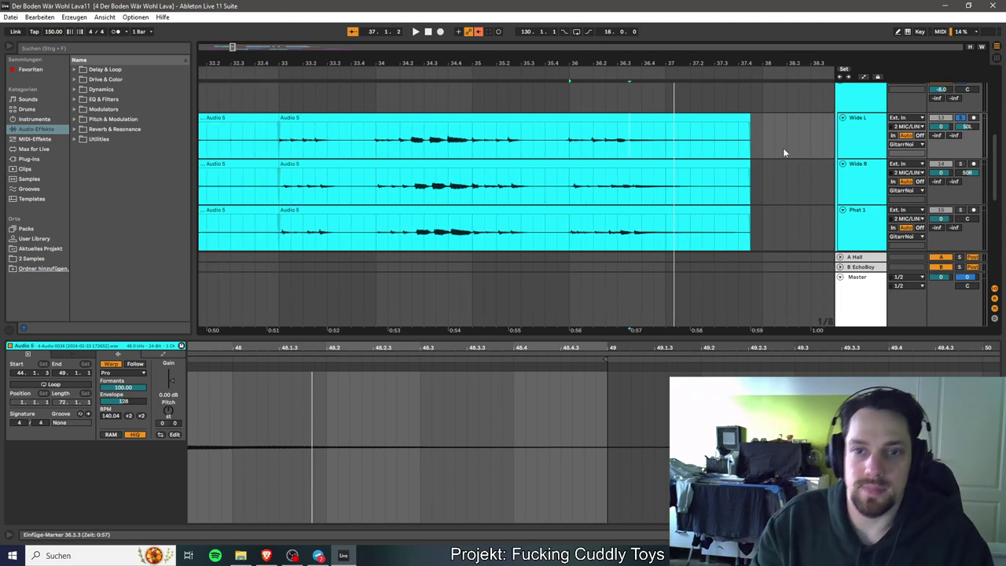
pyautogui.scroll(1, 731, 205)
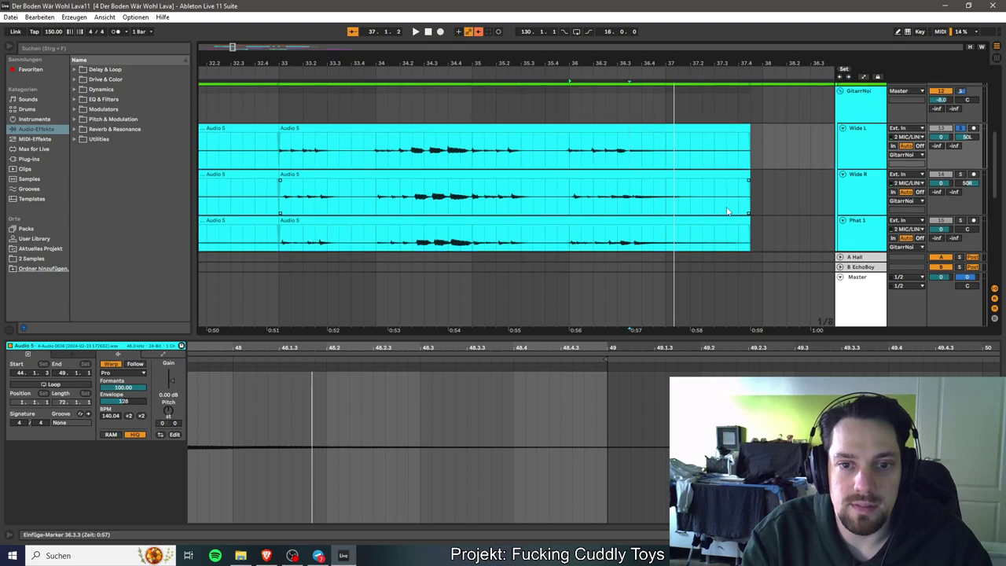
pyautogui.scroll(-1, 693, 245)
pyautogui.scroll(1, 693, 245)
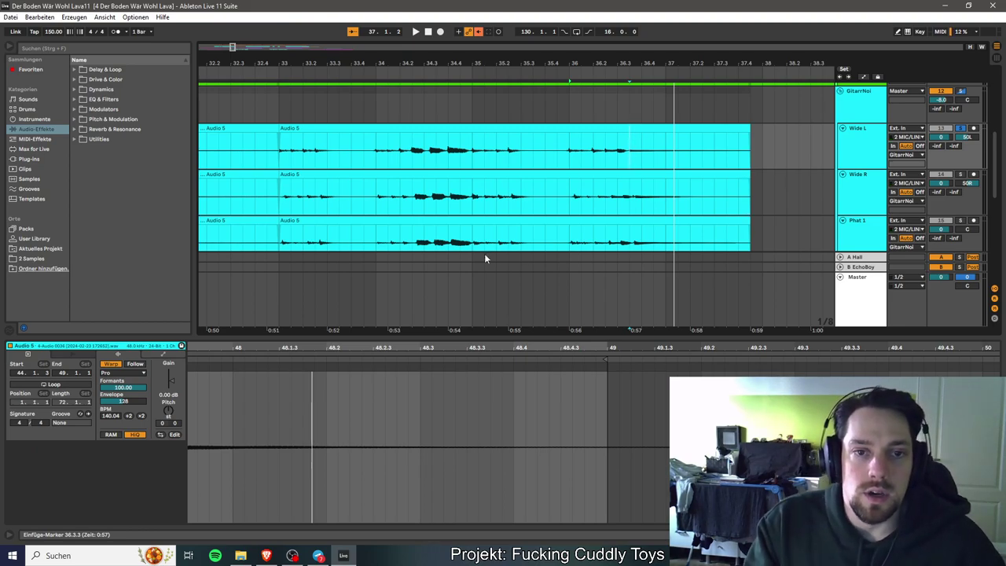
pyautogui.click(452, 173)
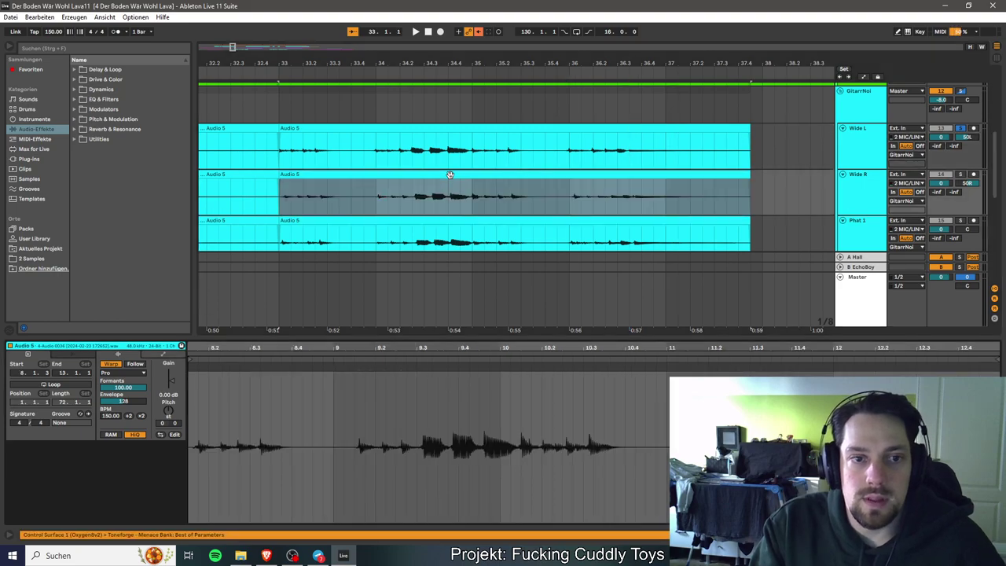
pyautogui.click(472, 128)
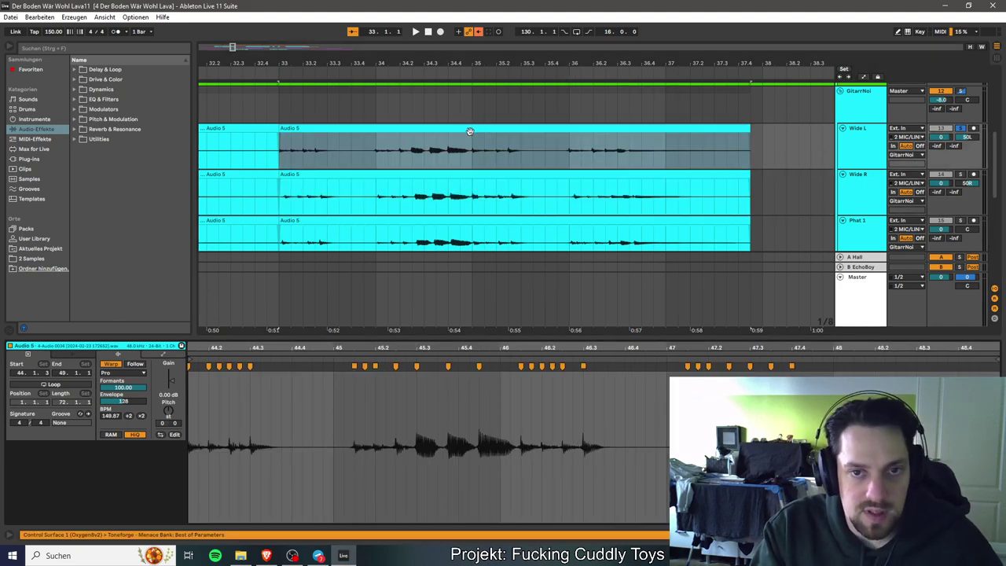
# Align the Wide R clip's first hit to 8.1.3 and its bar 36 hit to 11.1.3 with warp markers, and save the set.
pyautogui.click(467, 173)
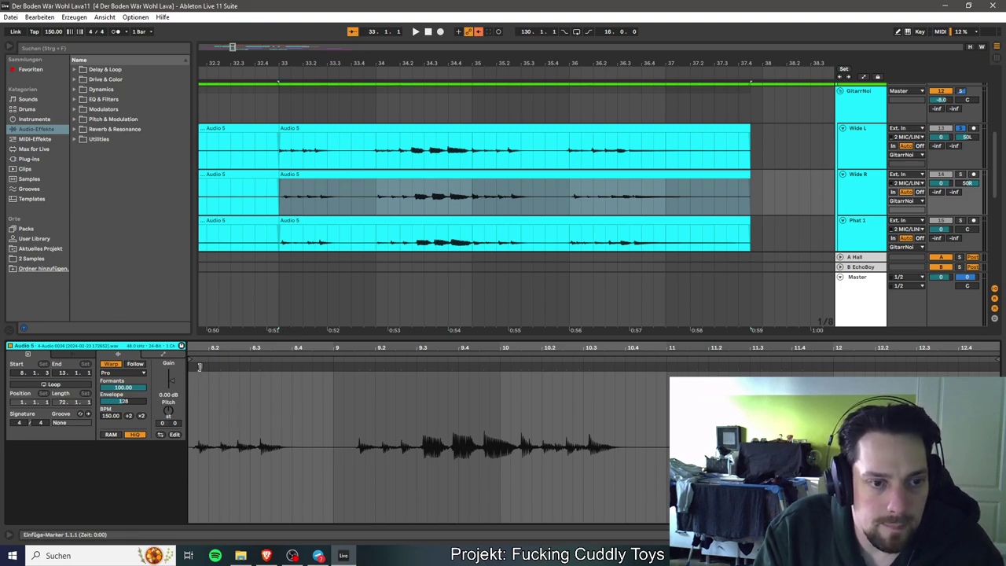
pyautogui.click(199, 366)
pyautogui.click(695, 368)
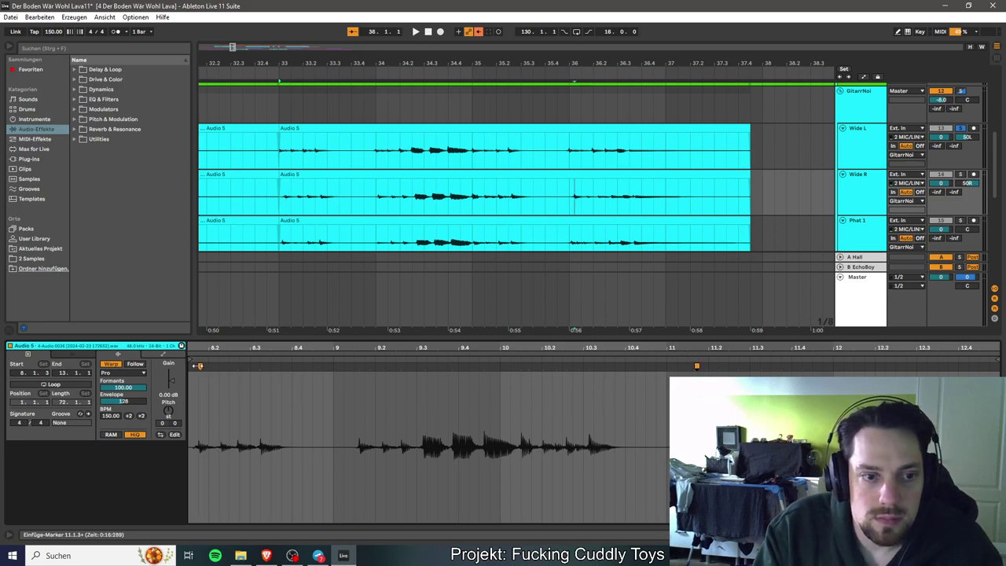
pyautogui.moveTo(199, 366); pyautogui.dragTo(188, 366)
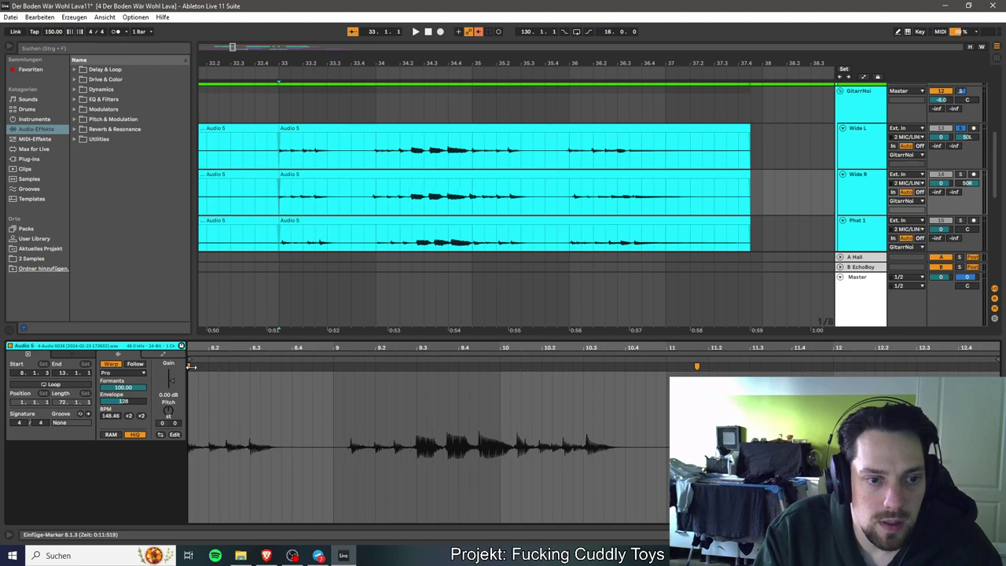
pyautogui.moveTo(696, 366); pyautogui.dragTo(689, 366)
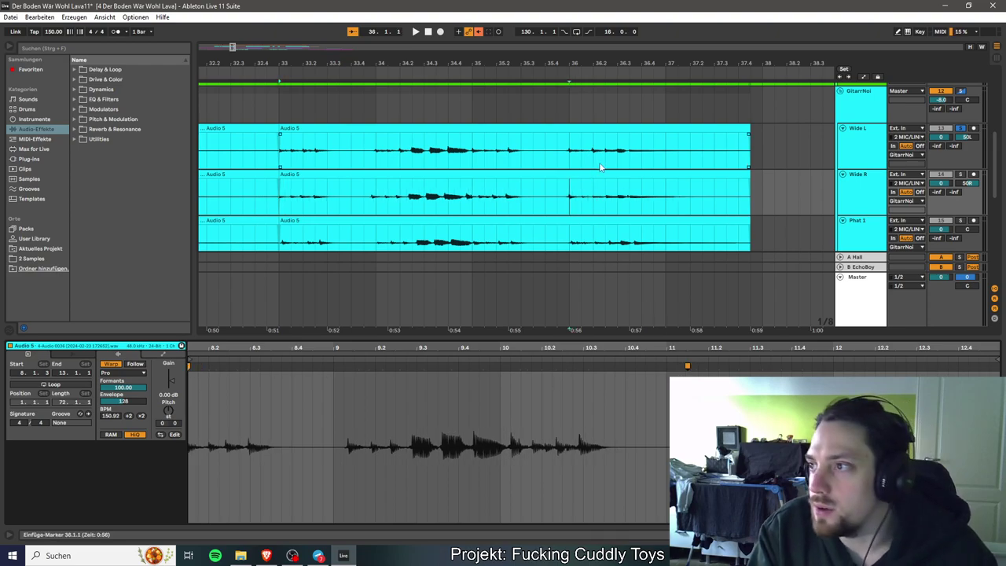
pyautogui.scroll(1, 463, 197)
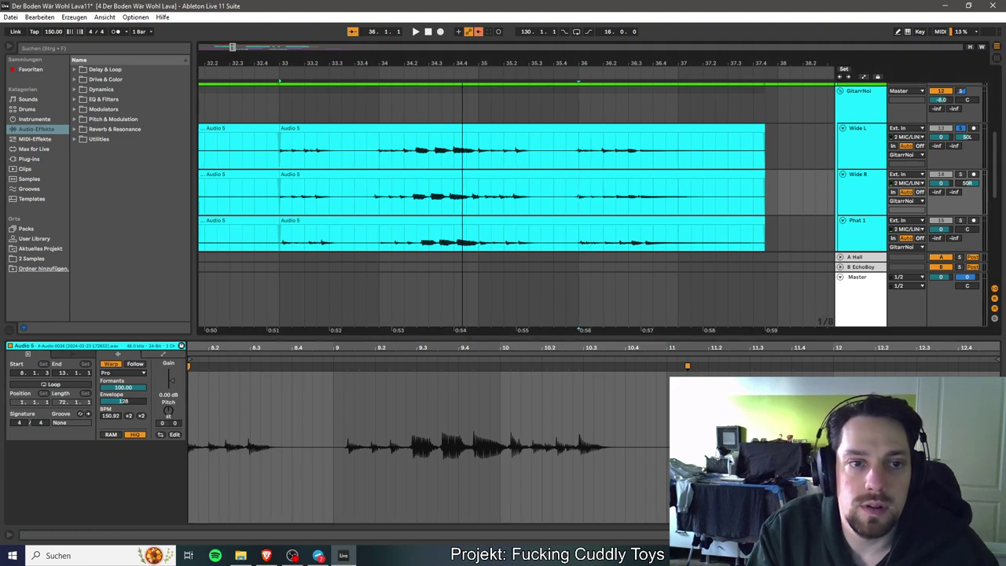
pyautogui.scroll(1, 463, 196)
pyautogui.scroll(1, 463, 196)
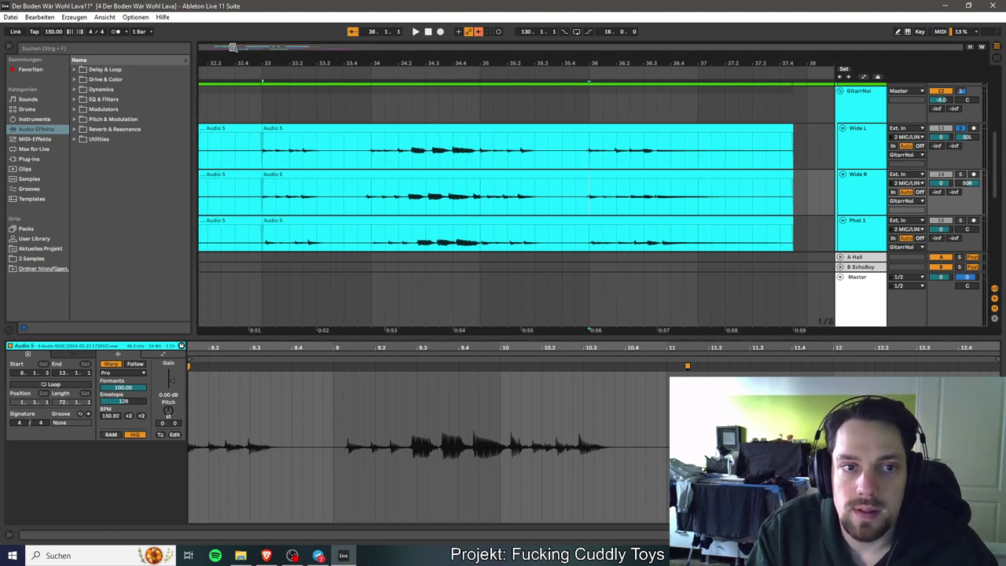
pyautogui.scroll(-3, 336, 118)
pyautogui.scroll(1, 337, 122)
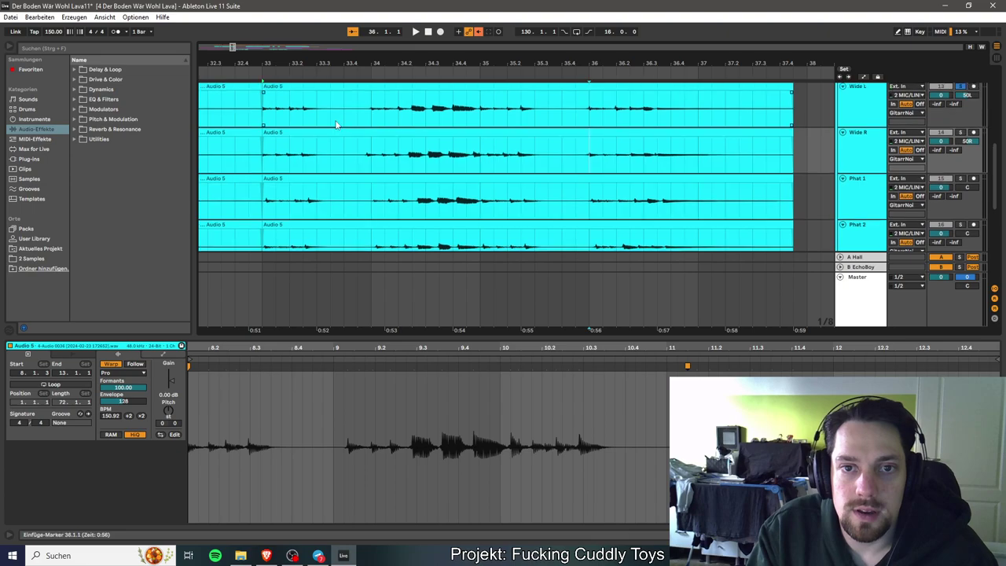
pyautogui.hotkey('ctrl', 's')
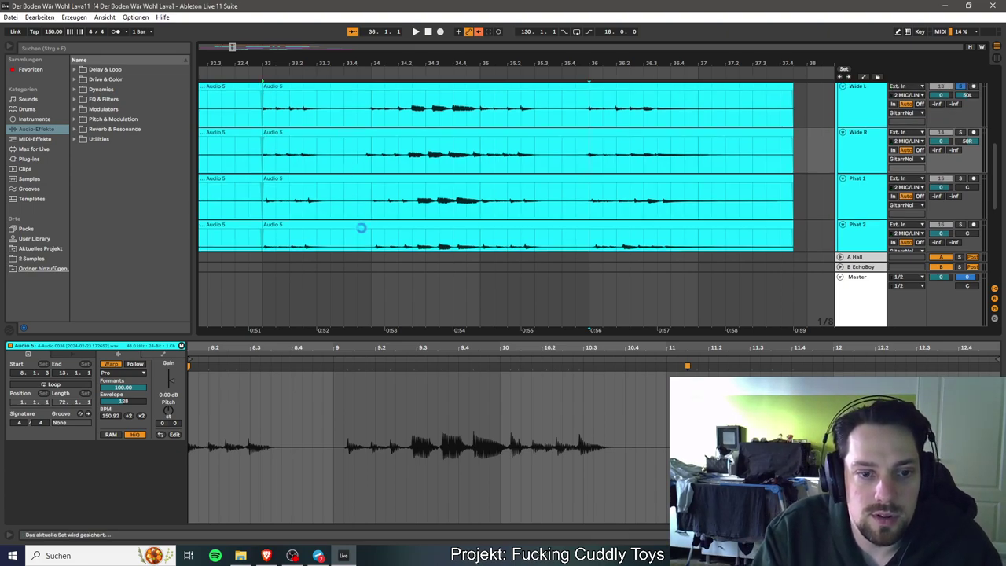
# Align the Wide R clip's opening hits to 8.3.1, 8.2.4, 8.2.3 and 8.2.1 with warp markers.
pyautogui.click(247, 367)
pyautogui.moveTo(249, 367); pyautogui.dragTo(229, 366)
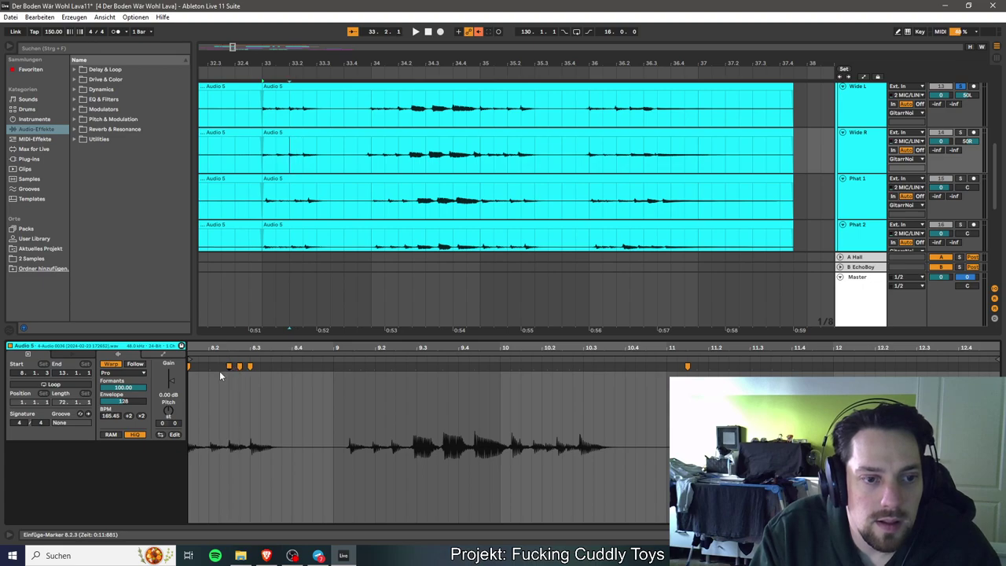
pyautogui.click(207, 367)
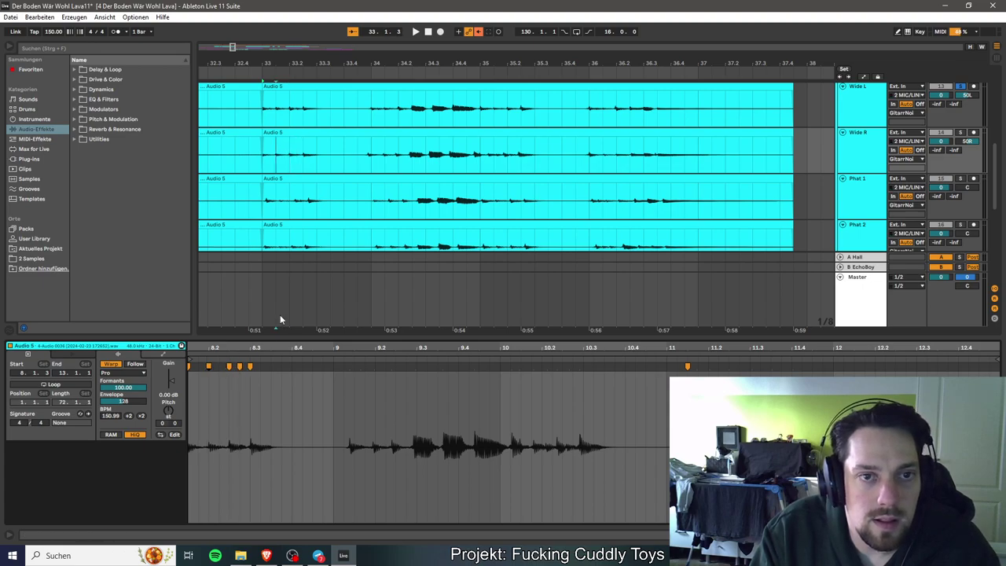
# Play bar 33 with Wide R, Wide L and Phat 1 soloed in turn to compare their timing, ending with Wide R soloed.
pyautogui.click(960, 133)
pyautogui.press('space')
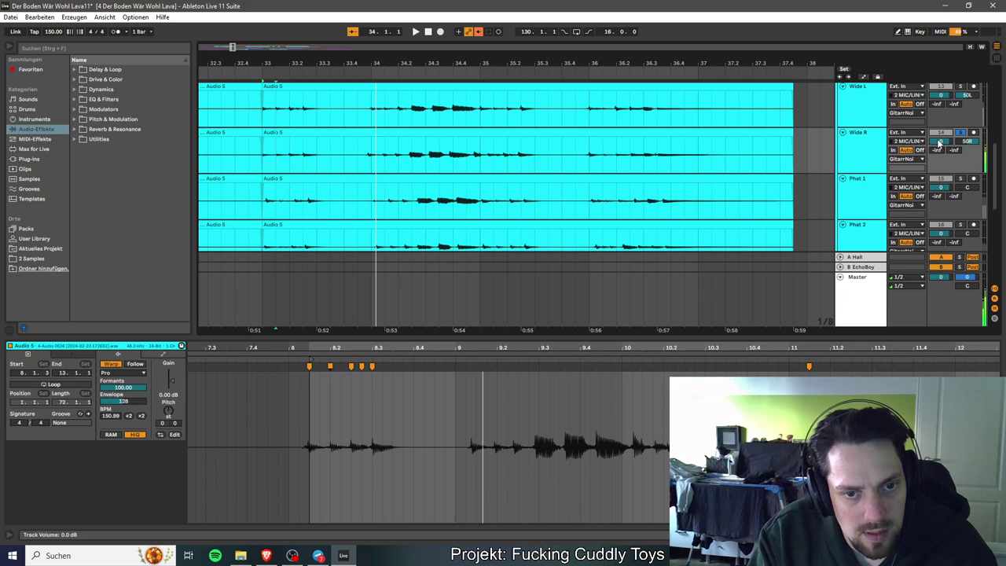
pyautogui.click(960, 87)
pyautogui.click(961, 133)
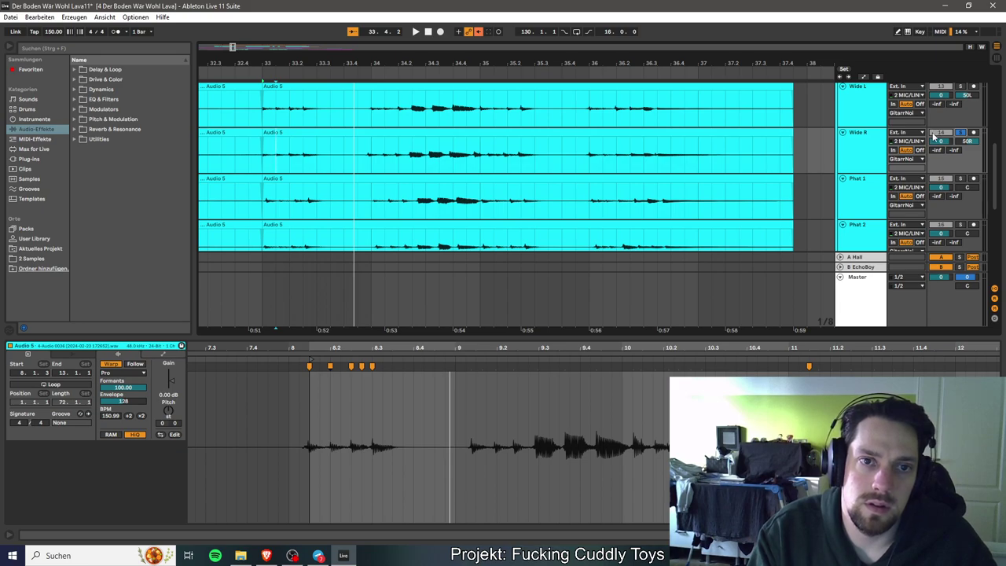
pyautogui.click(962, 86)
pyautogui.press('space')
pyautogui.click(962, 133)
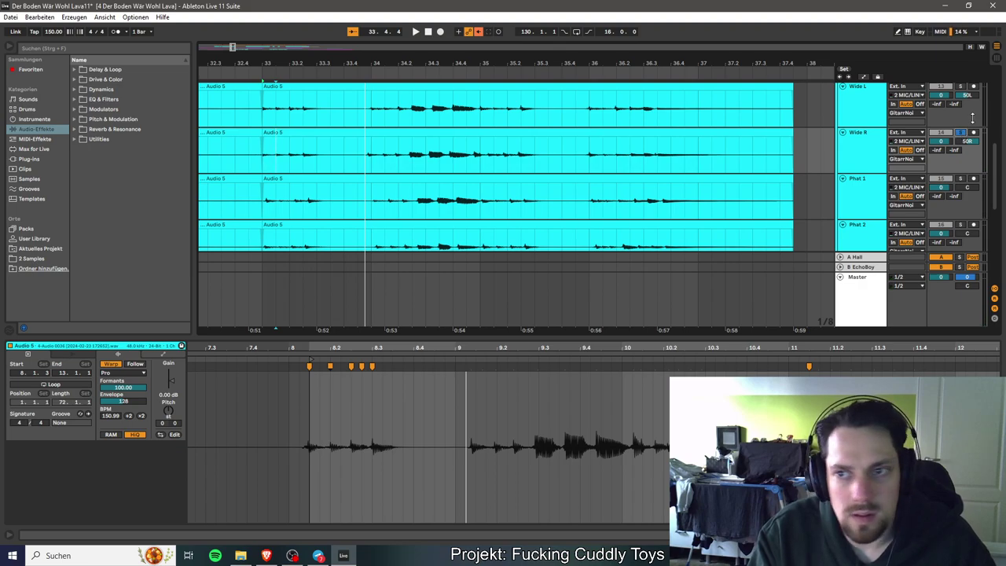
pyautogui.click(962, 86)
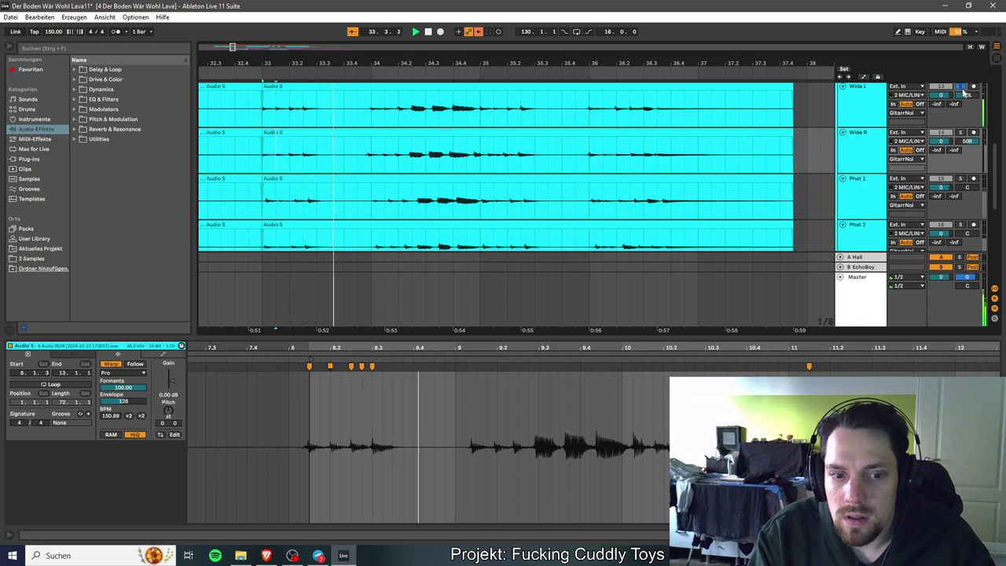
pyautogui.click(960, 132)
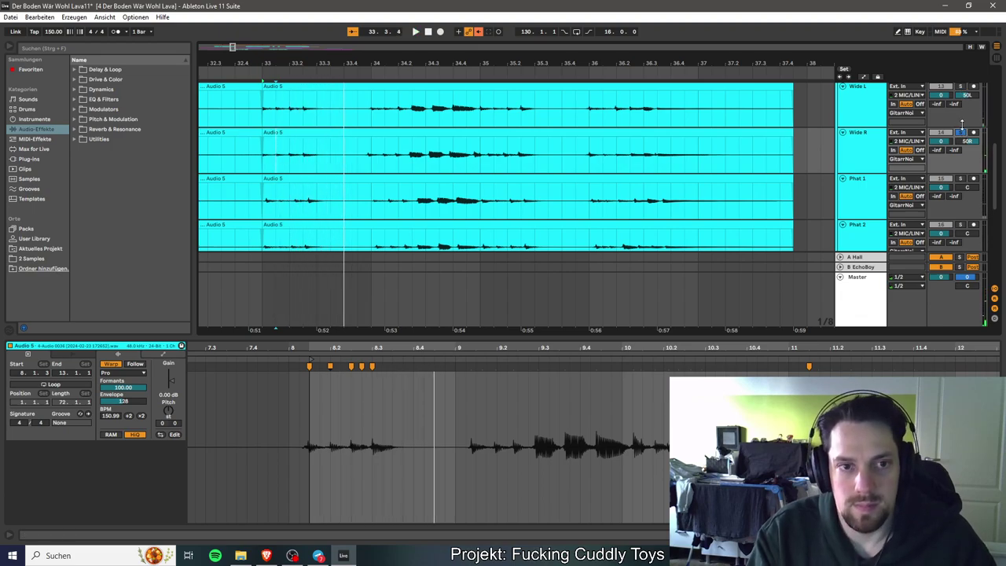
pyautogui.click(961, 178)
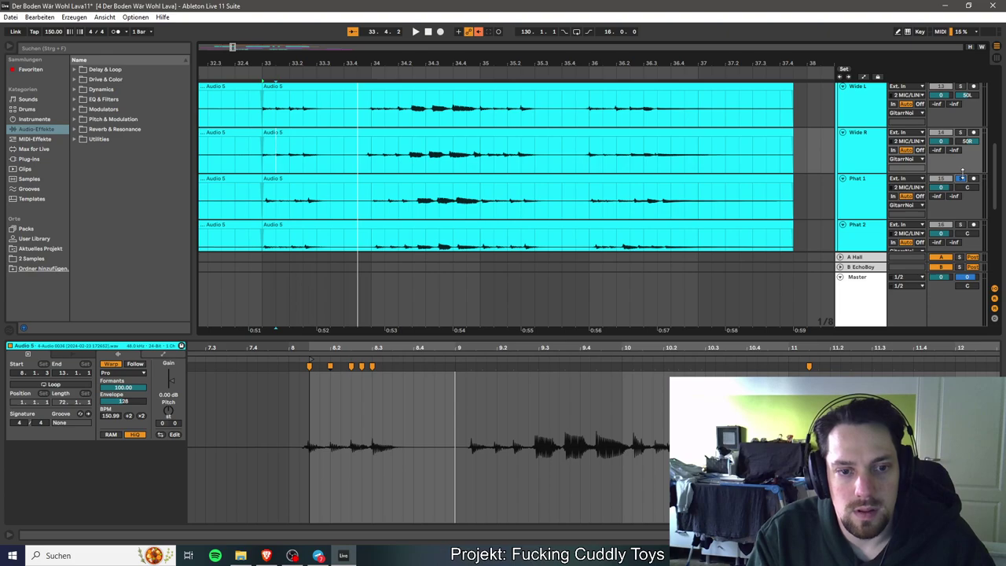
pyautogui.click(960, 132)
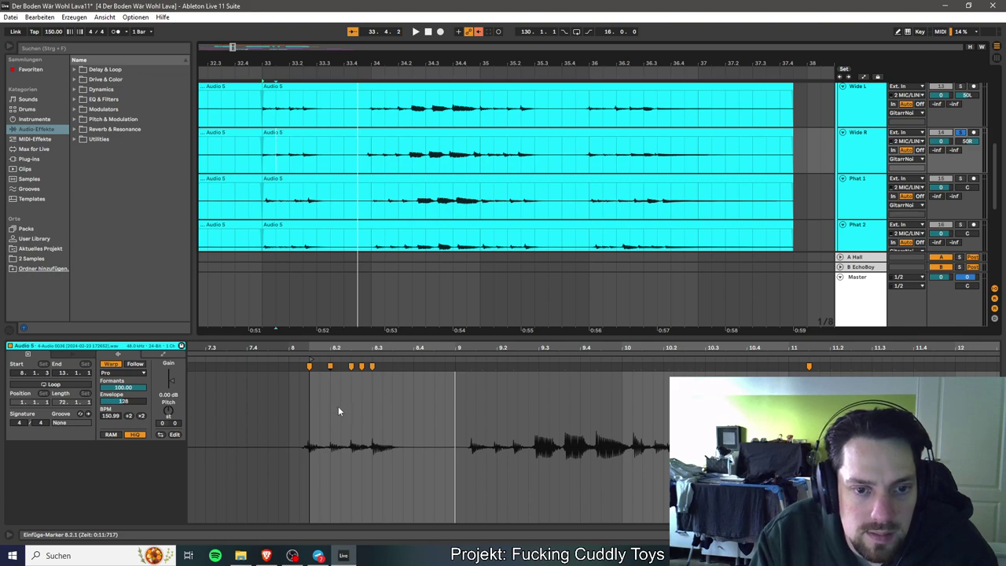
# Replace the Wide R clip's warp marker at 8.2.4 and play the take from 32.4.3.
pyautogui.click(362, 377)
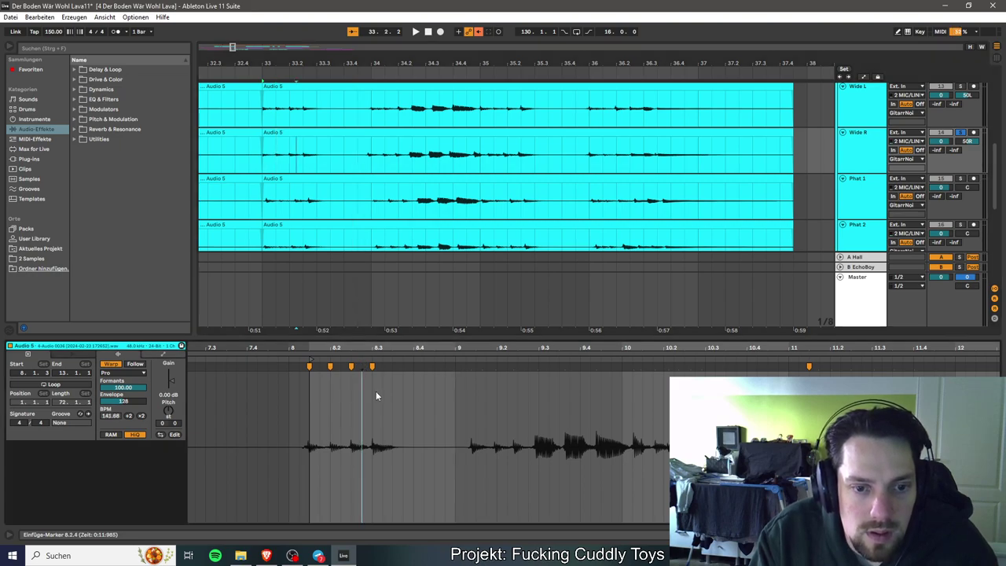
pyautogui.doubleClick(362, 375)
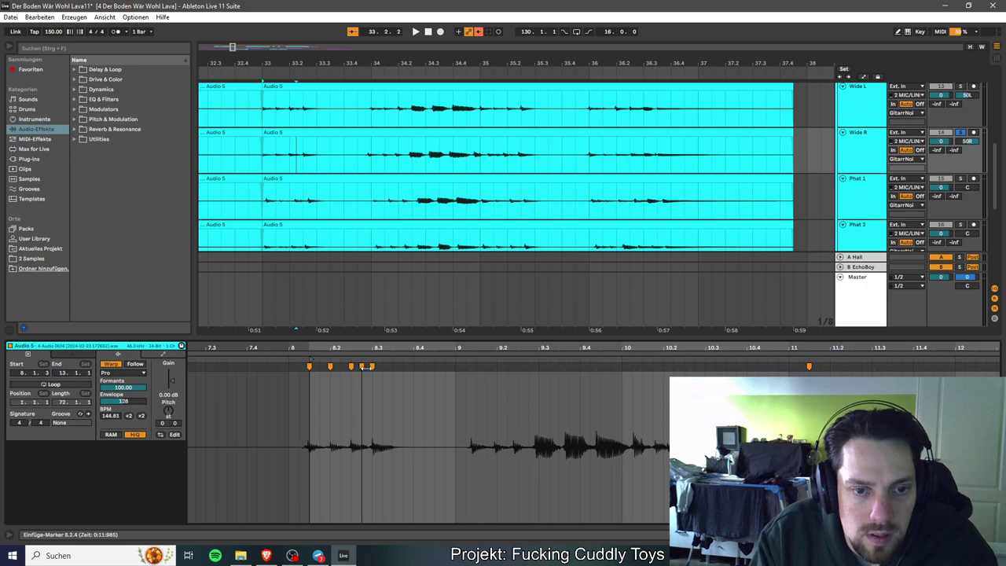
pyautogui.click(336, 316)
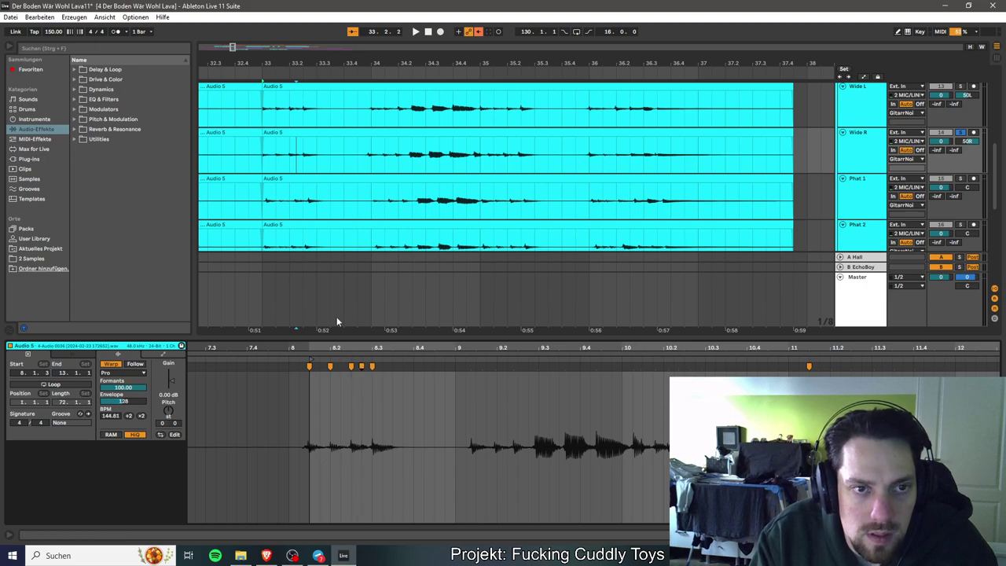
pyautogui.click(250, 167)
pyautogui.press('space')
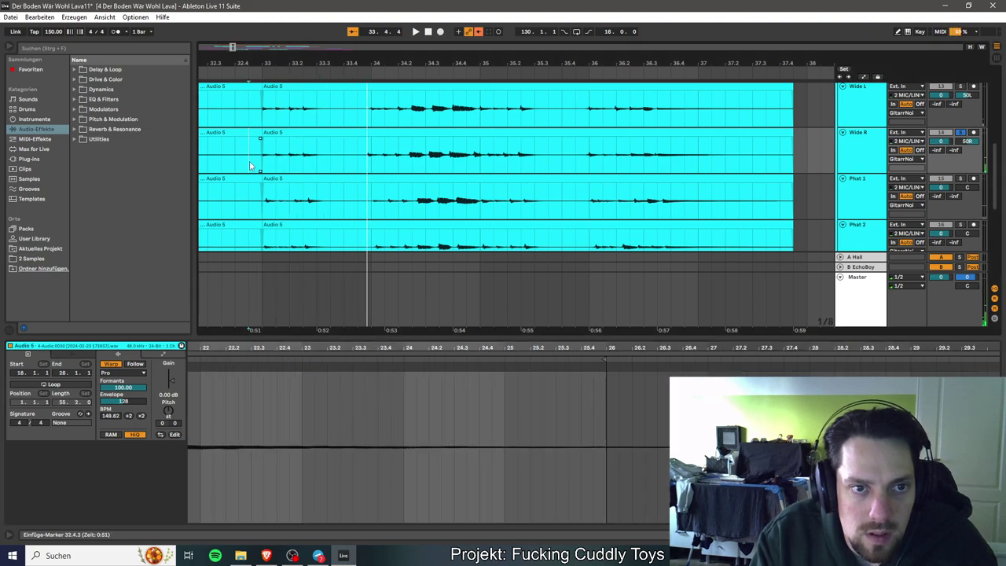
# Warp the Wide R clip's hits to 9.1.3, 9.4.3, 10.3.1, 10.2.2, 10.2.3 and 10.2.4.
pyautogui.click(354, 134)
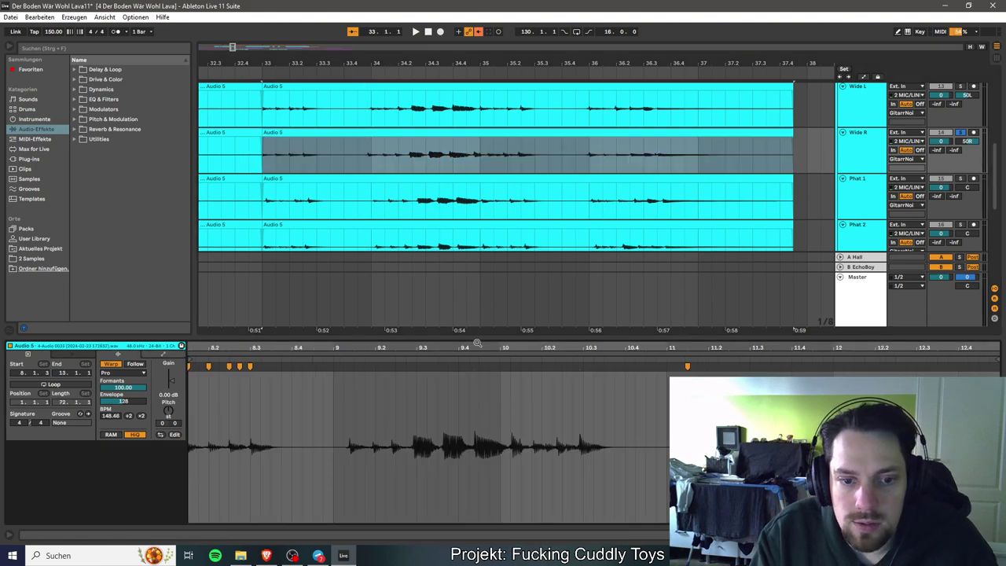
pyautogui.doubleClick(351, 366)
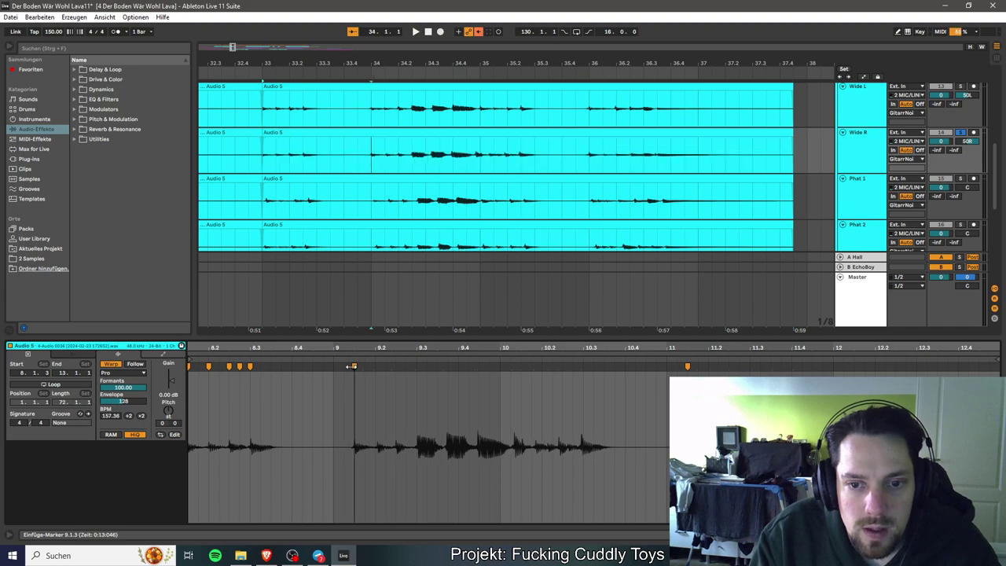
pyautogui.doubleClick(477, 366)
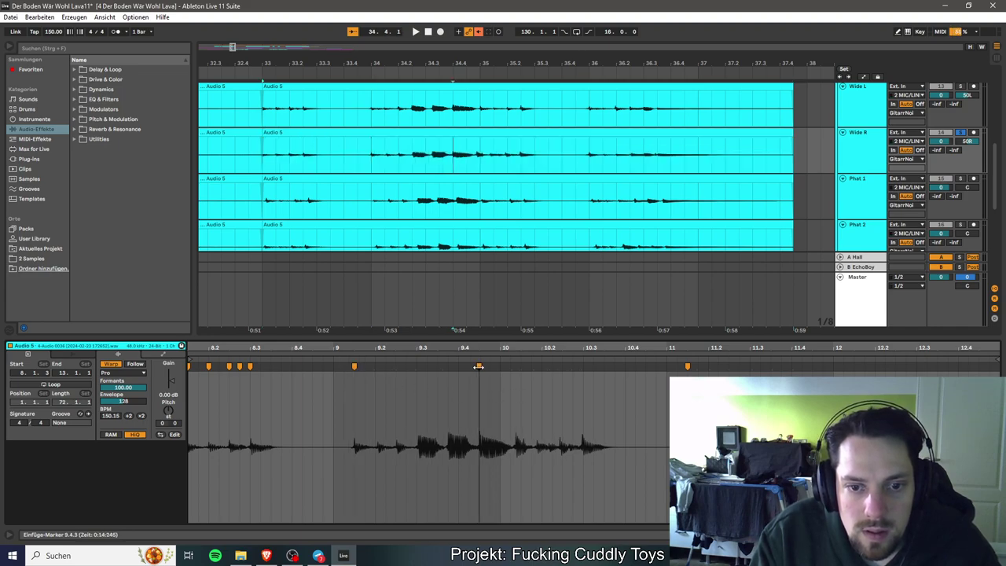
pyautogui.doubleClick(583, 366)
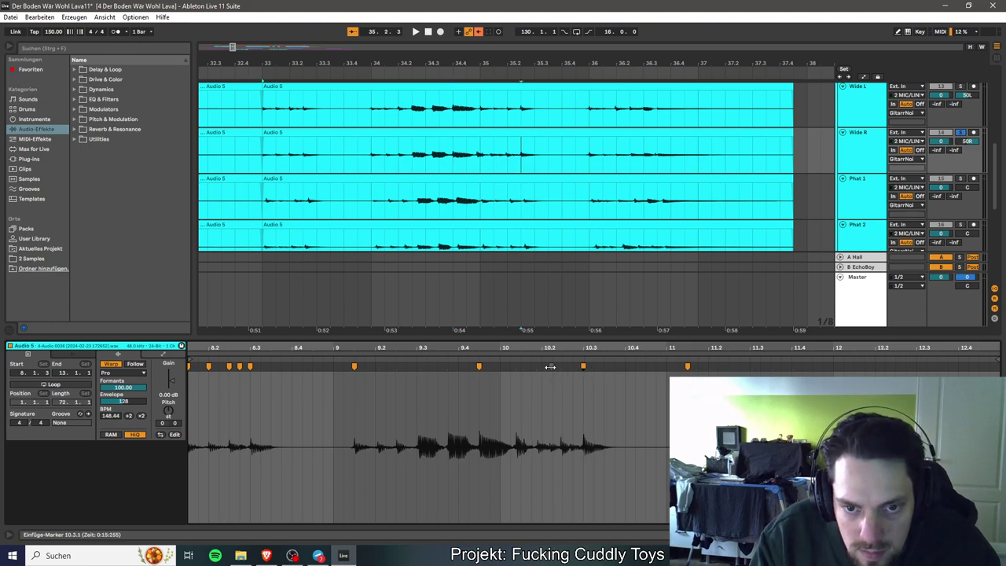
pyautogui.doubleClick(551, 366)
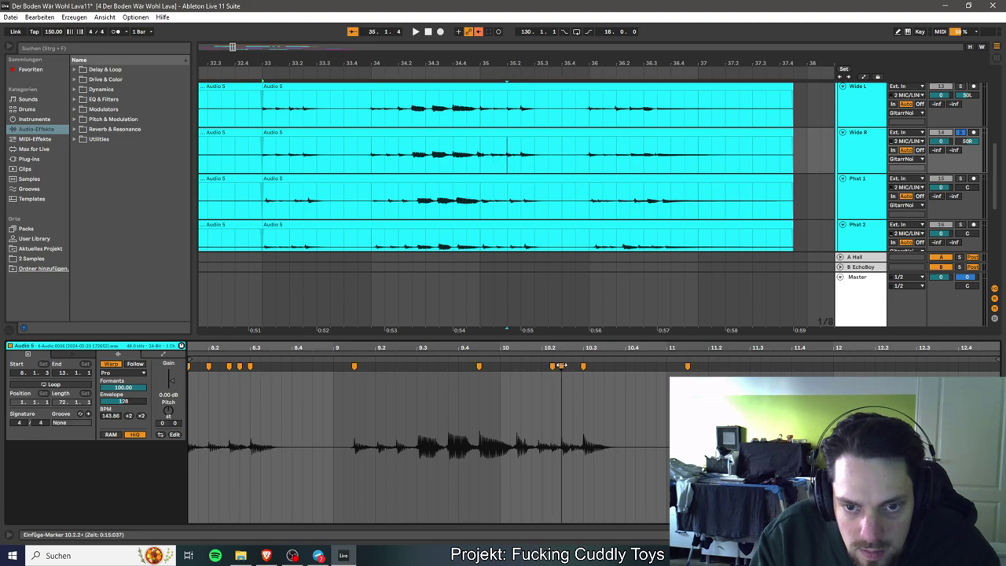
pyautogui.doubleClick(573, 366)
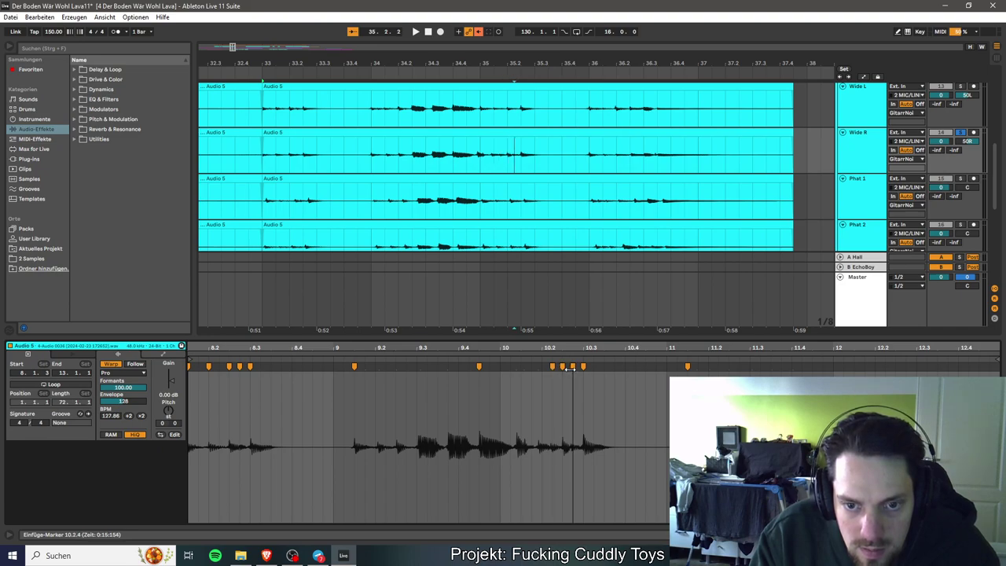
# Add warp markers to the Wide R clip at 9.3.3+, 9.2.3, 9.3.1, 9.2.1 and 9.1.4, aligned with its hits.
pyautogui.doubleClick(446, 367)
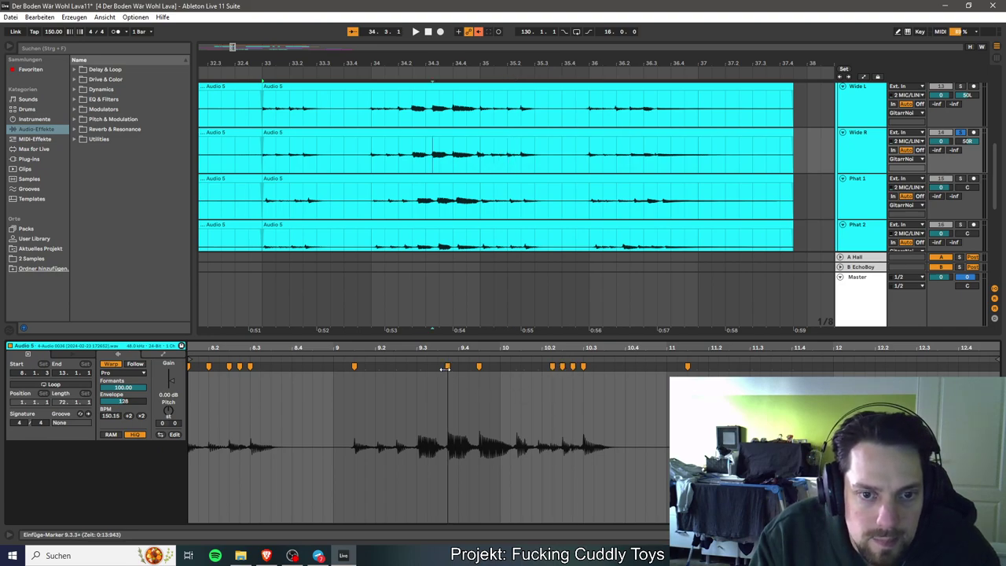
pyautogui.doubleClick(396, 366)
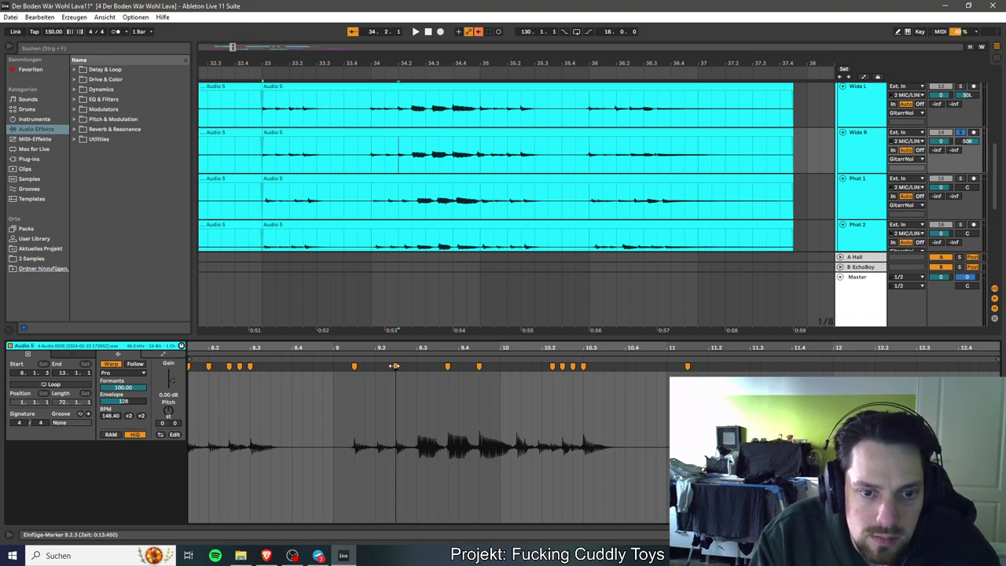
pyautogui.doubleClick(416, 366)
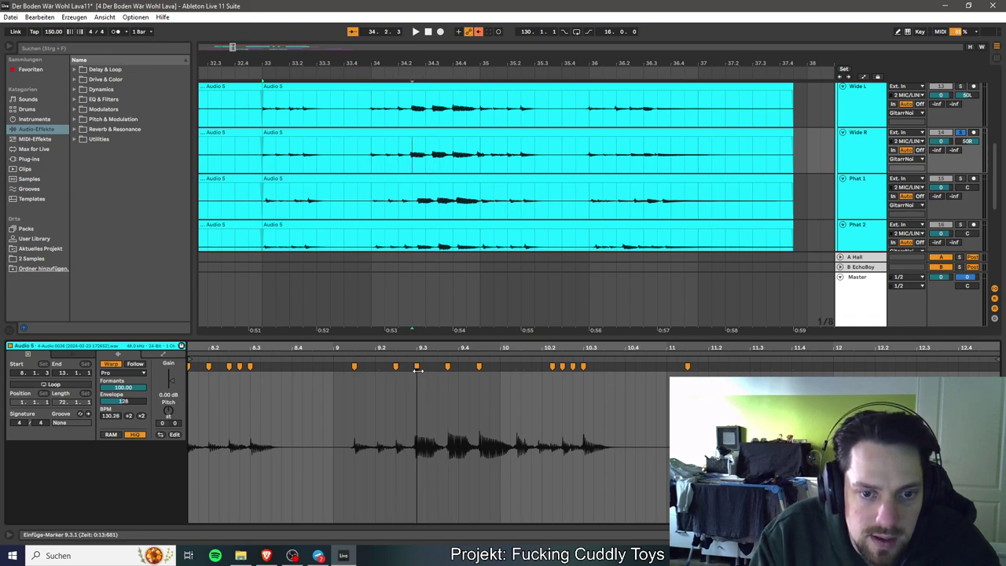
pyautogui.doubleClick(374, 366)
pyautogui.doubleClick(365, 366)
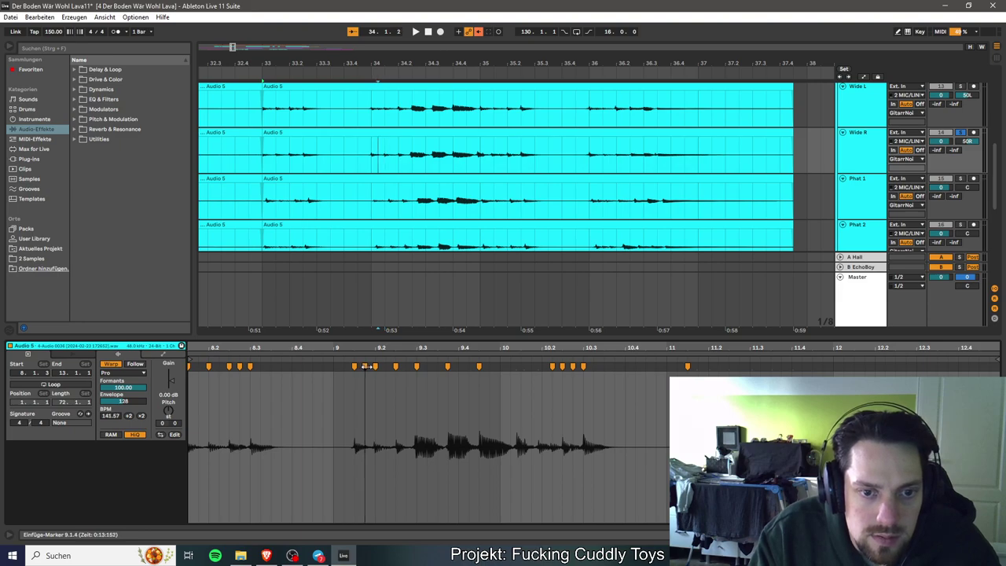
# Align the Wide R clip's hits to 10.1.3, 10.1.4 and 10.2.1 with warp markers, and play the take.
pyautogui.doubleClick(516, 366)
pyautogui.moveTo(517, 367); pyautogui.dragTo(521, 367)
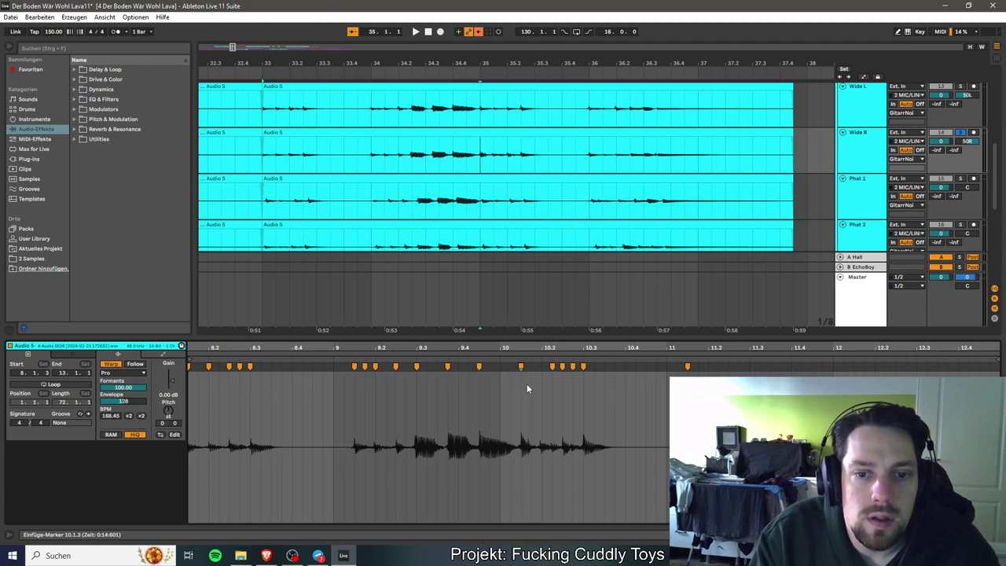
pyautogui.moveTo(526, 367); pyautogui.dragTo(532, 367)
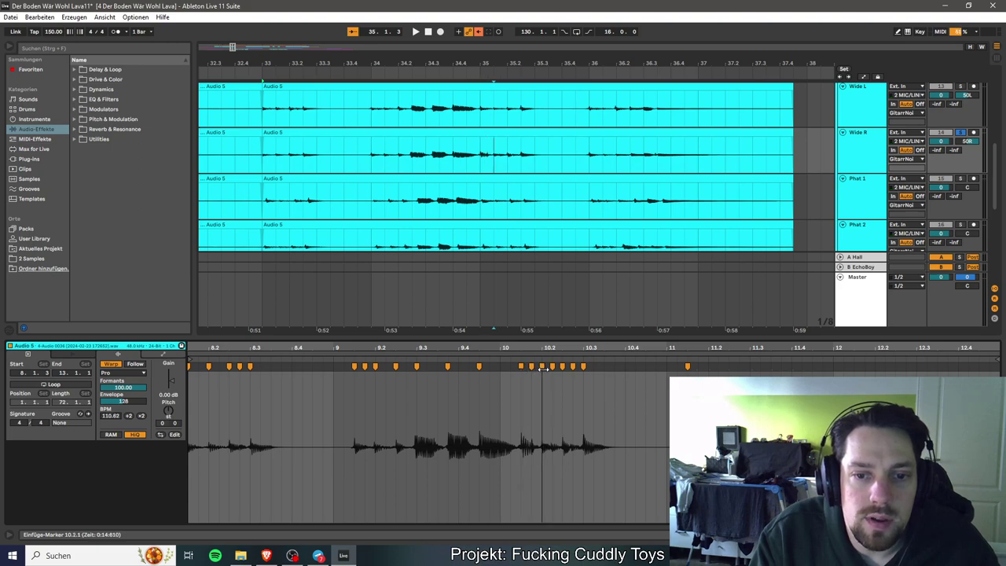
pyautogui.press('space')
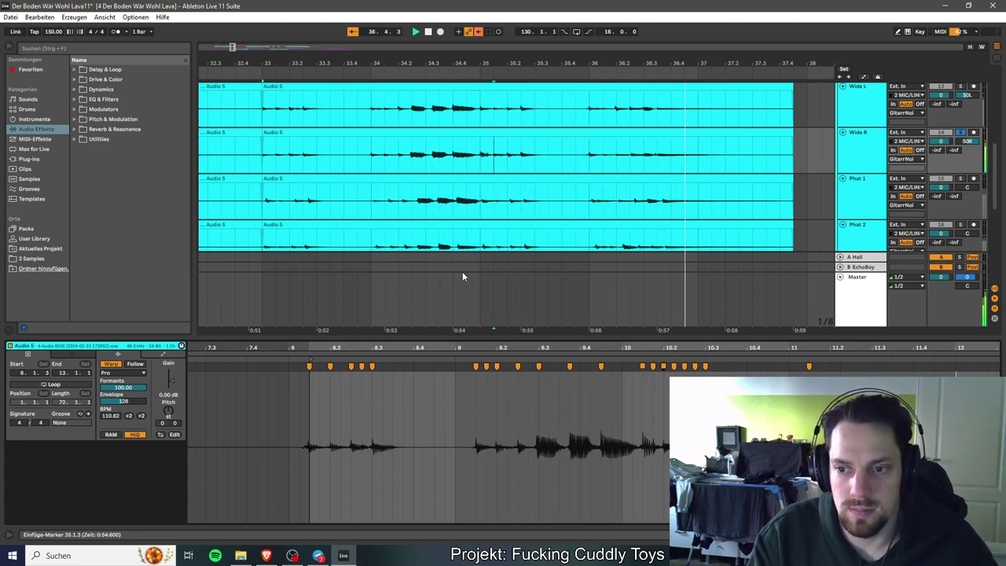
pyautogui.press('space')
pyautogui.press('space')
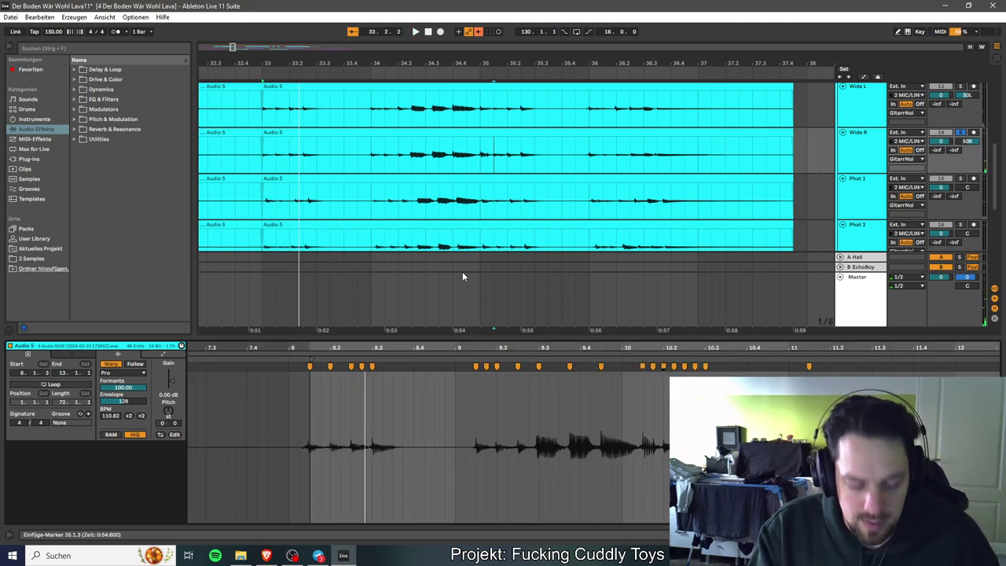
# Warp the Wide R clip's hits to 11.4.1, 11.3.3, 11.3.1, 11.2.3, 11.2.1 and 11.1.4, saving the set before and after.
pyautogui.hotkey('ctrl', 's')
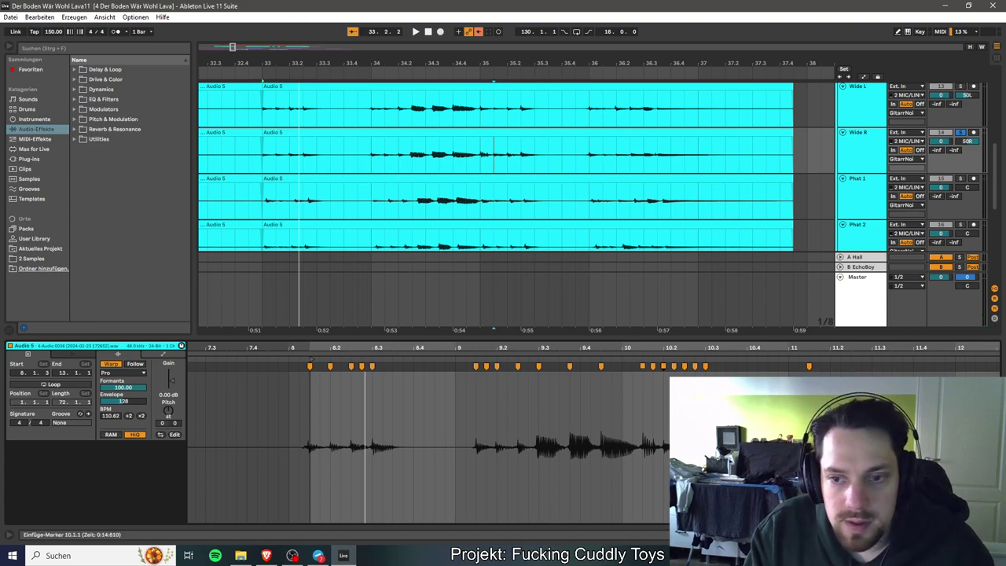
pyautogui.hscroll(5, 428, 440)
pyautogui.doubleClick(734, 366)
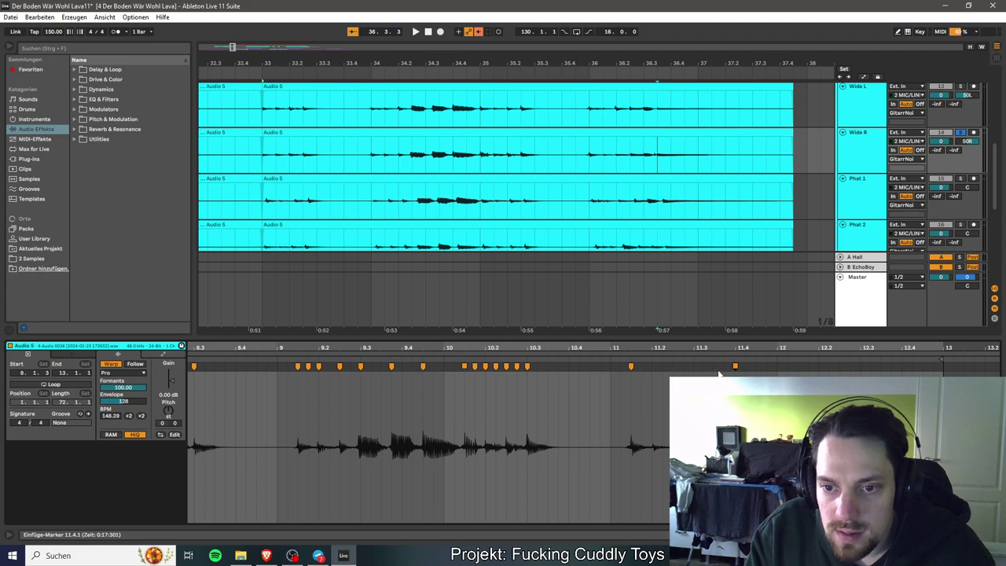
pyautogui.doubleClick(713, 366)
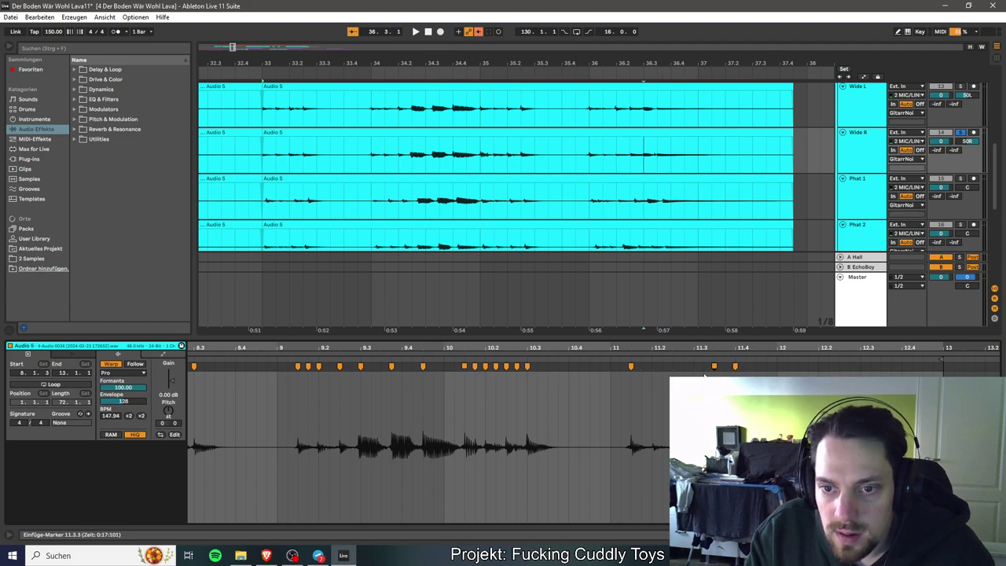
pyautogui.doubleClick(694, 366)
pyautogui.doubleClick(672, 366)
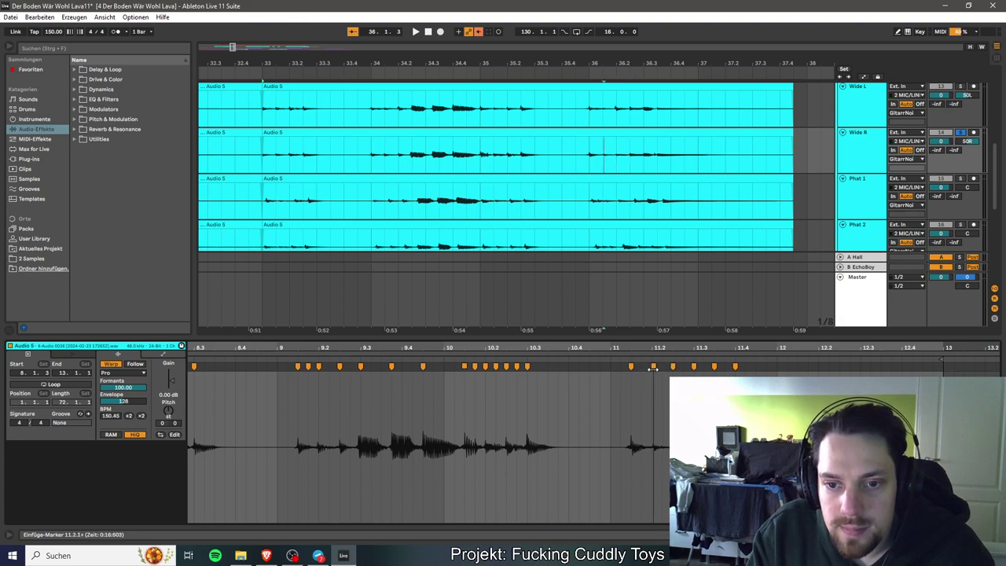
pyautogui.doubleClick(652, 366)
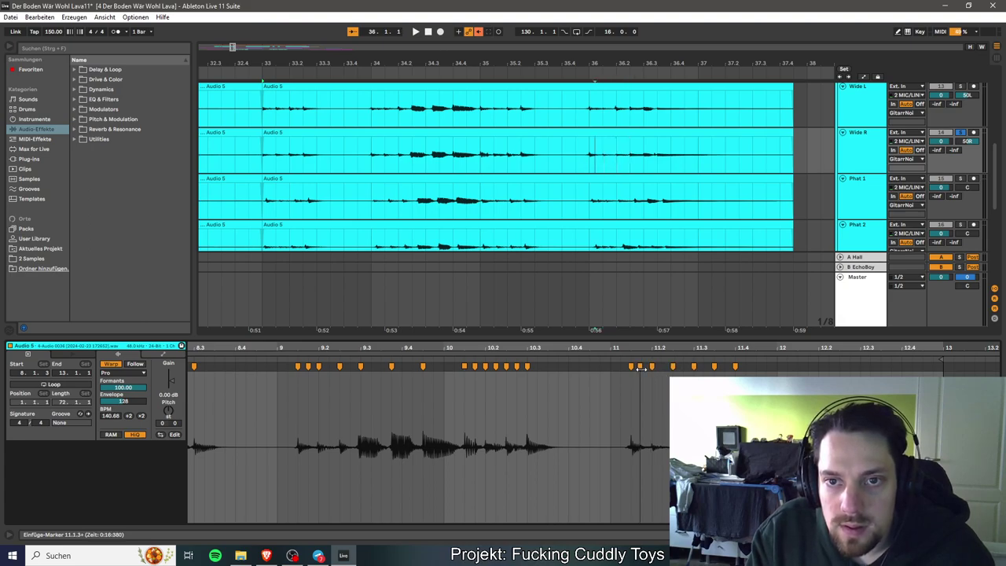
pyautogui.doubleClick(641, 366)
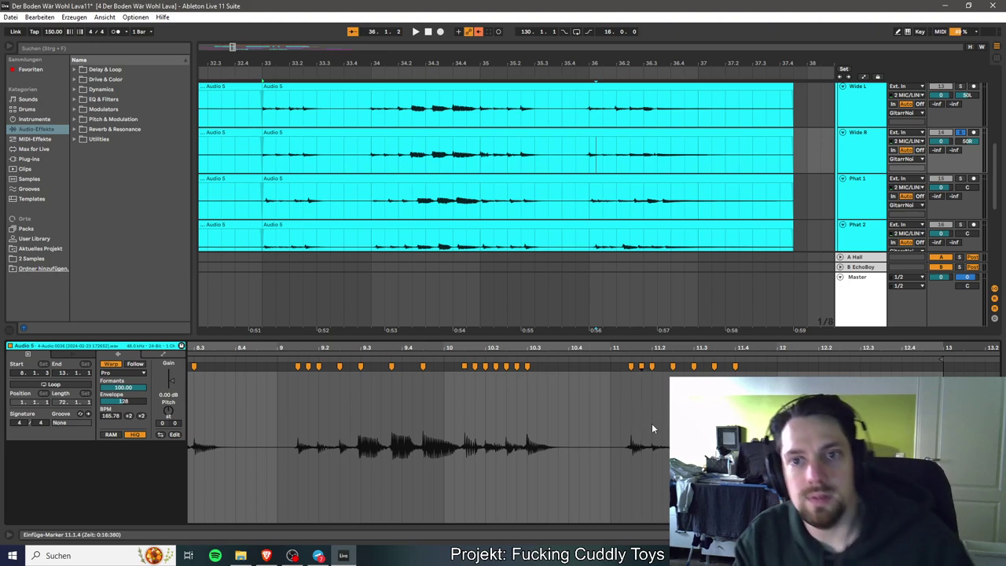
pyautogui.hotkey('ctrl', 's')
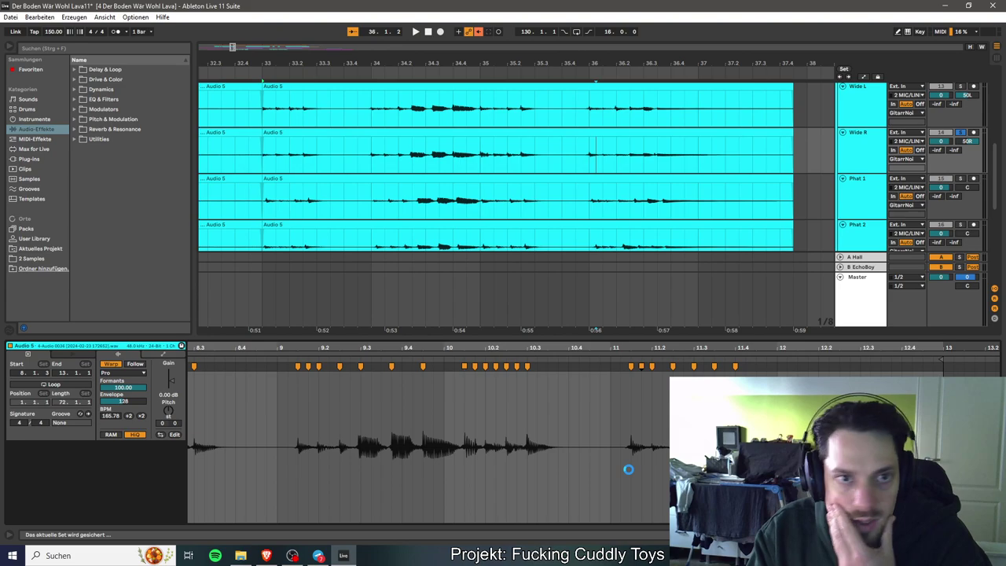
# Solo Wide L together with Wide R and play both takes from 33.1.1.
pyautogui.click(421, 142)
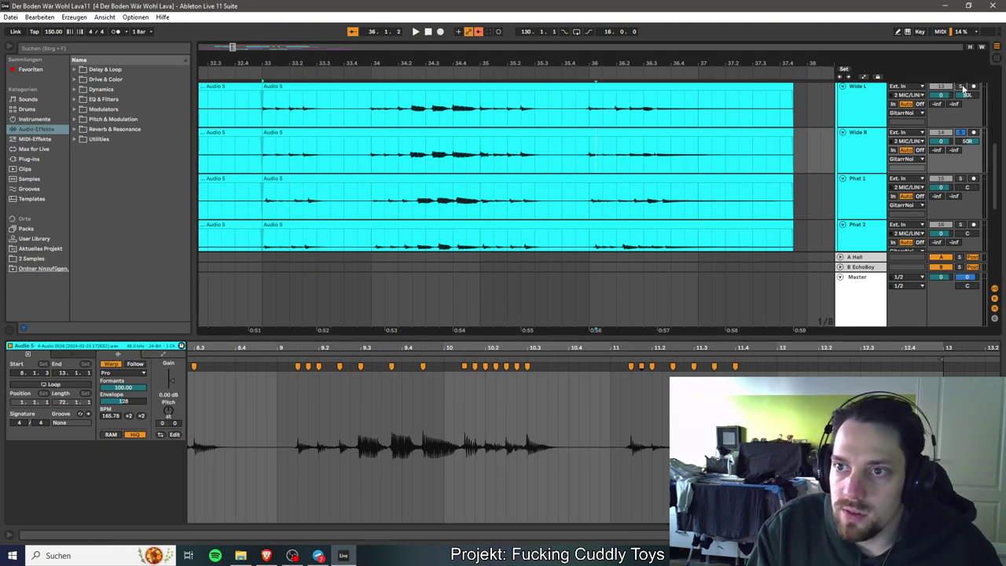
pyautogui.click(266, 162)
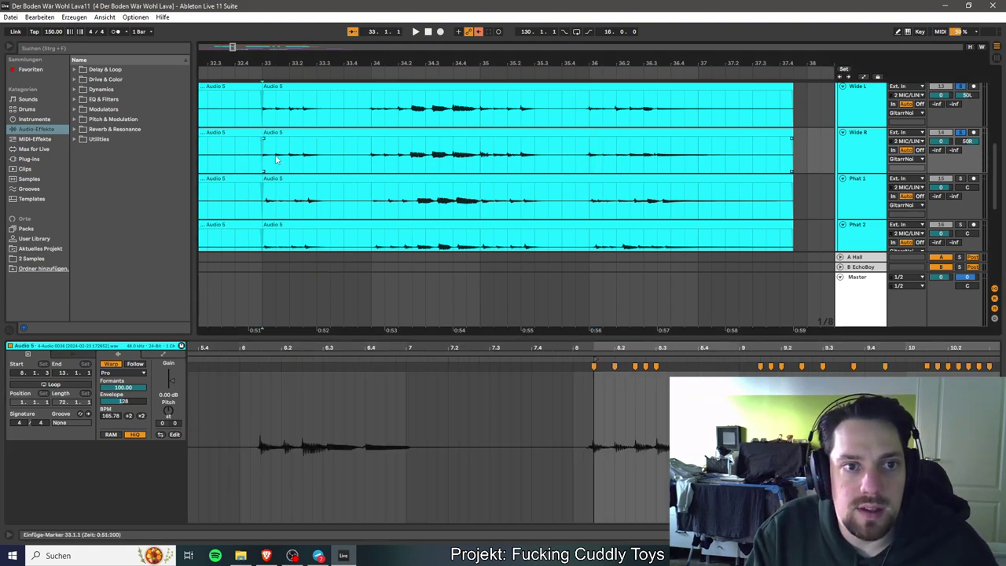
pyautogui.click(375, 182)
pyautogui.press('space')
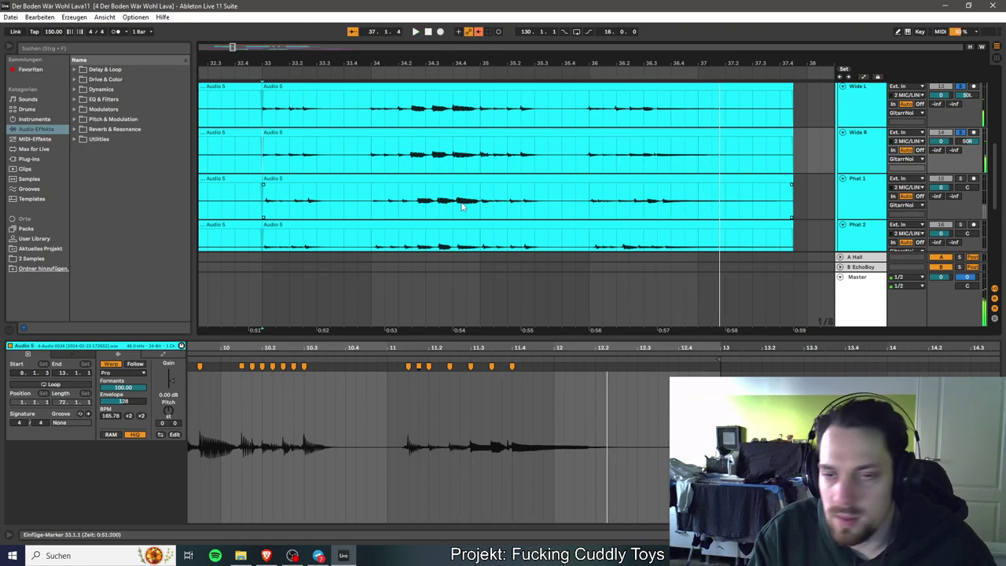
# Shorten the bar 33 clips on Wide L, Wide R, Phat 1 and Phat 2 so they end at 37.1.1.
pyautogui.moveTo(792, 96); pyautogui.dragTo(690, 95)
pyautogui.moveTo(788, 142); pyautogui.dragTo(691, 142)
pyautogui.moveTo(791, 179); pyautogui.dragTo(697, 187)
pyautogui.moveTo(787, 226); pyautogui.dragTo(693, 228)
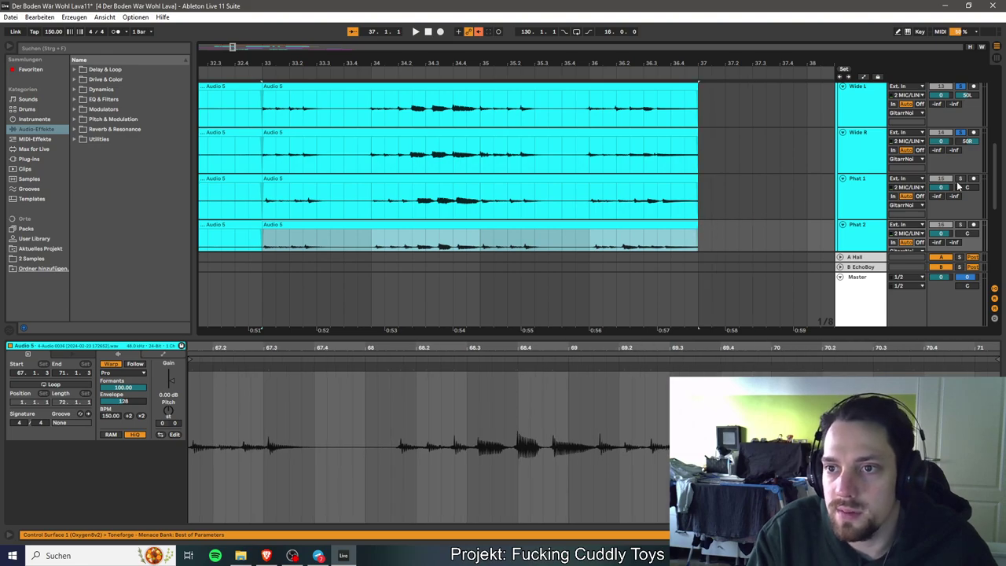
# Solo only Phat 1 and warp its bar 33 clip's hits to 20.1.3, 21.1.3 and 20.3.1.
pyautogui.click(958, 180)
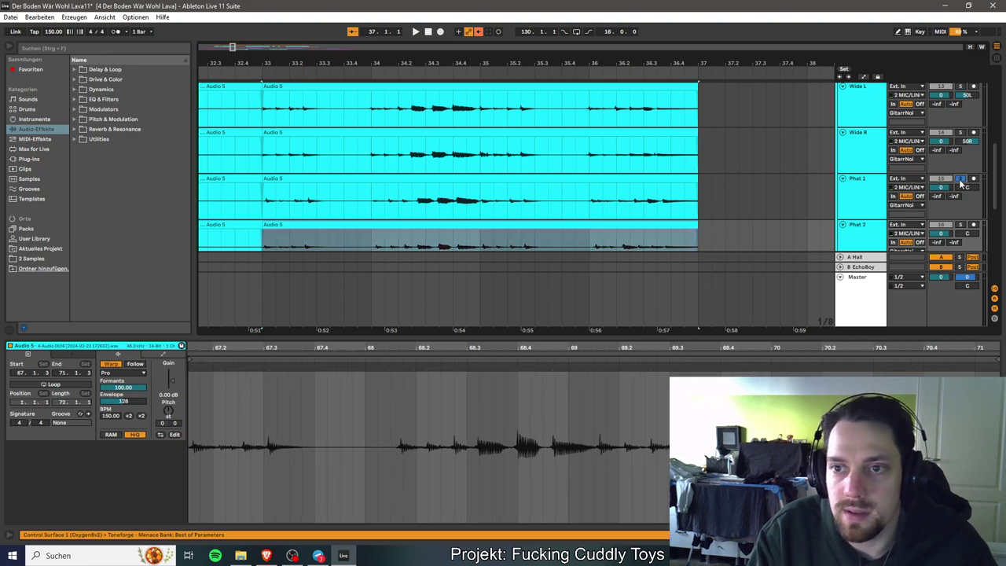
pyautogui.click(283, 187)
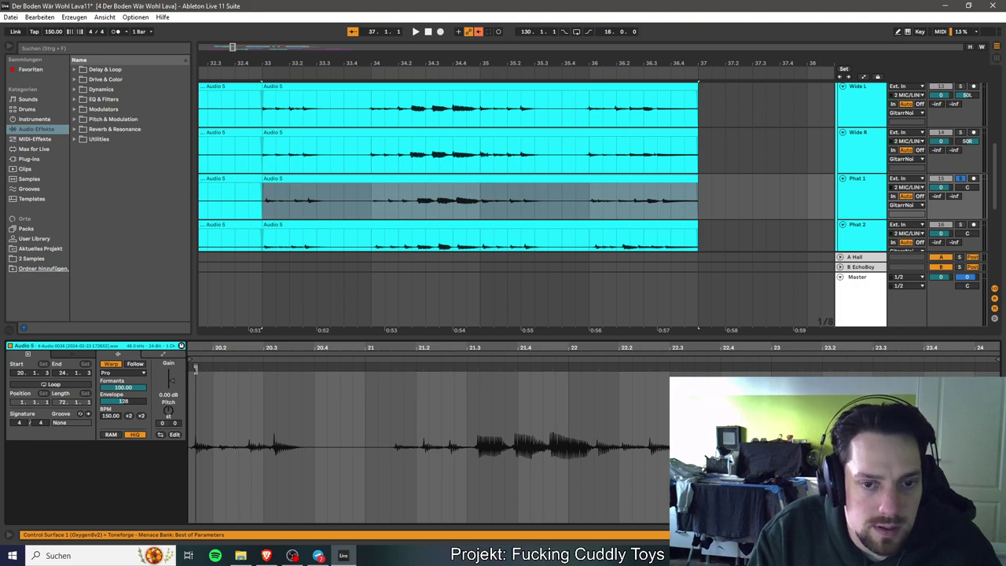
pyautogui.moveTo(196, 368); pyautogui.dragTo(189, 367)
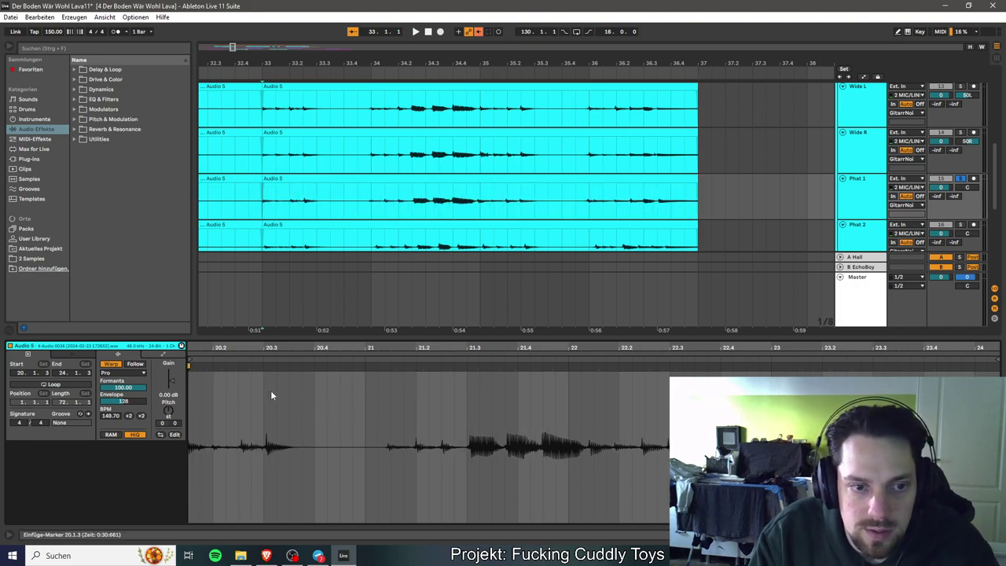
pyautogui.doubleClick(390, 372)
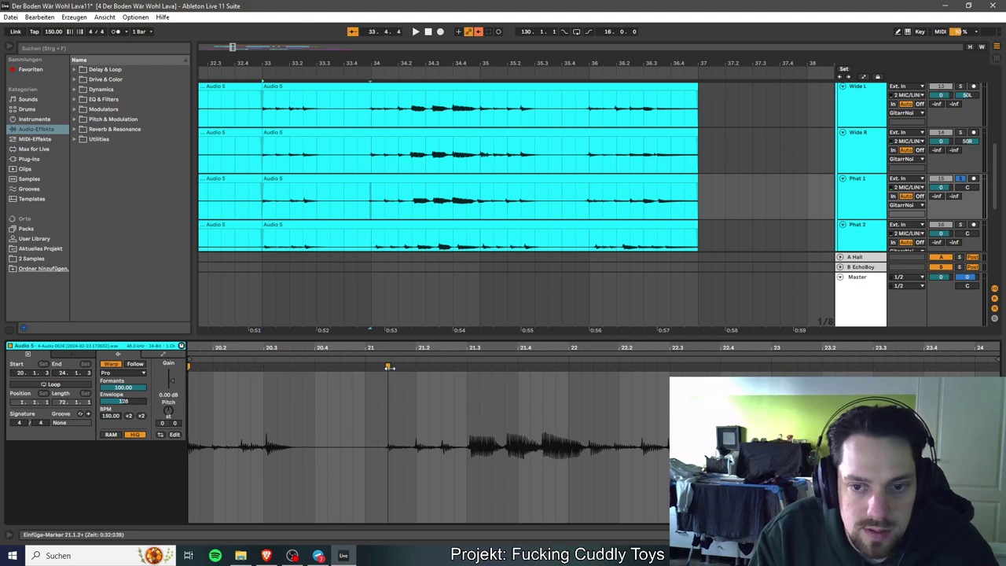
pyautogui.doubleClick(267, 367)
pyautogui.moveTo(267, 367); pyautogui.dragTo(263, 367)
# Align the Phat 1 clip with warp markers at 20.2.3, 20.2.2, 20.2.1 and 20.1.4.
pyautogui.doubleClick(240, 367)
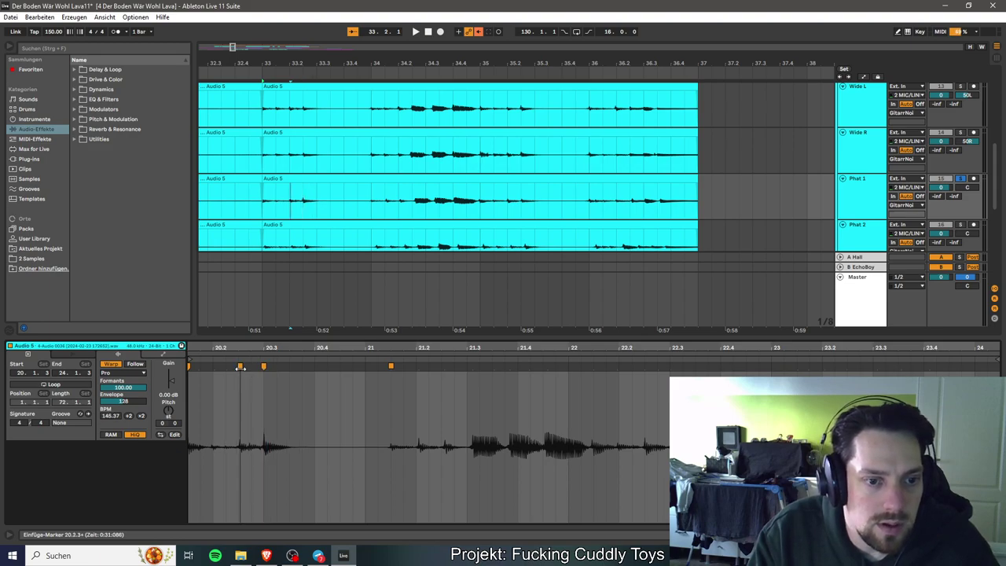
pyautogui.moveTo(240, 367); pyautogui.dragTo(238, 367)
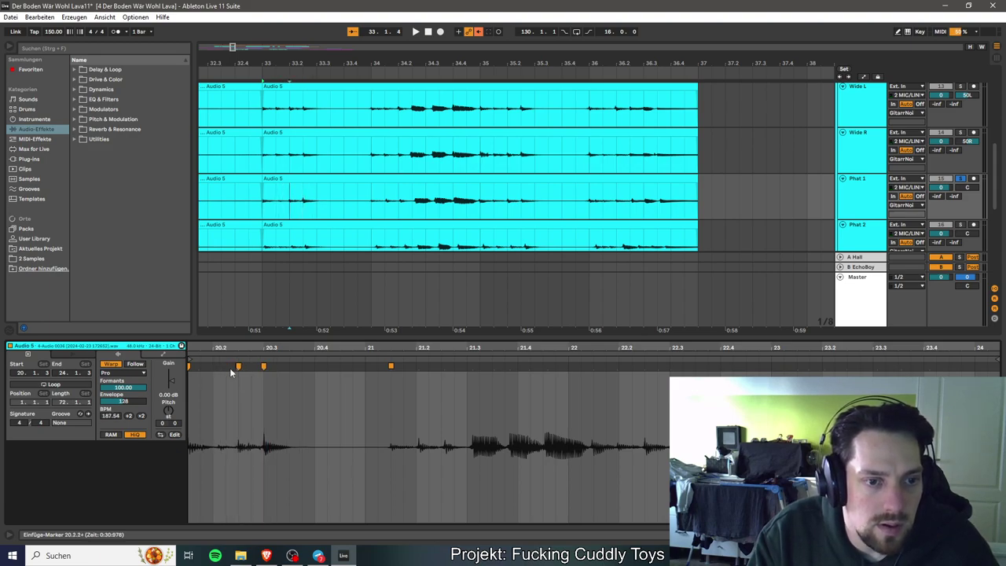
pyautogui.doubleClick(226, 367)
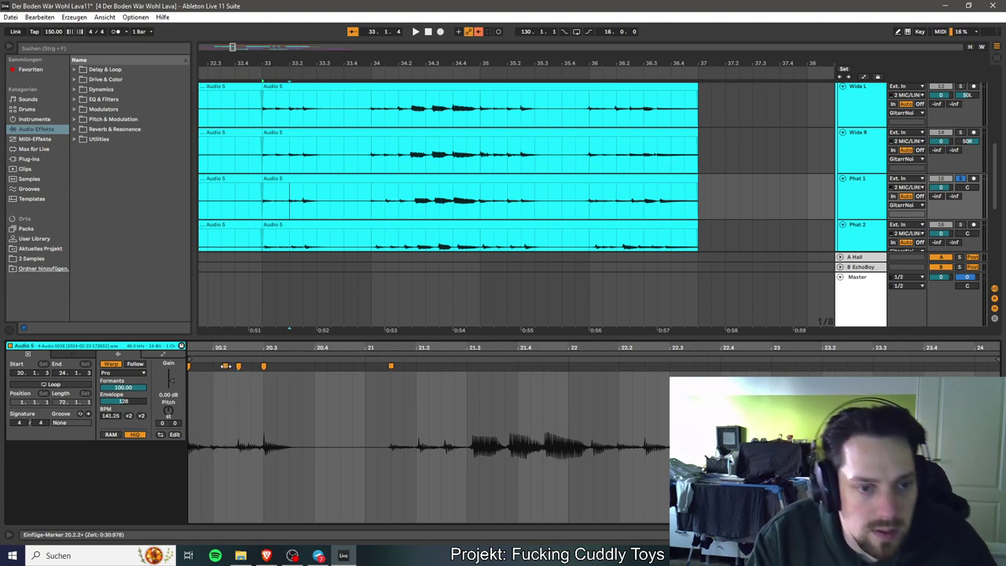
pyautogui.doubleClick(213, 367)
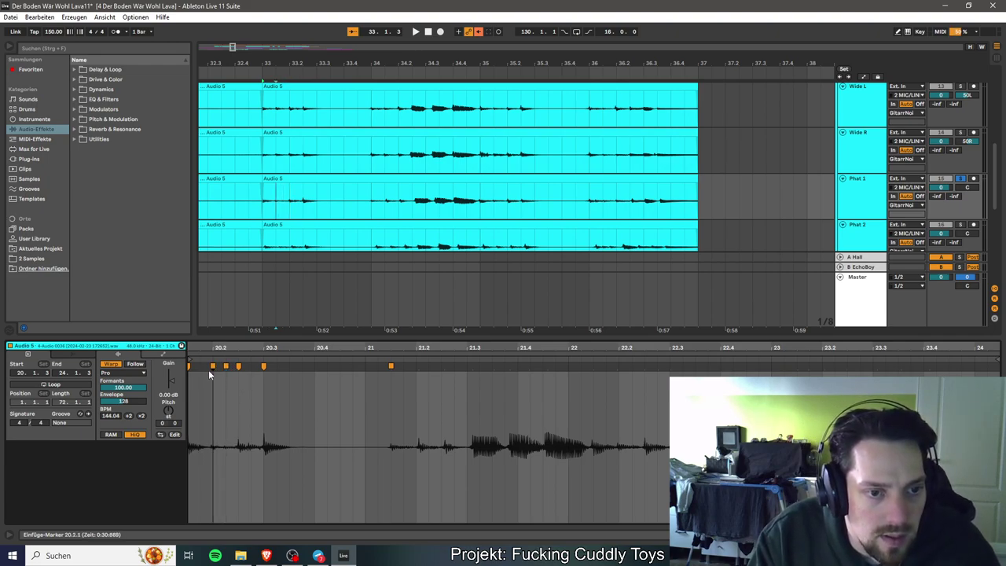
pyautogui.doubleClick(200, 366)
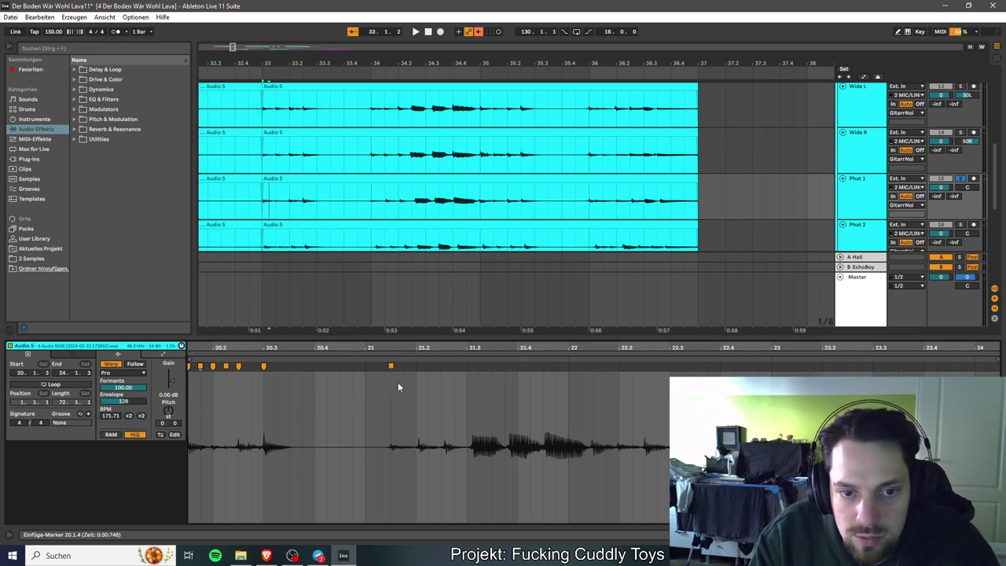
# Add warp markers to the Phat 1 clip's hits at 22.3.1, 23.1.3, 21.2.1 and 21.2.3.
pyautogui.doubleClick(669, 366)
pyautogui.doubleClick(797, 367)
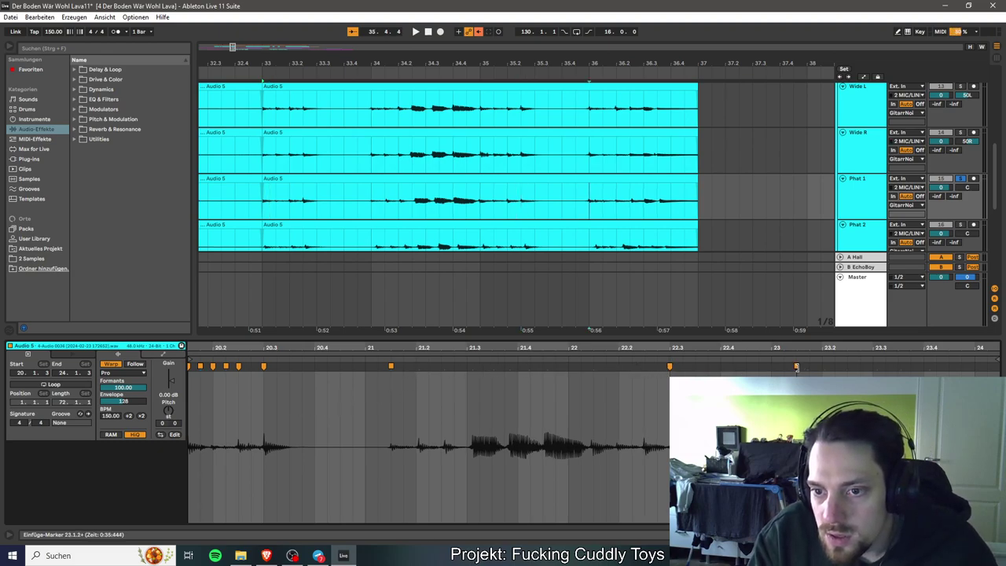
pyautogui.doubleClick(416, 367)
pyautogui.doubleClick(442, 366)
pyautogui.moveTo(442, 366); pyautogui.dragTo(441, 367)
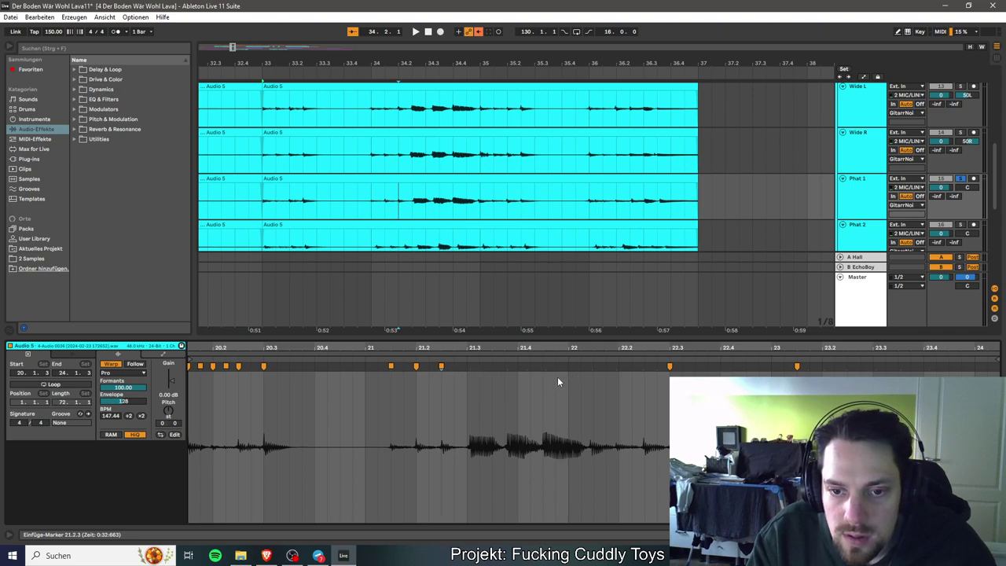
# Warp the Phat 1 clip's hits to 22.2.1, 22.2.3, 22.2.4 and 22.1.3.
pyautogui.doubleClick(617, 366)
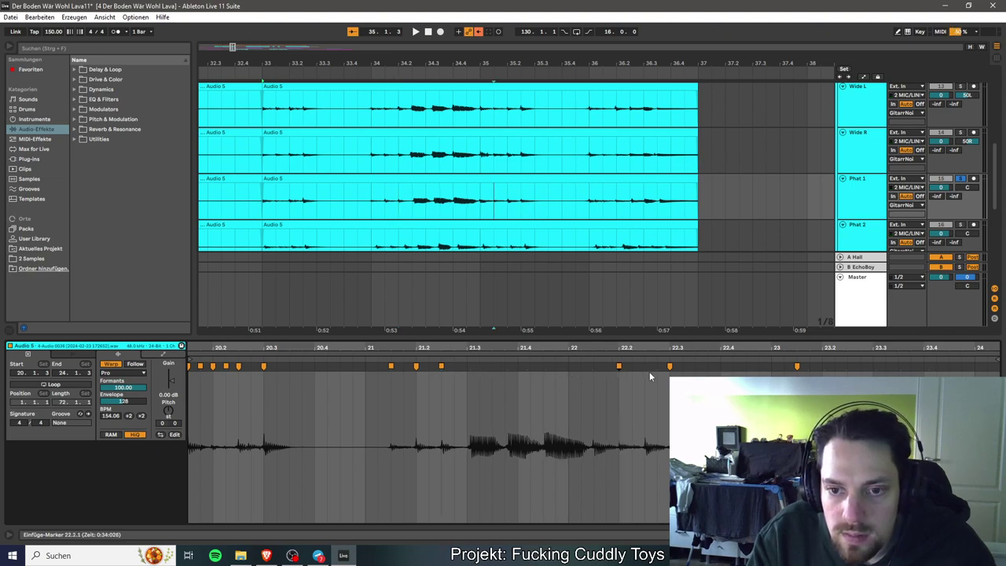
pyautogui.doubleClick(644, 367)
pyautogui.doubleClick(657, 366)
pyautogui.doubleClick(595, 367)
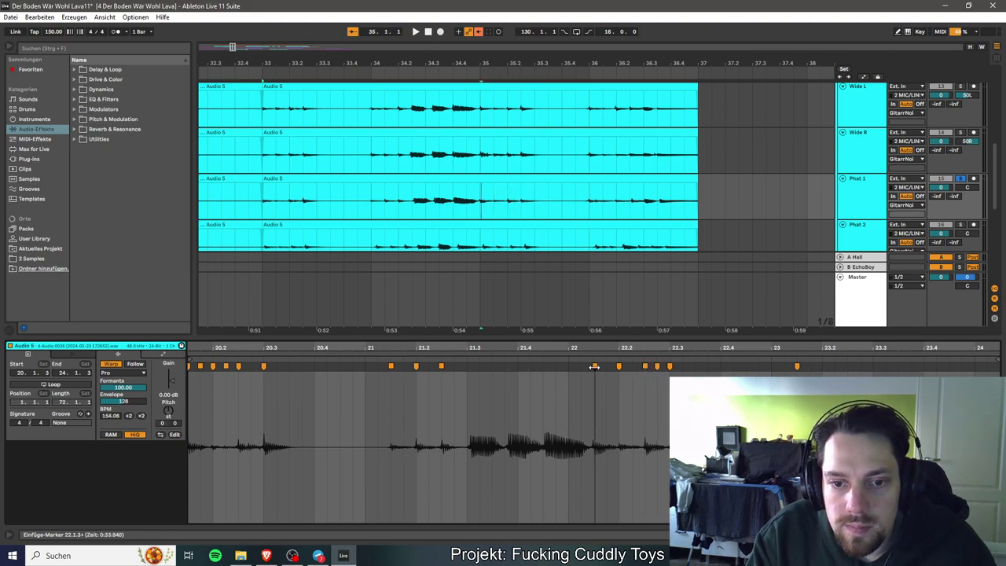
# Align the Phat 1 clip's loud hits with warp markers at 21.3.1, 21.3.3, 21.3.4 and 21.4.3, and play the take.
pyautogui.click(470, 366)
pyautogui.doubleClick(470, 366)
pyautogui.click(546, 369)
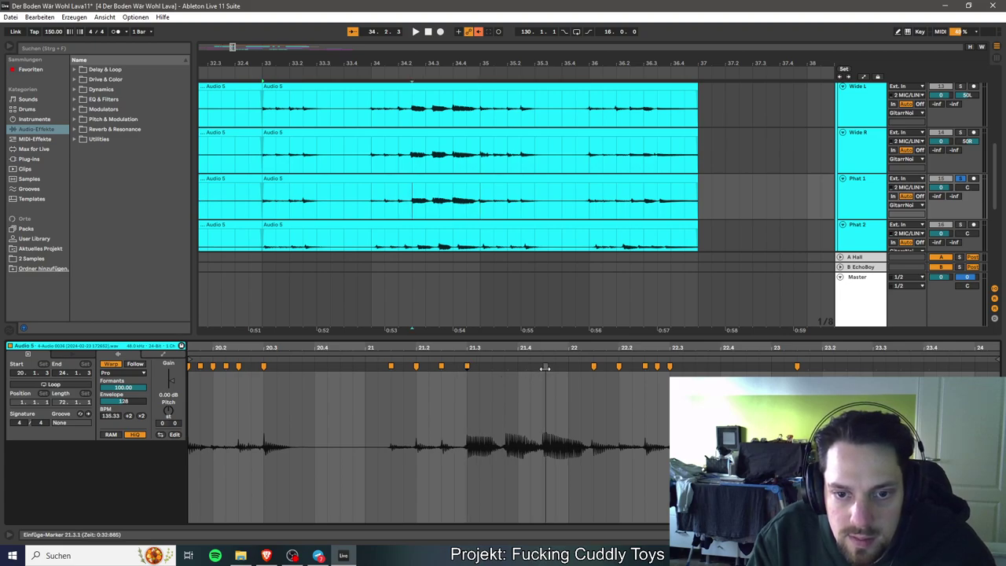
pyautogui.doubleClick(489, 367)
pyautogui.moveTo(490, 367); pyautogui.dragTo(504, 367)
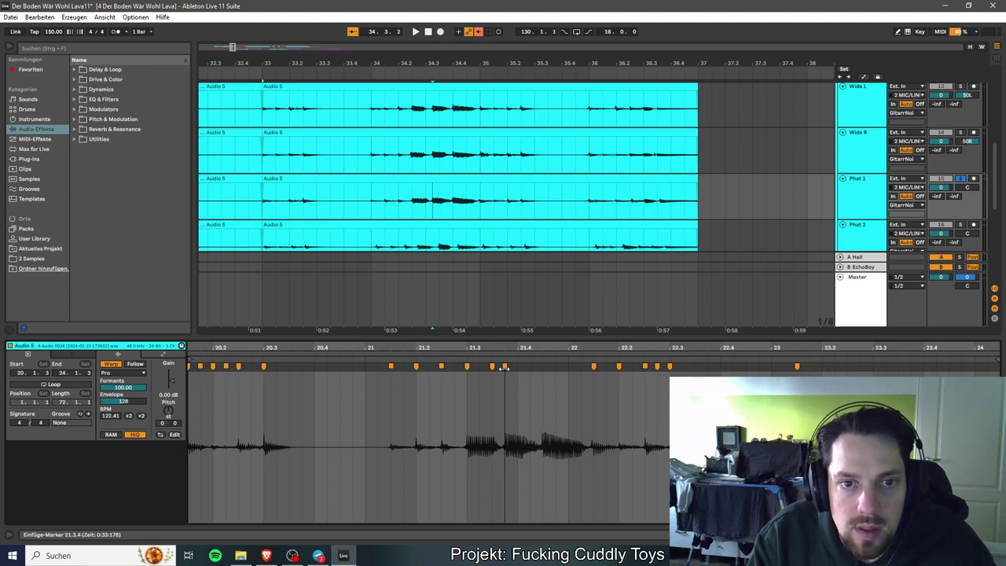
pyautogui.doubleClick(544, 368)
pyautogui.moveTo(544, 367); pyautogui.dragTo(542, 367)
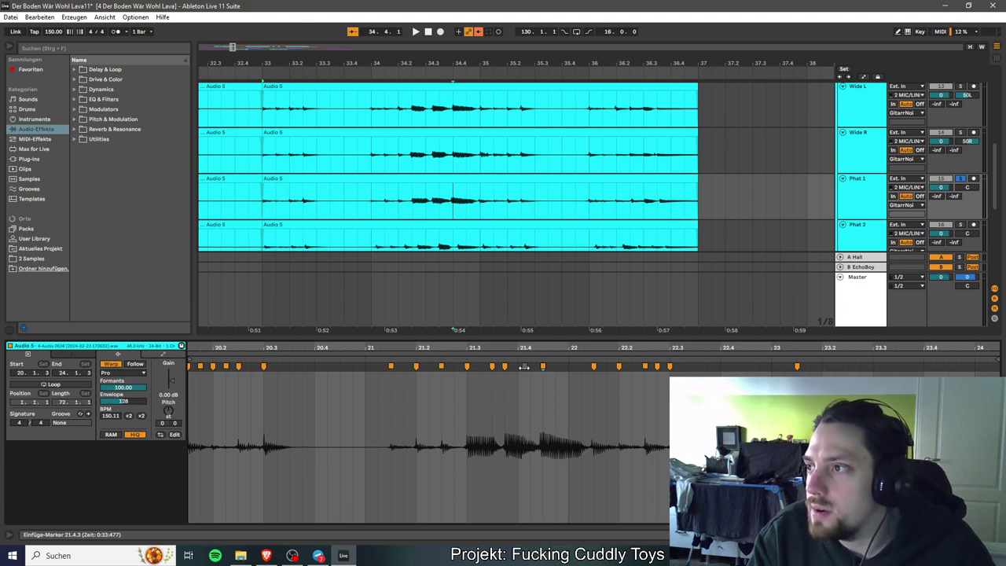
pyautogui.press('space')
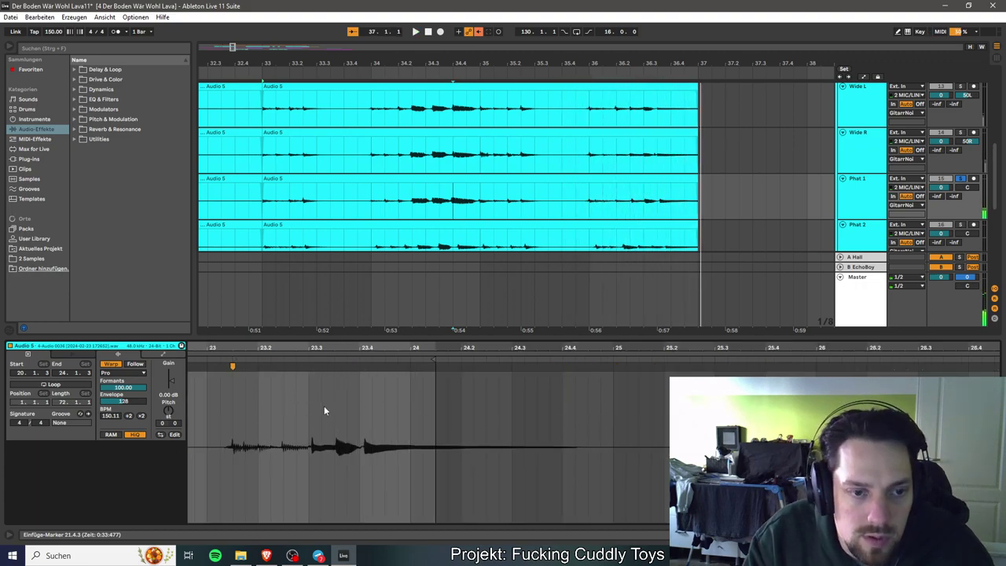
# Warp the Phat 1 clip's hits to 23.3.1, 23.3.3, 23.4.1, 23.2.3, 23.2.1 and 23.1.4, and save the set.
pyautogui.scroll(6, 311, 402)
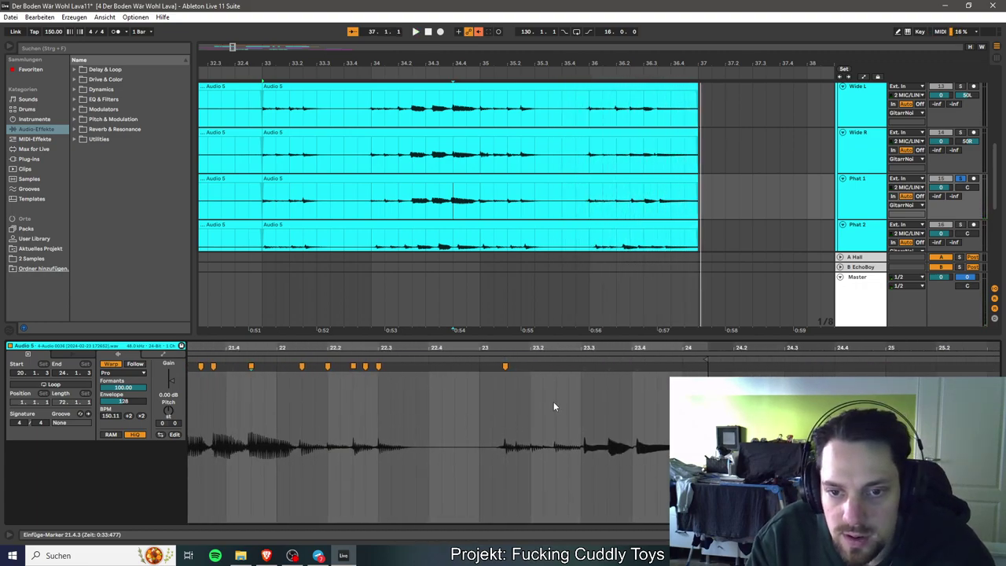
pyautogui.doubleClick(583, 367)
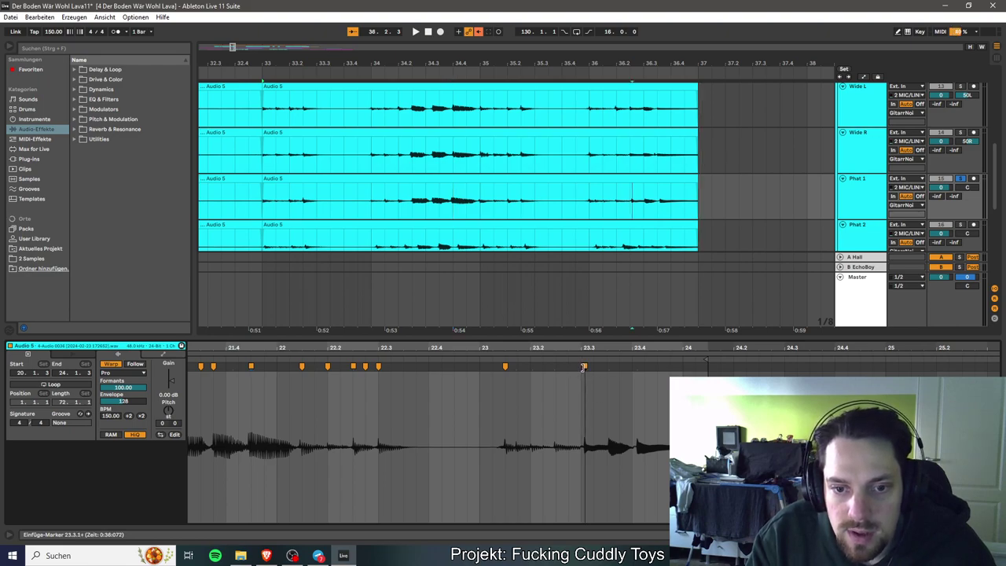
pyautogui.doubleClick(606, 367)
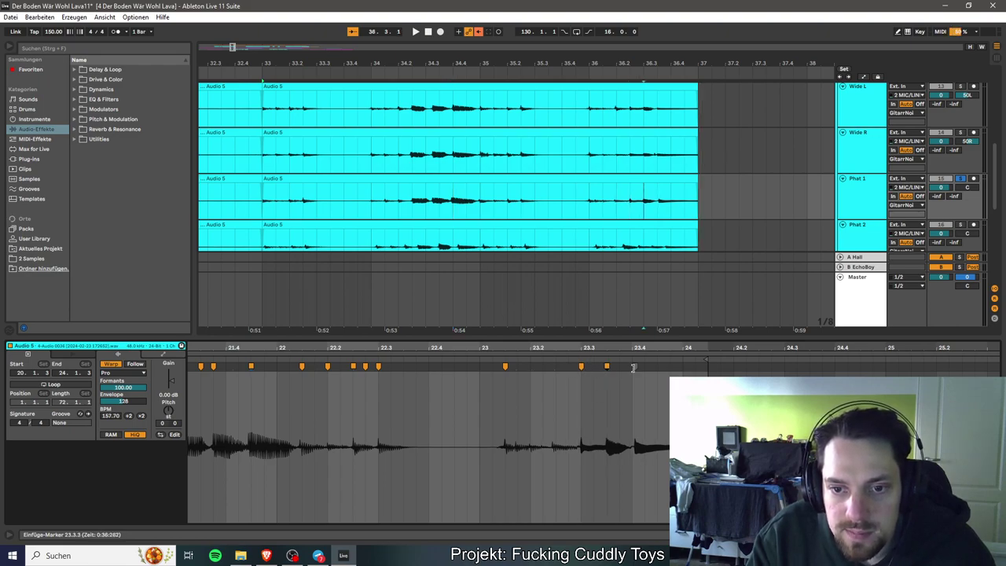
pyautogui.doubleClick(631, 367)
pyautogui.doubleClick(556, 367)
pyautogui.doubleClick(531, 367)
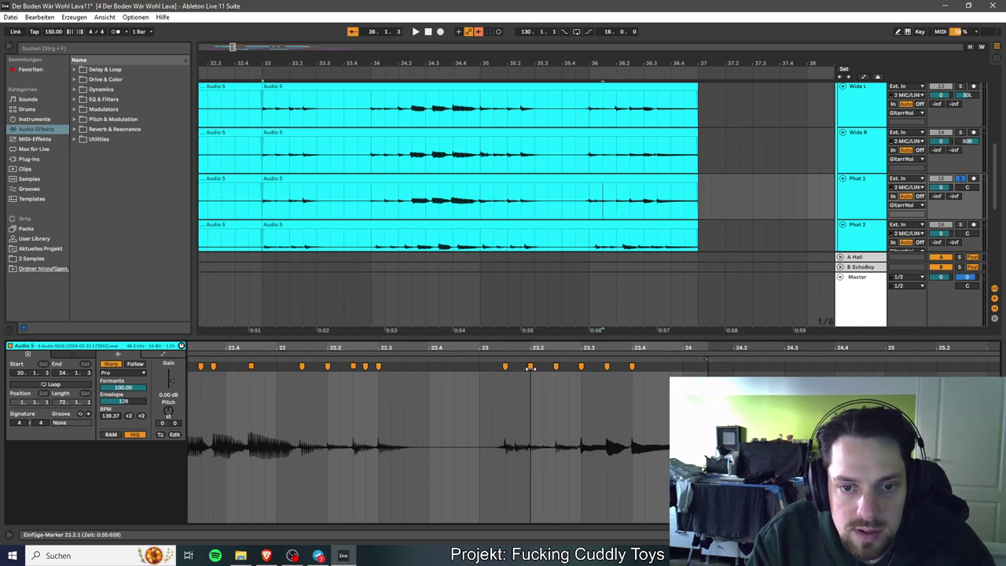
pyautogui.doubleClick(515, 367)
pyautogui.moveTo(515, 367); pyautogui.dragTo(518, 367)
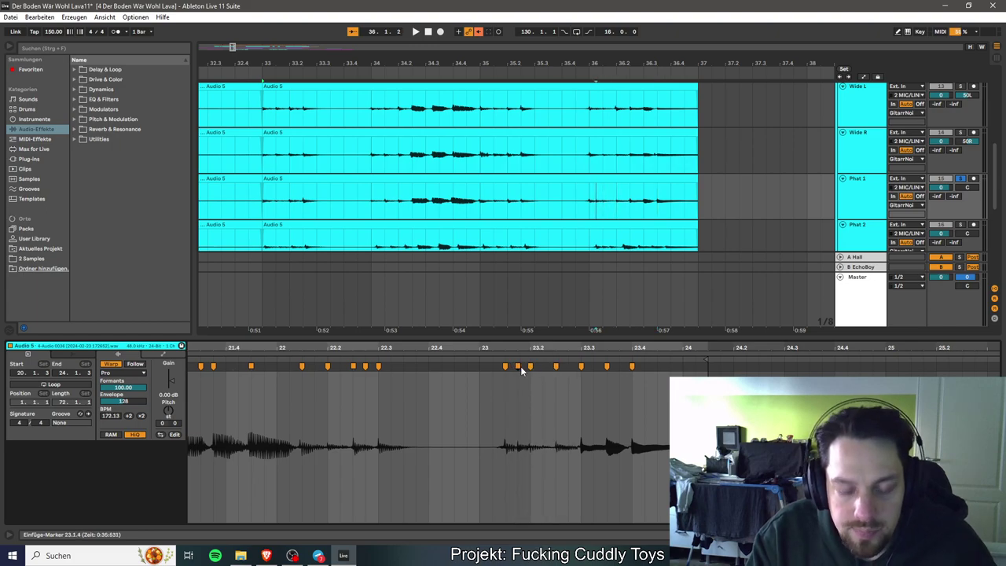
pyautogui.hotkey('ctrl', 's')
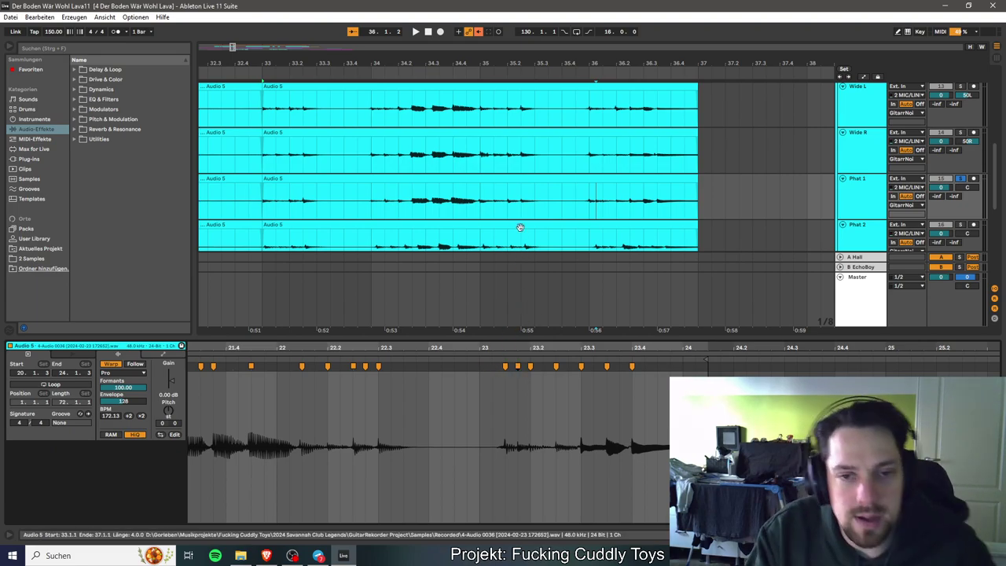
# Solo the Phat 2 track in place of Phat 1.
pyautogui.scroll(-1, 518, 228)
pyautogui.scroll(1, 517, 228)
pyautogui.scroll(-1, 518, 228)
pyautogui.click(959, 183)
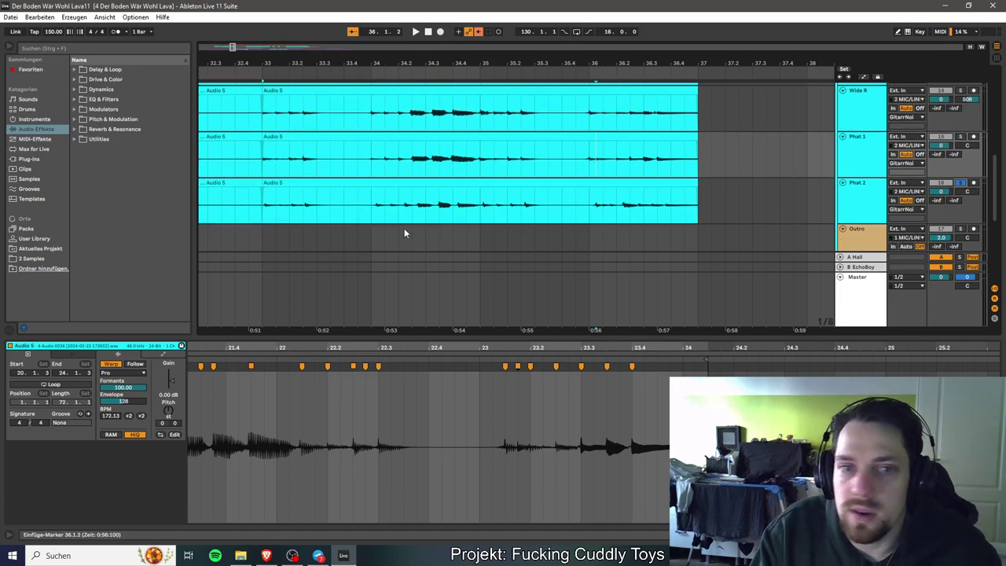
# Open the Phat 2 clip at bar 33 and set warp markers on its hits at 67.1.3, 70.1.3 and 69.3.1.
pyautogui.click(385, 183)
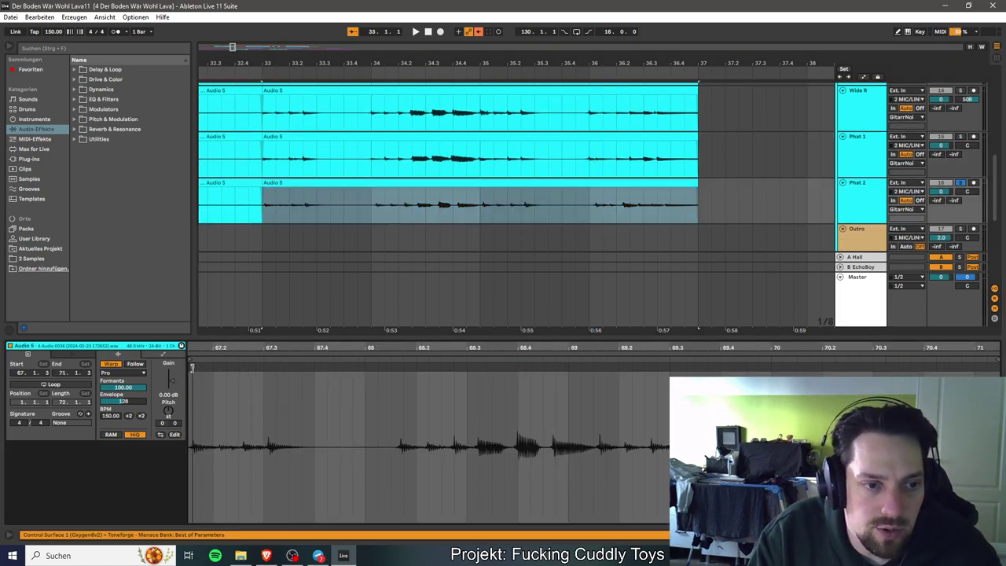
pyautogui.click(192, 366)
pyautogui.moveTo(191, 366); pyautogui.dragTo(189, 366)
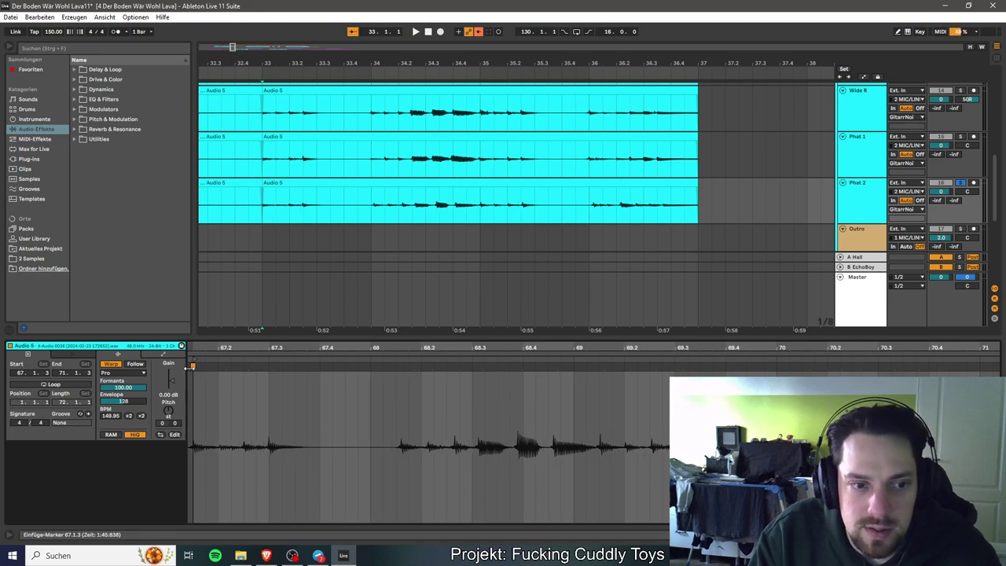
pyautogui.click(809, 368)
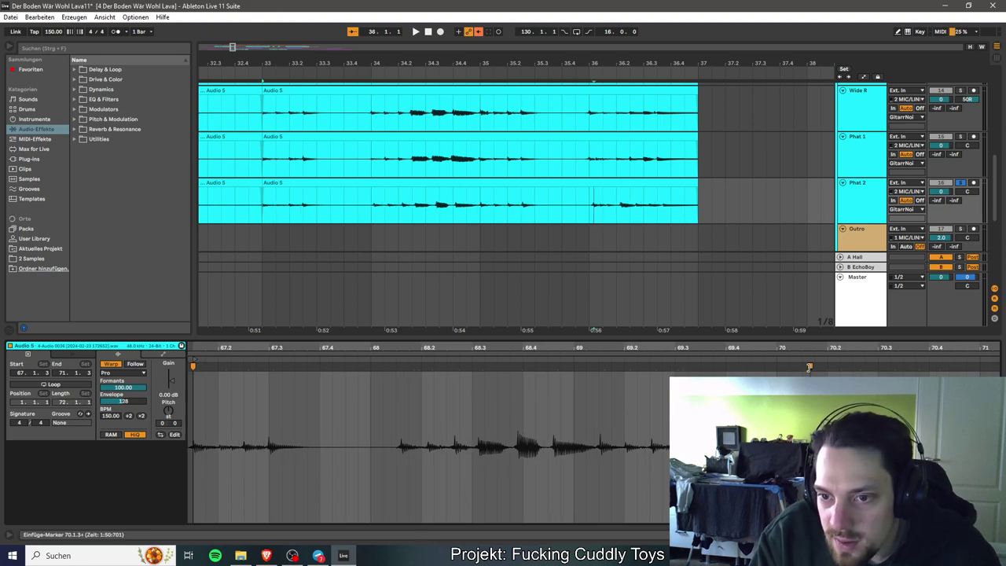
pyautogui.click(677, 366)
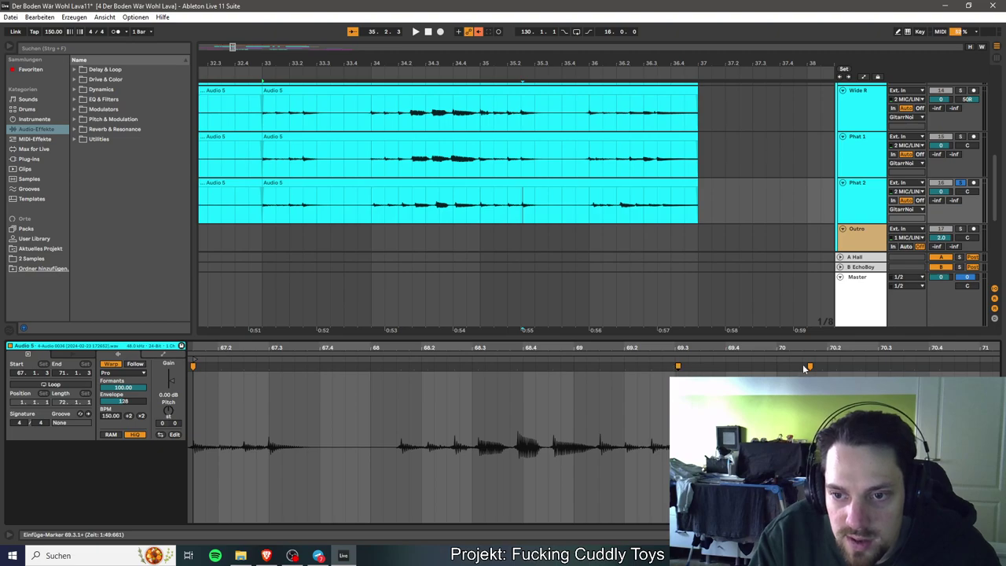
pyautogui.moveTo(809, 366); pyautogui.dragTo(805, 367)
pyautogui.moveTo(677, 366); pyautogui.dragTo(674, 366)
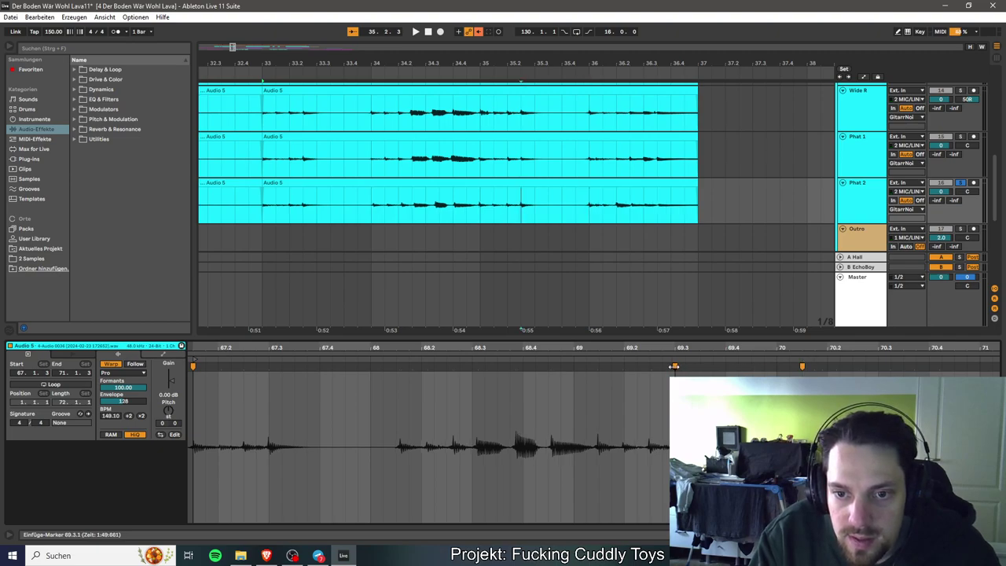
# Warp the Phat 2 clip's opening hits to 67.3.1, 67.2.3 and 67.2.1.
pyautogui.doubleClick(269, 367)
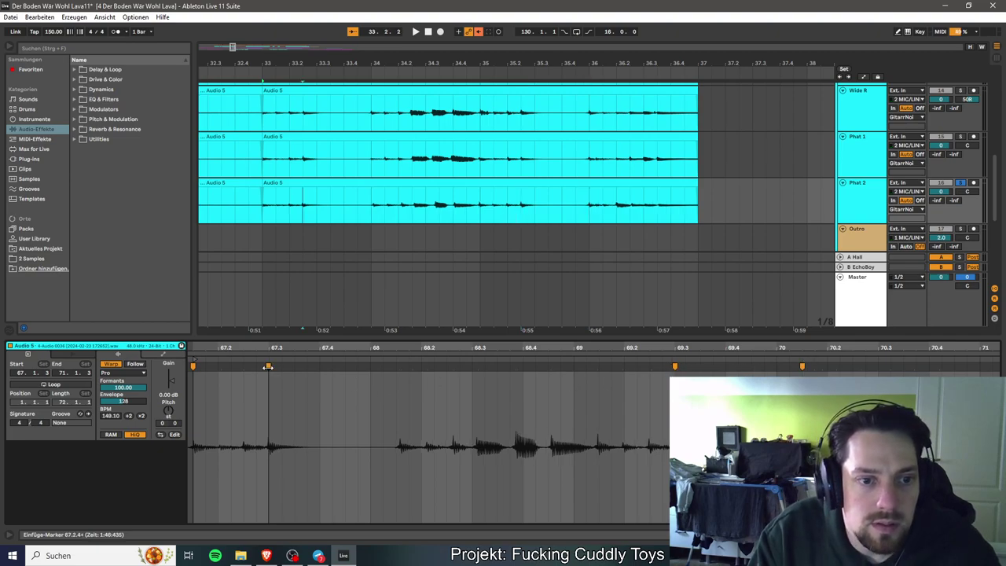
pyautogui.doubleClick(244, 367)
pyautogui.click(243, 367)
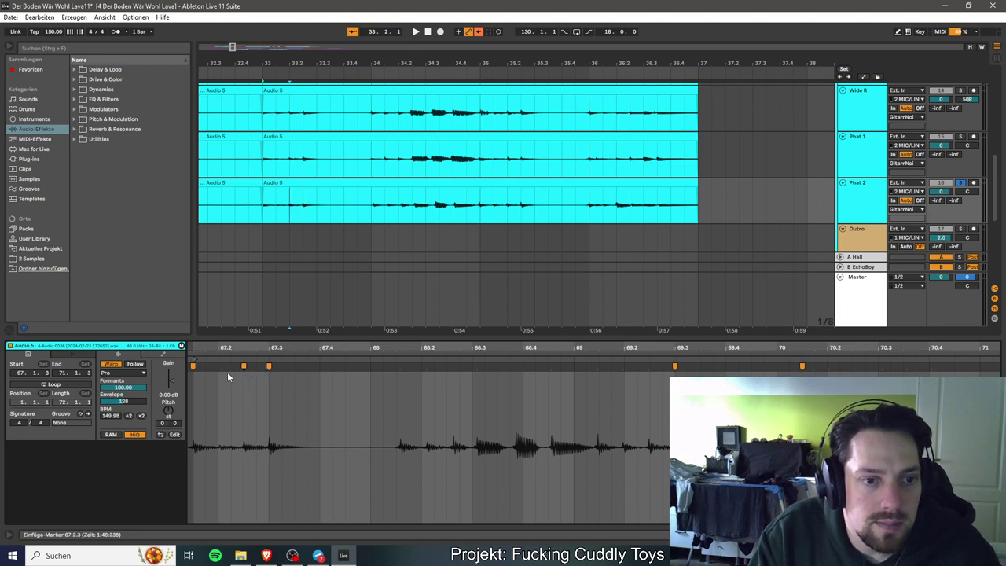
pyautogui.doubleClick(217, 367)
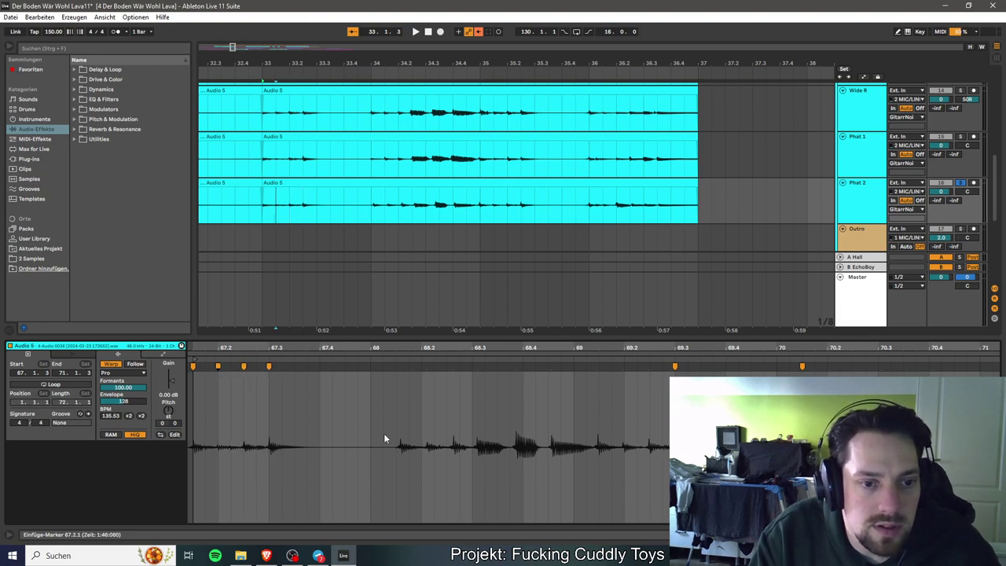
# Warp the Phat 2 clip's hits to 68.1.3, 68.4.3, 68.3.1, 68.3.4, 68.2.3, 68.2.1 and 68.1.4.
pyautogui.doubleClick(400, 367)
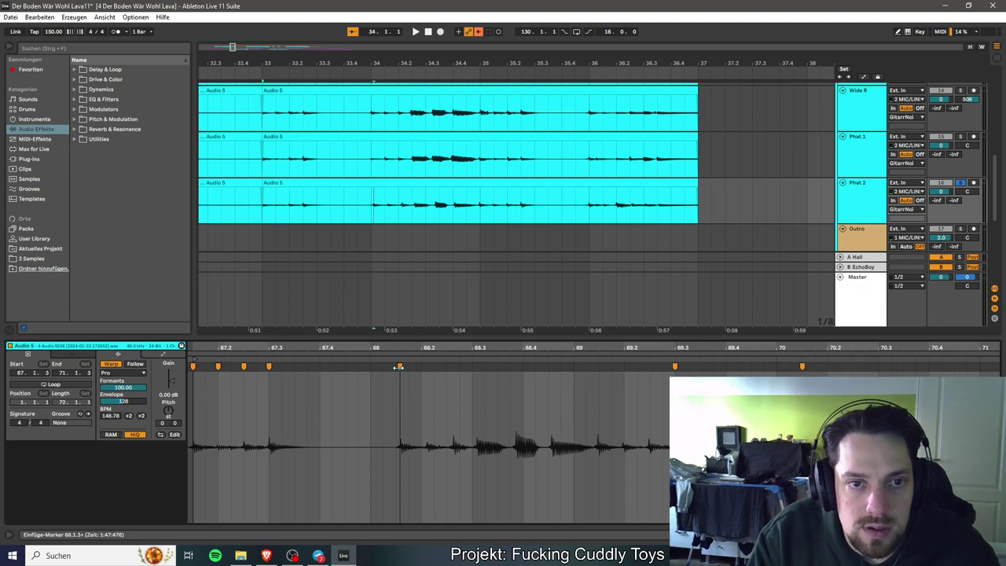
pyautogui.moveTo(399, 367); pyautogui.dragTo(396, 367)
pyautogui.doubleClick(550, 367)
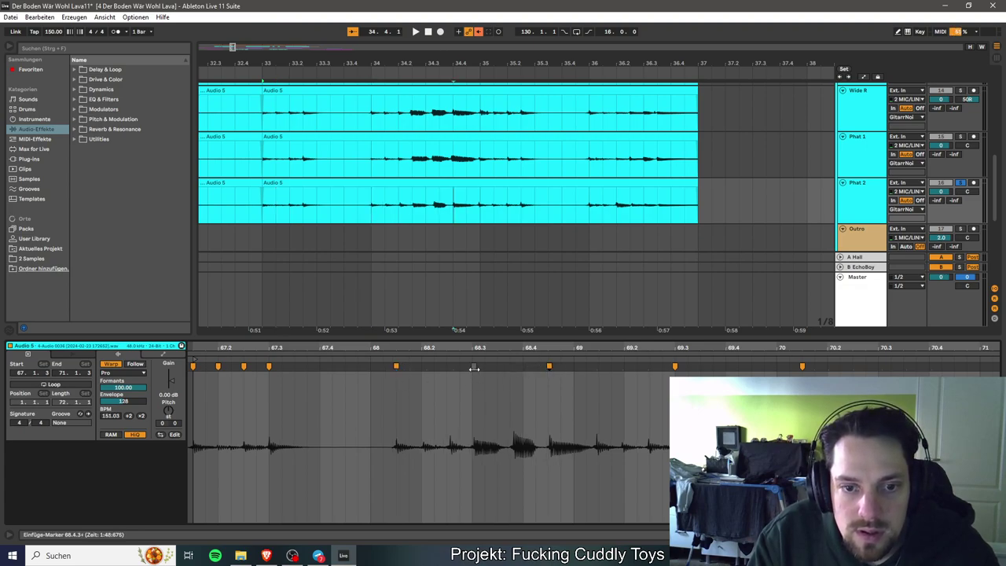
pyautogui.doubleClick(474, 367)
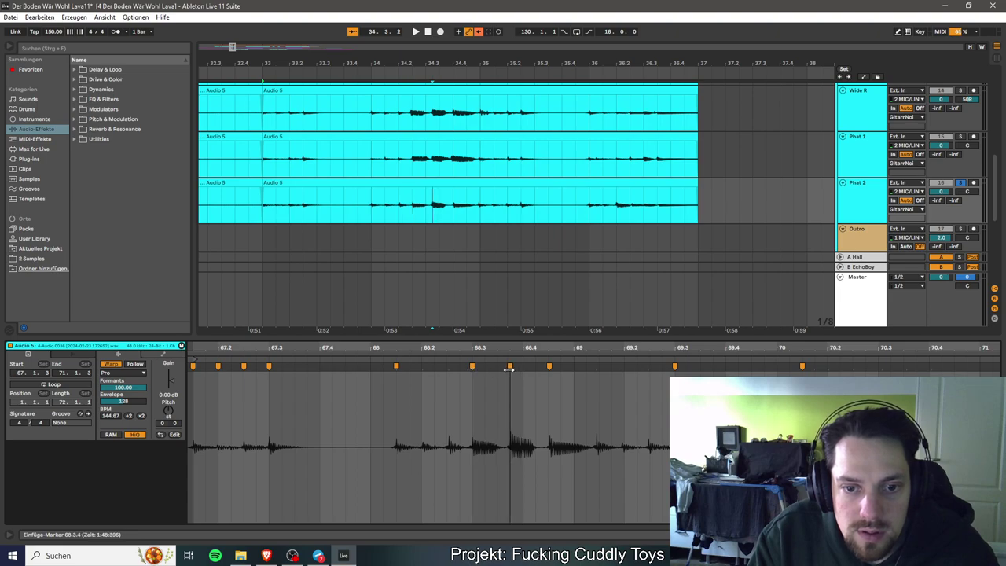
pyautogui.doubleClick(446, 367)
pyautogui.doubleClick(421, 367)
pyautogui.doubleClick(408, 367)
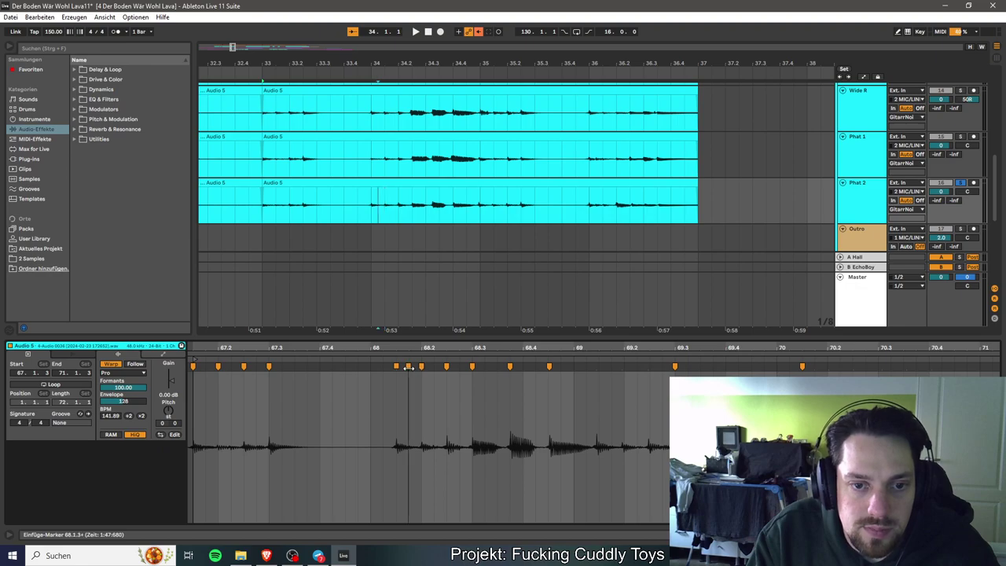
# Align the Phat 2 clip's hits with warp markers at 69.2.1, 69.1.3 and 69.2.3.
pyautogui.doubleClick(624, 367)
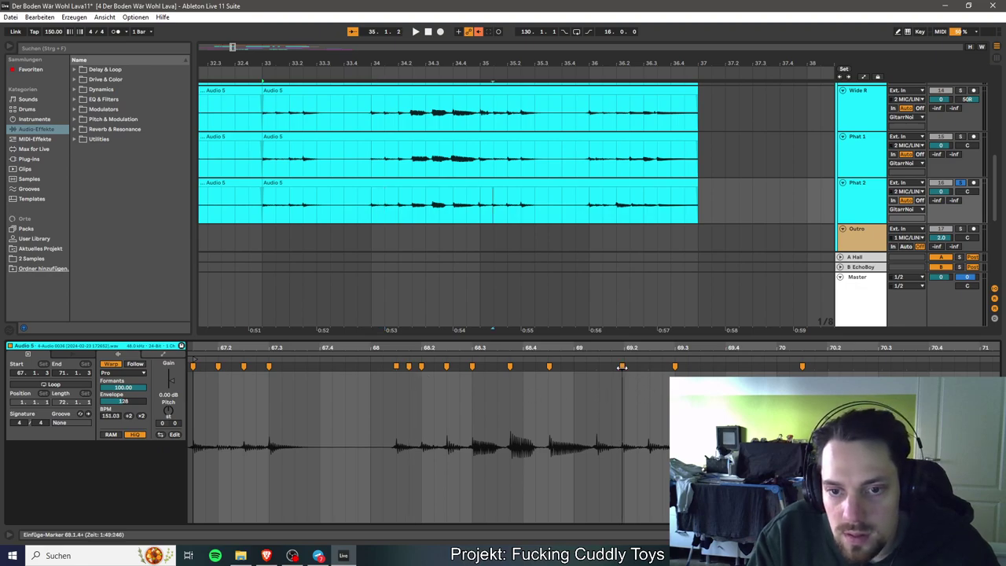
pyautogui.doubleClick(599, 367)
pyautogui.doubleClick(649, 367)
# Warp the Phat 2 clip's closing hits to 70.2.1, 70.2.3, 70.3.1, 70.1.4, 70.3.3 and 70.4.1.
pyautogui.hscroll(2, 899, 359)
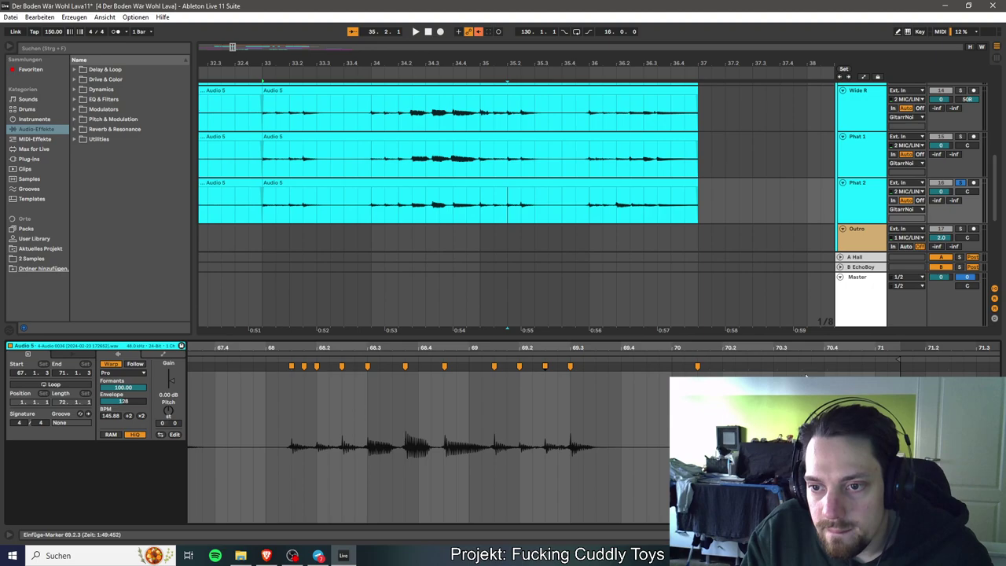
pyautogui.doubleClick(724, 367)
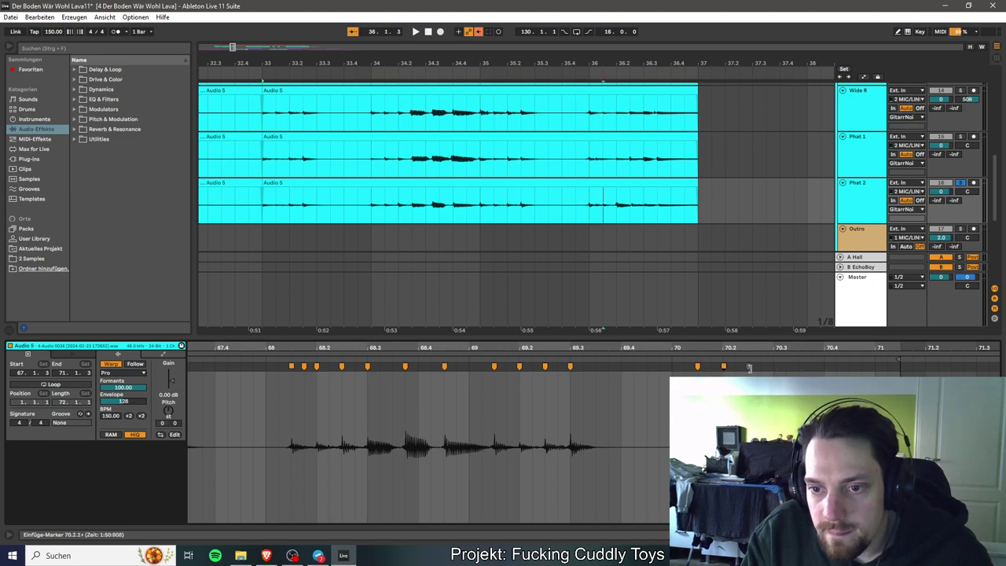
pyautogui.moveTo(777, 367); pyautogui.dragTo(773, 367)
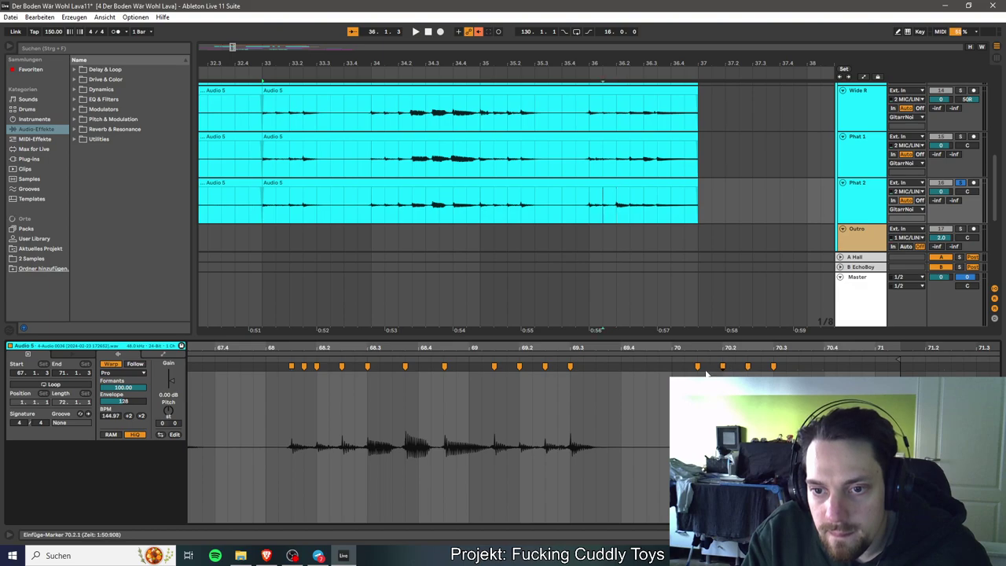
pyautogui.moveTo(710, 367); pyautogui.dragTo(711, 367)
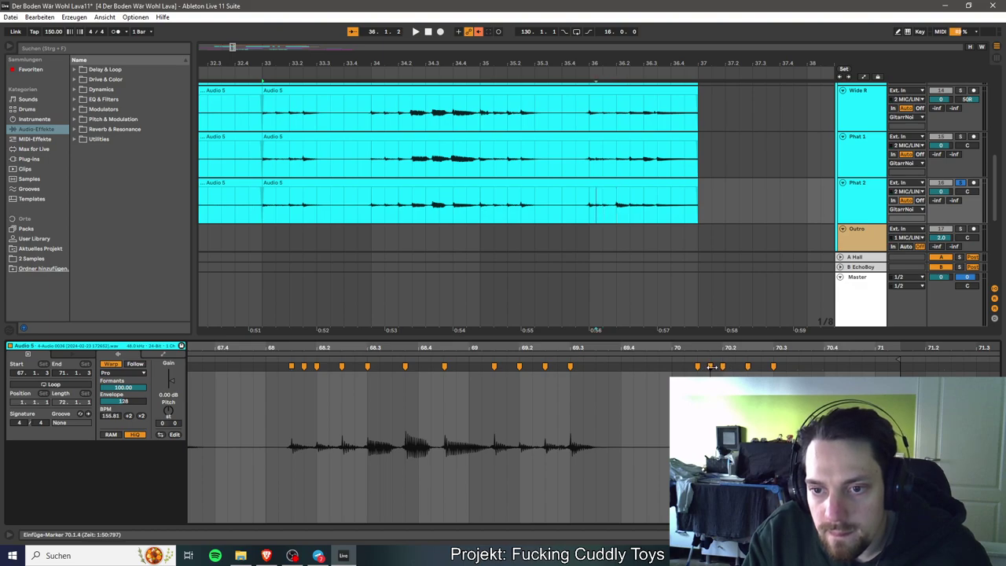
pyautogui.doubleClick(798, 367)
pyautogui.click(823, 366)
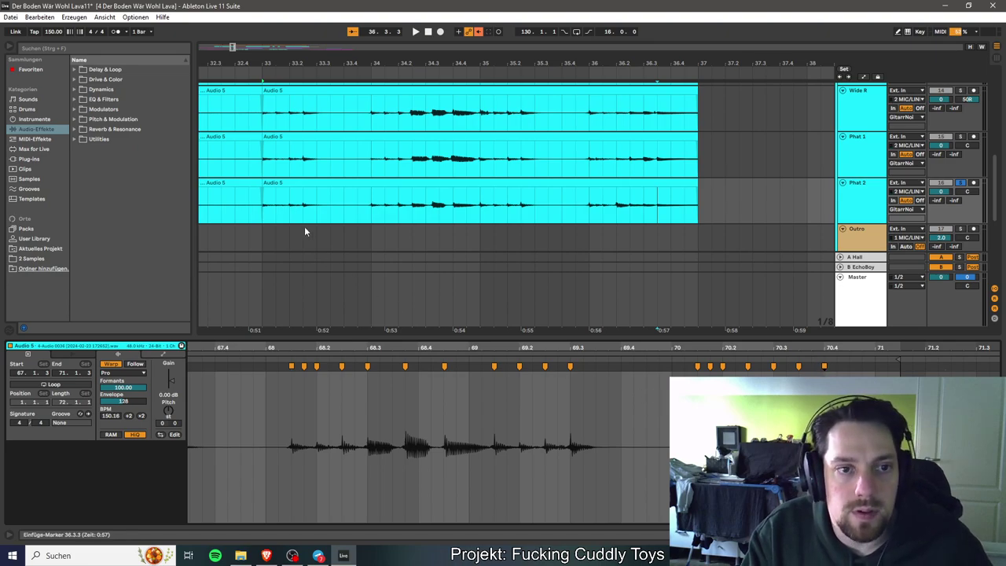
# Play the warped Phat 2 clip through to bar 37 and save the set.
pyautogui.press('space')
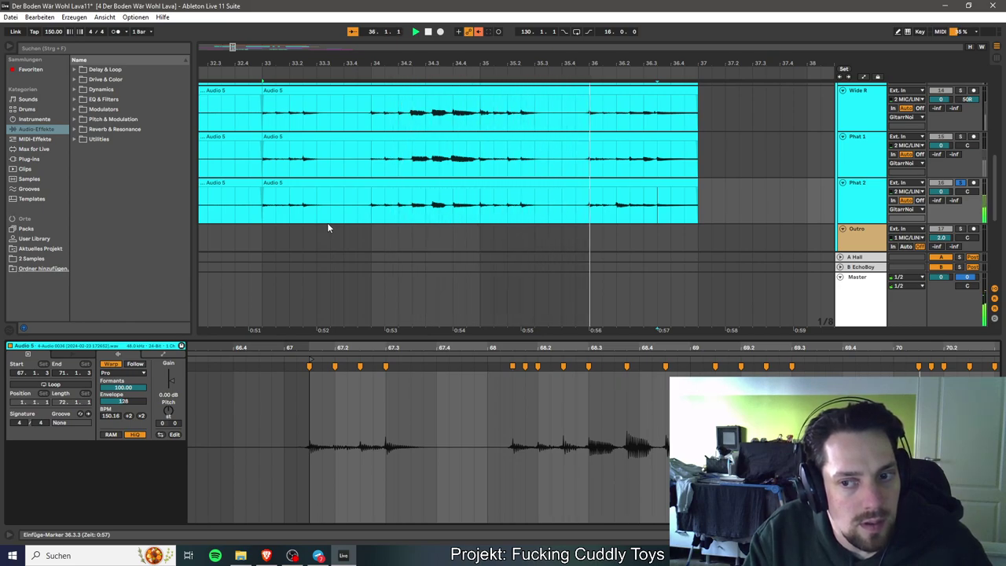
pyautogui.press('space')
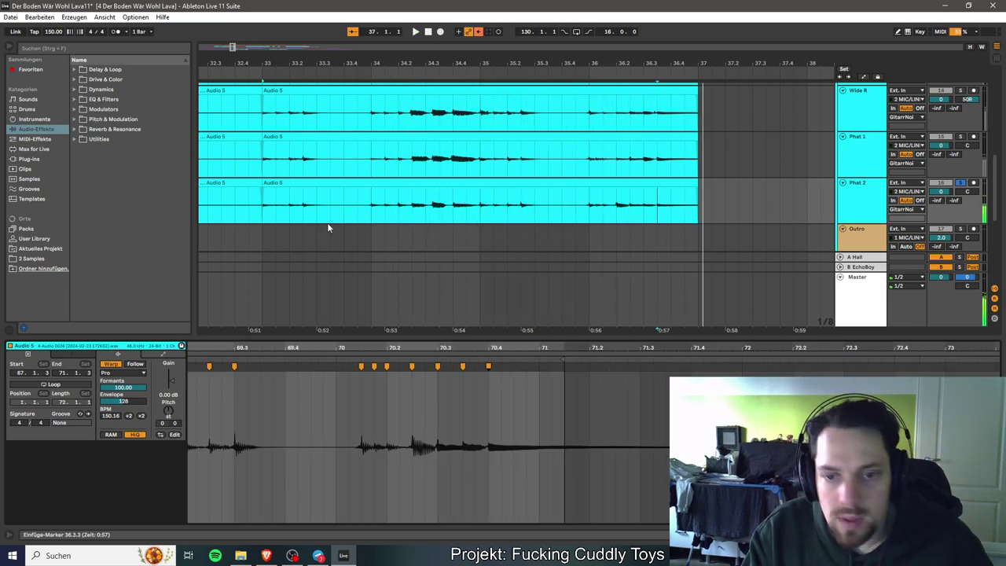
pyautogui.hotkey('ctrl', 's')
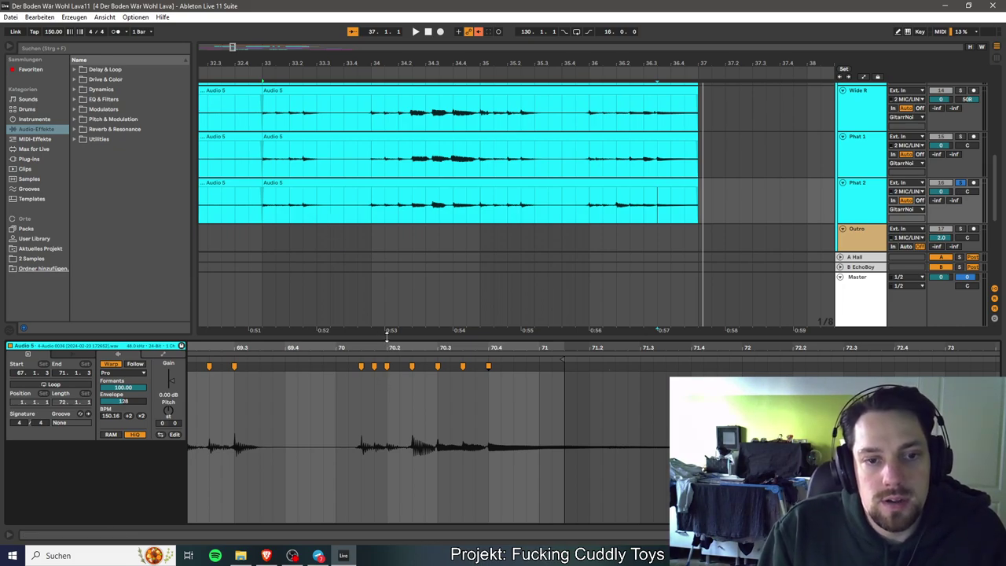
# Collapse the clip view, solo the Wide R track in place of Phat 2, and play it from bar 33.
pyautogui.moveTo(386, 334); pyautogui.dragTo(395, 492)
pyautogui.scroll(2, 386, 278)
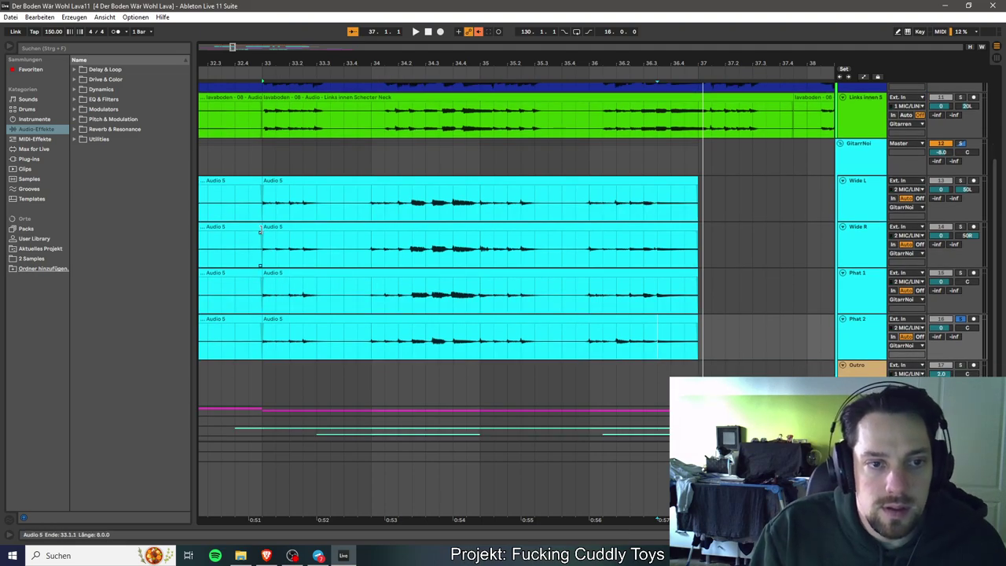
pyautogui.click(264, 254)
pyautogui.click(962, 228)
pyautogui.press('space')
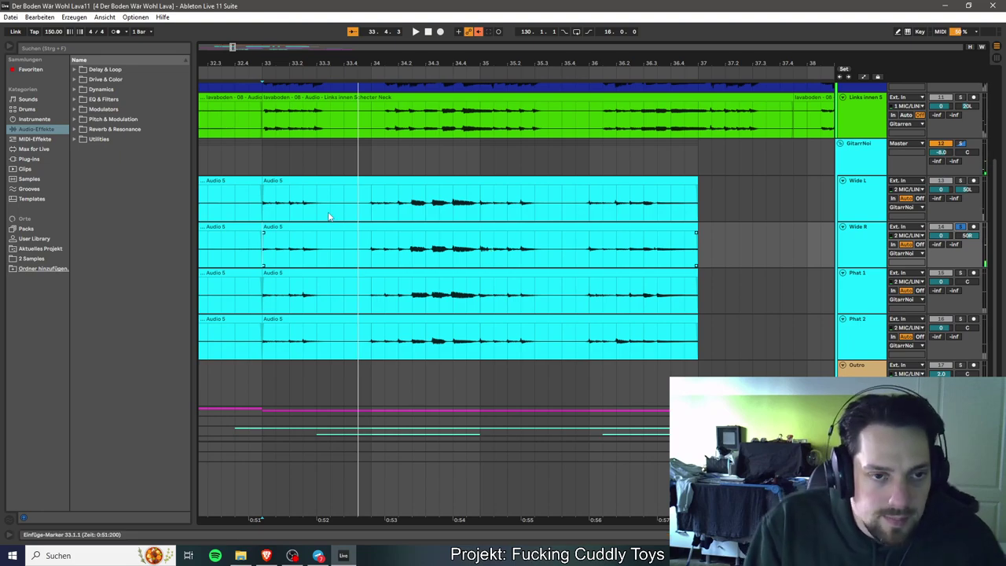
# Replace the Wide R section from 33.1.1 to 33.4.3 with a copy of the same section from Wide L.
pyautogui.click(265, 226)
pyautogui.moveTo(265, 226)
pyautogui.mouseDown()
pyautogui.moveTo(357, 229)
pyautogui.moveTo(357, 213)
pyautogui.mouseUp()
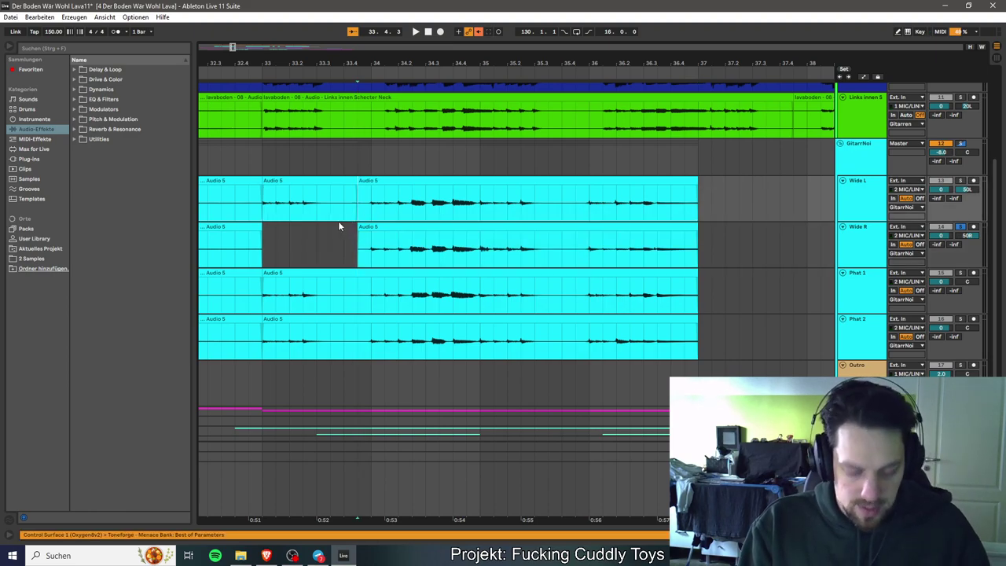
pyautogui.moveTo(329, 182); pyautogui.dragTo(334, 236)
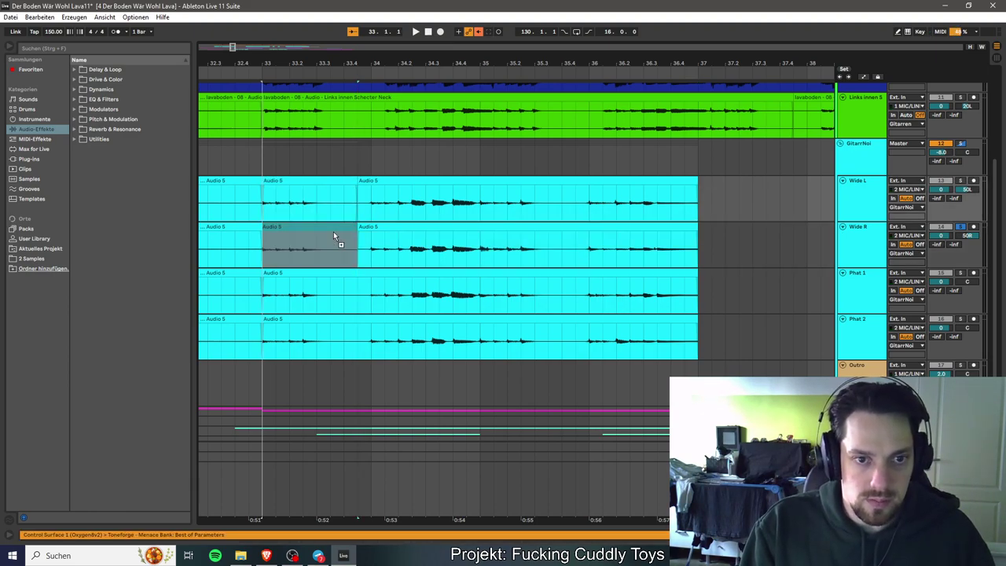
# Unsolo Wide R, play all GitarrNoi guitars together from bar 33, and save the set.
pyautogui.click(541, 254)
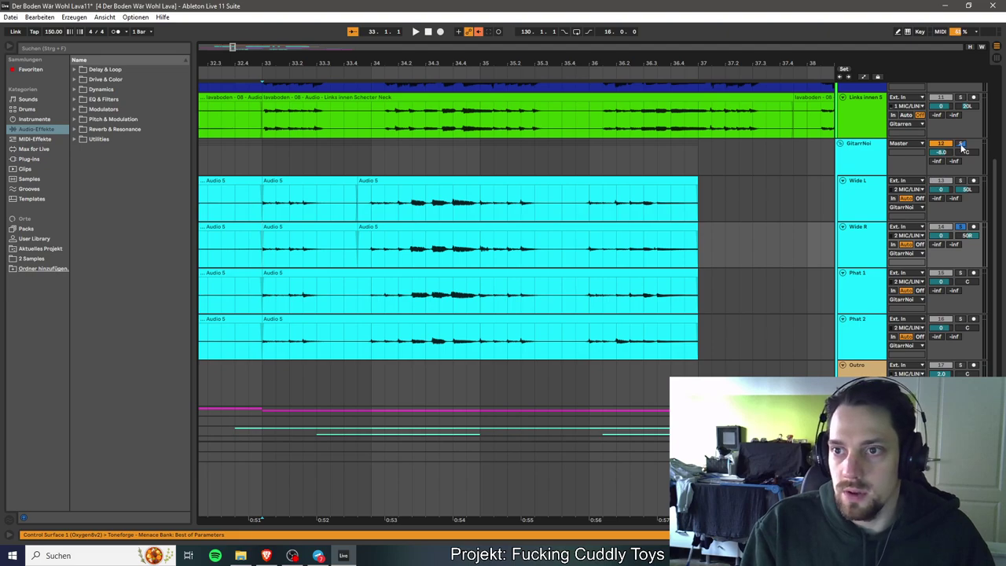
pyautogui.press('space')
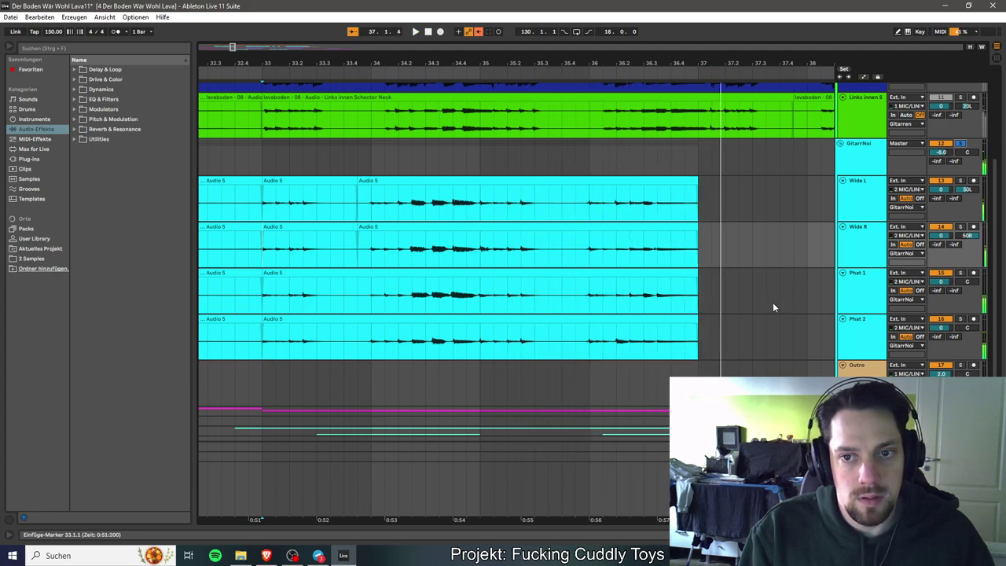
pyautogui.hotkey('ctrl', 's')
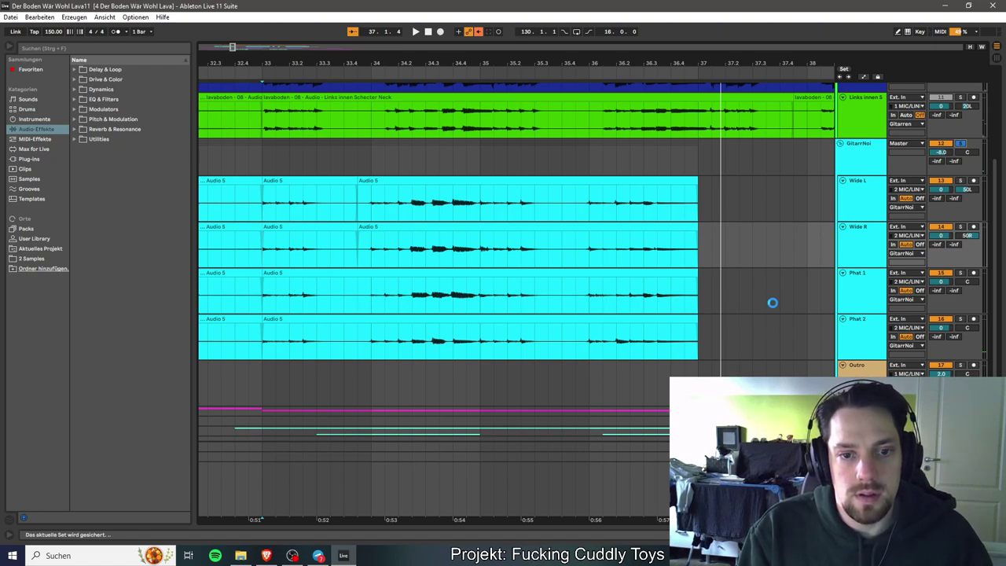
# Check the Phat 2 clip's warp markers and replay the four guitar tracks from bar 33.
pyautogui.doubleClick(395, 320)
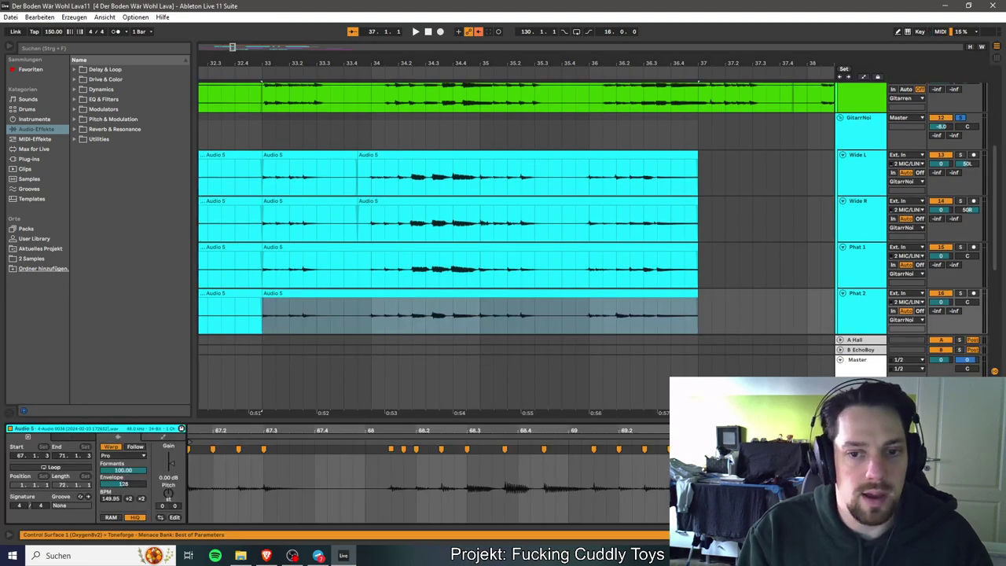
pyautogui.hotkey('ctrl', 'alt', 'l')
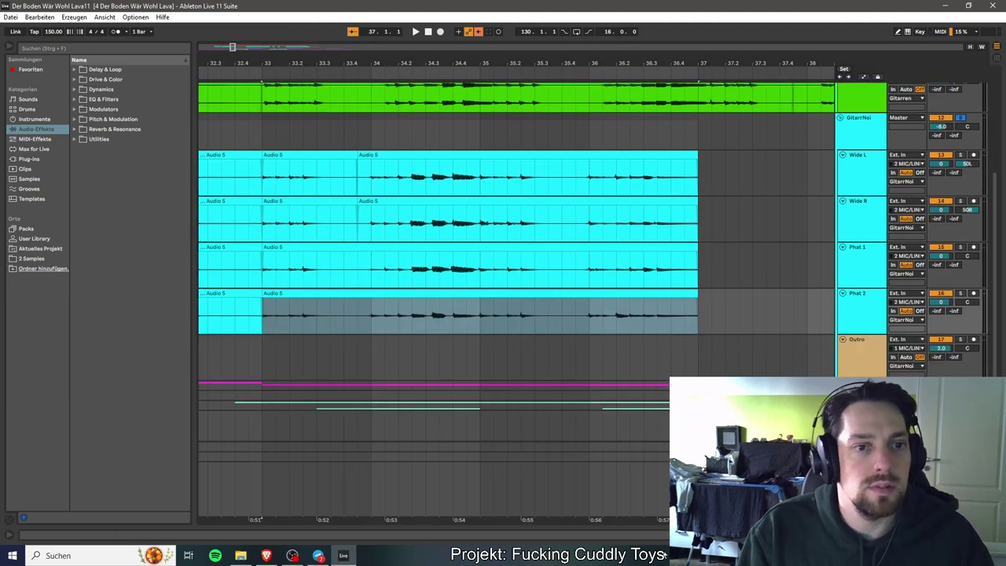
pyautogui.click(261, 322)
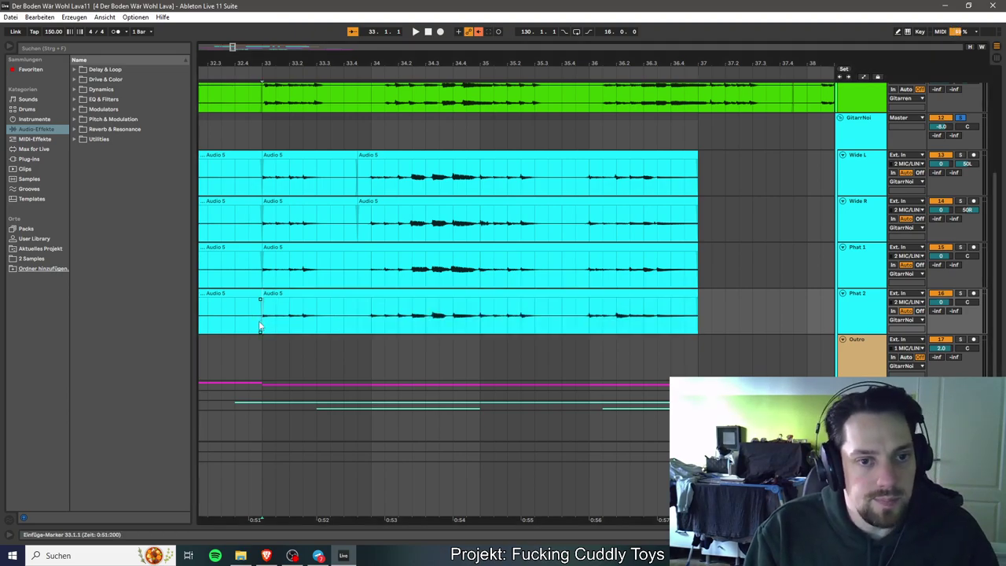
pyautogui.press('space')
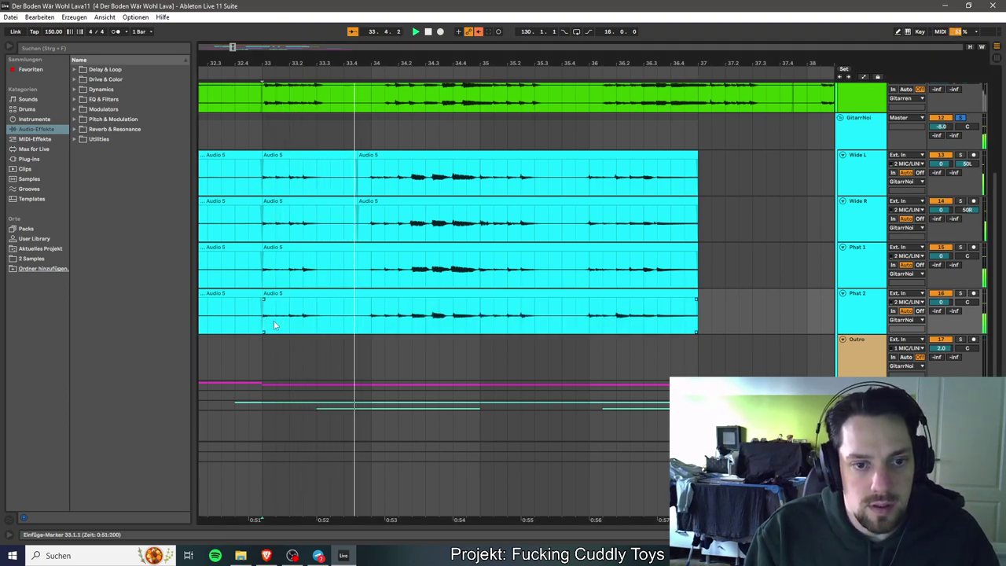
pyautogui.press('space')
pyautogui.press('space')
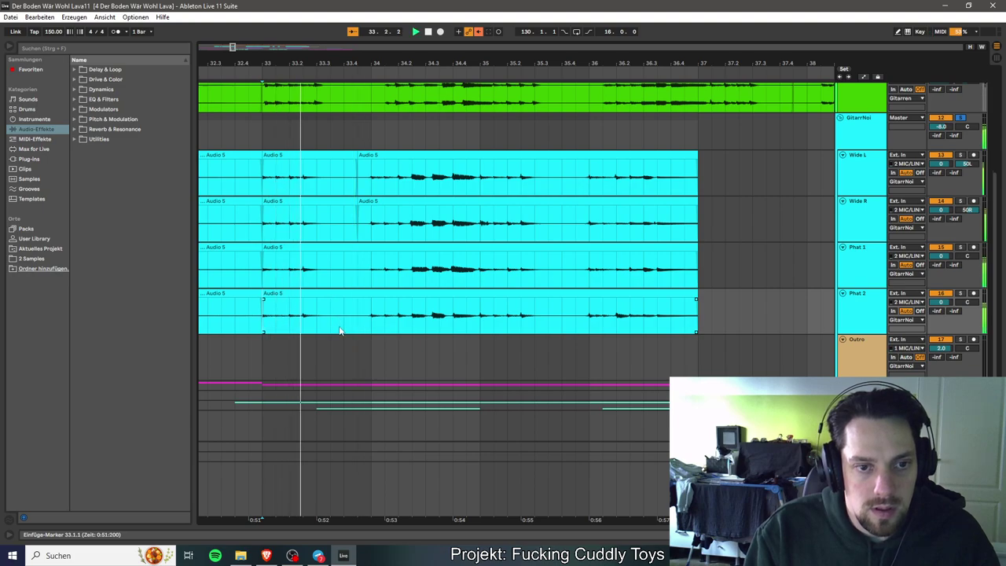
# Stop playback and split the Phat 2, Phat 1, Wide R and Wide L clips at 33.3.3.
pyautogui.click(332, 324)
pyautogui.press('space')
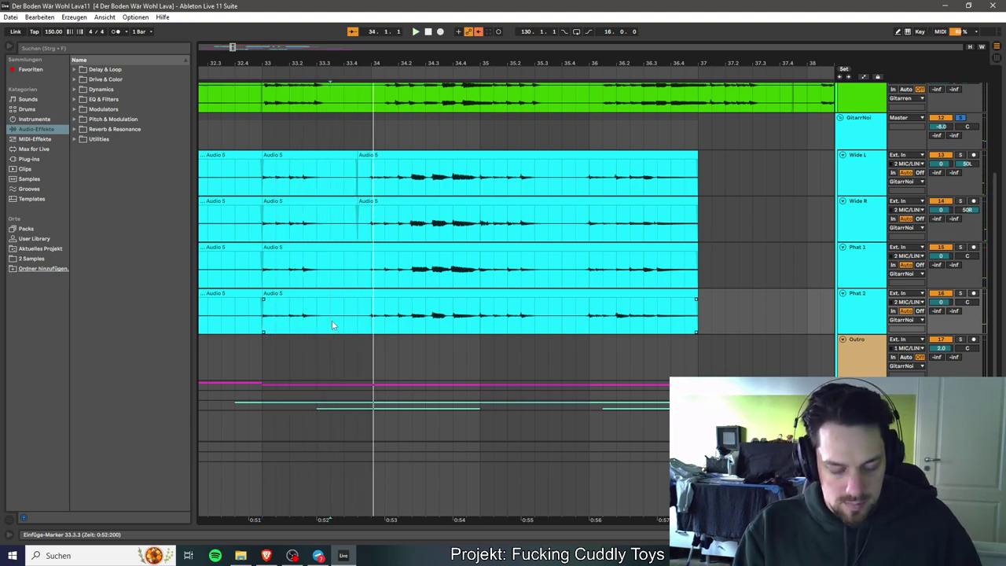
pyautogui.hotkey('ctrl', 'e')
pyautogui.click(333, 275)
pyautogui.hotkey('ctrl', 'e')
pyautogui.click(335, 216)
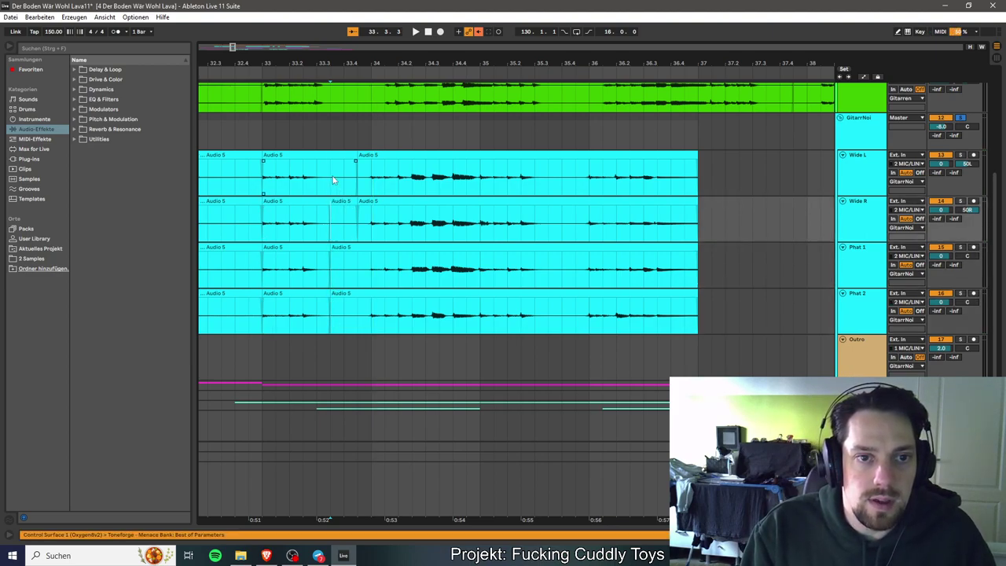
pyautogui.click(333, 180)
pyautogui.hotkey('ctrl', 'e')
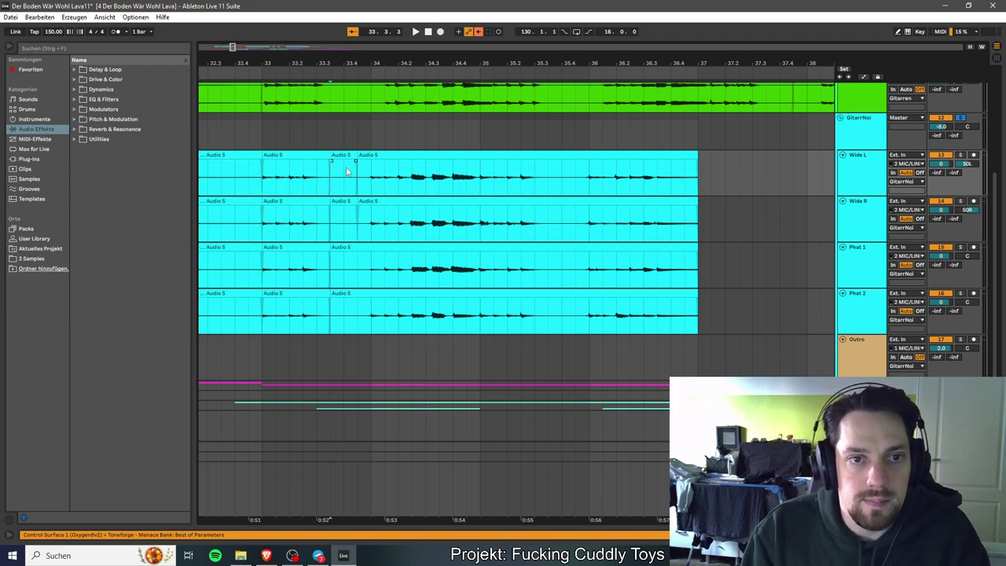
# Delete the short clip pieces between 33.3.3 and 33.4.3 on Wide L and Wide R.
pyautogui.click(346, 156)
pyautogui.press('Delete')
pyautogui.click(351, 236)
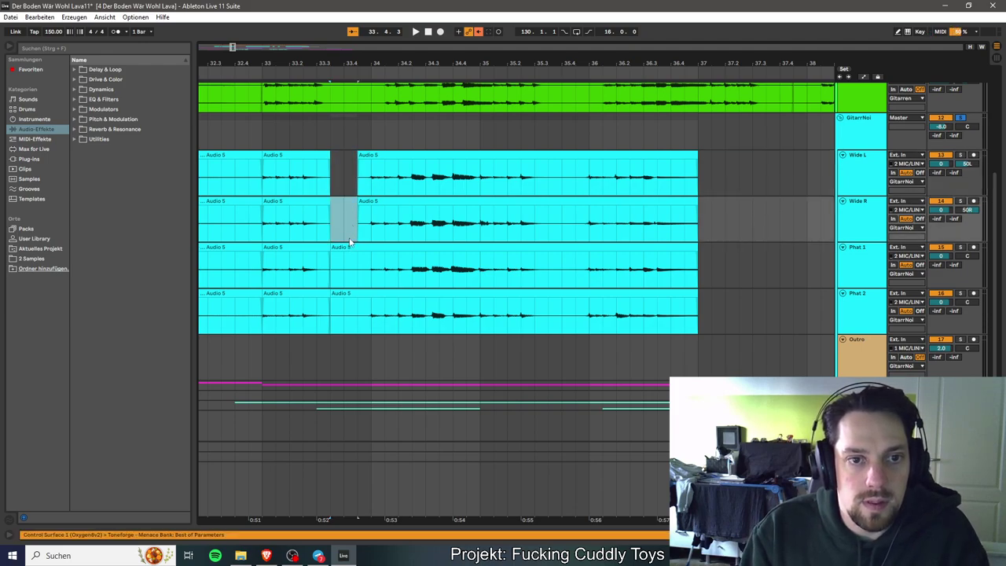
pyautogui.press('Delete')
# Split the Phat 1 and Phat 2 clips at 33.4.3 to match the gap on the Wide tracks.
pyautogui.keyDown('shift'); pyautogui.click(355, 272); pyautogui.keyUp('shift')
pyautogui.hotkey('ctrl', 'e')
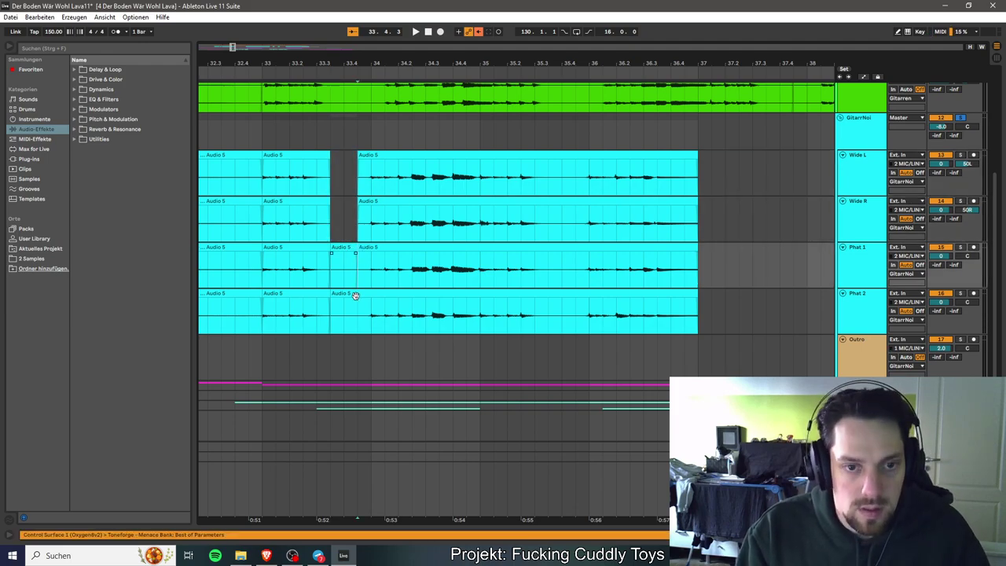
pyautogui.keyDown('shift'); pyautogui.click(356, 321); pyautogui.keyUp('shift')
pyautogui.hotkey('ctrl', 'e')
pyautogui.click(346, 255)
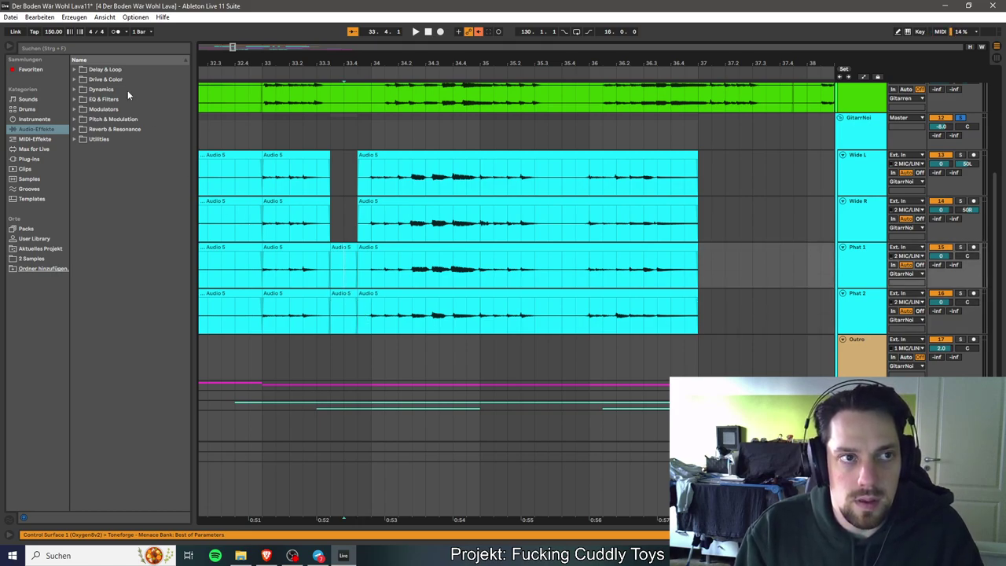
pyautogui.hotkey('ctrl', 'z')
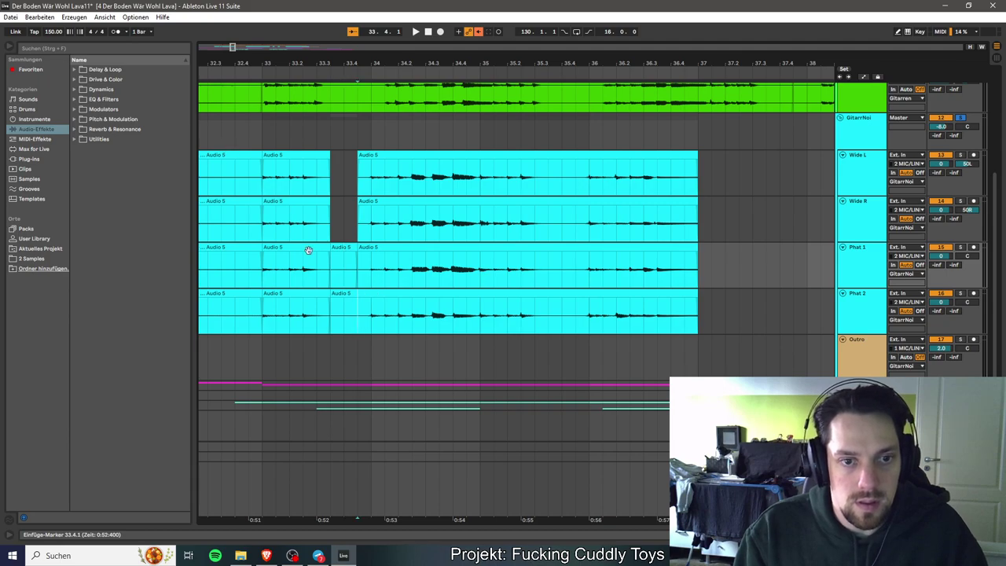
pyautogui.hotkey('ctrl', 'y')
# Delete the short pieces between 33.3.3 and 33.4.3 on Phat 2 and Phat 1, and save the set.
pyautogui.click(343, 296)
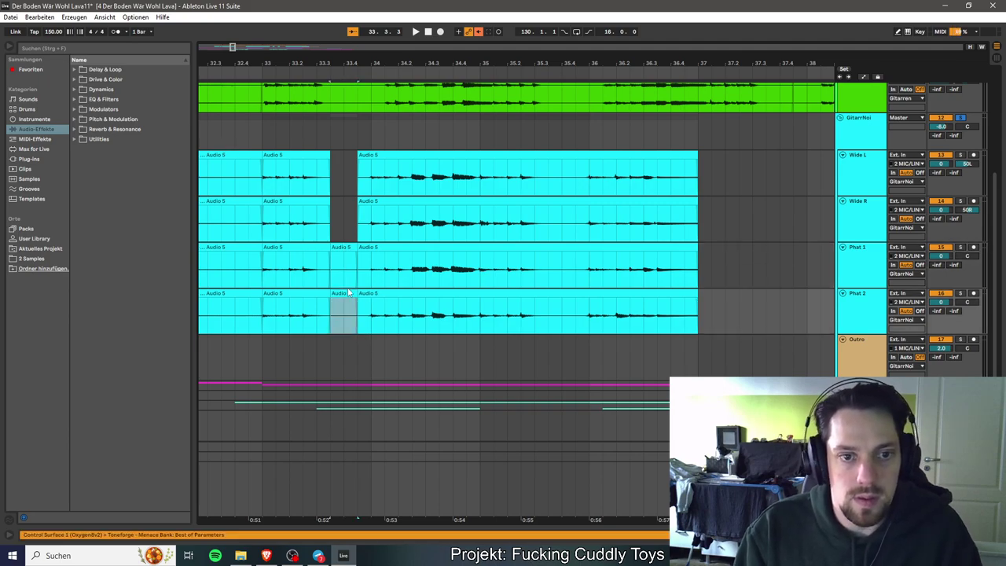
pyautogui.press('Delete')
pyautogui.click(346, 250)
pyautogui.press('Delete')
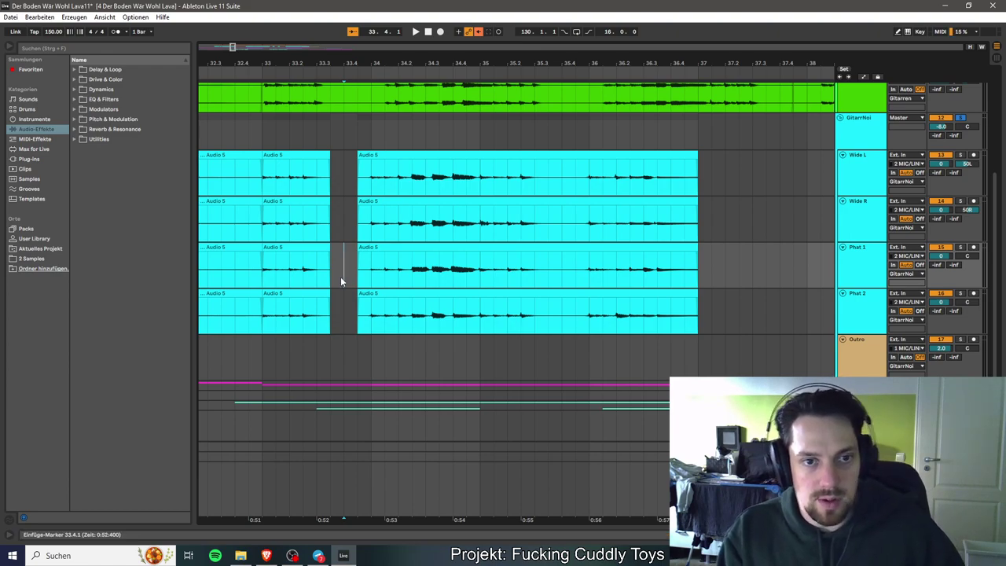
pyautogui.hotkey('ctrl', 's')
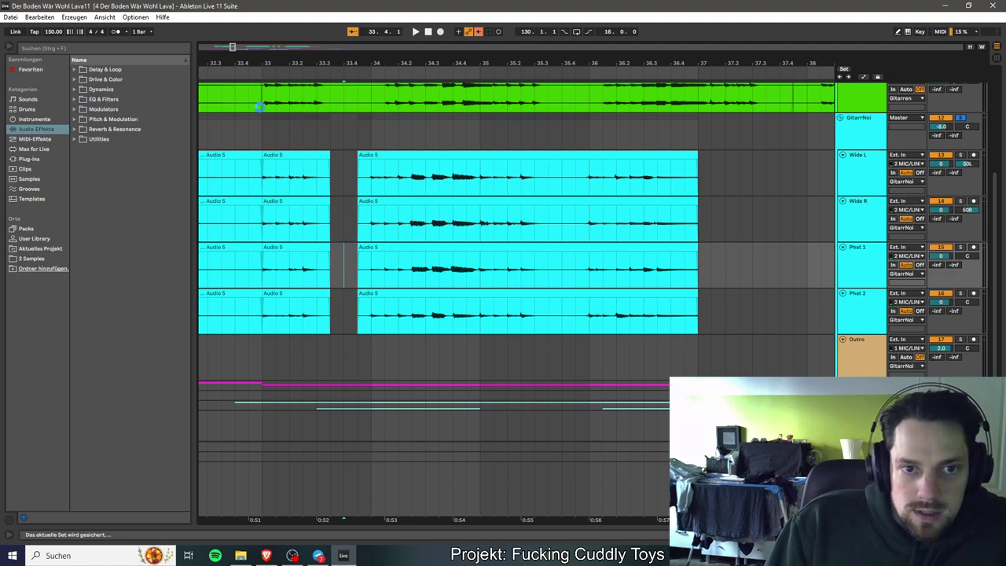
# Add short crossfades just before the bar 33 clip boundary on all four guitar tracks and save the set.
pyautogui.moveTo(232, 47)
pyautogui.mouseDown()
pyautogui.moveTo(232, 75)
pyautogui.moveTo(233, 47)
pyautogui.mouseUp()
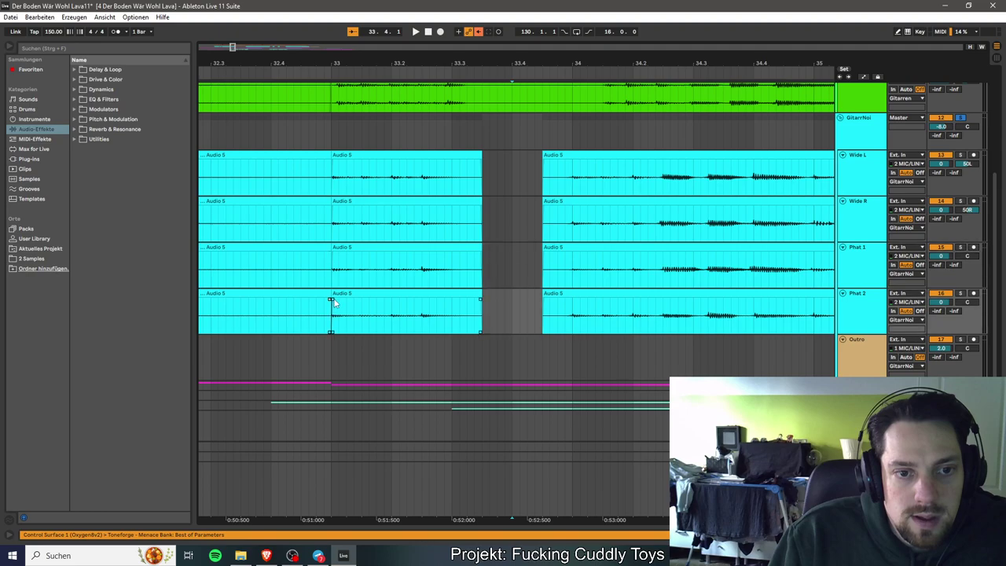
pyautogui.moveTo(331, 301); pyautogui.dragTo(322, 303)
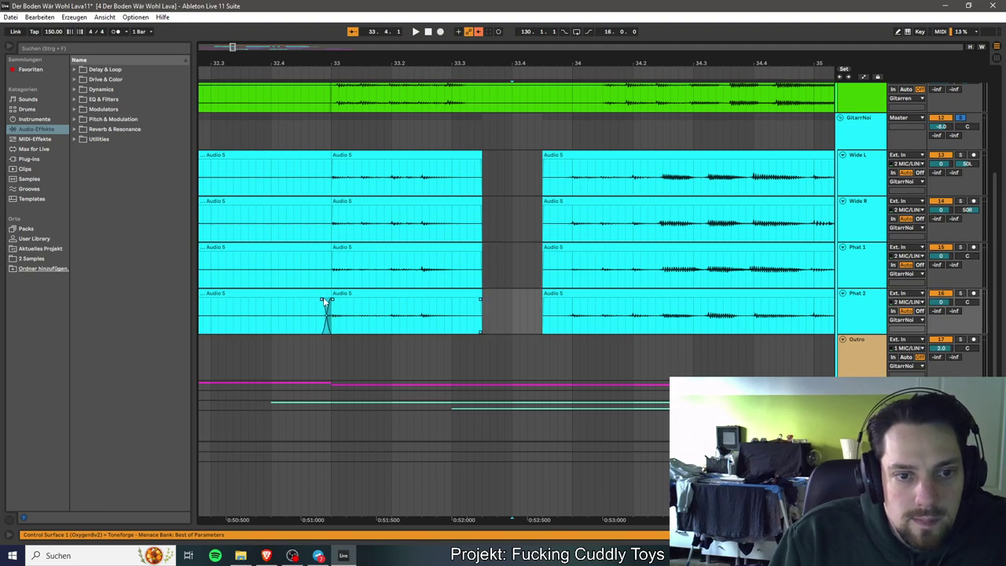
pyautogui.moveTo(333, 255); pyautogui.dragTo(328, 257)
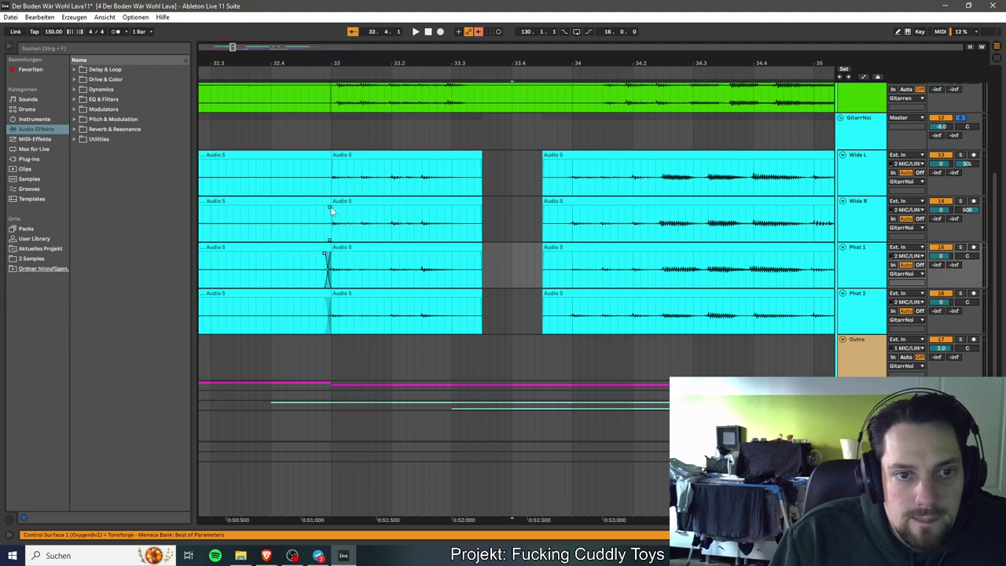
pyautogui.moveTo(328, 209); pyautogui.dragTo(324, 213)
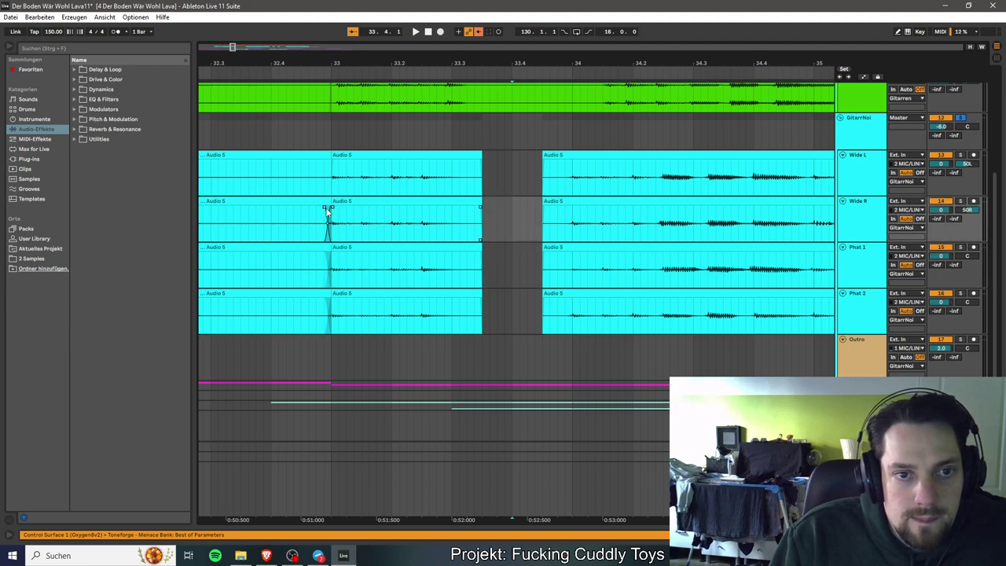
pyautogui.click(330, 162)
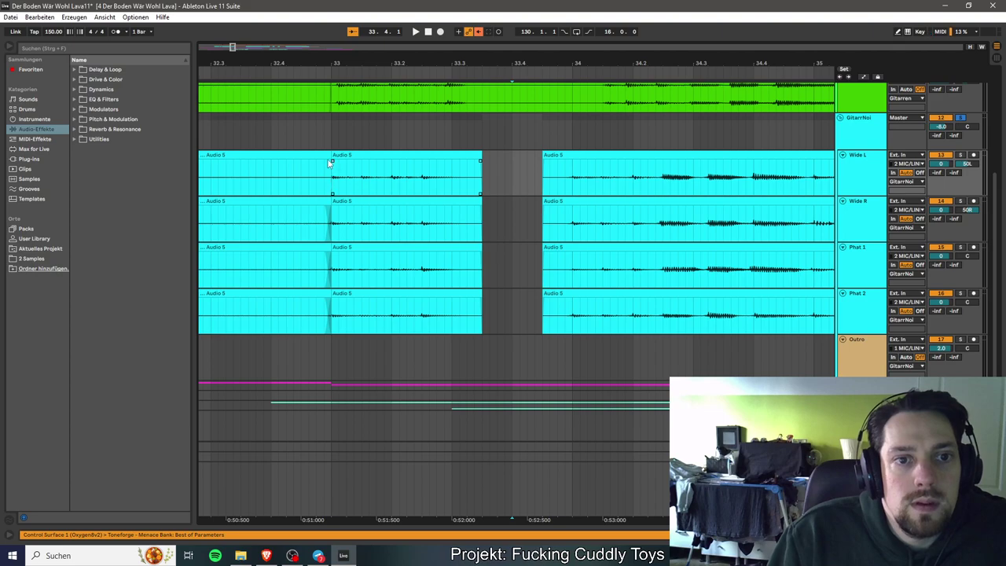
pyautogui.moveTo(331, 161); pyautogui.dragTo(328, 164)
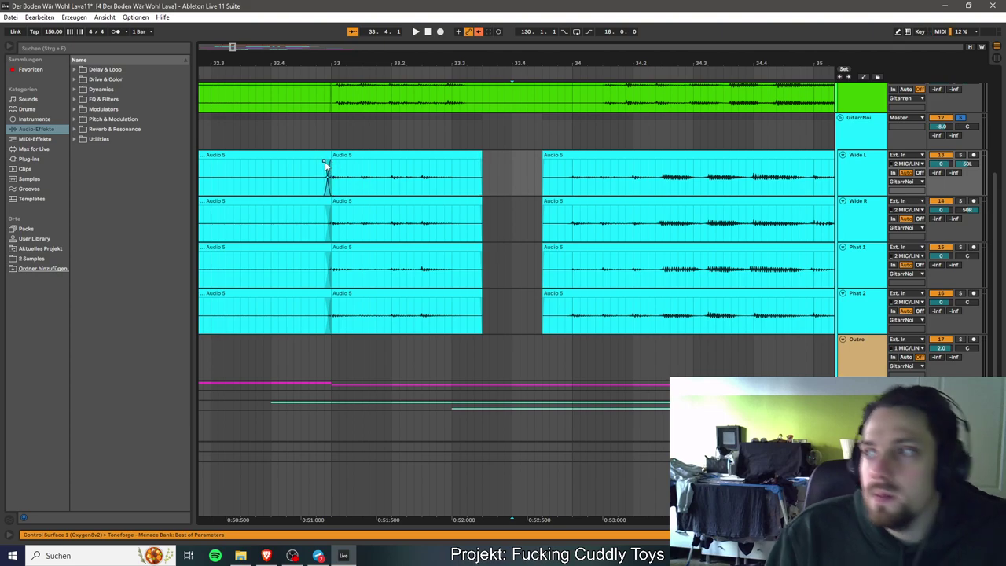
pyautogui.hotkey('ctrl', 's')
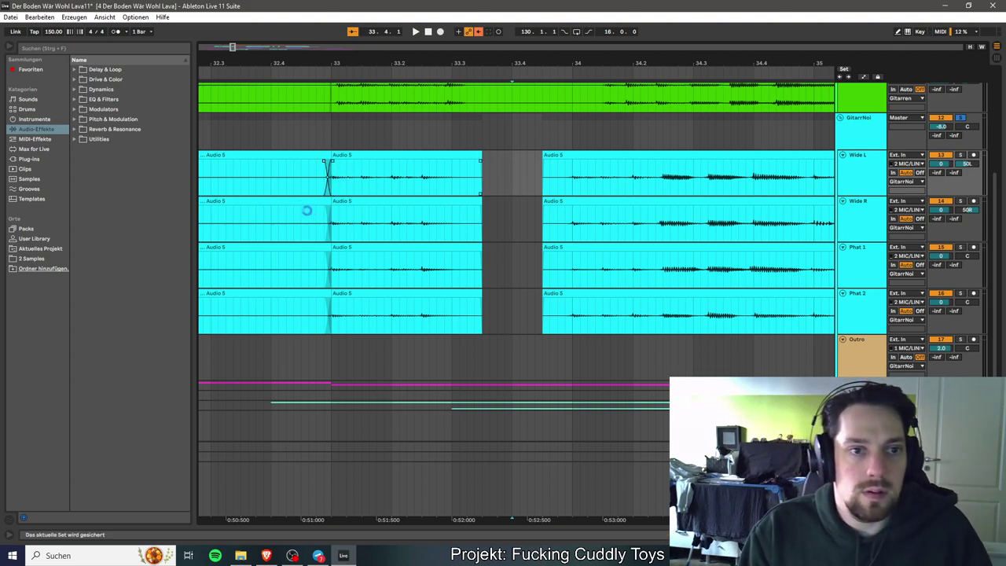
# Play the four guitar tracks from 32.3.1 to check the crossfades and the gap in bar 33.
pyautogui.click(208, 187)
pyautogui.press('space')
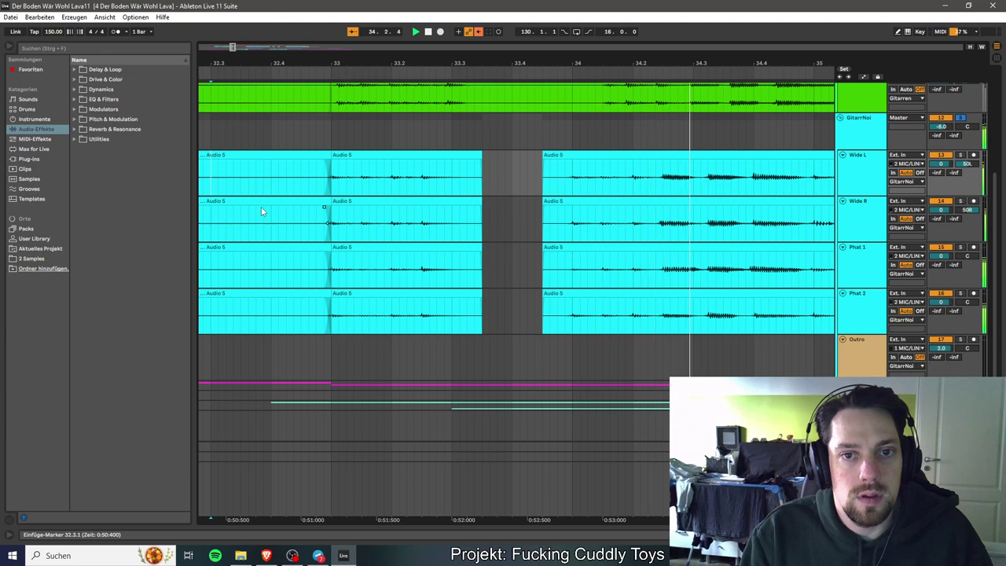
pyautogui.press('space')
pyautogui.press('space')
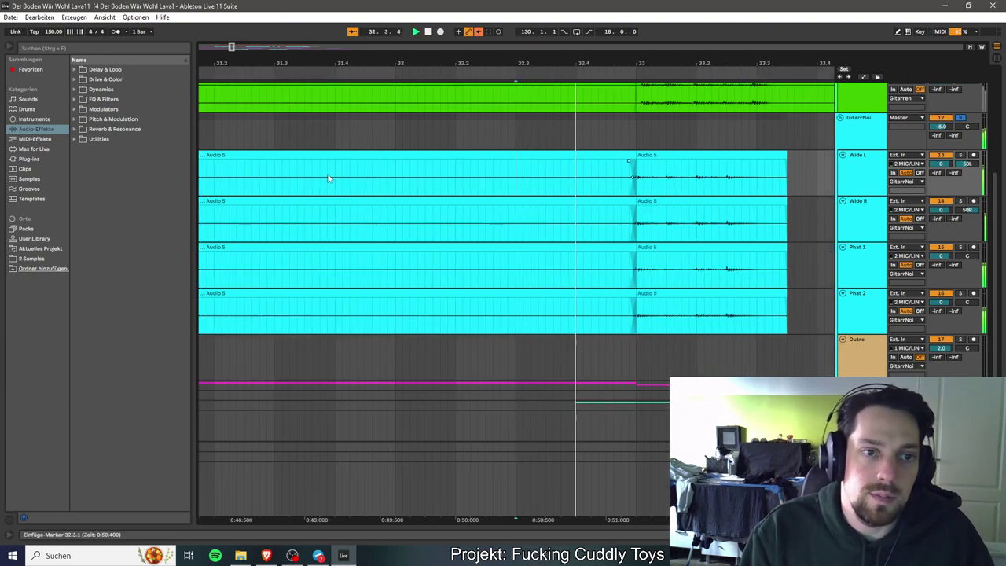
pyautogui.press('space')
pyautogui.press('space')
pyautogui.click(223, 206)
pyautogui.press('space')
pyautogui.press('space')
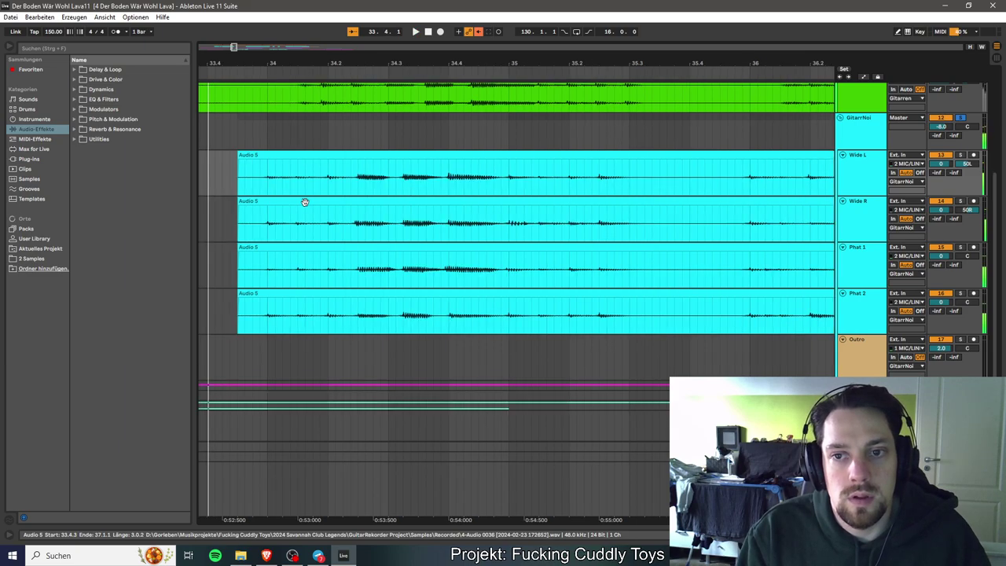
# Play the notes before the gap and shorten the four guitar clips so they end at 33.3.2.
pyautogui.moveTo(223, 63); pyautogui.dragTo(240, 87)
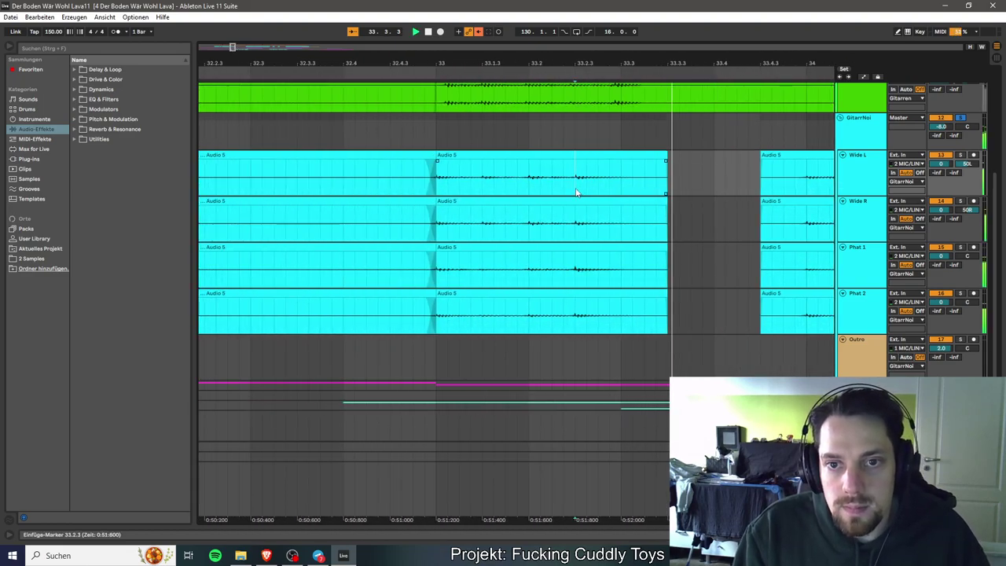
pyautogui.click(626, 188)
pyautogui.press('space')
pyautogui.click(642, 181)
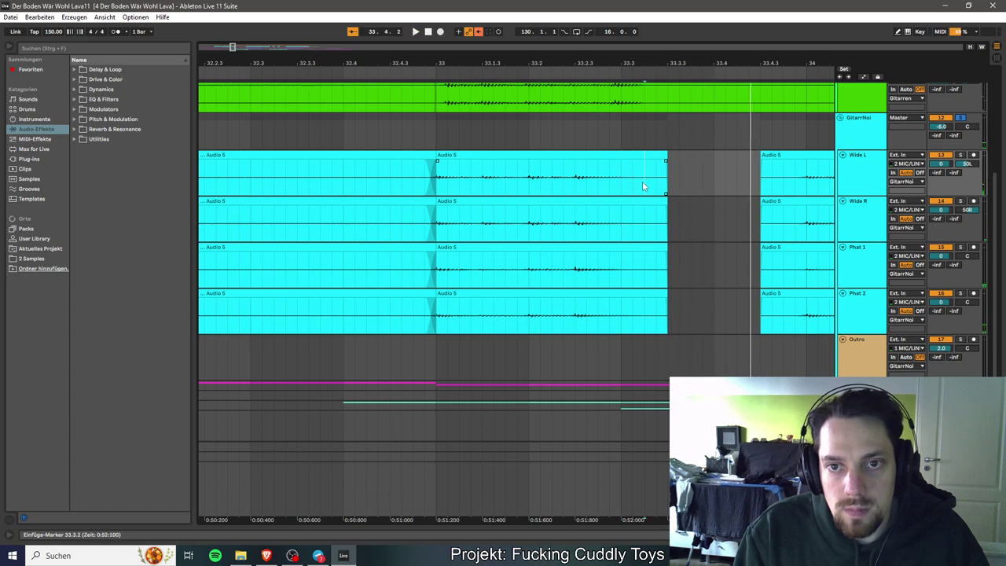
pyautogui.moveTo(664, 154); pyautogui.dragTo(649, 199)
pyautogui.click(649, 202)
pyautogui.keyDown('shift'); pyautogui.click(652, 292); pyautogui.keyUp('shift')
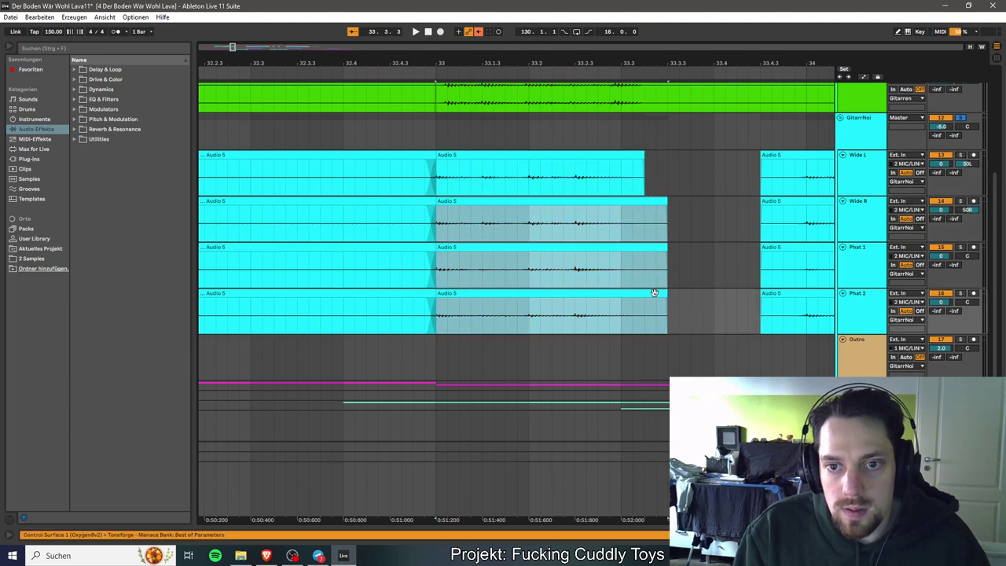
pyautogui.moveTo(664, 295); pyautogui.dragTo(644, 295)
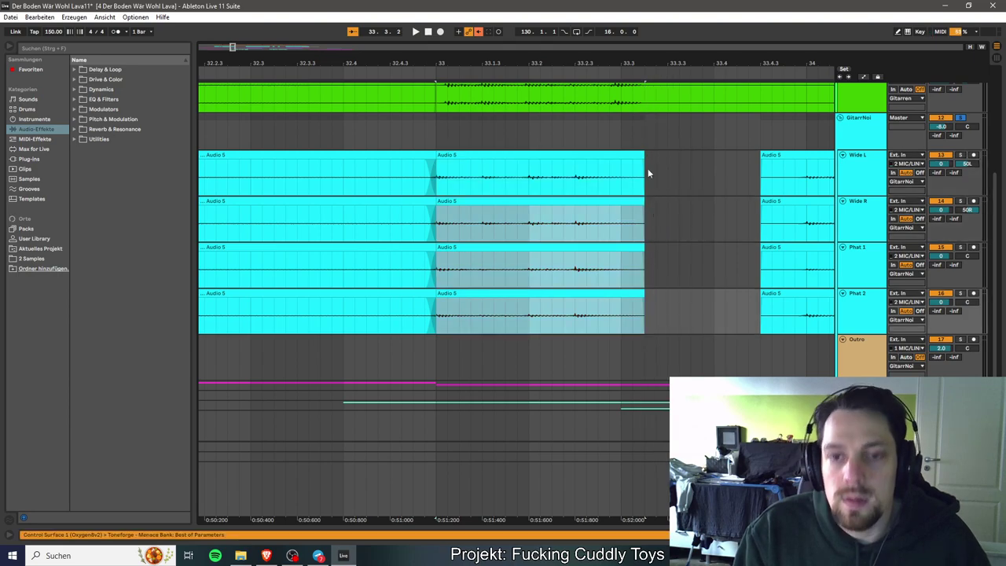
# Add short fade-outs to the four guitar clips ending at 33.3.2 and play them from 32.3.4.
pyautogui.click(643, 165)
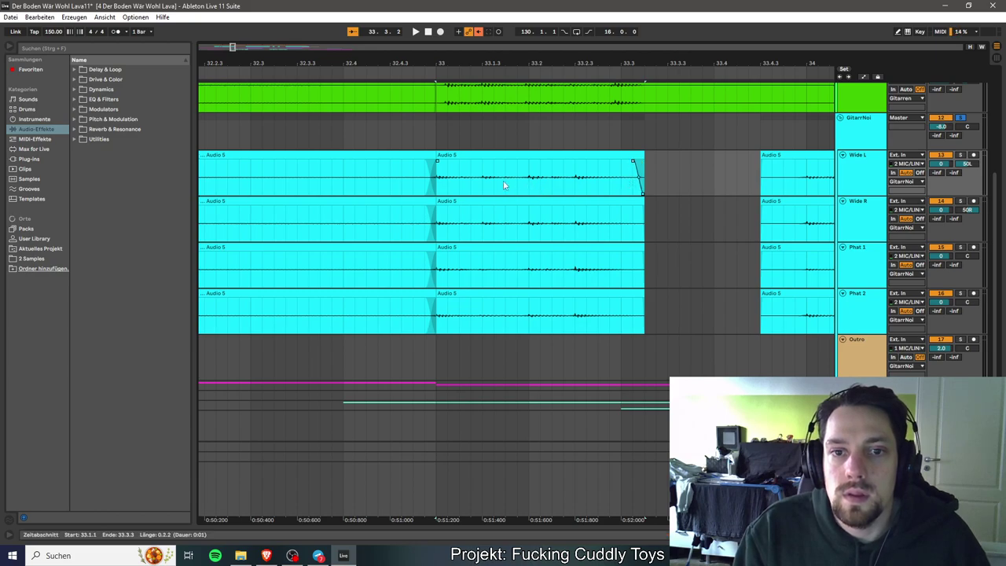
pyautogui.click(643, 210)
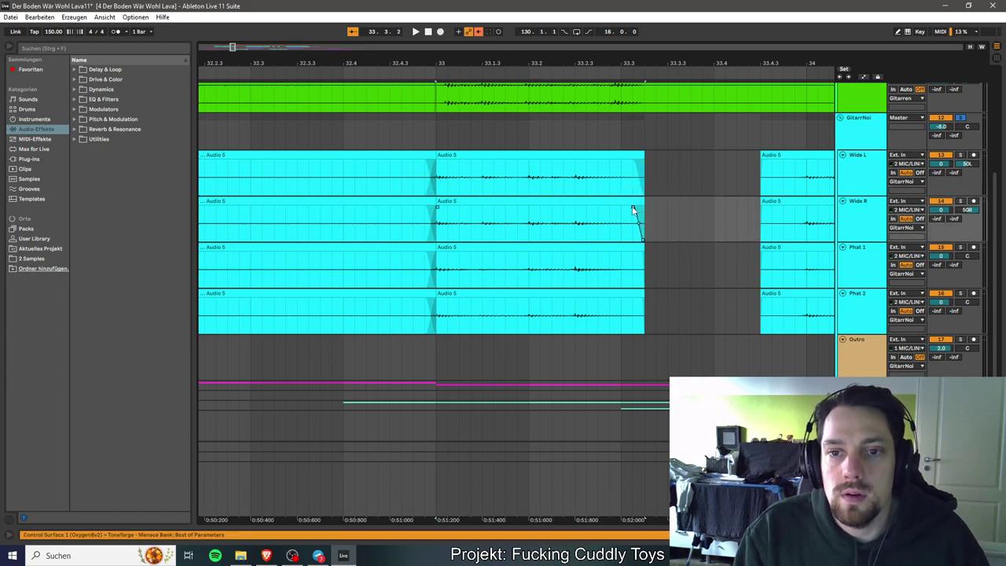
pyautogui.moveTo(644, 263); pyautogui.dragTo(639, 257)
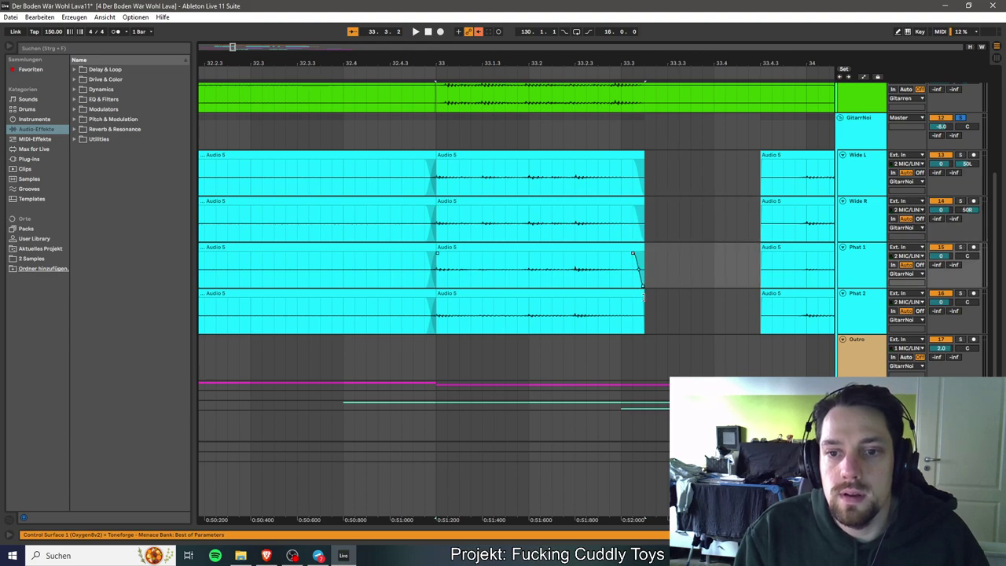
pyautogui.click(321, 182)
pyautogui.press('space')
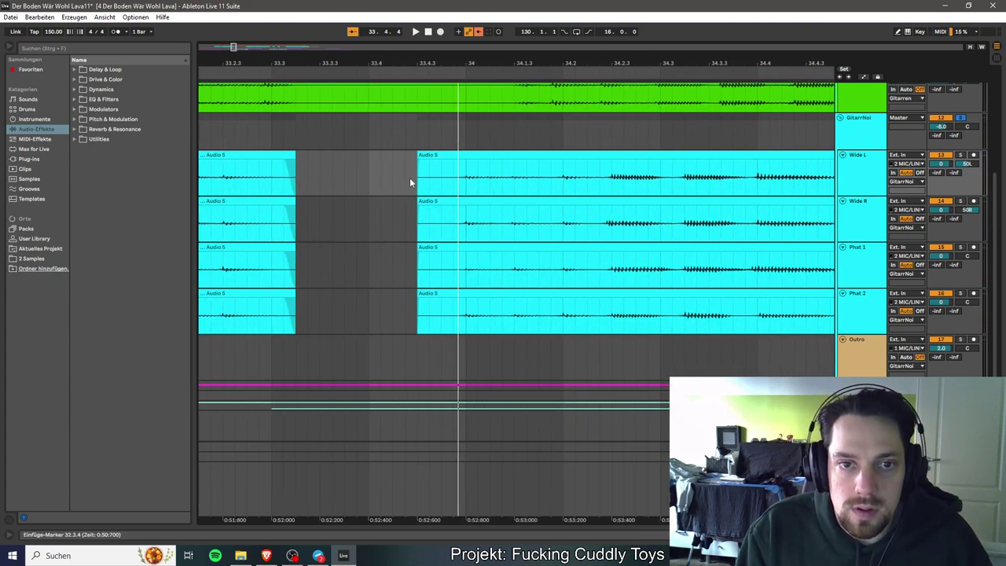
# Trim the starts of the clips after the gap to 33.4.4 on Wide L, Wide R, Phat 1 and Phat 2.
pyautogui.moveTo(417, 161); pyautogui.dragTo(453, 161)
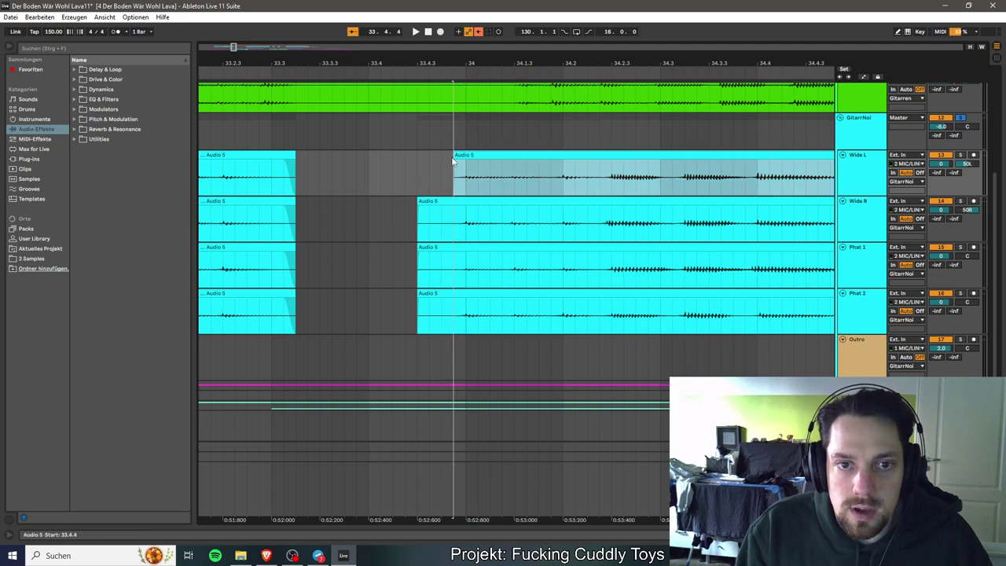
pyautogui.click(417, 203)
pyautogui.moveTo(417, 203); pyautogui.dragTo(450, 211)
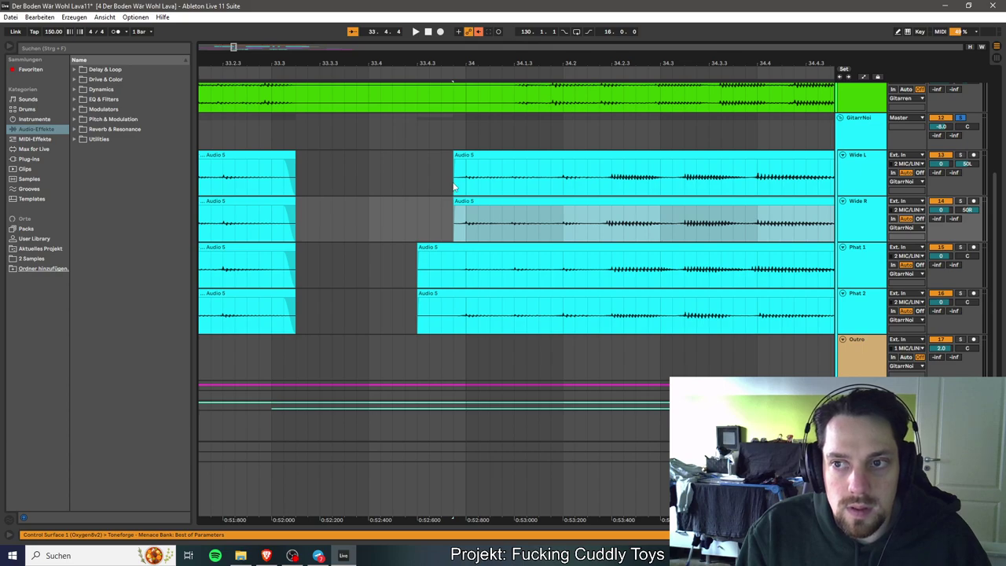
pyautogui.click(420, 250)
pyautogui.moveTo(419, 250); pyautogui.dragTo(454, 251)
pyautogui.click(419, 293)
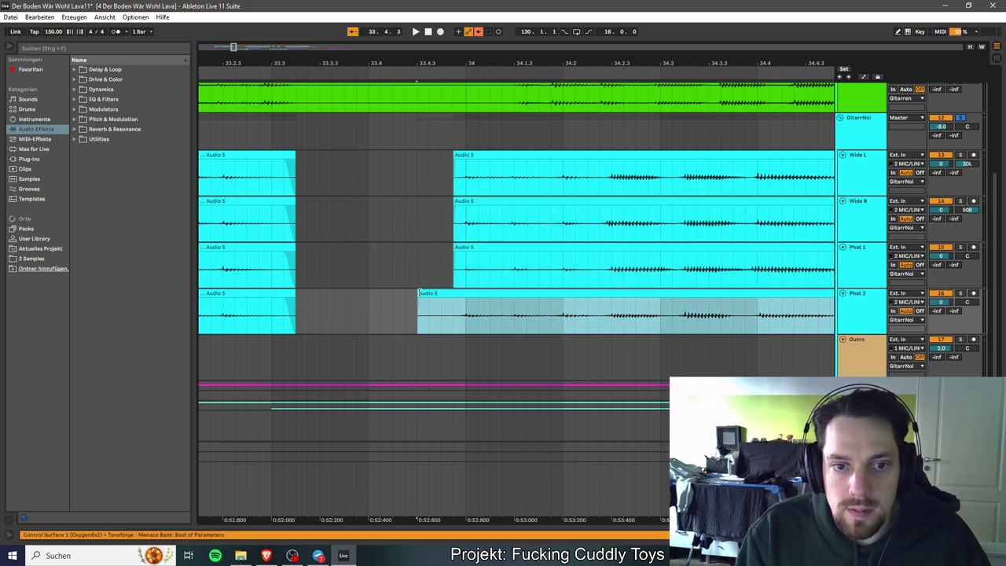
pyautogui.moveTo(417, 293); pyautogui.dragTo(453, 293)
# Play the guitars repeatedly from 33.4.2 and add a short fade-in to the Wide L clip at 33.4.4.
pyautogui.click(411, 214)
pyautogui.press('space')
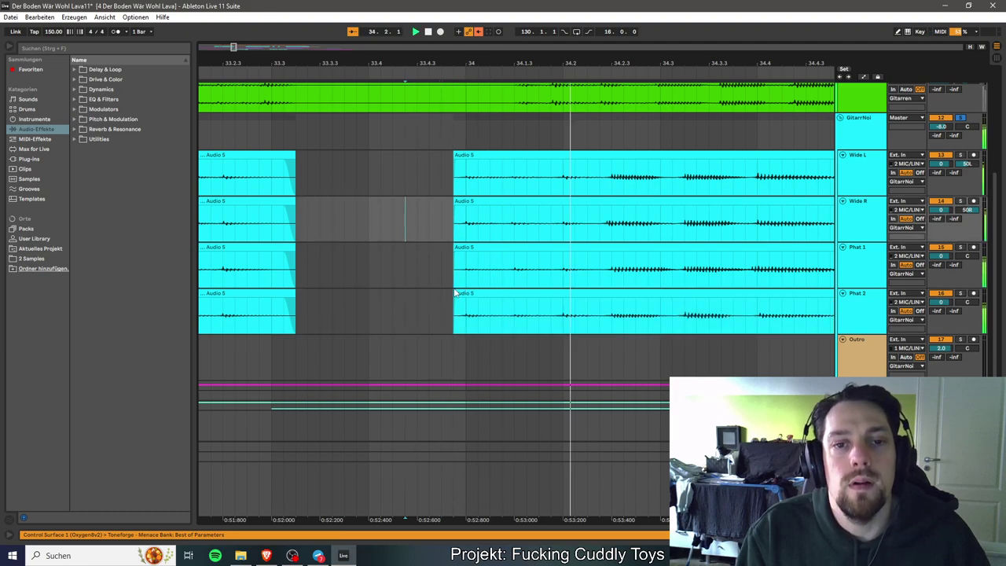
pyautogui.press('space')
pyautogui.press('space')
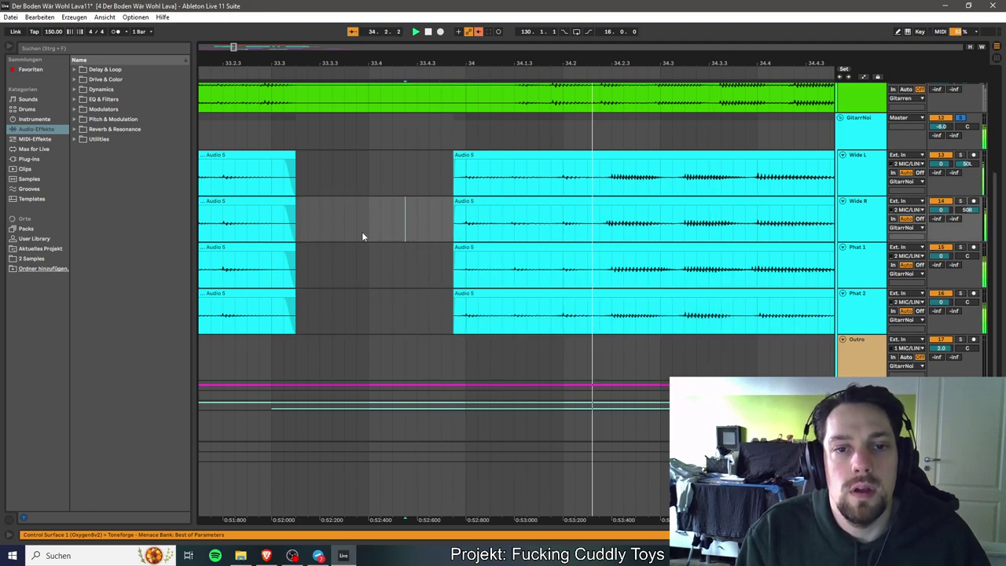
pyautogui.press('space')
pyautogui.press('space')
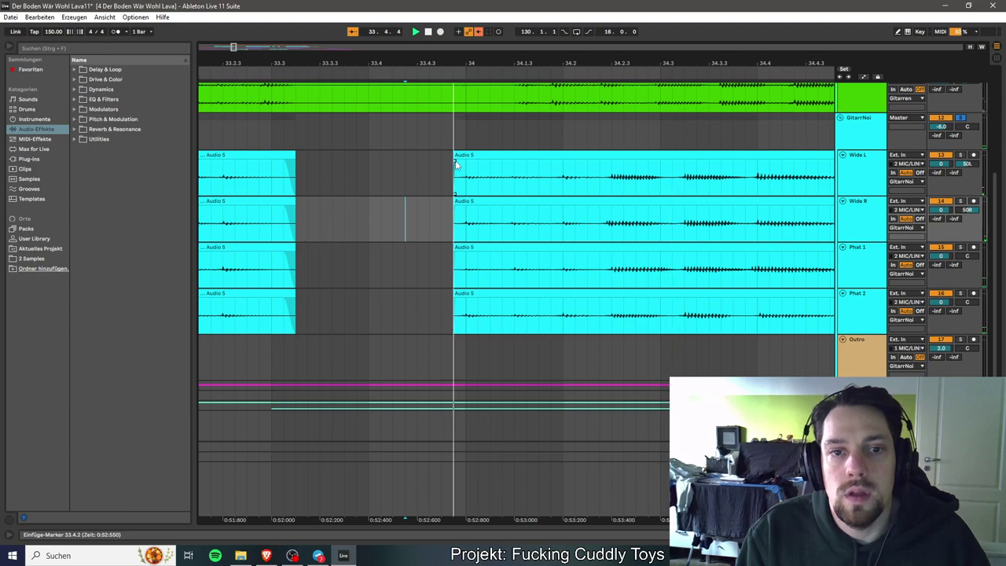
pyautogui.press('Up')
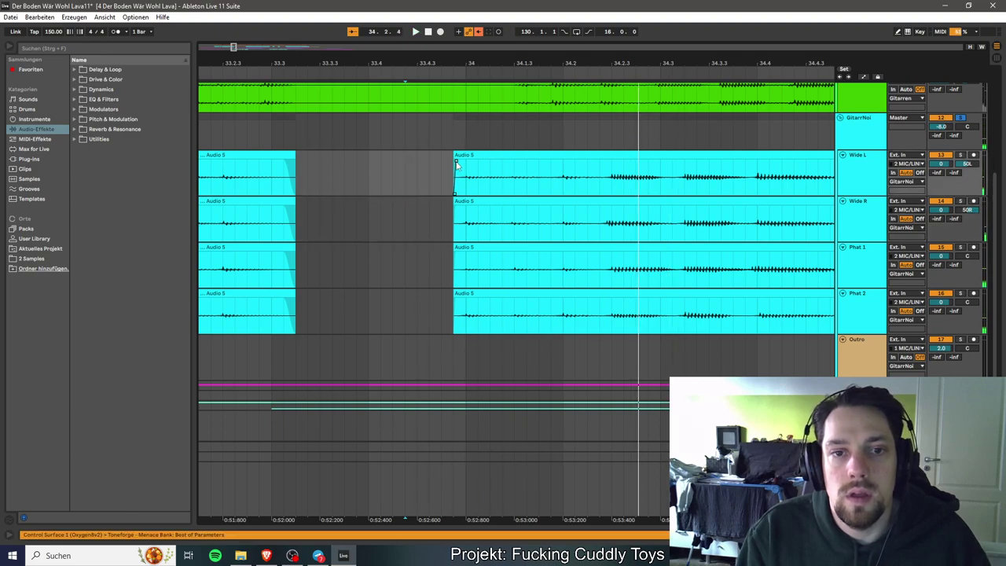
# Add short fade-ins to the Wide R, Phat 1 and Phat 2 clips starting at 33.4.4.
pyautogui.press('Down')
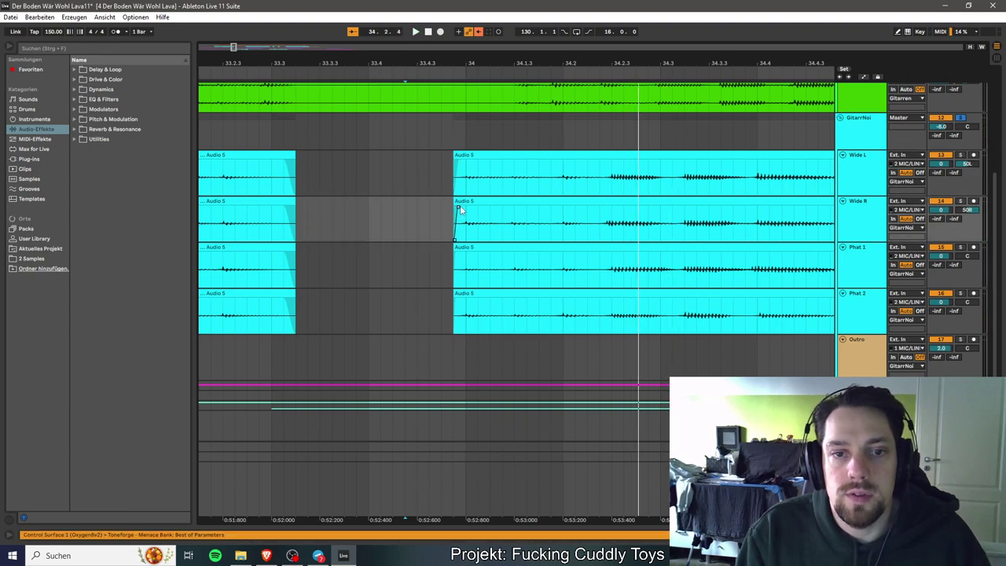
pyautogui.press('Down')
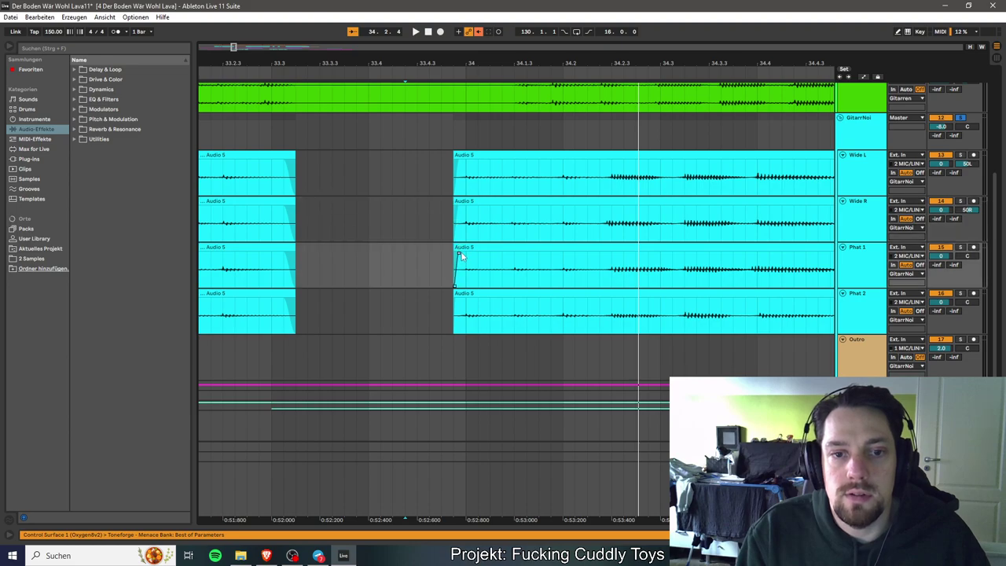
pyautogui.press('Down')
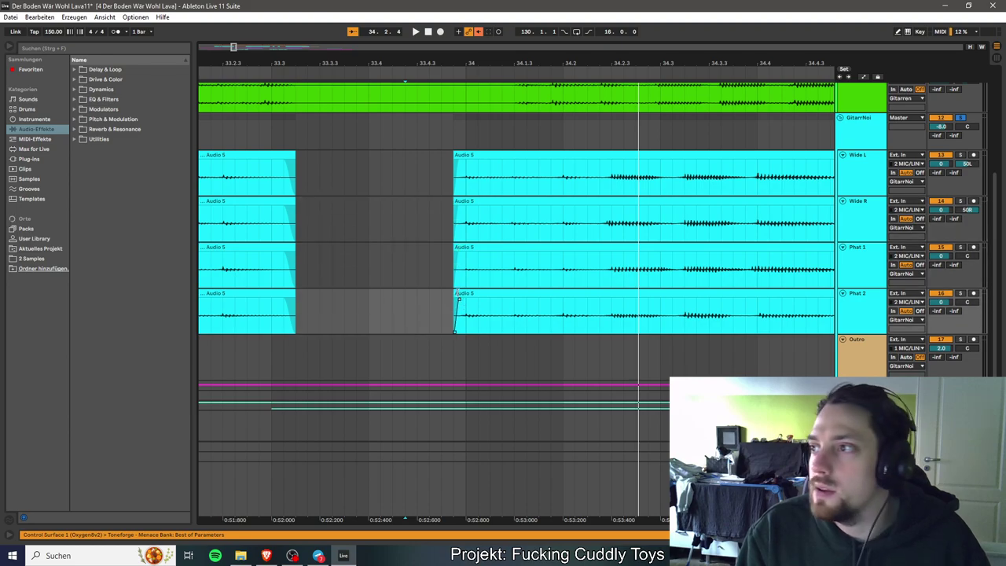
# Play the guitars across the faded edit from 33.4.1 and save the set.
pyautogui.click(381, 209)
pyautogui.press('space')
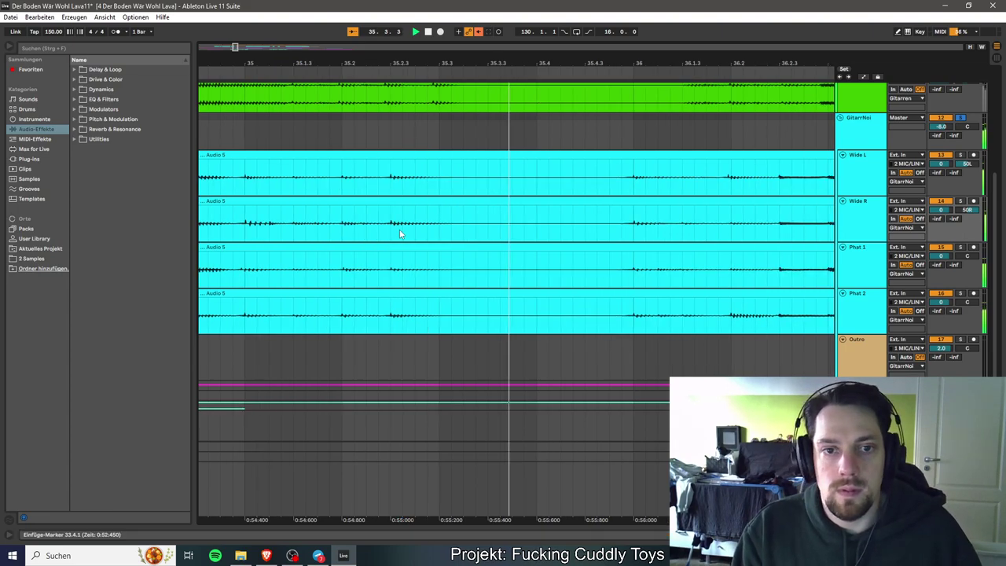
pyautogui.moveTo(234, 47); pyautogui.dragTo(234, 47)
pyautogui.hotkey('ctrl', 's')
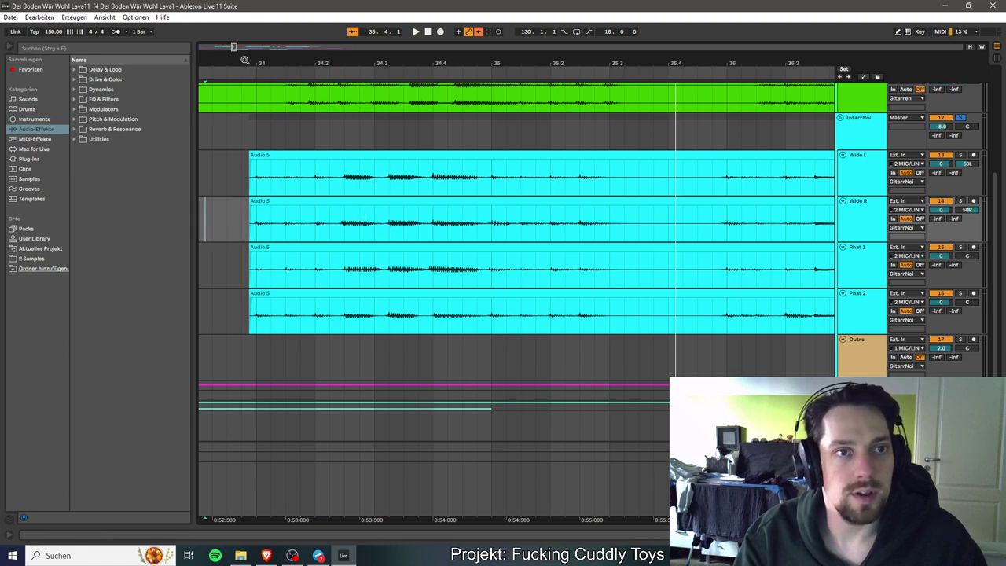
# Play the guitars repeatedly from 35.3.1 to examine where the notes before the next pause ring out.
pyautogui.click(607, 186)
pyautogui.press('space')
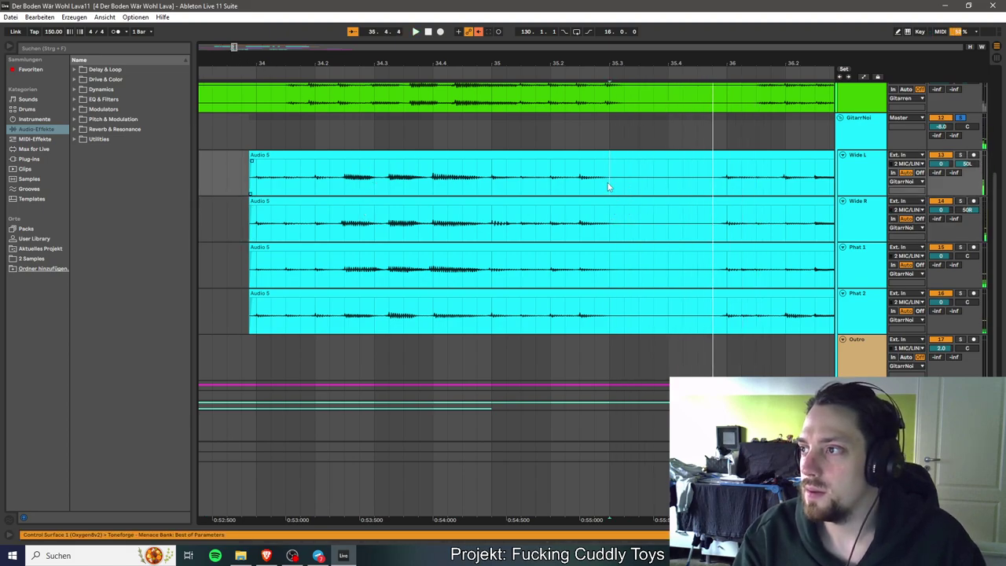
pyautogui.press('space')
pyautogui.press('space')
pyautogui.press('space')
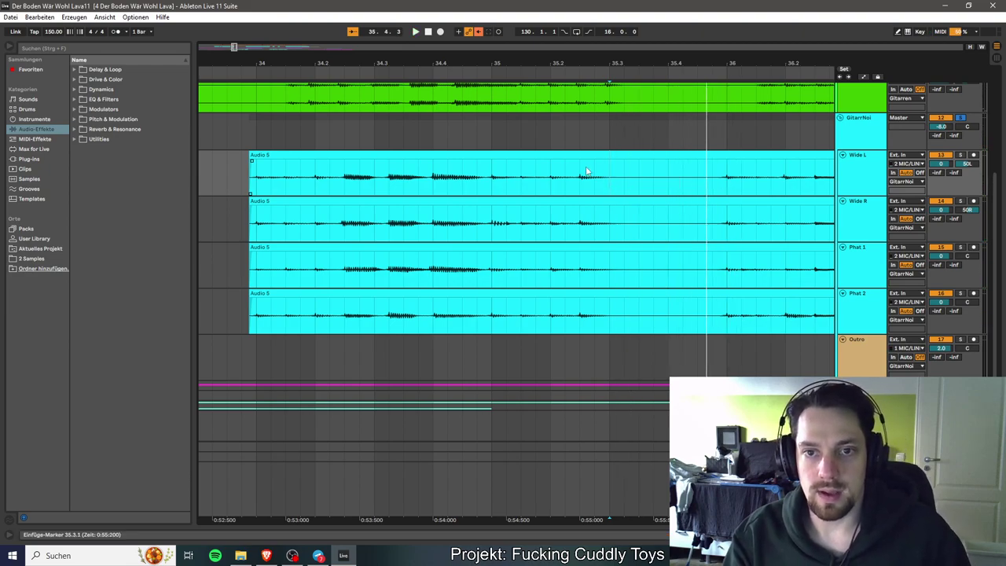
pyautogui.hscroll(2, 542, 161)
pyautogui.press('space')
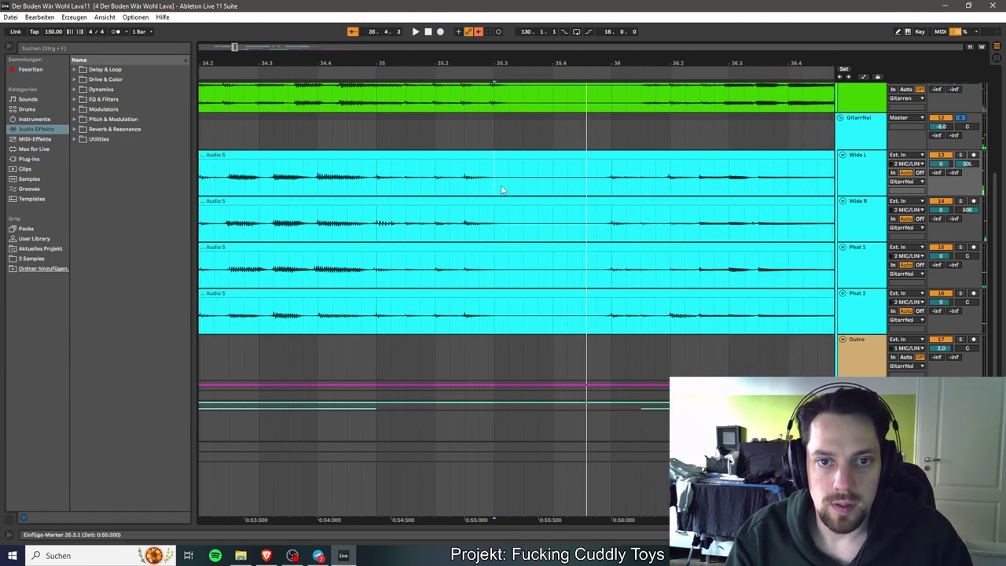
pyautogui.press('space')
pyautogui.press('space')
pyautogui.press('space')
pyautogui.press('space')
pyautogui.press('space')
pyautogui.press('space')
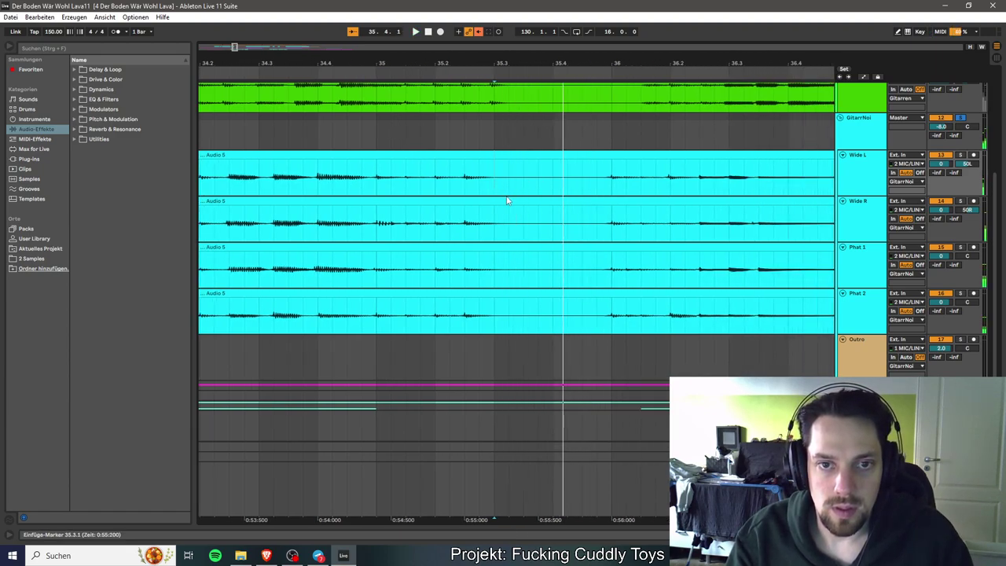
pyautogui.press('space')
pyautogui.press('space')
pyautogui.press('space')
pyautogui.press('space')
pyautogui.press('space')
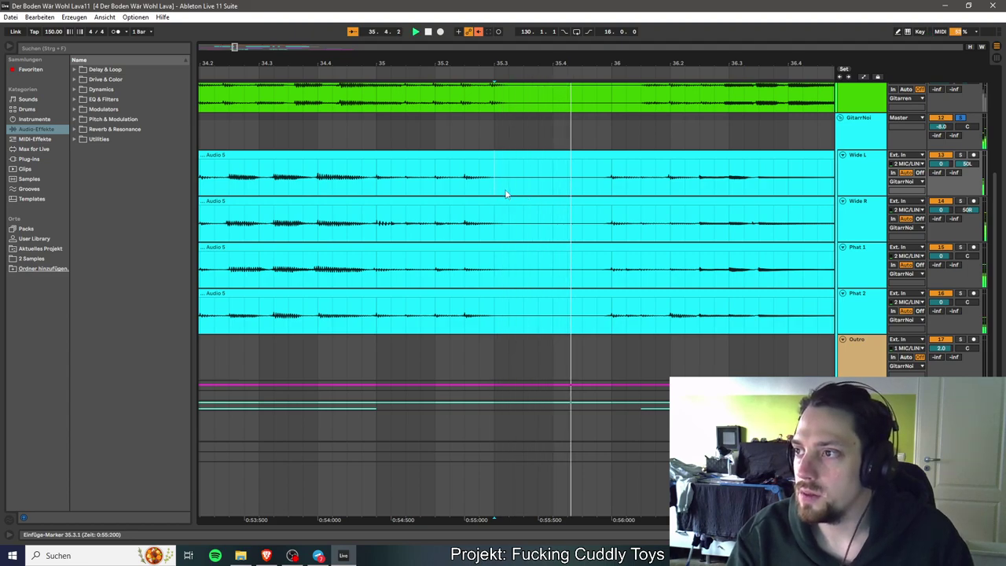
pyautogui.press('space')
pyautogui.press('space')
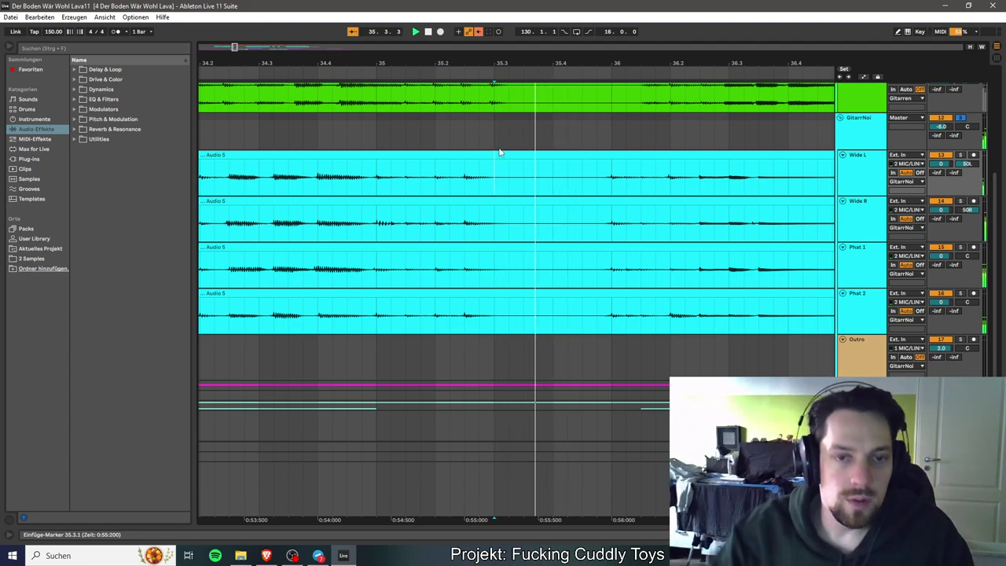
# Play from 35.3.2 and split the Wide L, Wide R, Phat 1 and Phat 2 clips at that position.
pyautogui.click(508, 190)
pyautogui.press('space')
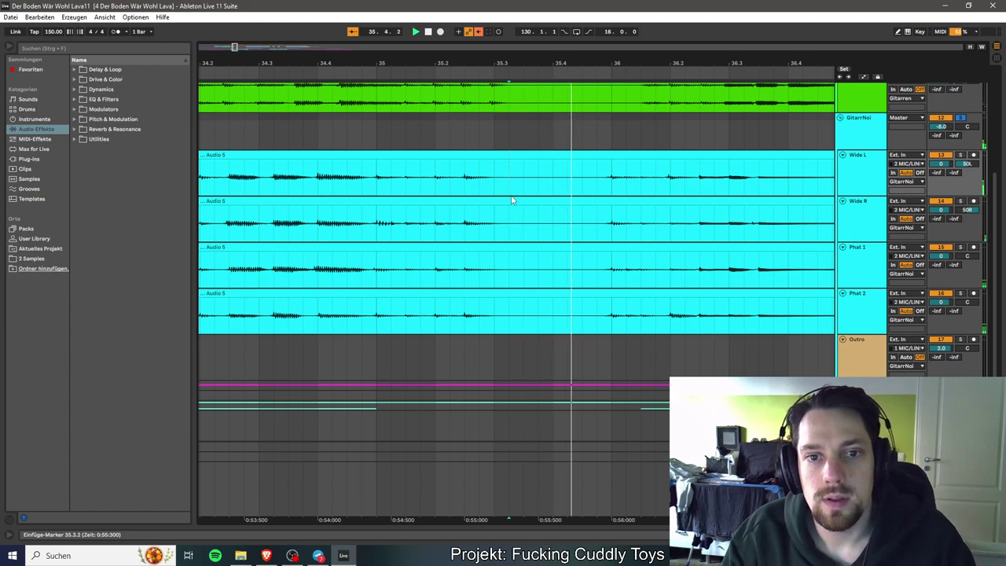
pyautogui.keyDown('shift'); pyautogui.click(511, 200); pyautogui.keyUp('shift')
pyautogui.press('space')
pyautogui.hotkey('ctrl', 'e')
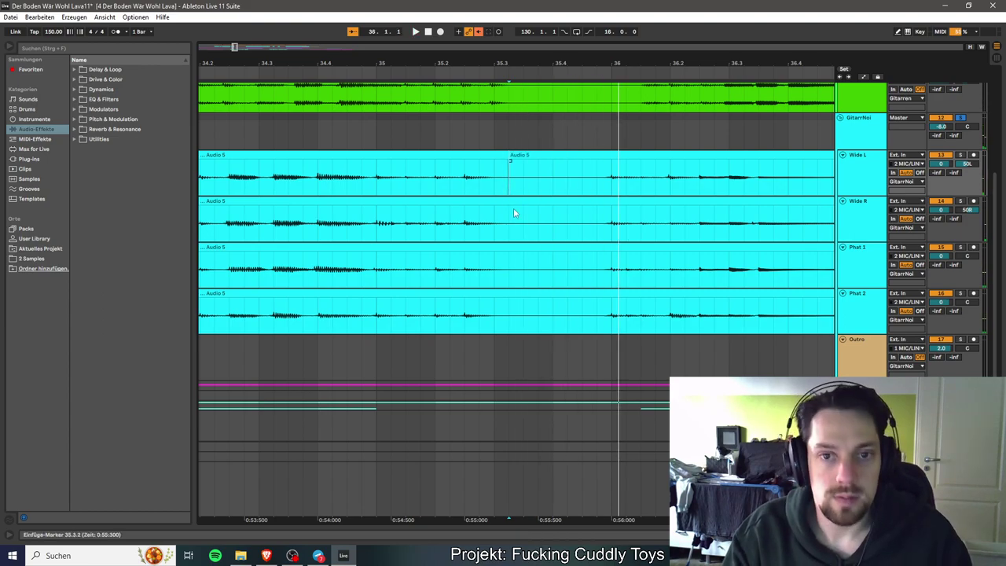
pyautogui.keyDown('shift'); pyautogui.click(508, 279); pyautogui.keyUp('shift')
pyautogui.hotkey('ctrl', 'e')
pyautogui.keyDown('shift'); pyautogui.click(511, 318); pyautogui.keyUp('shift')
pyautogui.hotkey('ctrl', 'e')
# Play up to the next guitar entry and split the four guitar clips again at 35.4.4.
pyautogui.press('space')
pyautogui.press('space')
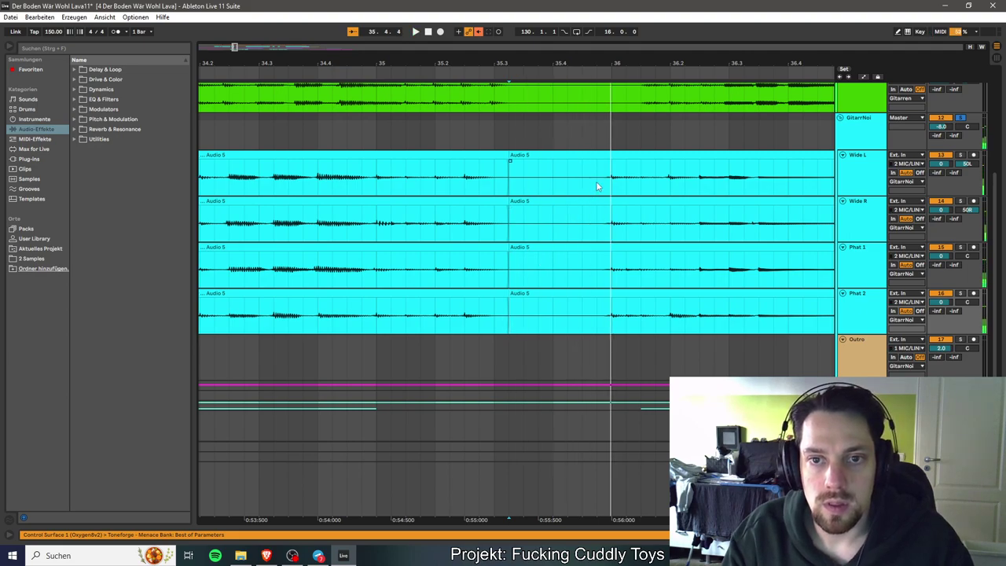
pyautogui.click(599, 189)
pyautogui.hotkey('ctrl', 'e')
pyautogui.keyDown('shift'); pyautogui.click(599, 222); pyautogui.keyUp('shift')
pyautogui.hotkey('ctrl', 'e')
pyautogui.keyDown('shift'); pyautogui.click(601, 276); pyautogui.keyUp('shift')
pyautogui.hotkey('ctrl', 'e')
pyautogui.keyDown('shift'); pyautogui.click(600, 323); pyautogui.keyUp('shift')
pyautogui.hotkey('ctrl', 'e')
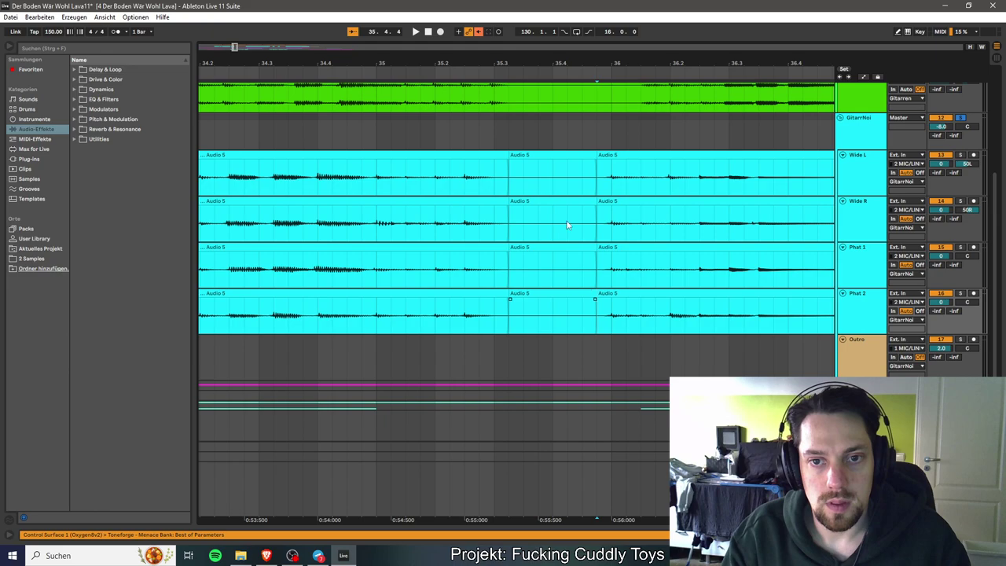
# Delete the segments between 35.3.2 and 35.4.4 on Wide L, Wide R, Phat 1 and Phat 2.
pyautogui.click(568, 161)
pyautogui.press('Delete')
pyautogui.click(567, 205)
pyautogui.press('Delete')
pyautogui.click(556, 253)
pyautogui.press('Delete')
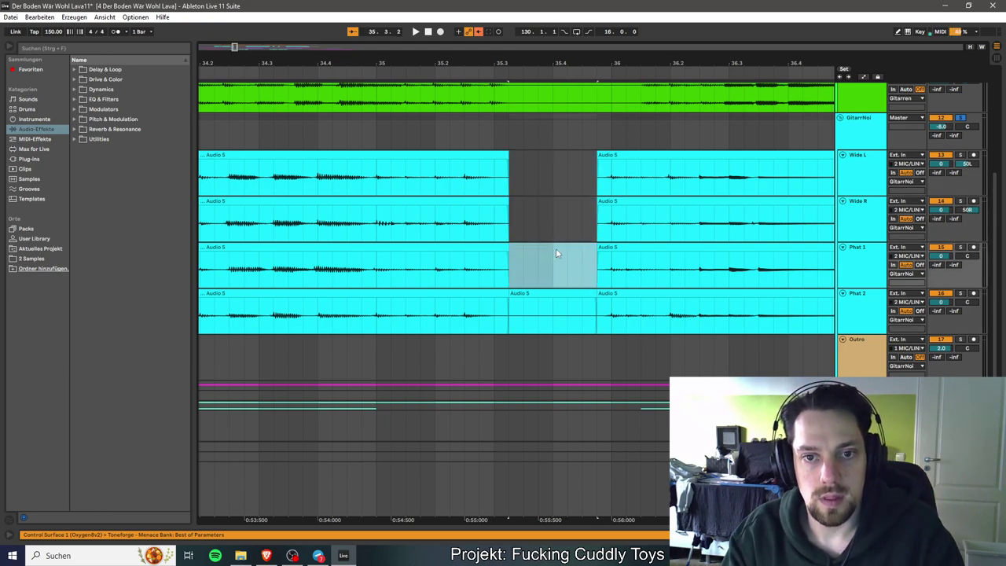
pyautogui.click(550, 295)
pyautogui.press('Delete')
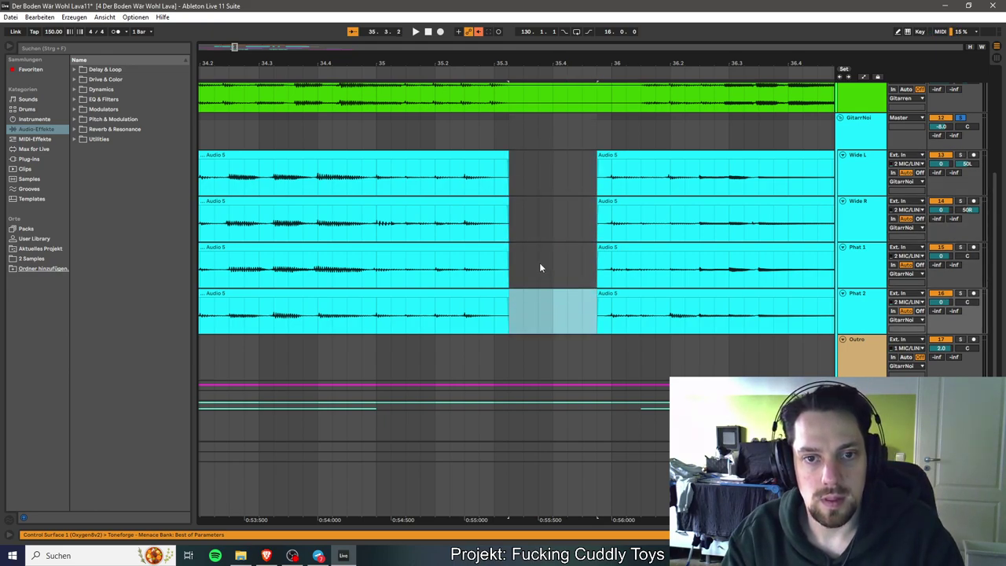
# Add short fade-outs to the four guitar clips ending at 35.3.2 and save the set.
pyautogui.click(504, 162)
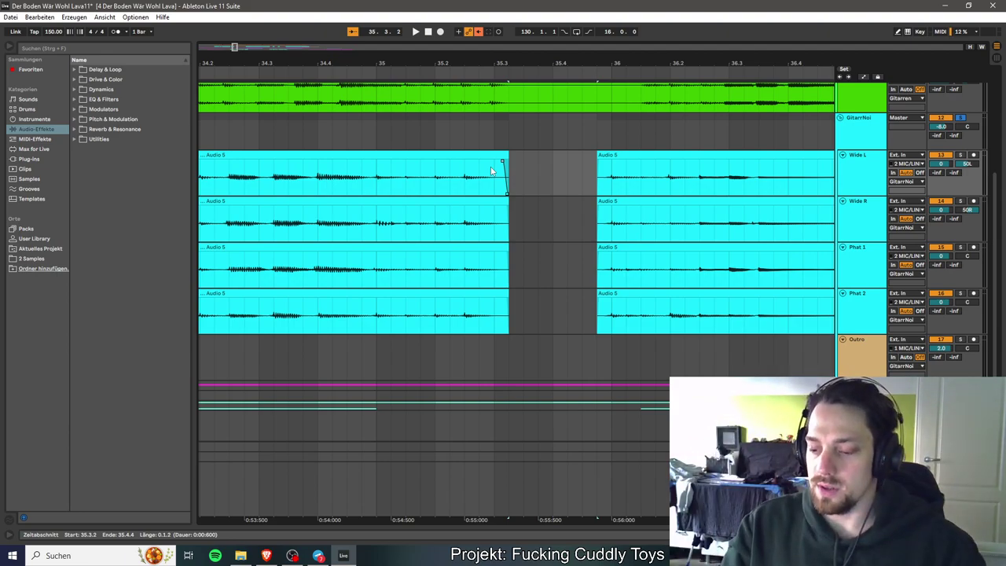
pyautogui.hotkey('alt', 'Tab')
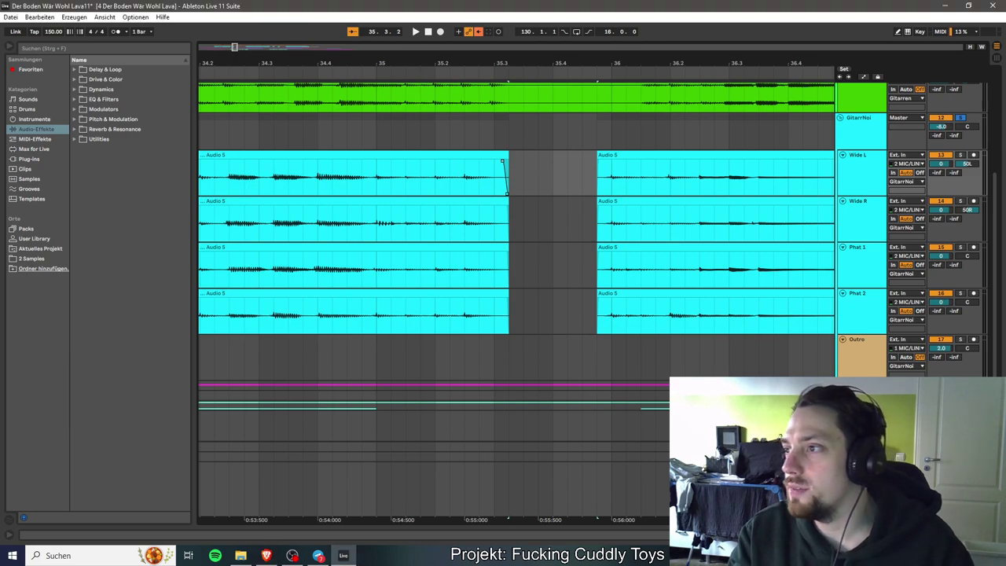
pyautogui.hotkey('alt', 'Tab')
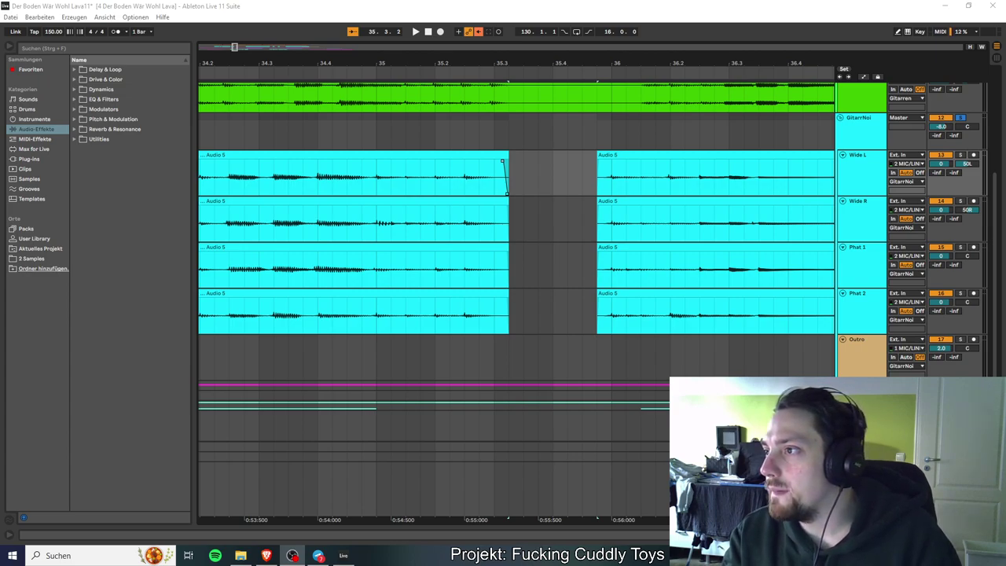
pyautogui.hotkey('alt', 'Tab')
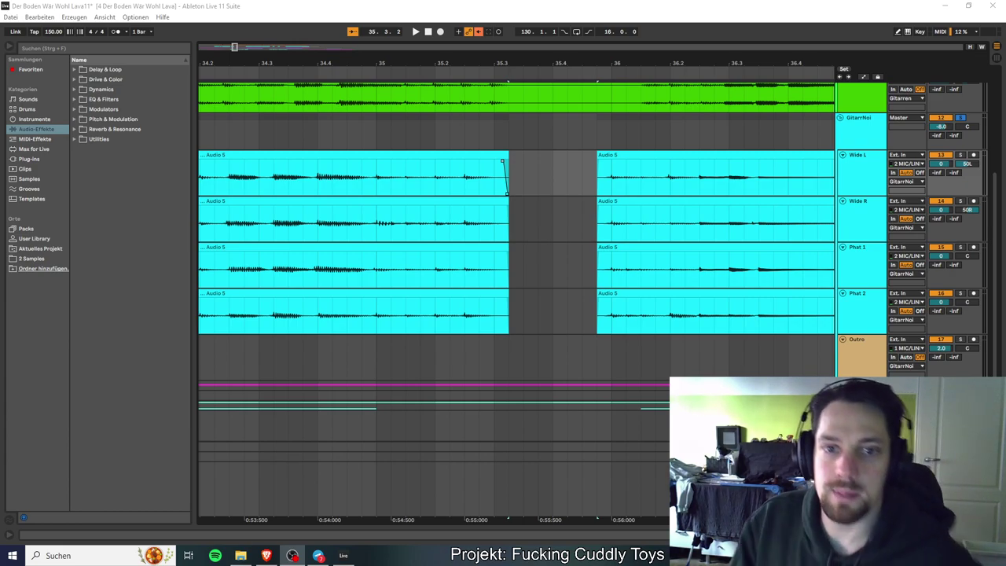
pyautogui.moveTo(507, 206); pyautogui.dragTo(502, 206)
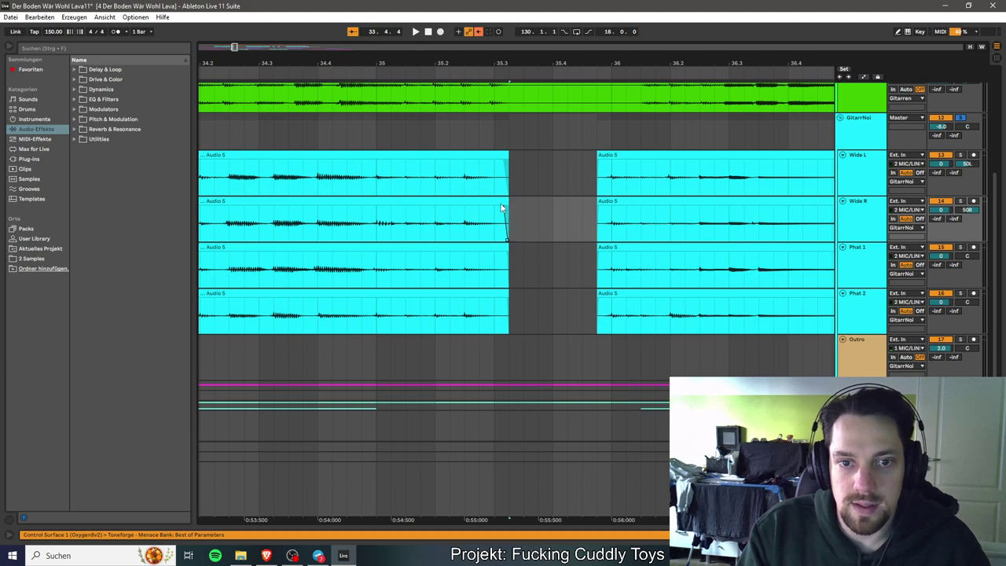
pyautogui.moveTo(506, 255); pyautogui.dragTo(503, 258)
pyautogui.click(506, 303)
pyautogui.moveTo(505, 303); pyautogui.dragTo(503, 300)
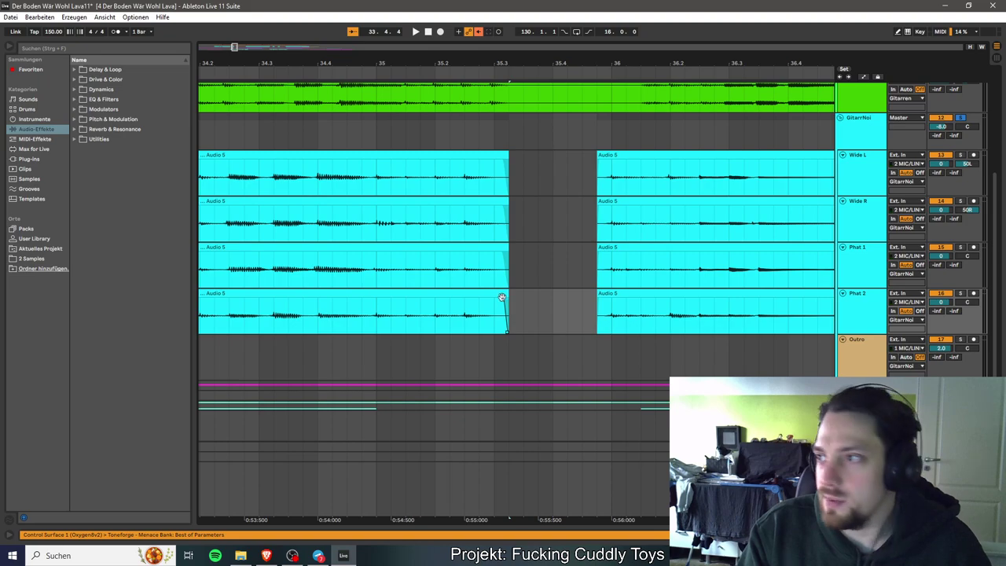
pyautogui.click(554, 313)
pyautogui.hotkey('ctrl', 's')
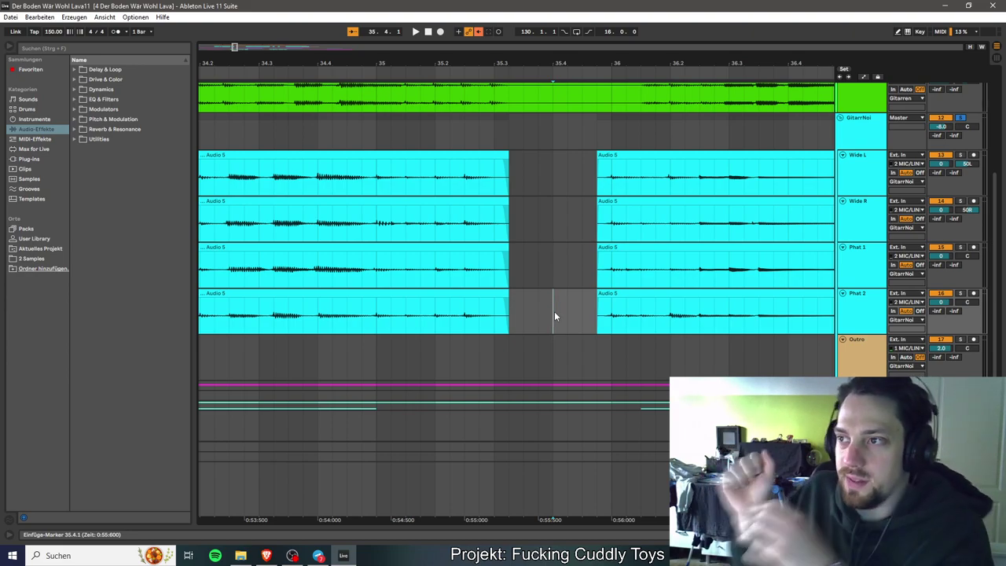
# Add short fade-ins to the four guitar clips starting at 35.4.4 and save the set.
pyautogui.click(599, 162)
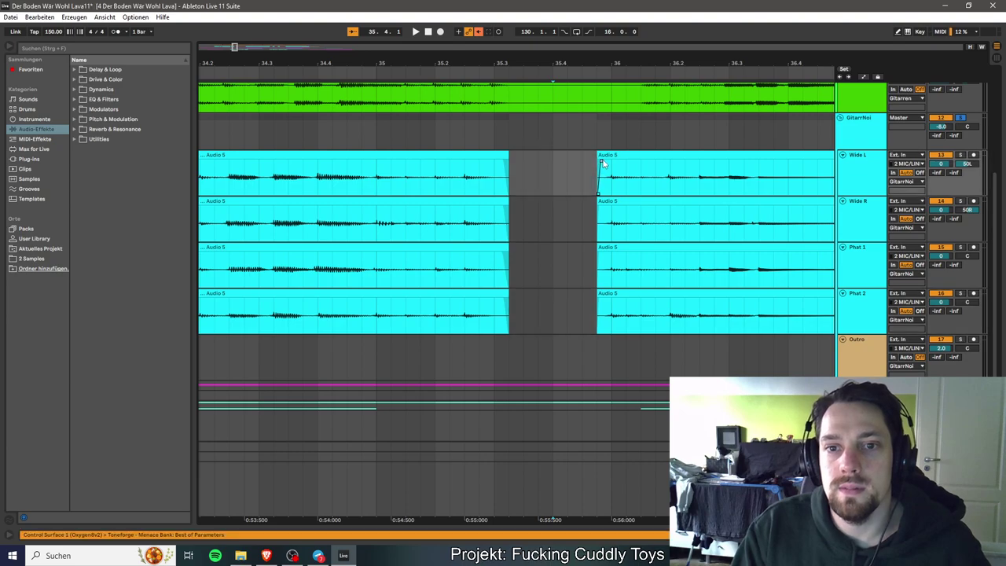
pyautogui.click(601, 212)
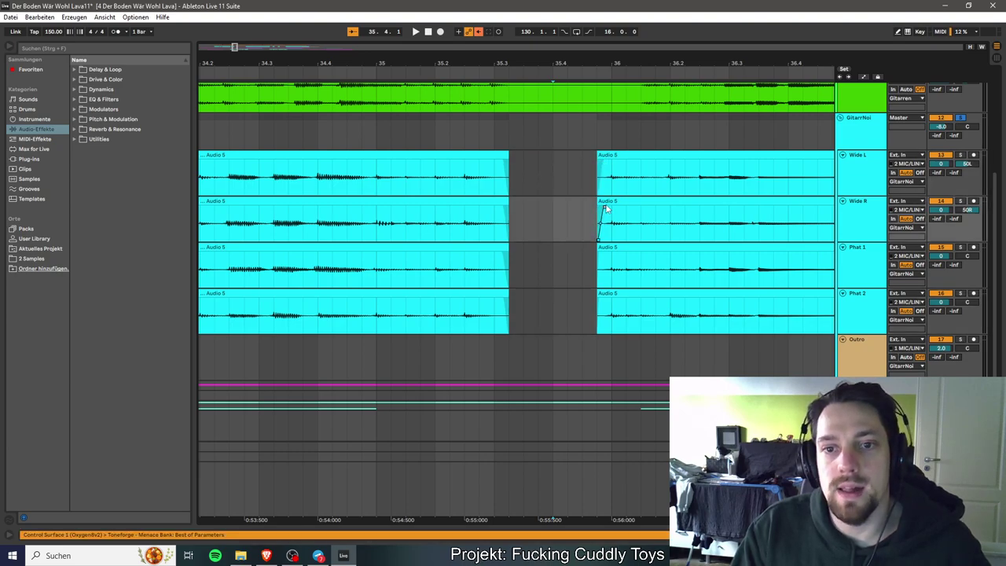
pyautogui.click(600, 256)
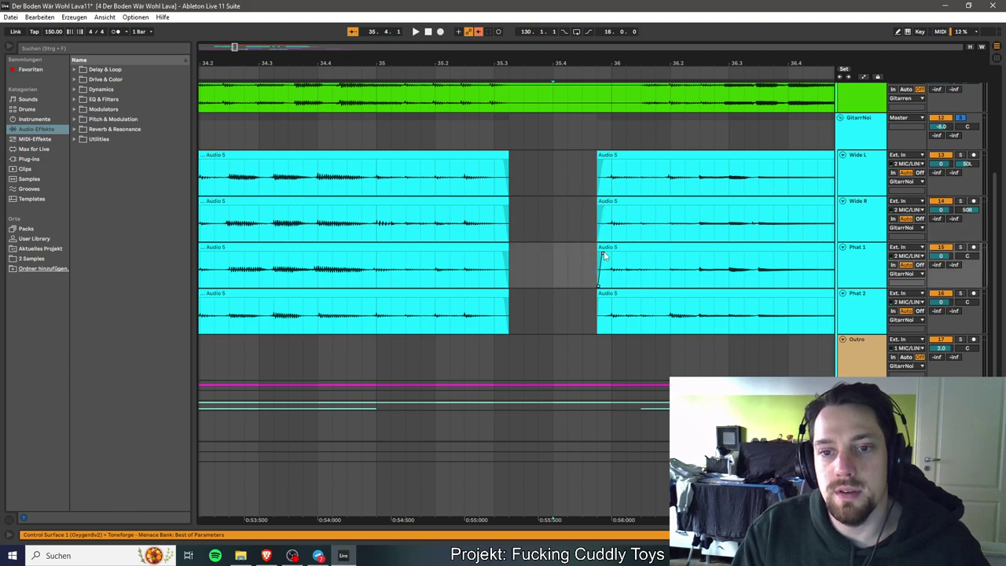
pyautogui.click(601, 303)
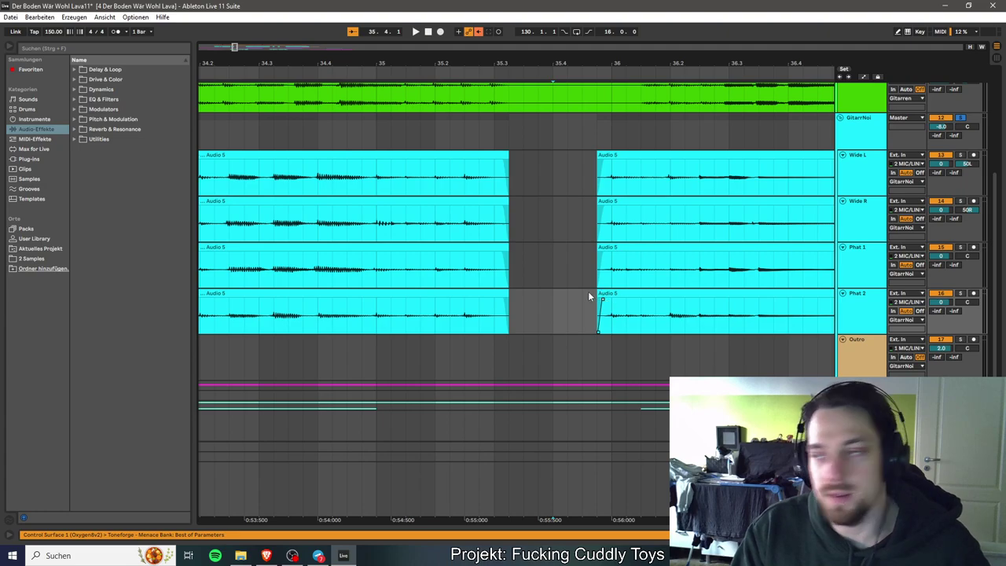
pyautogui.hotkey('ctrl', 's')
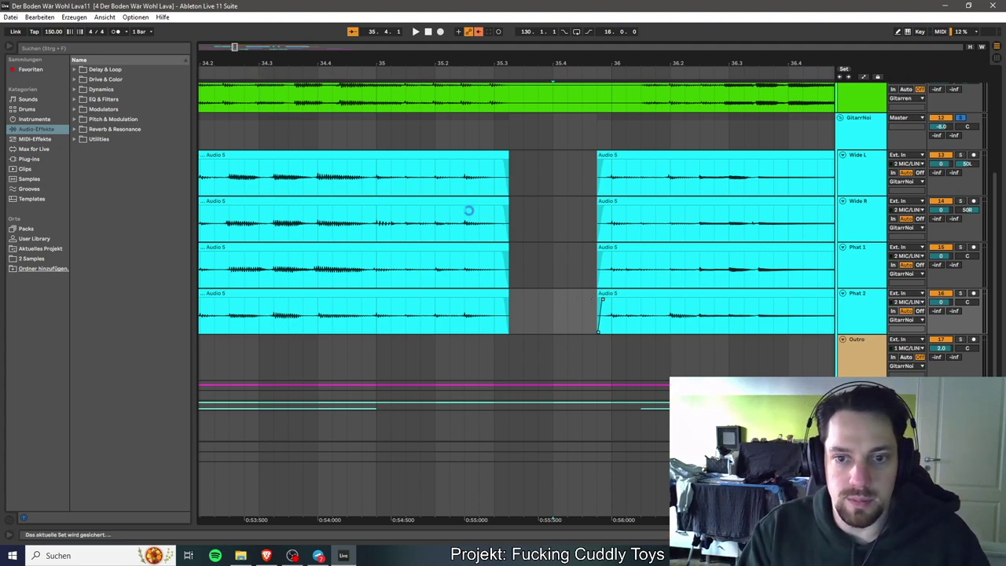
# Play the last four guitar clips from 35.4.4 to check their start and ending.
pyautogui.hscroll(3, 550, 249)
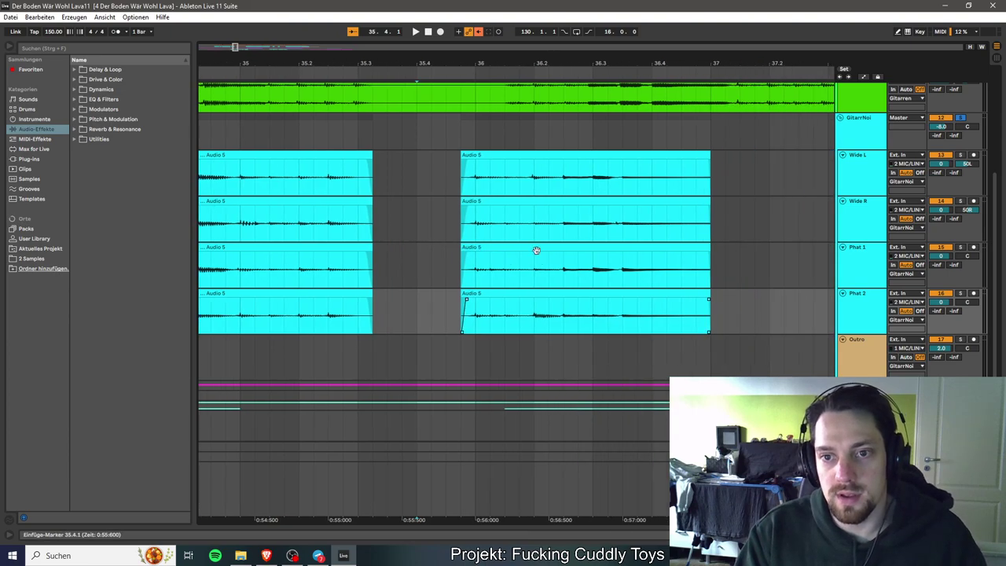
pyautogui.click(461, 204)
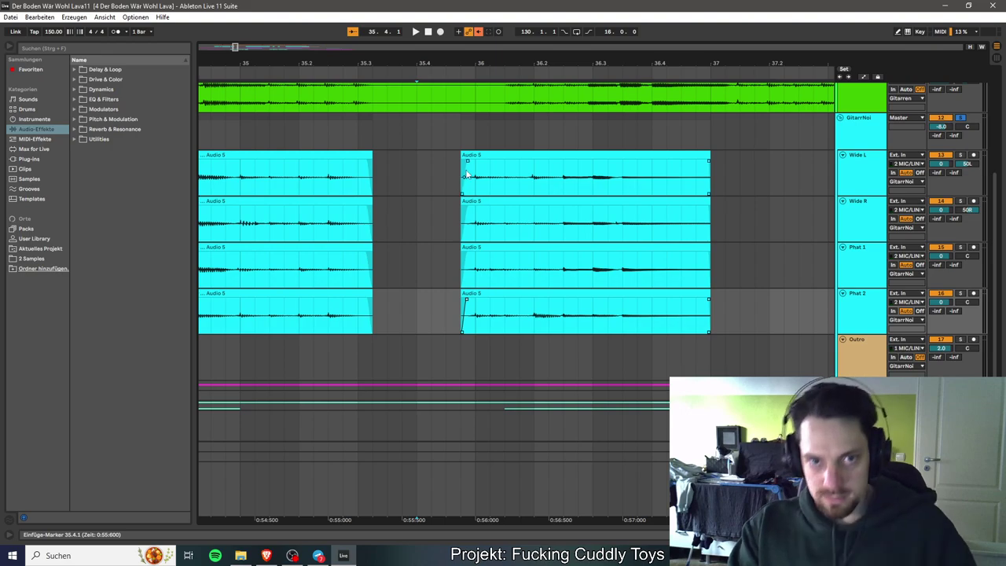
pyautogui.click(462, 183)
pyautogui.press('space')
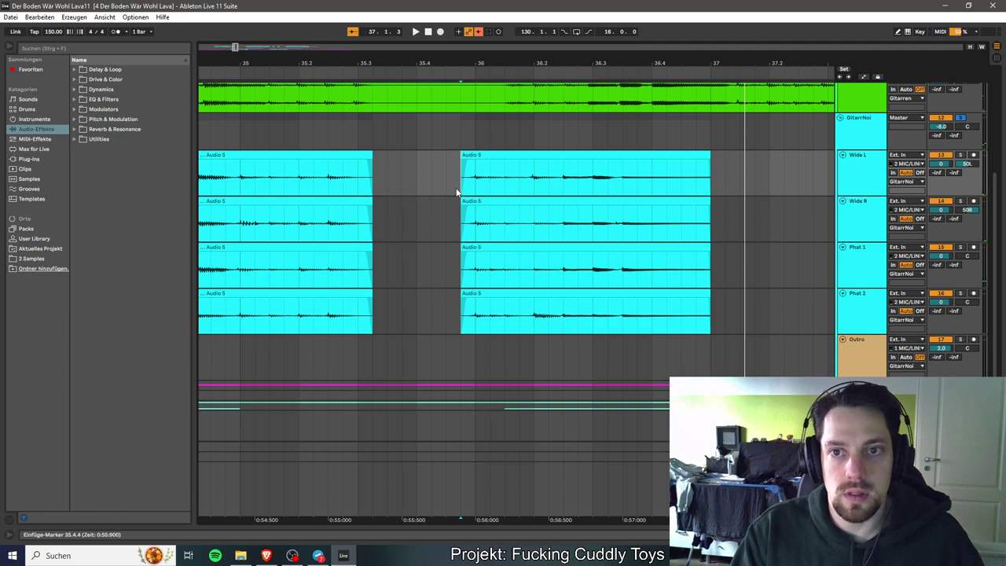
# Unsolo and deactivate the GitarrNoi group, and play the arrangement without it.
pyautogui.hscroll(3, 464, 196)
pyautogui.scroll(2, 482, 209)
pyautogui.scroll(-1, 481, 210)
pyautogui.scroll(-1, 477, 225)
pyautogui.scroll(2, 477, 225)
pyautogui.hscroll(3, 477, 225)
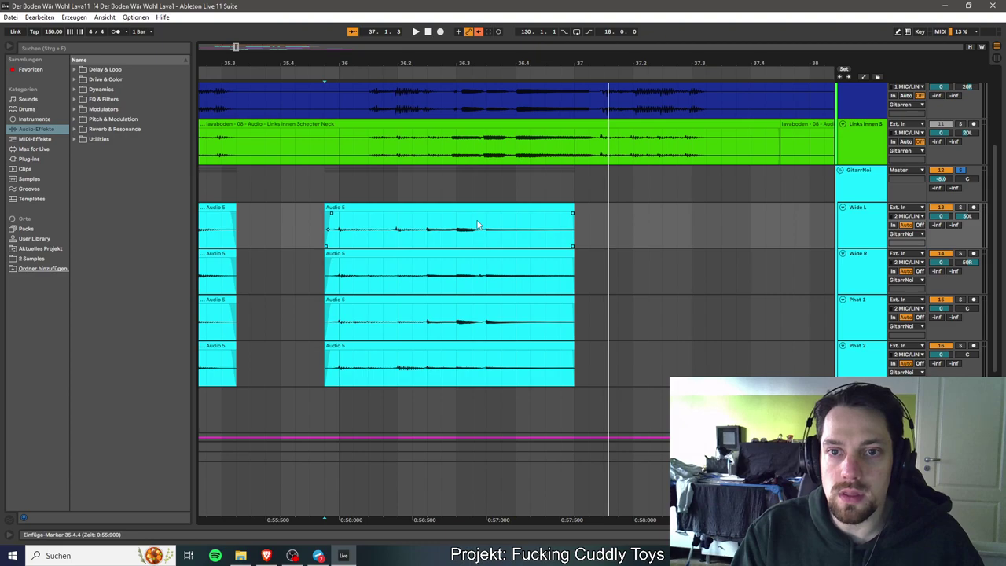
pyautogui.hscroll(3, 477, 225)
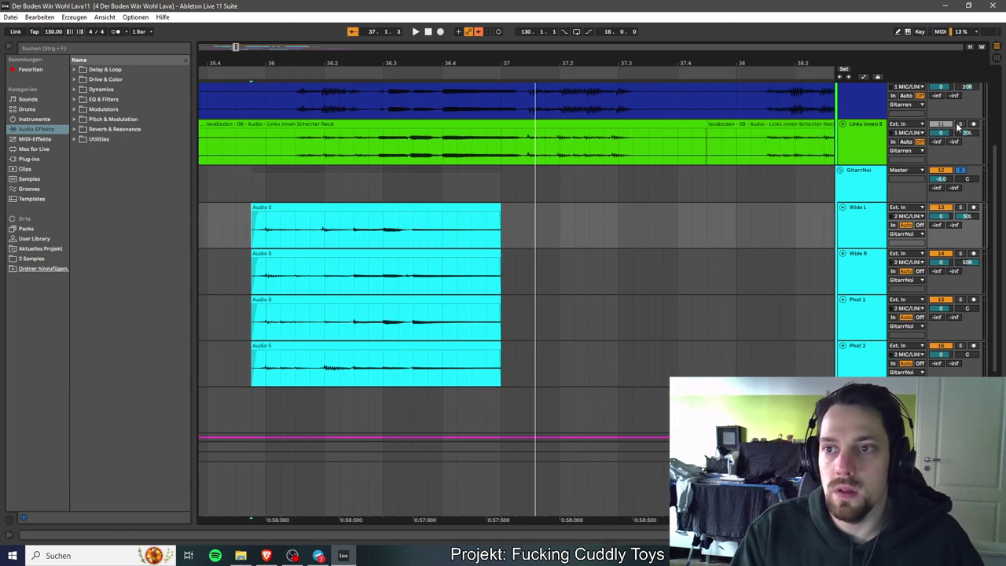
pyautogui.click(947, 171)
pyautogui.press('space')
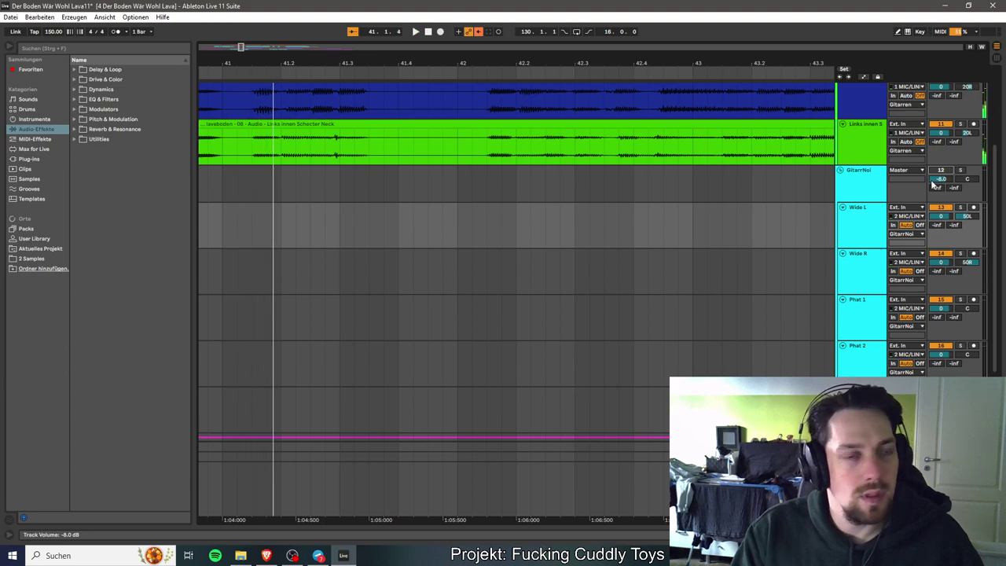
# Play the arrangement from bar 37 and from 36.2.3 with the GitarrNoi group still deactivated.
pyautogui.hscroll(-5, 375, 277)
pyautogui.hscroll(-8, 373, 273)
pyautogui.hscroll(-8, 367, 260)
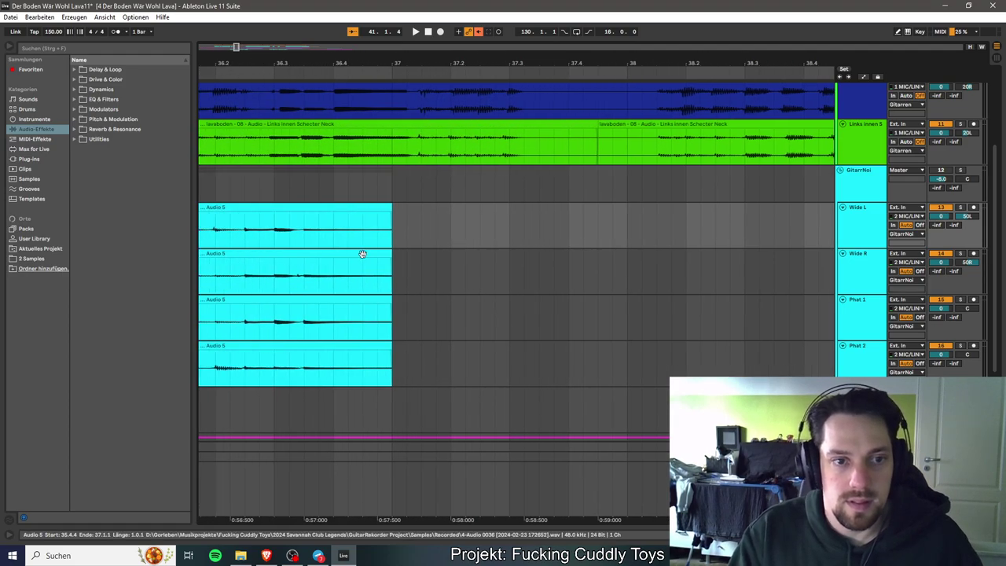
pyautogui.hscroll(-3, 363, 252)
pyautogui.click(494, 163)
pyautogui.press('space')
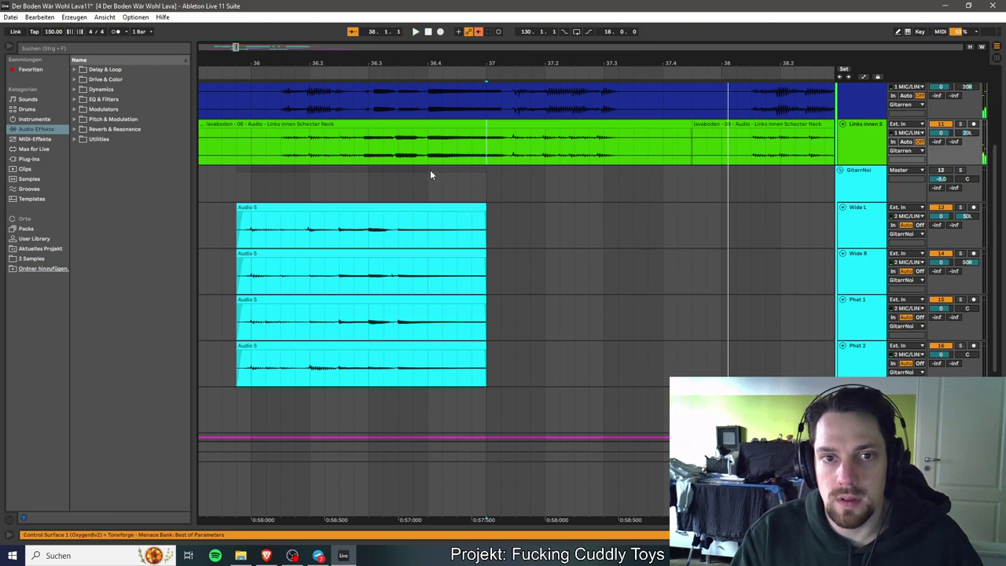
pyautogui.click(342, 156)
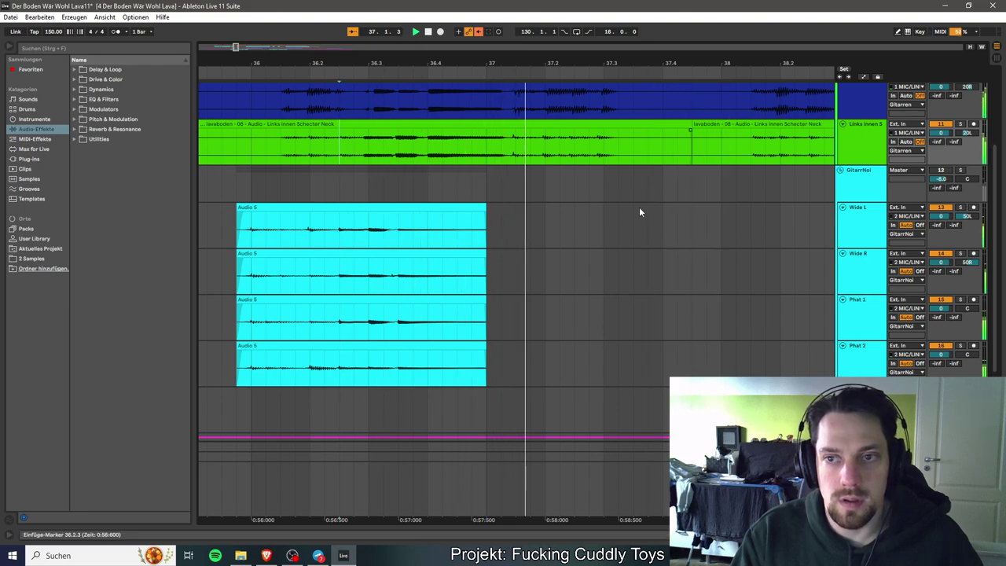
# Reactivate and solo the GitarrNoi group, and play its last clips around bar 36.
pyautogui.click(941, 171)
pyautogui.press('space')
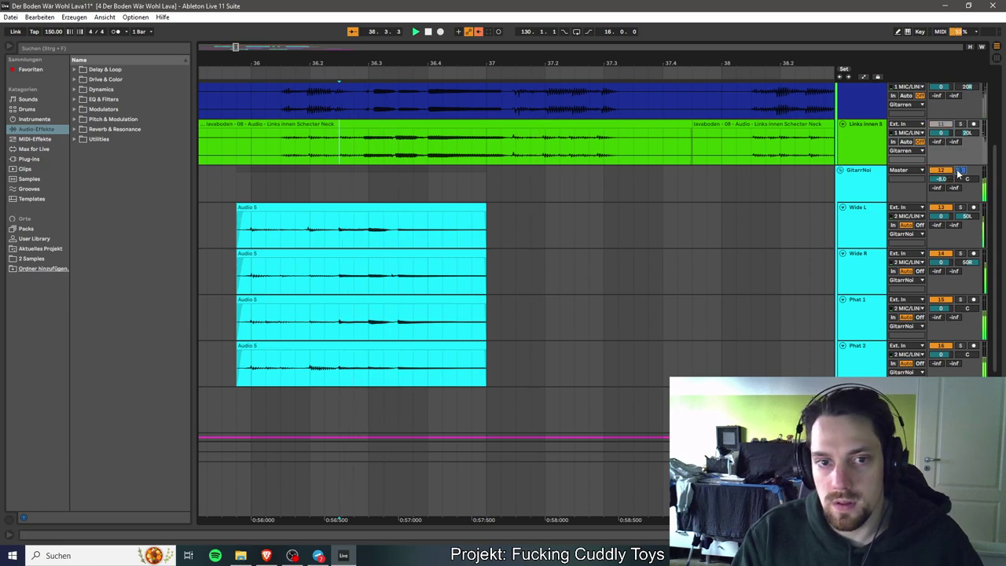
pyautogui.press('space')
pyautogui.click(960, 171)
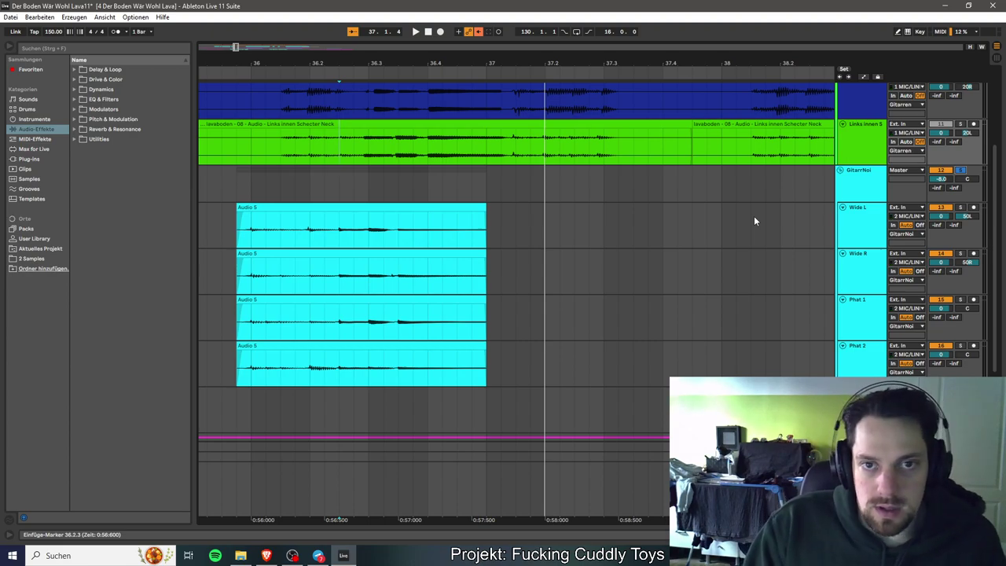
# Copy the edited clips of bars 33 to 36 on all four GitarrNoi tracks to 38.1.1.
pyautogui.moveTo(238, 48); pyautogui.dragTo(238, 47)
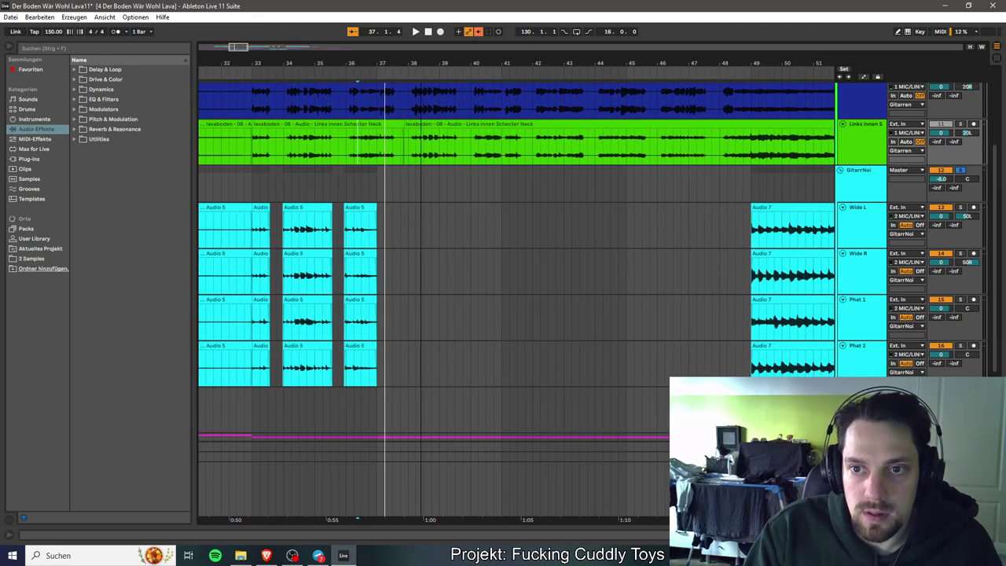
pyautogui.click(260, 208)
pyautogui.keyDown('shift'); pyautogui.click(358, 345); pyautogui.keyUp('shift')
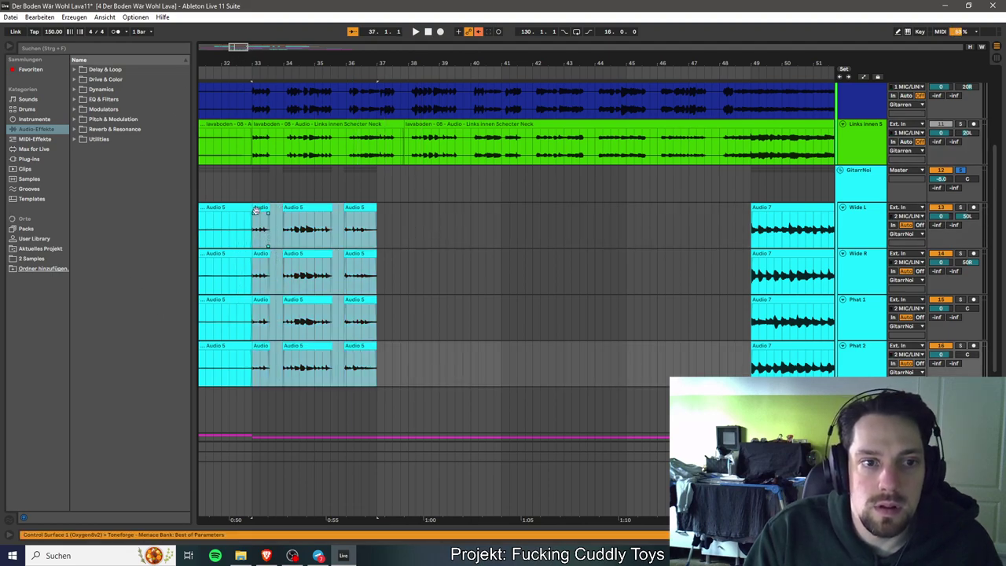
pyautogui.moveTo(260, 207); pyautogui.dragTo(416, 212)
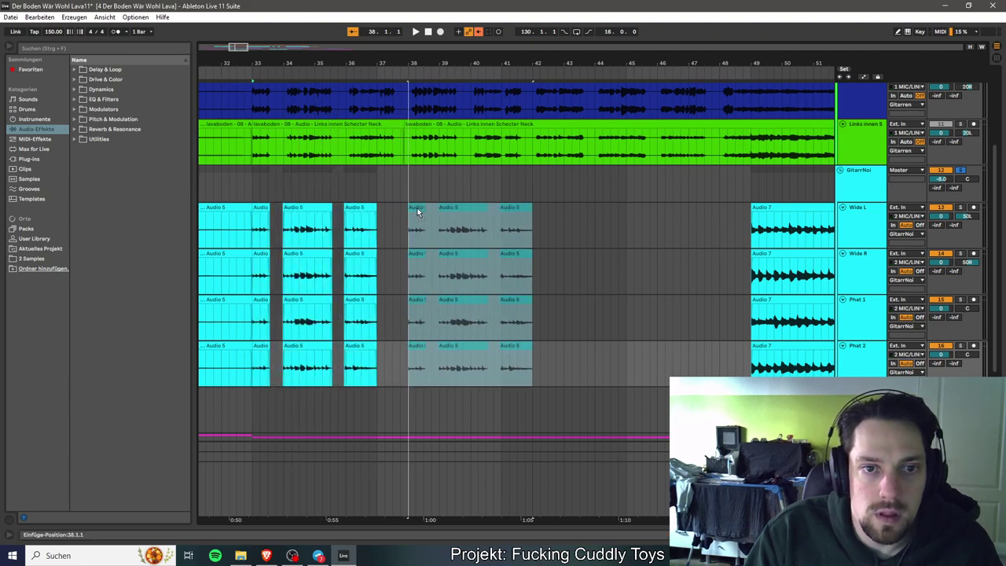
pyautogui.press('Right')
pyautogui.press('Left')
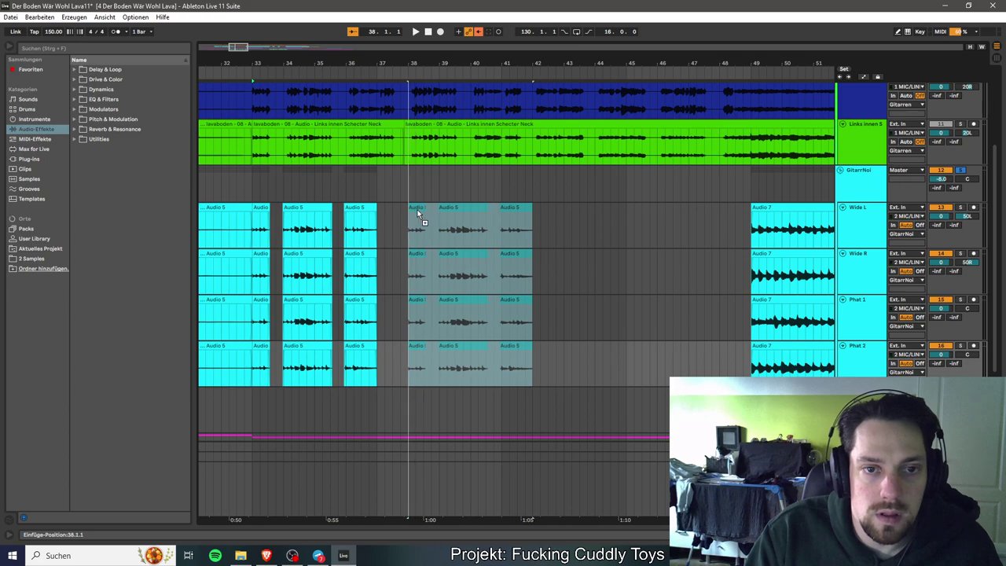
pyautogui.click(416, 208)
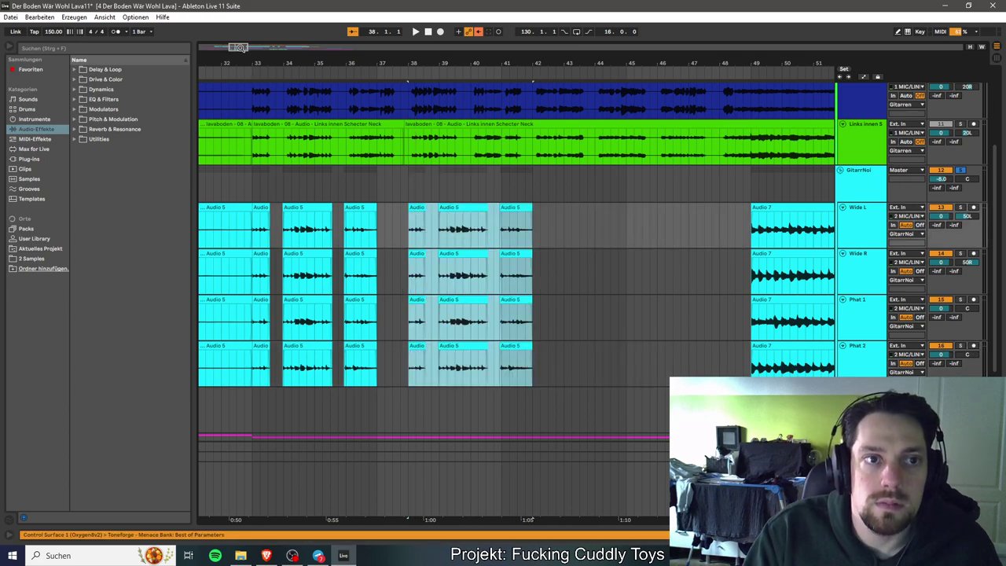
# Shift the copied guitar clips slightly so they start at 38.1.3.
pyautogui.press('+')
pyautogui.press('+')
pyautogui.press('+')
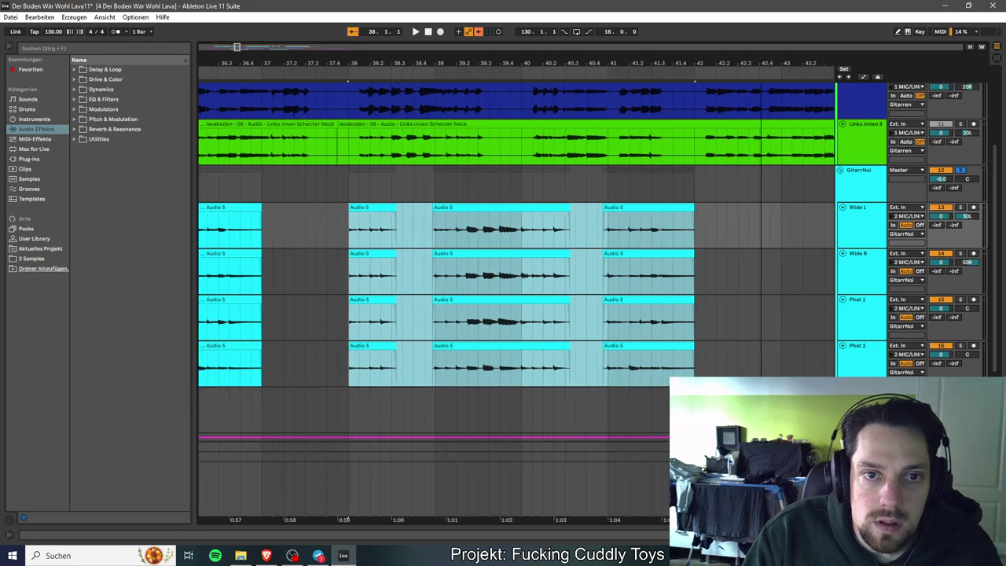
pyautogui.moveTo(360, 206); pyautogui.dragTo(372, 213)
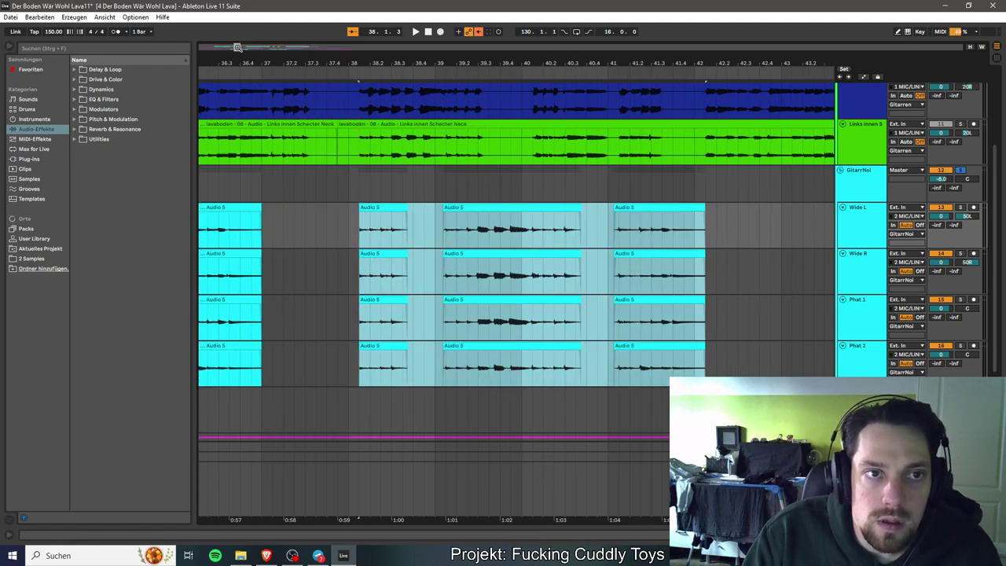
# Extend the start of the first copied clip on all four guitar tracks back to 38.1.1 and save the set.
pyautogui.press('-')
pyautogui.moveTo(237, 48); pyautogui.dragTo(236, 53)
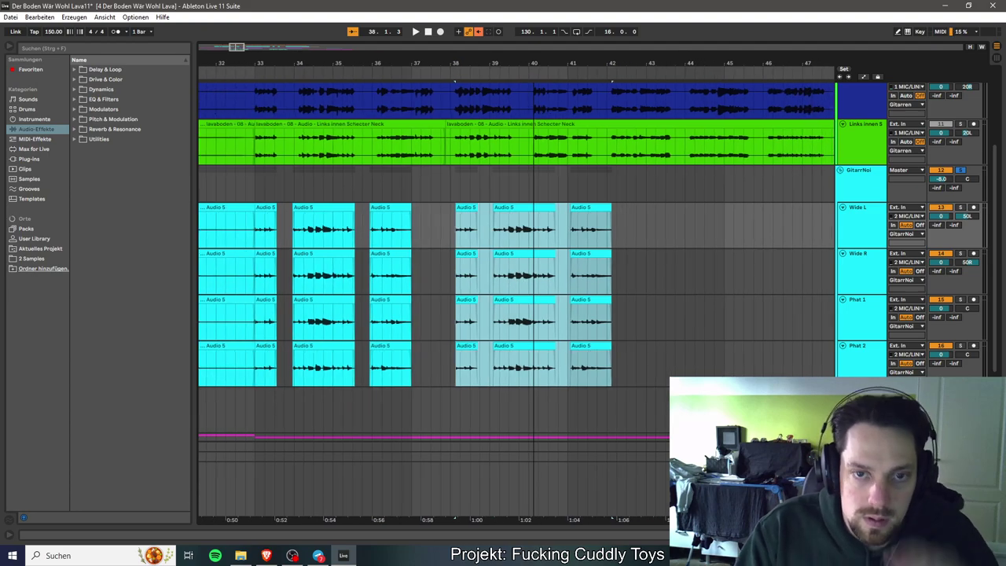
pyautogui.click(456, 206)
pyautogui.moveTo(455, 206); pyautogui.dragTo(446, 218)
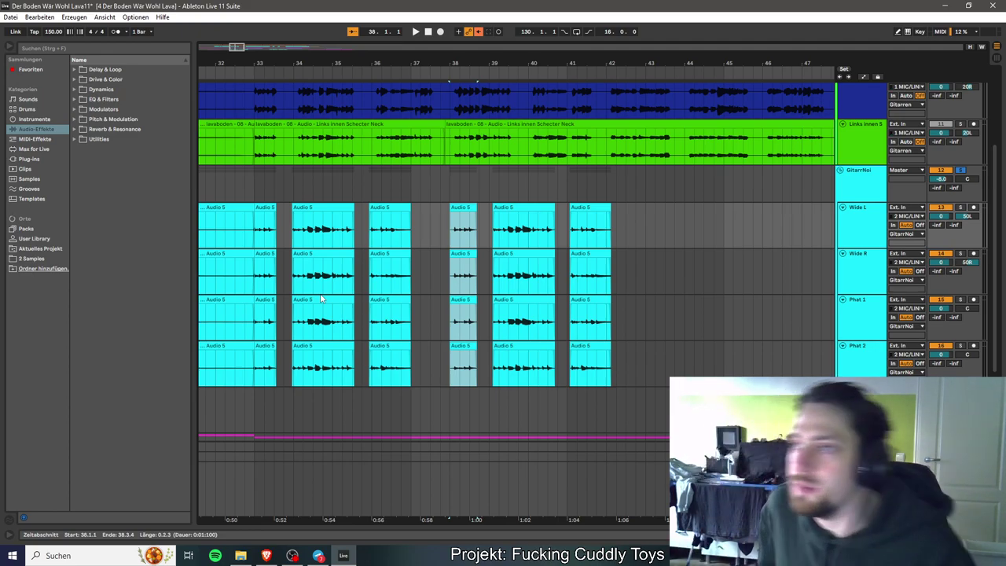
pyautogui.hotkey('ctrl', 's')
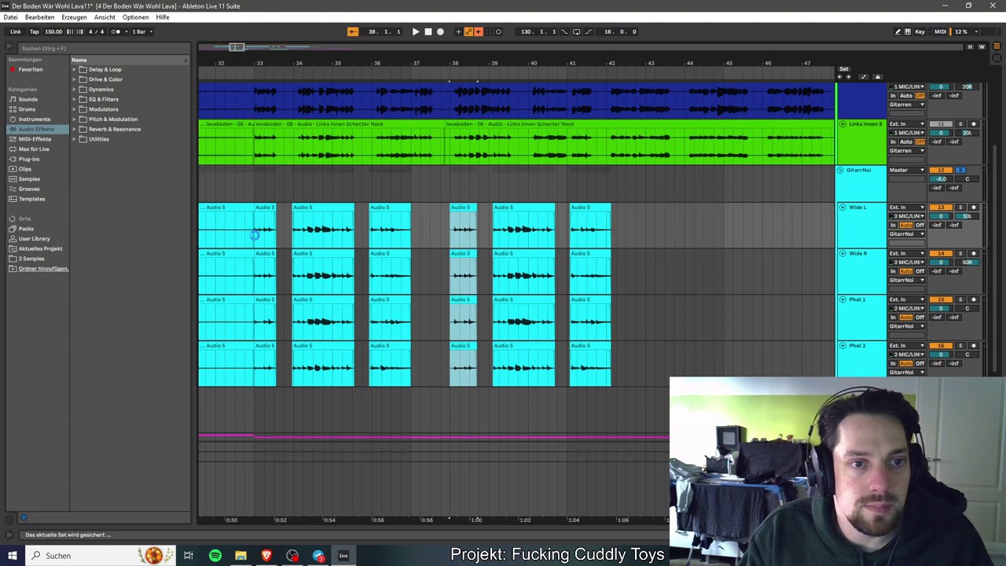
# Play the soloed guitars from bar 32 and trim the start of the first four copied clips to 38.1.3.
pyautogui.click(219, 233)
pyautogui.press('space')
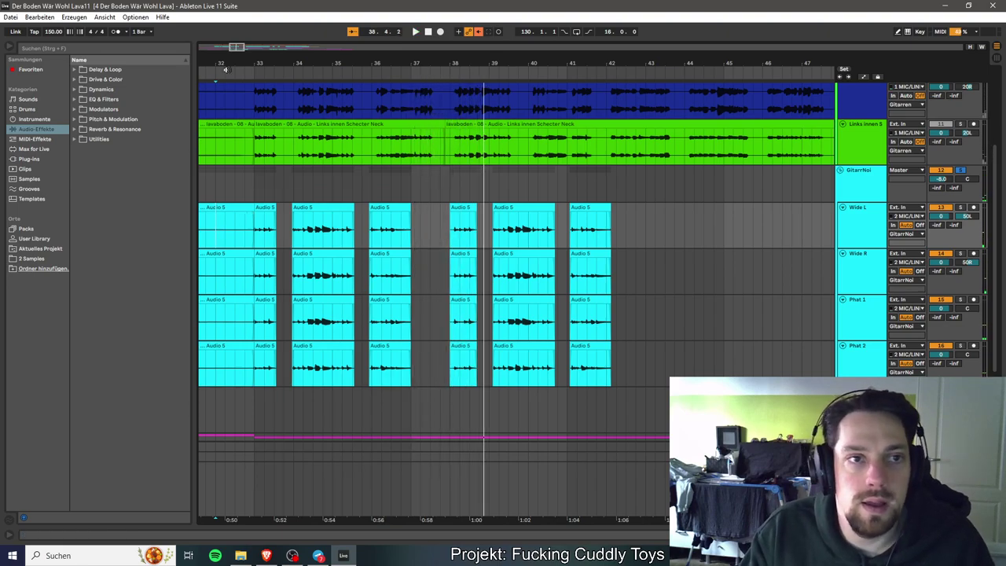
pyautogui.press('+')
pyautogui.press('+')
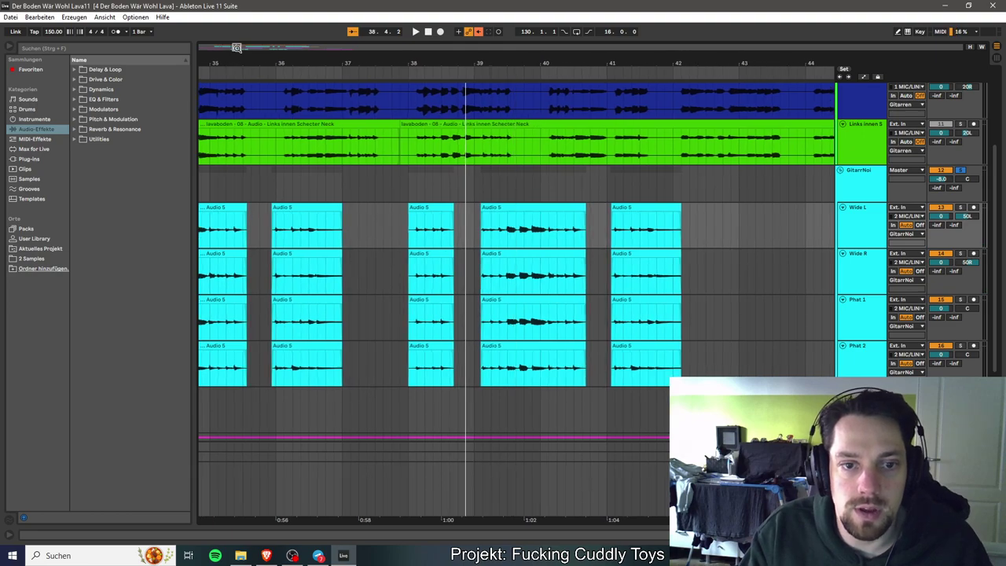
pyautogui.moveTo(416, 207); pyautogui.dragTo(453, 384)
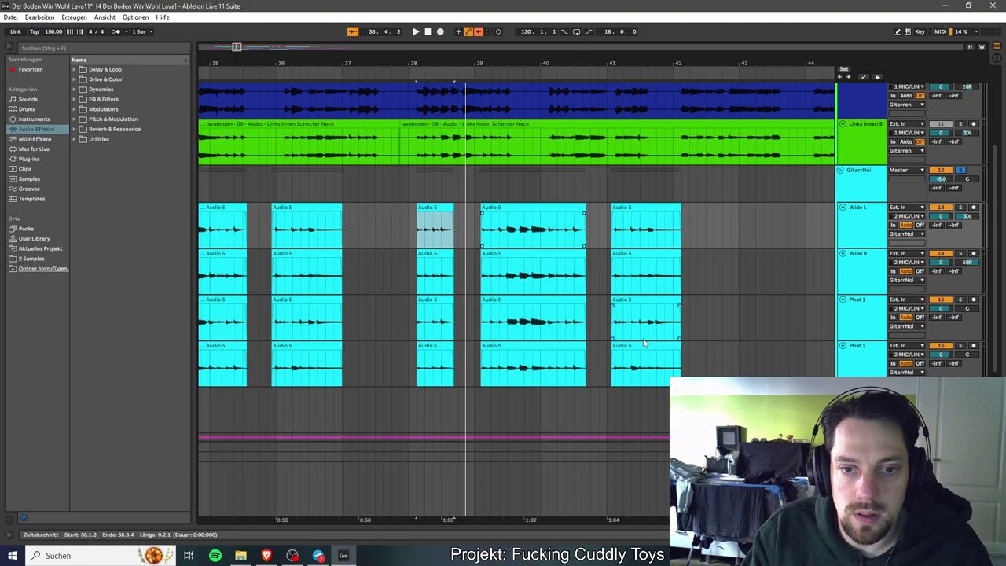
# Move all the copied guitar clips on the four tracks earlier so they start at 37.1.3.
pyautogui.hotkey('shift', 'Right')
pyautogui.hotkey('shift', 'Right')
pyautogui.hotkey('shift', 'Right')
pyautogui.hotkey('shift', 'Right')
pyautogui.moveTo(431, 207); pyautogui.dragTo(359, 212)
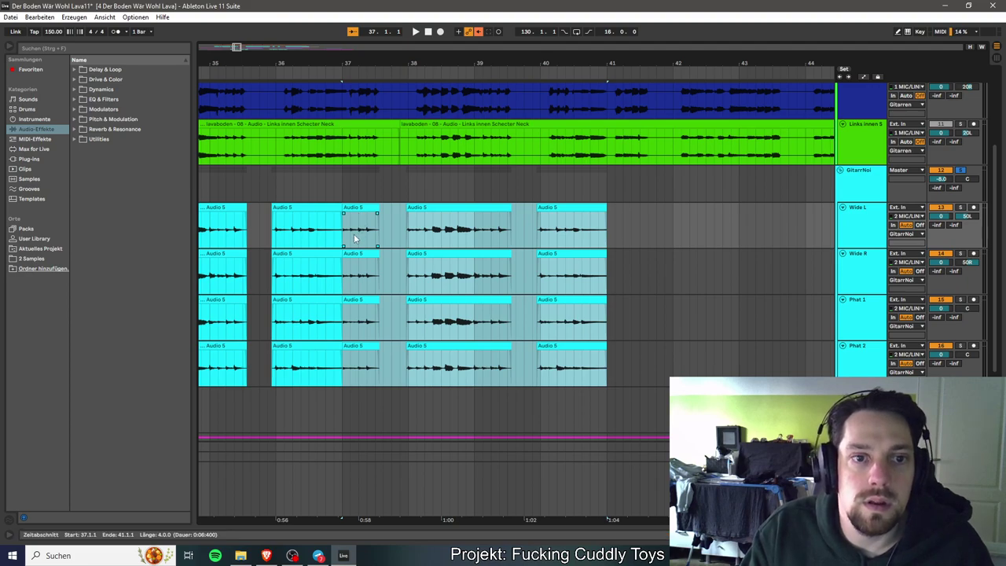
pyautogui.press('+')
pyautogui.press('+')
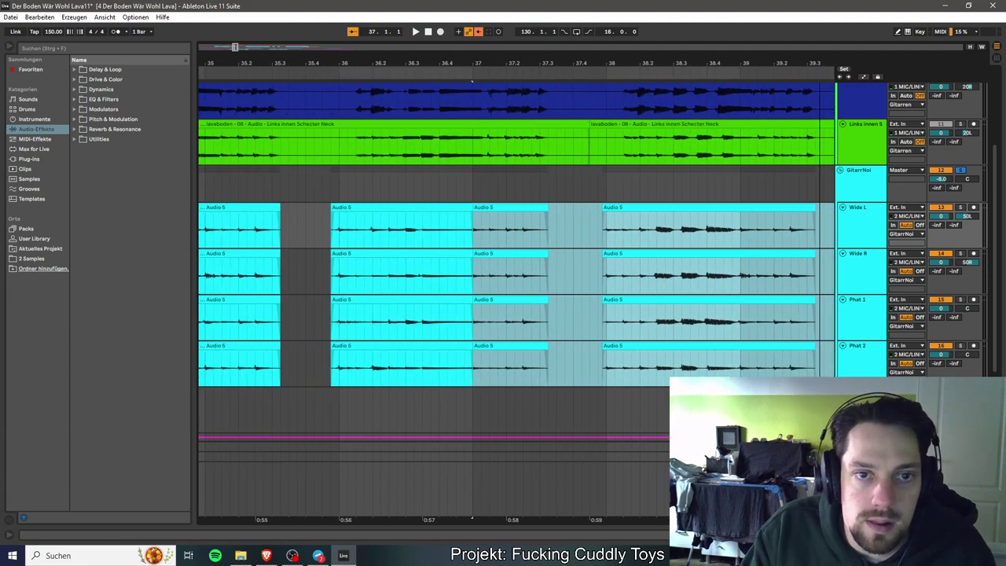
pyautogui.moveTo(503, 210); pyautogui.dragTo(515, 215)
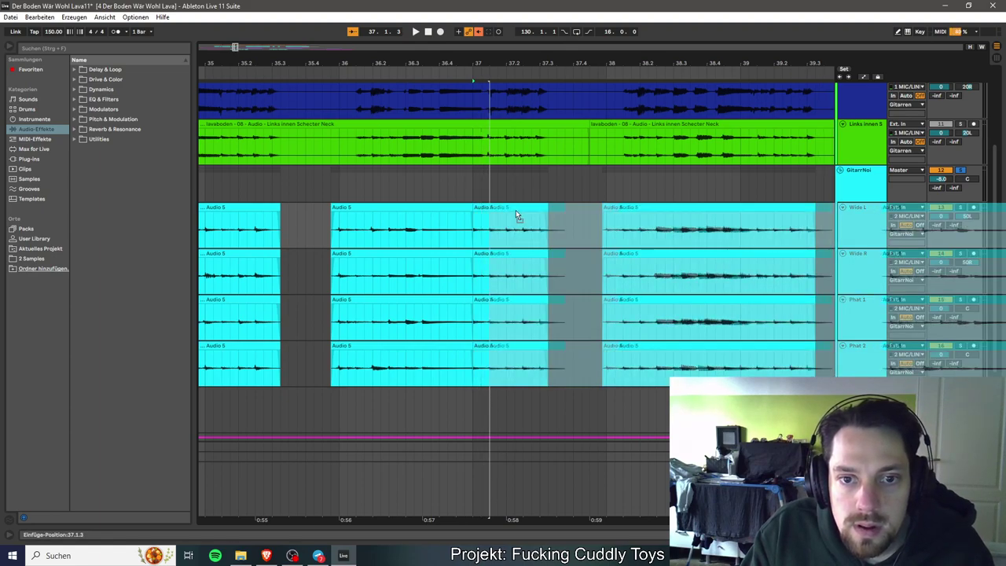
pyautogui.moveTo(515, 210); pyautogui.dragTo(512, 211)
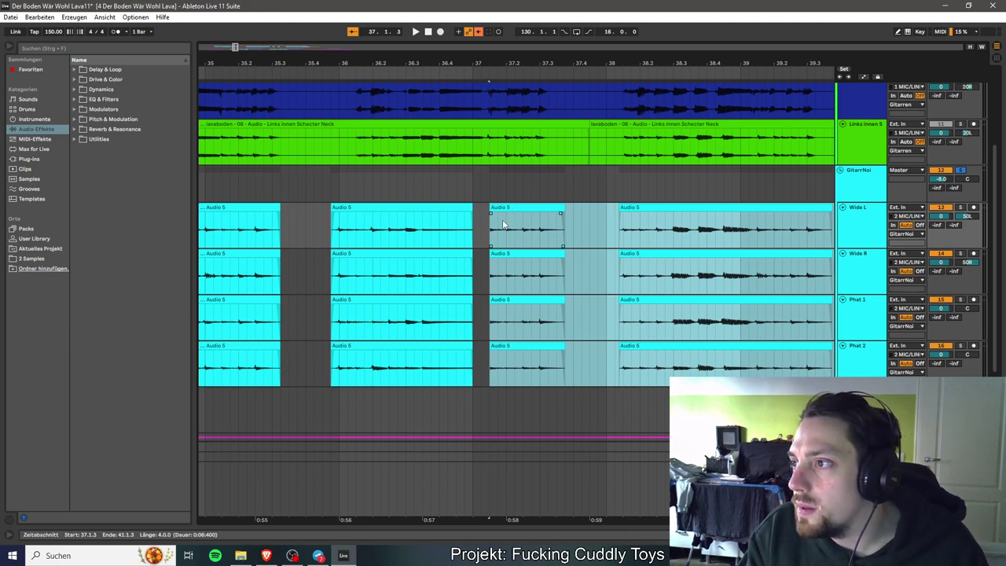
# Play the transition into the copied clips from bar 36 and unsolo the GitarrNoi group.
pyautogui.click(335, 238)
pyautogui.press('space')
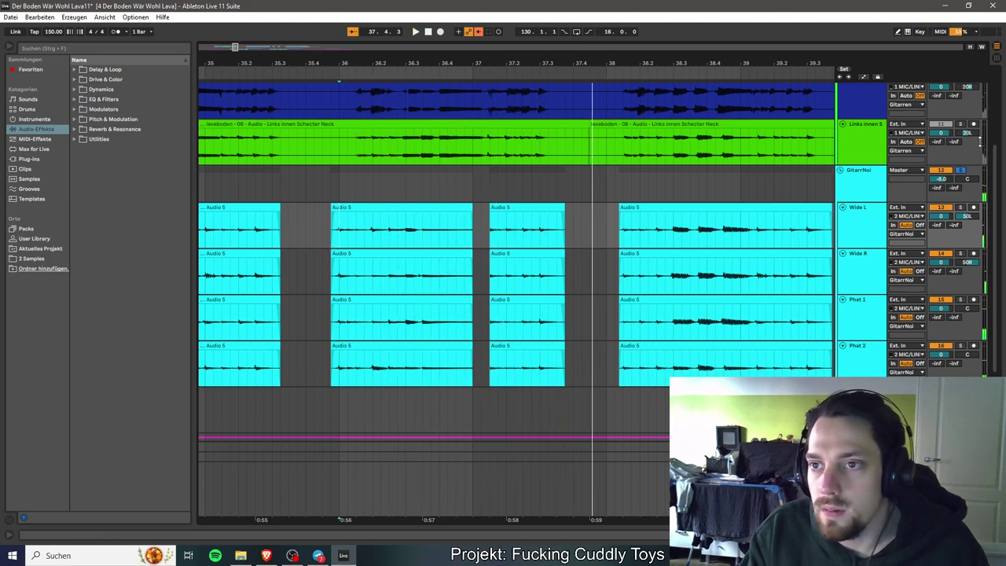
pyautogui.click(959, 170)
pyautogui.press('space')
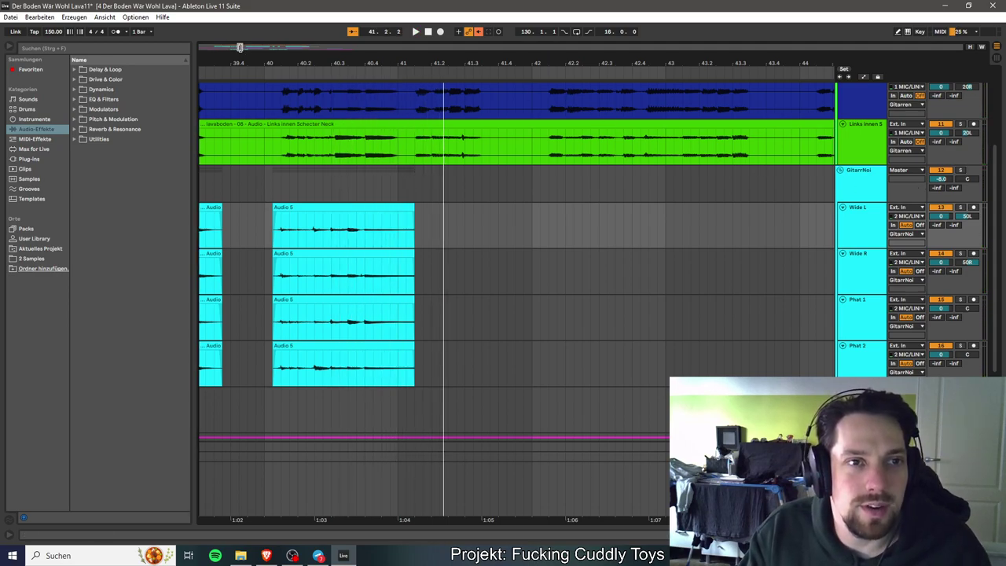
# Play the full arrangement from 32.4.1 to check the timing of the guitar clips against the other tracks.
pyautogui.click(492, 63)
pyautogui.moveTo(493, 63); pyautogui.dragTo(526, 49)
pyautogui.click(357, 224)
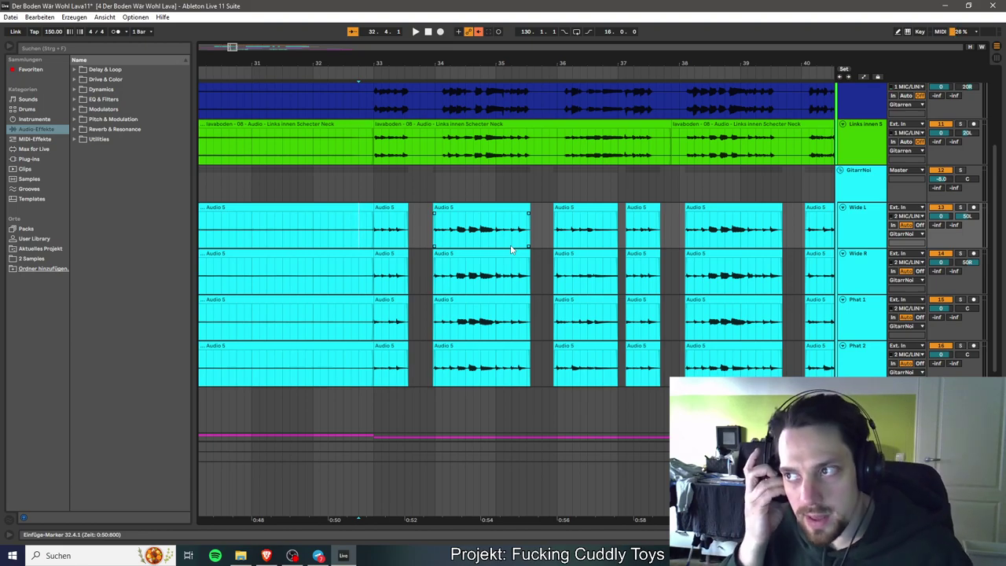
pyautogui.press('space')
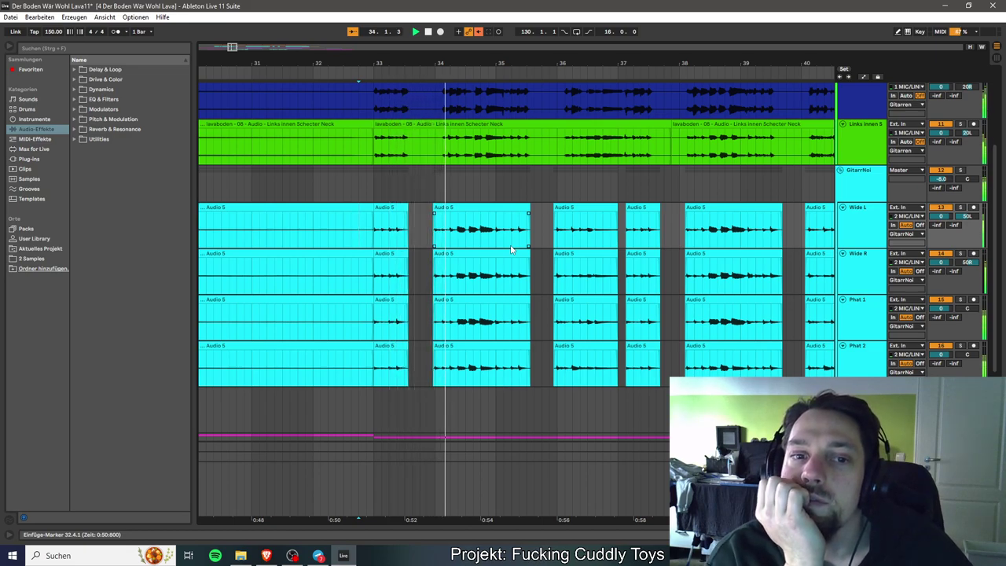
pyautogui.press('space')
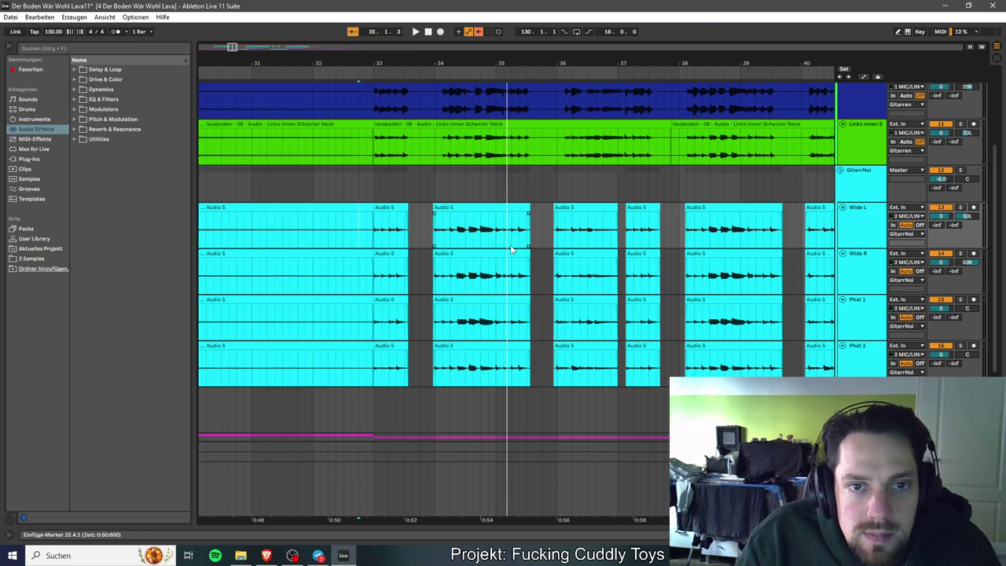
# Move the four guitar clips that begin just before bar 34 so they start at 34.1.2.
pyautogui.moveTo(234, 46); pyautogui.dragTo(234, 75)
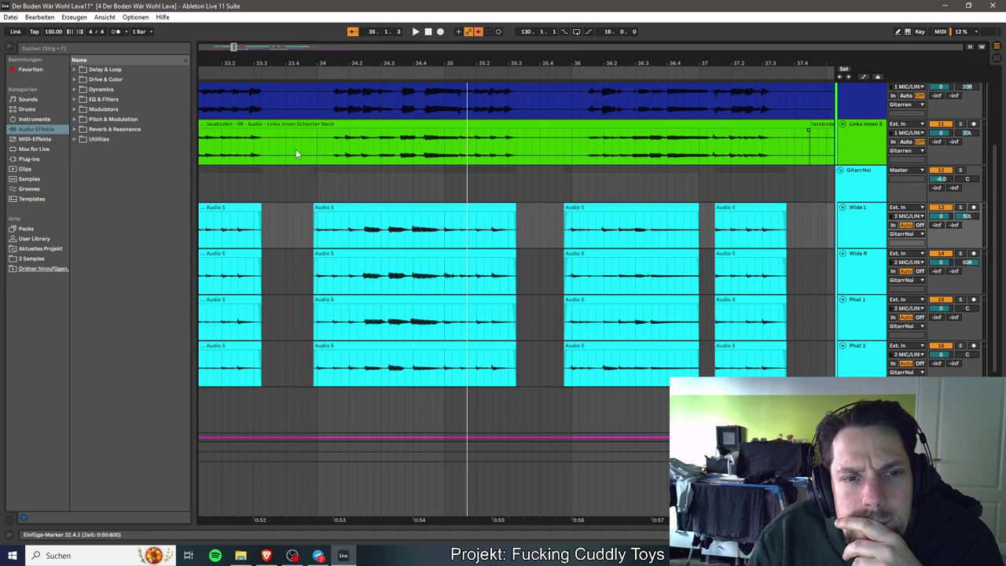
pyautogui.click(359, 210)
pyautogui.keyDown('shift'); pyautogui.click(409, 348); pyautogui.keyUp('shift')
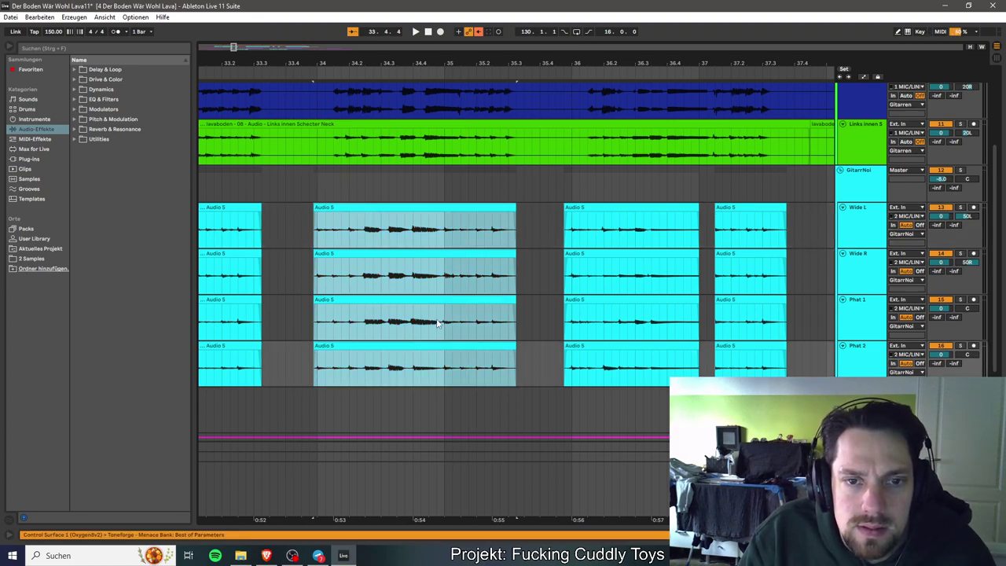
pyautogui.moveTo(394, 208); pyautogui.dragTo(411, 210)
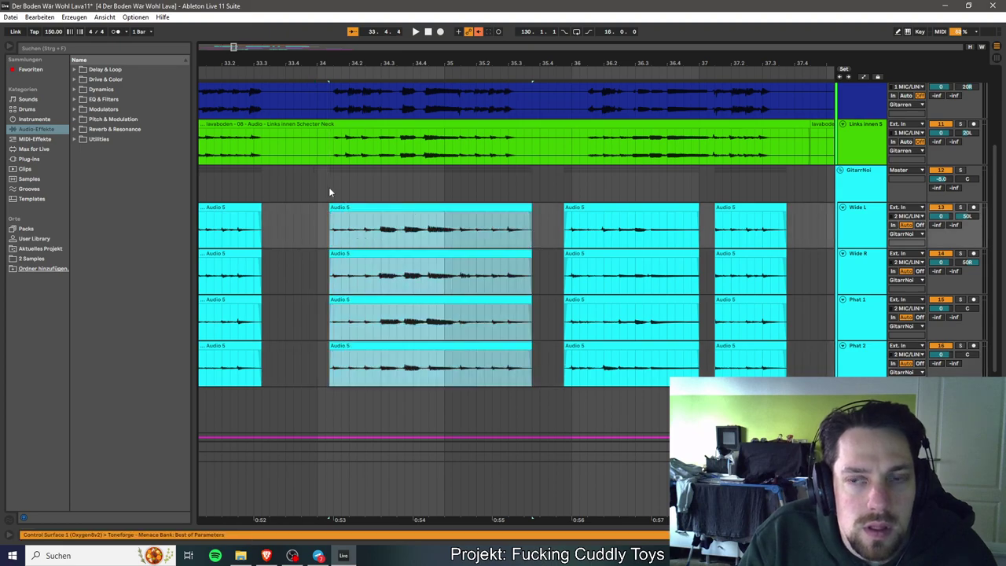
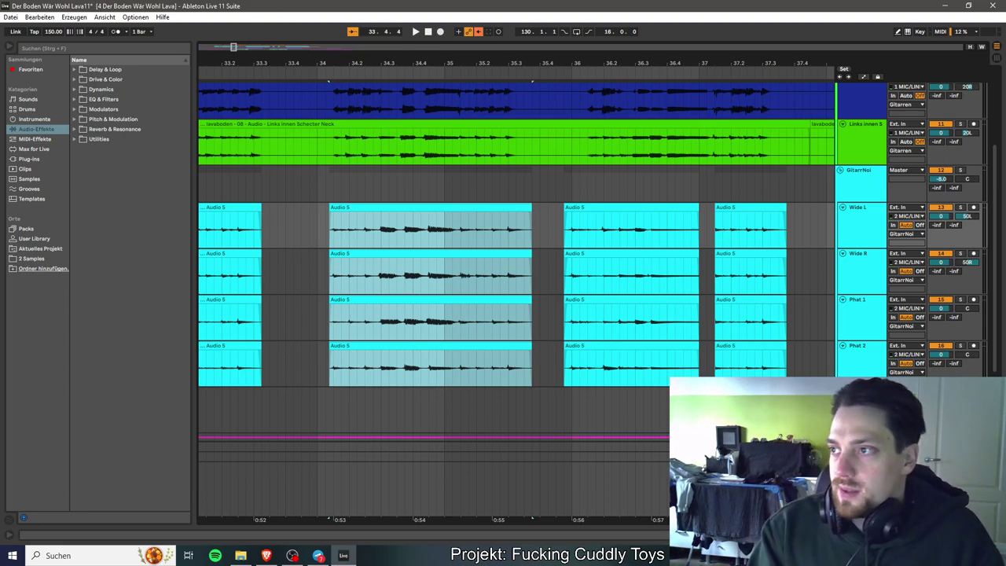
pyautogui.click(749, 273)
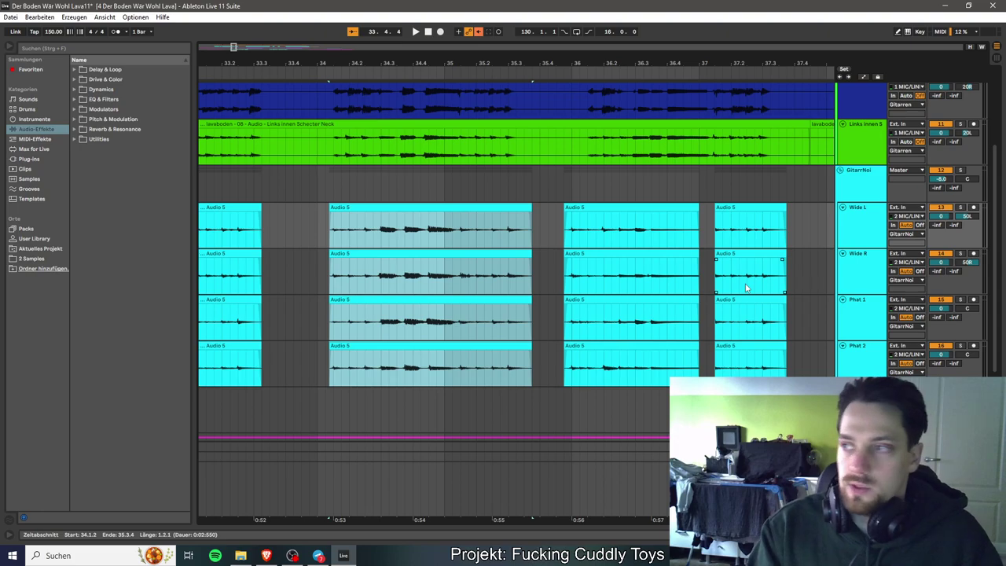
pyautogui.hscroll(-3, 639, 296)
pyautogui.hscroll(-10, 621, 292)
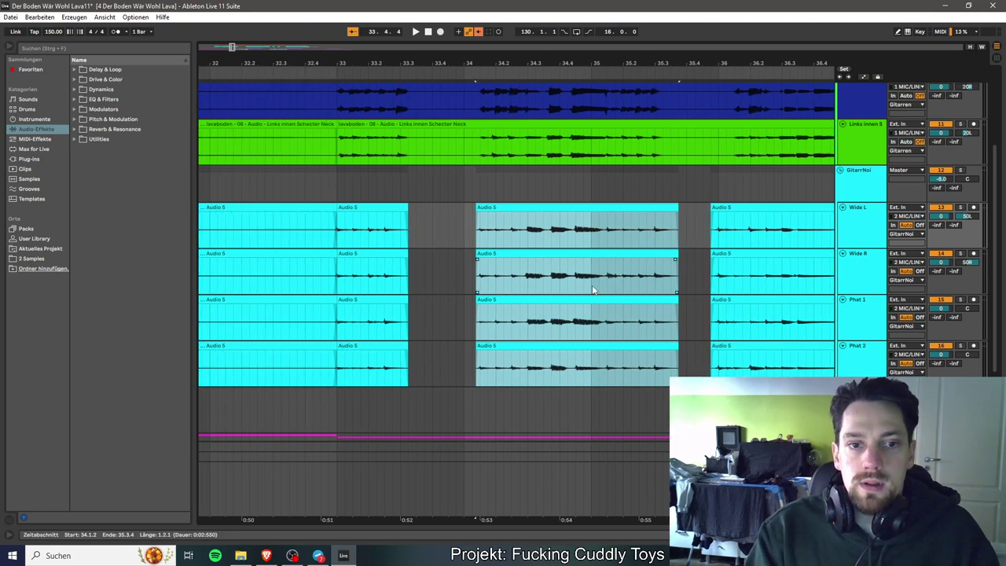
pyautogui.hscroll(-8, 522, 292)
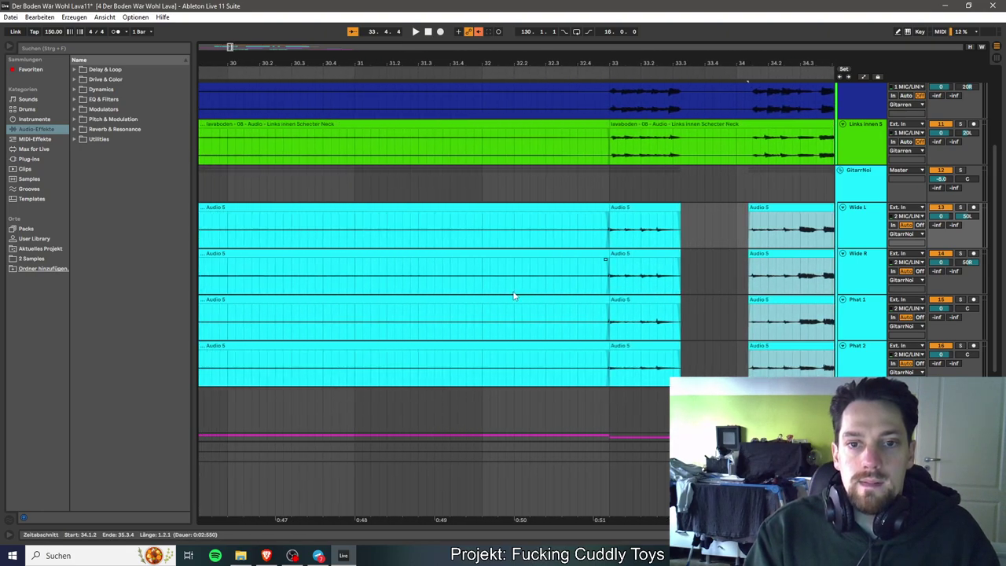
pyautogui.hscroll(5, 515, 295)
pyautogui.hscroll(4, 507, 297)
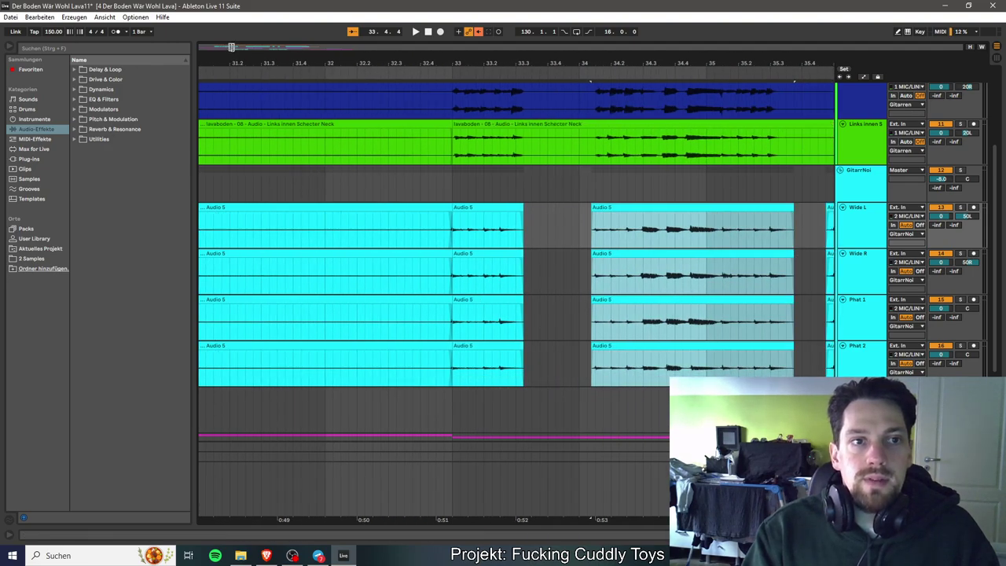
# Play the arrangement from 32.1.1 to check the timing of the moved guitar clips.
pyautogui.moveTo(232, 47); pyautogui.dragTo(232, 47)
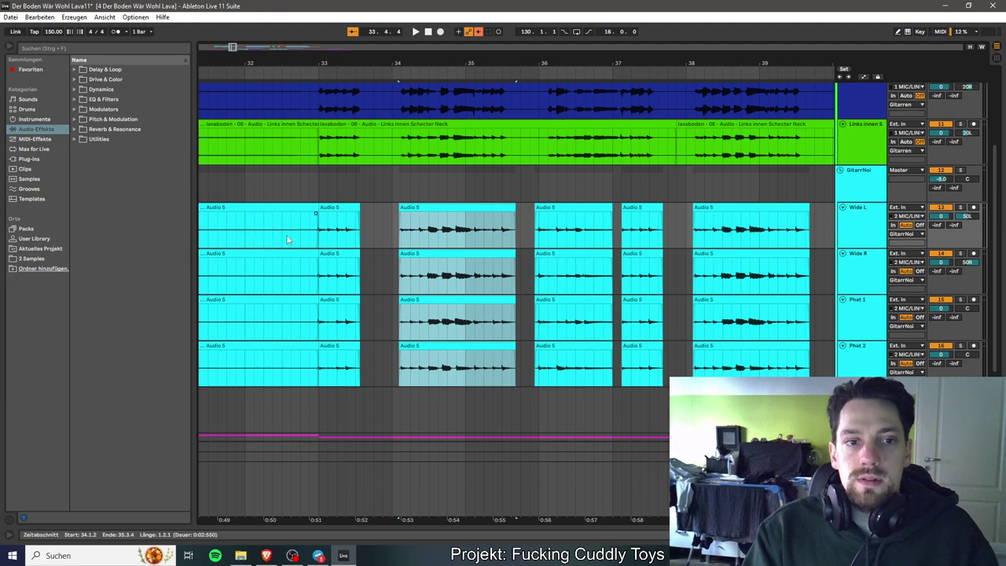
pyautogui.click(247, 242)
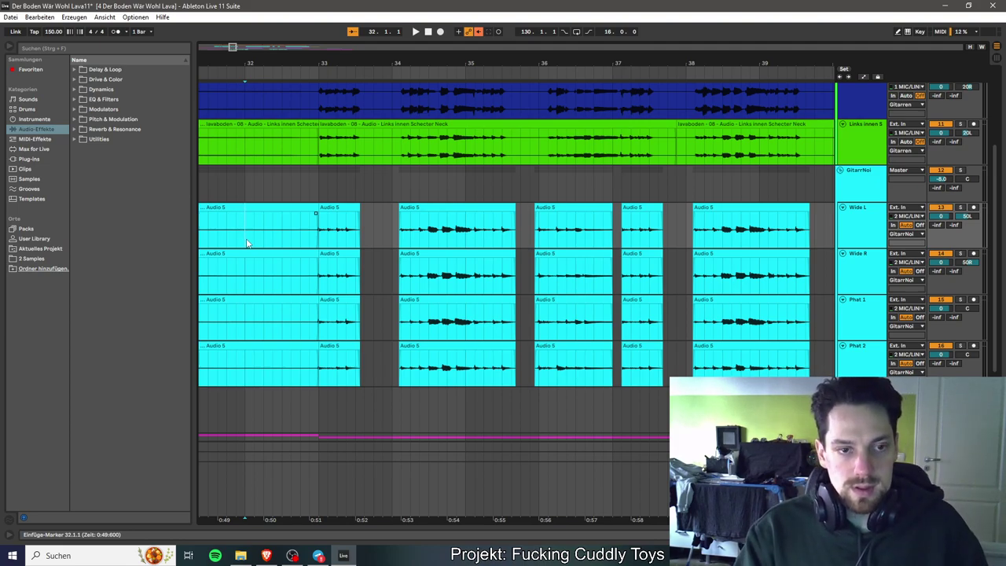
pyautogui.press('space')
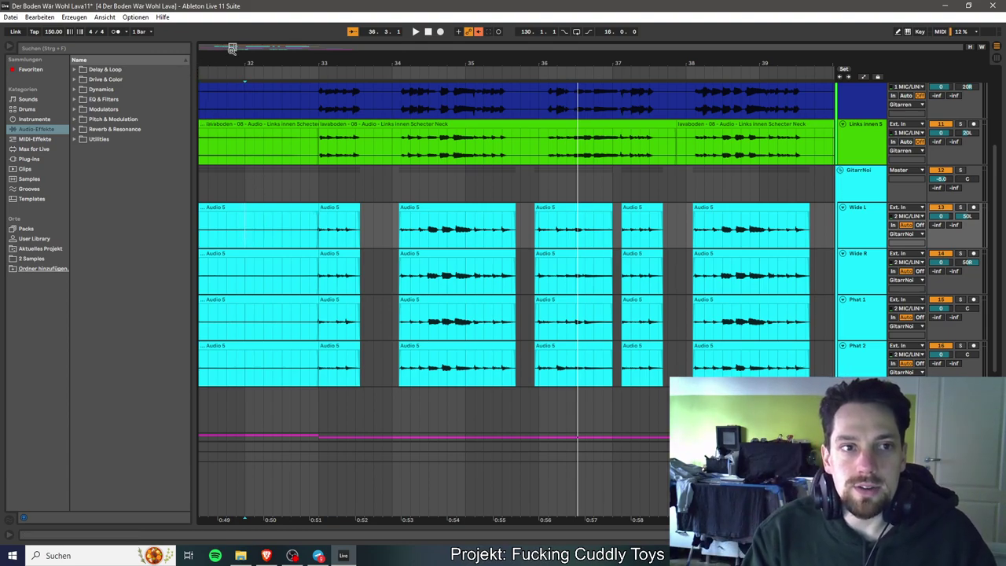
# Shorten the ends of the four guitar clips around bar 36 on Wide L, Wide R, Phat 1 and Phat 2 to 36.4.2.
pyautogui.press('+')
pyautogui.press('+')
pyautogui.press('+')
pyautogui.press('+')
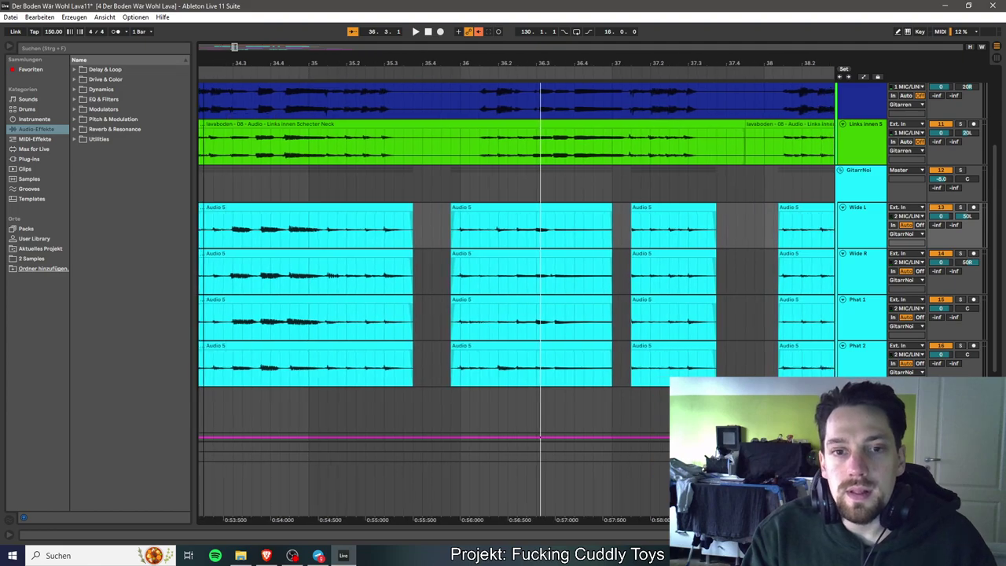
pyautogui.moveTo(233, 47); pyautogui.dragTo(235, 48)
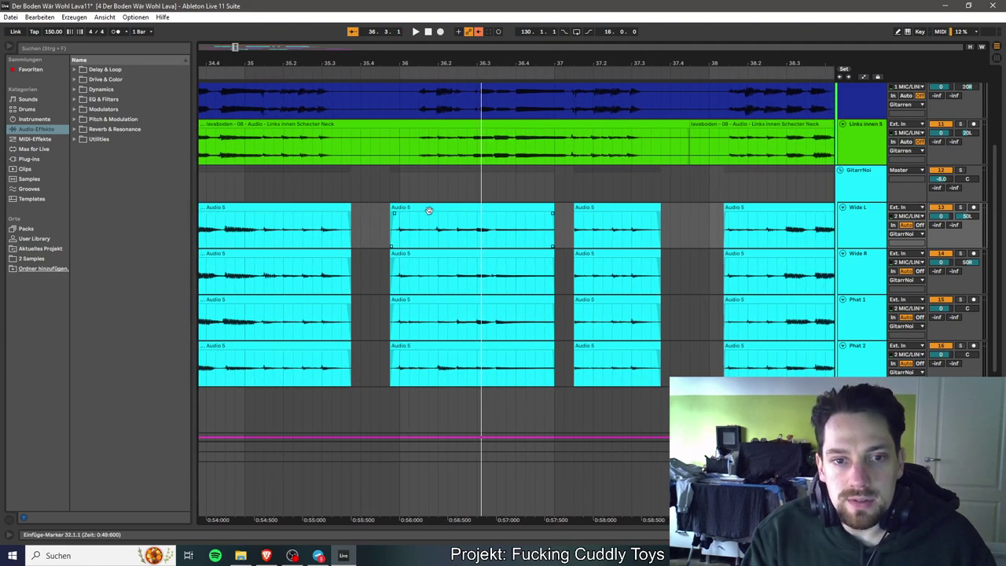
pyautogui.moveTo(552, 208); pyautogui.dragTo(525, 208)
pyautogui.moveTo(554, 254); pyautogui.dragTo(525, 253)
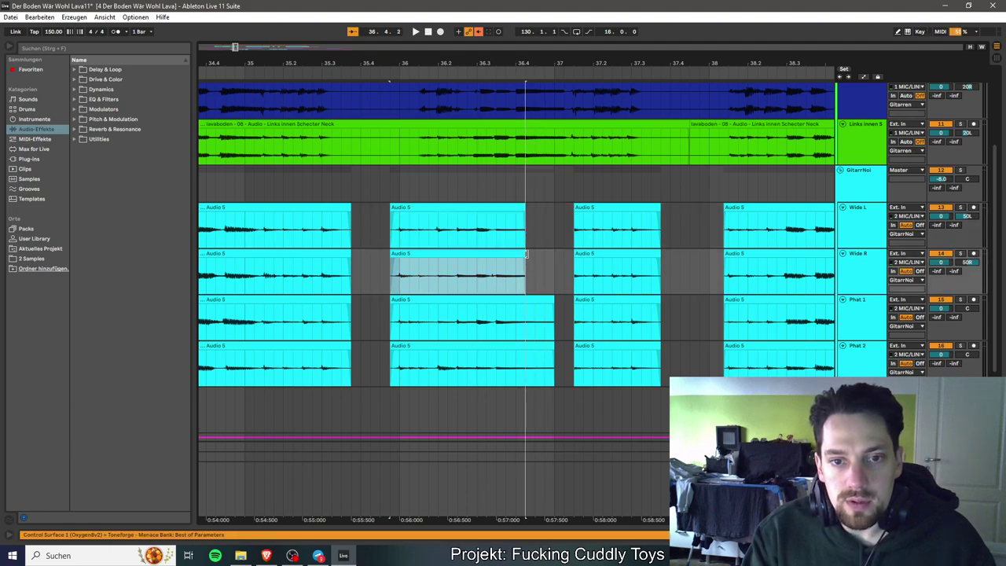
pyautogui.moveTo(552, 301); pyautogui.dragTo(525, 300)
pyautogui.moveTo(551, 346); pyautogui.dragTo(525, 345)
# Move the four shortened guitar clips around bar 36 together so they start at 36.1.2.
pyautogui.click(454, 210)
pyautogui.keyDown('shift'); pyautogui.click(465, 346); pyautogui.keyUp('shift')
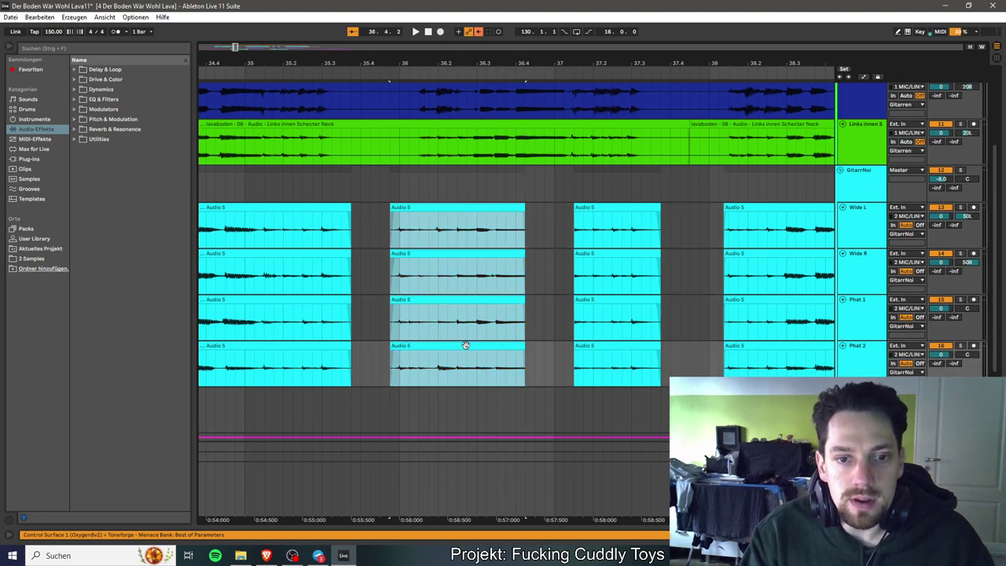
pyautogui.moveTo(441, 209); pyautogui.dragTo(462, 210)
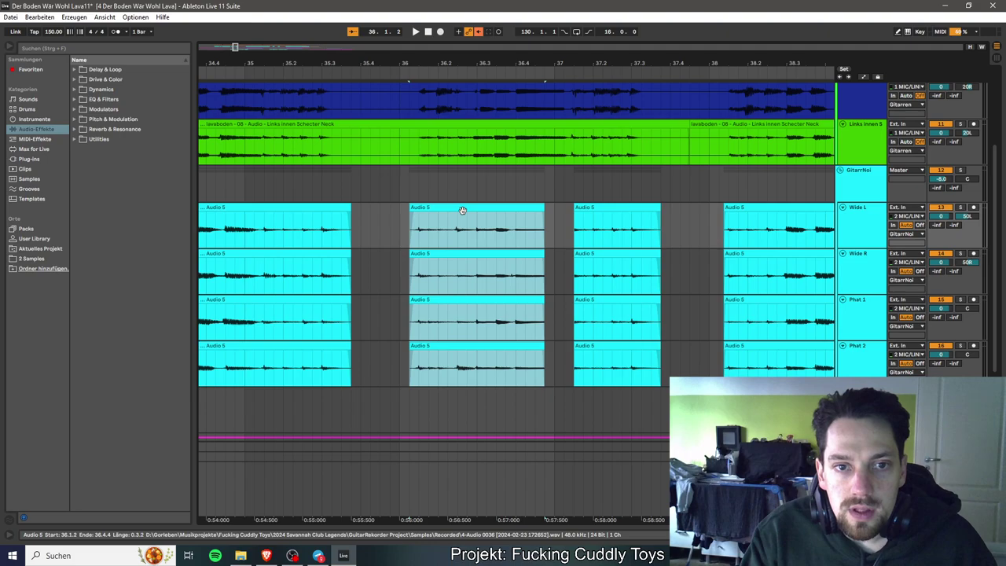
pyautogui.click(463, 213)
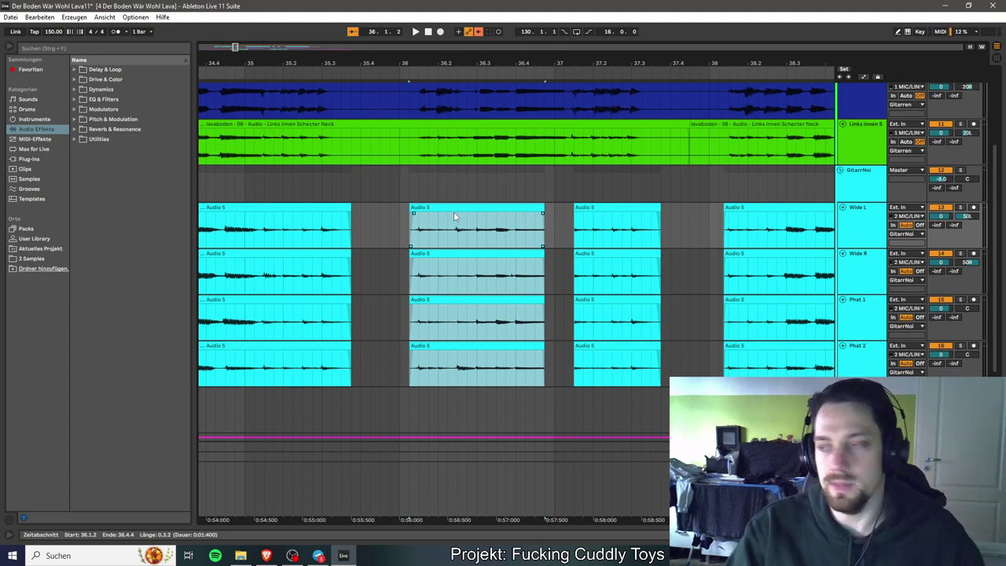
# Play the arrangement from the guitar clips just after bar 34 to check the timing of the following clips.
pyautogui.moveTo(235, 46); pyautogui.dragTo(233, 47)
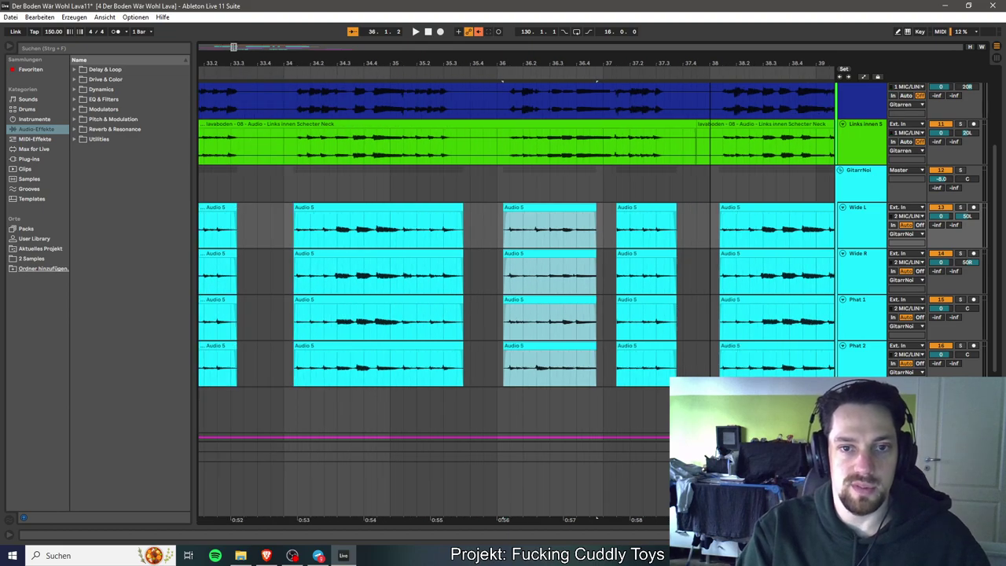
pyautogui.click(296, 234)
pyautogui.press('space')
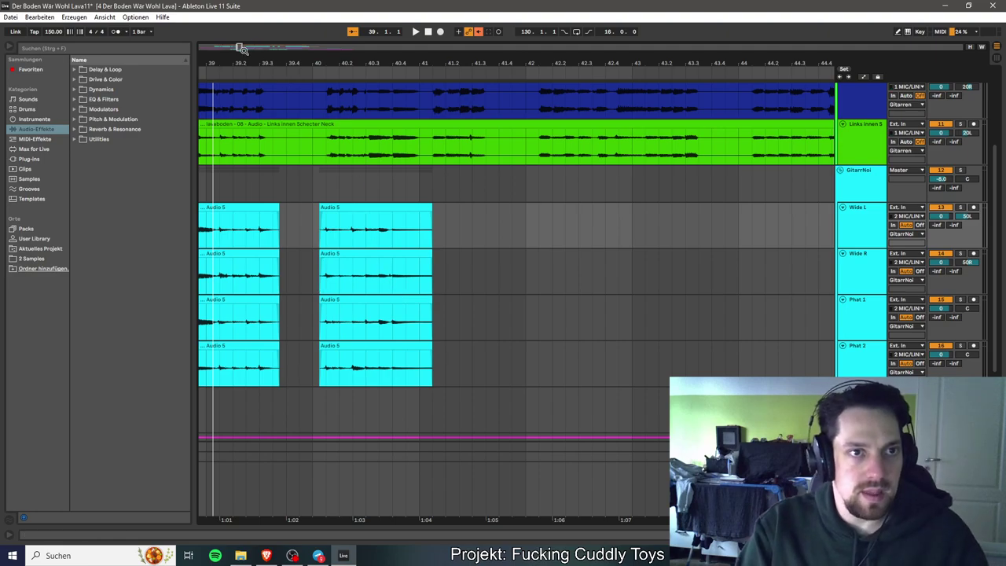
# Delete the Audio 5 clips between bars 38 and 41 on the Wide L, Wide R, Phat 1 and Phat 2 tracks.
pyautogui.moveTo(239, 46); pyautogui.dragTo(235, 47)
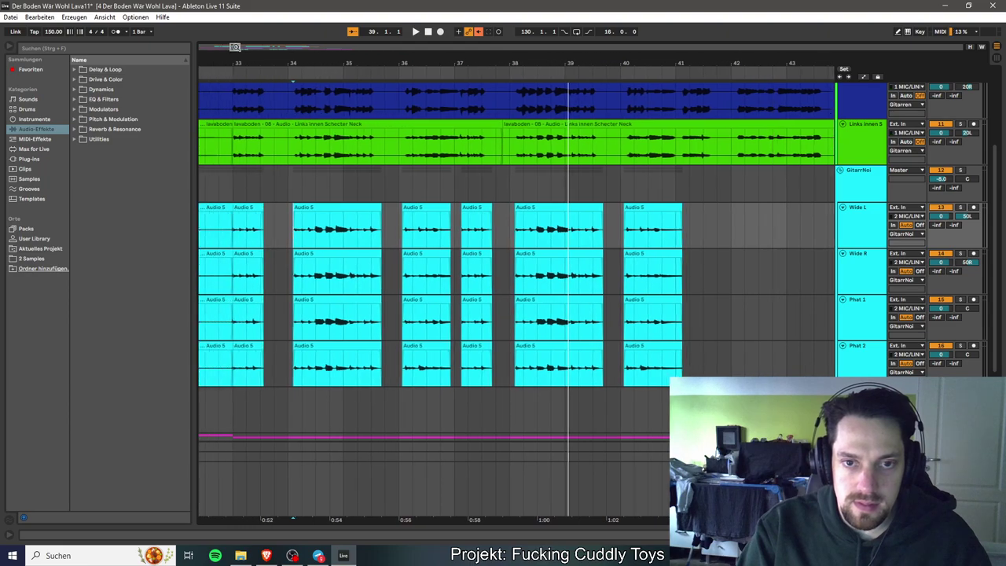
pyautogui.click(555, 211)
pyautogui.keyDown('shift'); pyautogui.click(652, 346); pyautogui.keyUp('shift')
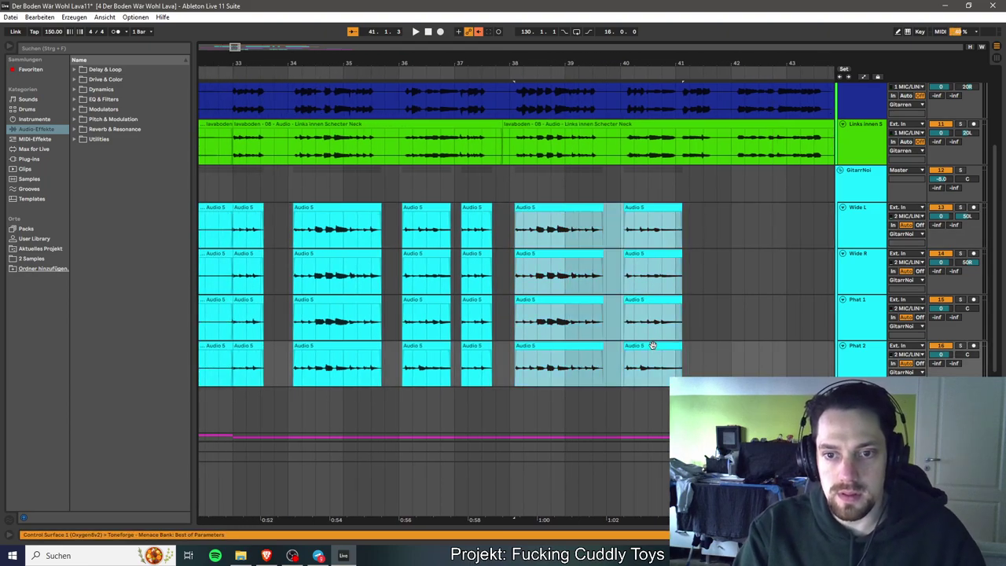
pyautogui.press('Delete')
pyautogui.click(579, 283)
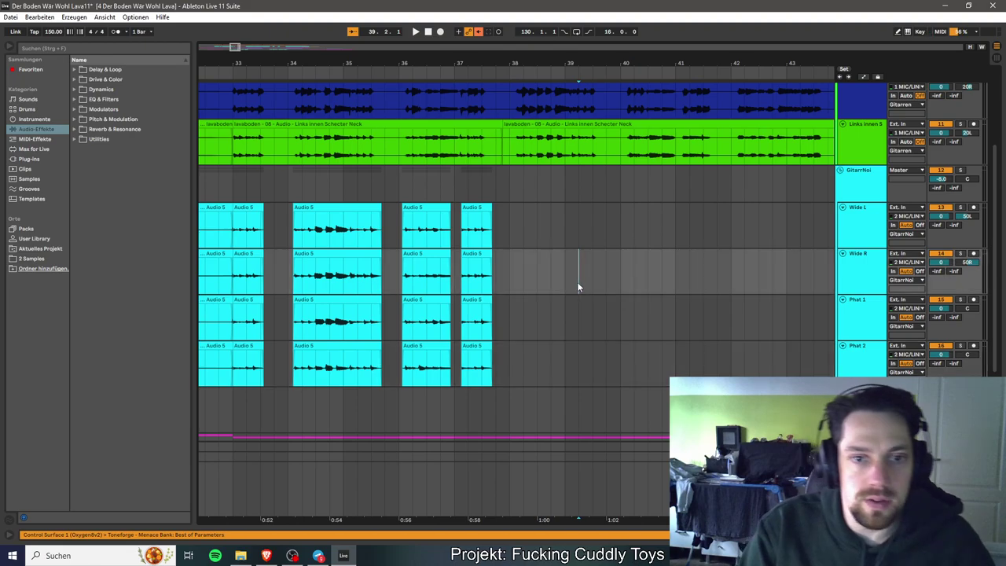
# Extend the Audio 5 clips starting at bar 36 to 37.1.3 so they meet the following clips on the four GitarrNoi tracks.
pyautogui.moveTo(322, 70); pyautogui.dragTo(338, 149)
pyautogui.moveTo(361, 232); pyautogui.dragTo(543, 313)
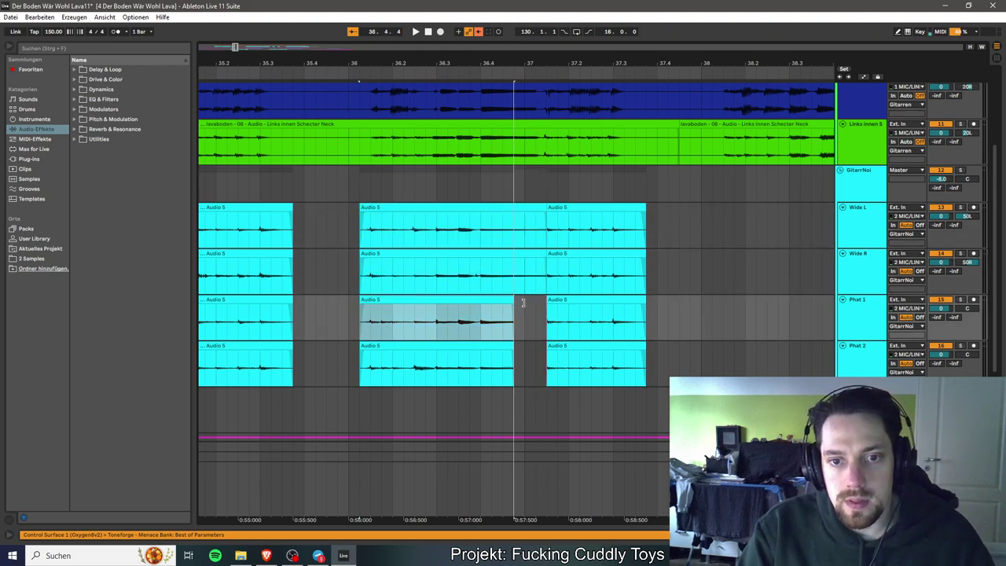
pyautogui.moveTo(510, 346); pyautogui.dragTo(545, 357)
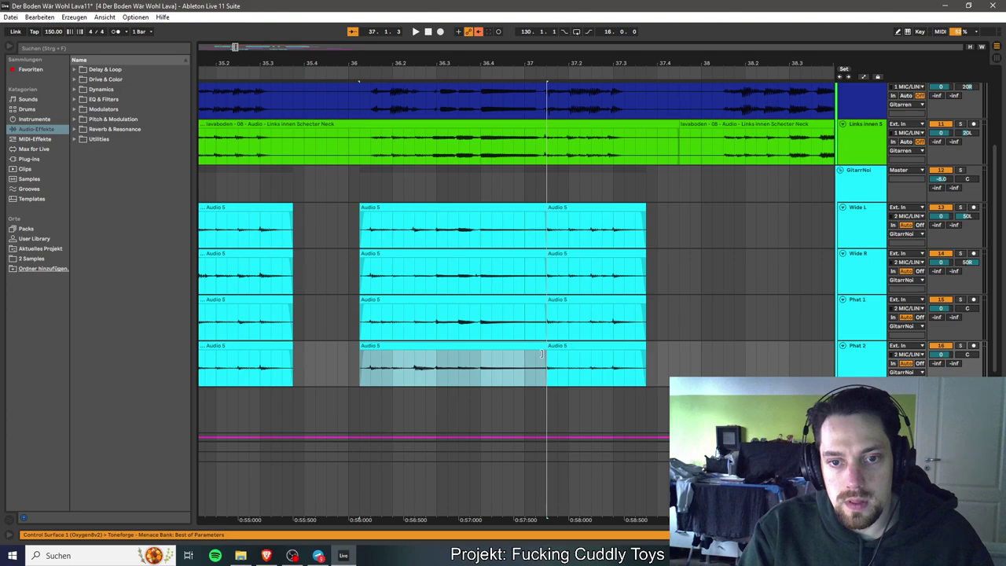
# Play the arrangement from 40.1.3 to hear the guitar passage without the GitarrNoi clips.
pyautogui.moveTo(234, 46)
pyautogui.mouseDown()
pyautogui.moveTo(234, 37)
pyautogui.moveTo(235, 48)
pyautogui.mouseUp()
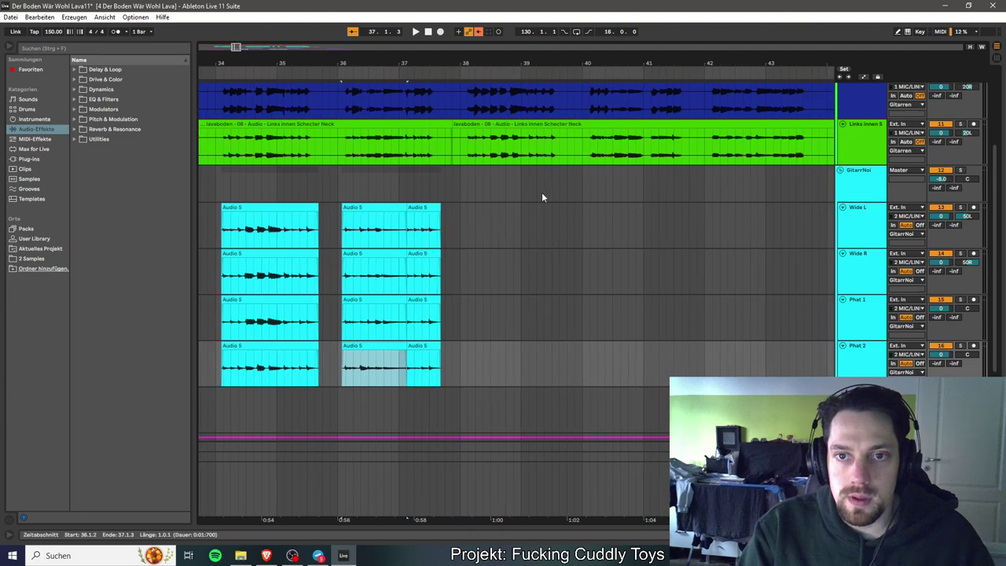
pyautogui.click(589, 174)
pyautogui.press('space')
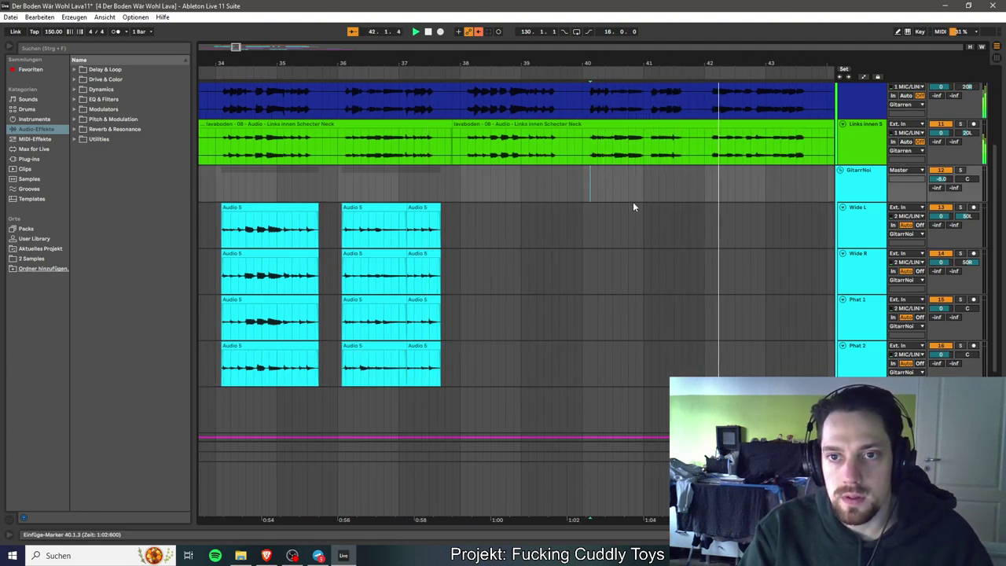
pyautogui.scroll(1, 227, 240)
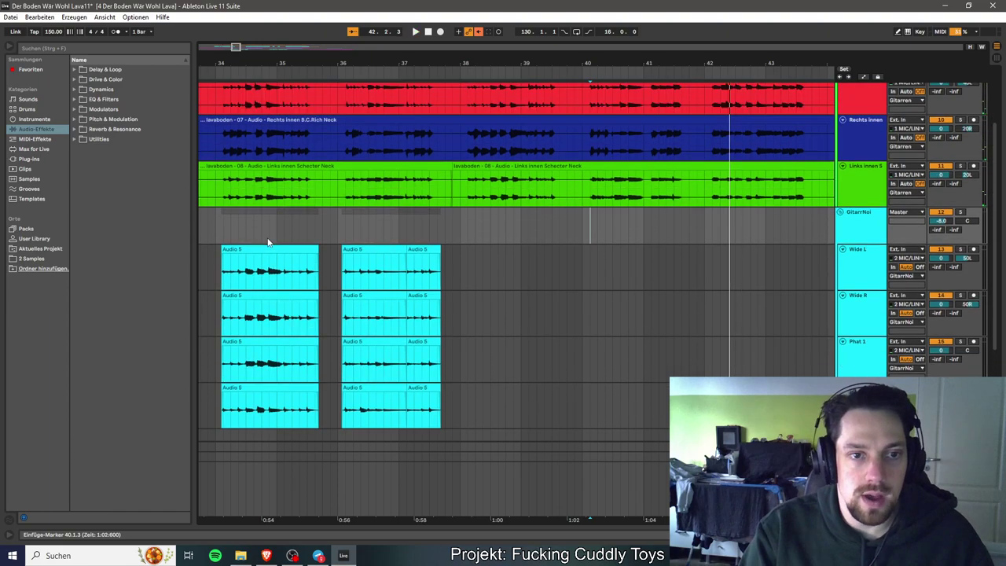
# Copy the Audio 5 clips starting at bars 34 and 36 on Wide L, Wide R, Phat 1 and Phat 2 to bar 38.
pyautogui.scroll(-2, 267, 243)
pyautogui.hscroll(-2, 306, 176)
pyautogui.moveTo(311, 174); pyautogui.dragTo(453, 316)
pyautogui.moveTo(301, 175); pyautogui.dragTo(542, 189)
pyautogui.moveTo(234, 47); pyautogui.dragTo(271, 70)
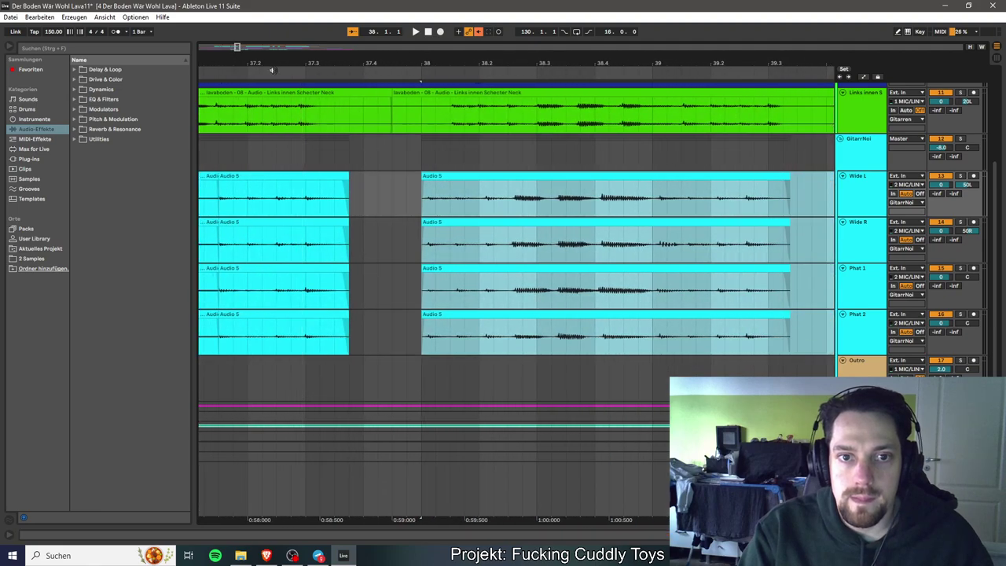
# Shift the copied Audio 5 clips at bar 38 slightly later, to about 38.1.2, on all four tracks.
pyautogui.click(466, 178)
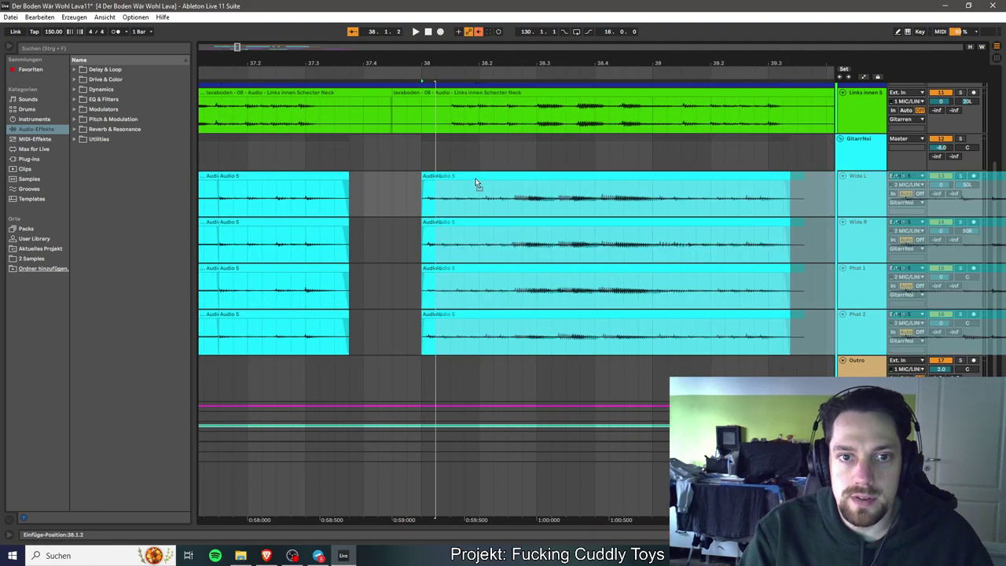
pyautogui.press('Right')
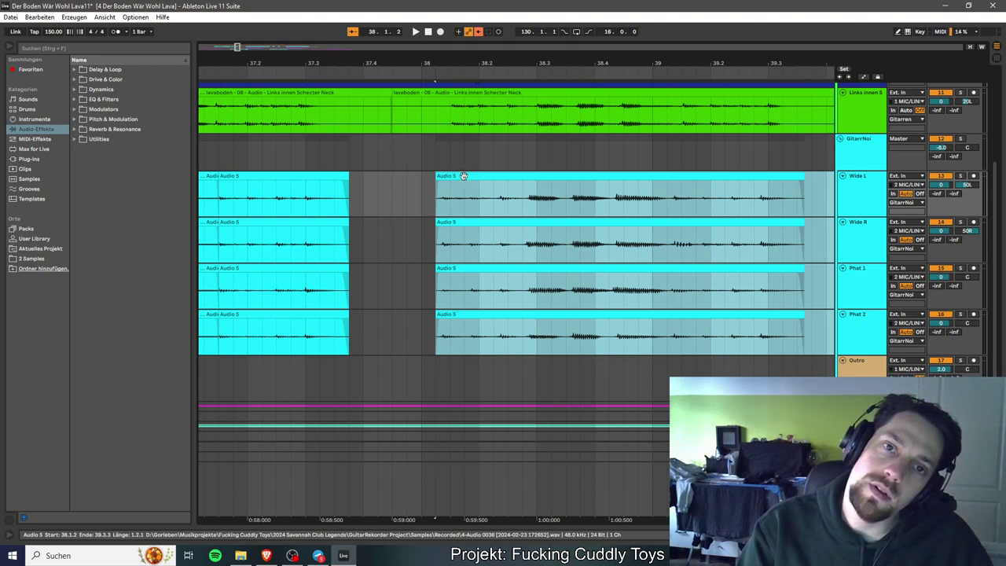
pyautogui.moveTo(236, 49); pyautogui.dragTo(237, 47)
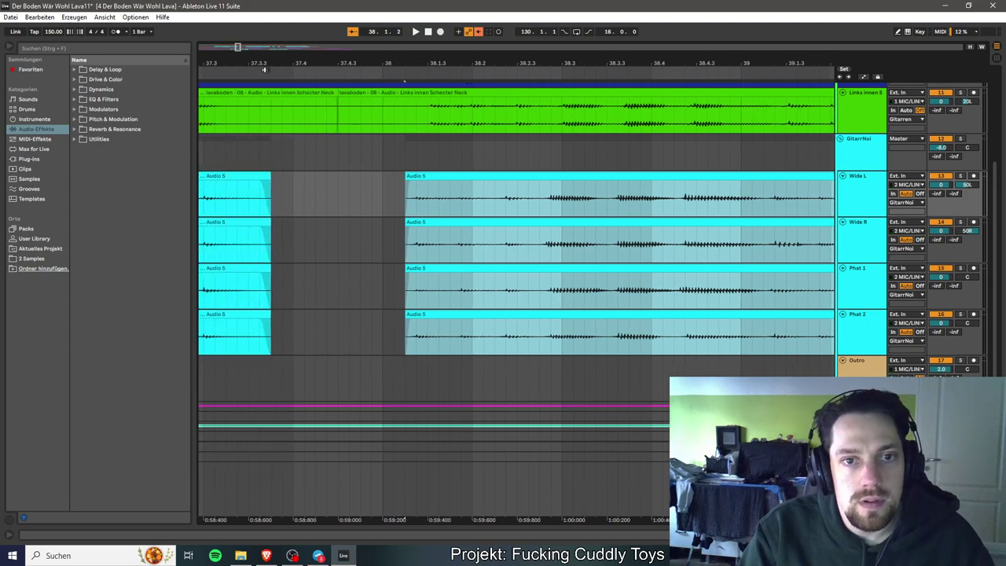
pyautogui.click(452, 182)
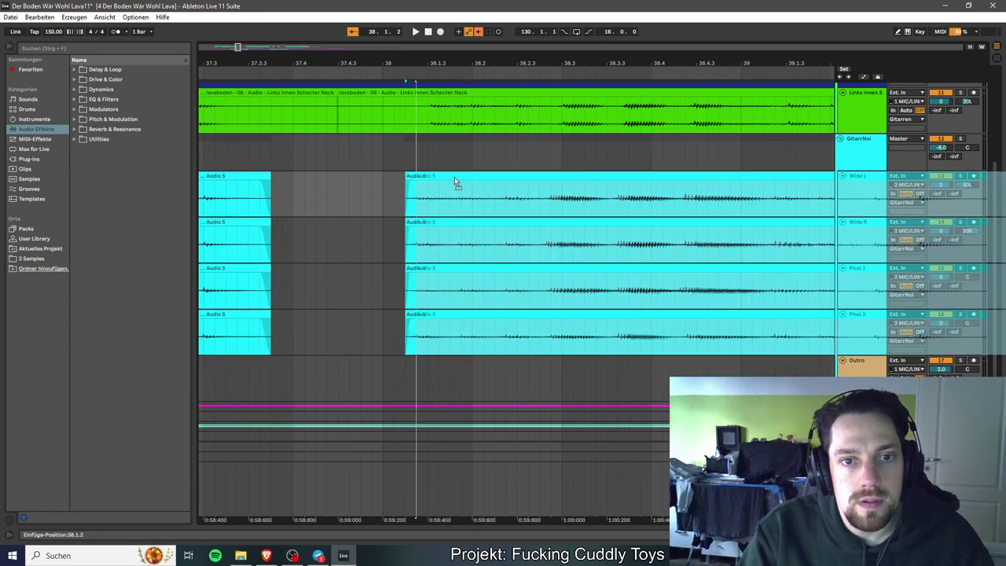
pyautogui.press('Right')
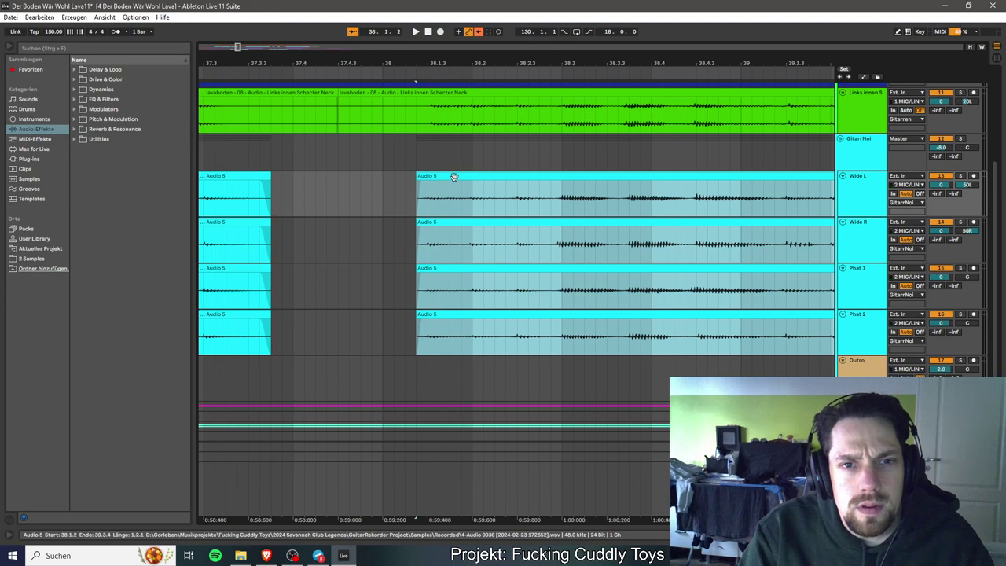
pyautogui.moveTo(238, 47); pyautogui.dragTo(233, 47)
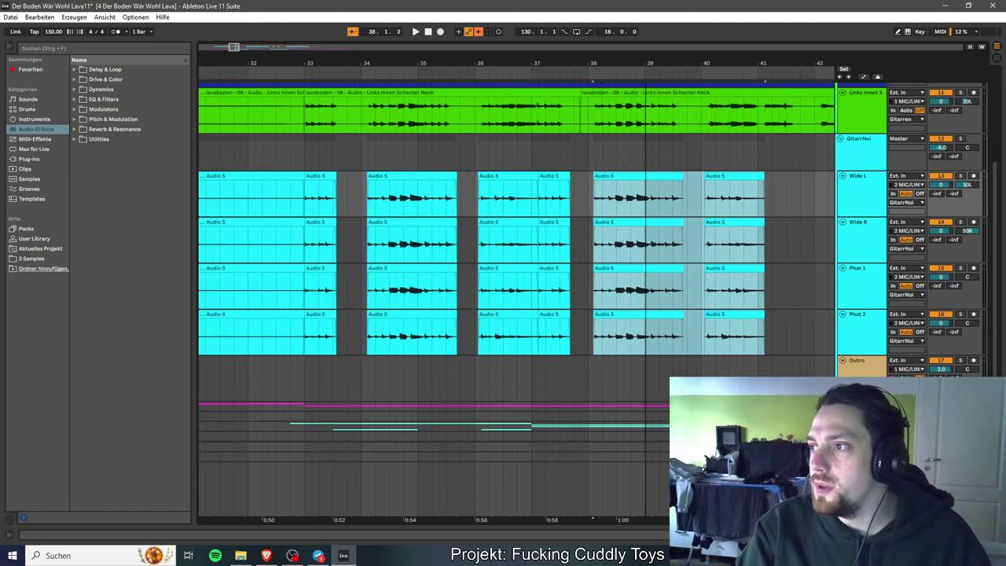
# Save the Live set and play the arrangement from 31.3.1 through to the clips at bar 49.
pyautogui.click(221, 200)
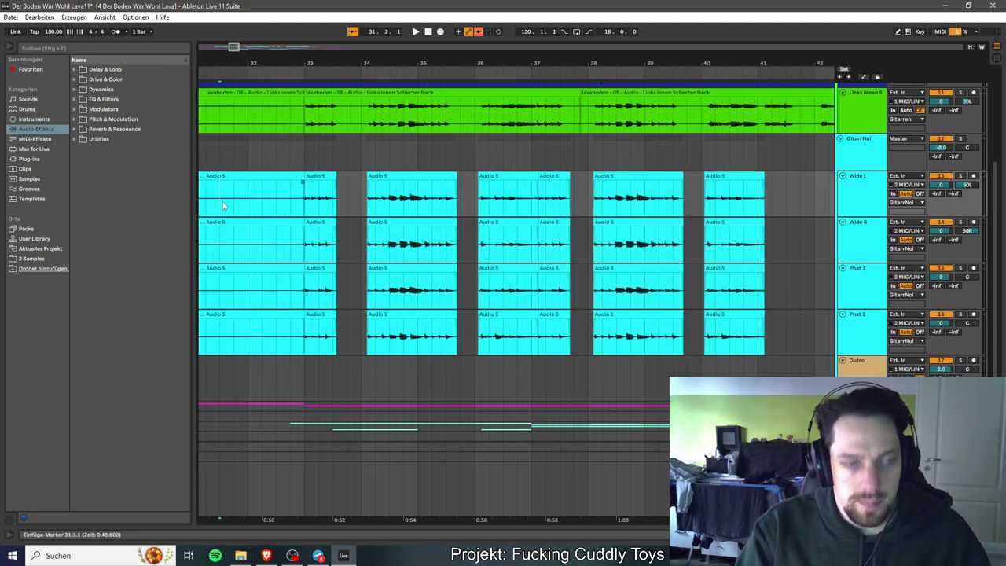
pyautogui.hotkey('ctrl', 's')
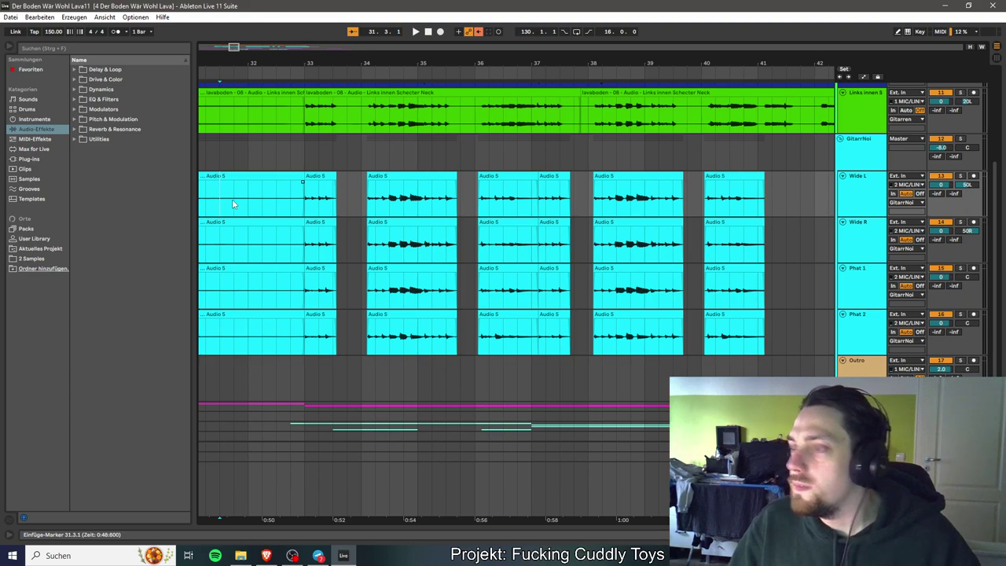
pyautogui.press('space')
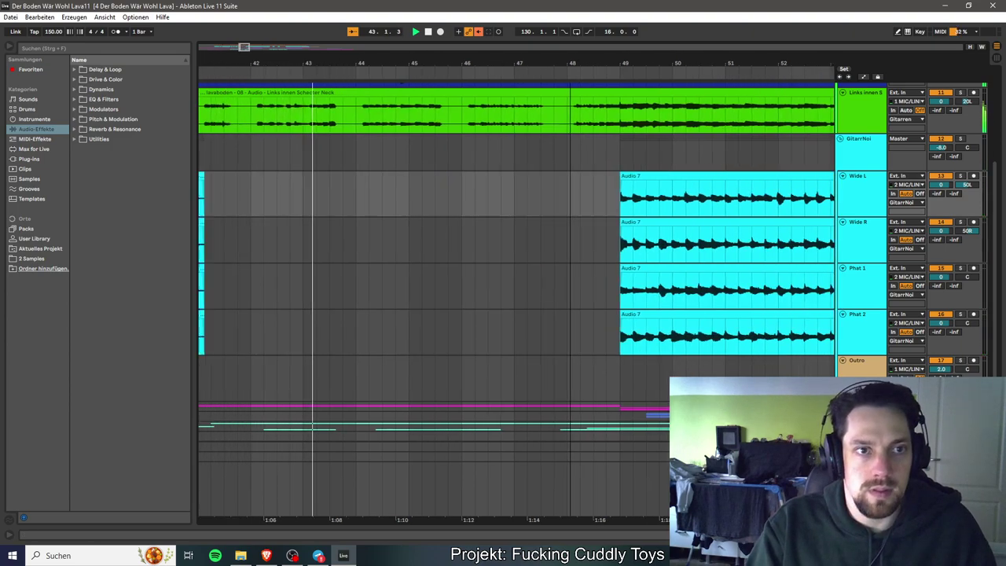
pyautogui.press('-')
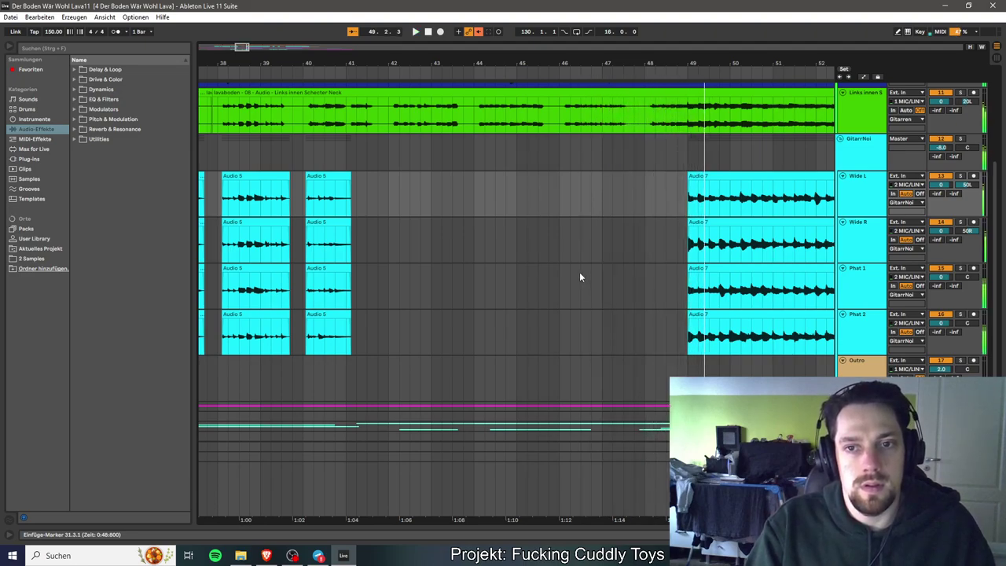
pyautogui.press('space')
# Create crossfades between the adjoining Audio 5 clips just after bar 37 on Wide L, Wide R, Phat 1 and Phat 2.
pyautogui.moveTo(241, 48); pyautogui.dragTo(233, 53)
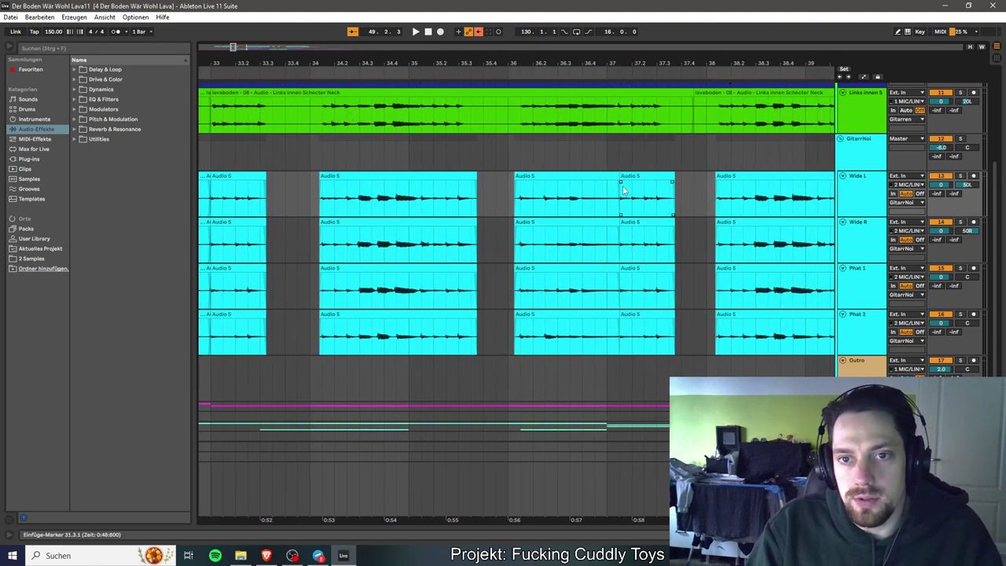
pyautogui.moveTo(234, 48); pyautogui.dragTo(235, 54)
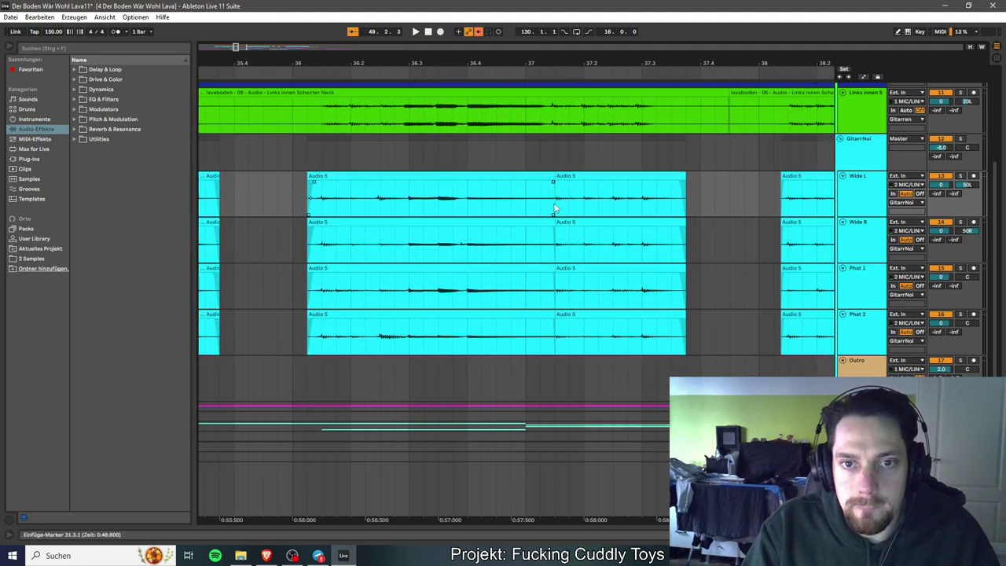
pyautogui.click(555, 245)
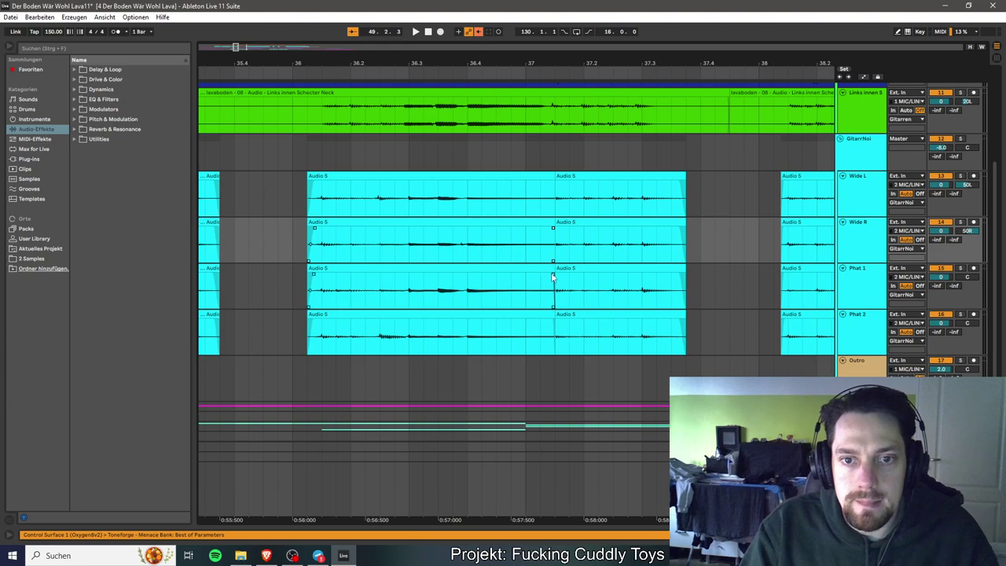
pyautogui.click(559, 277)
pyautogui.click(554, 322)
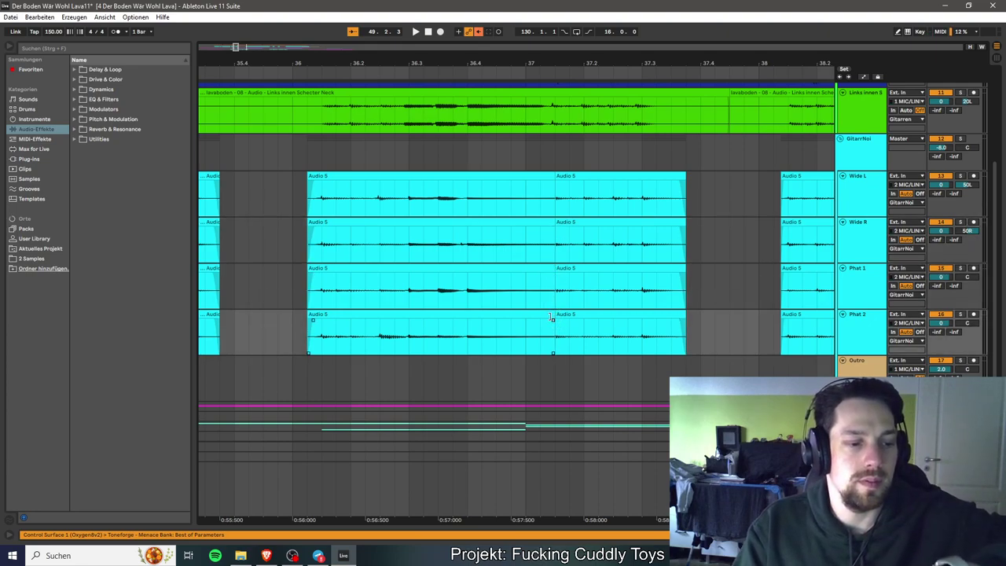
pyautogui.click(558, 185)
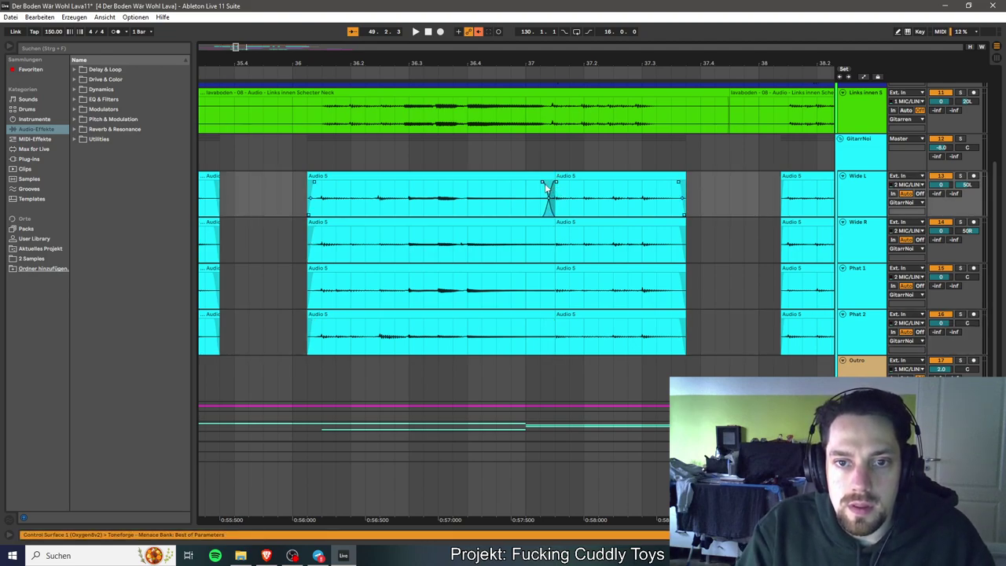
pyautogui.click(556, 231)
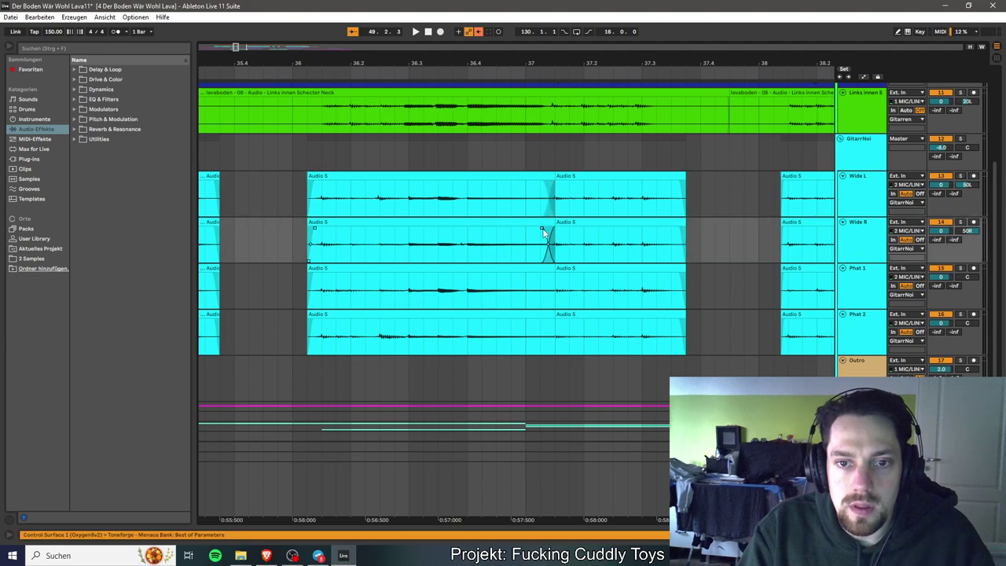
pyautogui.click(557, 275)
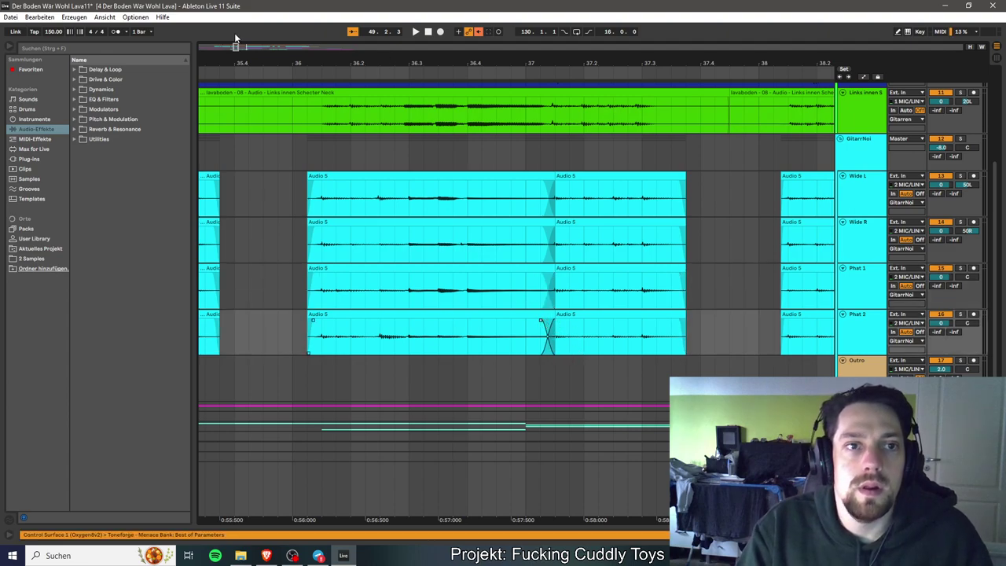
# Play from 36.1.2 to check the crossfades, and inspect the clips that follow up to bar 41.
pyautogui.click(299, 194)
pyautogui.press('space')
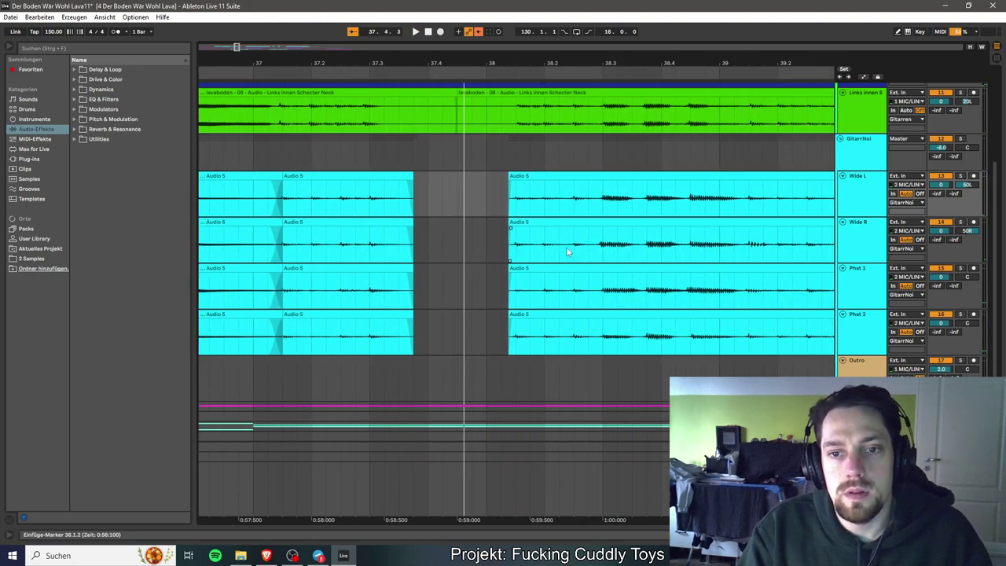
pyautogui.hscroll(6, 560, 251)
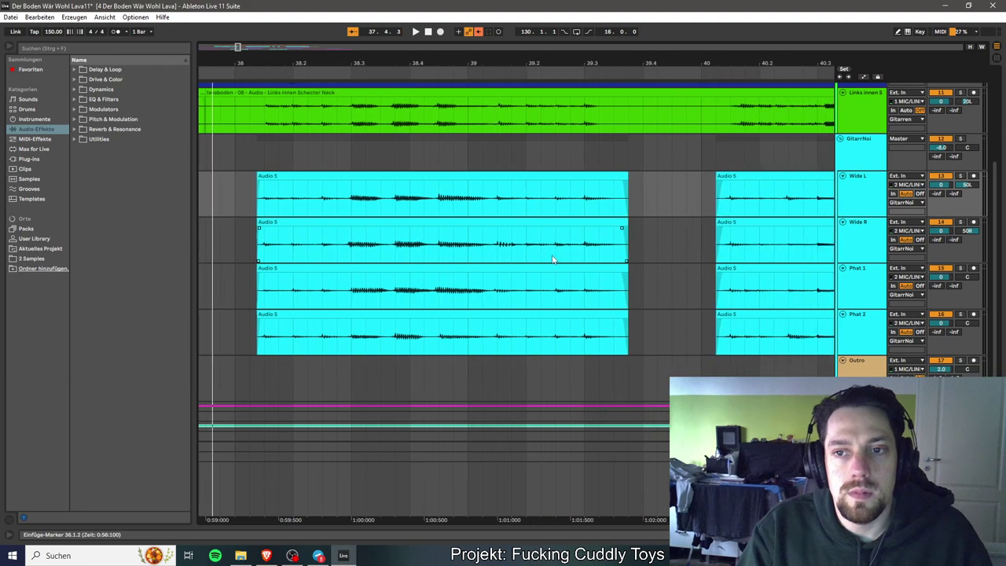
pyautogui.hscroll(4, 548, 255)
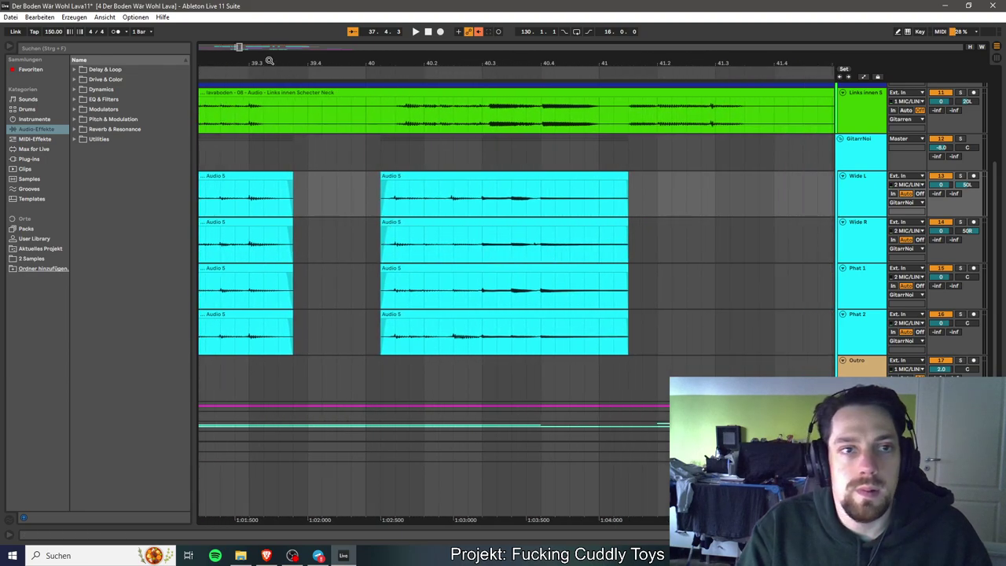
# Audition the soloed GitarrNoi group from bar 76, then play from about bar 41 and turn its solo off.
pyautogui.moveTo(240, 47); pyautogui.dragTo(247, 49)
pyautogui.click(628, 82)
pyautogui.click(961, 139)
pyautogui.press('space')
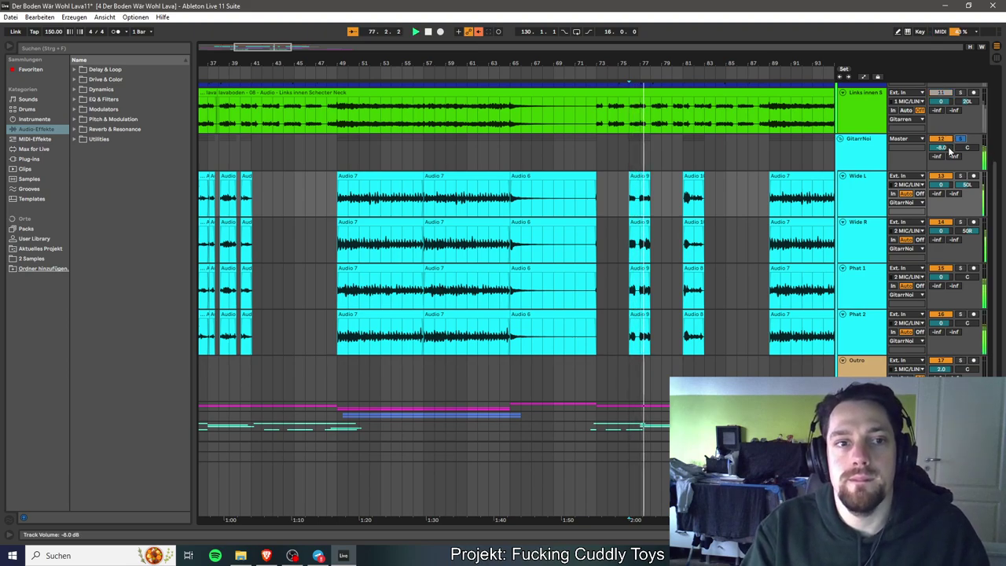
pyautogui.click(253, 195)
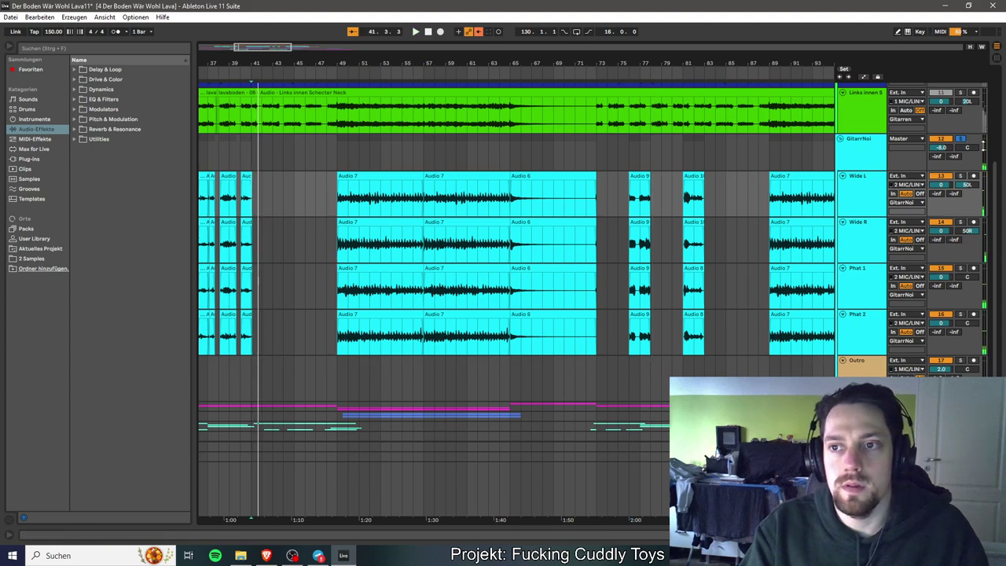
pyautogui.click(962, 140)
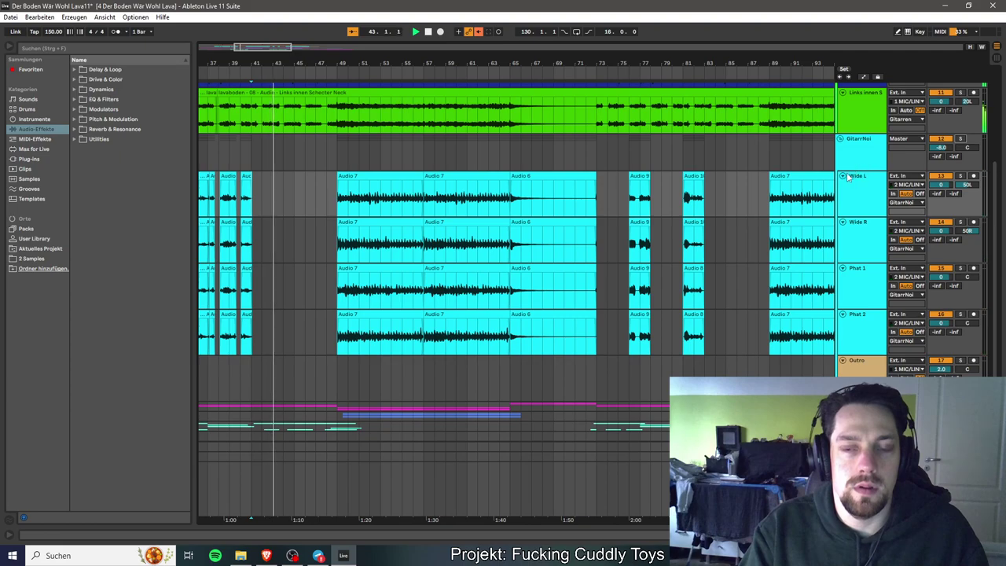
# Move the clips at bar 76 on Wide L, Wide R, Phat 1 and Phat 2 to bar 42.
pyautogui.moveTo(633, 189); pyautogui.dragTo(635, 315)
pyautogui.moveTo(638, 176); pyautogui.dragTo(273, 198)
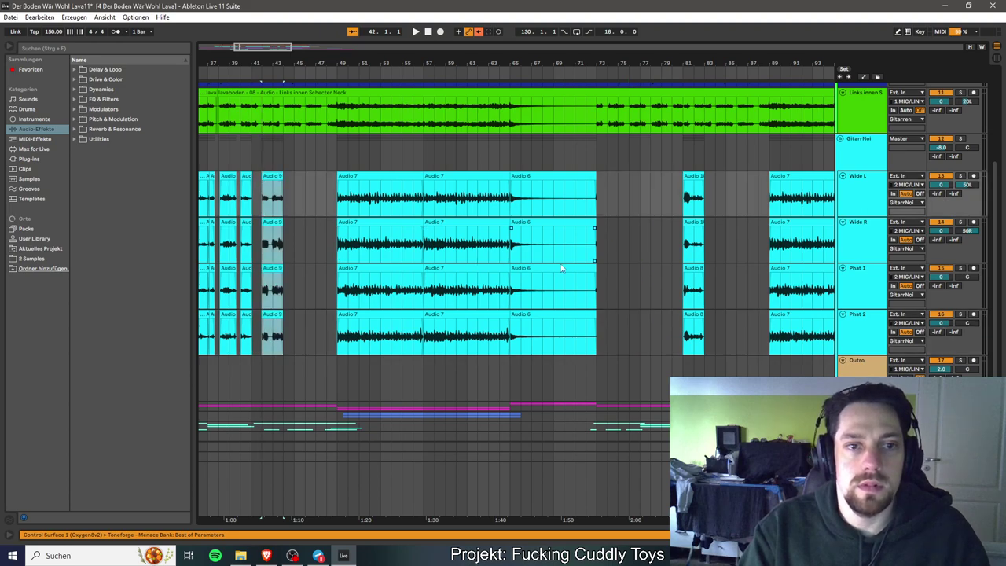
# Solo the GitarrNoi group and listen to its clips from bar 81.
pyautogui.click(684, 203)
pyautogui.click(960, 139)
pyautogui.press('space')
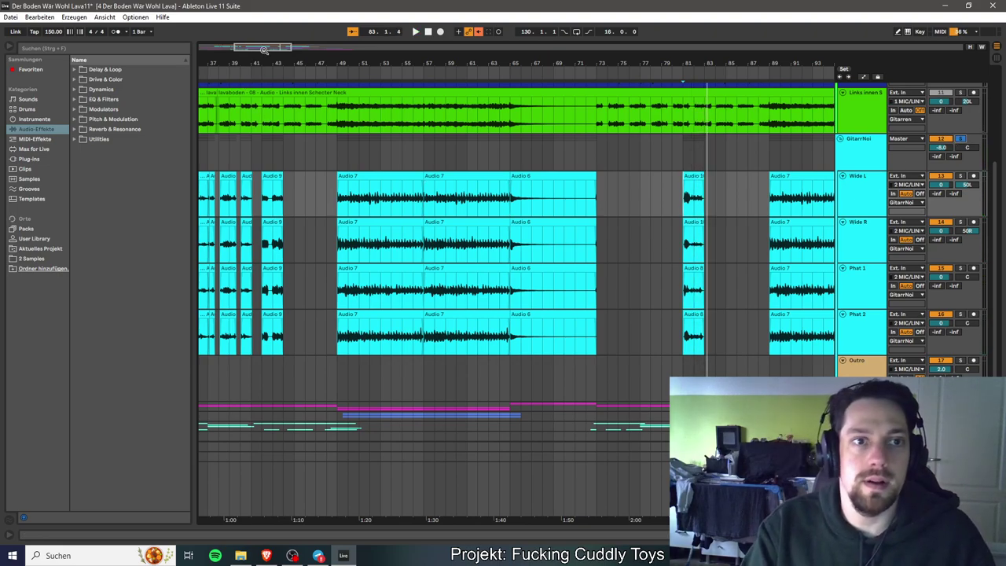
pyautogui.moveTo(264, 48); pyautogui.dragTo(270, 110)
pyautogui.hscroll(-5, 483, 213)
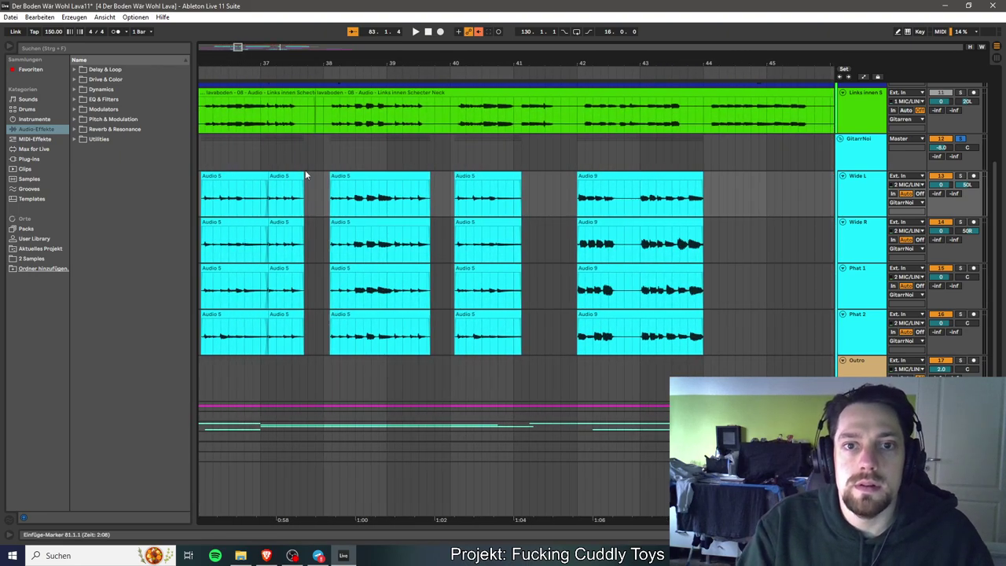
# Play from about bar 40 with the GitarrNoi solo turned off, and examine the gap before the clips at bar 42.
pyautogui.click(456, 202)
pyautogui.press('space')
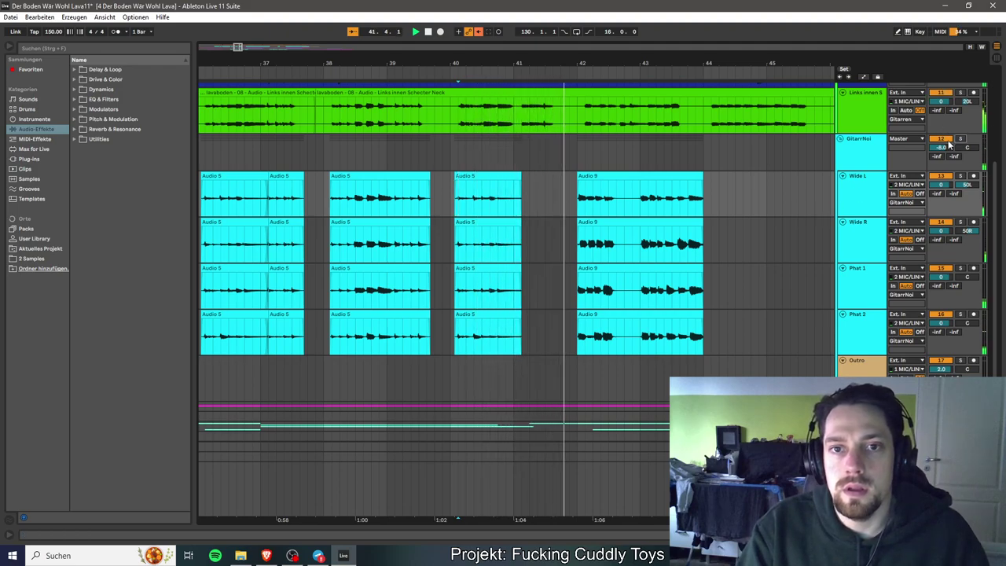
pyautogui.moveTo(240, 47); pyautogui.dragTo(655, 146)
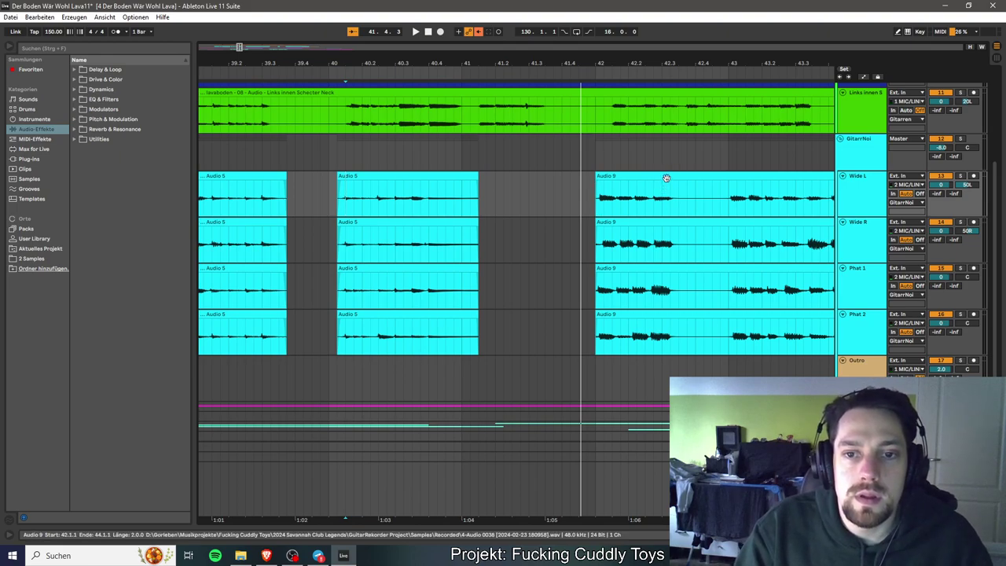
pyautogui.moveTo(240, 47); pyautogui.dragTo(243, 88)
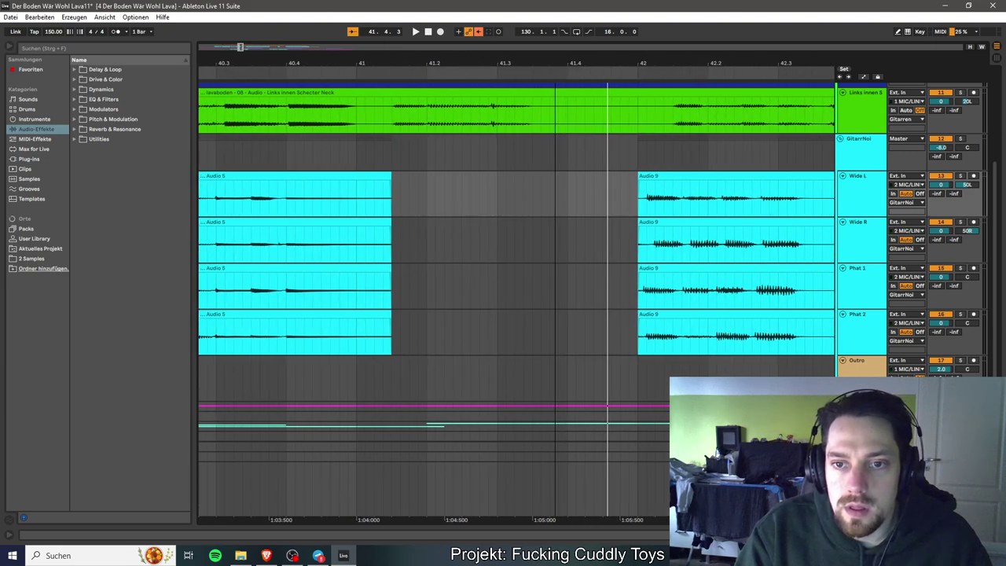
pyautogui.click(242, 47)
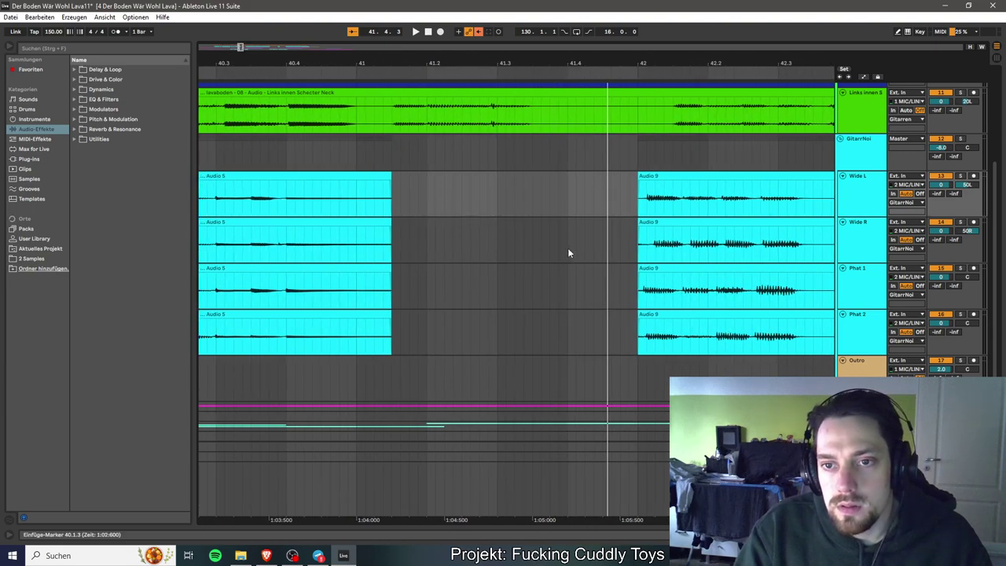
# Move the Wide L clip at bar 42 to 41.1.3, play it, and tighten its start to the first note.
pyautogui.moveTo(643, 178); pyautogui.dragTo(432, 176)
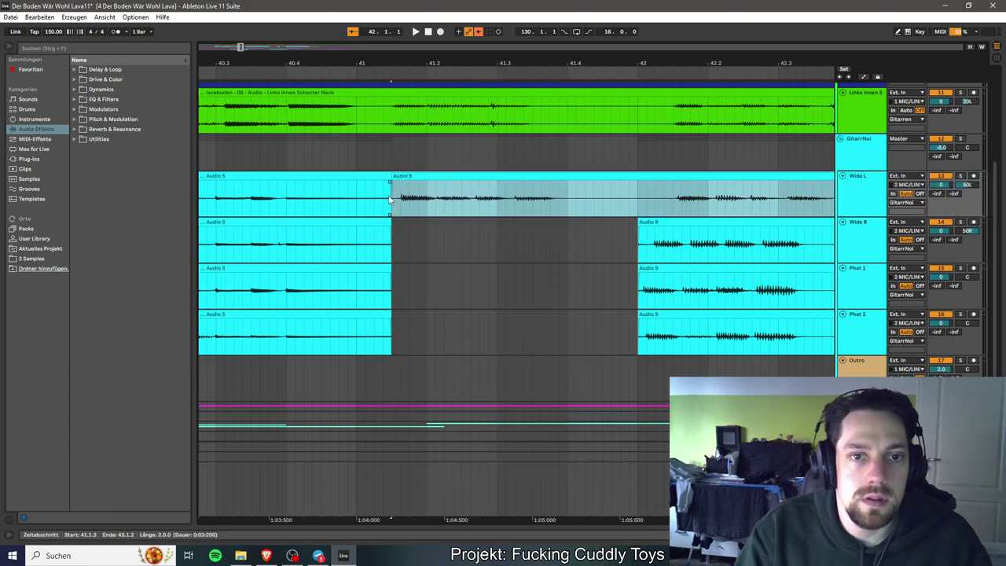
pyautogui.press('space')
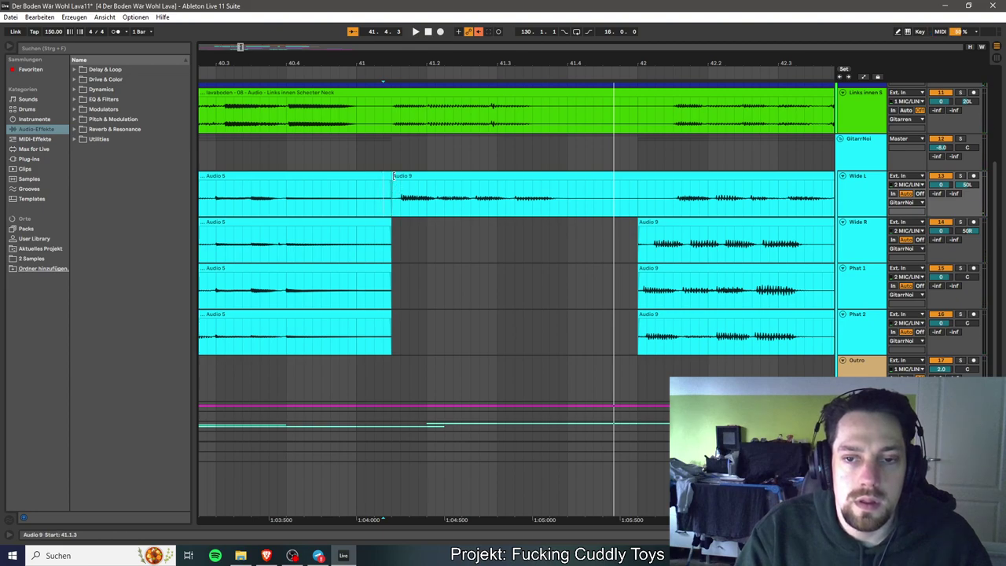
pyautogui.click(394, 176)
pyautogui.moveTo(394, 176)
pyautogui.mouseDown()
pyautogui.moveTo(407, 175)
pyautogui.moveTo(392, 175)
pyautogui.mouseUp()
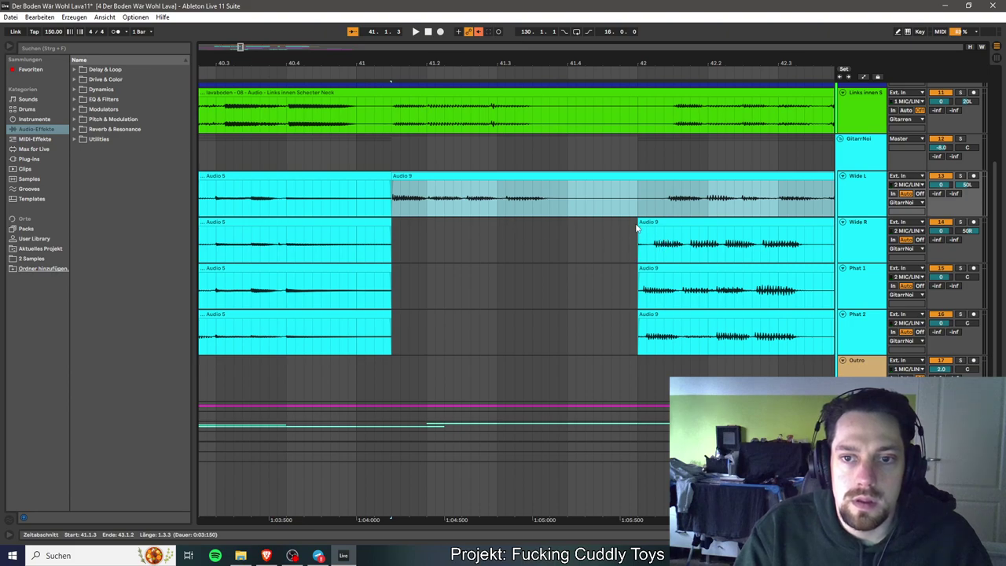
# Trim the starts of the Wide R, Phat 1 and Phat 2 clips at bar 42 slightly and move them together to 41.1.3.
pyautogui.moveTo(638, 227); pyautogui.dragTo(645, 222)
pyautogui.moveTo(639, 269); pyautogui.dragTo(645, 269)
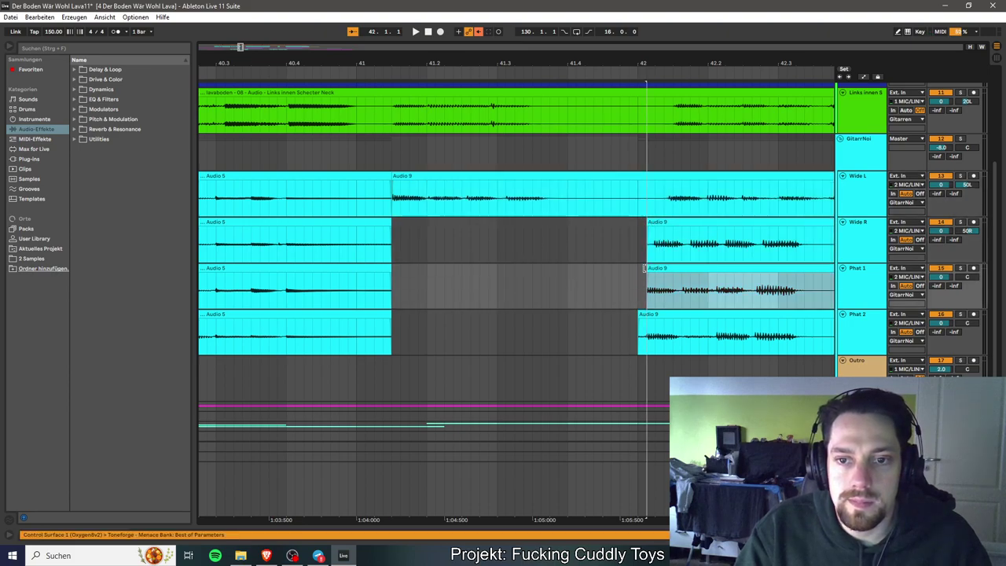
pyautogui.moveTo(637, 318); pyautogui.dragTo(645, 313)
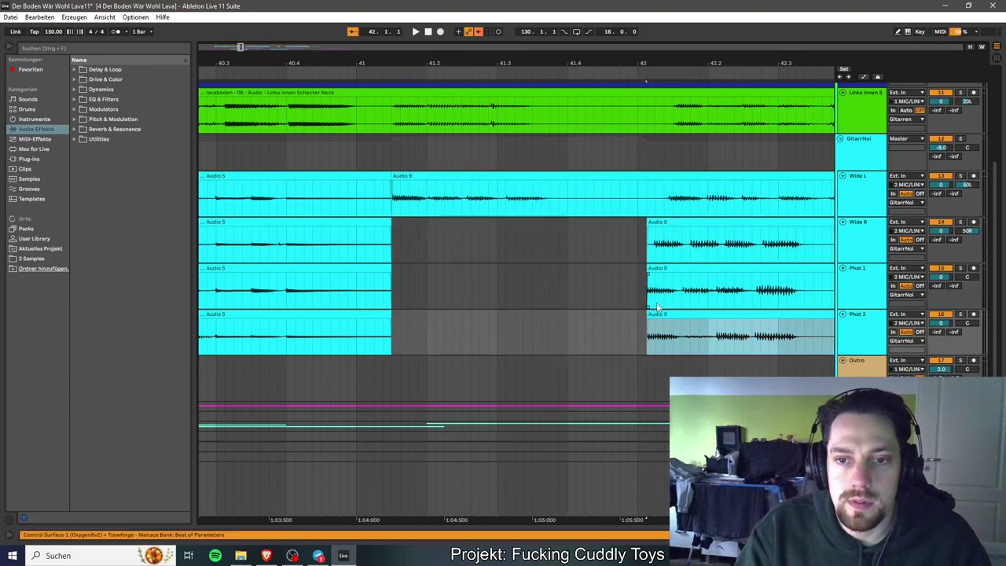
pyautogui.click(682, 223)
pyautogui.keyDown('shift'); pyautogui.click(682, 315); pyautogui.keyUp('shift')
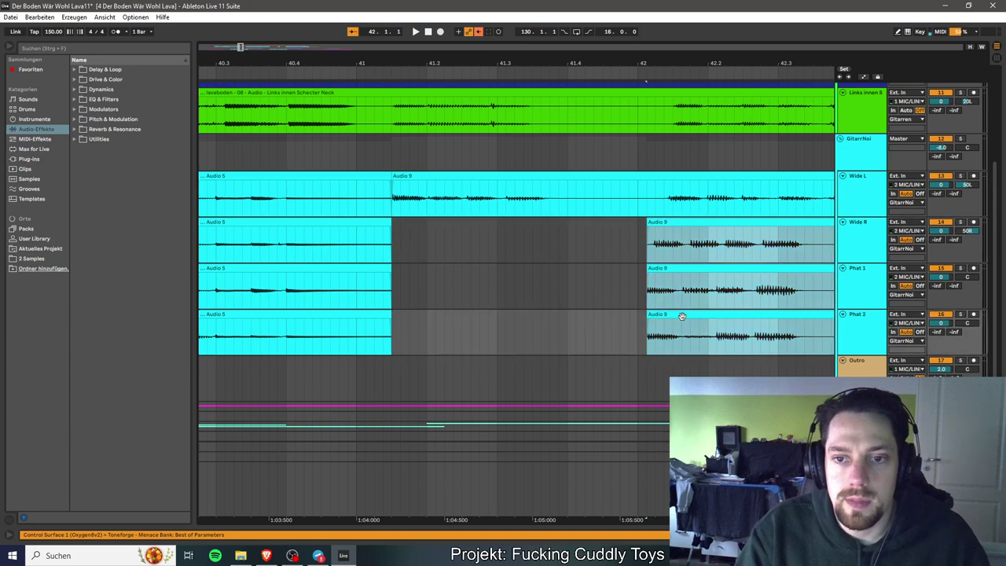
pyautogui.moveTo(674, 224); pyautogui.dragTo(399, 252)
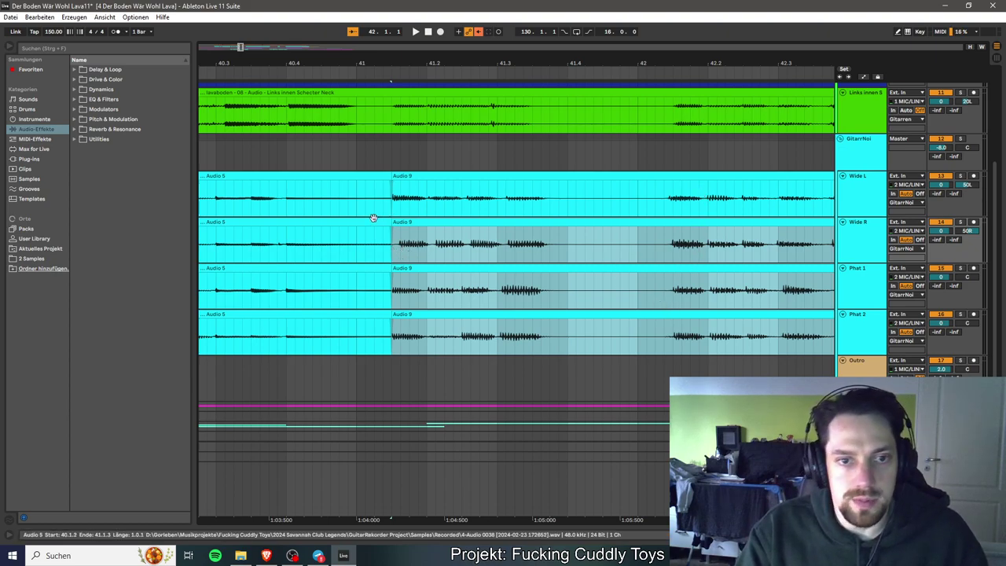
# Inspect the warp settings of the Audio 5 clips between bars 37 and 41 on Wide L and Phat 1.
pyautogui.click(464, 178)
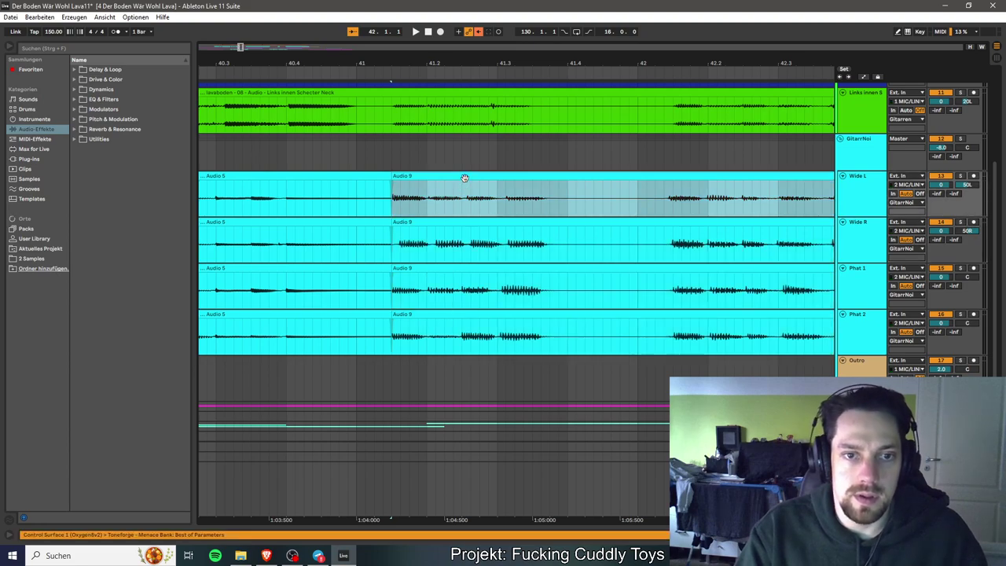
pyautogui.doubleClick(334, 176)
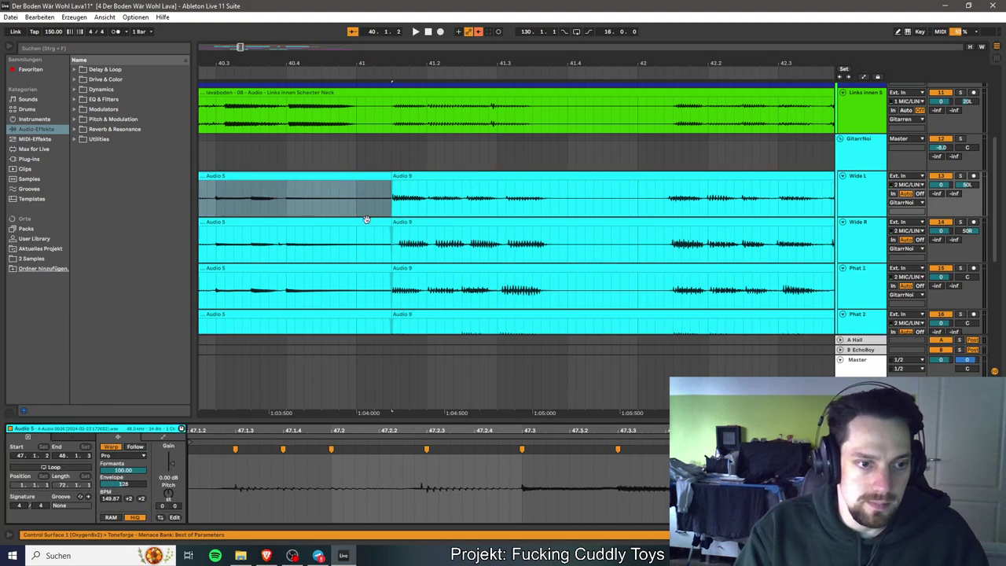
pyautogui.hscroll(-3, 365, 221)
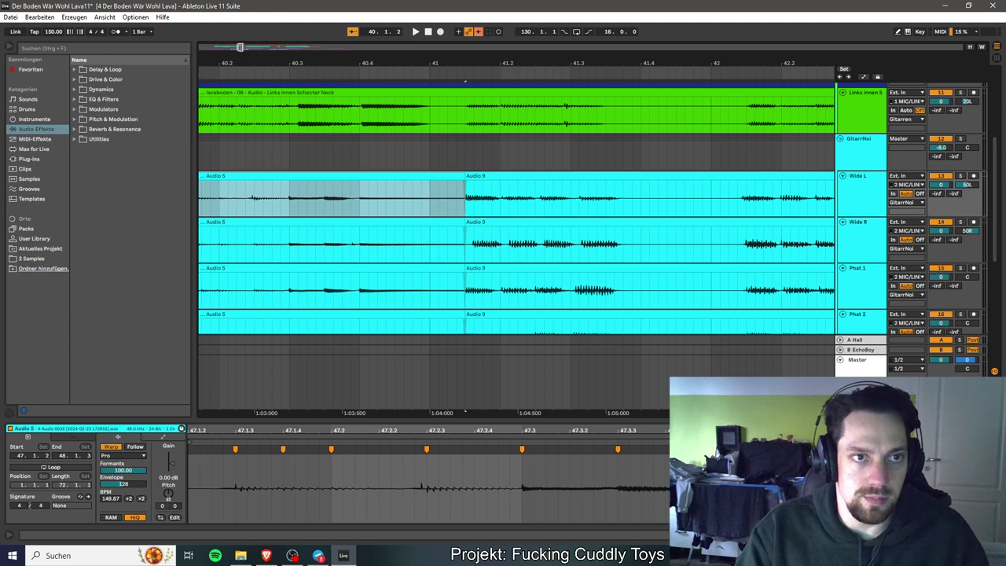
pyautogui.press('-')
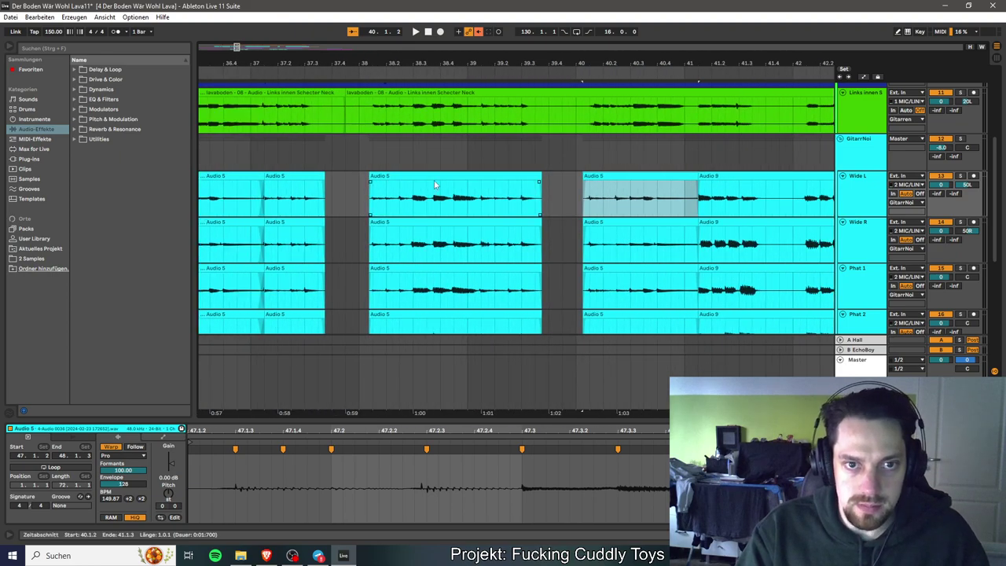
pyautogui.click(281, 176)
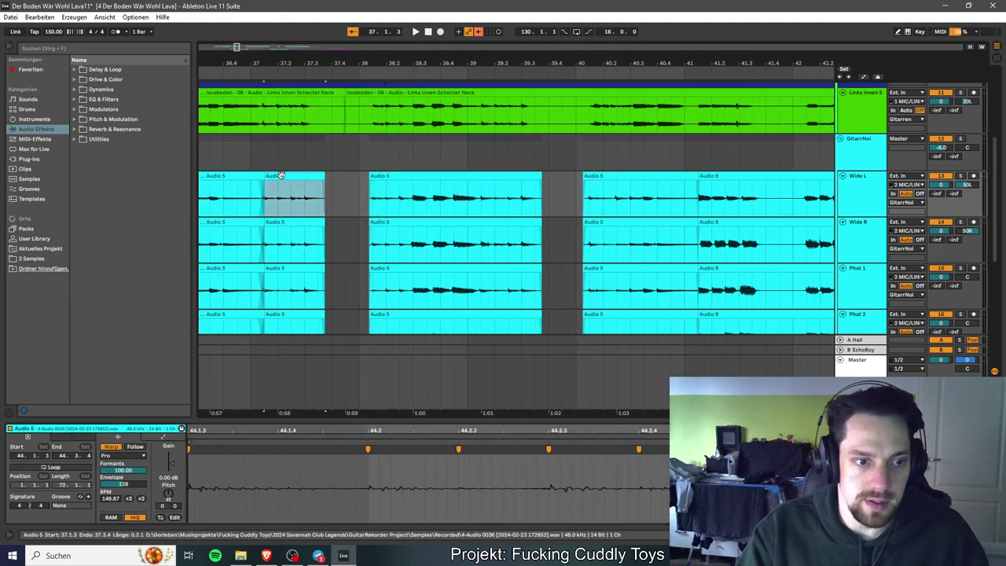
pyautogui.click(228, 175)
pyautogui.click(292, 277)
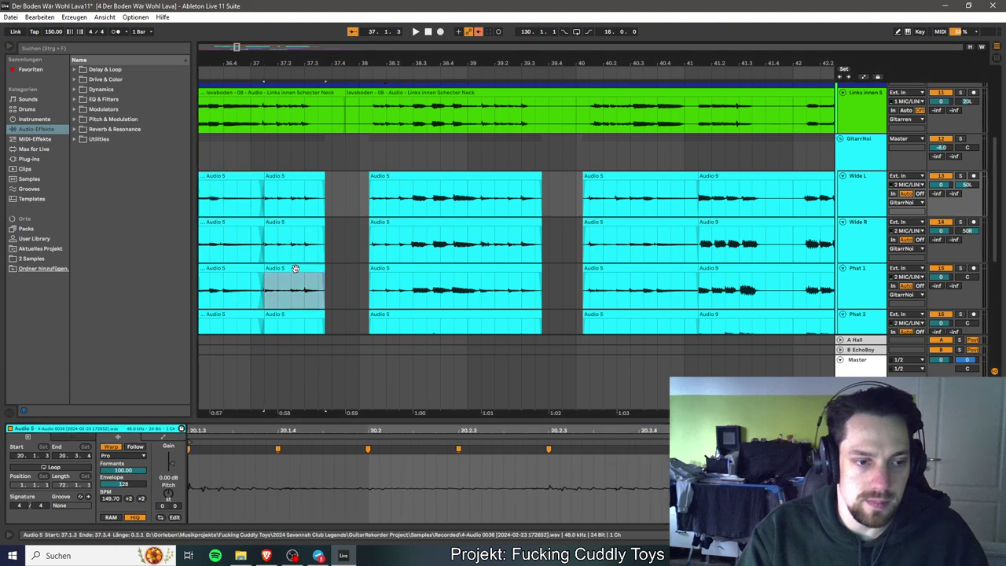
pyautogui.click(406, 289)
pyautogui.click(672, 269)
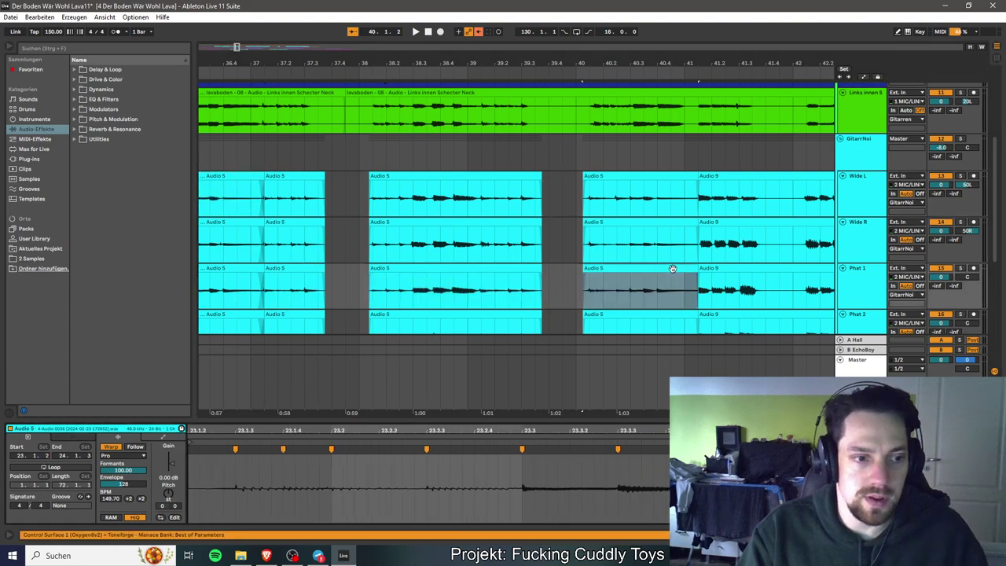
# Set the warp mode of the four Audio 9 clips at 41.1.3 to Complex Pro and save the project.
pyautogui.hscroll(6, 645, 269)
pyautogui.scroll(-2, 618, 268)
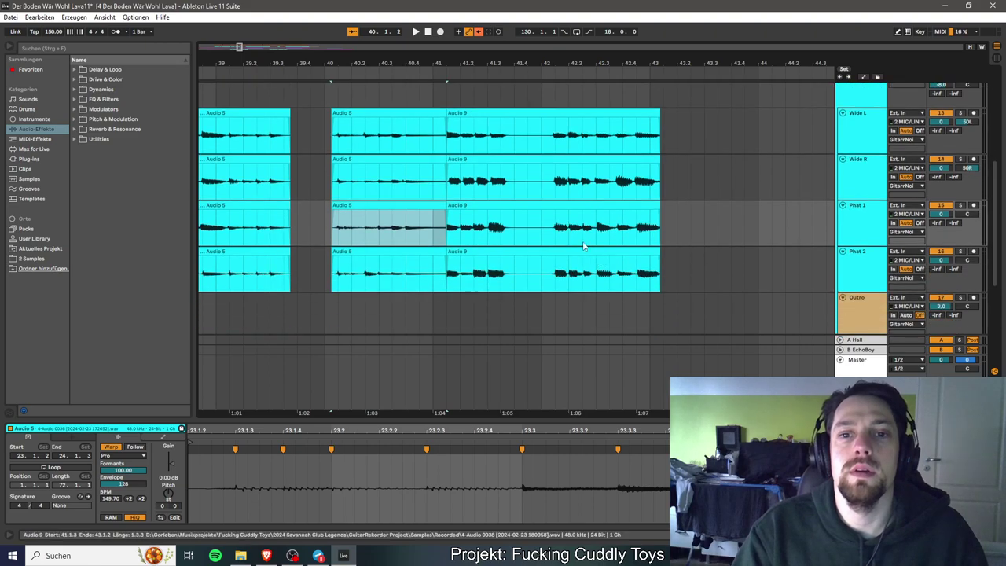
pyautogui.click(557, 116)
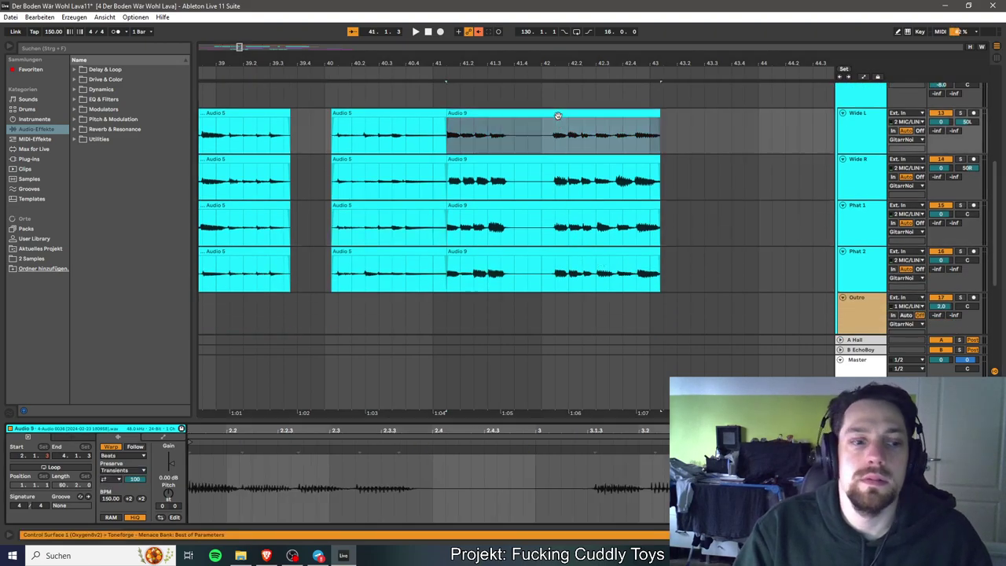
pyautogui.keyDown('shift'); pyautogui.click(585, 250); pyautogui.keyUp('shift')
pyautogui.click(135, 455)
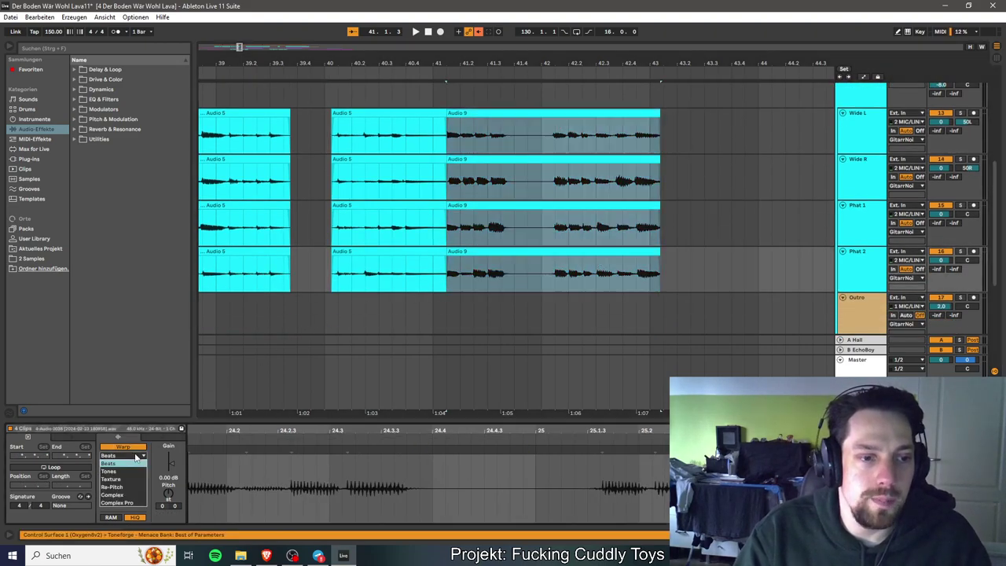
pyautogui.click(473, 137)
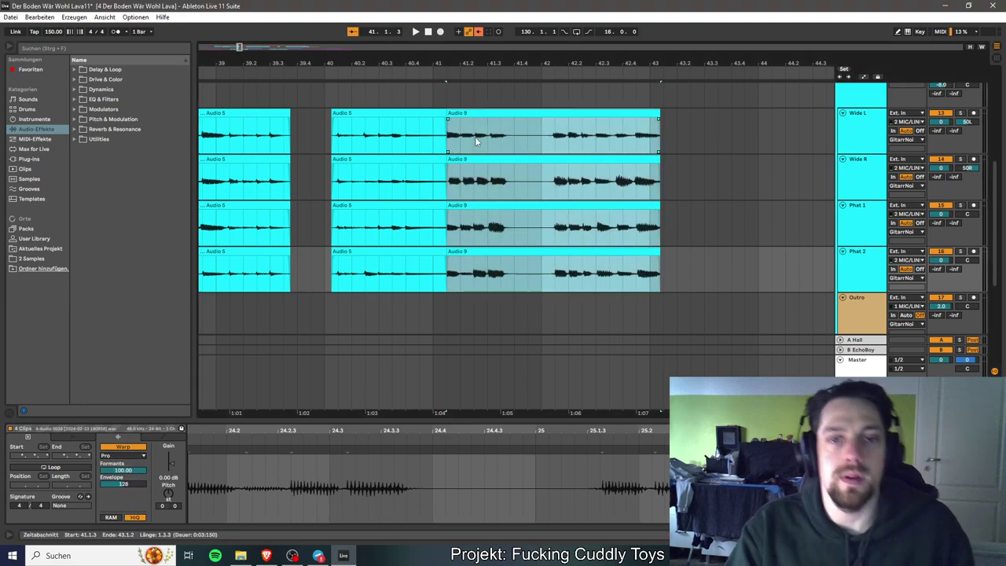
pyautogui.hotkey('ctrl', 's')
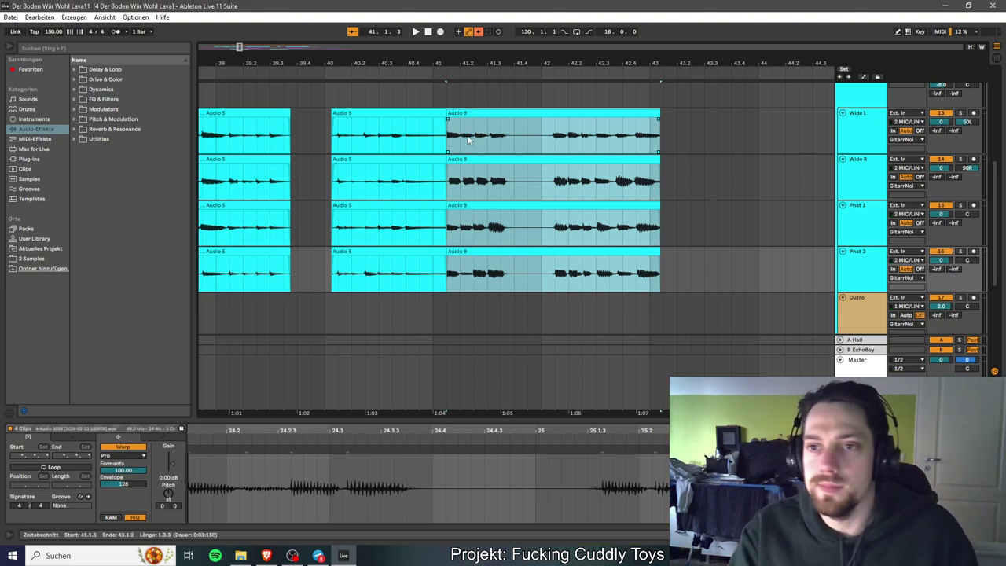
pyautogui.click(688, 163)
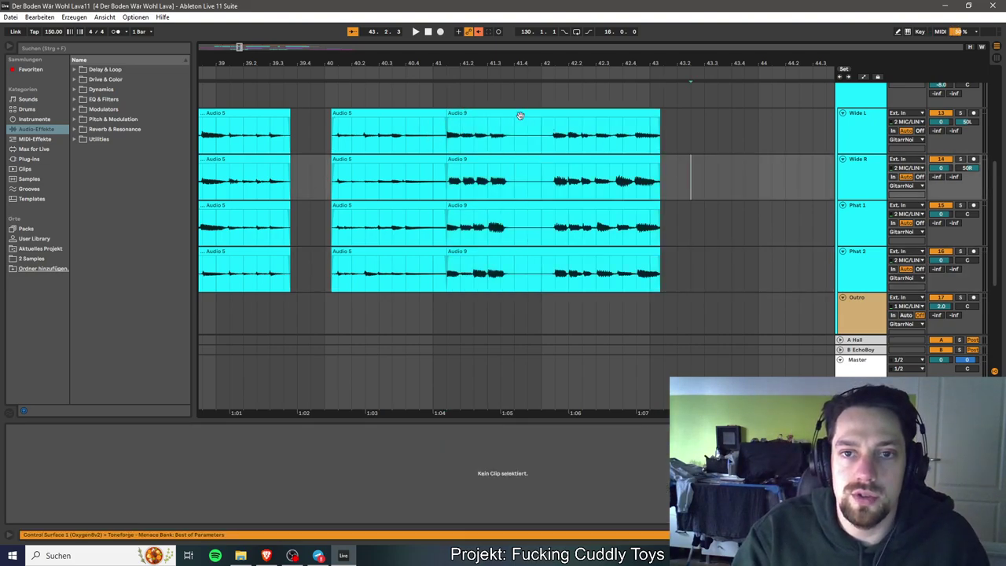
# Show the Wide L Audio 9 clip's waveform in an enlarged clip view and solo the Wide L track.
pyautogui.click(519, 115)
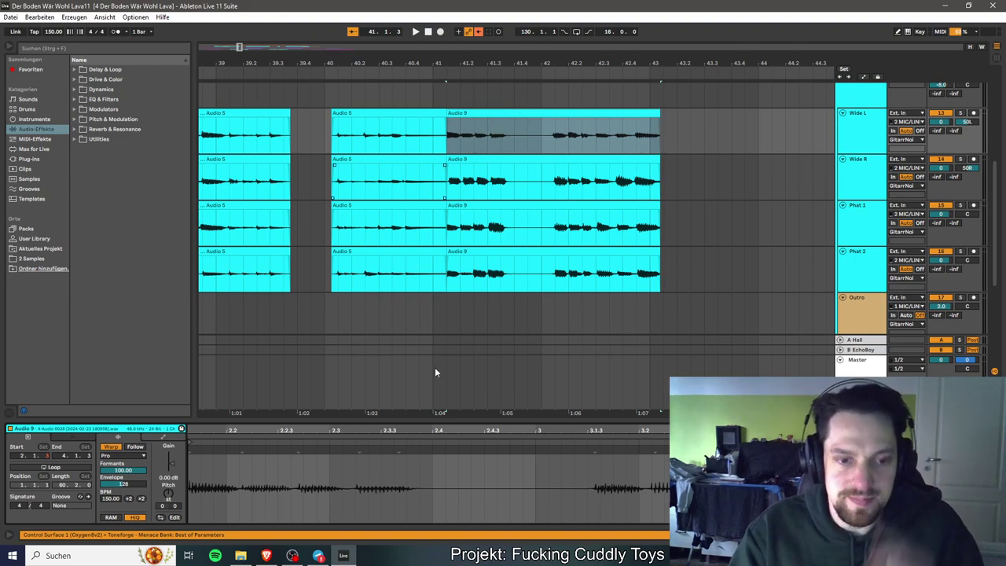
pyautogui.moveTo(445, 421); pyautogui.dragTo(494, 317)
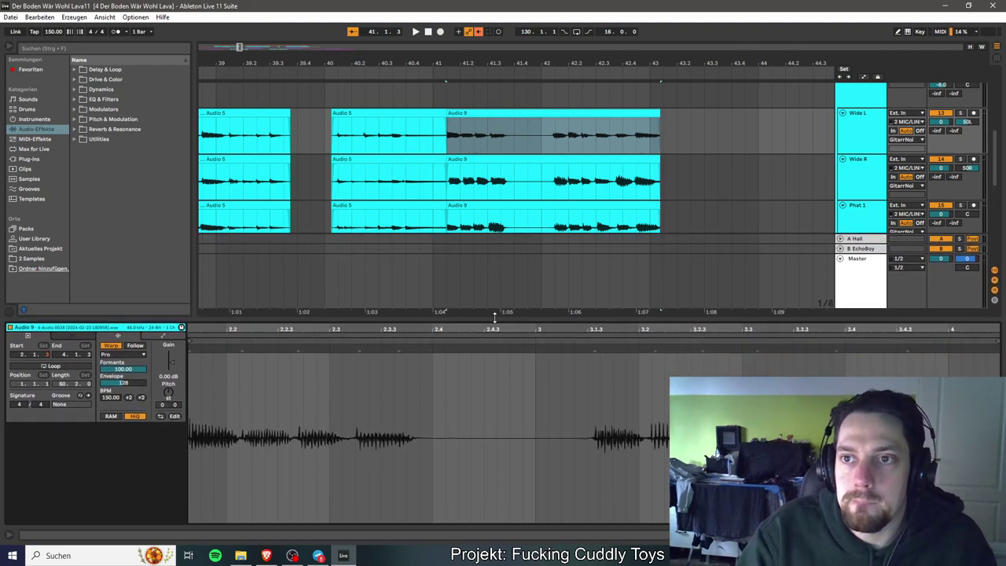
pyautogui.click(960, 114)
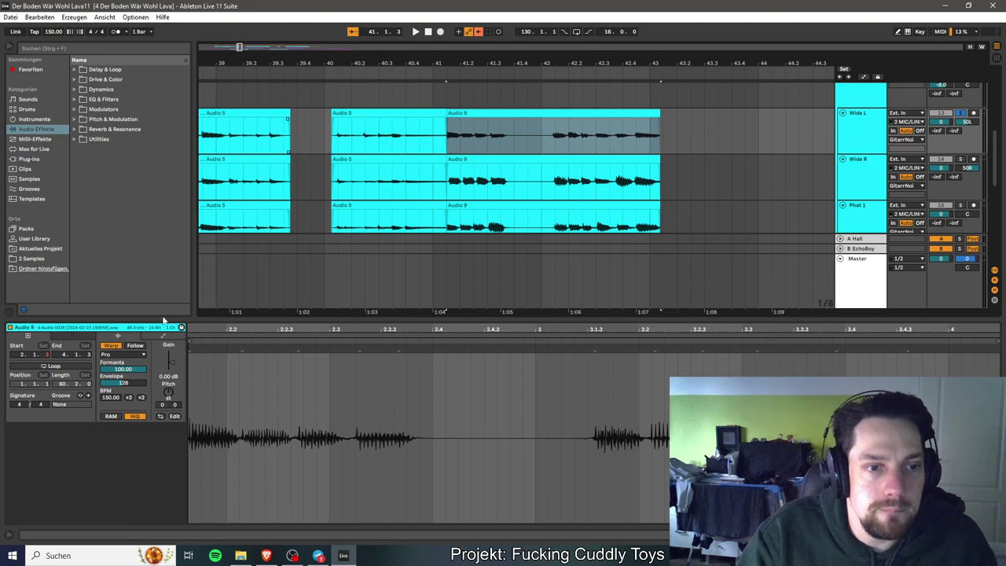
pyautogui.scroll(1, 323, 410)
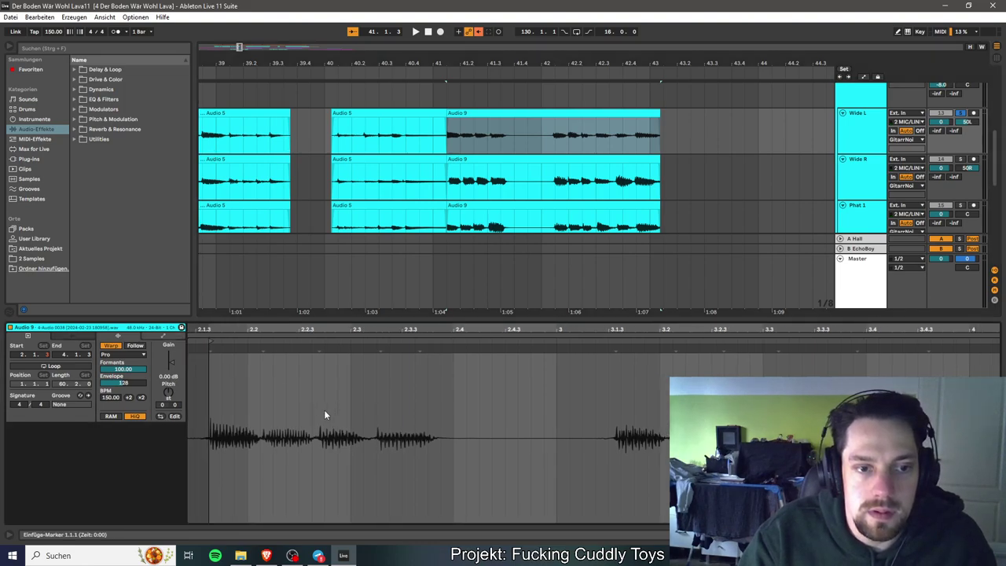
# Add a warp marker at the first note of the Wide L Audio 9 clip, play it, and align the marker to 2.1.3.
pyautogui.click(208, 349)
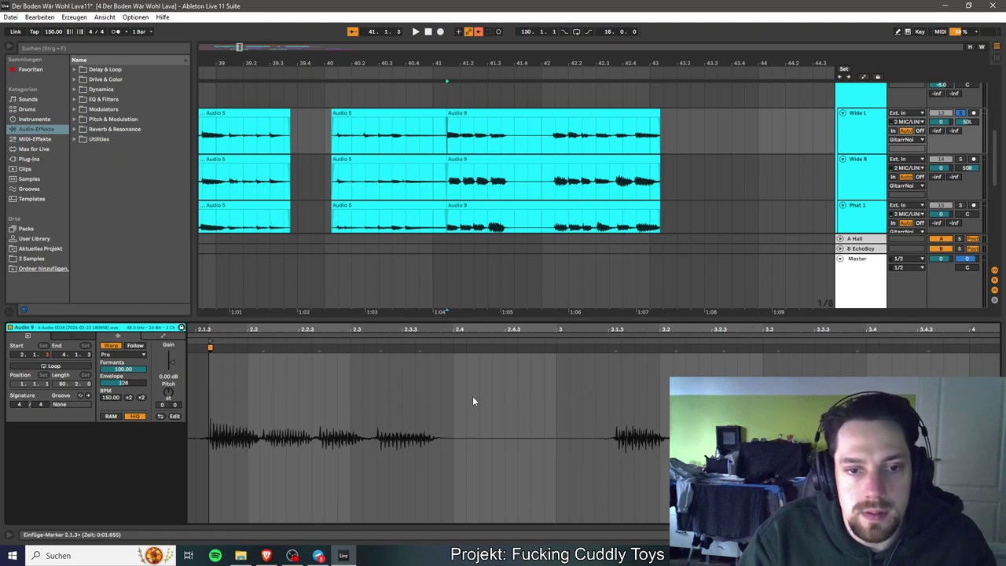
pyautogui.press('space')
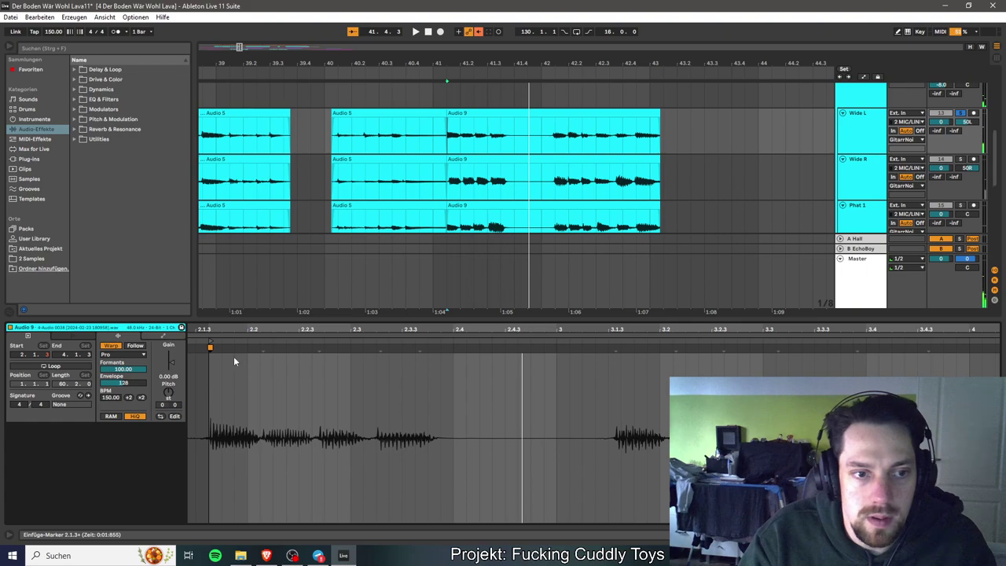
pyautogui.press('space')
pyautogui.moveTo(208, 352); pyautogui.dragTo(207, 348)
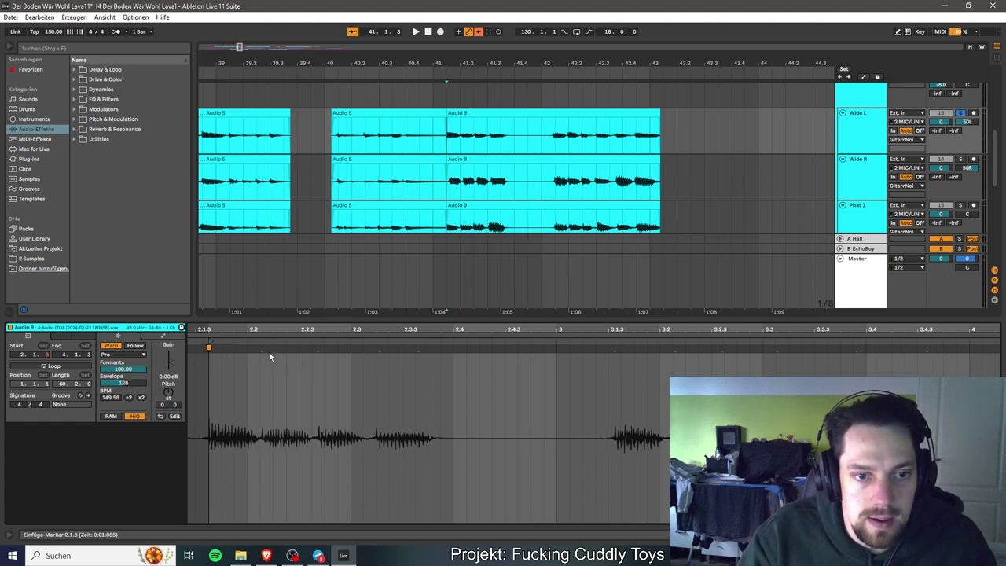
# Play the soloed Wide L clip from 41.1.3 to check its timing, and inspect its waveform up to the clip's end.
pyautogui.press('space')
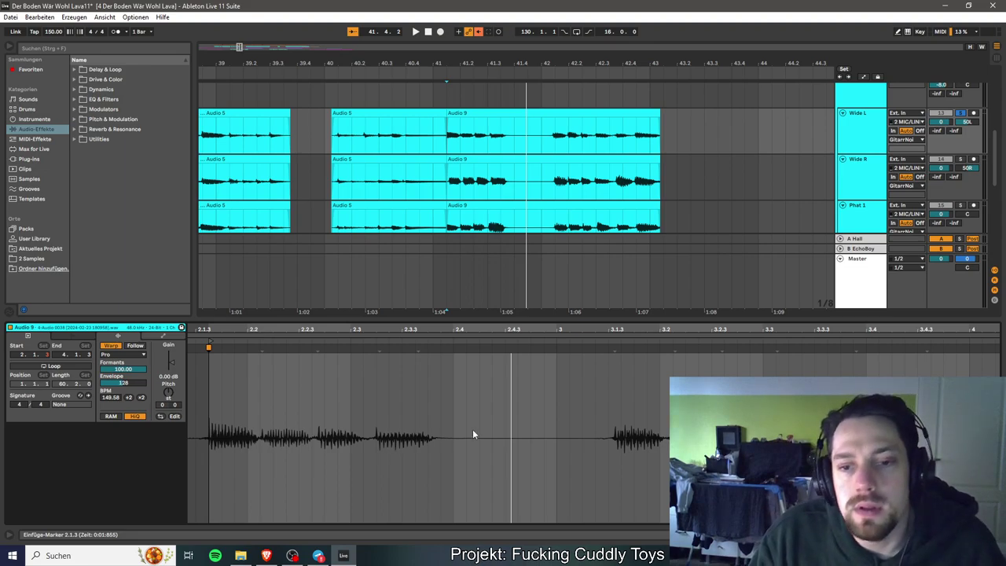
pyautogui.press('space')
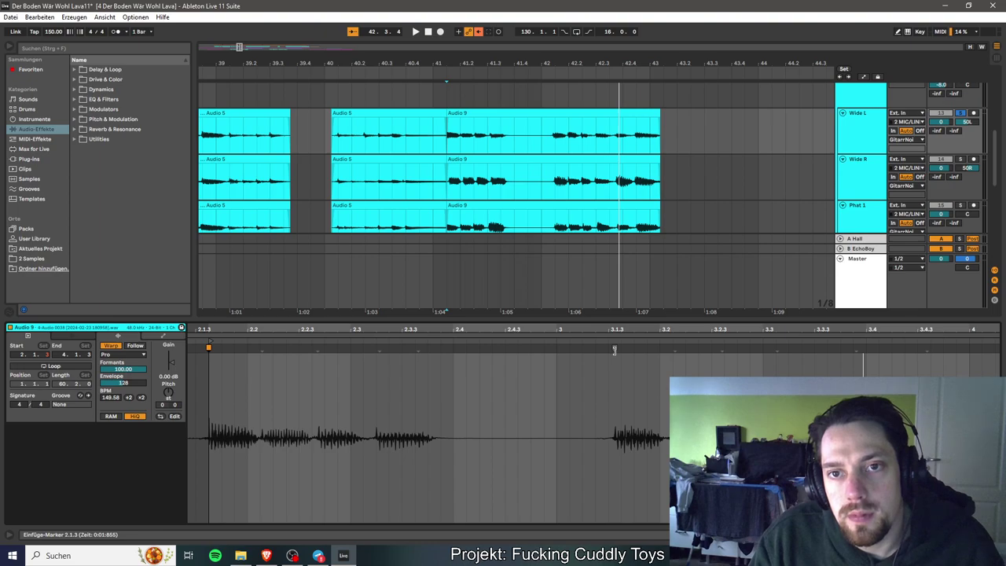
pyautogui.hscroll(3, 429, 432)
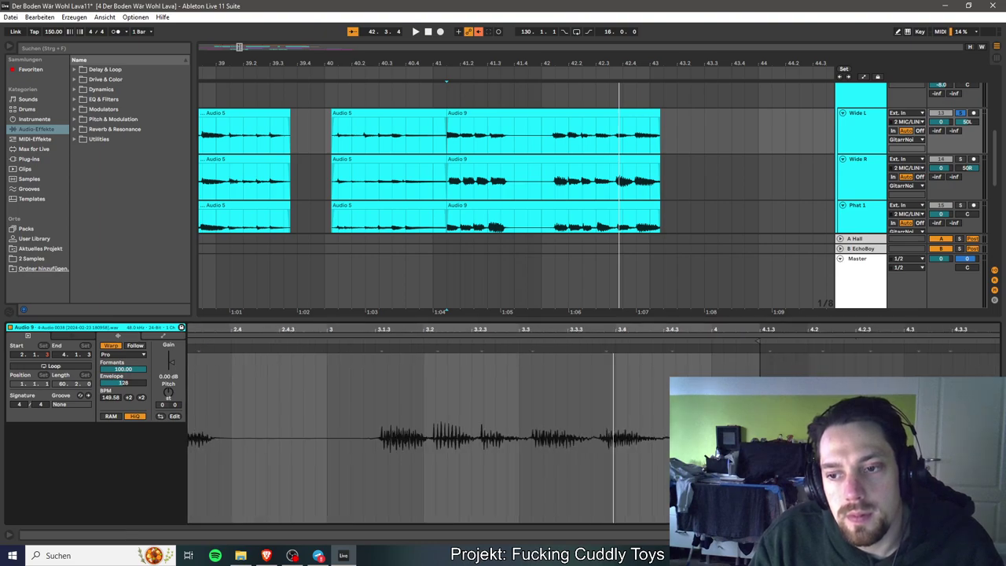
pyautogui.hscroll(5, 428, 432)
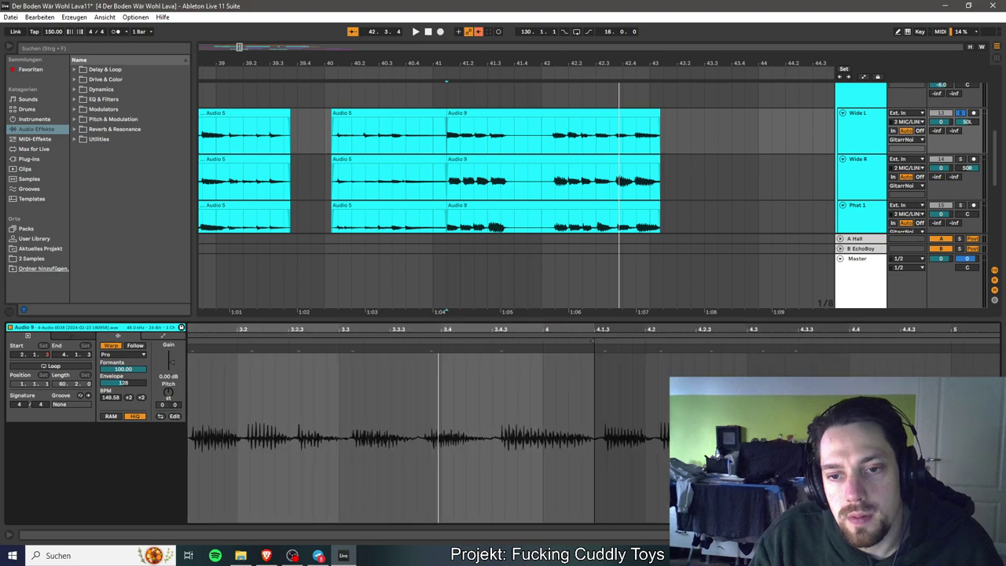
# Examine the Wide L Audio 9 clip's waveform for the timing of its first phrase and the start of its second phrase.
pyautogui.hscroll(-10, 429, 432)
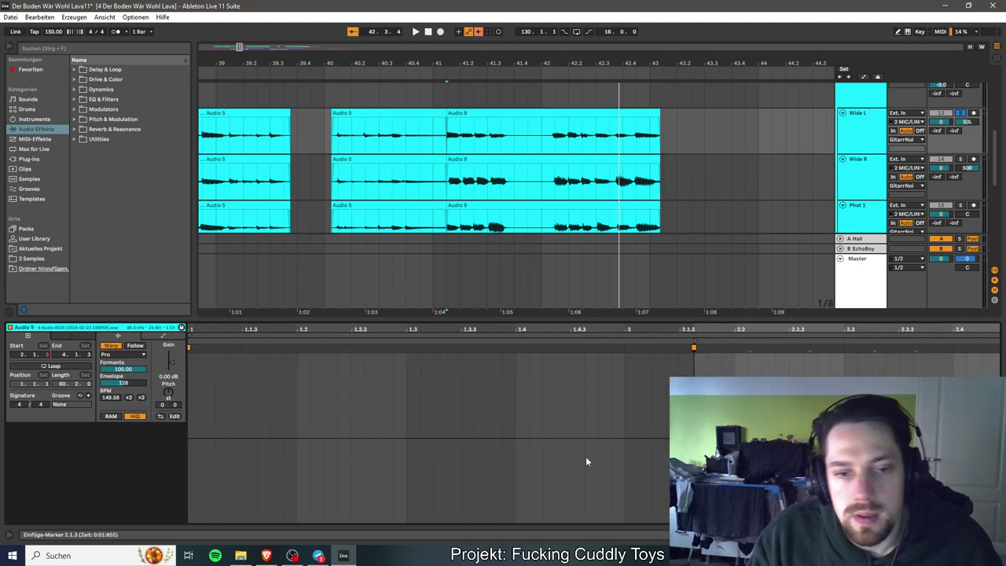
pyautogui.hscroll(3, 532, 421)
pyautogui.hscroll(4, 521, 423)
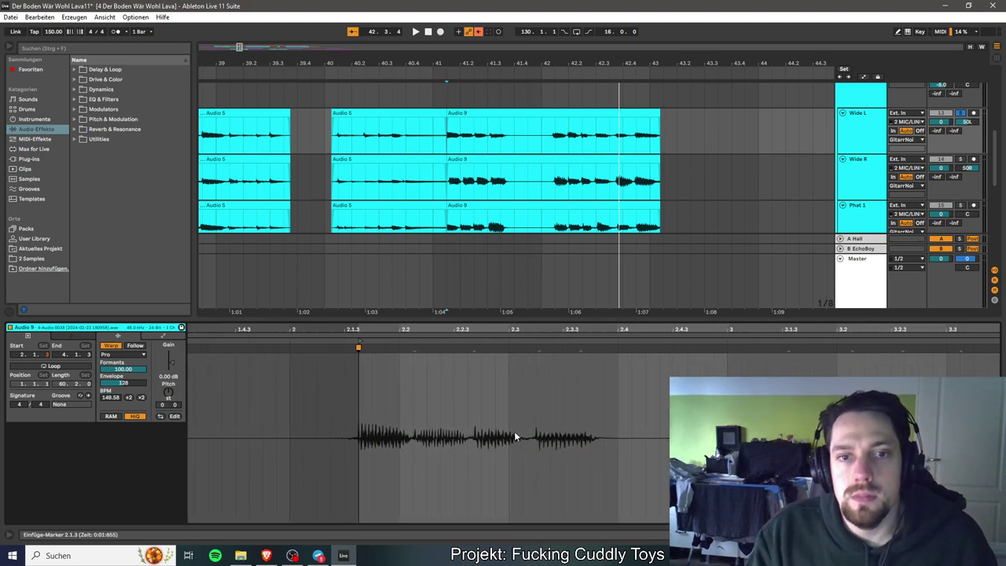
pyautogui.hscroll(1, 507, 434)
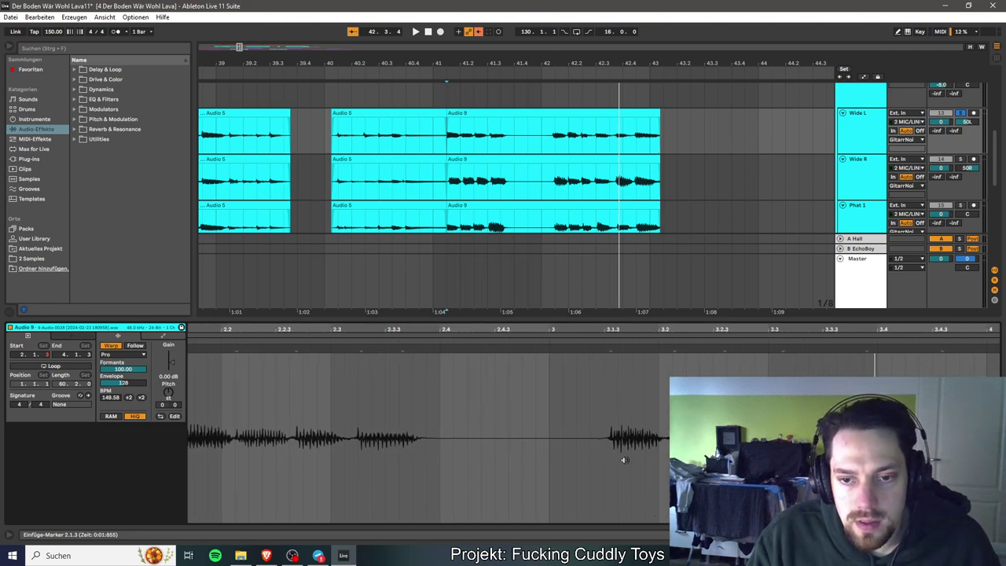
pyautogui.hscroll(-3, 624, 460)
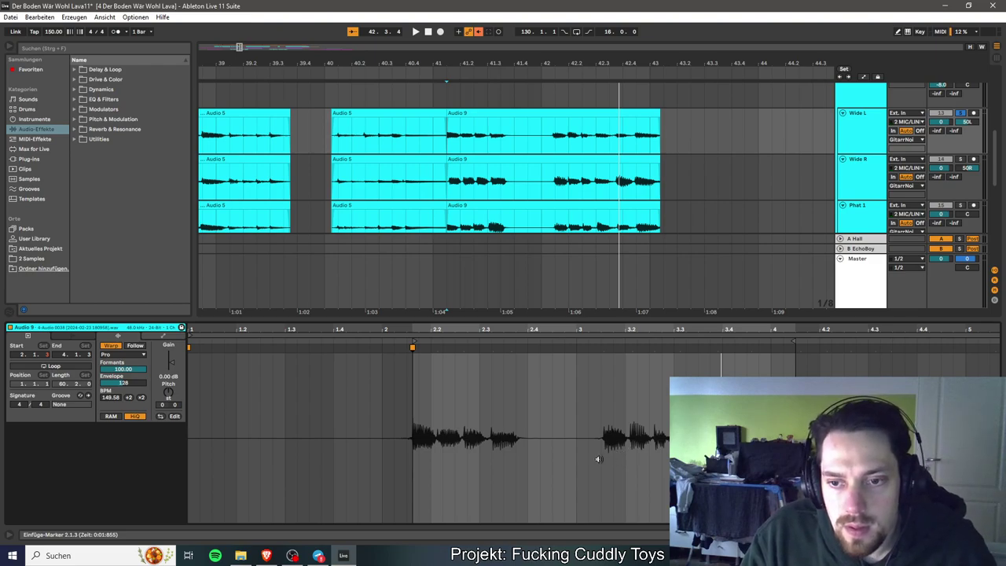
pyautogui.scroll(3, 598, 459)
pyautogui.scroll(-3, 597, 459)
pyautogui.scroll(3, 597, 459)
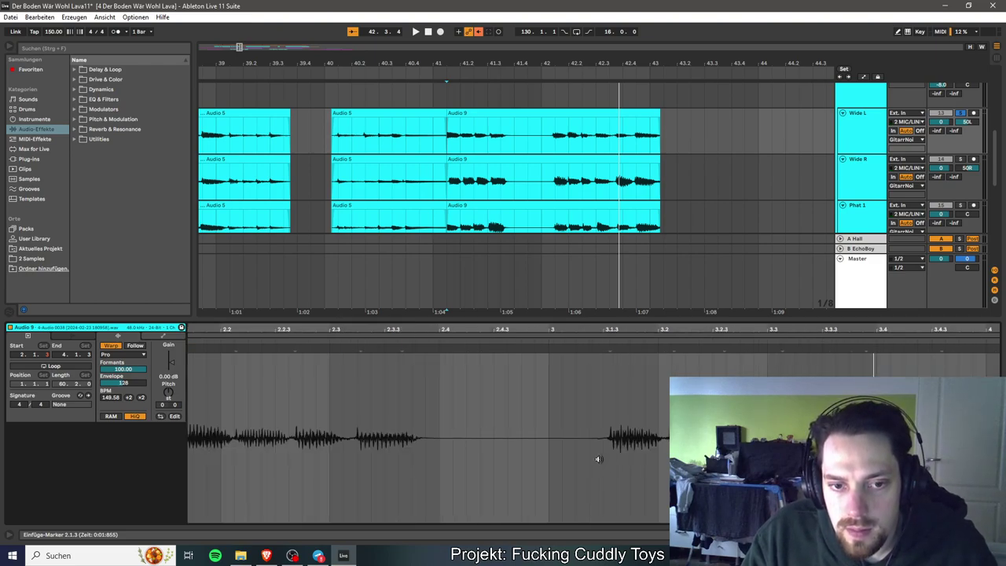
pyautogui.hscroll(-2, 561, 466)
# Play the soloed Wide L Audio 9 clip's first phrase from 41.1.3 and save the project.
pyautogui.press('space')
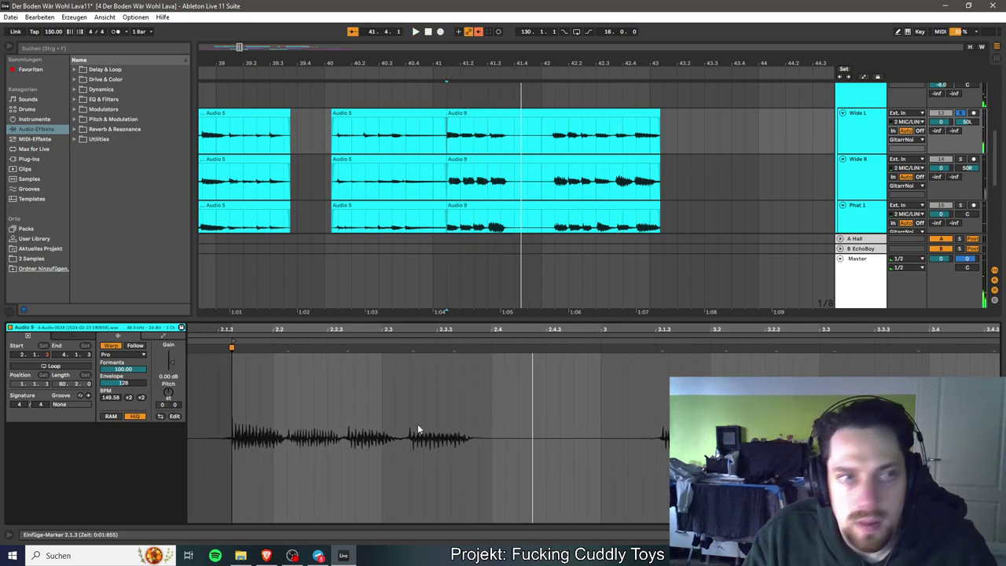
pyautogui.press('space')
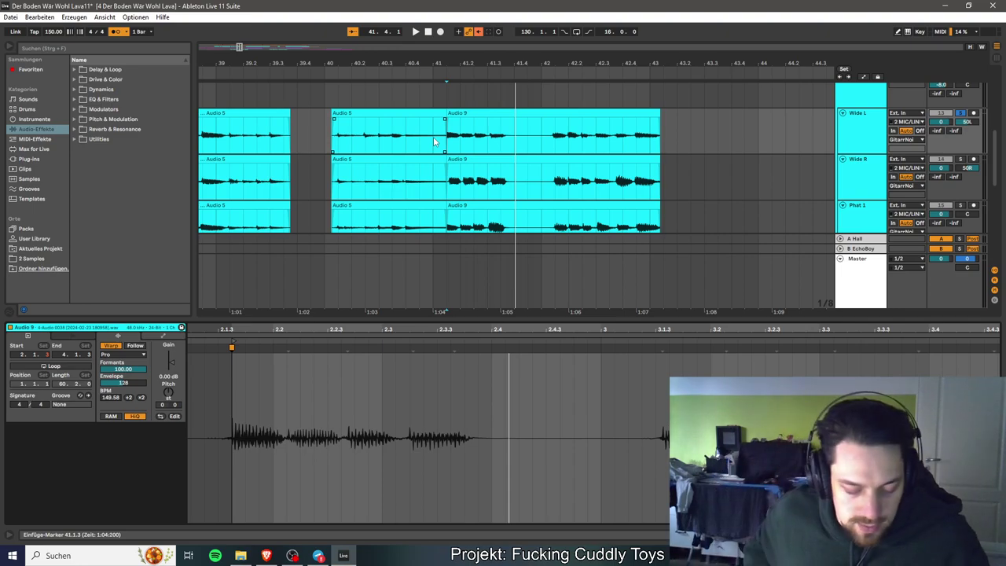
pyautogui.hotkey('ctrl', 's')
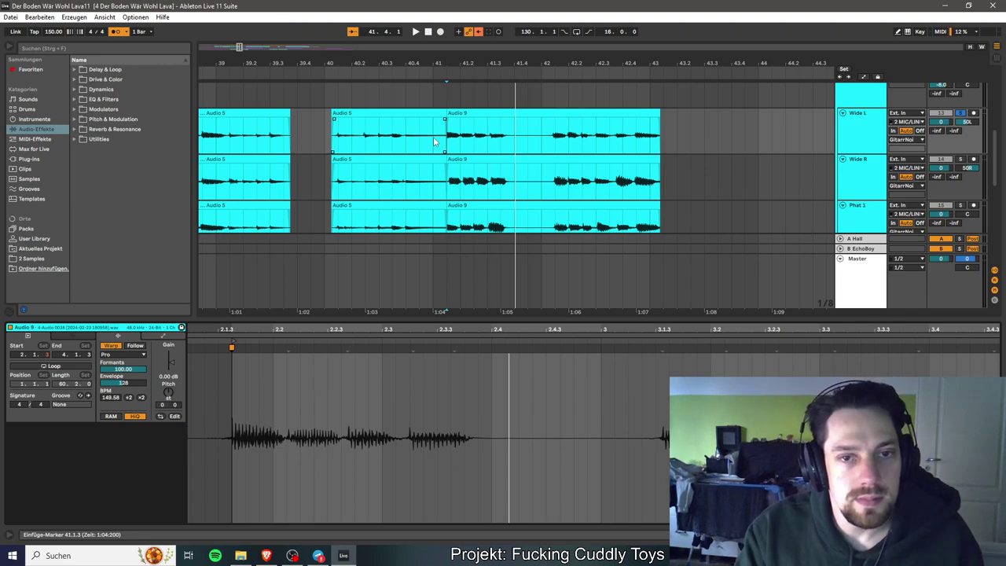
# Play the Wide L transition from Audio 5 into Audio 9, starting at 41.1.1 and again from 40.1.2.
pyautogui.click(524, 219)
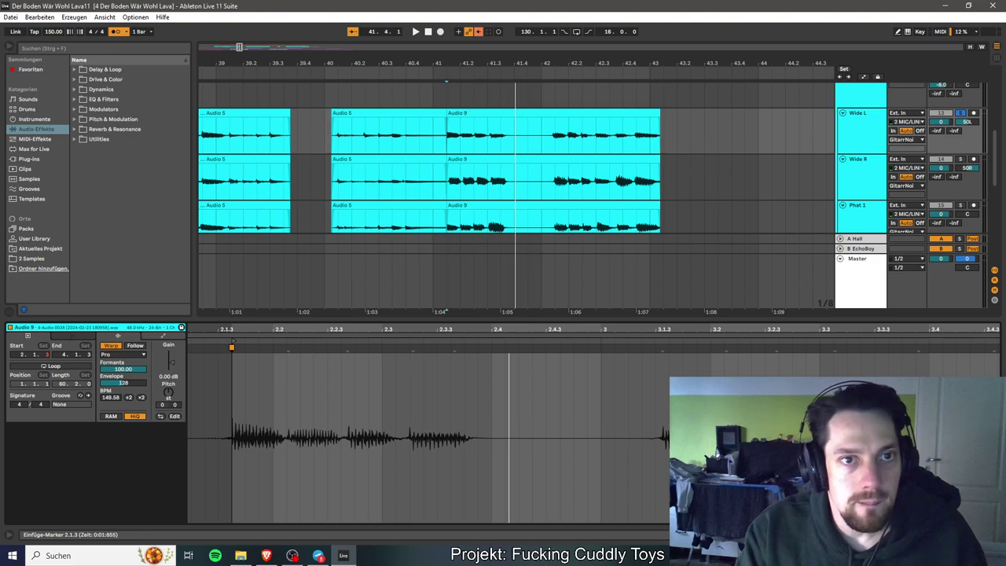
pyautogui.click(436, 147)
pyautogui.press('space')
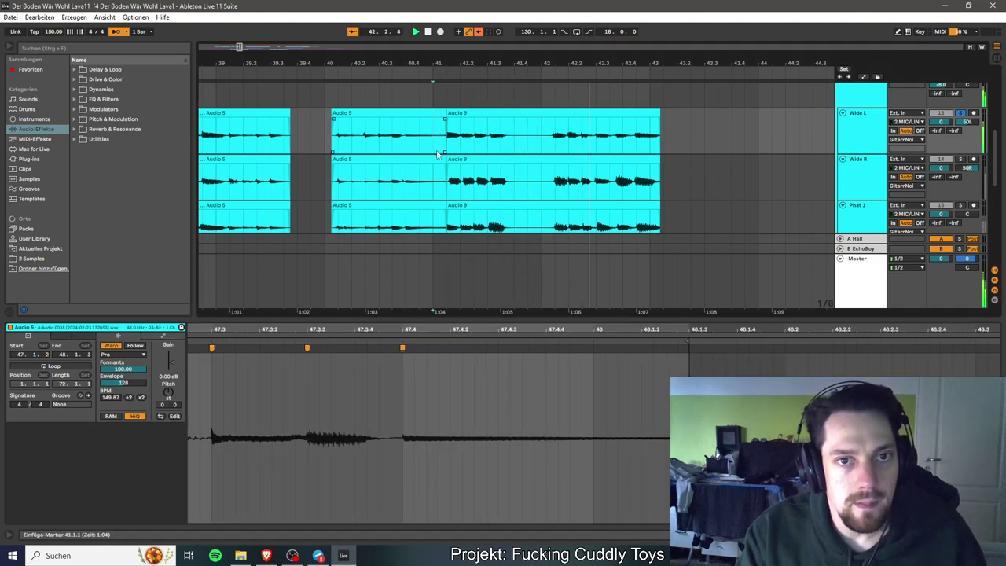
pyautogui.press('space')
pyautogui.press('space')
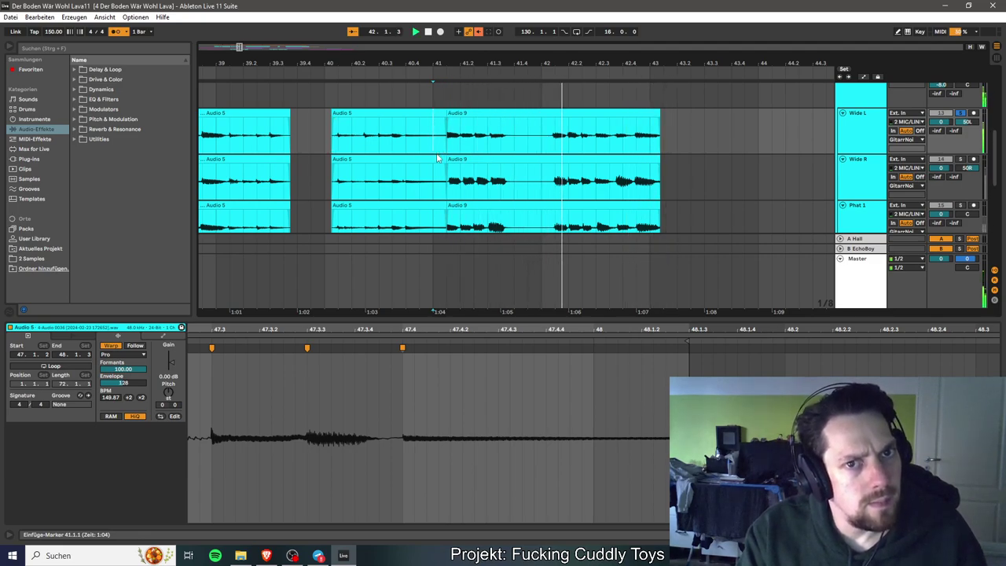
pyautogui.press('space')
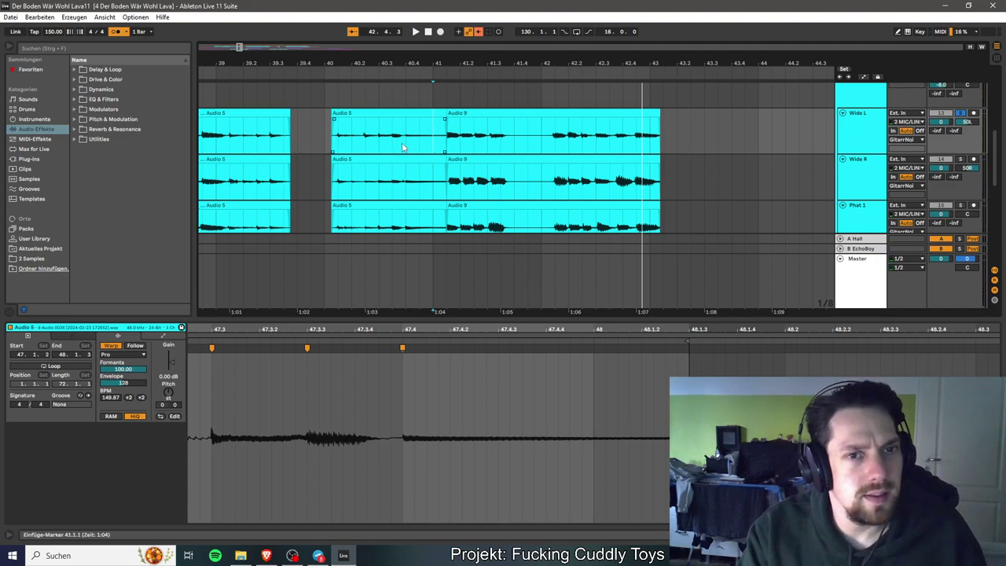
pyautogui.click(334, 146)
pyautogui.press('space')
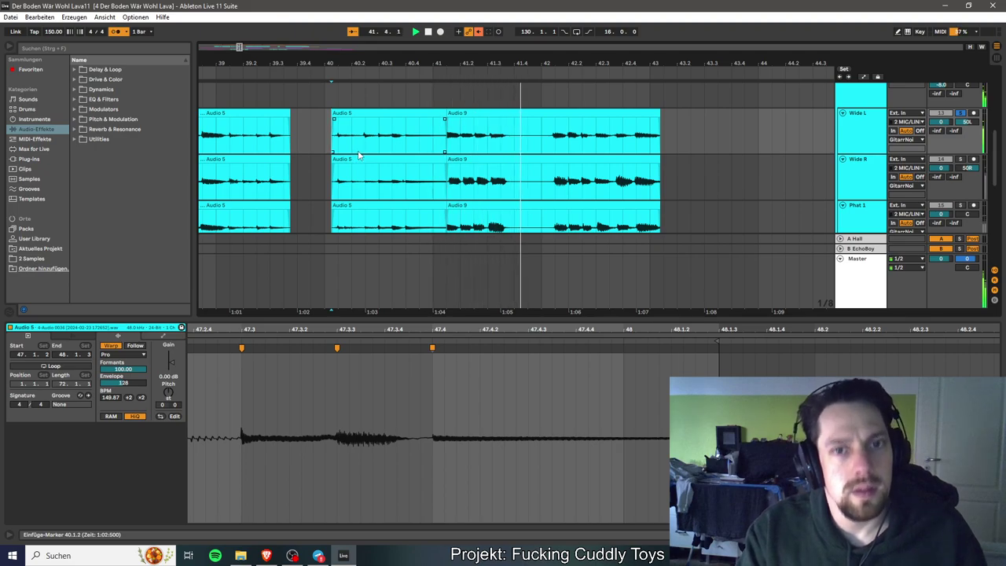
pyautogui.press('space')
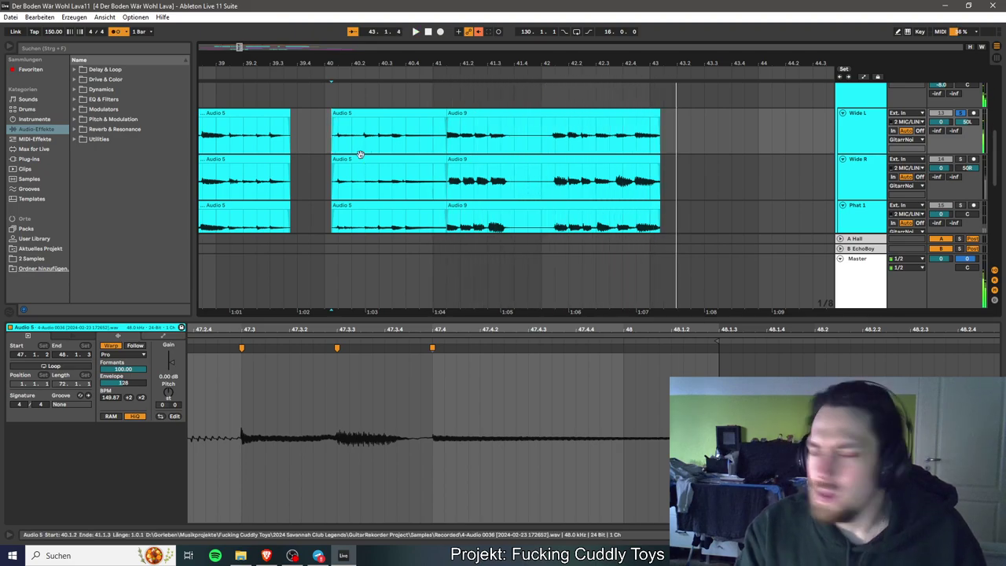
# Try to align the second phrase's first note in the Wide L Audio 9 clip to 3.1.3 with a warp marker.
pyautogui.click(521, 112)
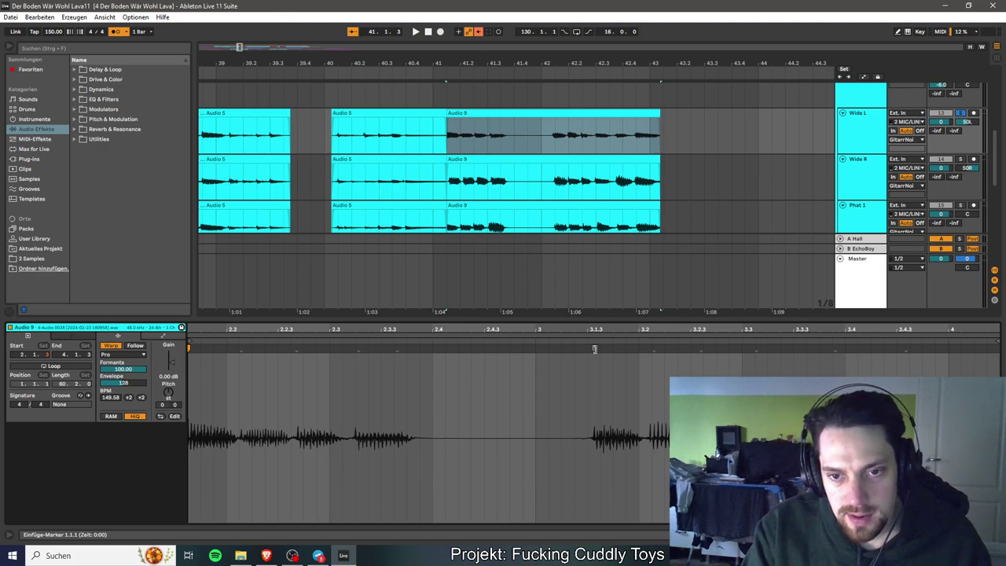
pyautogui.doubleClick(594, 349)
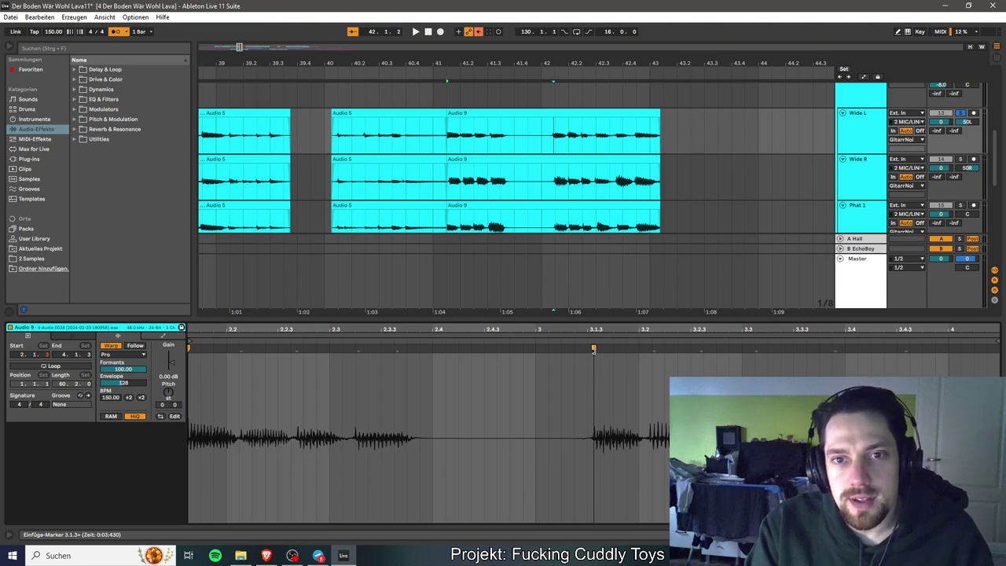
pyautogui.moveTo(593, 349); pyautogui.dragTo(601, 349)
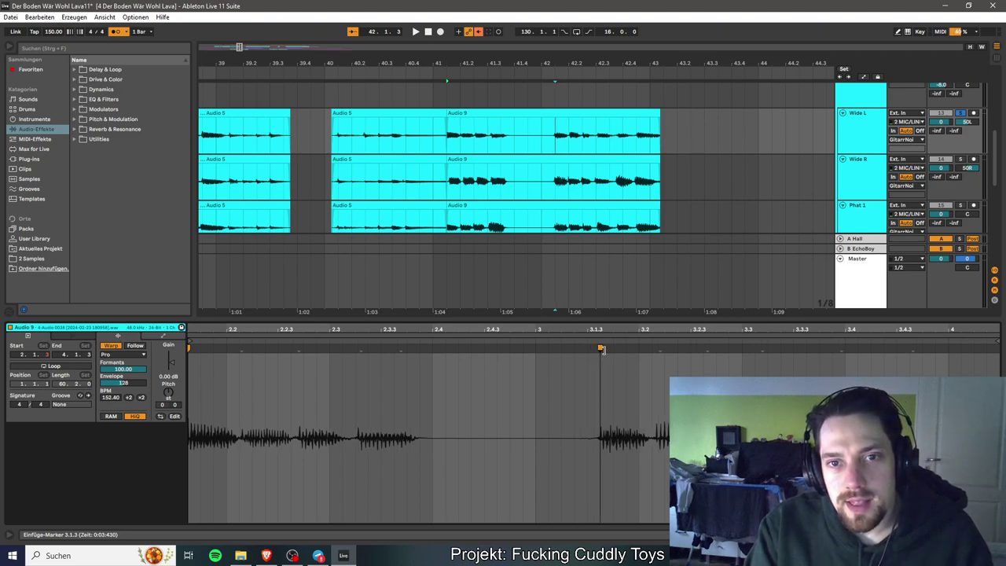
pyautogui.moveTo(595, 351); pyautogui.dragTo(597, 349)
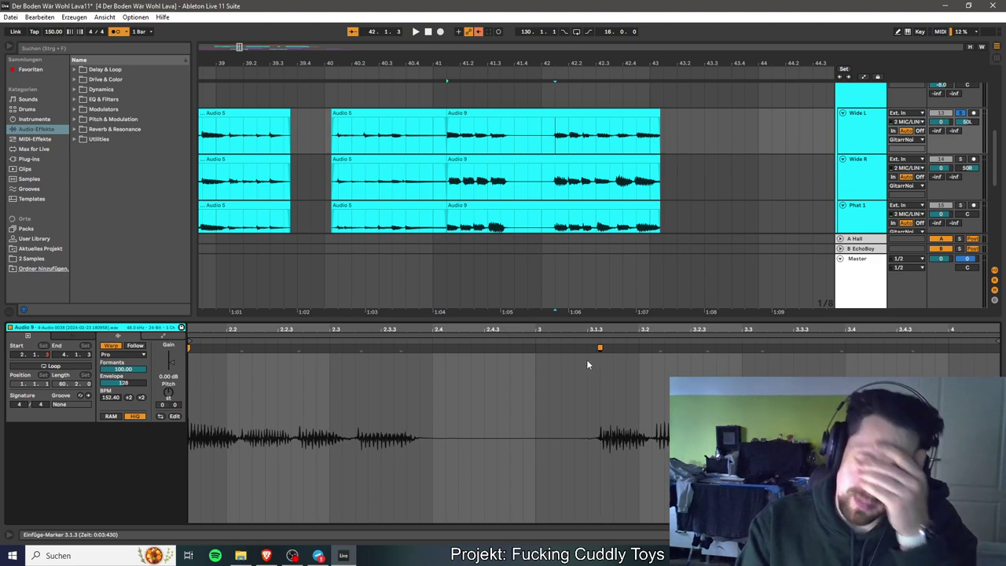
pyautogui.moveTo(579, 370); pyautogui.dragTo(576, 379)
pyautogui.click(577, 374)
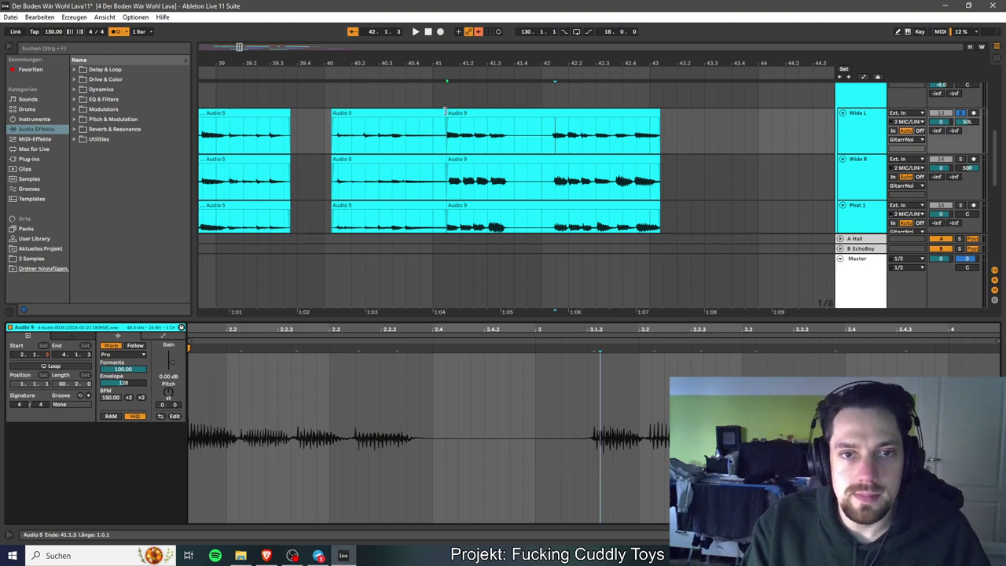
# Trim the ends of the Audio 5 clips on Wide L, Wide R, Phat 1 and Phat 2 back to 41.1.1.
pyautogui.moveTo(445, 116); pyautogui.dragTo(435, 115)
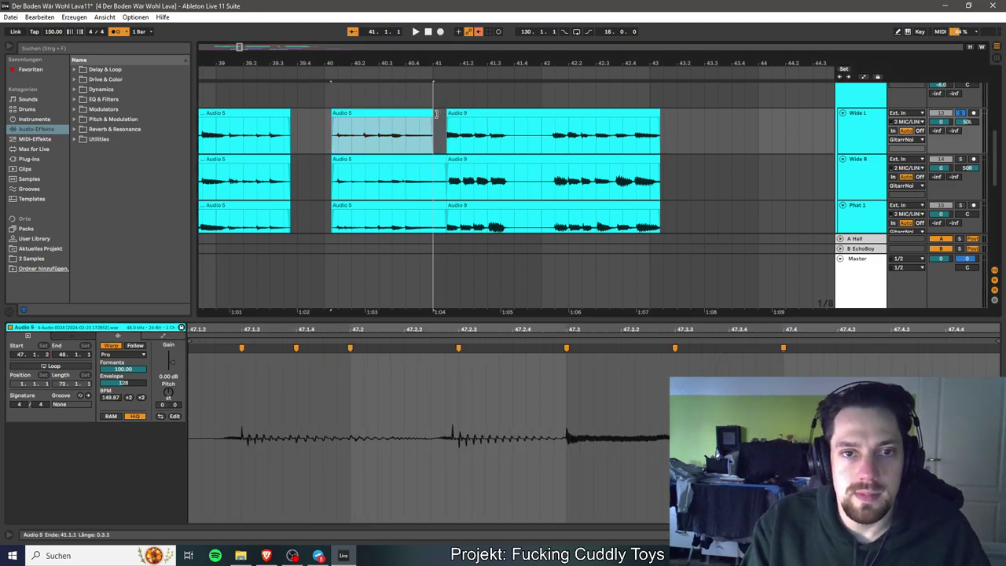
pyautogui.click(436, 160)
pyautogui.scroll(-2, 439, 182)
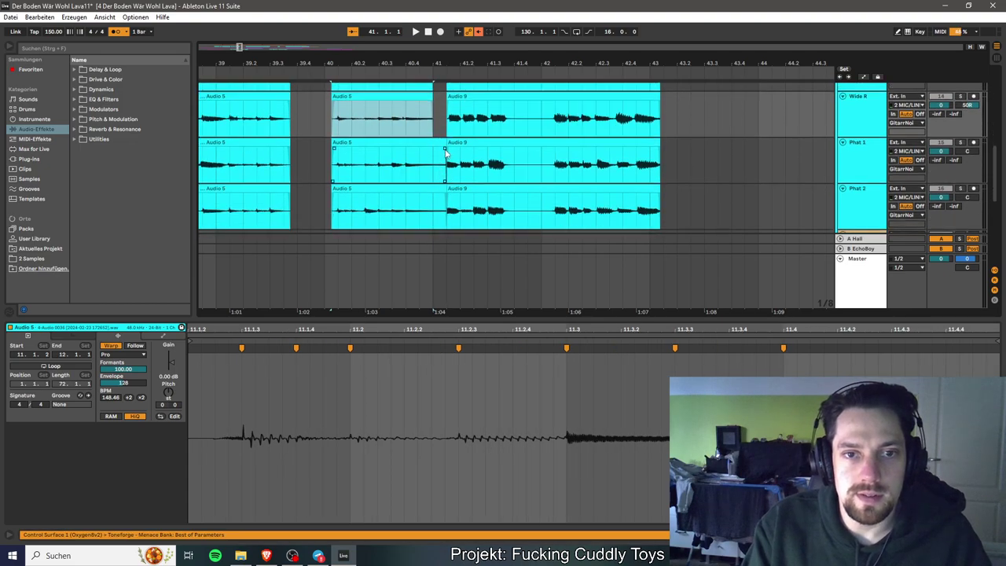
pyautogui.click(437, 147)
pyautogui.moveTo(445, 147); pyautogui.dragTo(433, 147)
pyautogui.moveTo(444, 193); pyautogui.dragTo(435, 189)
# Extend the starts of the Audio 9 clips on all four guitar tracks to 41.1.1 to meet the Audio 5 clips.
pyautogui.click(444, 188)
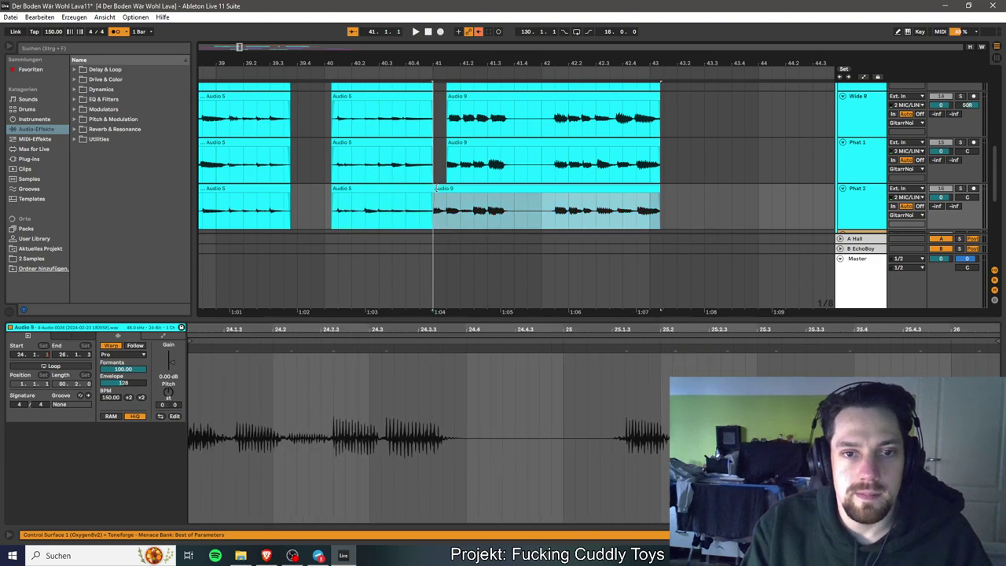
pyautogui.click(447, 148)
pyautogui.moveTo(447, 149); pyautogui.dragTo(435, 158)
pyautogui.scroll(2, 443, 149)
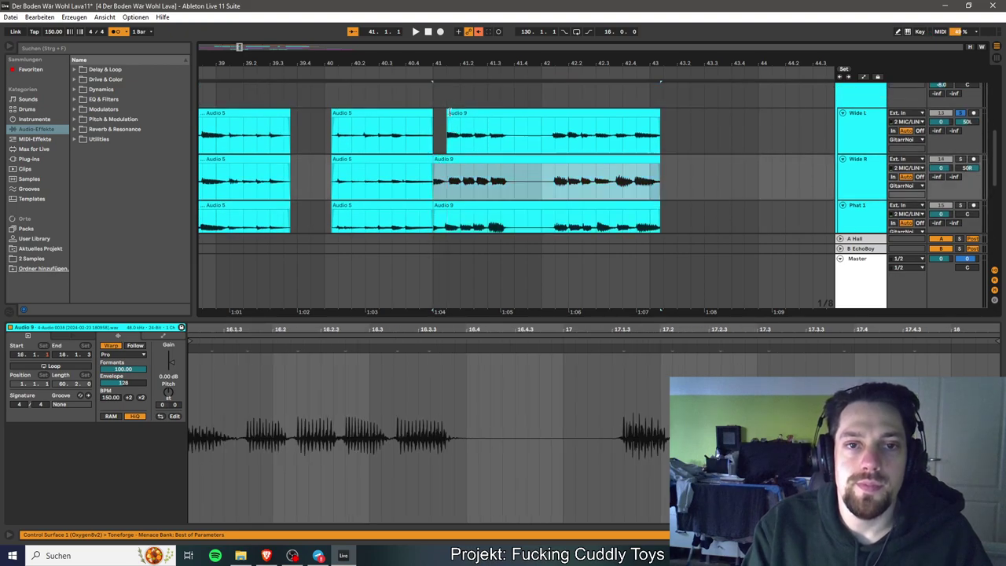
pyautogui.moveTo(448, 113); pyautogui.dragTo(434, 113)
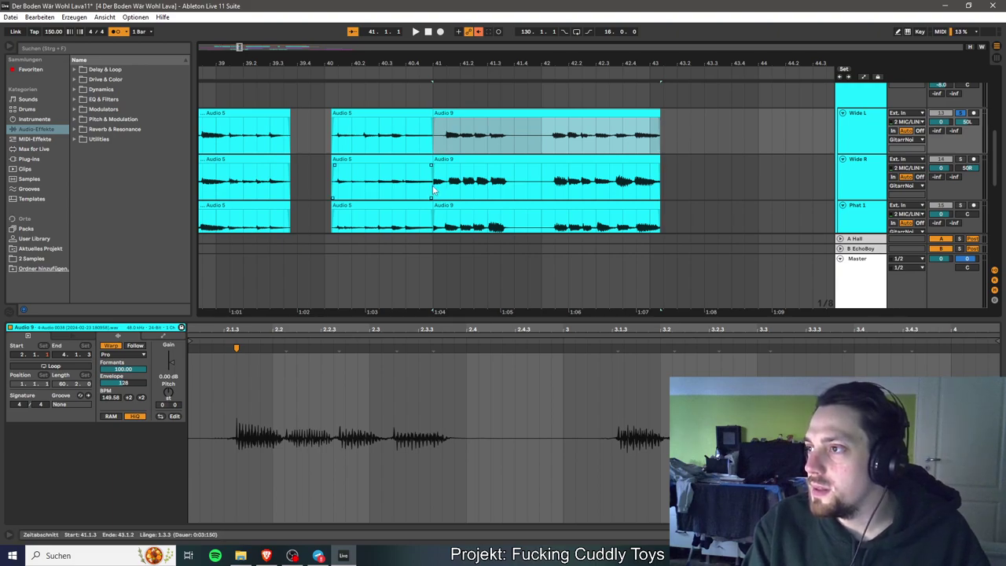
# Solo the Wide R track and play its Audio 9 clip from 41.1.1.
pyautogui.click(692, 185)
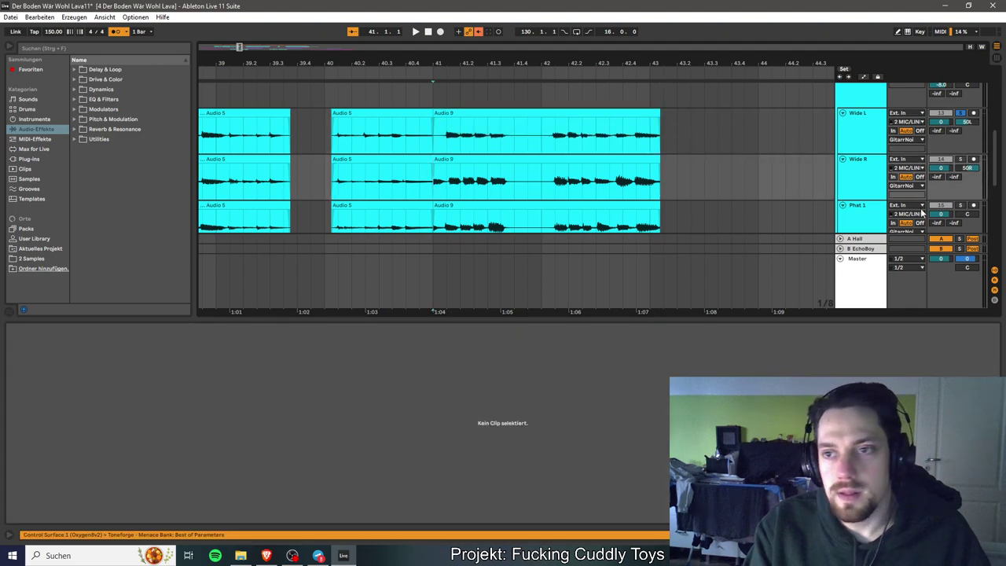
pyautogui.click(958, 160)
pyautogui.press('space')
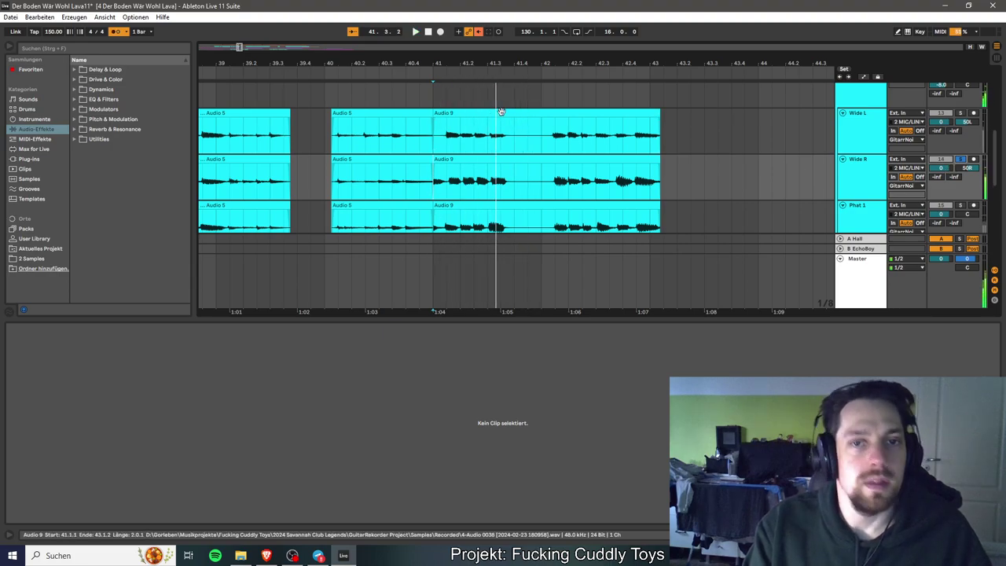
# Add a warp marker at the second phrase's first note in the Wide L Audio 9 clip and align it to 3.1.3.
pyautogui.click(521, 126)
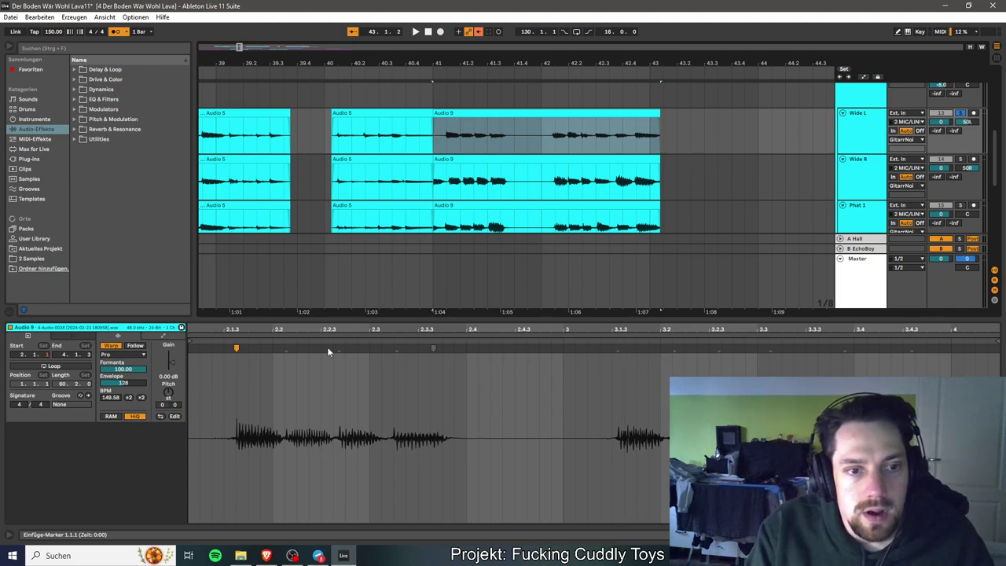
pyautogui.click(617, 348)
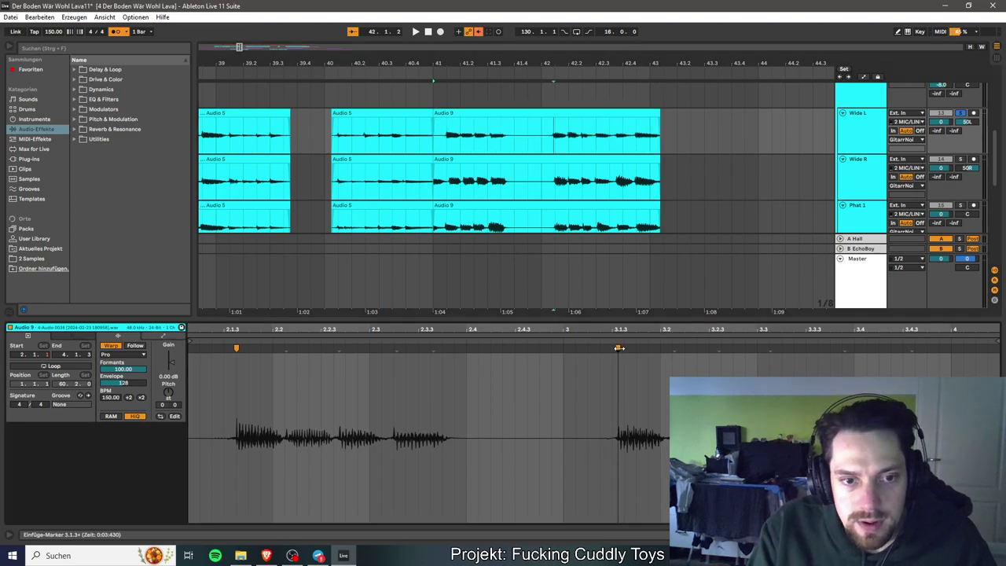
pyautogui.moveTo(618, 348); pyautogui.dragTo(622, 349)
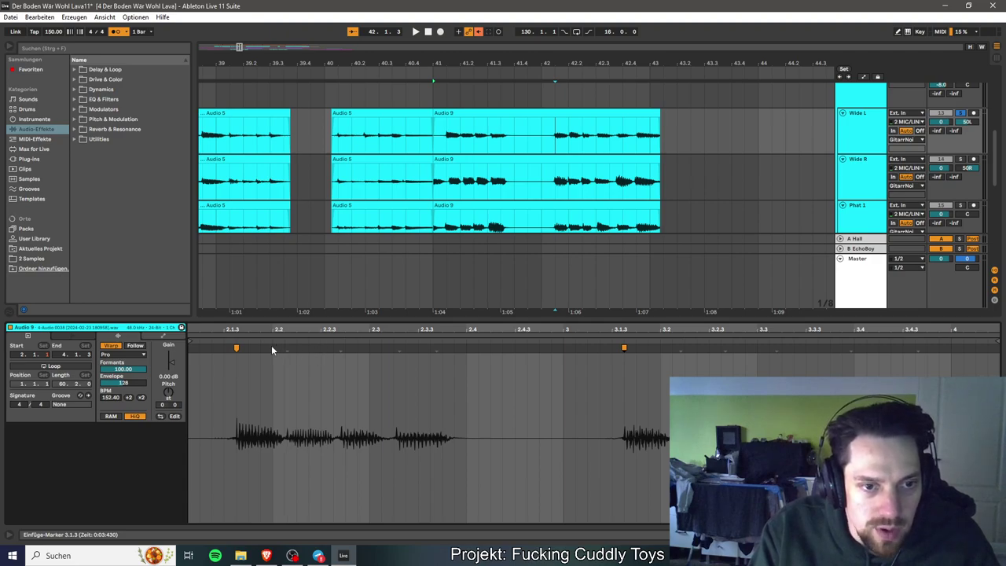
# Warp the first phrase's notes in the Wide L Audio 9 clip with markers at 2.2.1, 2.2.3, 2.3.1 and 2.3.3, and play it.
pyautogui.moveTo(288, 348); pyautogui.dragTo(333, 348)
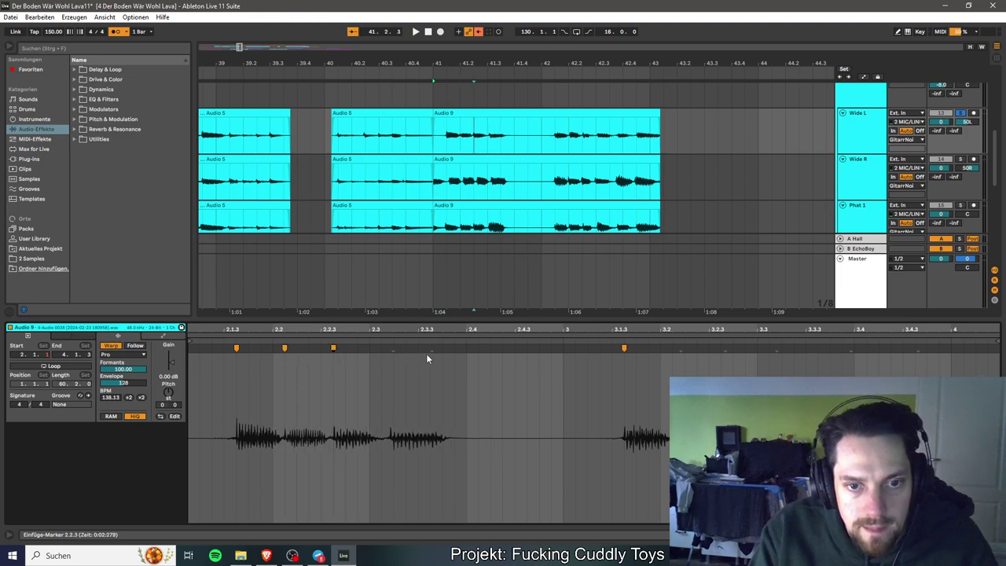
pyautogui.moveTo(432, 348); pyautogui.dragTo(382, 348)
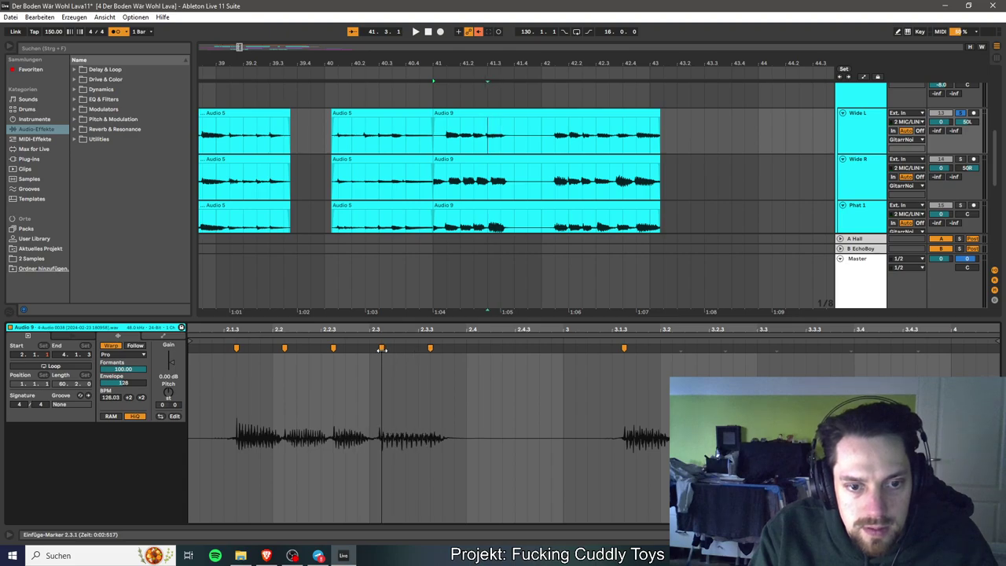
pyautogui.press('space')
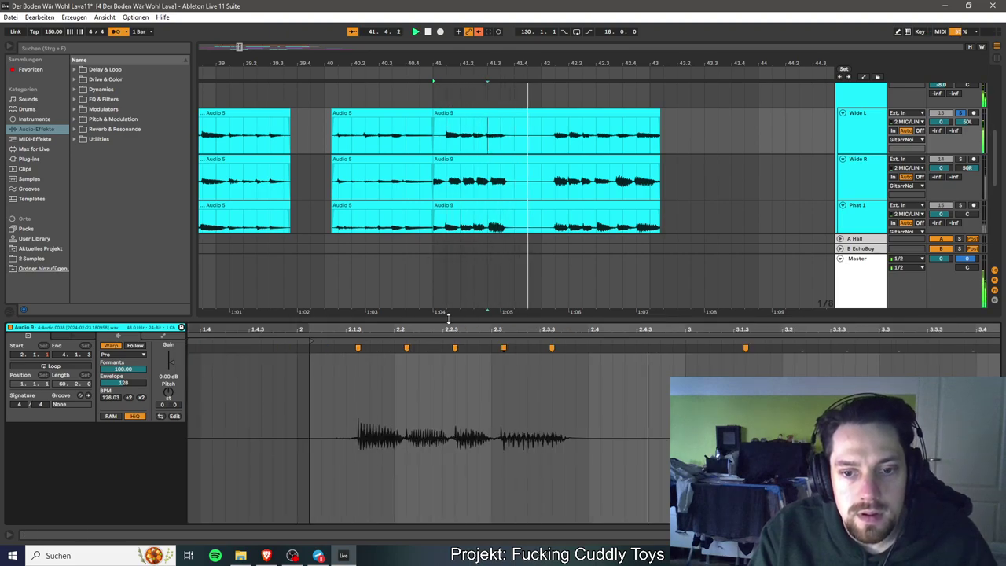
pyautogui.press('space')
# Add a warp marker at the second phrase's last note in the Wide L Audio 9 clip and align it to 3.4.3.
pyautogui.hscroll(-2, 479, 427)
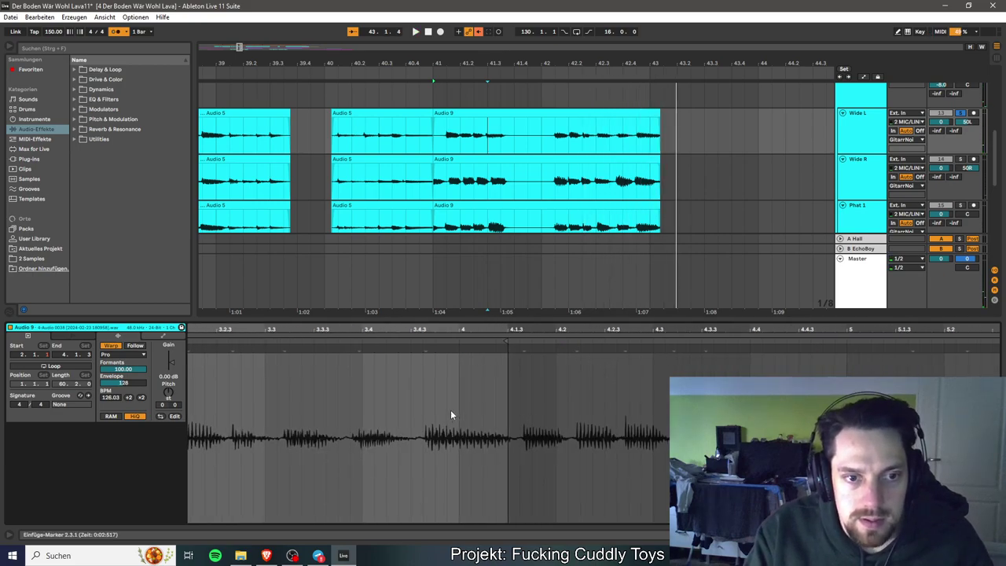
pyautogui.hscroll(-2, 452, 415)
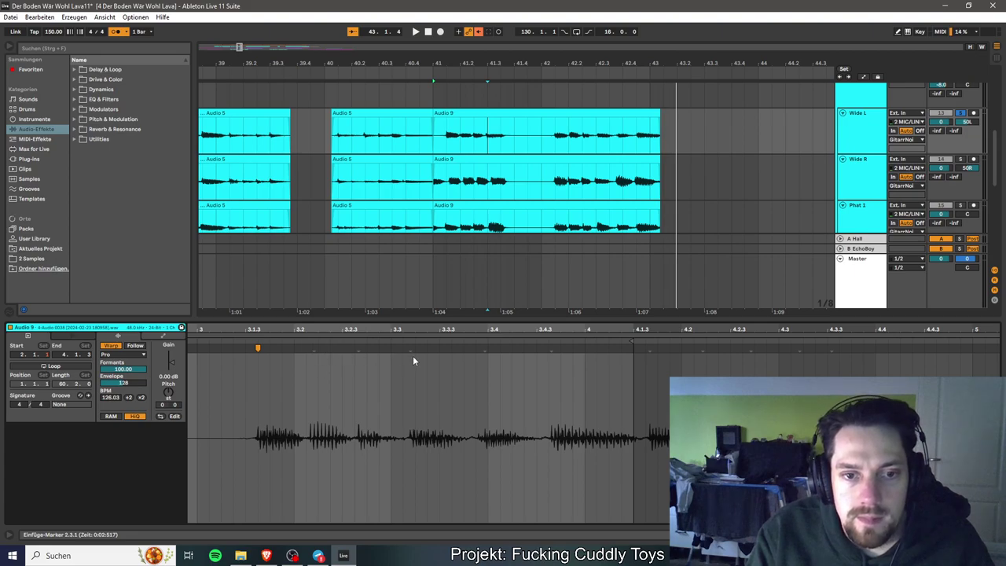
pyautogui.click(551, 355)
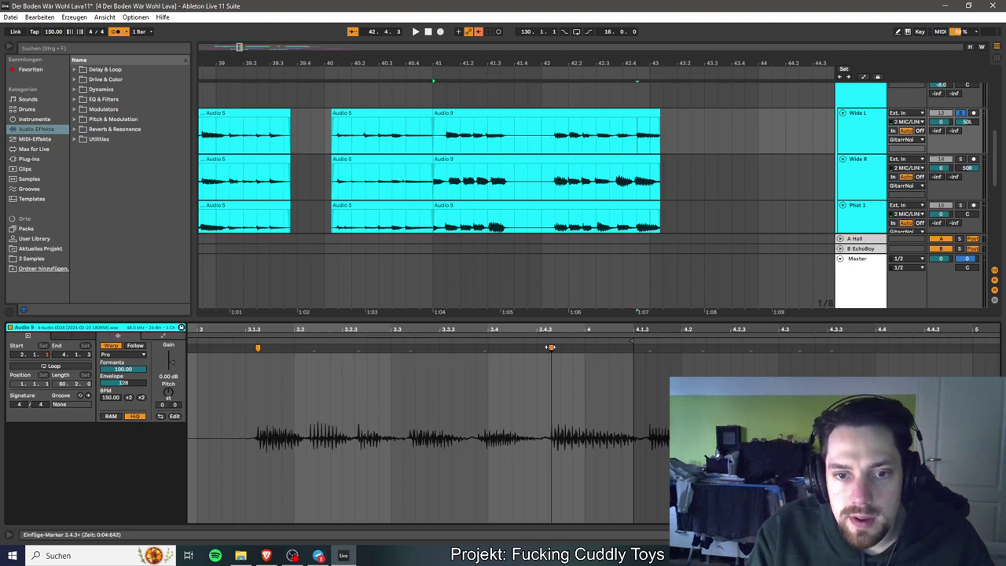
pyautogui.moveTo(548, 348); pyautogui.dragTo(546, 347)
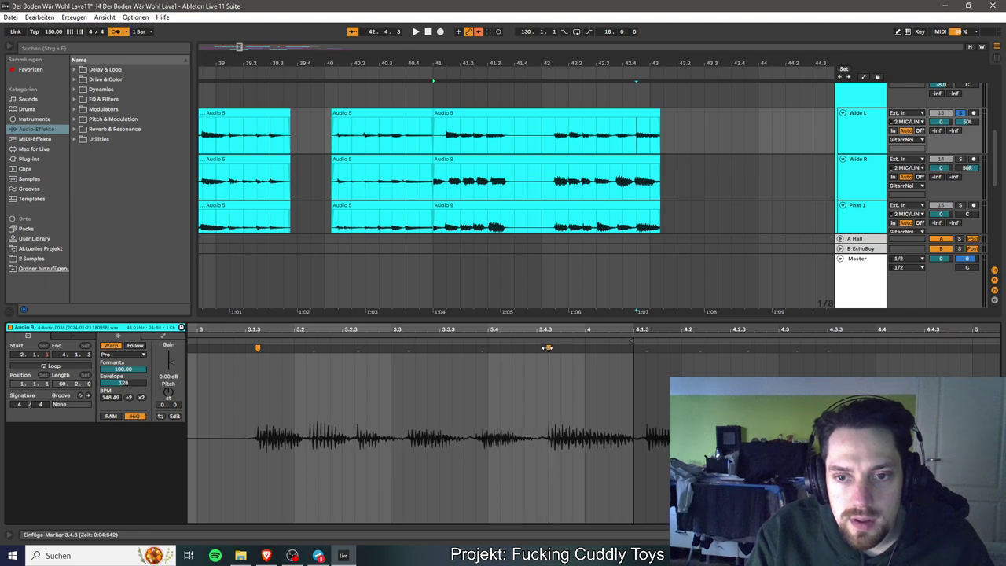
# Warp the second phrase's inner notes in the Wide L Audio 9 clip with markers at 3.2.1, 3.2.3, 3.3.1 and 3.3.4, and play it.
pyautogui.hscroll(-5, 479, 403)
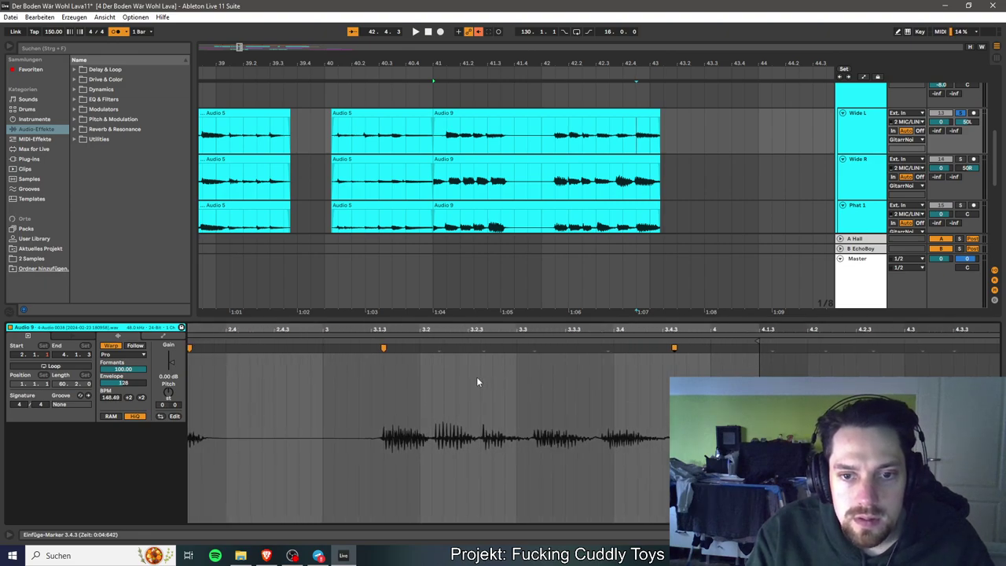
pyautogui.hscroll(-2, 476, 382)
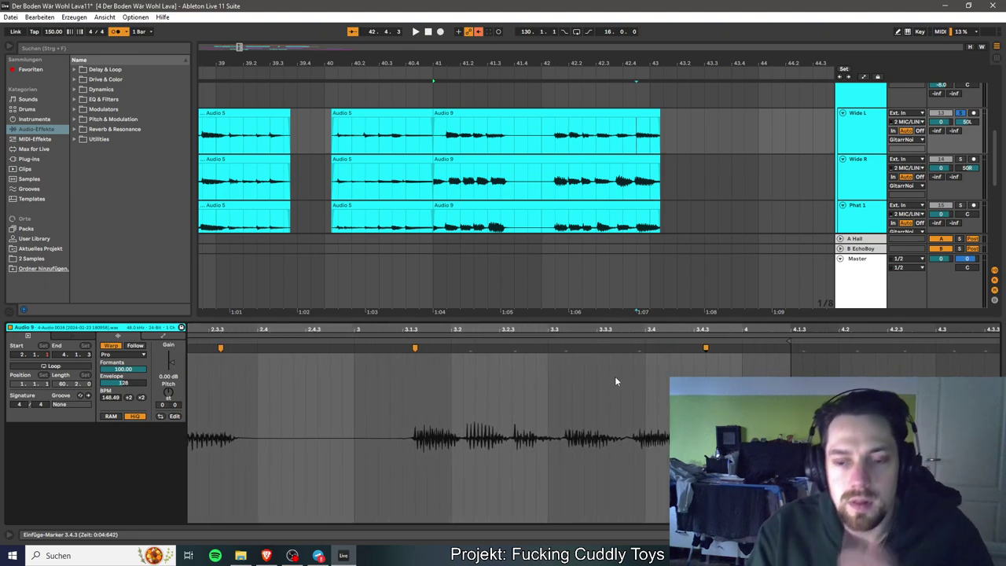
pyautogui.doubleClick(470, 348)
pyautogui.moveTo(469, 348); pyautogui.dragTo(463, 348)
pyautogui.doubleClick(512, 348)
pyautogui.doubleClick(560, 348)
pyautogui.doubleClick(634, 349)
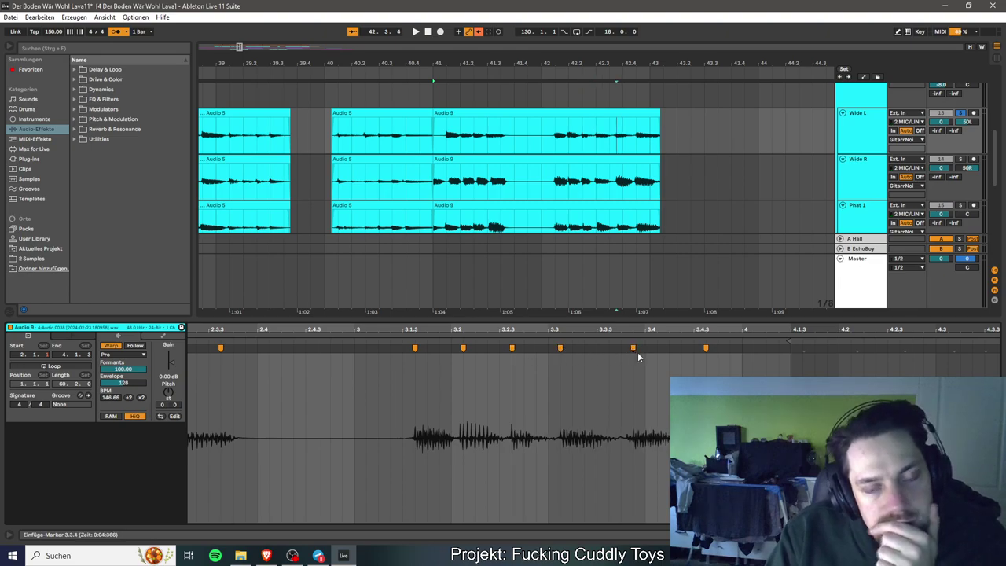
pyautogui.press('space')
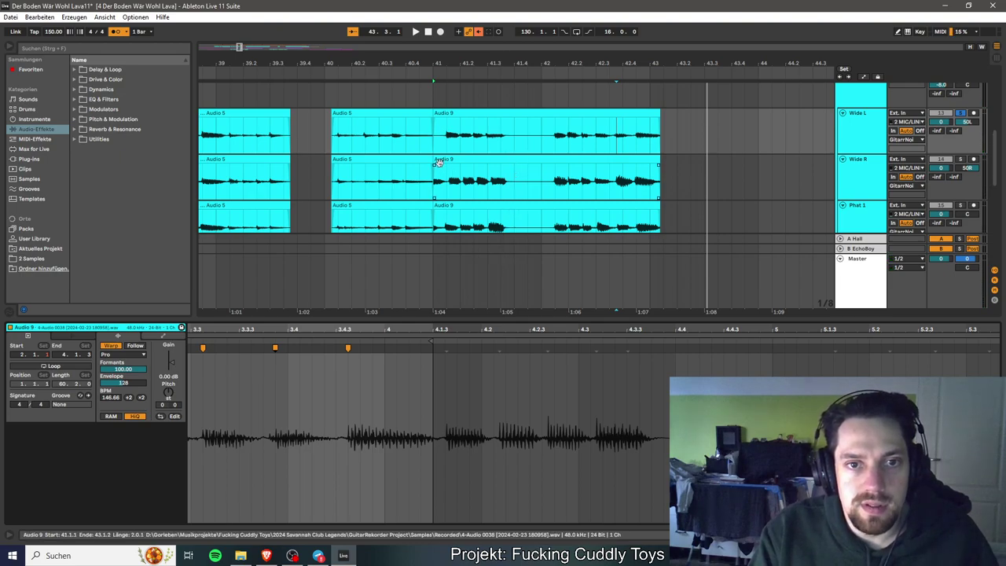
# Trim the starts of the Audio 9 clips on all four guitar tracks to 41.1.3.
pyautogui.moveTo(434, 159); pyautogui.dragTo(446, 129)
pyautogui.hscroll(3, 462, 197)
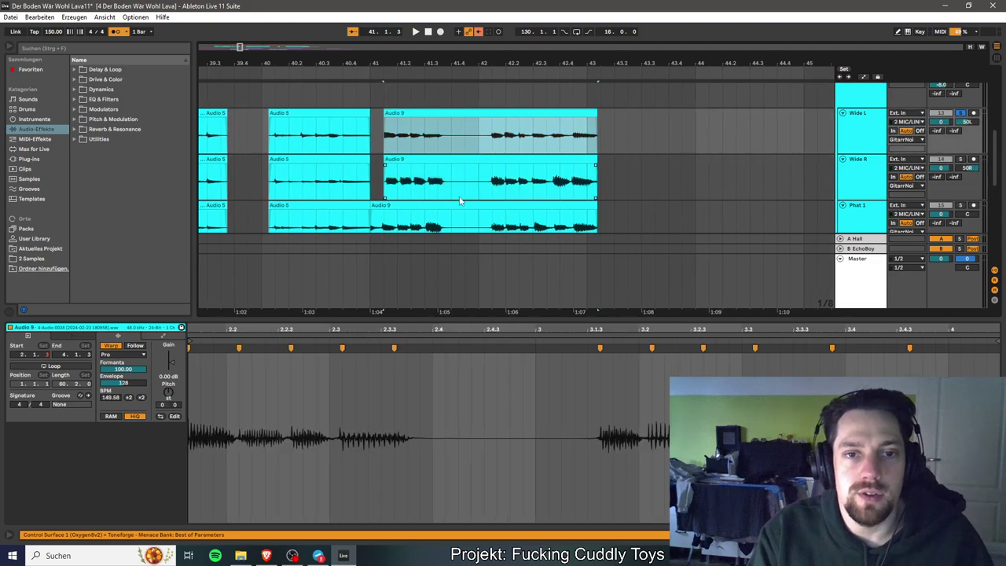
pyautogui.scroll(-2, 436, 194)
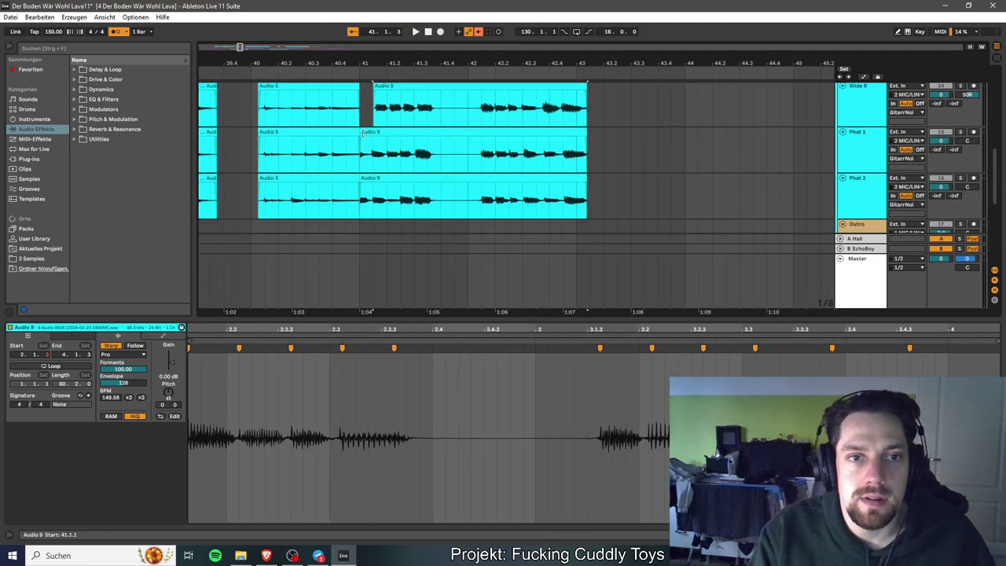
pyautogui.moveTo(365, 134); pyautogui.dragTo(374, 134)
pyautogui.click(366, 178)
pyautogui.moveTo(364, 176); pyautogui.dragTo(368, 179)
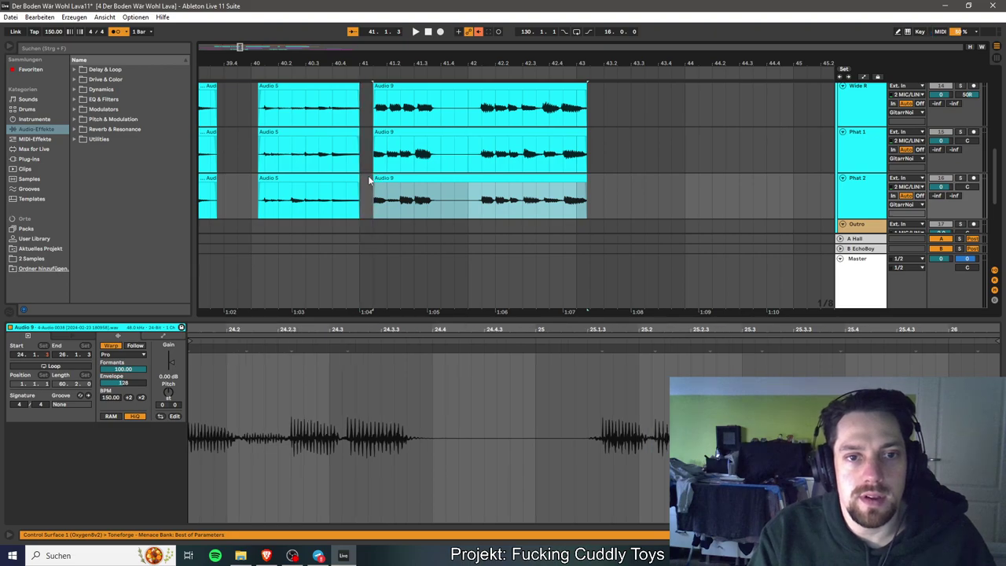
# Solo the Wide R track and warp its Audio 9 clip with markers at 16.1.3, 16.2.1 and 17.1.3.
pyautogui.scroll(2, 368, 187)
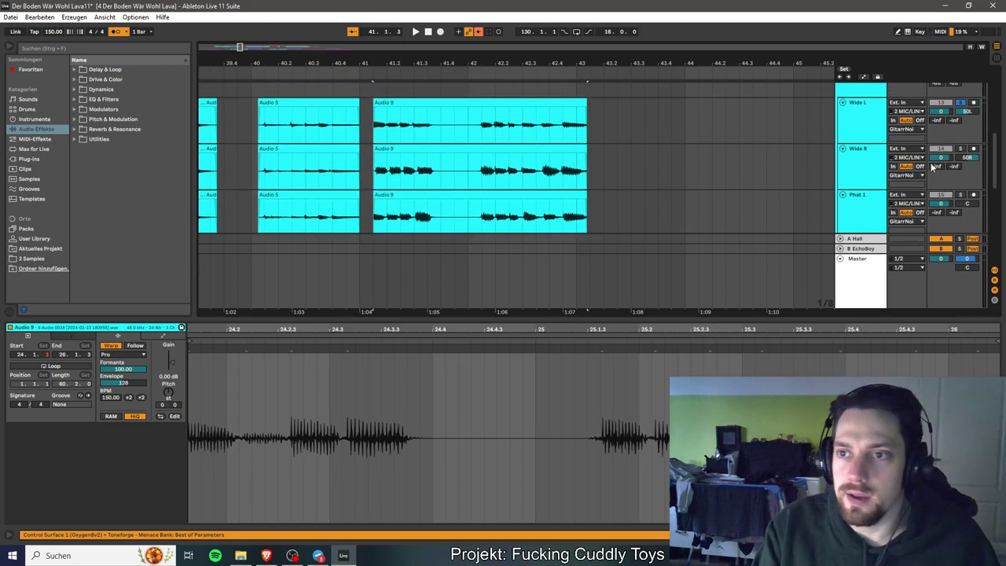
pyautogui.click(407, 148)
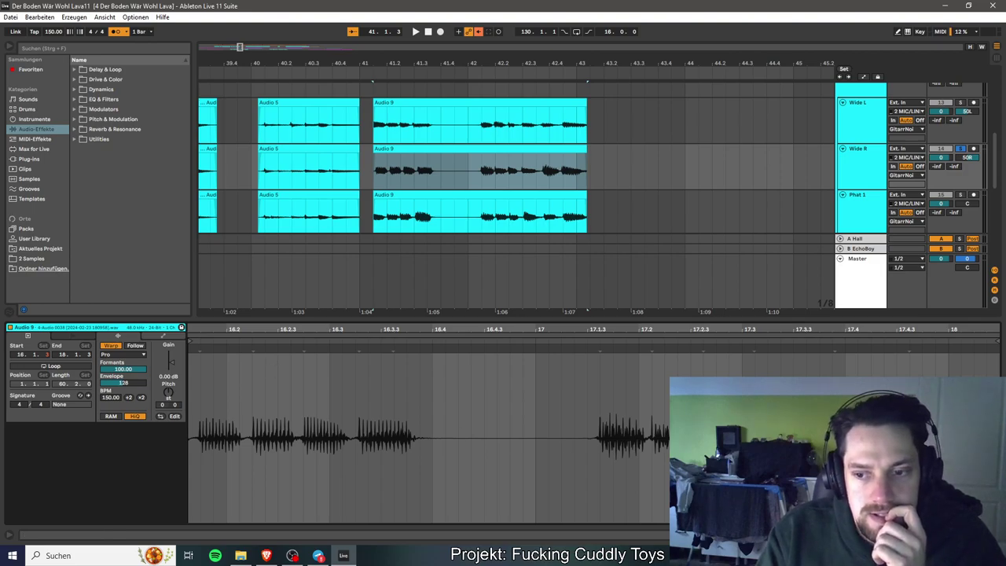
pyautogui.hscroll(-1, 644, 454)
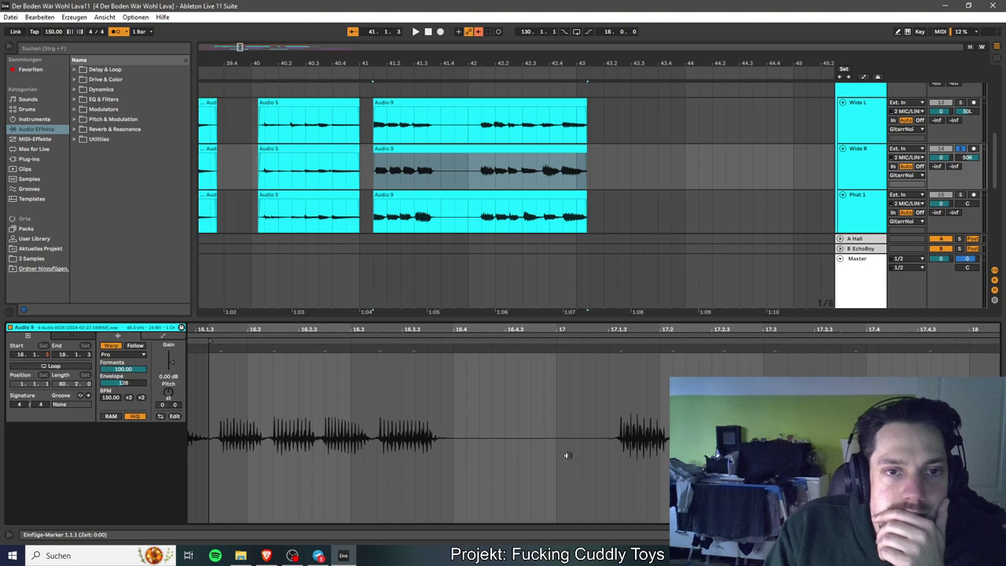
pyautogui.doubleClick(615, 353)
pyautogui.moveTo(219, 347)
pyautogui.mouseDown()
pyautogui.moveTo(209, 349)
pyautogui.moveTo(259, 349)
pyautogui.mouseUp()
pyautogui.doubleClick(260, 348)
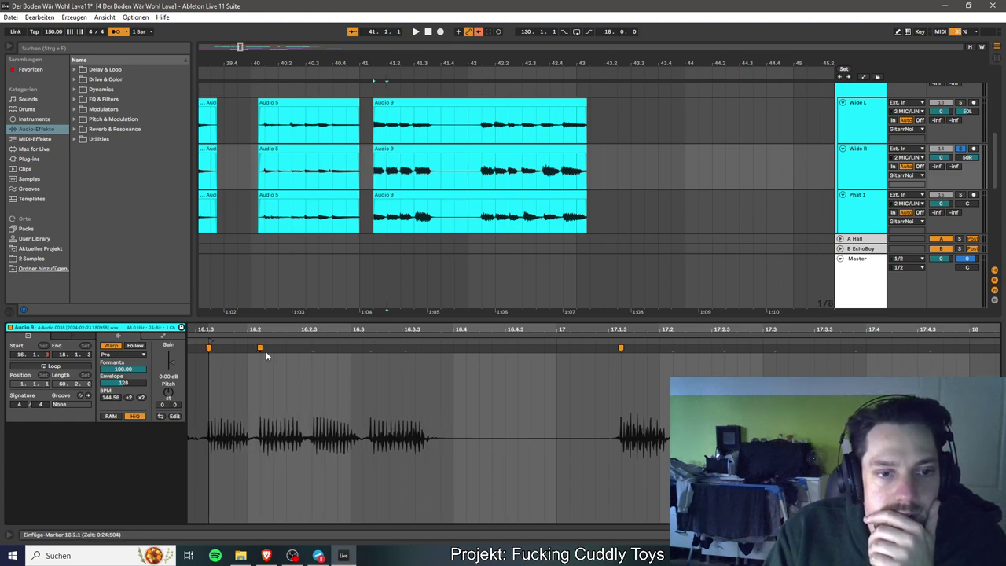
# Warp the first phrase's last two notes in the Wide R Audio 9 clip to 16.2.3 and 16.3.1, and add a marker near the phrase's end.
pyautogui.doubleClick(314, 348)
pyautogui.doubleClick(369, 348)
pyautogui.moveTo(369, 348); pyautogui.dragTo(363, 348)
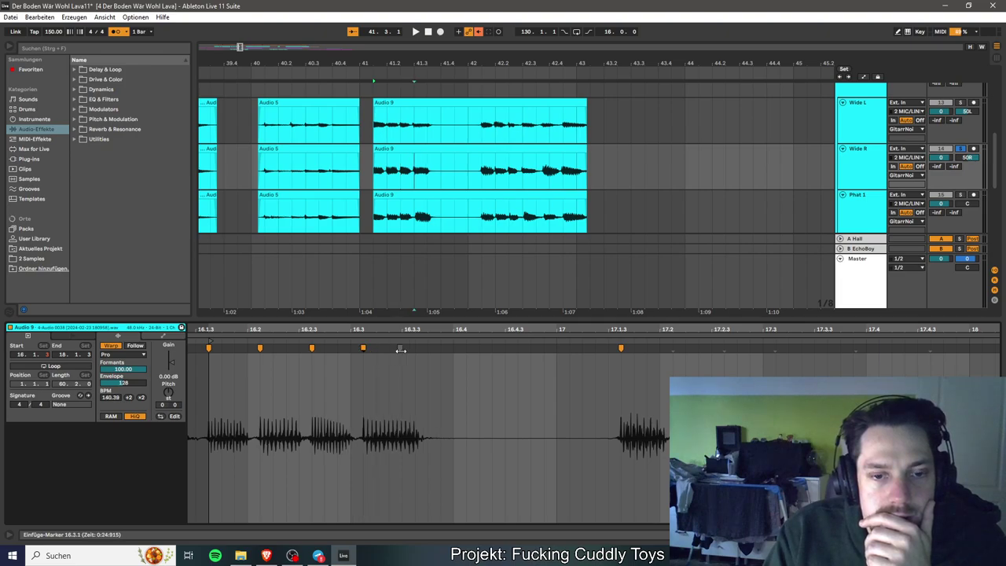
pyautogui.doubleClick(400, 349)
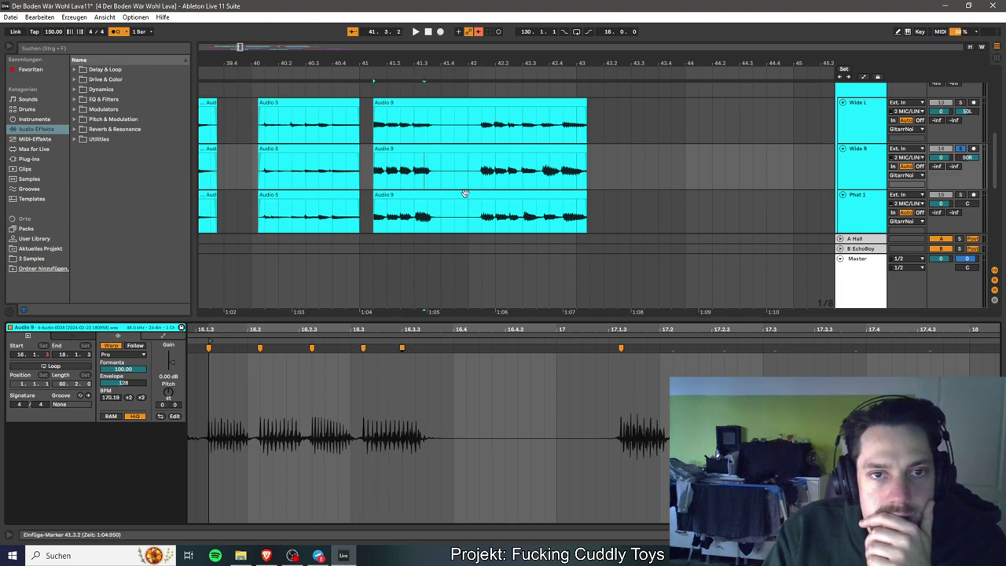
# Compare both Wide clips and move the first phrase's end marker in the Wide L Audio 9 clip earlier to match the Wide R marker.
pyautogui.click(438, 99)
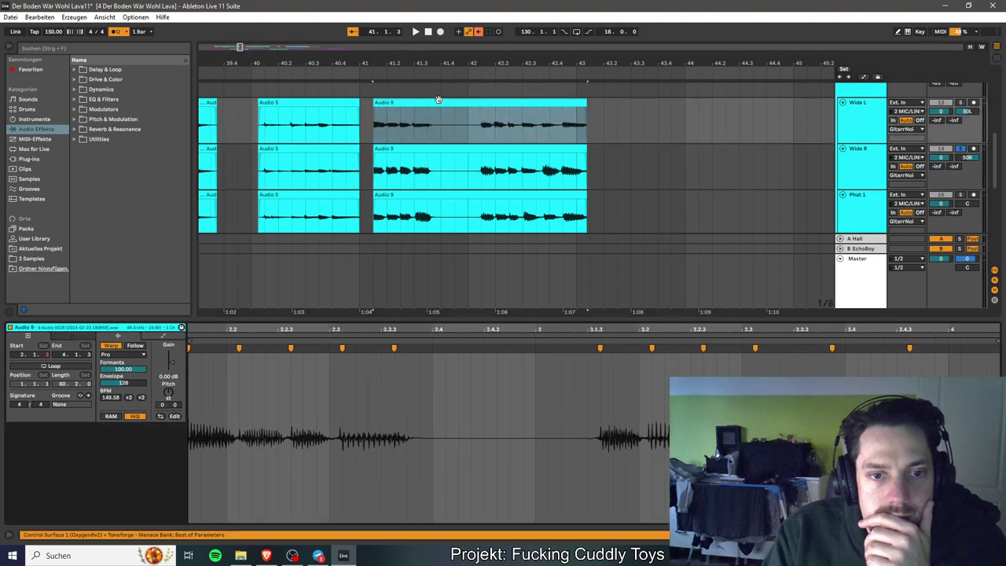
pyautogui.click(431, 147)
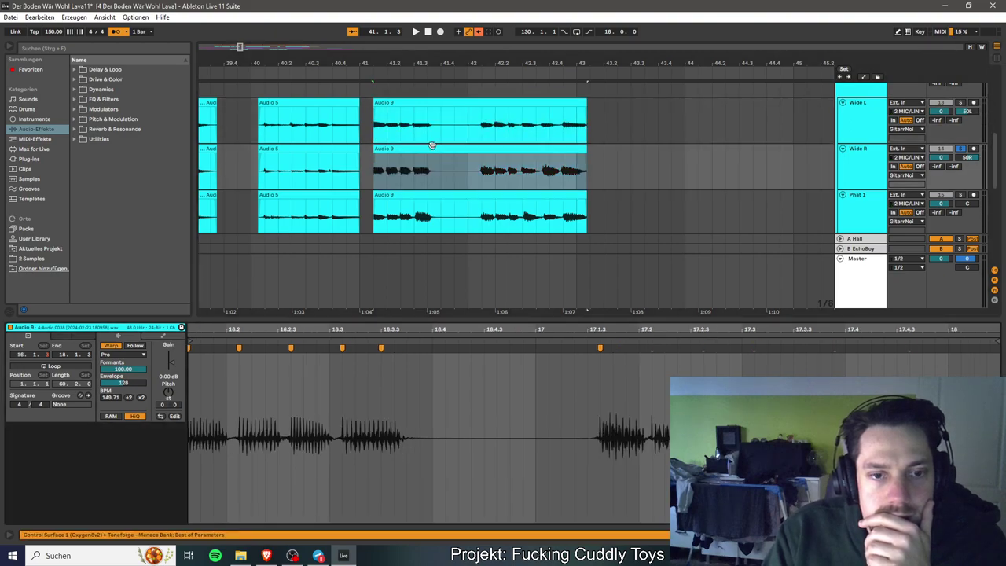
pyautogui.click(435, 104)
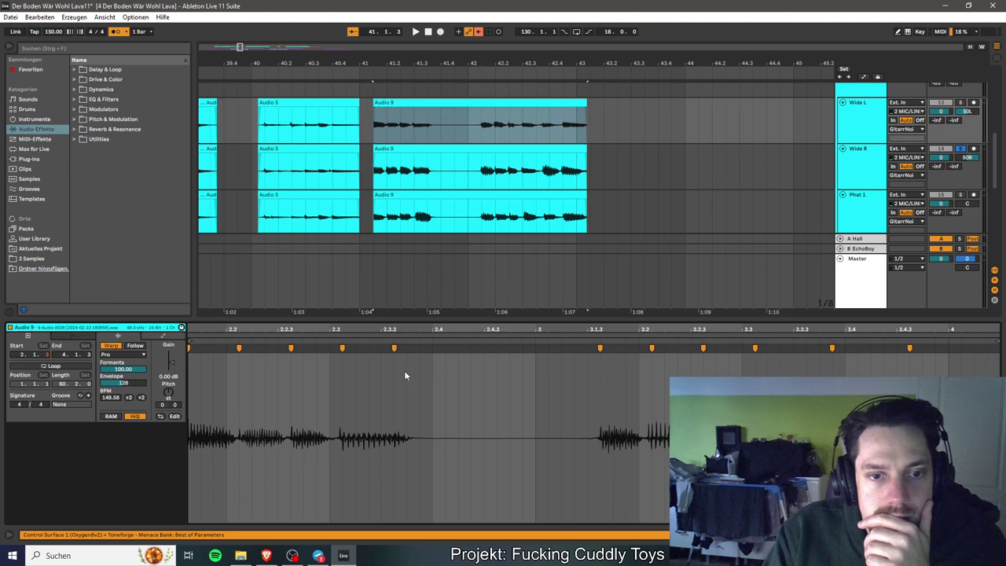
pyautogui.doubleClick(395, 348)
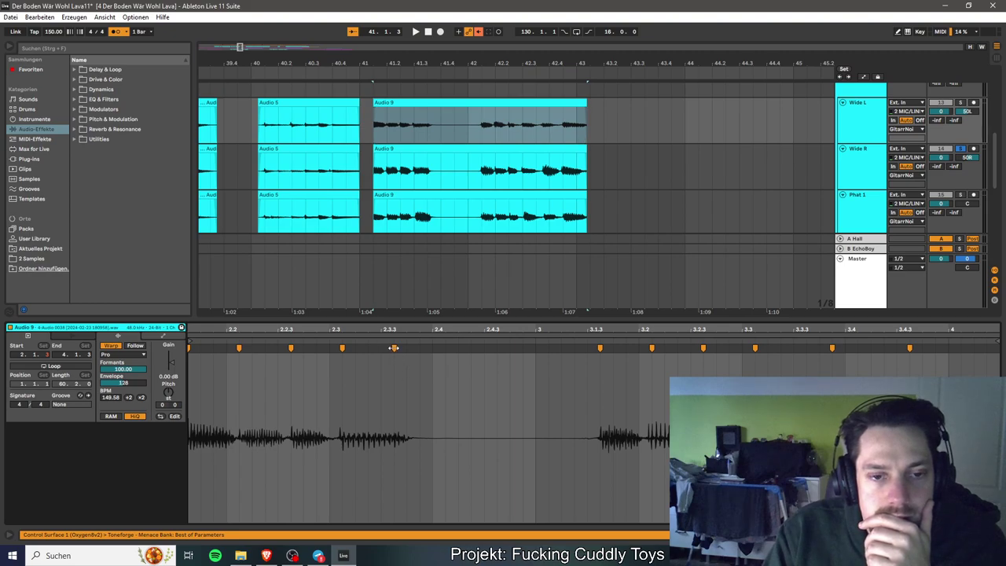
pyautogui.doubleClick(385, 348)
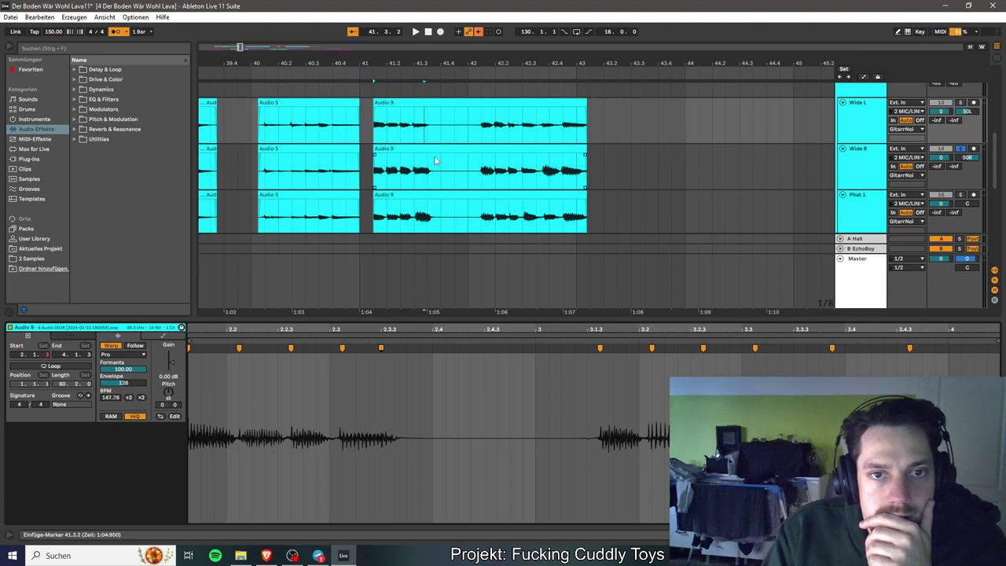
# Play the Wide R Audio 9 clip from 41.1.3 to check both phrases.
pyautogui.click(439, 165)
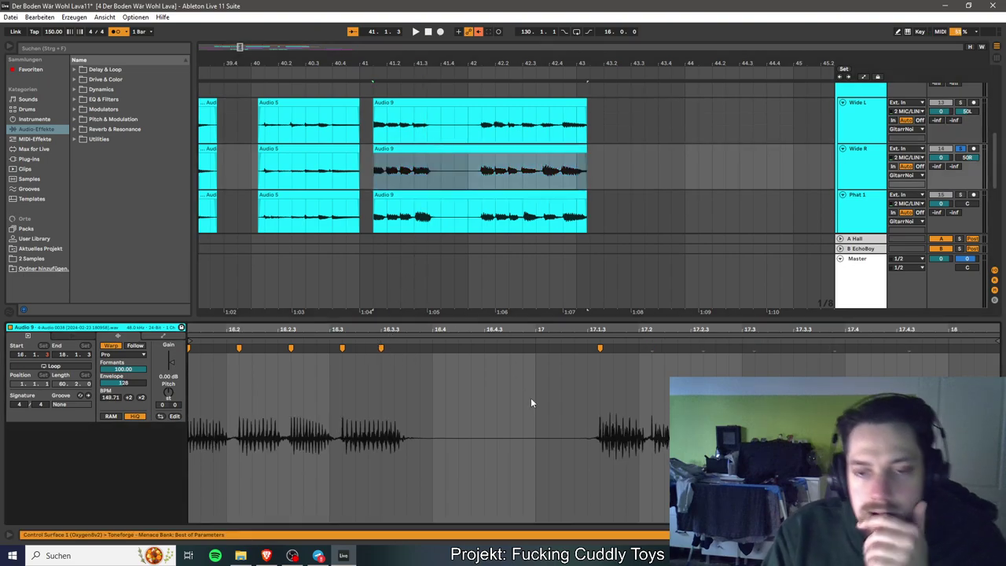
pyautogui.press('space')
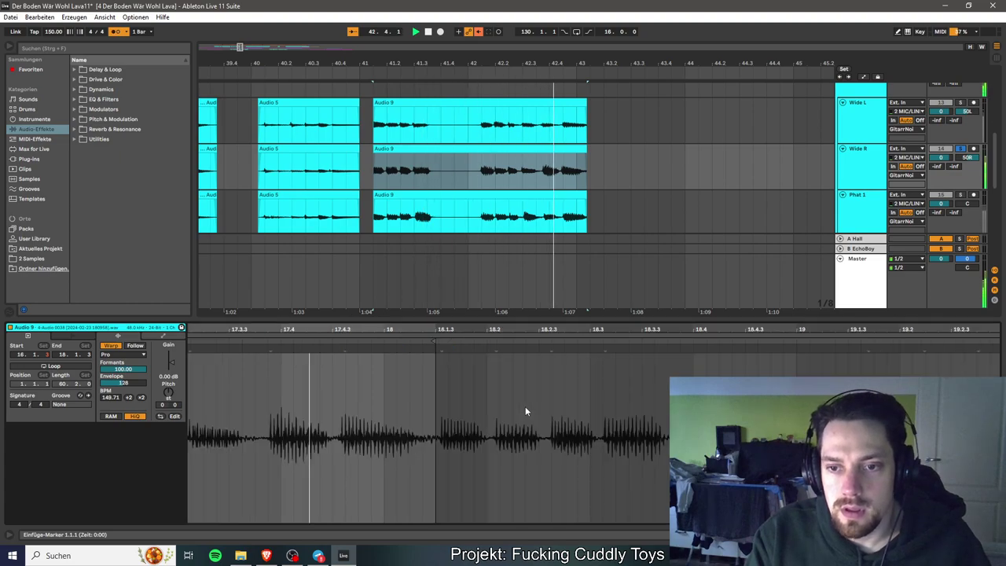
pyautogui.scroll(5, 498, 417)
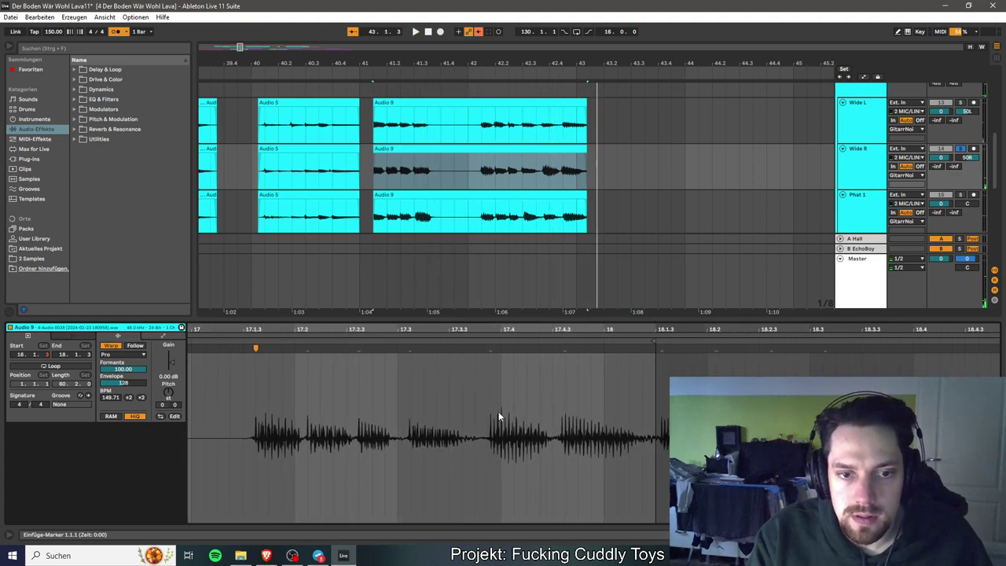
pyautogui.press('space')
# Warp the second phrase in the Wide R Audio 9 clip with markers at 17.2.1, 17.2.3, 17.3.1, 17.3.4 and 17.4.3, and save the set.
pyautogui.doubleClick(370, 347)
pyautogui.click(627, 348)
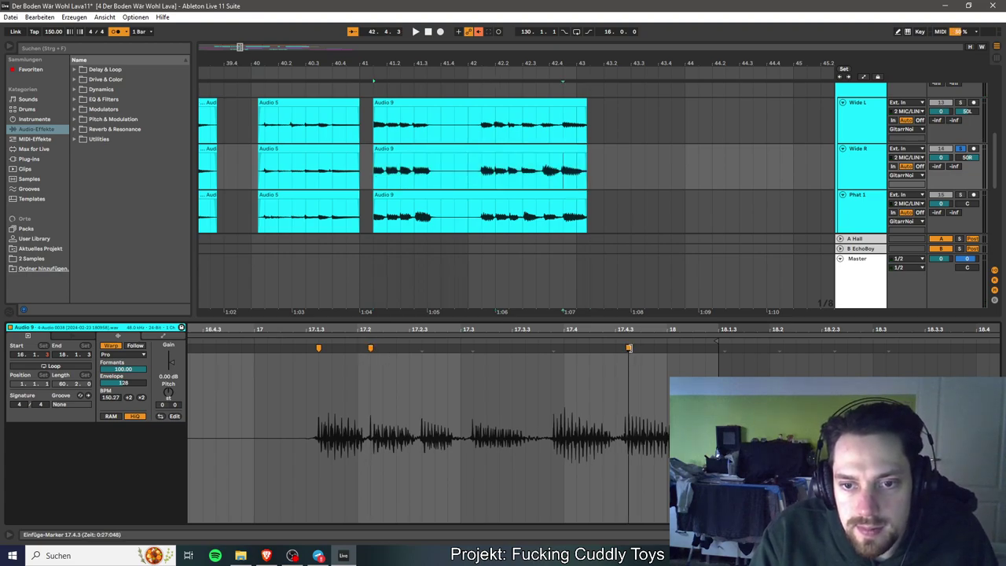
pyautogui.doubleClick(553, 348)
pyautogui.moveTo(553, 349); pyautogui.dragTo(551, 348)
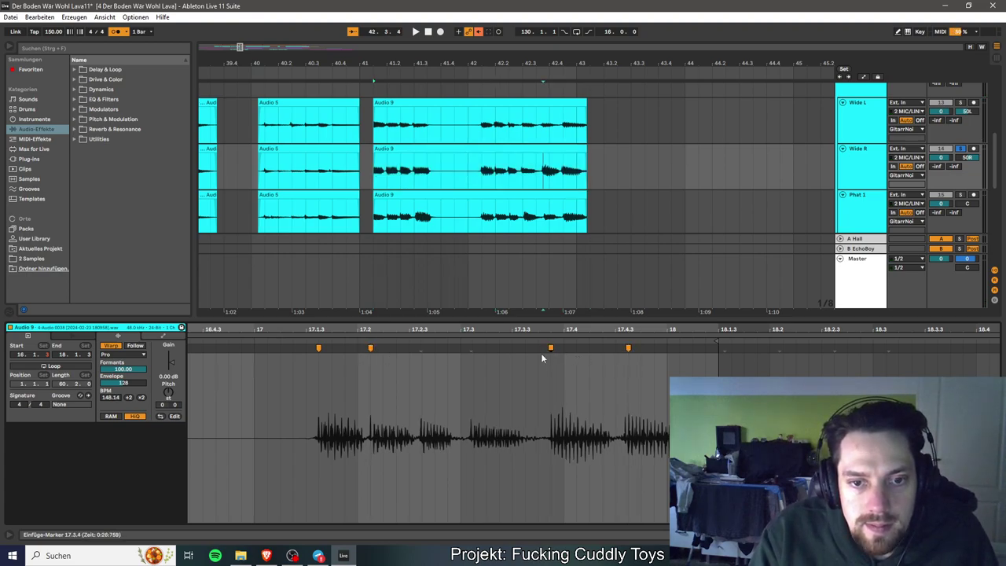
pyautogui.doubleClick(472, 348)
pyautogui.doubleClick(422, 348)
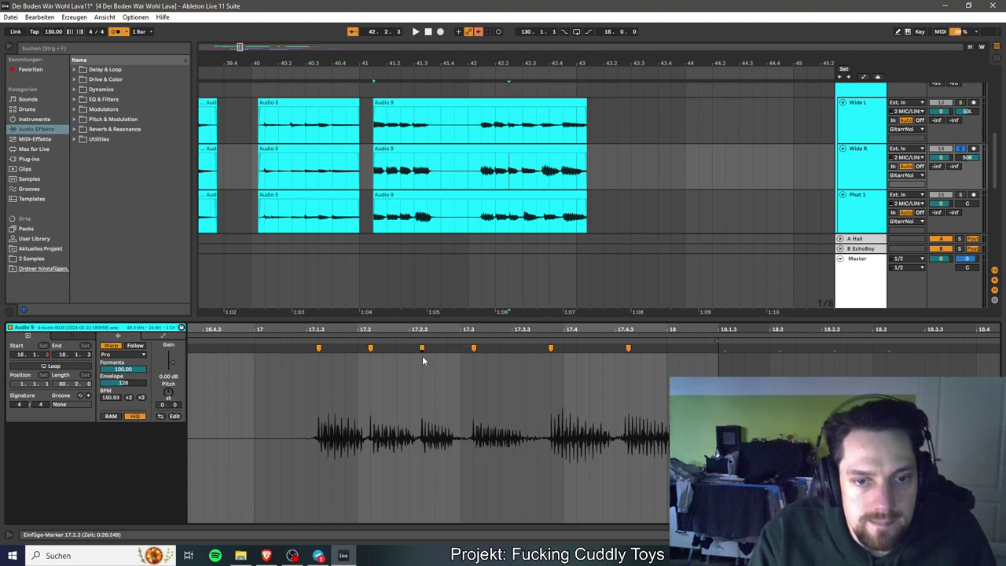
pyautogui.hotkey('ctrl', 's')
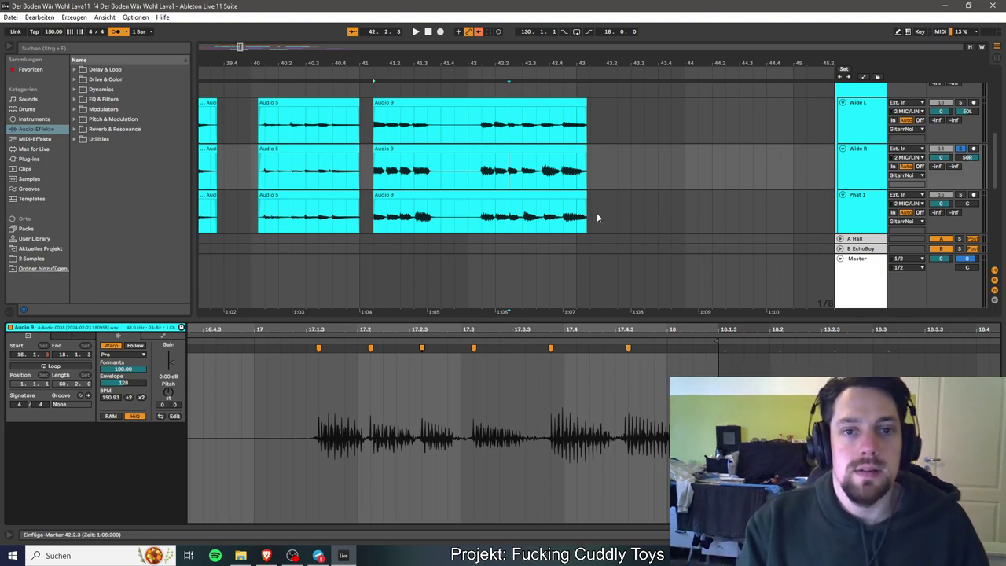
# Solo Phat 1 and add warp markers at both phrase starts in its Audio 9 clip, aligning the first note to 22.1.3.
pyautogui.click(475, 197)
pyautogui.click(959, 192)
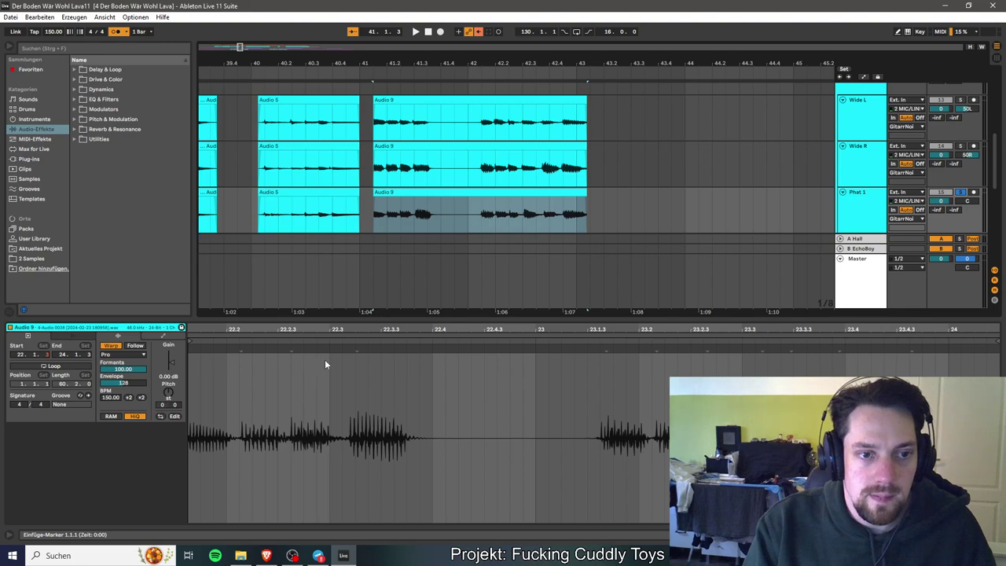
pyautogui.hscroll(3, 428, 433)
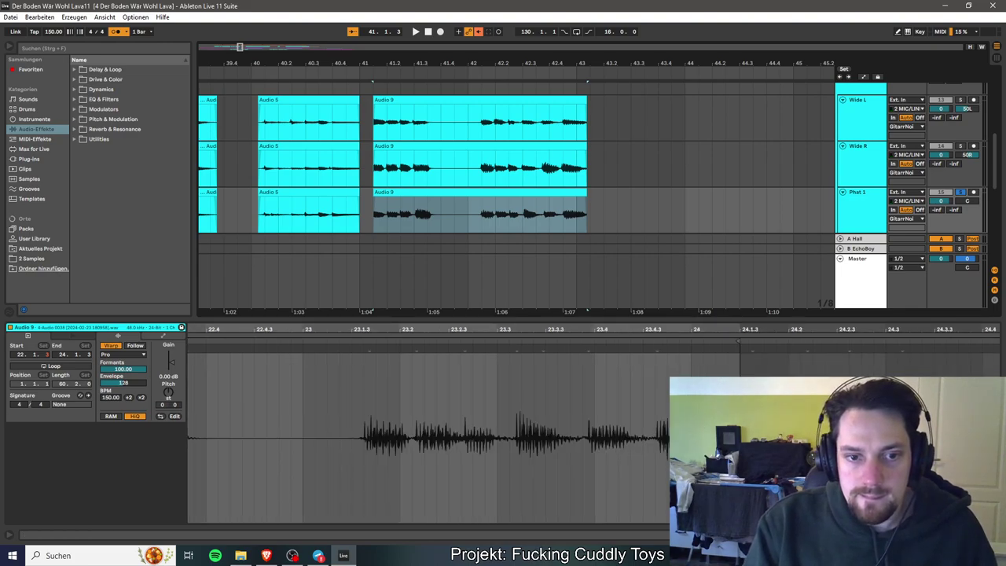
pyautogui.hscroll(3, 428, 432)
pyautogui.hscroll(-5, 625, 434)
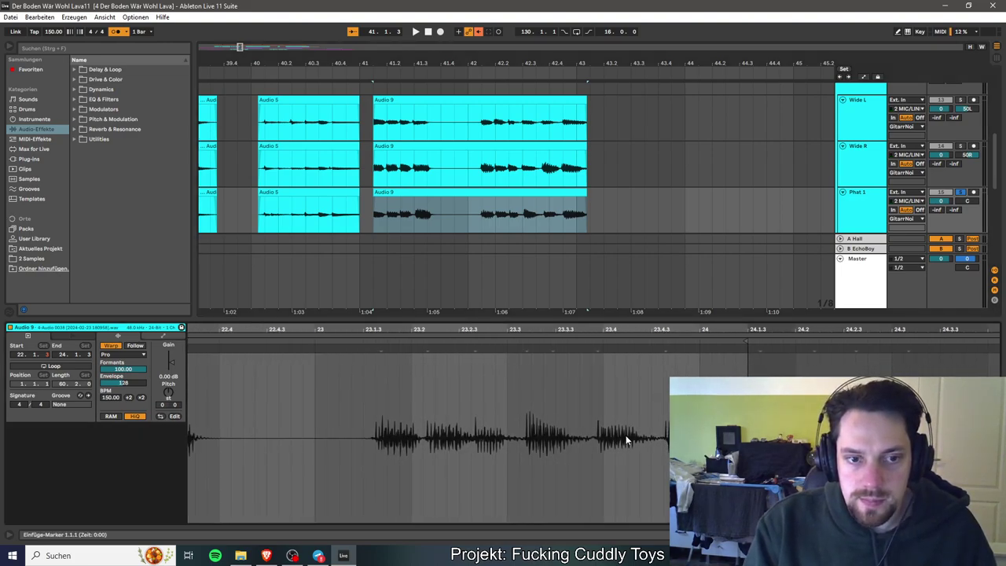
pyautogui.hscroll(-2, 626, 441)
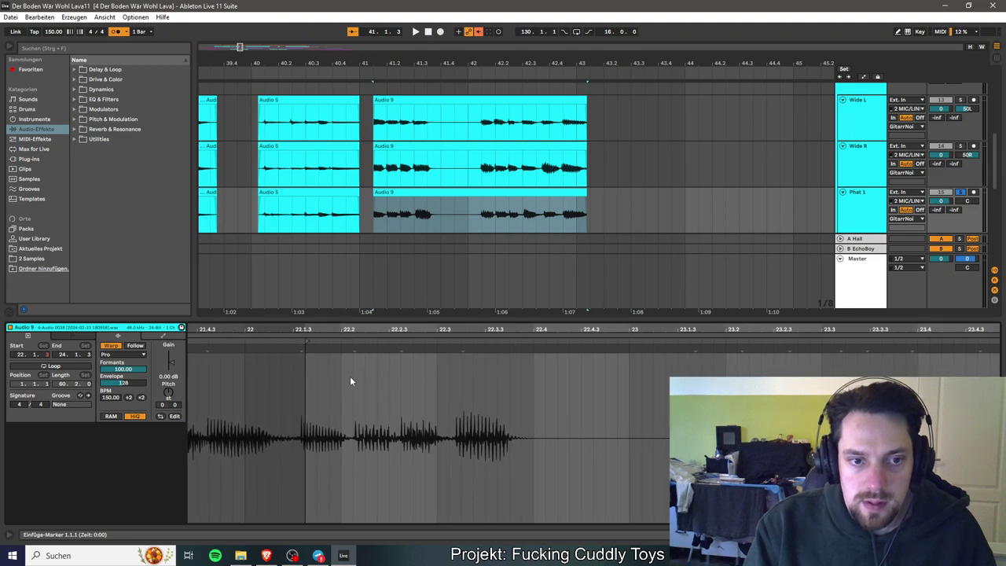
pyautogui.hscroll(1, 330, 362)
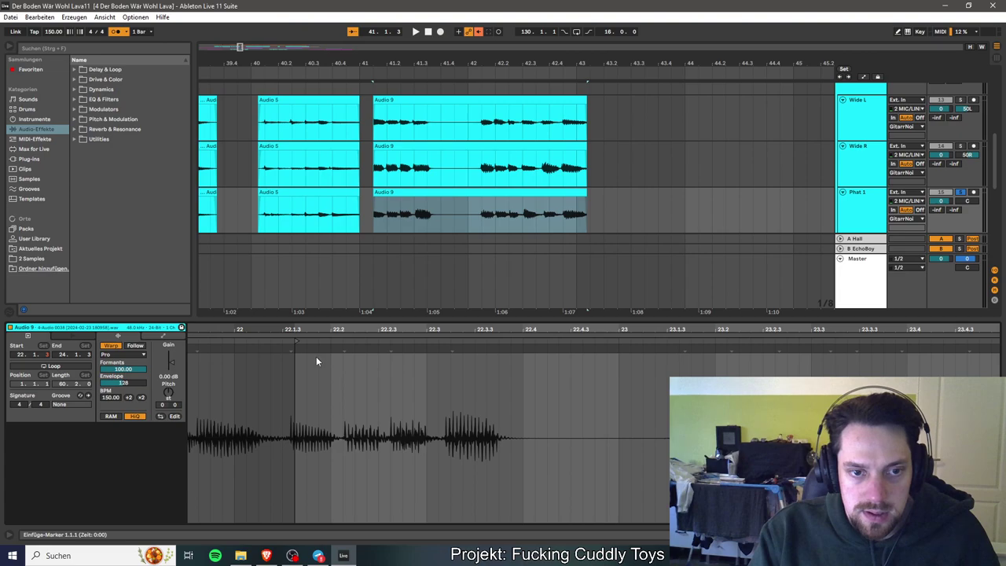
pyautogui.click(344, 347)
pyautogui.click(294, 350)
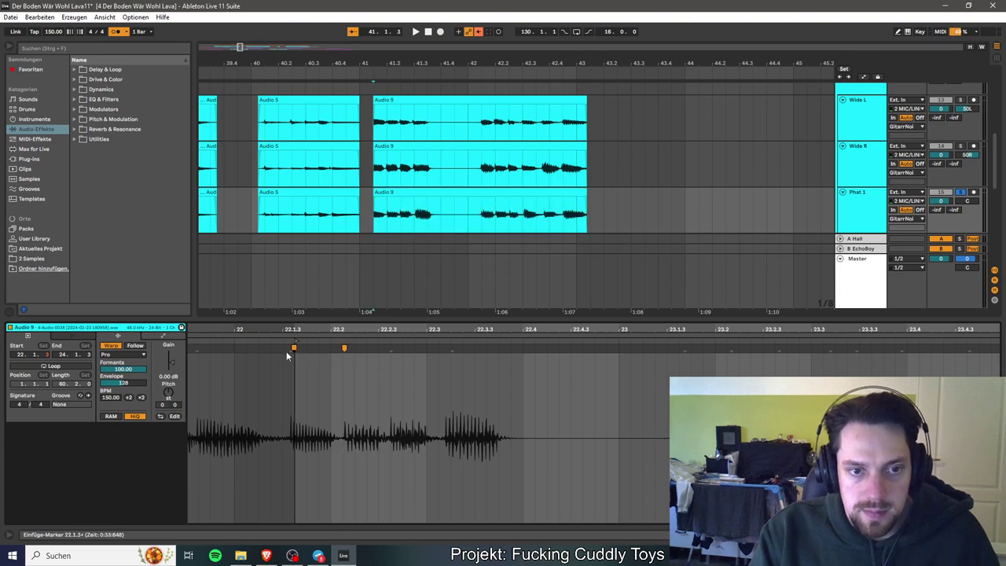
pyautogui.moveTo(295, 350); pyautogui.dragTo(293, 349)
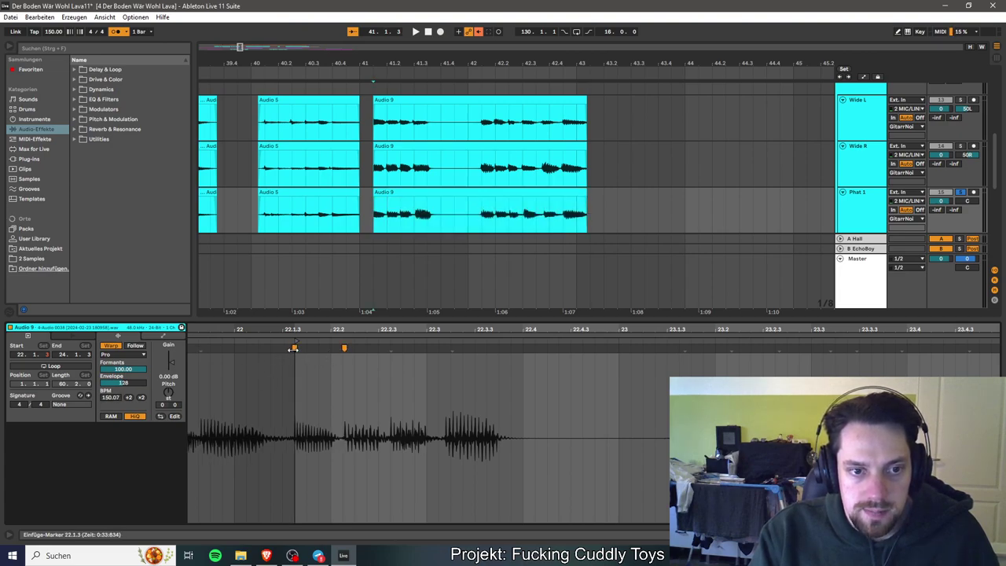
pyautogui.click(683, 349)
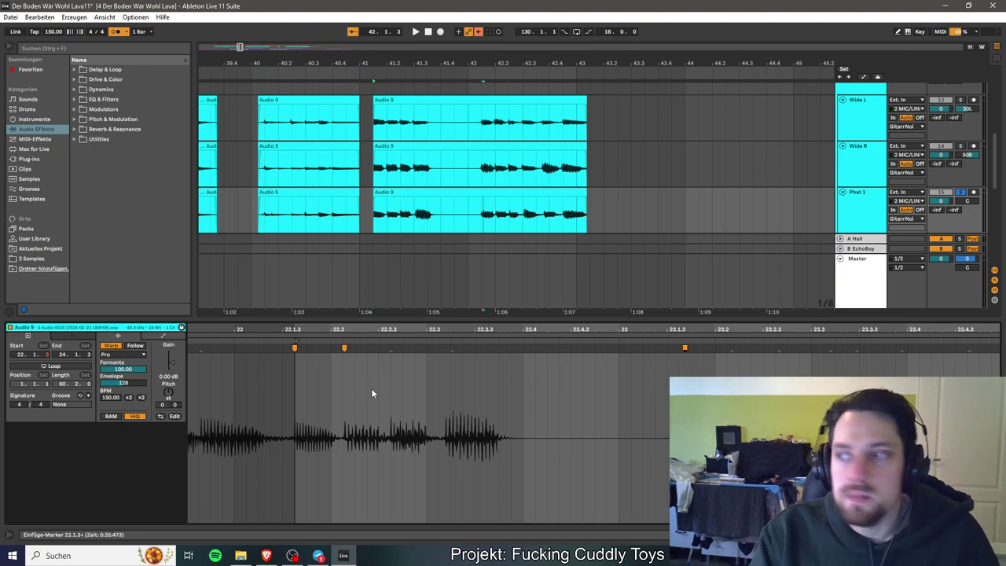
# Warp the first phrase's remaining notes in the Phat 1 Audio 9 clip to 22.2.1, 22.2.3 and 22.3.1, and play the last one.
pyautogui.click(344, 348)
pyautogui.doubleClick(390, 347)
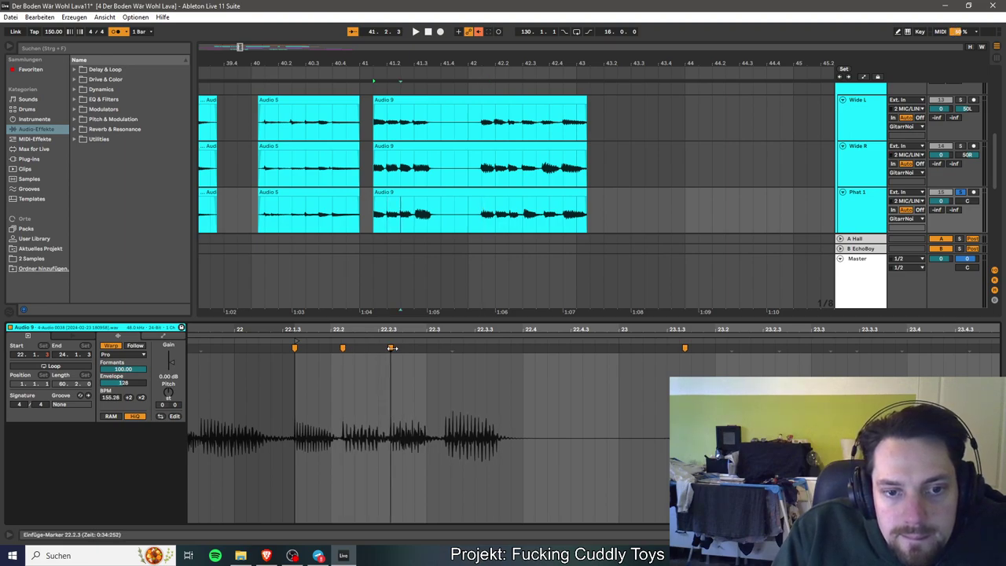
pyautogui.doubleClick(452, 347)
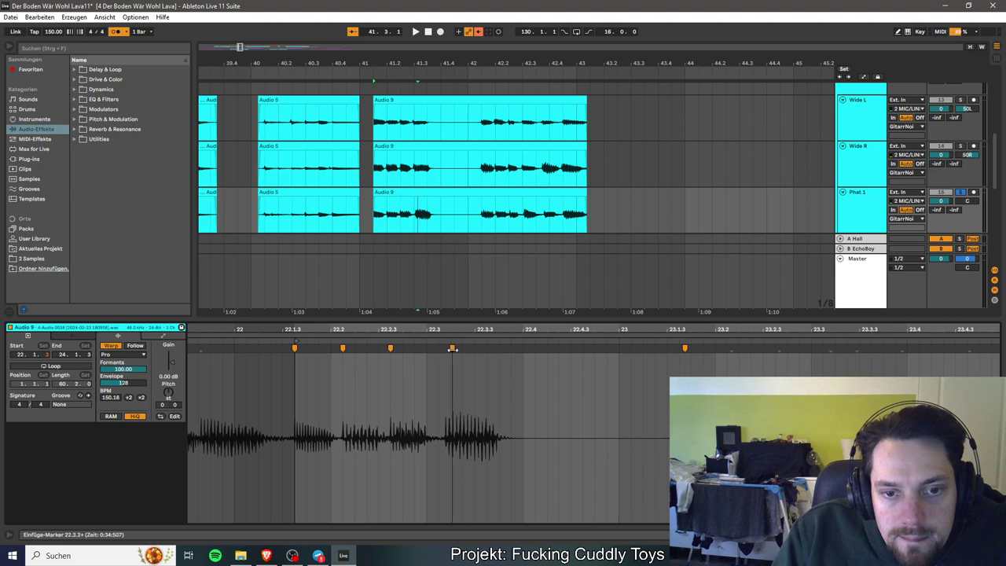
pyautogui.moveTo(452, 348); pyautogui.dragTo(439, 347)
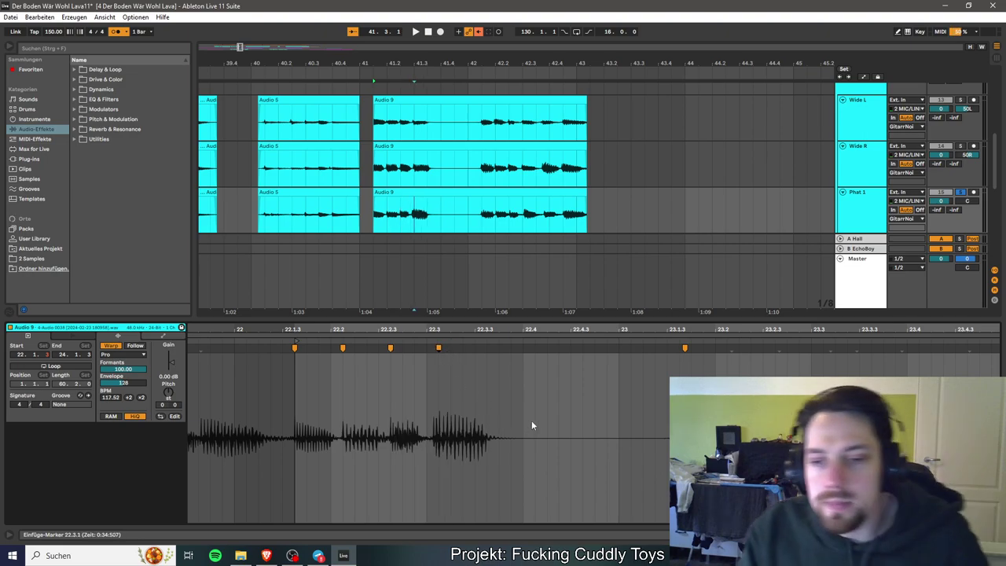
pyautogui.press('space')
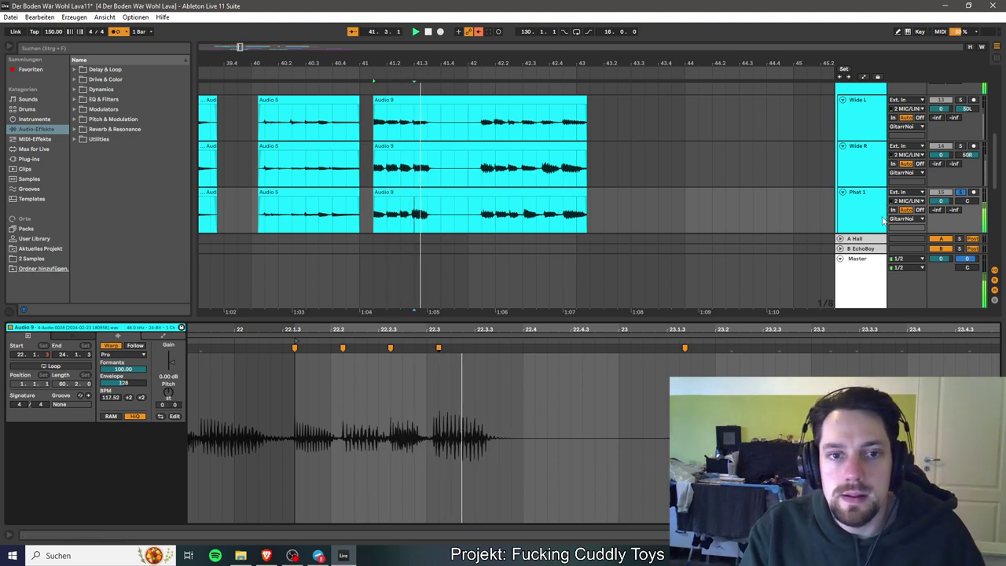
# Warp the second phrase in the Phat 1 Audio 9 clip with markers at 23.1.3, 23.2.1, 23.2.3, 23.3.1, 23.3.4 and 23.4.3.
pyautogui.hscroll(2, 634, 407)
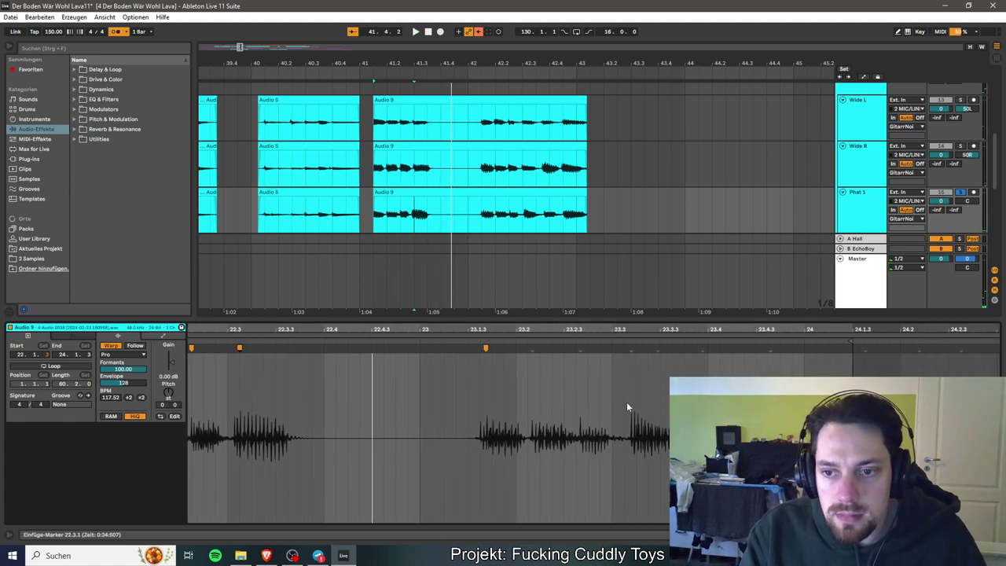
pyautogui.hscroll(1, 646, 399)
pyautogui.doubleClick(758, 349)
pyautogui.moveTo(758, 347); pyautogui.dragTo(755, 347)
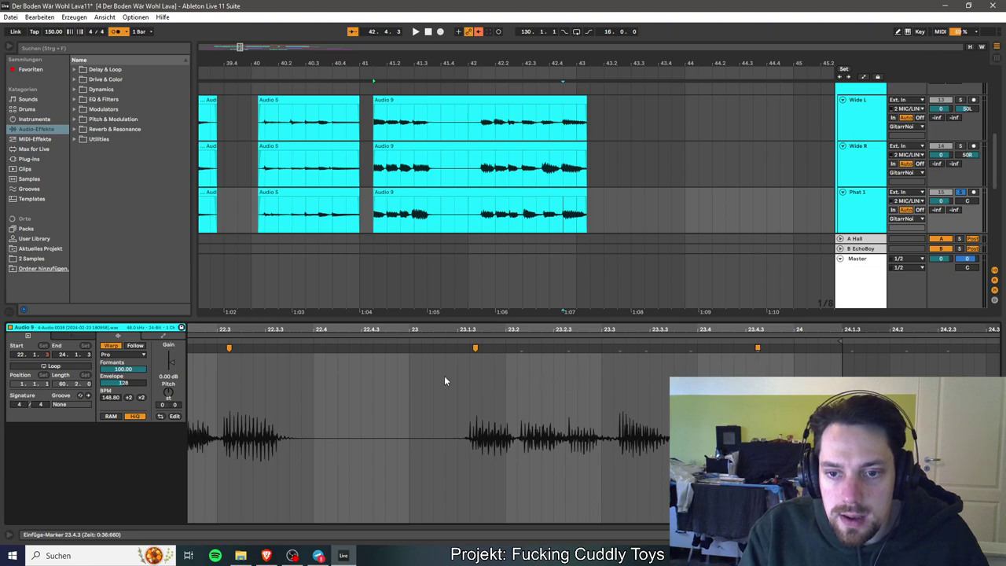
pyautogui.moveTo(474, 347); pyautogui.dragTo(469, 347)
pyautogui.doubleClick(517, 347)
pyautogui.doubleClick(561, 347)
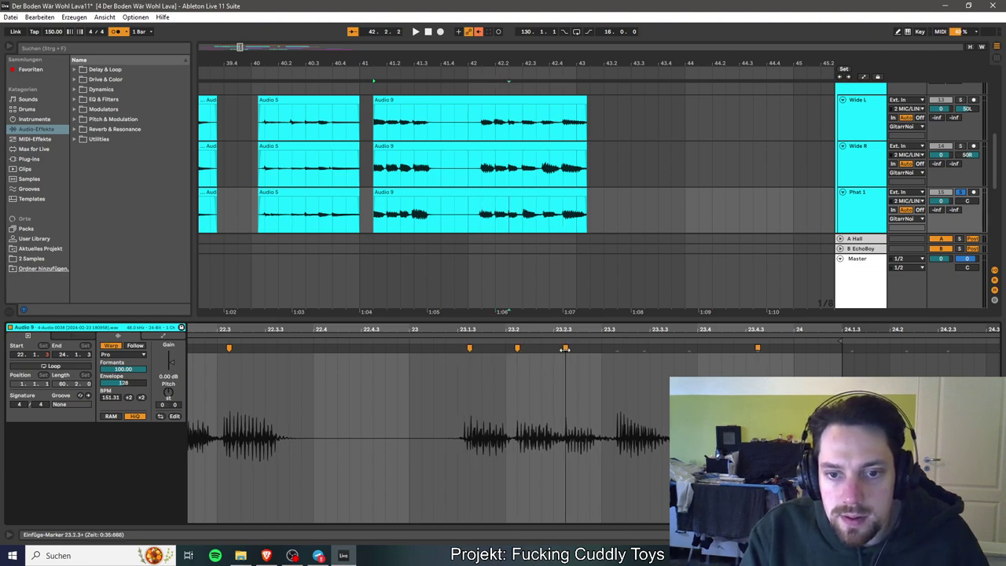
pyautogui.moveTo(561, 347); pyautogui.dragTo(564, 347)
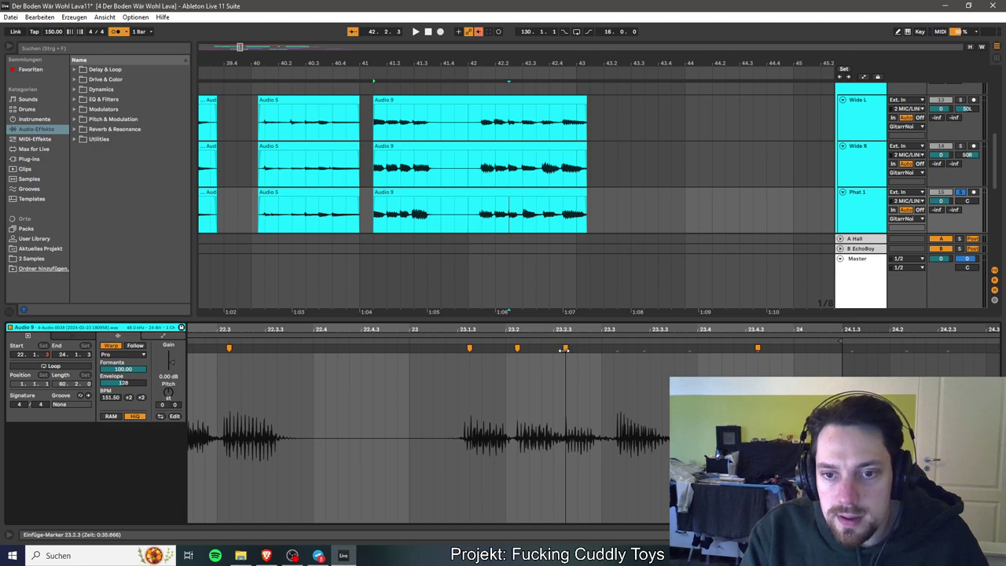
pyautogui.doubleClick(617, 347)
pyautogui.moveTo(617, 347); pyautogui.dragTo(614, 347)
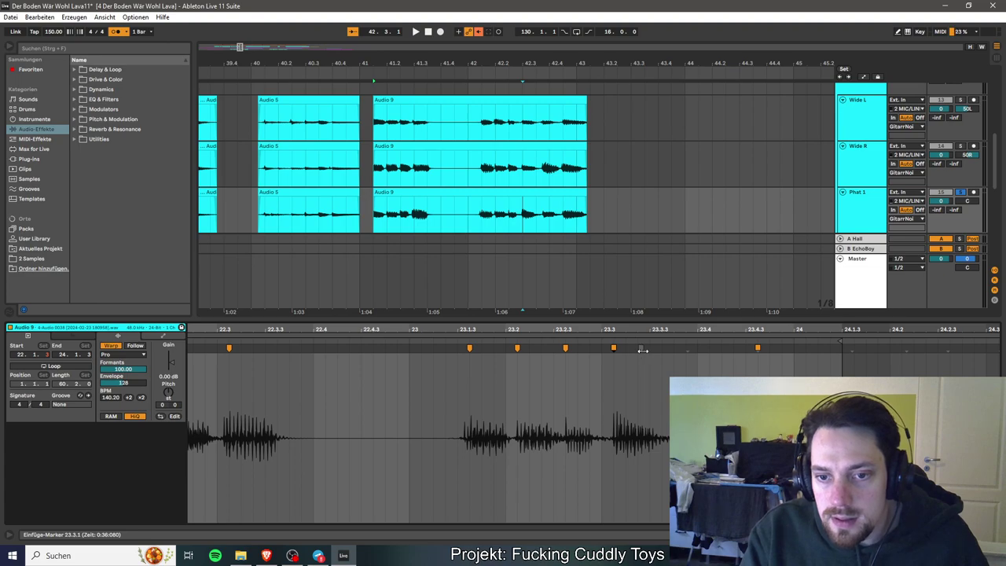
pyautogui.doubleClick(686, 348)
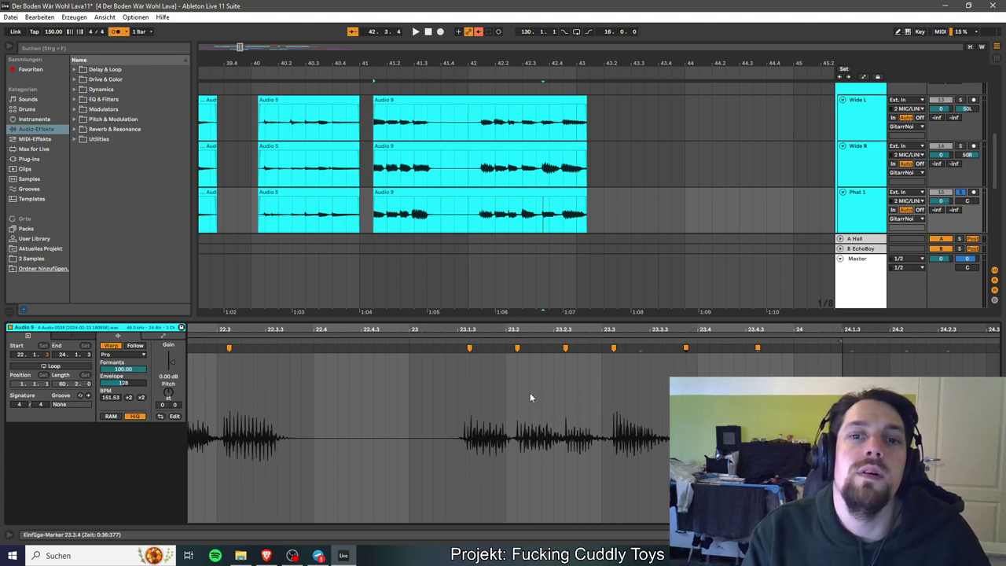
# Compare the warp markers of the Audio 9 clips on Wide R, Phat 1 and Wide L.
pyautogui.click(554, 148)
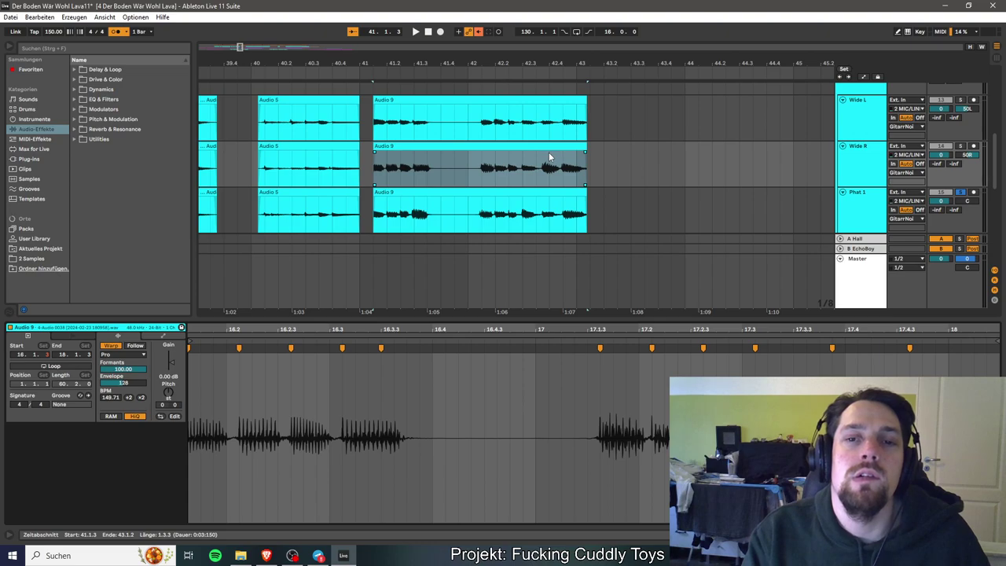
pyautogui.click(539, 193)
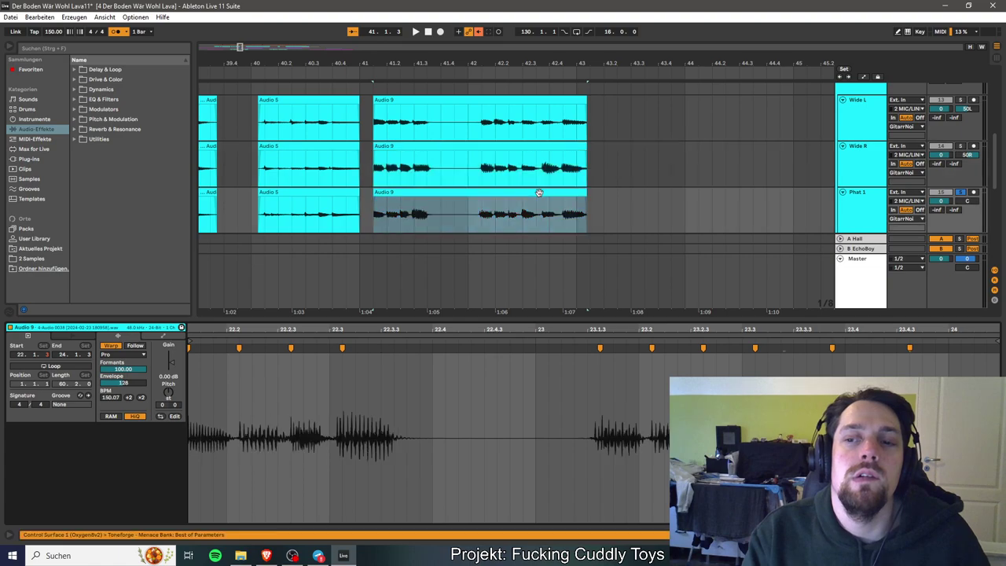
pyautogui.click(552, 102)
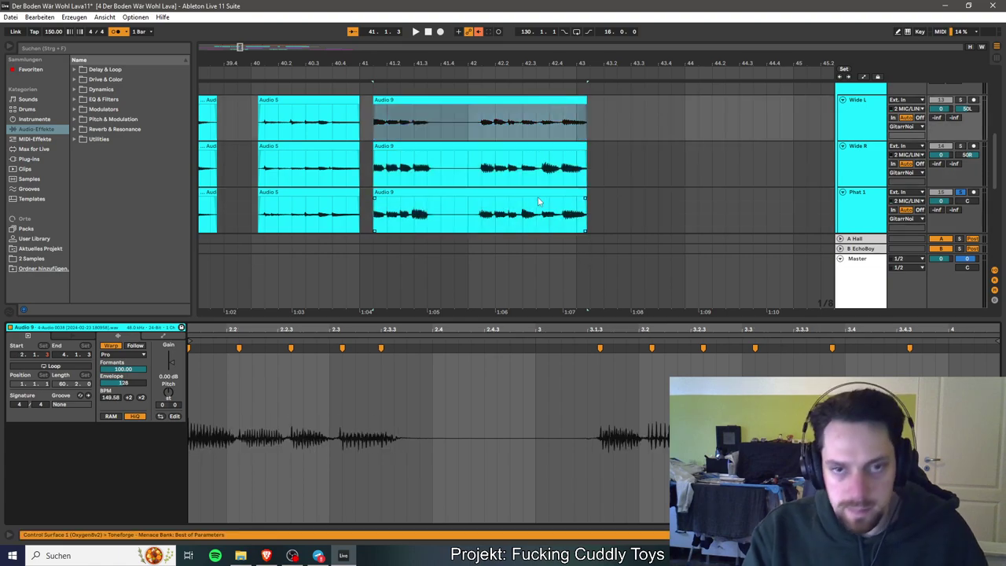
# Solo Phat 2 and add warp markers at both phrase starts in its Audio 9 clip, near 24.1.3 and 25.1.3.
pyautogui.hscroll(2, 533, 198)
pyautogui.scroll(-1, 487, 204)
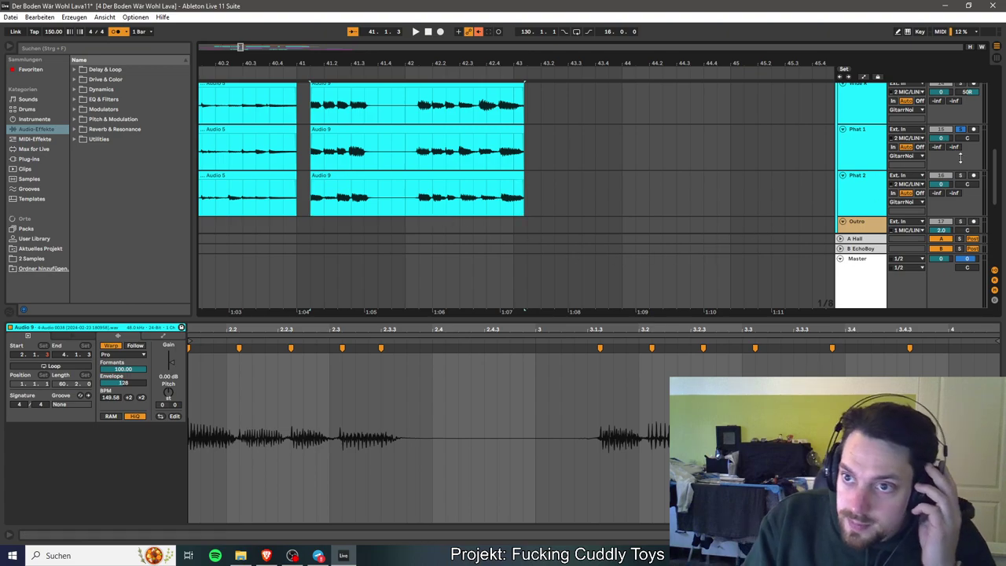
pyautogui.click(310, 199)
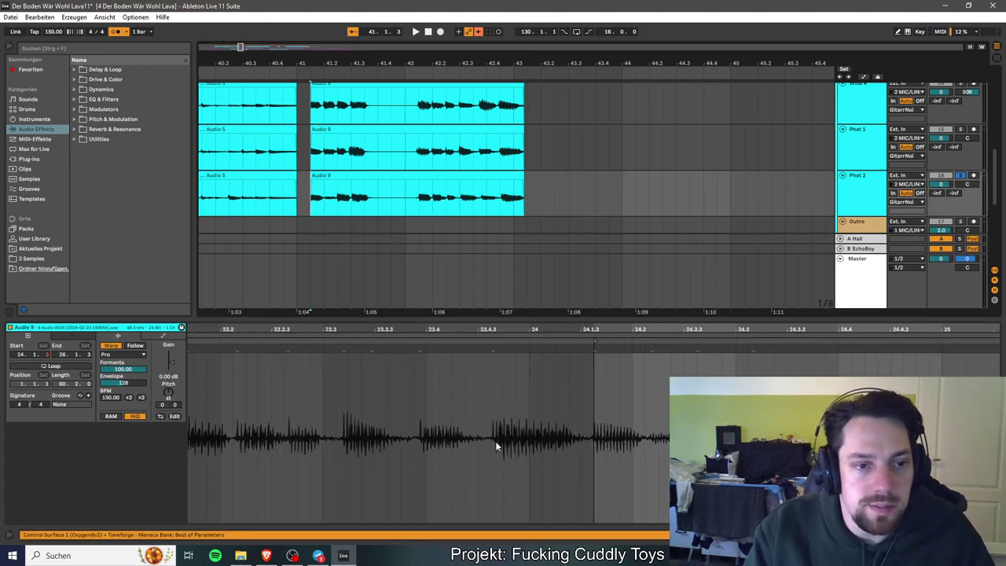
pyautogui.hscroll(3, 492, 442)
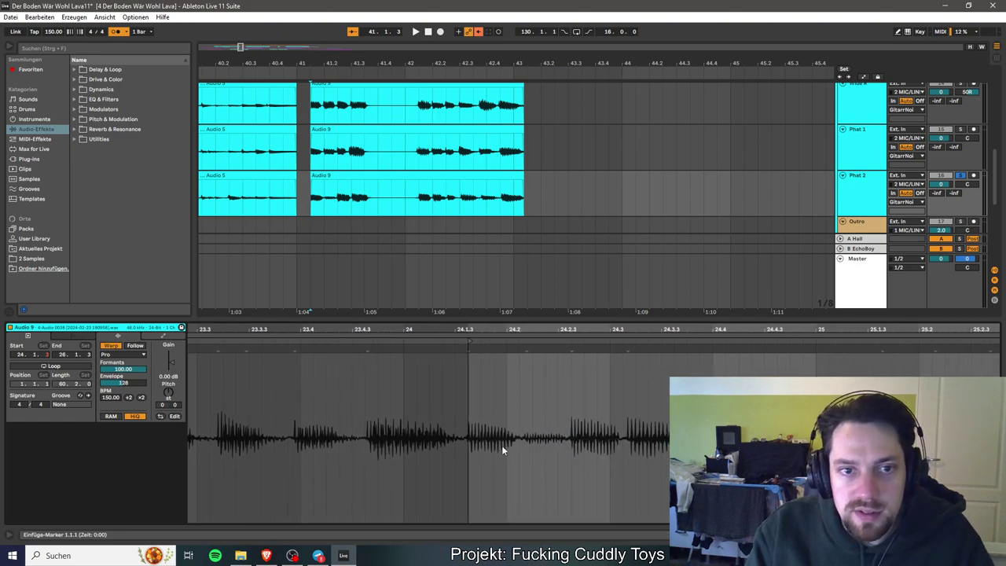
pyautogui.hscroll(5, 501, 446)
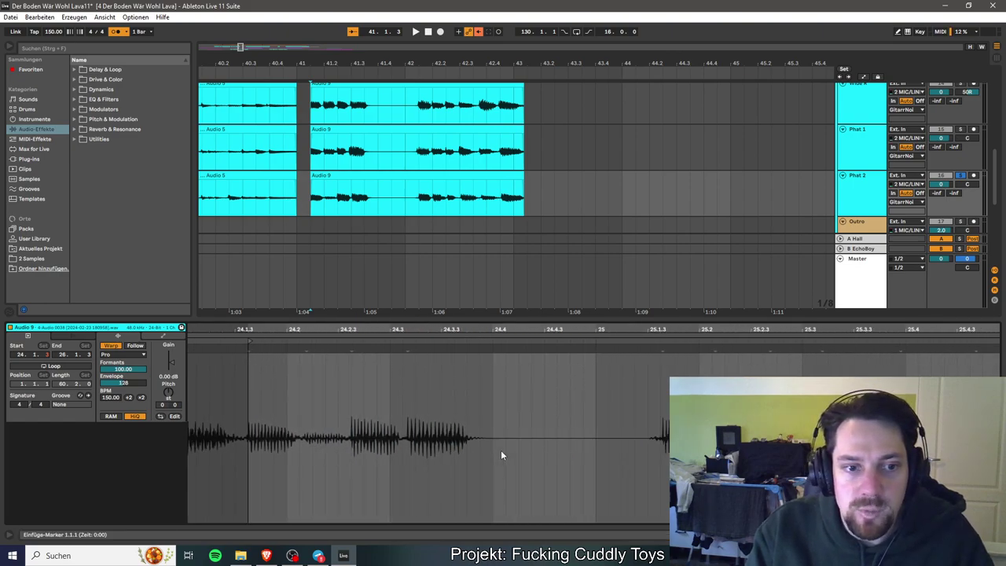
pyautogui.click(662, 348)
pyautogui.doubleClick(247, 350)
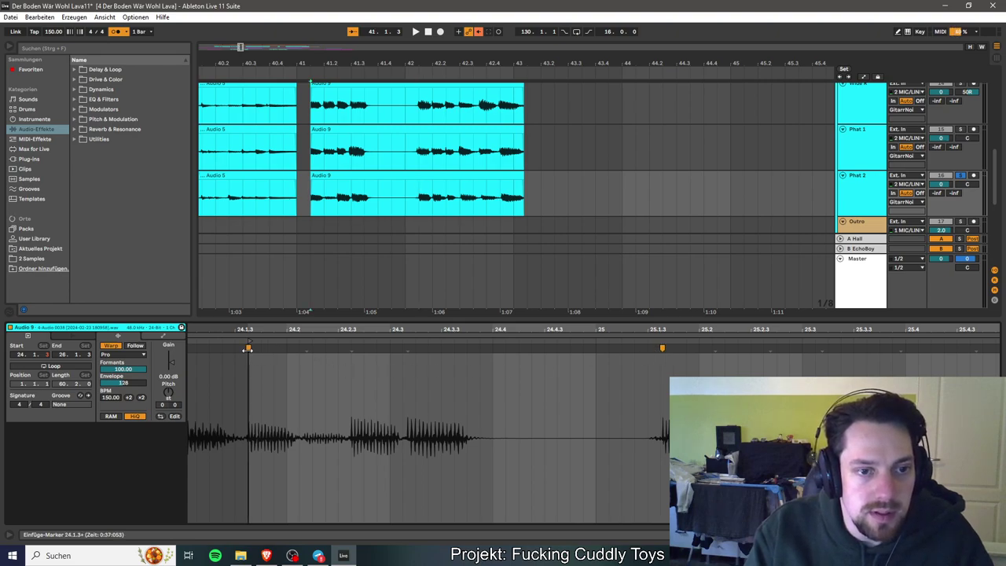
# Warp the first phrase's remaining notes in the Phat 2 Audio 9 clip to 24.3.1, 24.2.3 and 24.2.1.
pyautogui.click(404, 348)
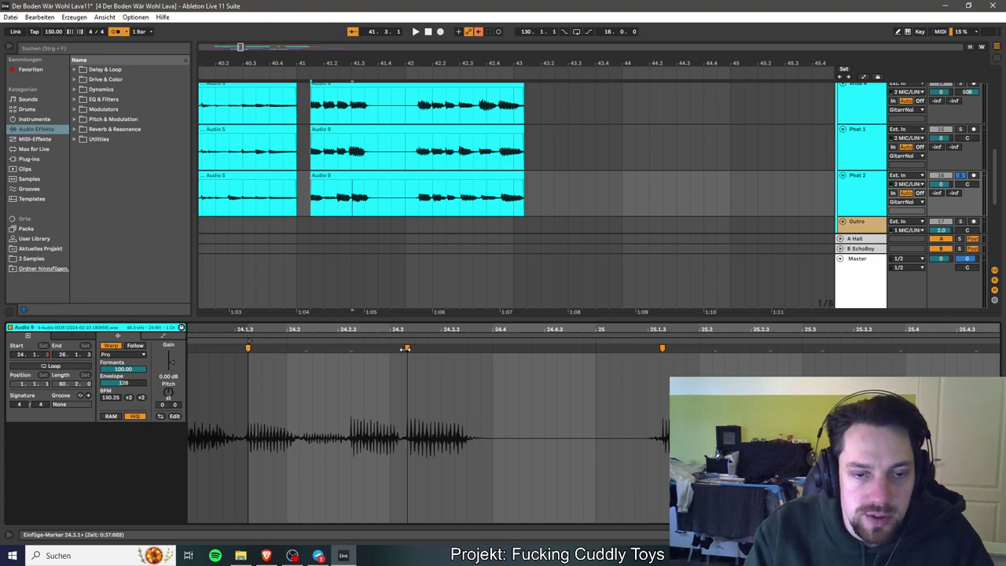
pyautogui.moveTo(405, 348); pyautogui.dragTo(403, 348)
pyautogui.doubleClick(350, 348)
pyautogui.doubleClick(300, 348)
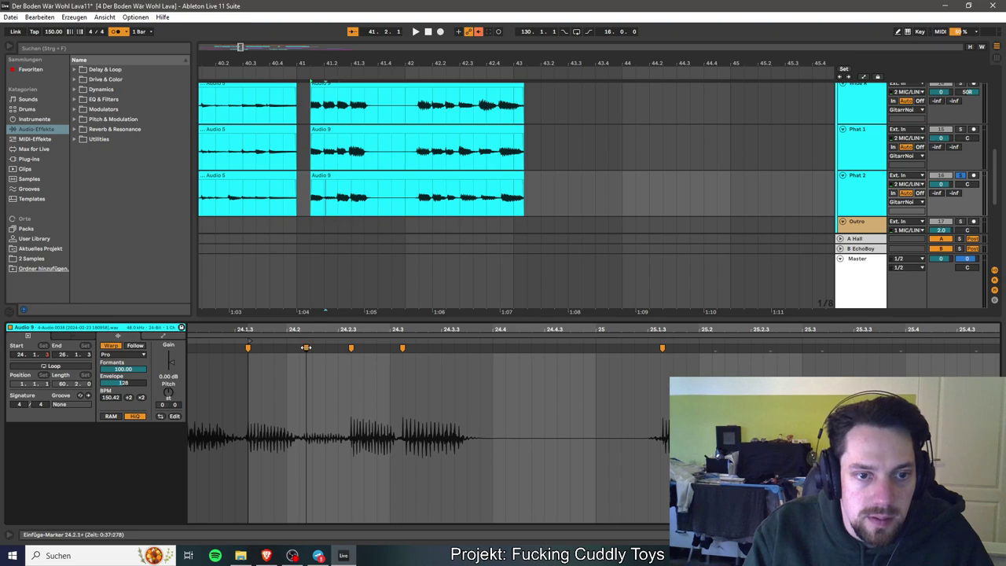
# Warp the second phrase in the Phat 2 Audio 9 clip with markers at 25.1.3, 25.2.1, 25.2.3, 25.3.1, 25.3.4 and 25.4.3.
pyautogui.hscroll(5, 606, 422)
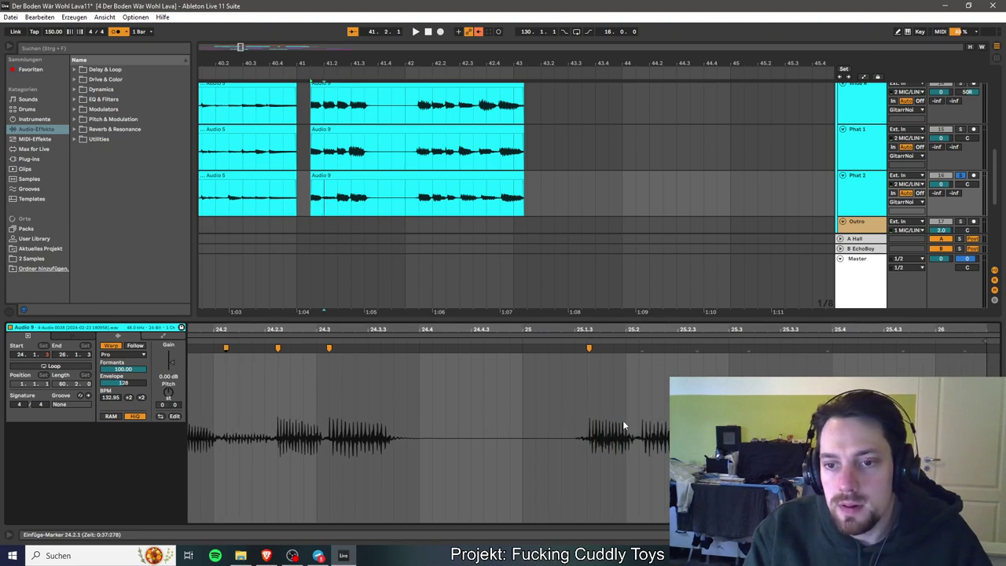
pyautogui.hscroll(2, 613, 421)
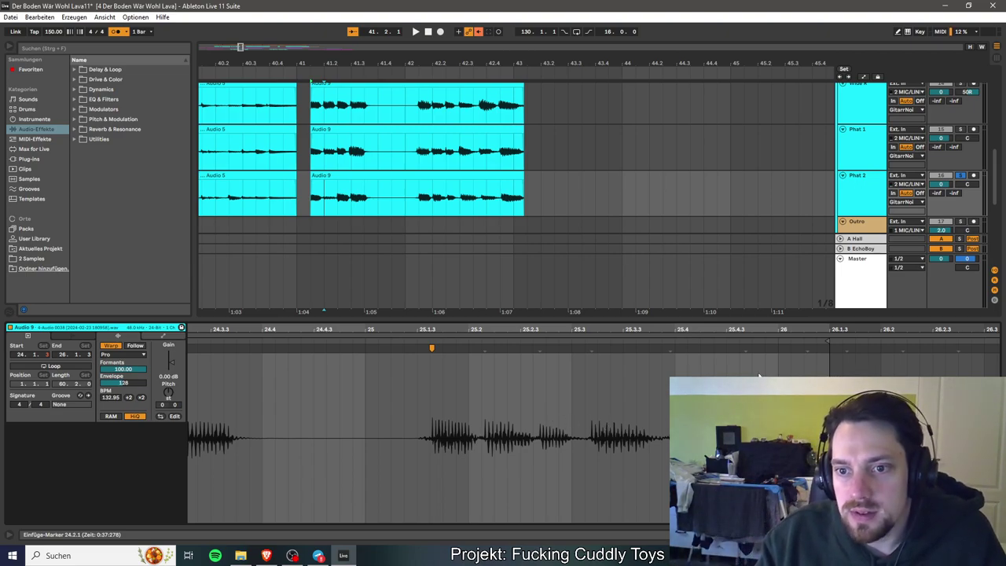
pyautogui.click(429, 361)
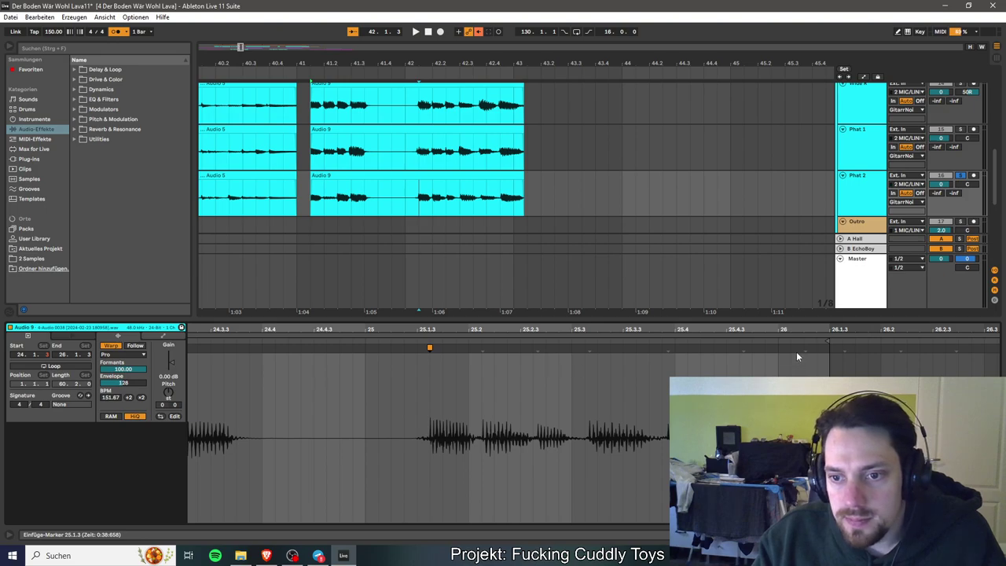
pyautogui.doubleClick(743, 349)
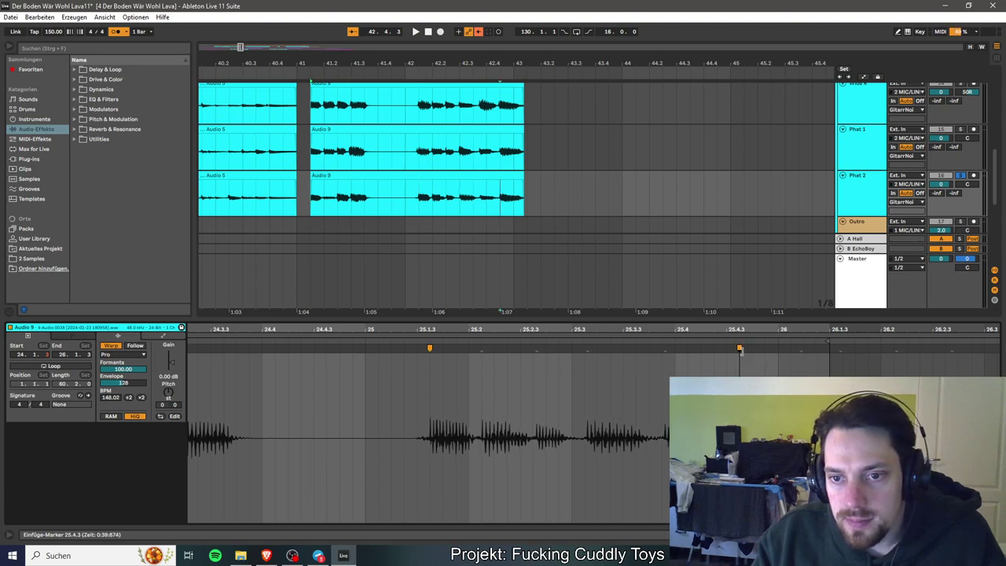
pyautogui.doubleClick(664, 348)
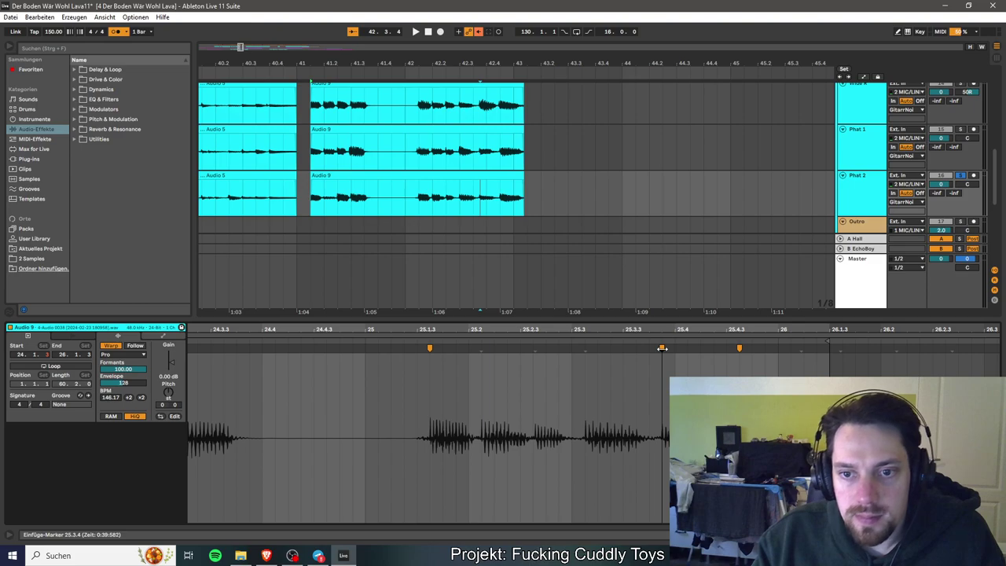
pyautogui.doubleClick(585, 348)
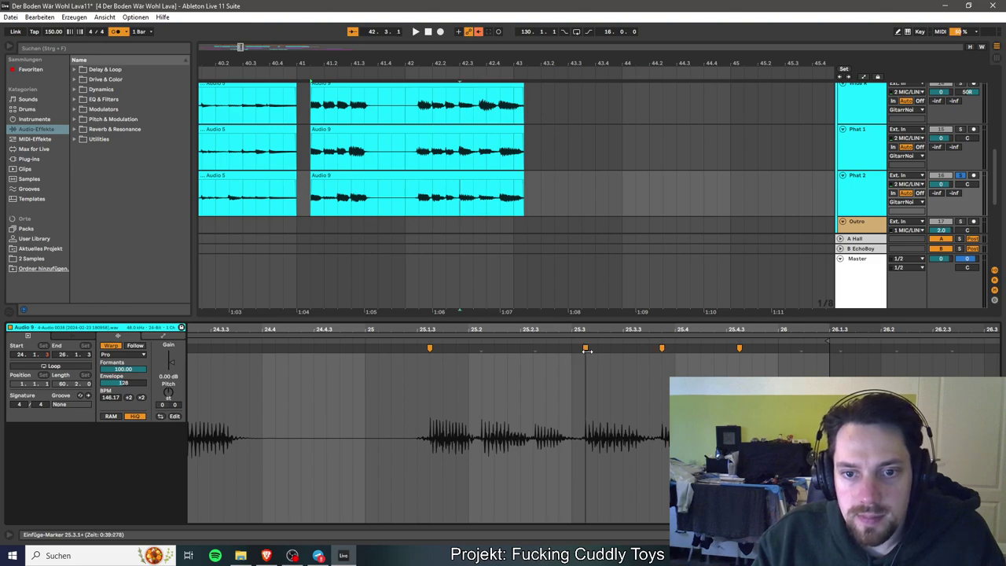
pyautogui.doubleClick(534, 349)
pyautogui.moveTo(534, 349); pyautogui.dragTo(482, 348)
pyautogui.doubleClick(479, 348)
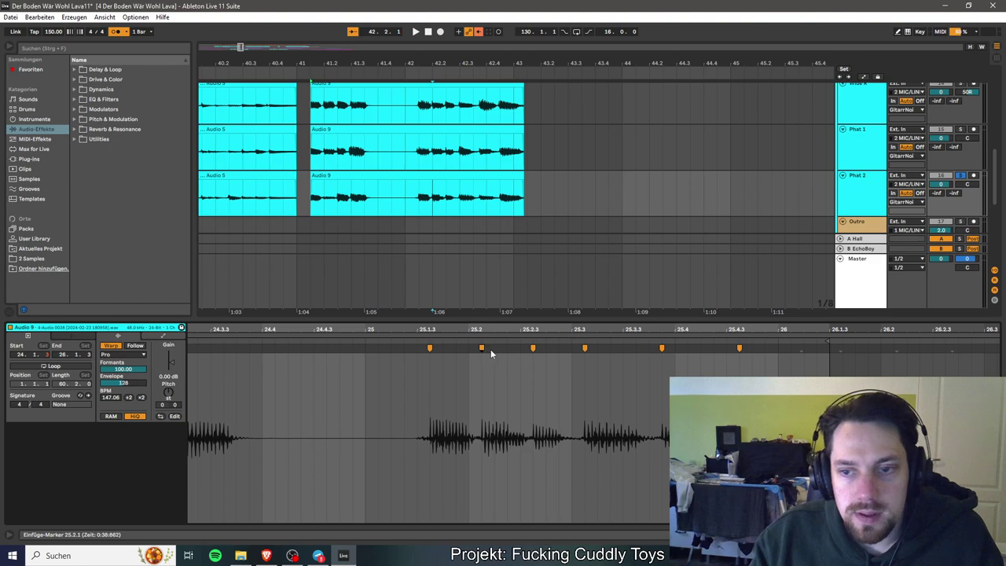
# Add a last warp marker near 26.1.1 in the Phat 2 Audio 9 clip and save the set.
pyautogui.doubleClick(802, 348)
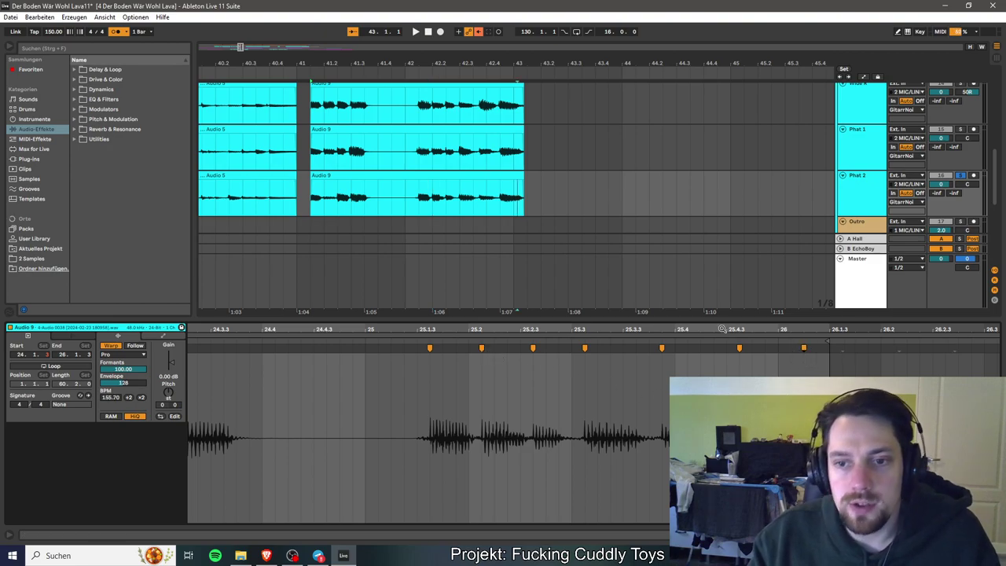
pyautogui.moveTo(723, 321); pyautogui.dragTo(630, 465)
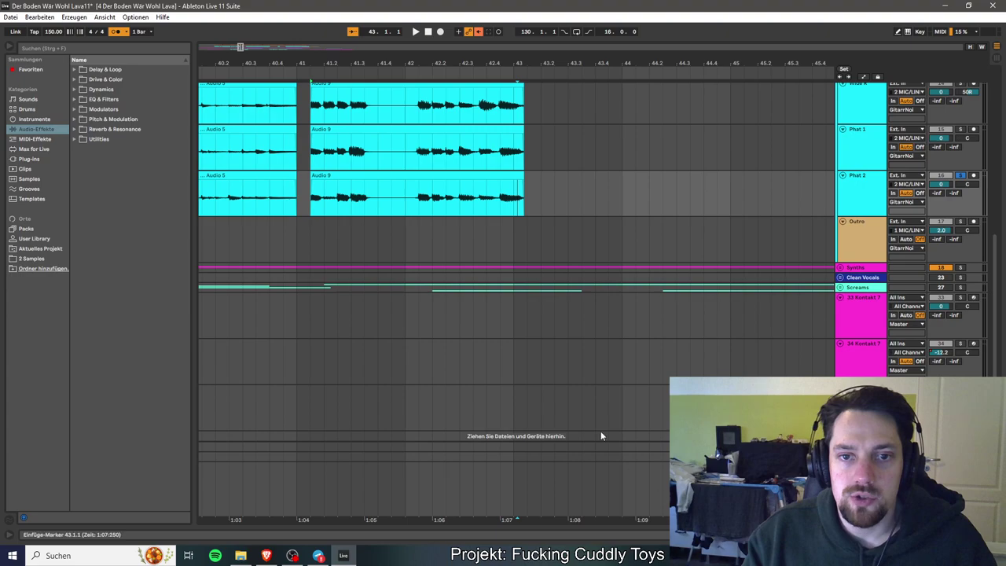
pyautogui.scroll(3, 490, 289)
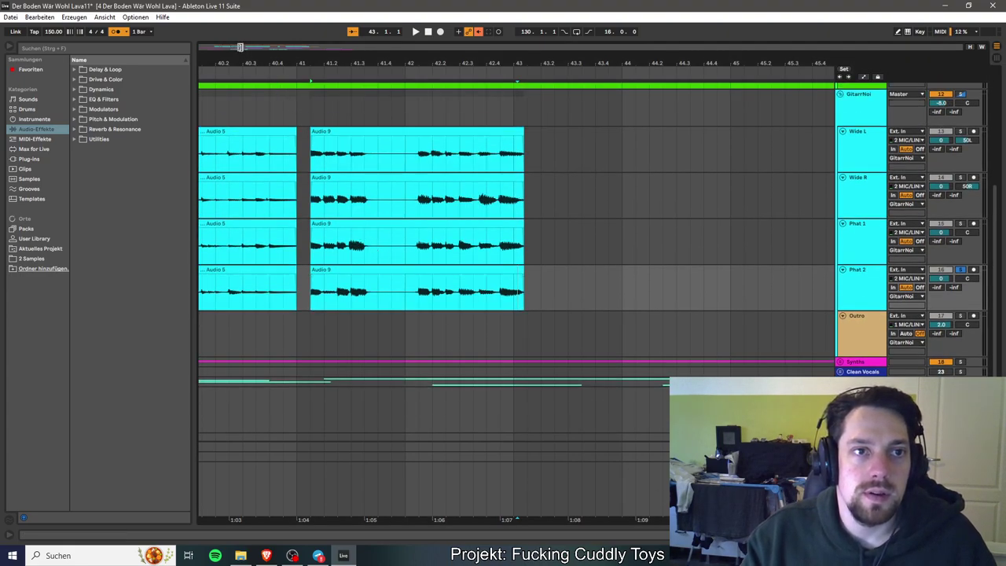
pyautogui.scroll(-2, 240, 47)
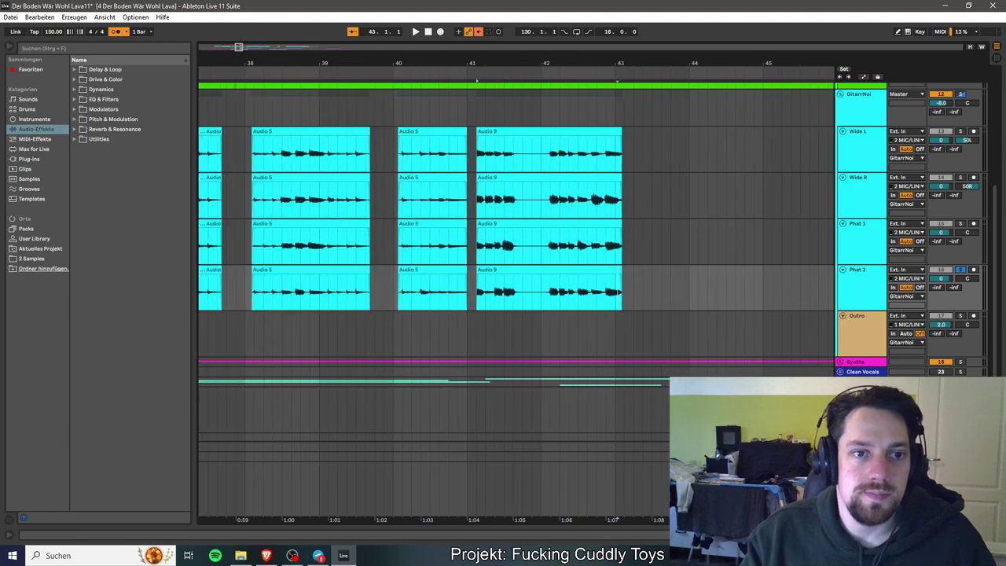
pyautogui.scroll(-2, 239, 47)
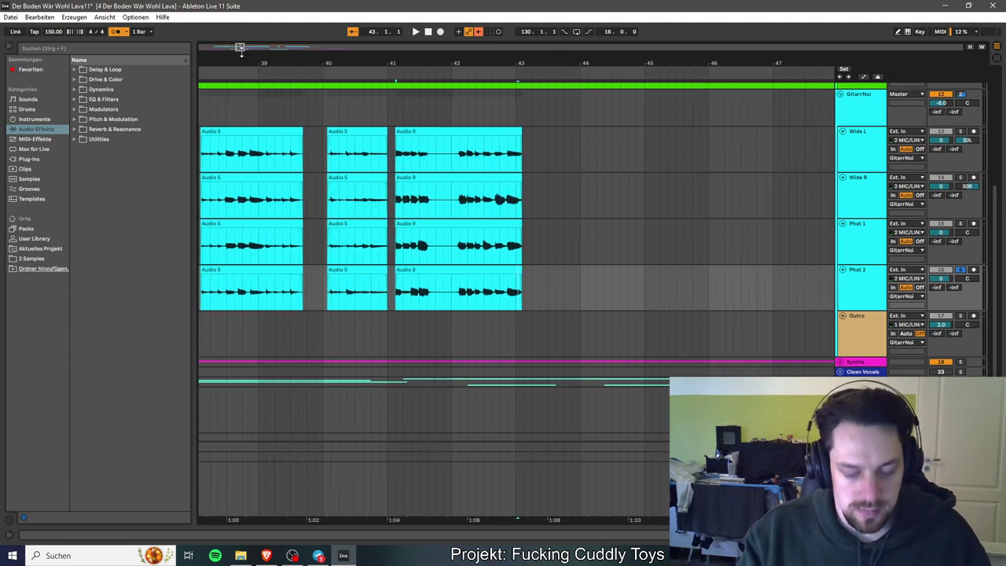
pyautogui.hotkey('ctrl', 's')
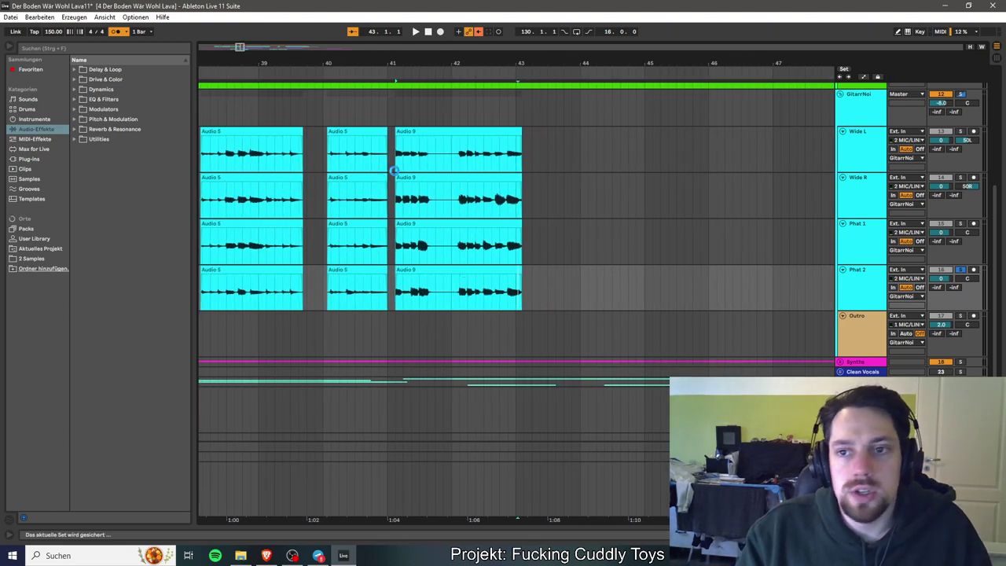
# Extend the Audio 5 clips just after bar 41 to the starts of the Audio 9 clips on all four tracks.
pyautogui.scroll(2, 395, 169)
pyautogui.scroll(3, 450, 197)
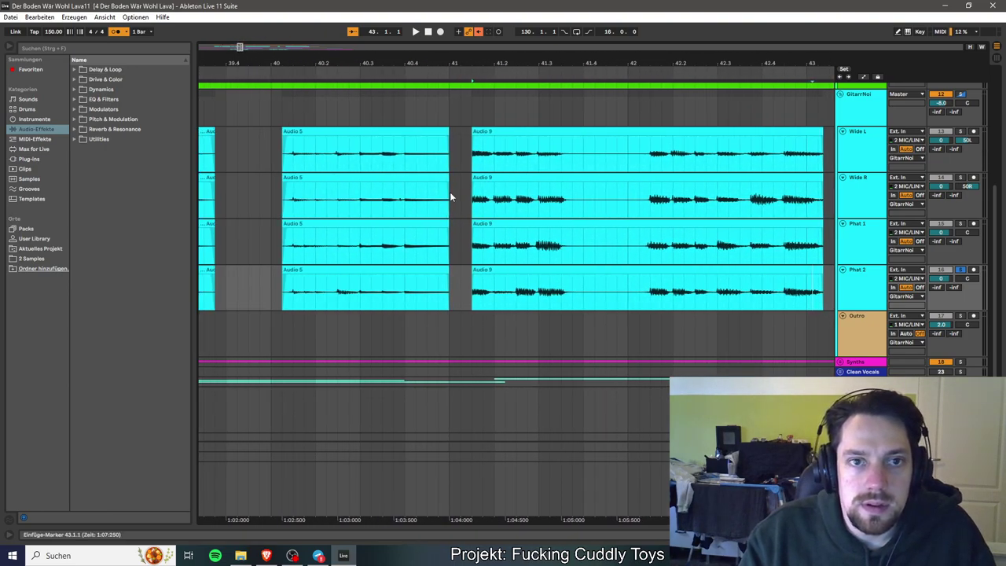
pyautogui.moveTo(473, 143)
pyautogui.mouseDown()
pyautogui.moveTo(465, 134)
pyautogui.moveTo(460, 153)
pyautogui.moveTo(470, 157)
pyautogui.mouseUp()
pyautogui.moveTo(449, 197); pyautogui.dragTo(470, 227)
pyautogui.click(447, 225)
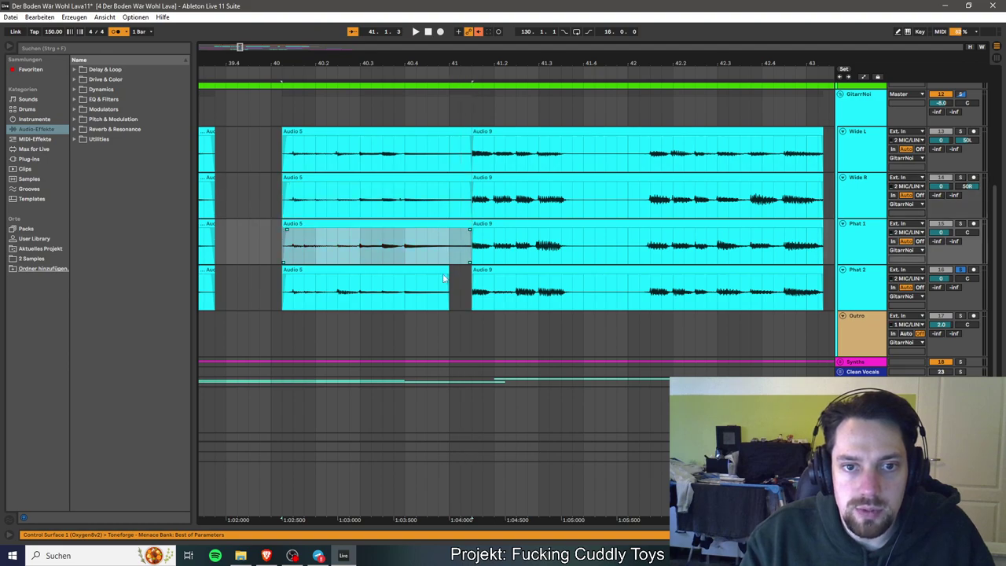
pyautogui.moveTo(448, 271)
pyautogui.mouseDown()
pyautogui.moveTo(471, 275)
pyautogui.moveTo(464, 281)
pyautogui.mouseUp()
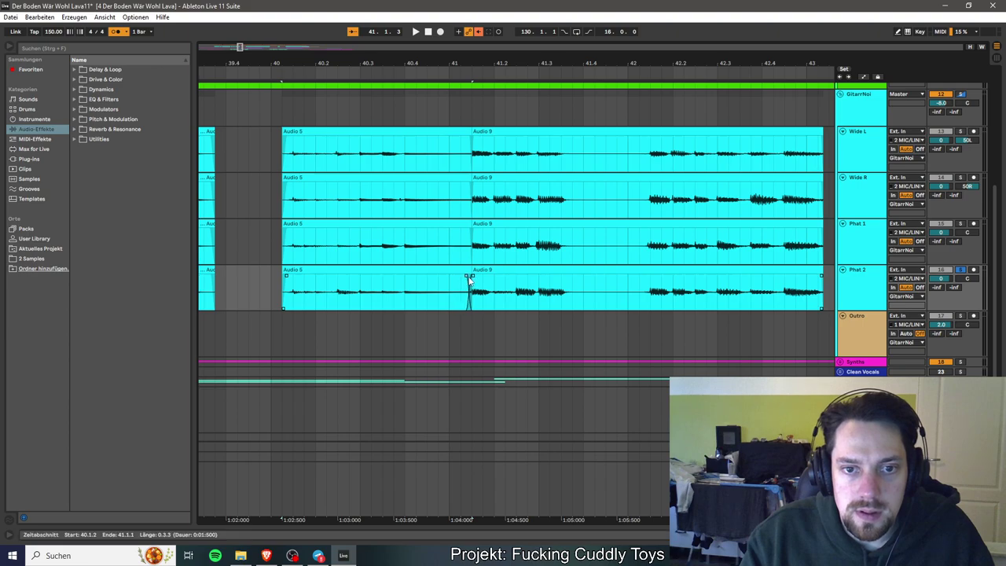
# Crossfade the joint between the Audio 5 and Audio 9 clips on Phat 1, Wide R and Wide L.
pyautogui.moveTo(467, 229); pyautogui.dragTo(469, 232)
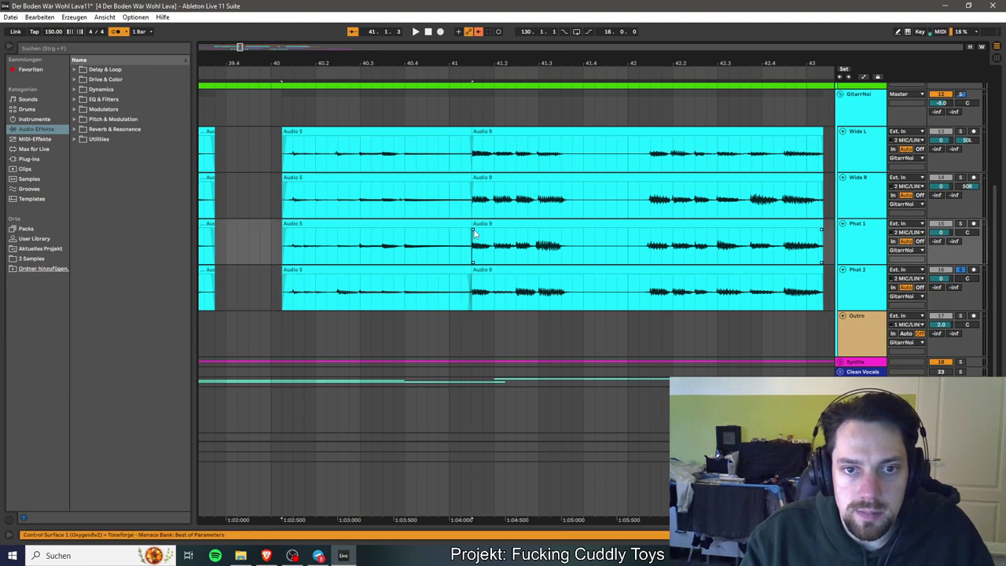
pyautogui.click(467, 186)
pyautogui.moveTo(470, 186); pyautogui.dragTo(467, 188)
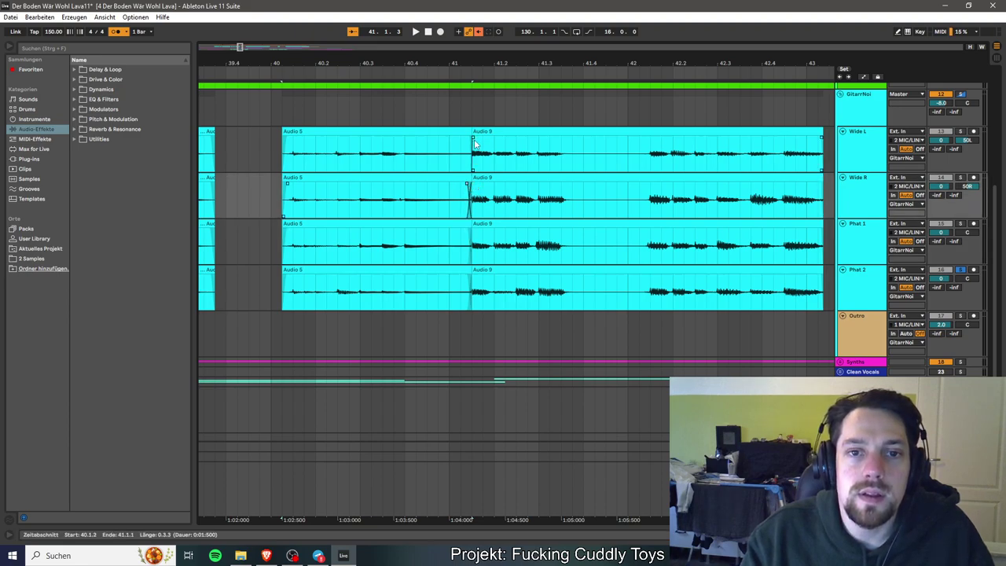
pyautogui.click(470, 138)
pyautogui.moveTo(470, 138); pyautogui.dragTo(469, 141)
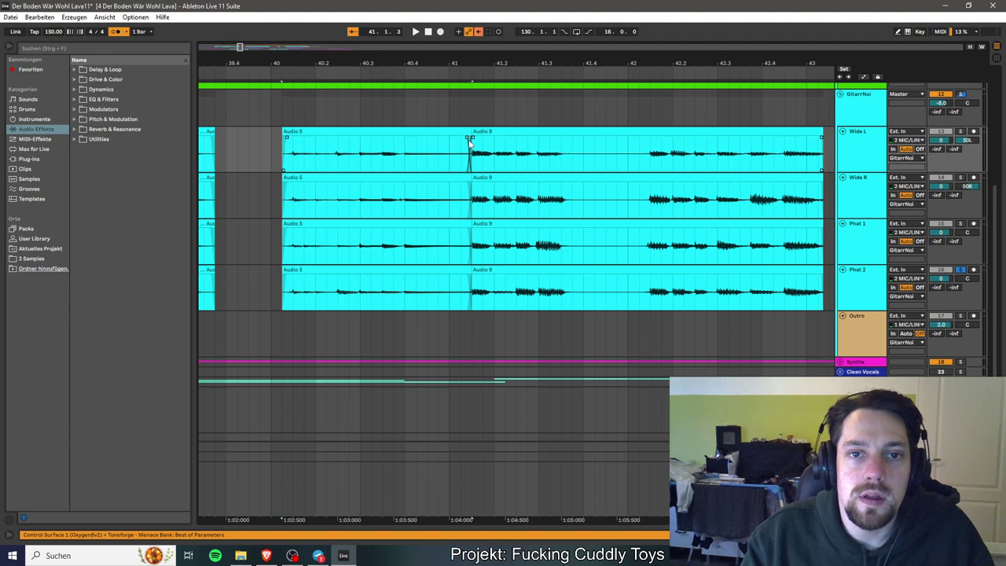
# Unsolo Phat 2 and play back the GitarrNoi clips from 40.1.2 through the Audio 9 phrases.
pyautogui.click(283, 154)
pyautogui.press('space')
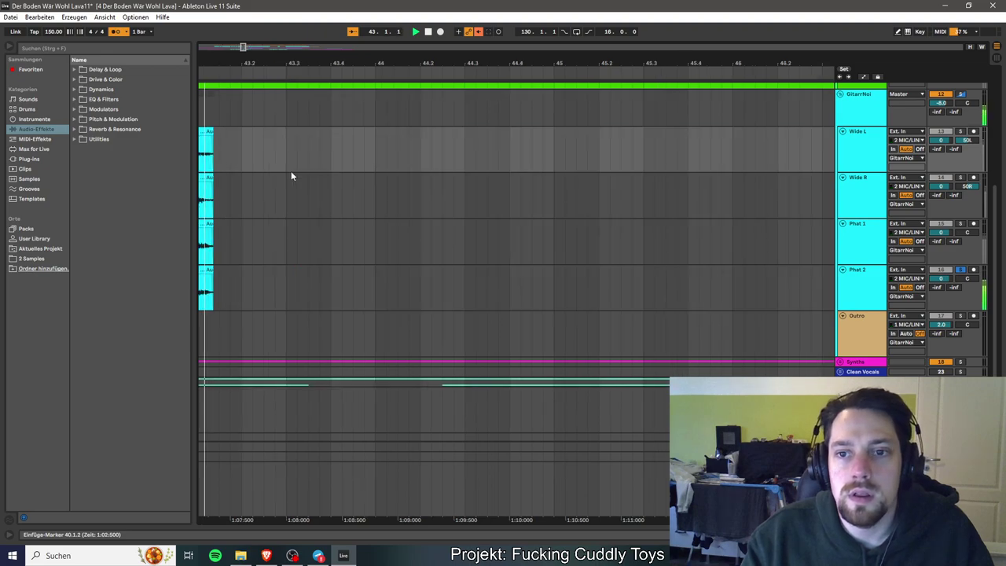
pyautogui.press('space')
pyautogui.press('space')
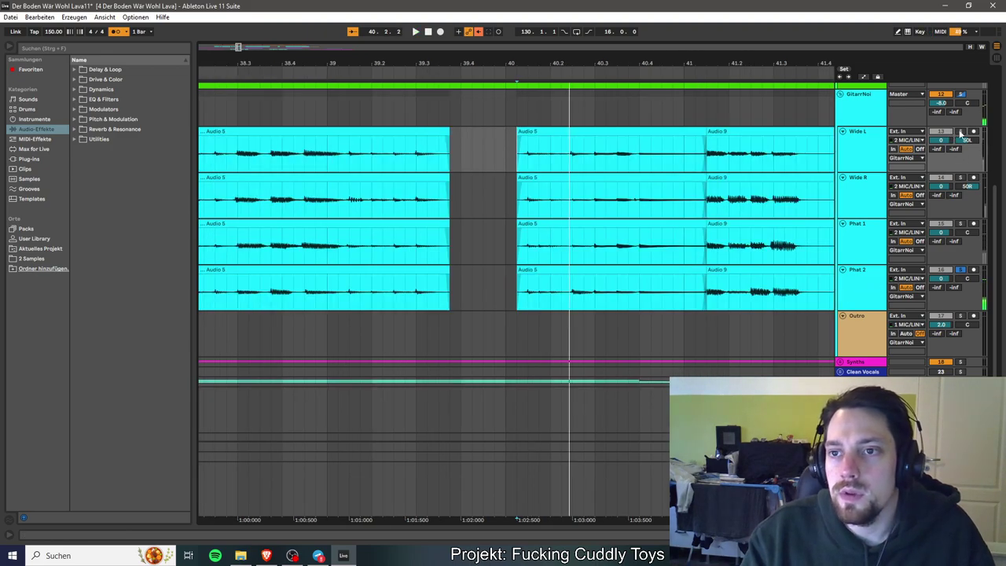
pyautogui.click(521, 243)
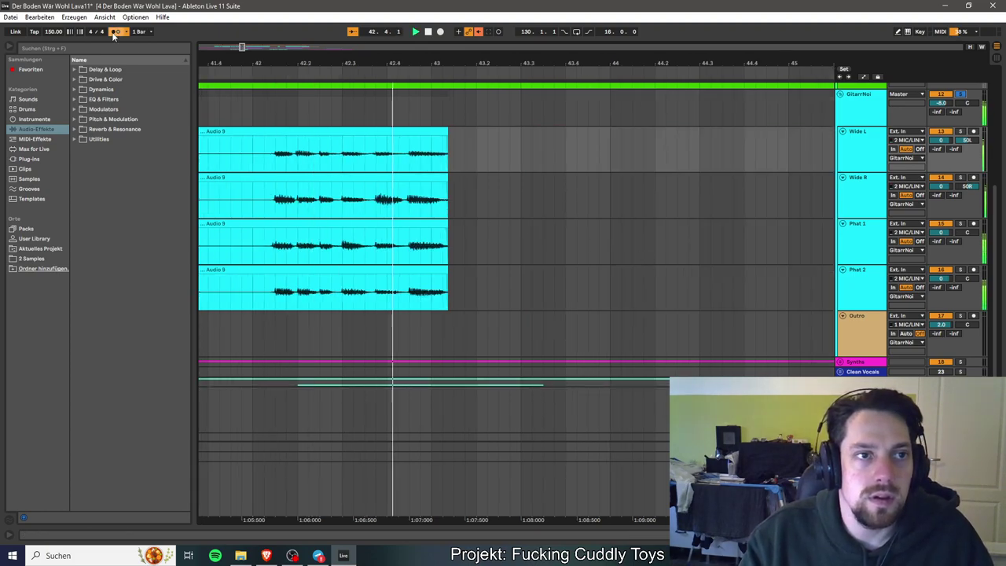
pyautogui.hscroll(-5, 370, 197)
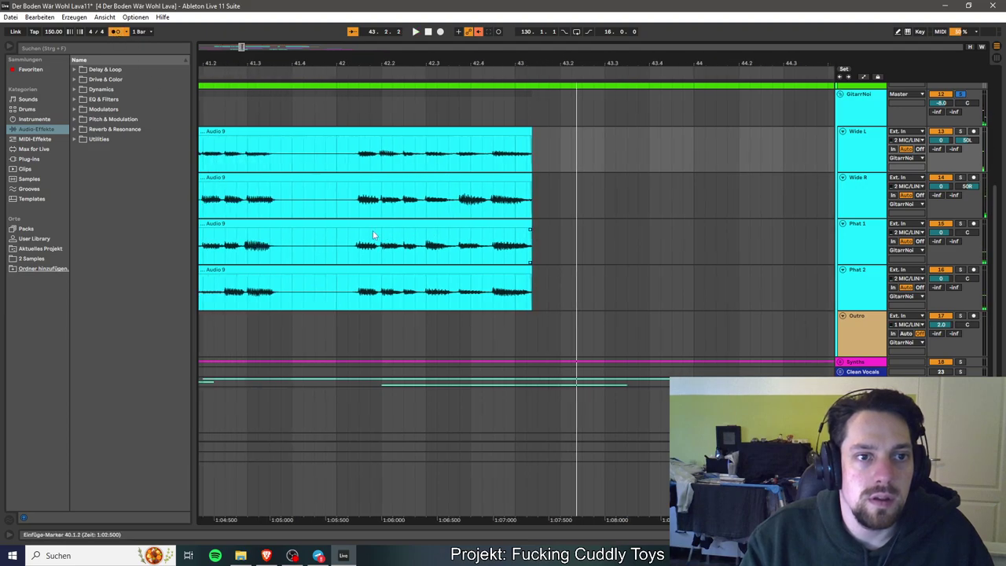
pyautogui.click(346, 161)
pyautogui.press('space')
pyautogui.press('space')
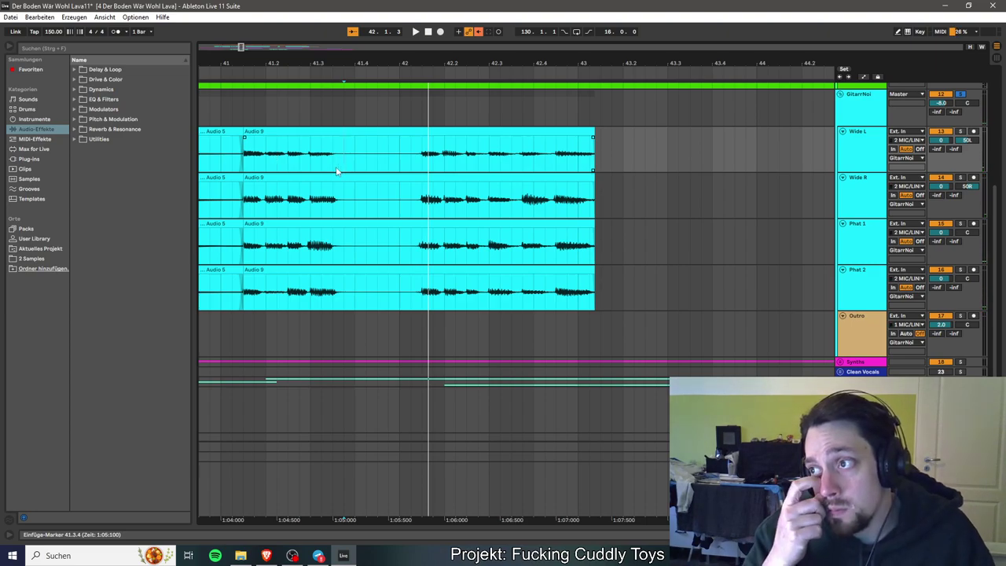
pyautogui.press('space')
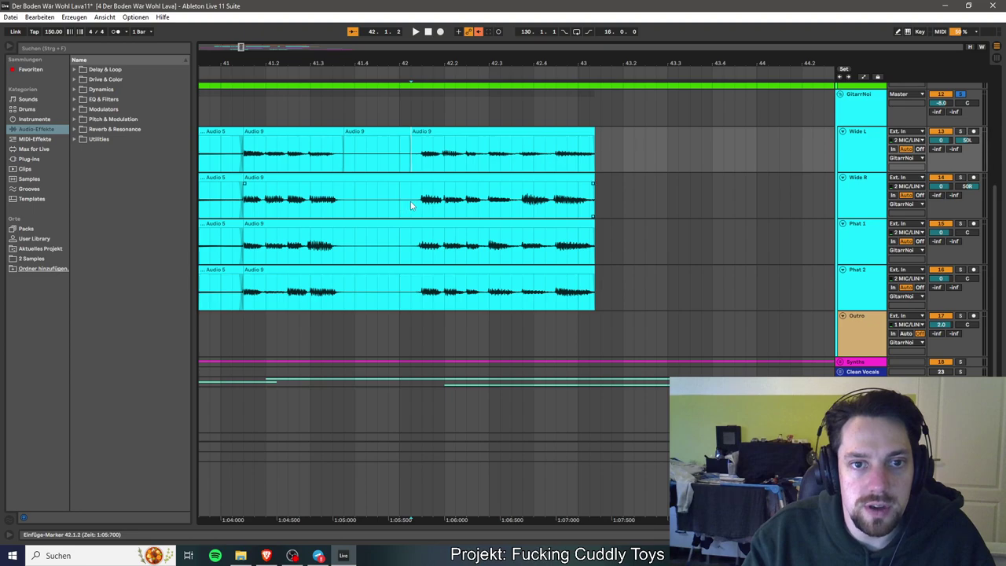
# Split the Audio 9 clips on all four tracks at 42.1.2 and 41.3.4.
pyautogui.hotkey('ctrl', 'e')
pyautogui.press('Down')
pyautogui.hotkey('ctrl', 'e')
pyautogui.press('Down')
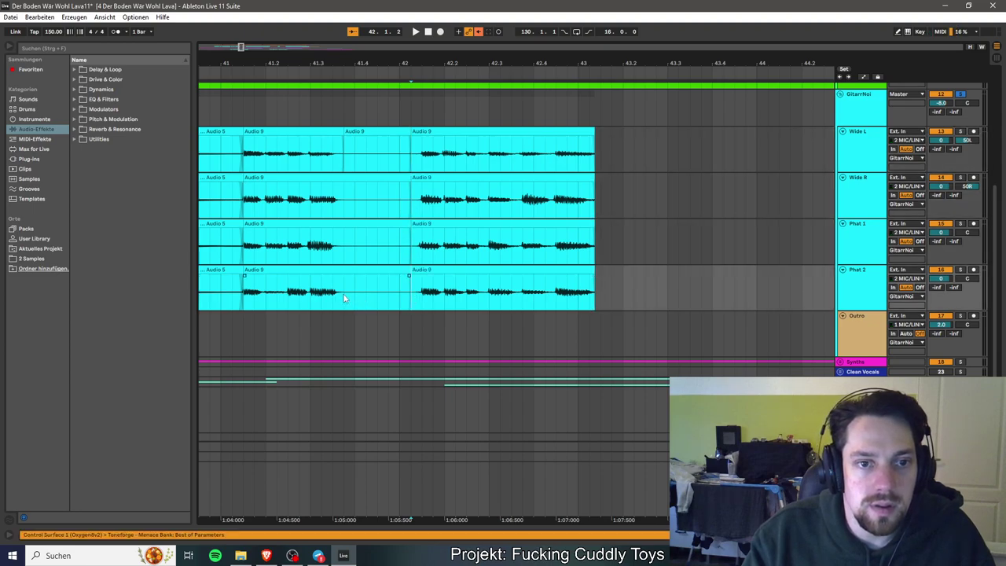
pyautogui.press('Up')
pyautogui.hotkey('ctrl', 'e')
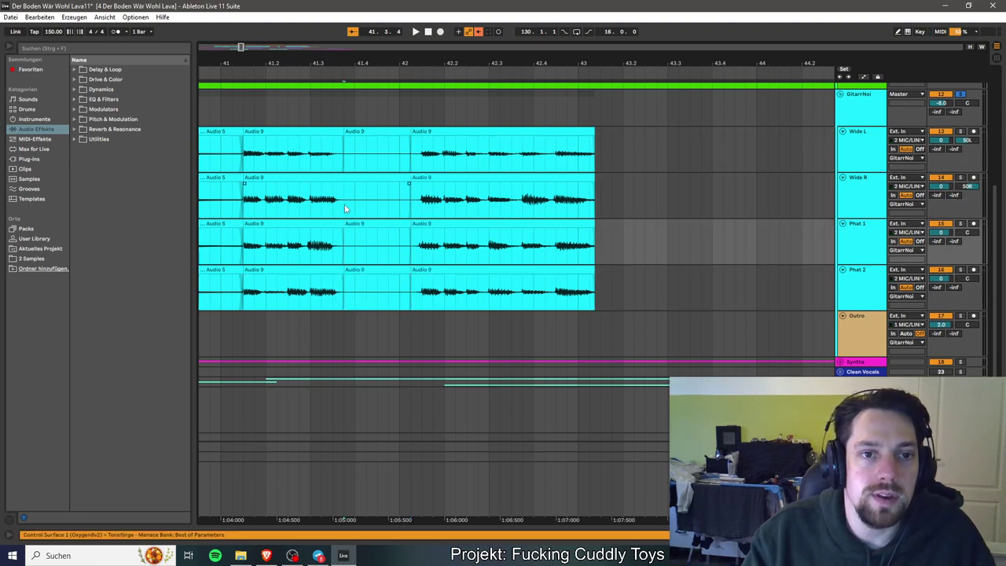
pyautogui.press('Up')
pyautogui.hotkey('ctrl', 'e')
# Delete the silent Audio 9 segments between 41.3.4 and 42.1.2 on all four tracks.
pyautogui.click(379, 148)
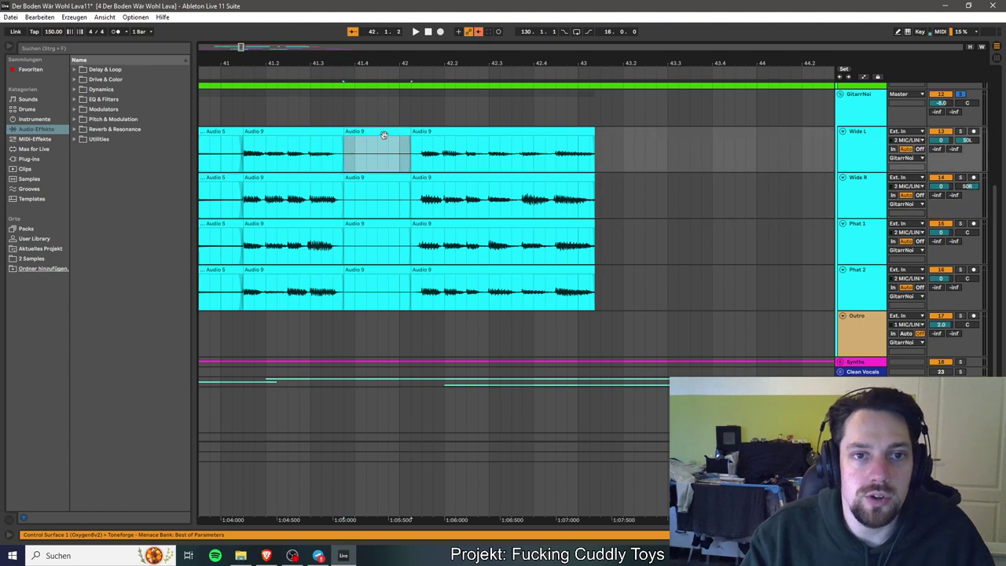
pyautogui.press('Delete')
pyautogui.click(387, 177)
pyautogui.click(379, 227)
pyautogui.press('Delete')
pyautogui.click(380, 272)
pyautogui.press('Delete')
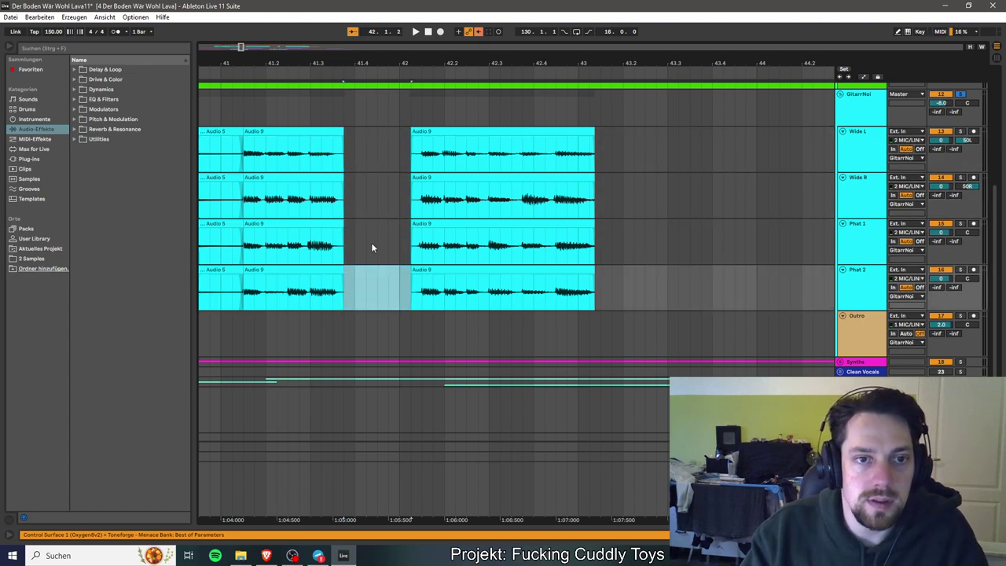
# Add short fade-outs to the ends of the Audio 9 clips at 41.3.4 on all four tracks.
pyautogui.click(340, 140)
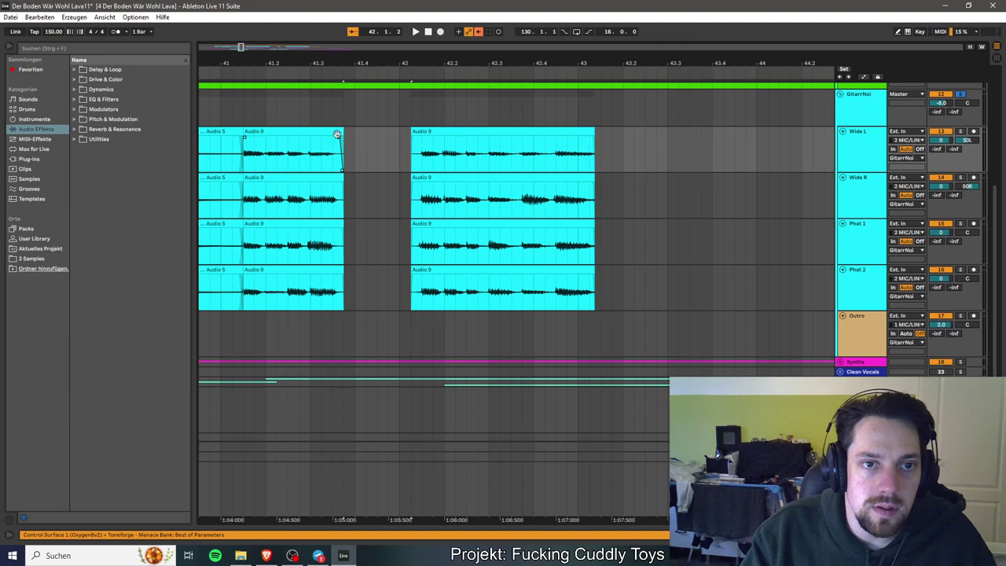
pyautogui.click(341, 187)
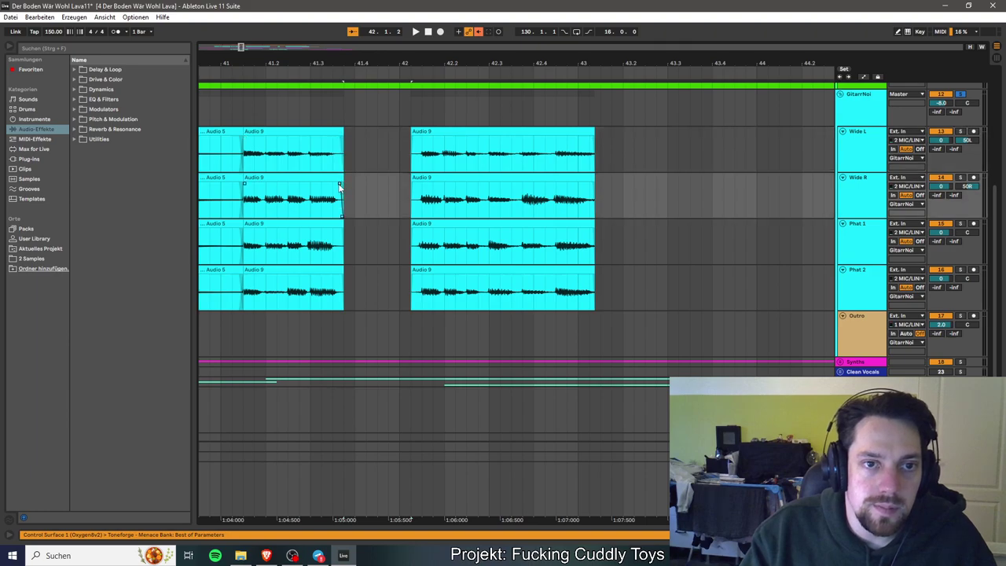
pyautogui.click(341, 233)
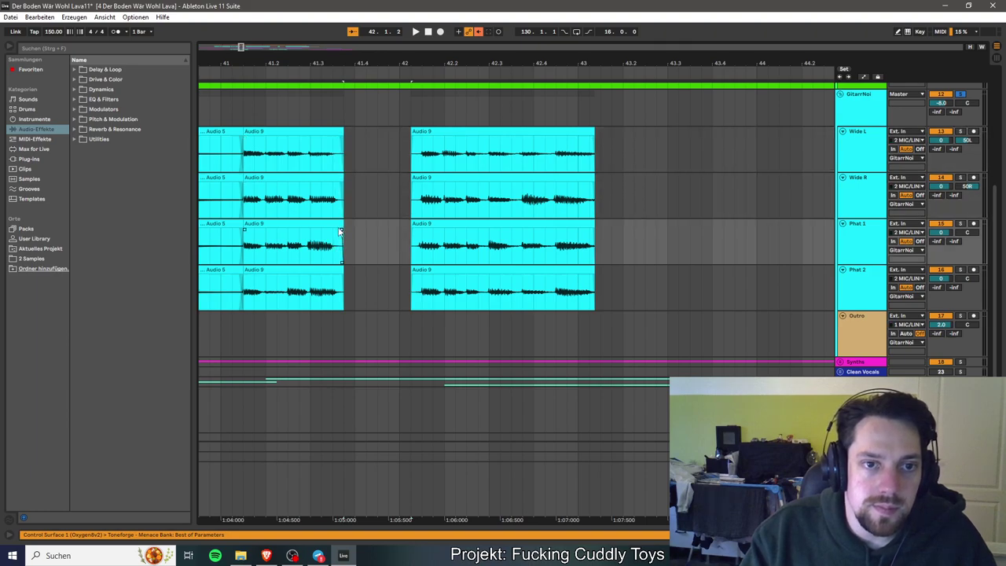
pyautogui.click(340, 279)
# Add fade-ins to the starts of the Audio 9 clips at 42.1.2, reaching up to their first notes, on all four tracks.
pyautogui.click(418, 142)
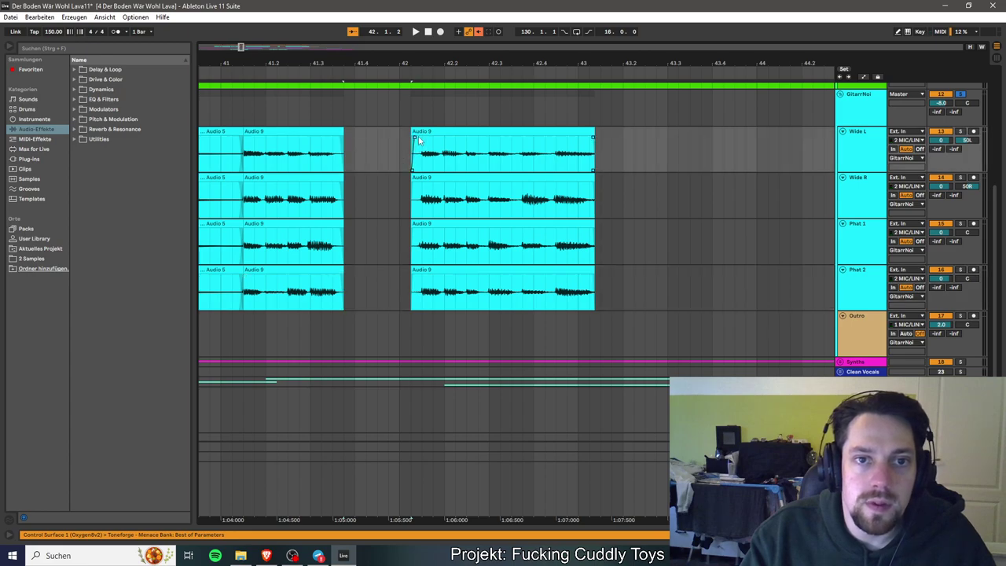
pyautogui.click(419, 186)
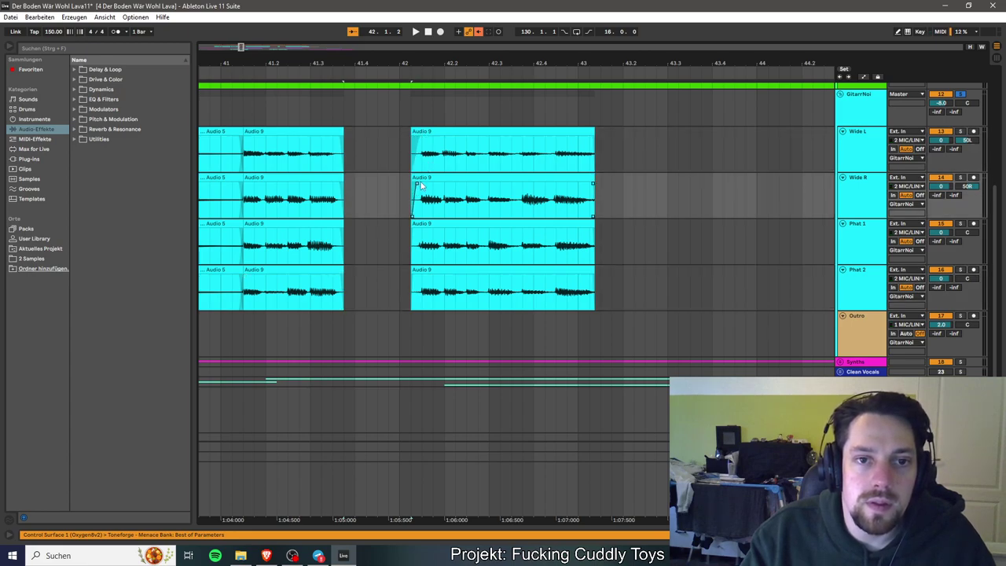
pyautogui.click(421, 228)
pyautogui.click(421, 276)
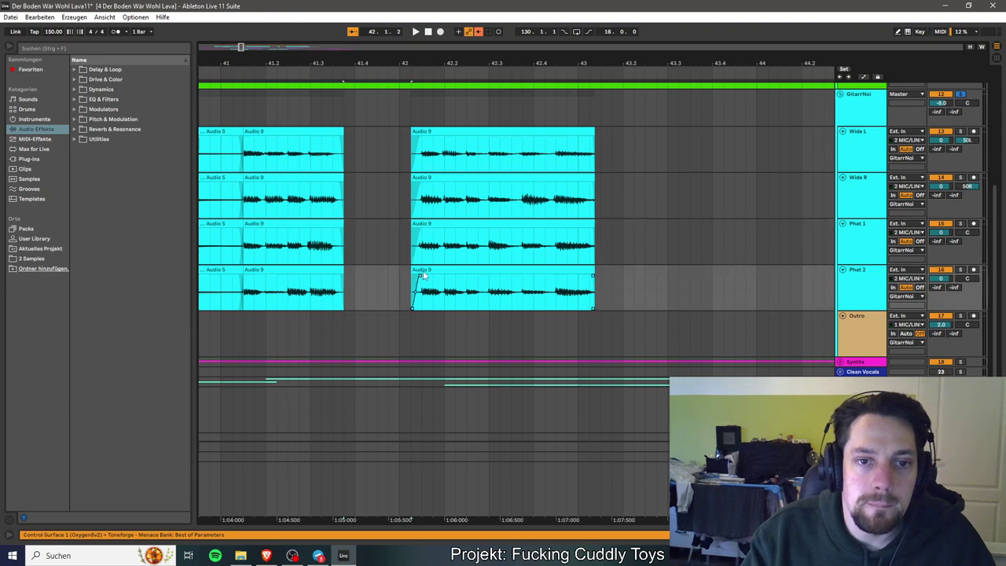
# Play back the second Audio 9 phrase from 42.1.2 and its last note from 42.4.3.
pyautogui.click(406, 161)
pyautogui.press('space')
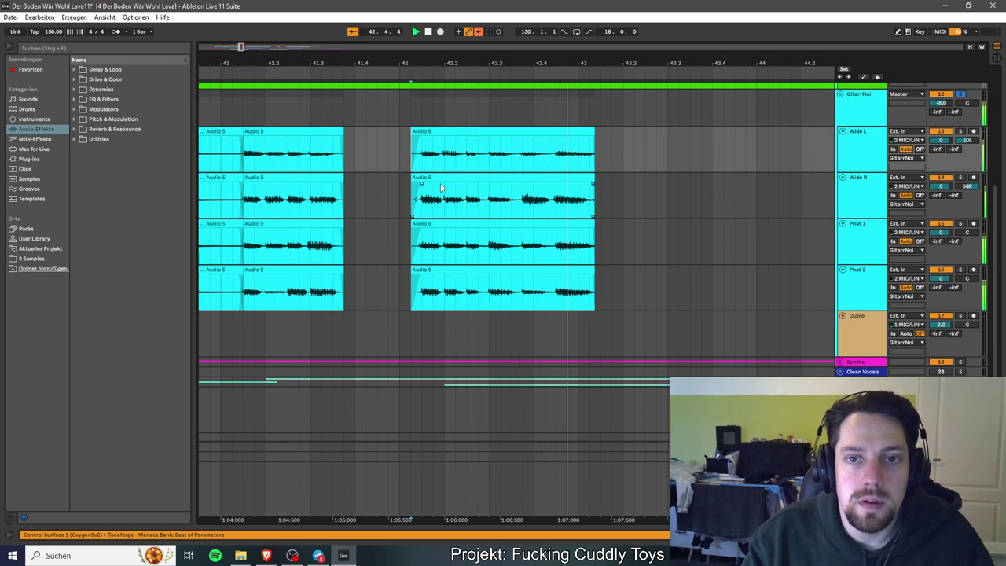
pyautogui.moveTo(510, 65); pyautogui.dragTo(456, 80)
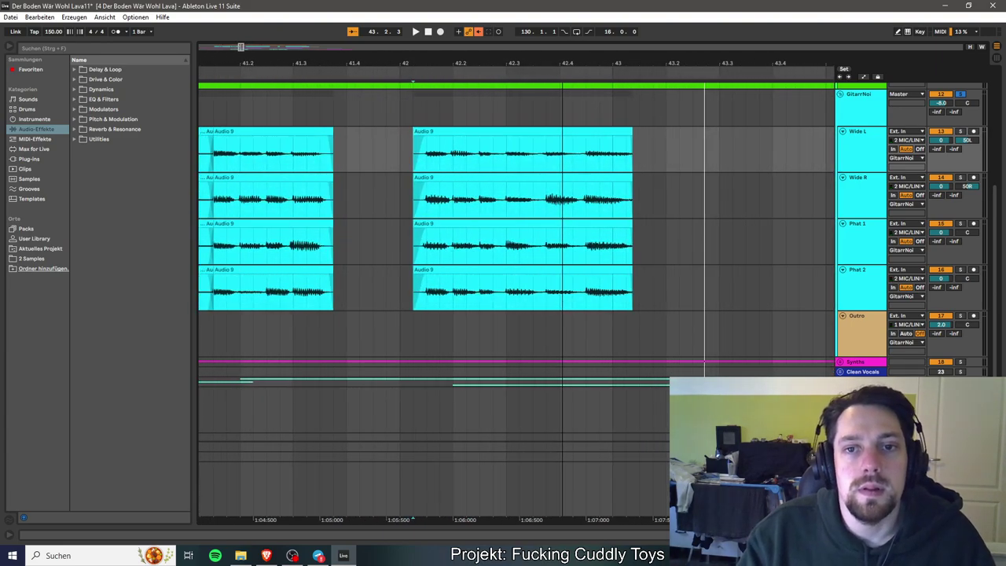
pyautogui.click(582, 163)
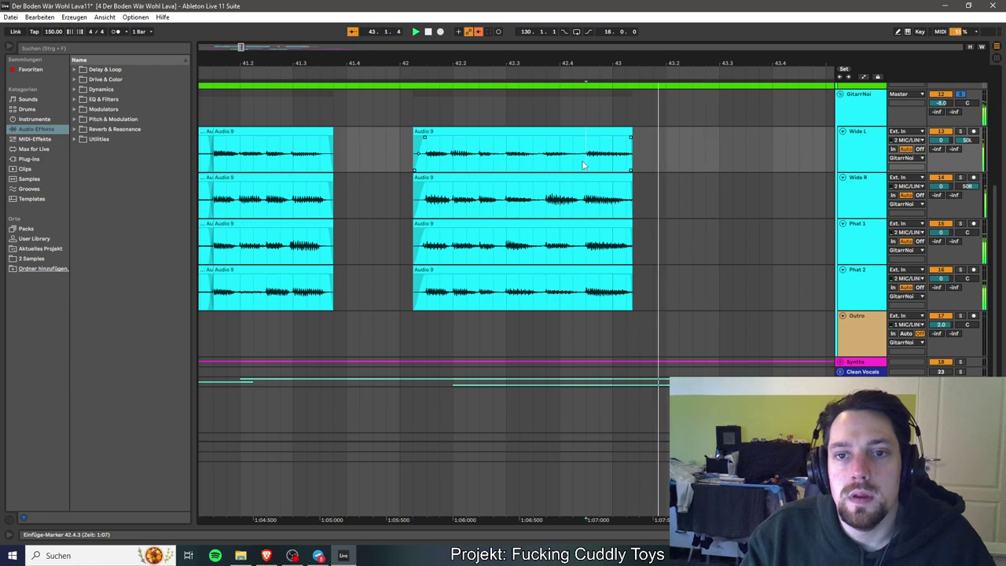
pyautogui.scroll(2, 515, 203)
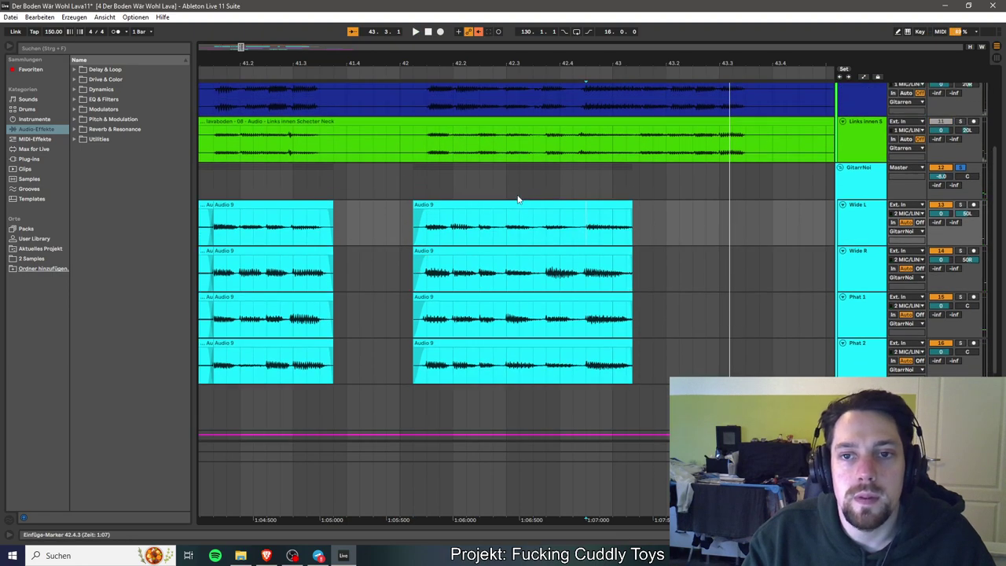
# Unsolo the GitarrNoi group, play the full mix from 43.1.3 and check the clips further along the song.
pyautogui.click(639, 176)
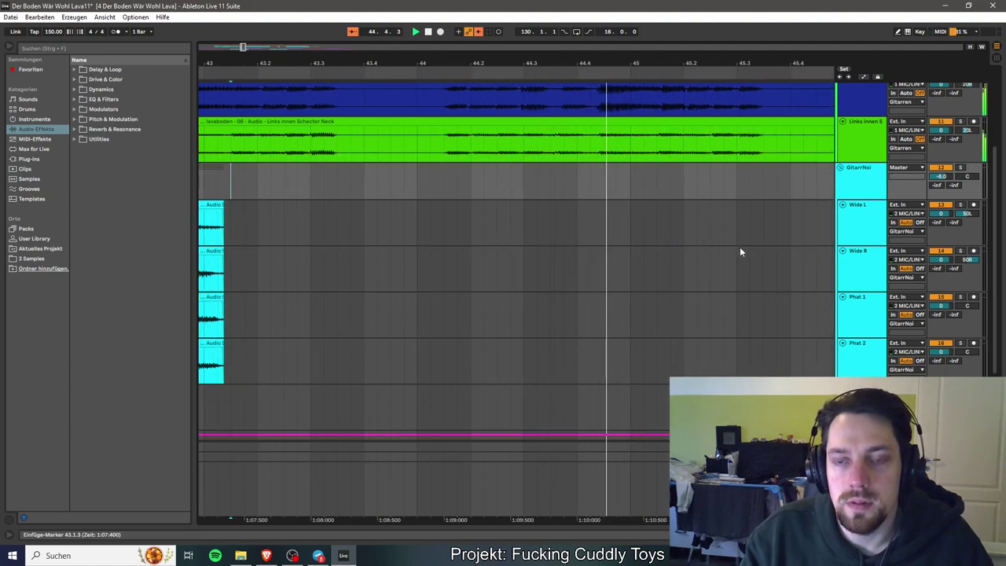
pyautogui.moveTo(243, 49); pyautogui.dragTo(252, 134)
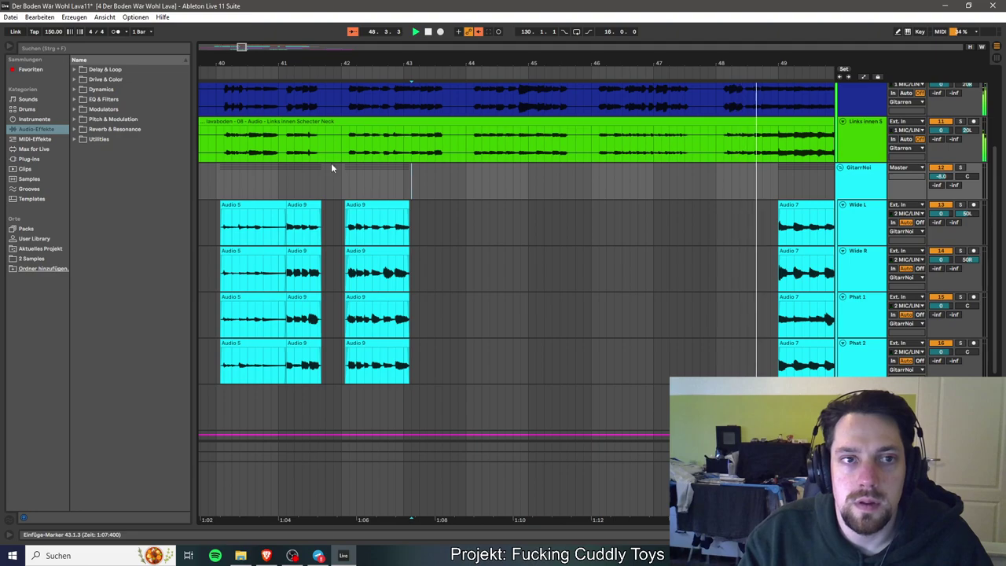
pyautogui.moveTo(242, 46); pyautogui.dragTo(274, 151)
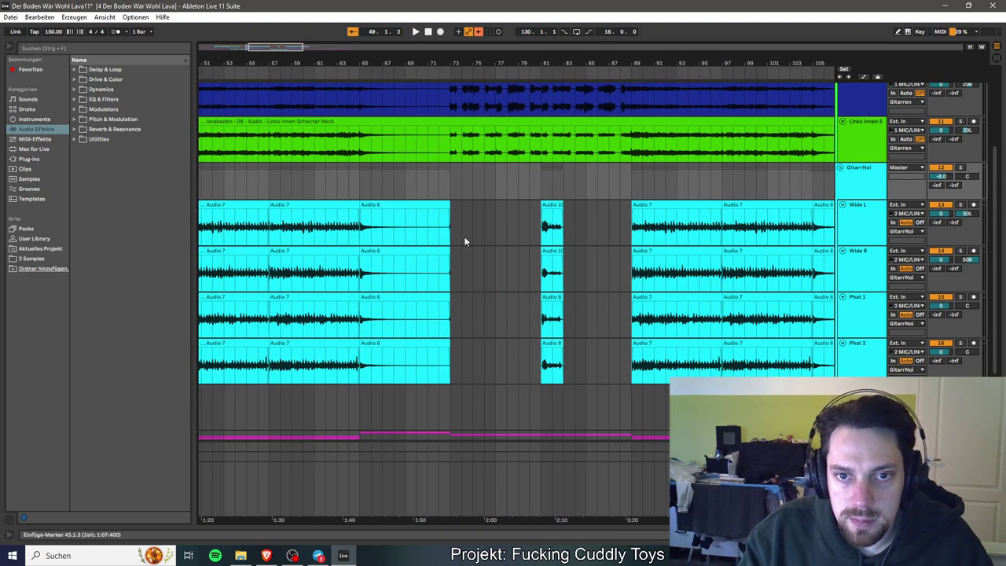
# Place the short Audio 10 and Audio 8 clips from bar 81 at 45.1.1 on all four tracks.
pyautogui.moveTo(544, 201); pyautogui.dragTo(562, 291)
pyautogui.keyDown('shift'); pyautogui.click(556, 346); pyautogui.keyUp('shift')
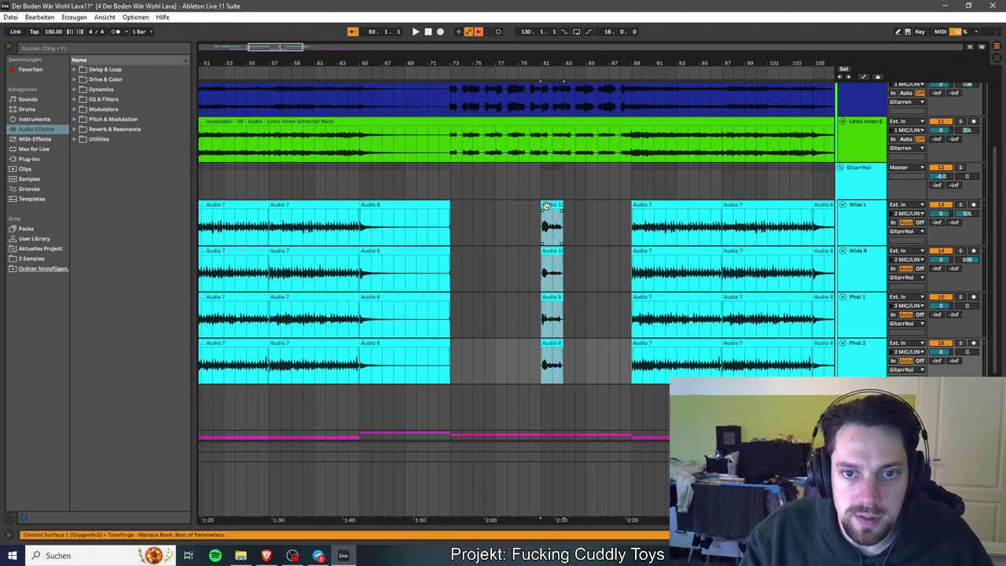
pyautogui.moveTo(550, 228); pyautogui.dragTo(515, 228)
# Solo the GitarrNoi group and play the Audio 10 and Audio 8 clips from 45.1.1.
pyautogui.press('space')
pyautogui.click(962, 168)
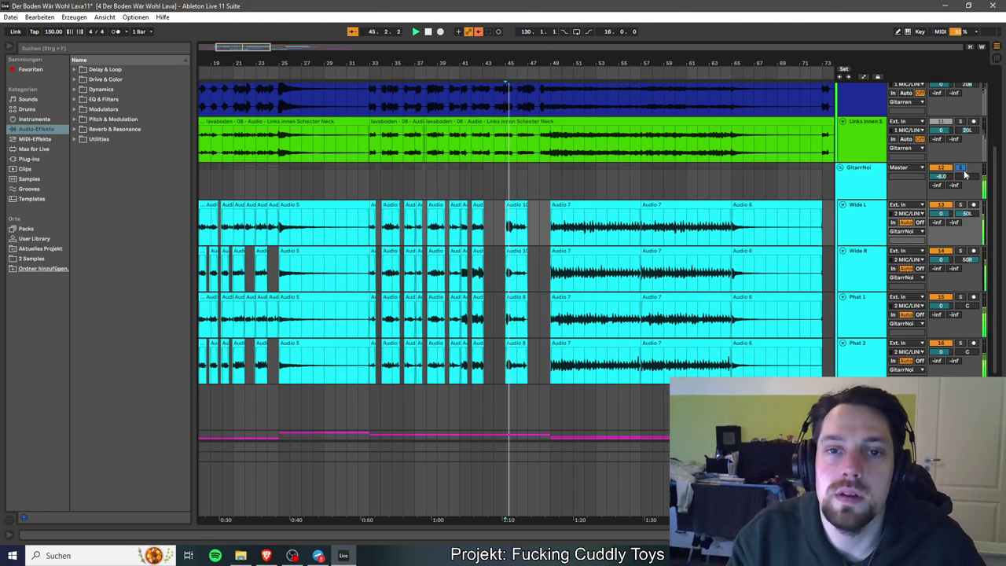
pyautogui.moveTo(255, 47); pyautogui.dragTo(539, 175)
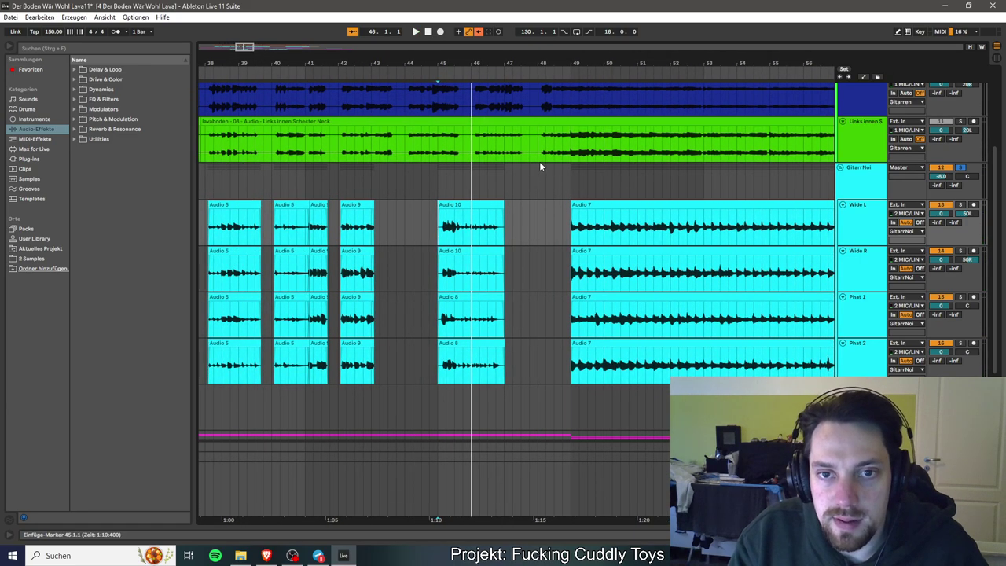
# Unsolo the GitarrNoi group, switch it off and play the other guitars from bar 48 and from 46.1.1.
pyautogui.click(545, 178)
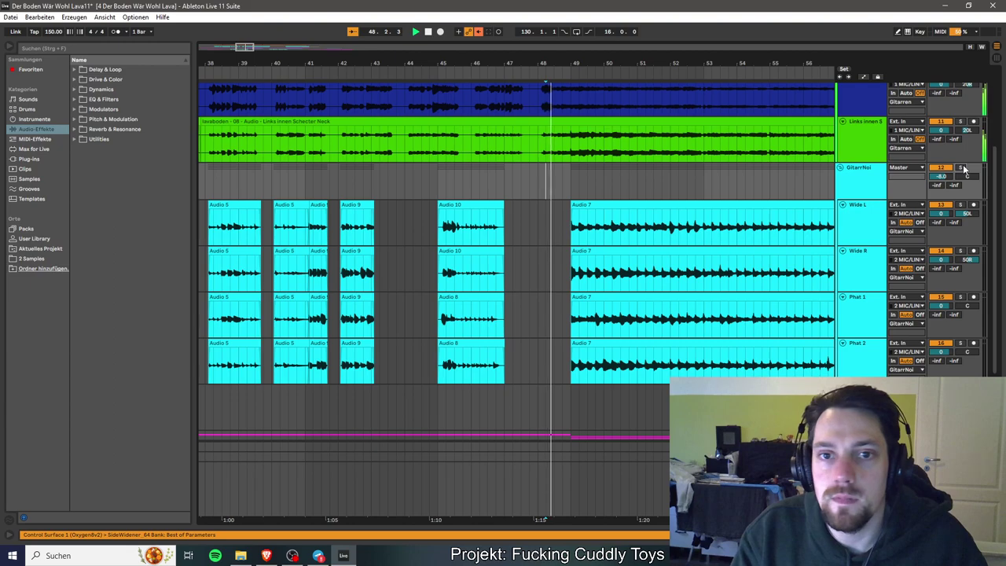
pyautogui.click(471, 176)
pyautogui.press('space')
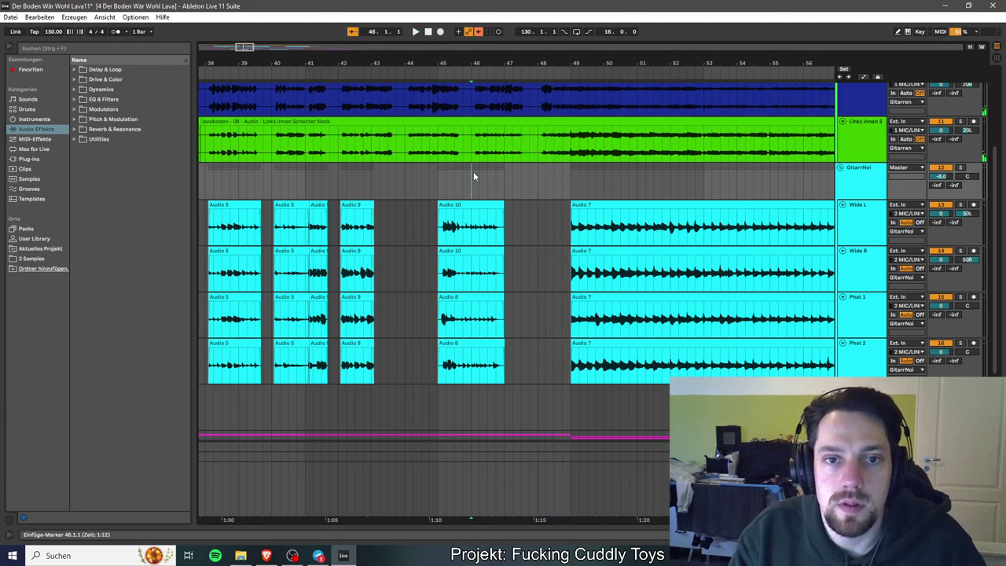
pyautogui.press('space')
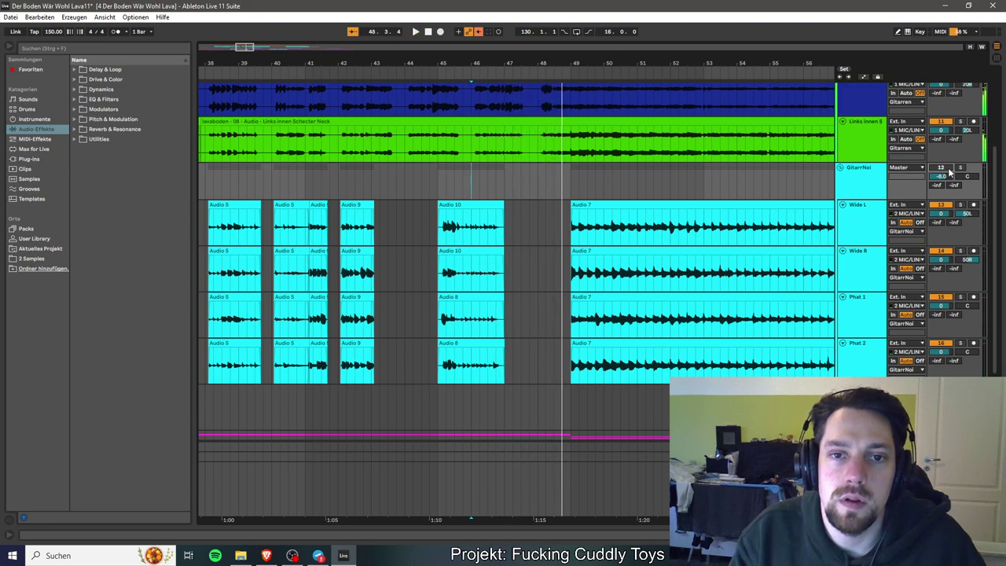
pyautogui.press('space')
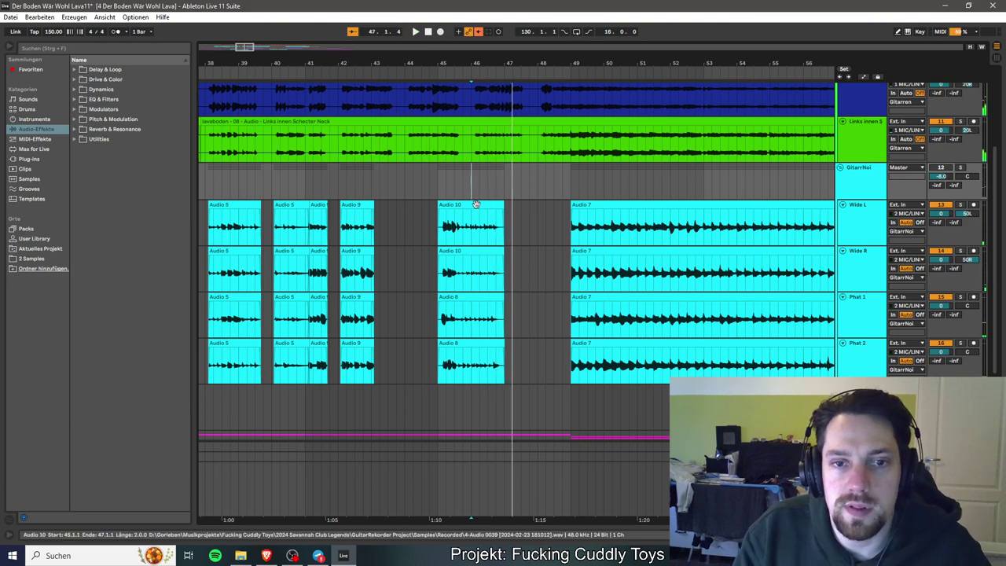
# Move the Audio 10 and Audio 8 clips on all four tracks from 45.1.1 to 46.1.1.
pyautogui.click(475, 205)
pyautogui.press('space')
pyautogui.keyDown('shift'); pyautogui.click(476, 343); pyautogui.keyUp('shift')
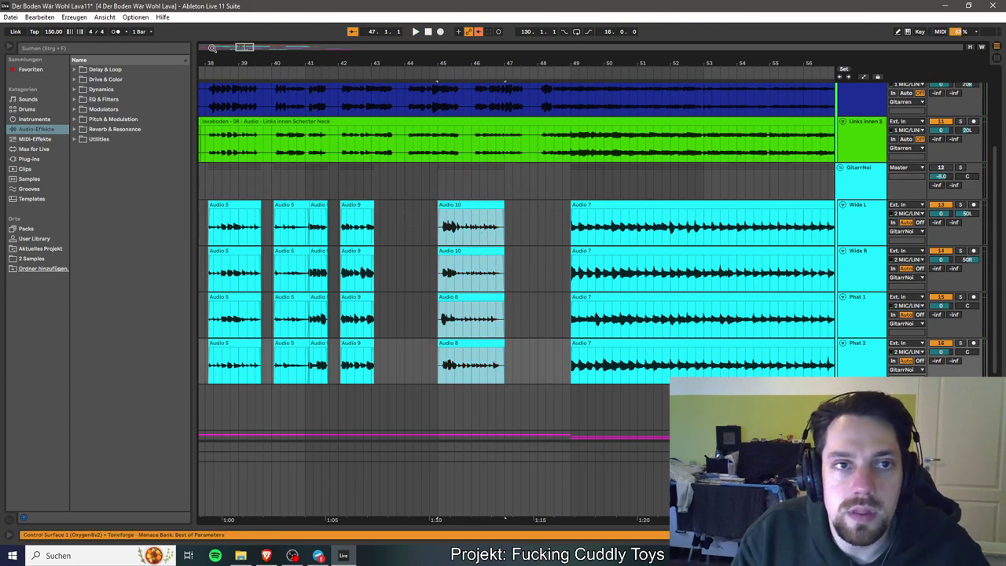
pyautogui.moveTo(245, 47); pyautogui.dragTo(245, 49)
pyautogui.moveTo(351, 207); pyautogui.dragTo(477, 207)
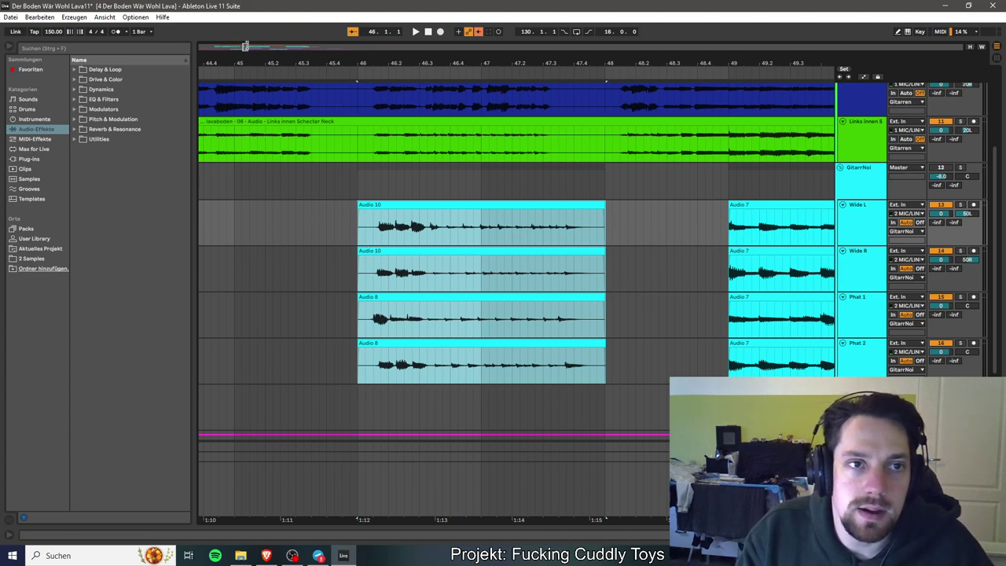
# Trim the starts of the Audio 10 and Audio 8 clips to 46.1.3 on all four tracks.
pyautogui.moveTo(246, 47); pyautogui.dragTo(246, 41)
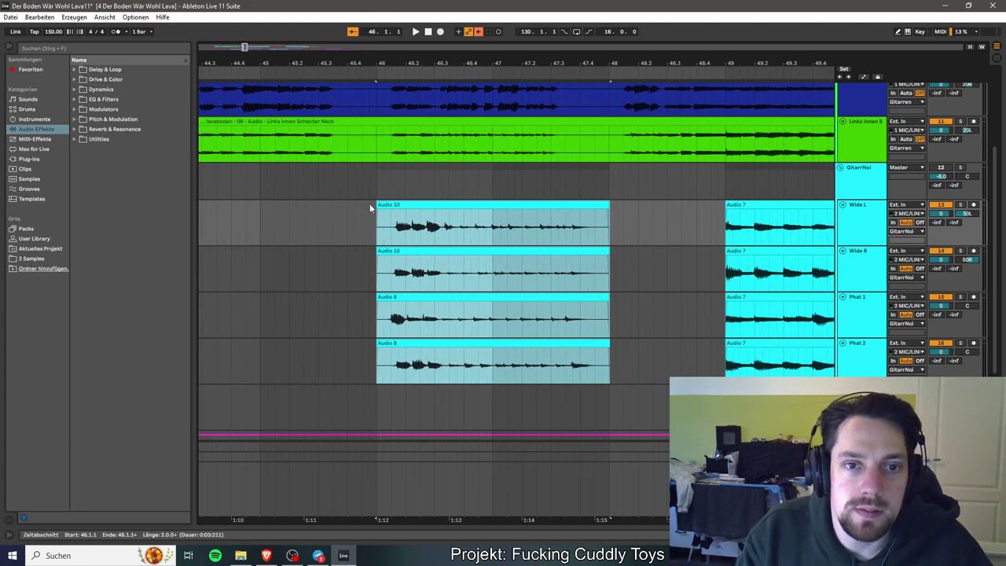
pyautogui.moveTo(378, 207); pyautogui.dragTo(389, 208)
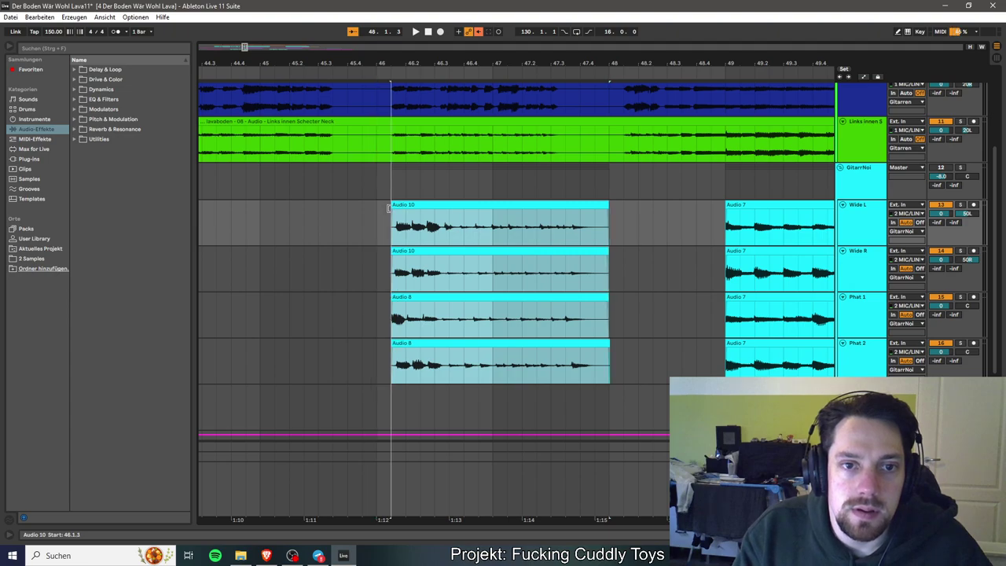
pyautogui.click(332, 235)
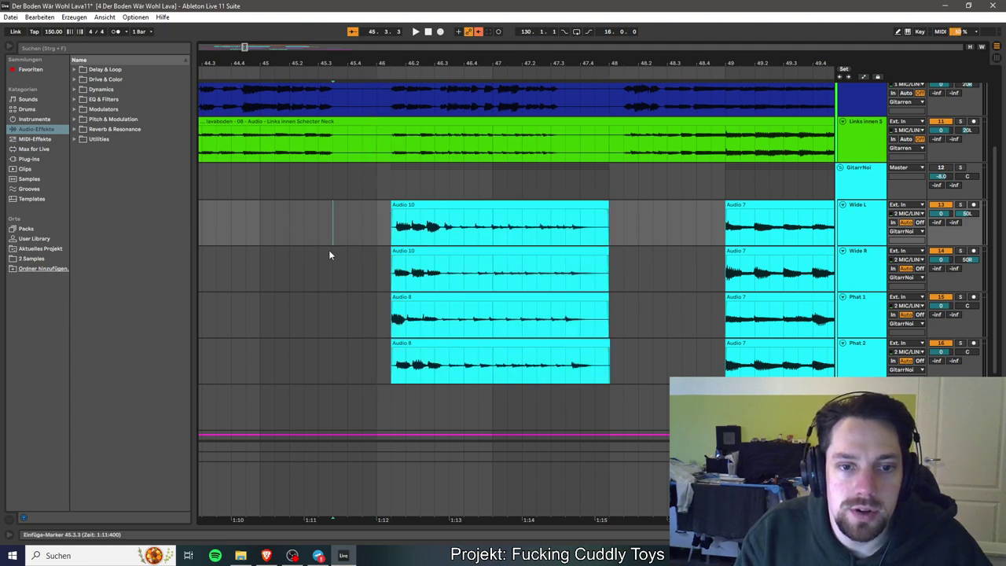
# Align the end of the Audio 8 clip on Phat 2 with the clips above at 48.1.1.
pyautogui.click(608, 345)
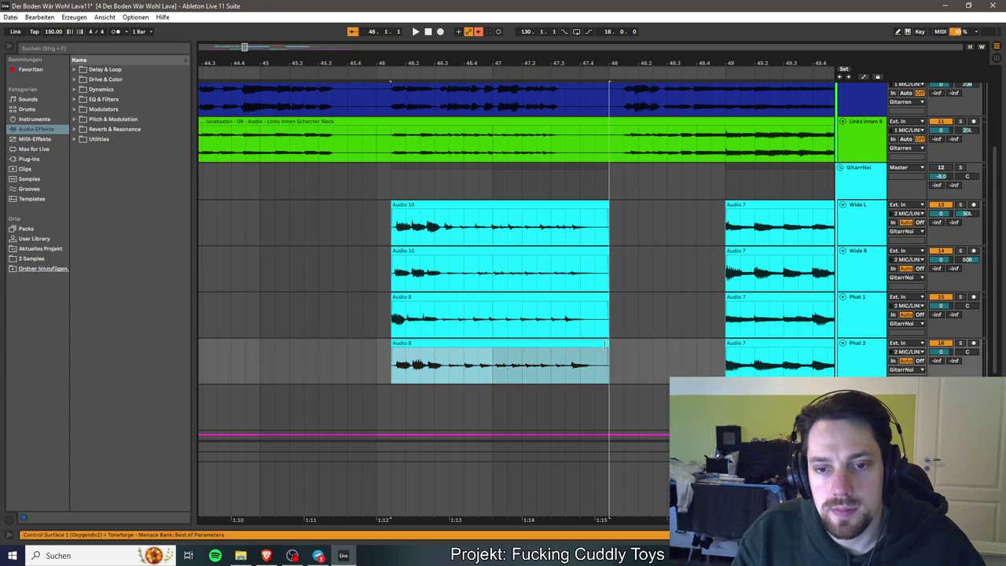
pyautogui.moveTo(605, 345); pyautogui.dragTo(597, 350)
pyautogui.click(605, 297)
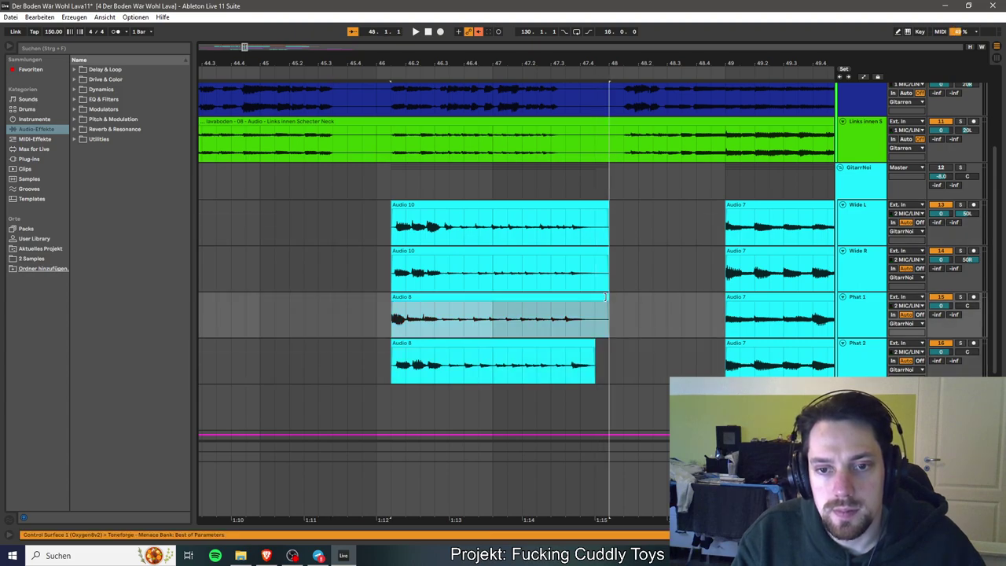
pyautogui.moveTo(594, 357); pyautogui.dragTo(609, 336)
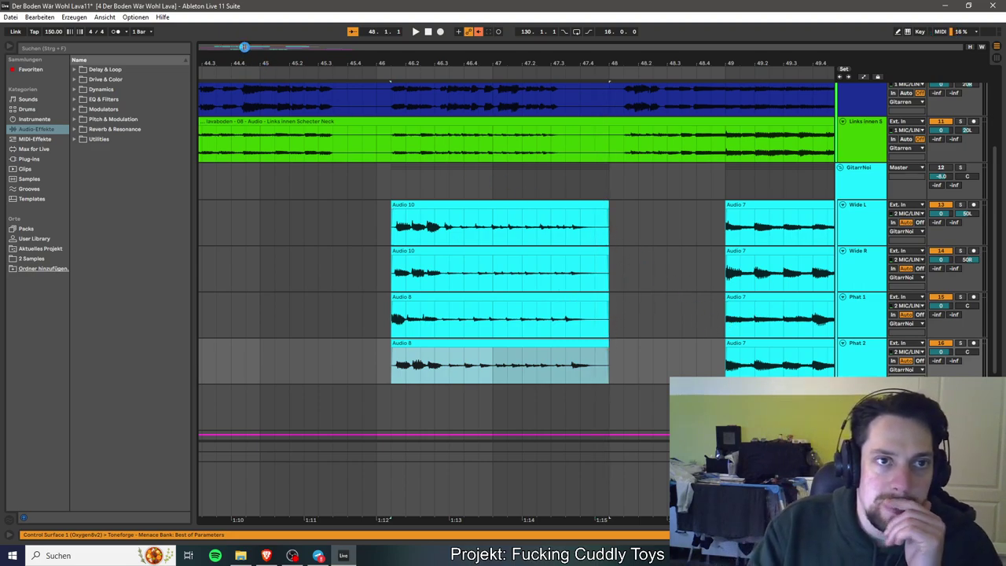
# Play the song from 43.1.3 and from the last notes of the second Audio 9 phrase.
pyautogui.moveTo(245, 47); pyautogui.dragTo(240, 47)
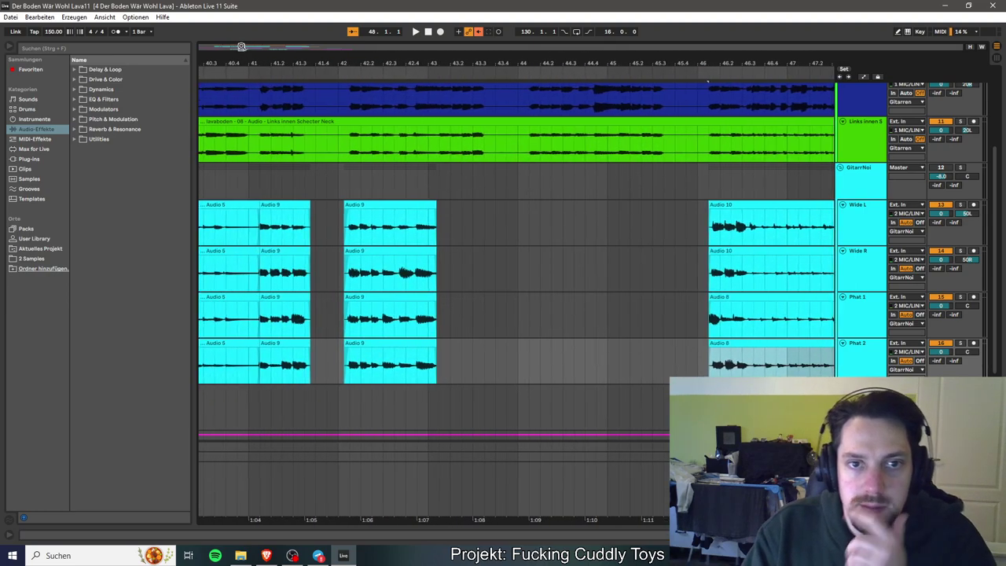
pyautogui.click(439, 229)
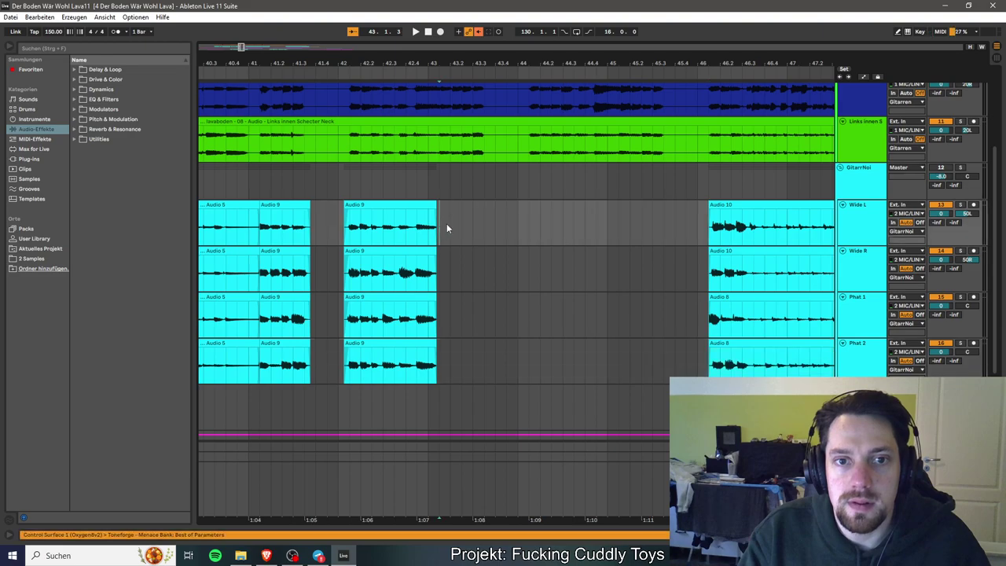
pyautogui.press('space')
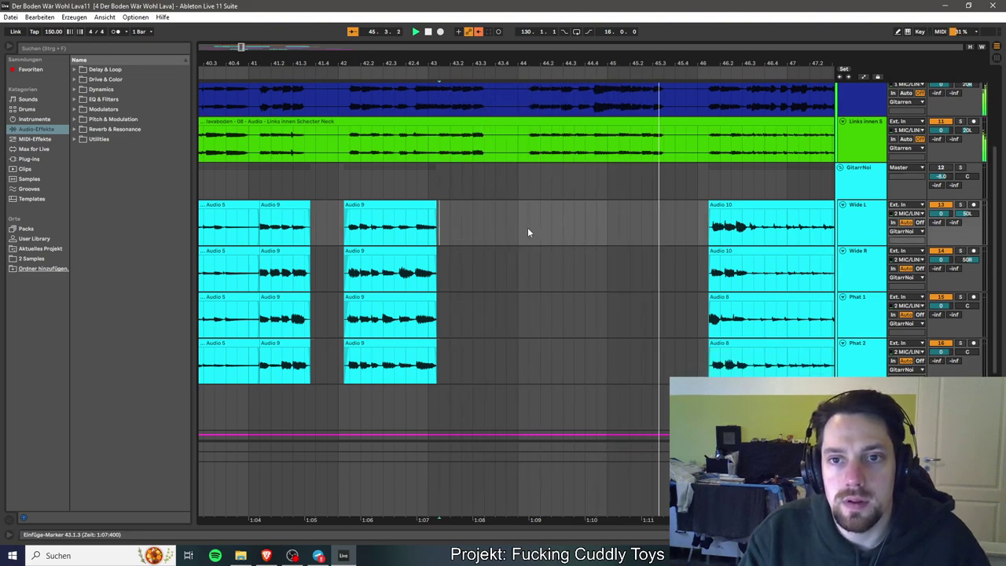
pyautogui.click(286, 204)
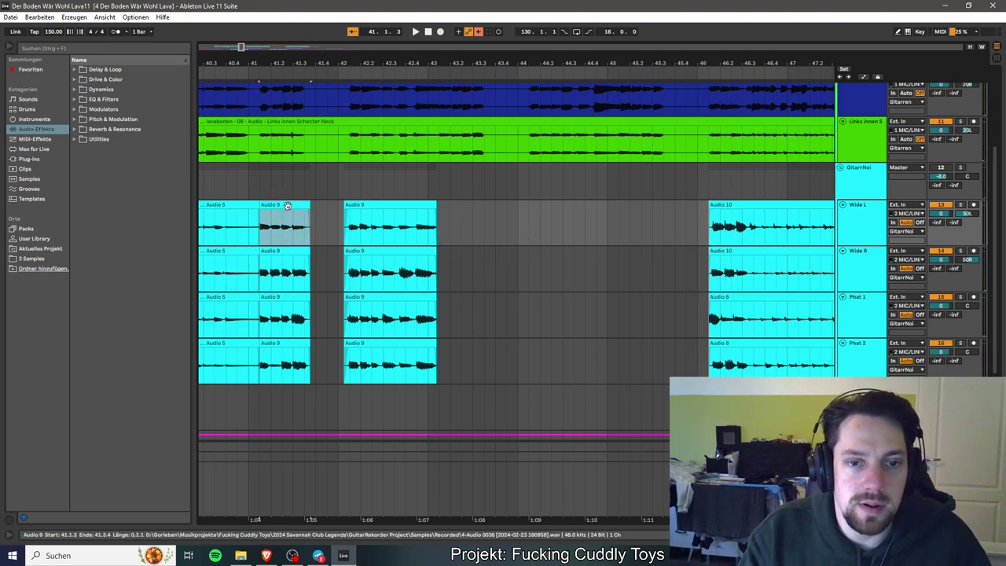
pyautogui.keyDown('shift'); pyautogui.click(412, 343); pyautogui.keyUp('shift')
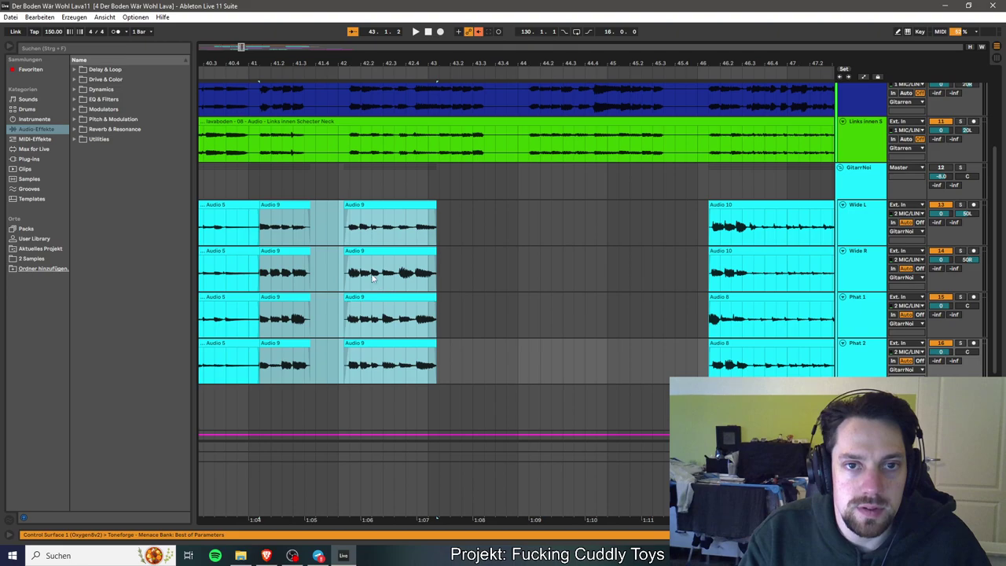
pyautogui.click(405, 228)
pyautogui.press('space')
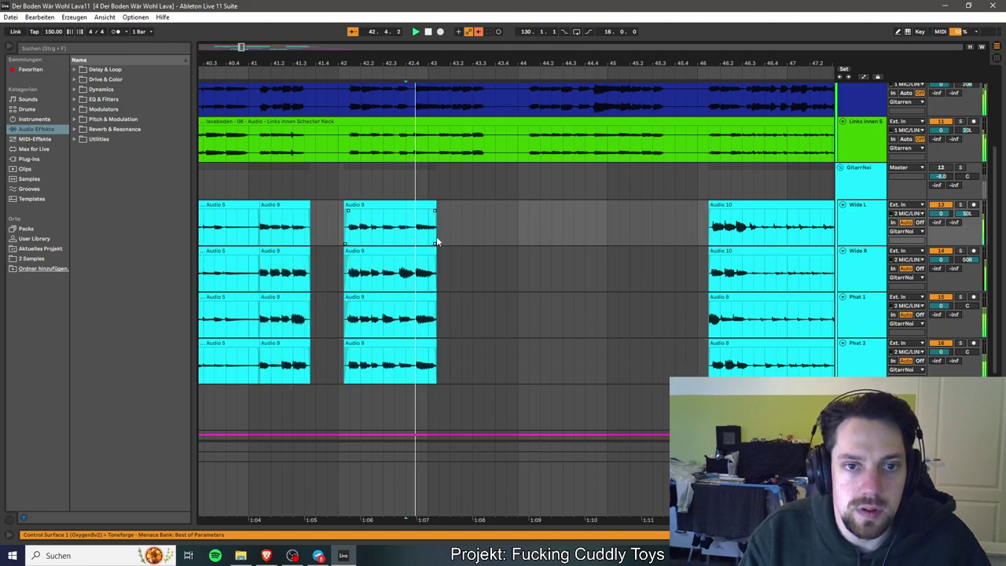
# Copy the Audio 9 clips between 41.1.3 and 43.1.2 on all four tracks to 43.1.3.
pyautogui.click(286, 205)
pyautogui.press('space')
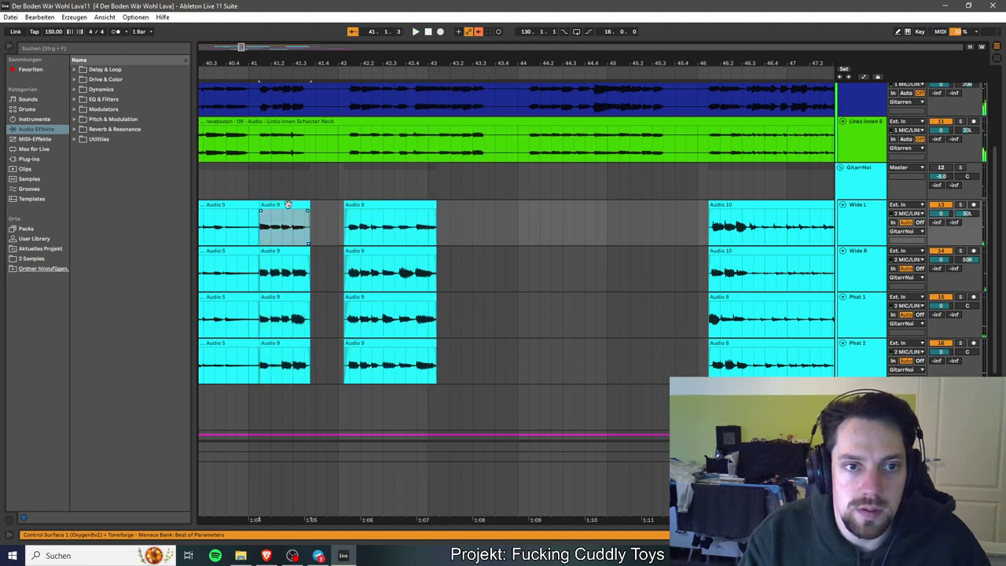
pyautogui.keyDown('shift'); pyautogui.click(415, 343); pyautogui.keyUp('shift')
pyautogui.moveTo(279, 206); pyautogui.dragTo(464, 217)
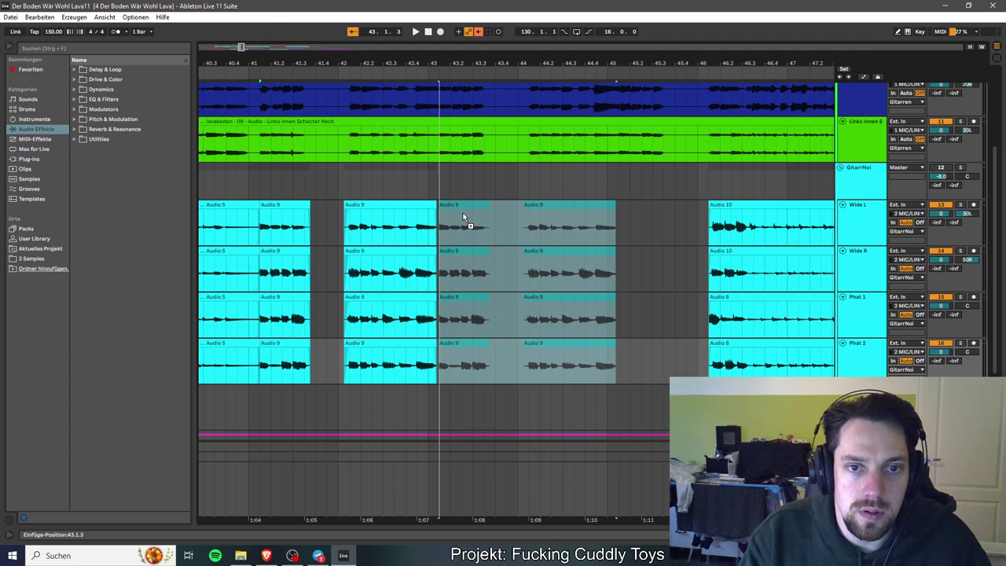
pyautogui.moveTo(463, 217); pyautogui.dragTo(463, 216)
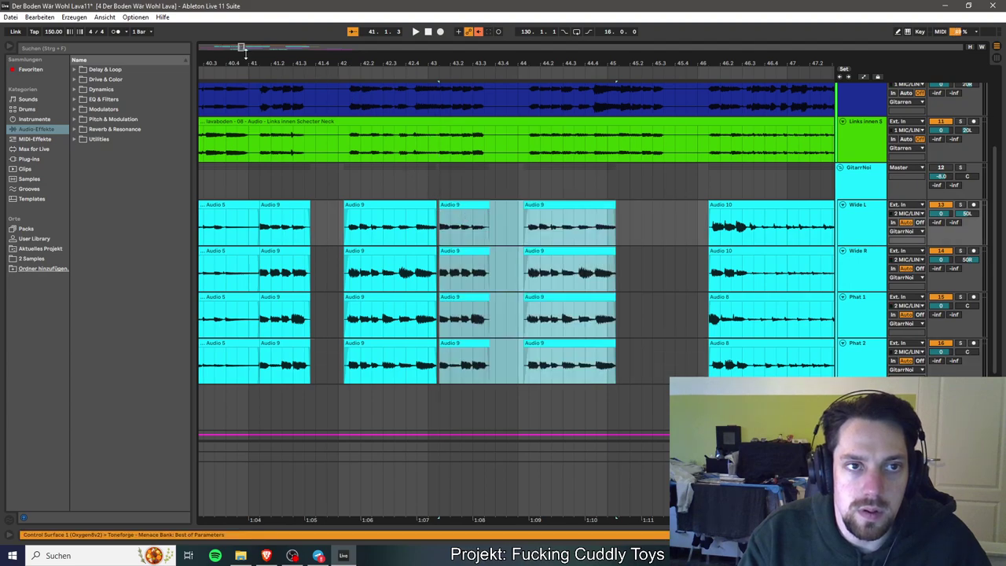
# Solo the GitarrNoi group and play the transition into the copied Audio 9 clips from 42.1.2.
pyautogui.moveTo(242, 48); pyautogui.dragTo(238, 49)
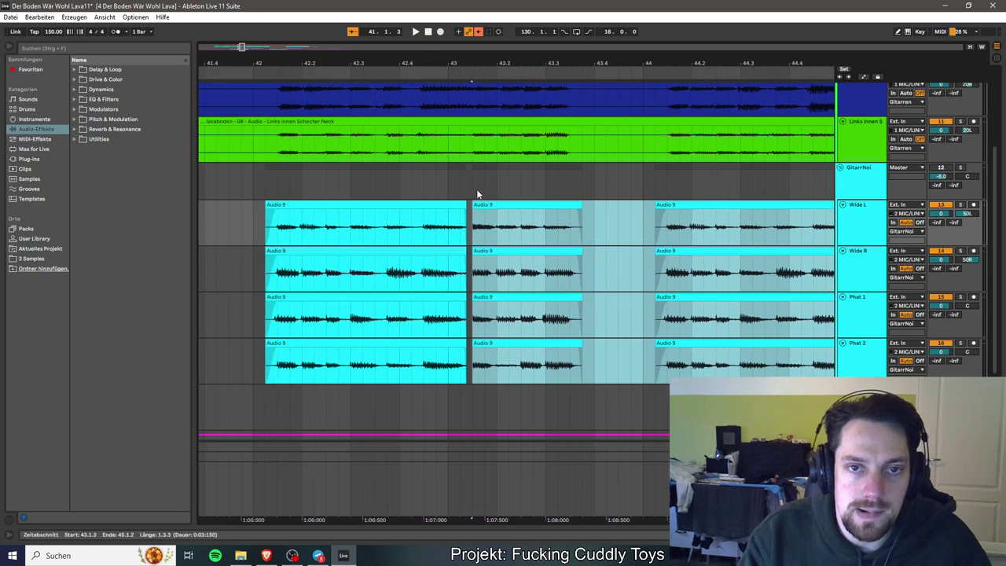
pyautogui.click(277, 224)
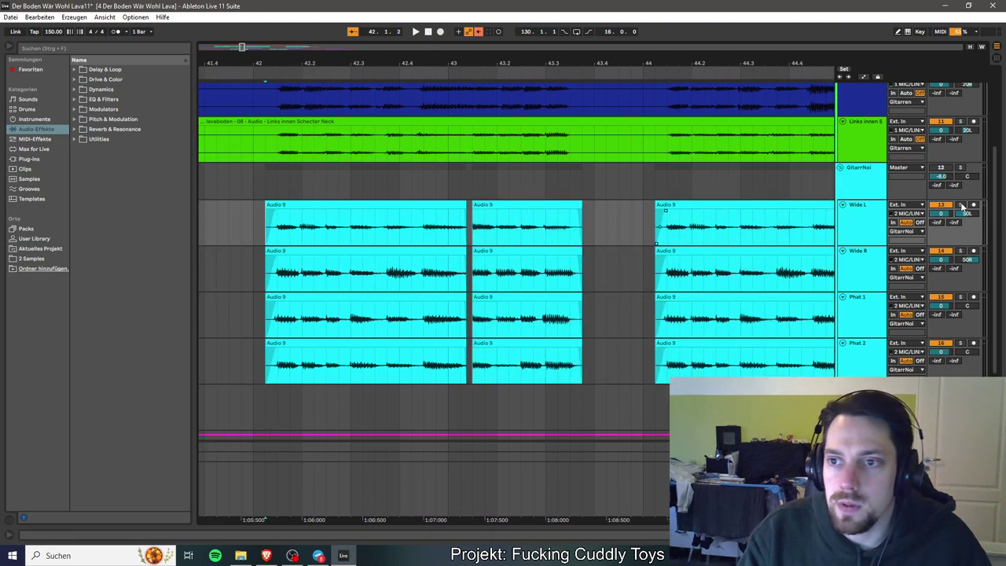
pyautogui.click(961, 168)
pyautogui.press('space')
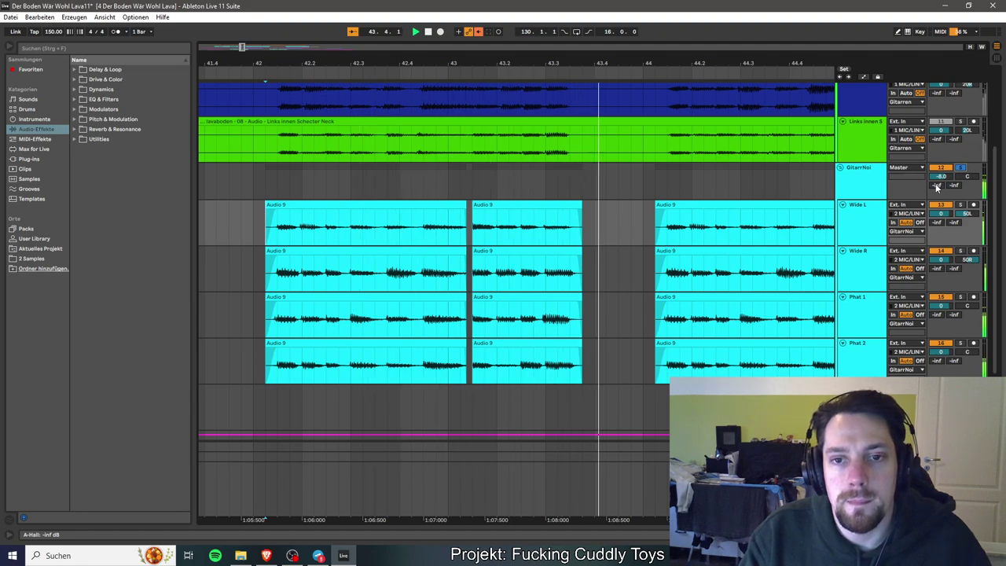
pyautogui.press('space')
pyautogui.press('space')
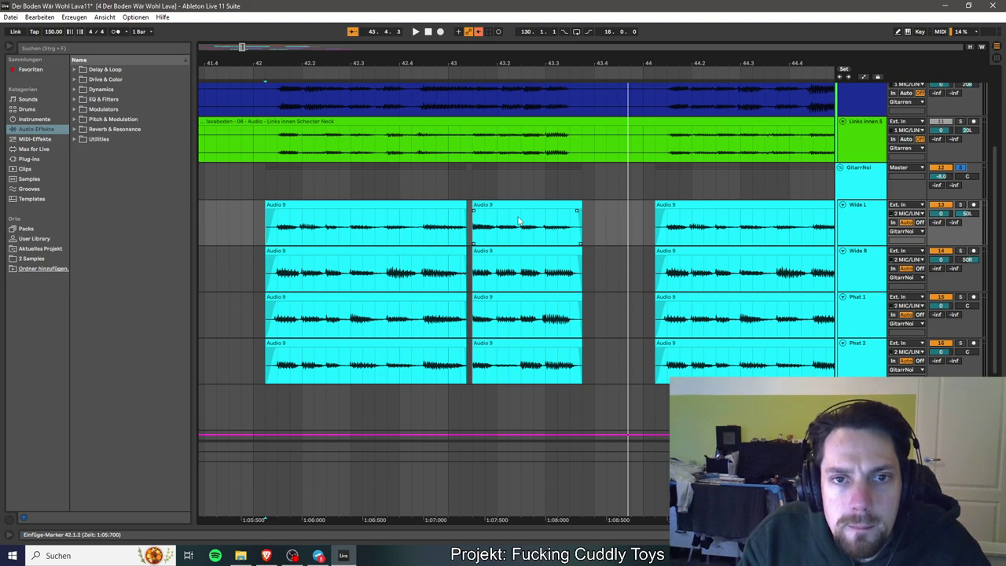
# Play the phrase from 43.1.3 in the full mix and from 43.1.2 with only the Links innen guitar soloed, ending unsoloed.
pyautogui.click(471, 154)
pyautogui.press('space')
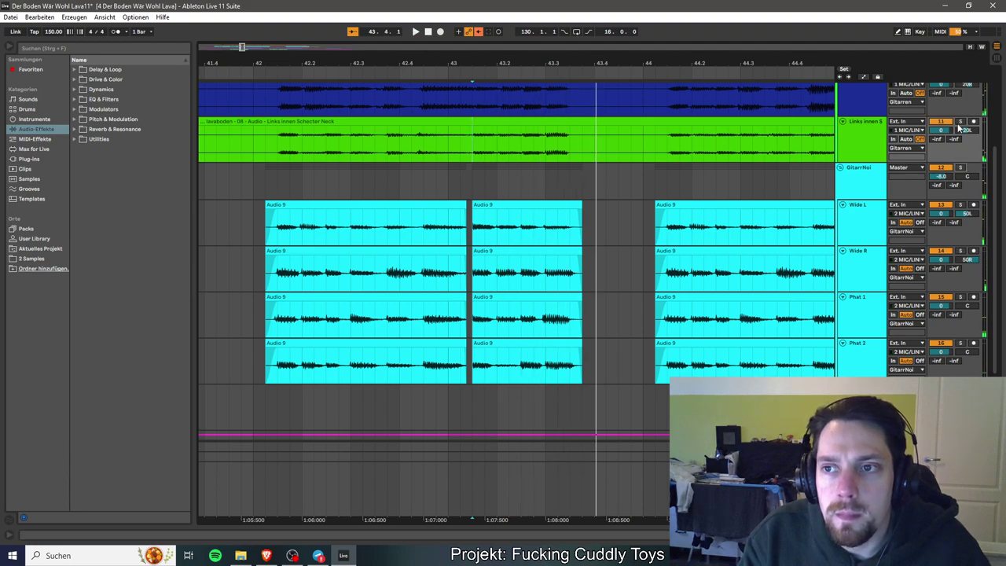
pyautogui.press('space')
pyautogui.click(460, 154)
pyautogui.press('space')
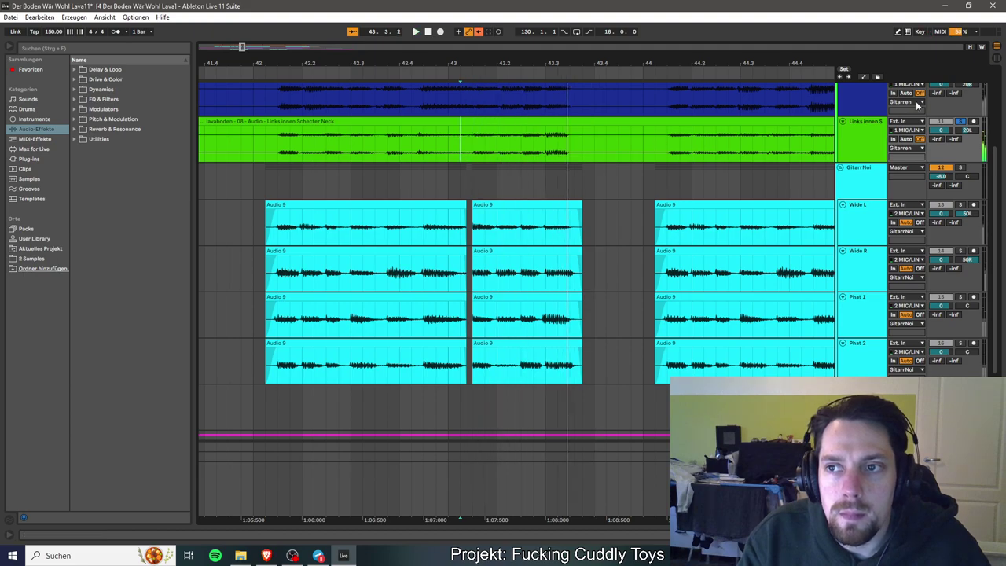
pyautogui.click(961, 123)
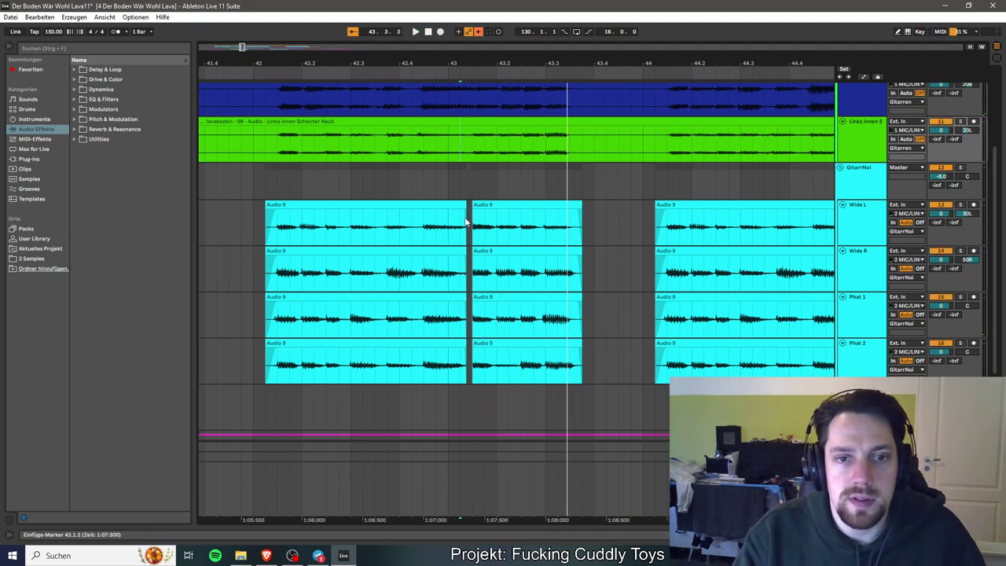
# Extend the ends of the Audio 9 clips at 42.1.2 to 43.1.3 on all four tracks, closing the gap.
pyautogui.moveTo(464, 203); pyautogui.dragTo(471, 204)
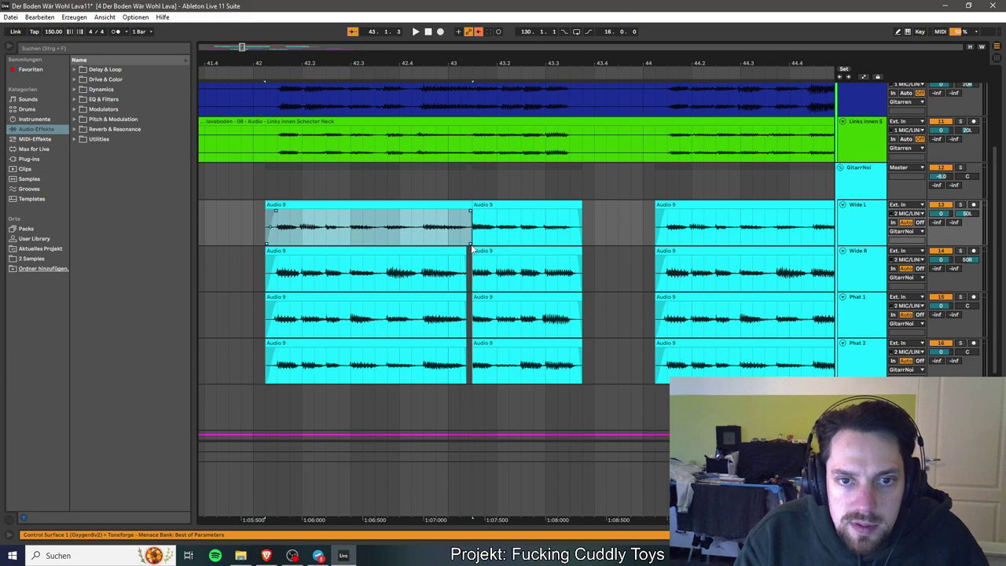
pyautogui.moveTo(465, 249); pyautogui.dragTo(471, 249)
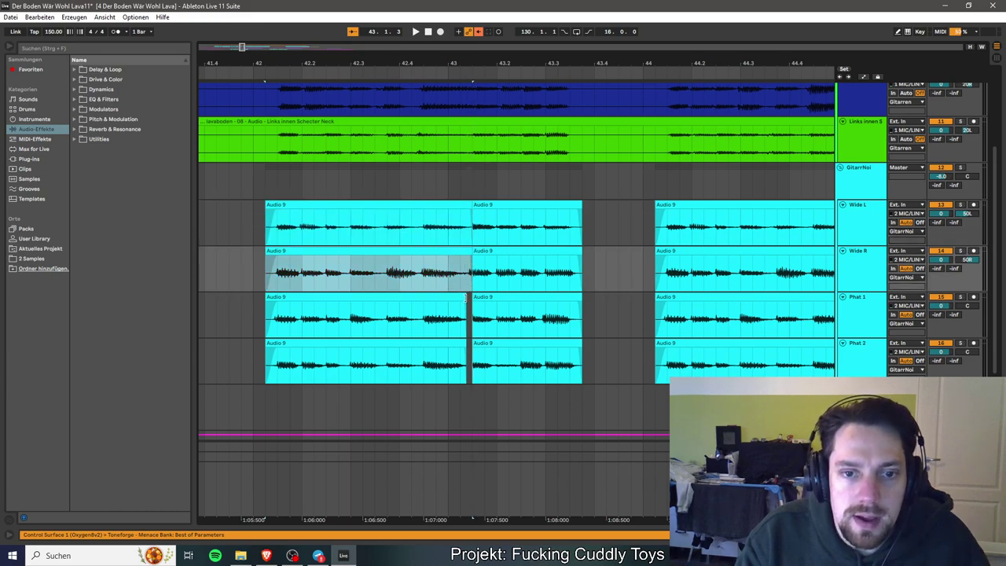
pyautogui.moveTo(464, 294); pyautogui.dragTo(471, 297)
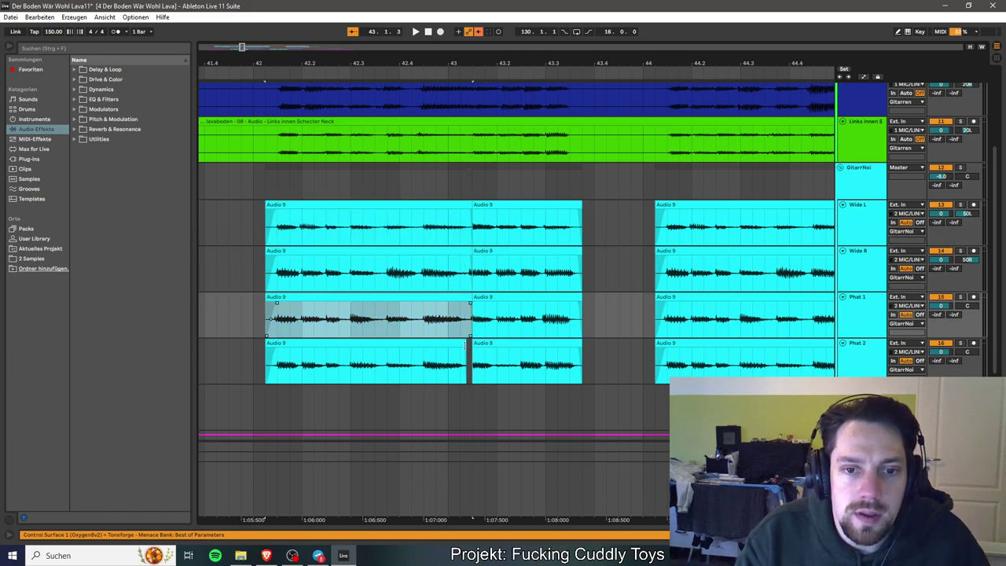
pyautogui.click(465, 343)
pyautogui.moveTo(466, 343); pyautogui.dragTo(471, 343)
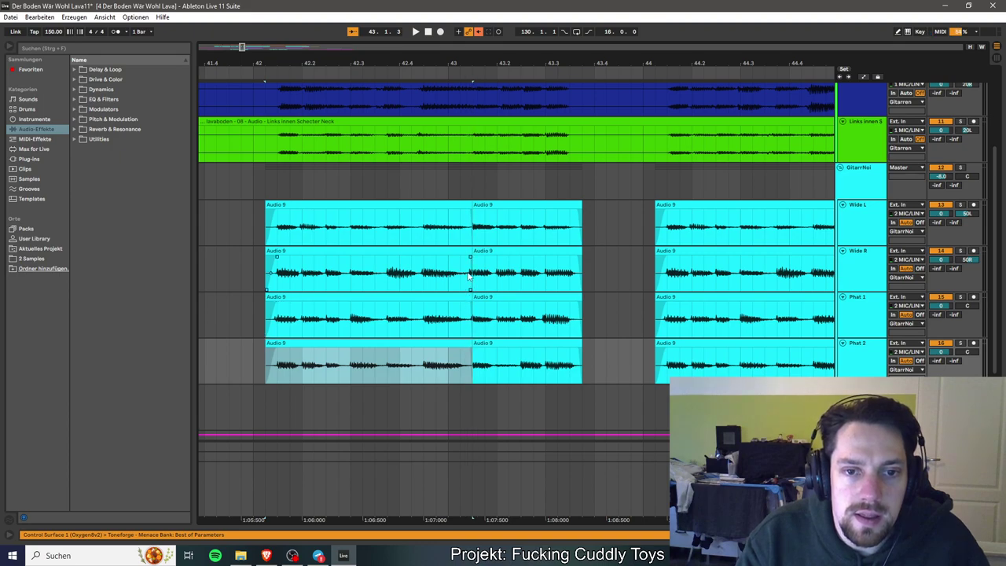
# Play the extended Audio 9 clips from 42.1.2 in the full mix and with the GitarrNoi group soloed.
pyautogui.hscroll(1, 393, 204)
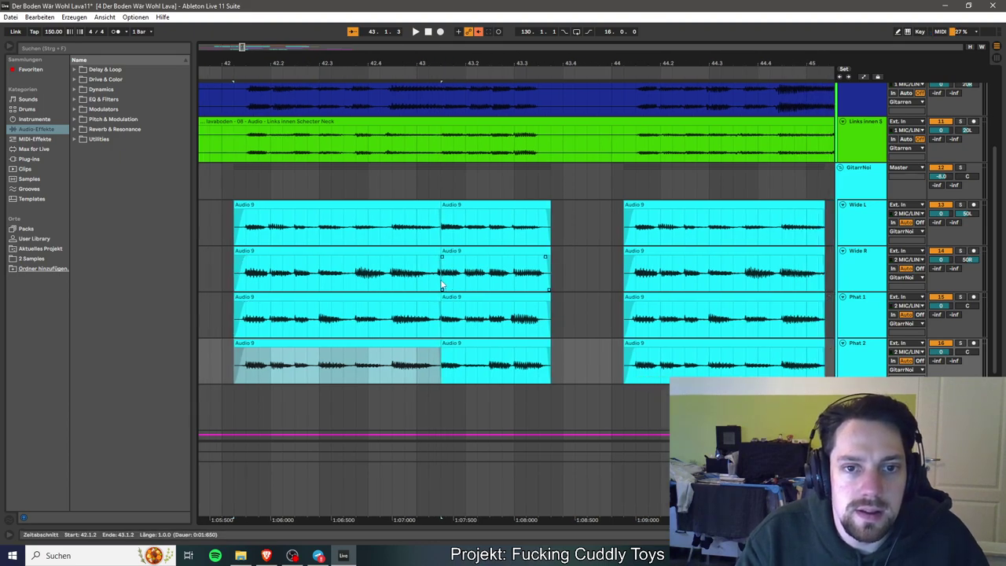
pyautogui.hscroll(-2, 279, 100)
pyautogui.moveTo(241, 47); pyautogui.dragTo(236, 63)
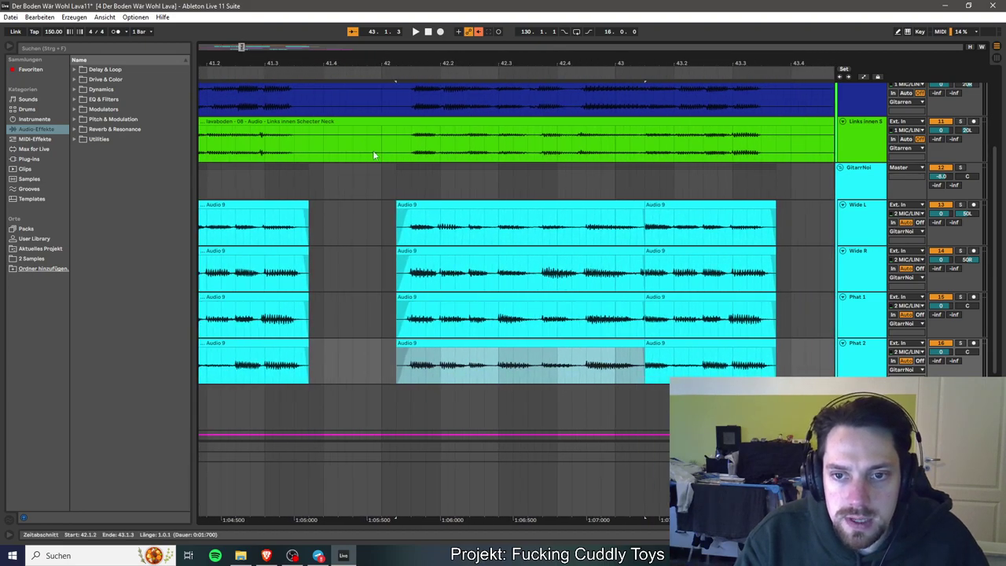
pyautogui.click(397, 271)
pyautogui.press('space')
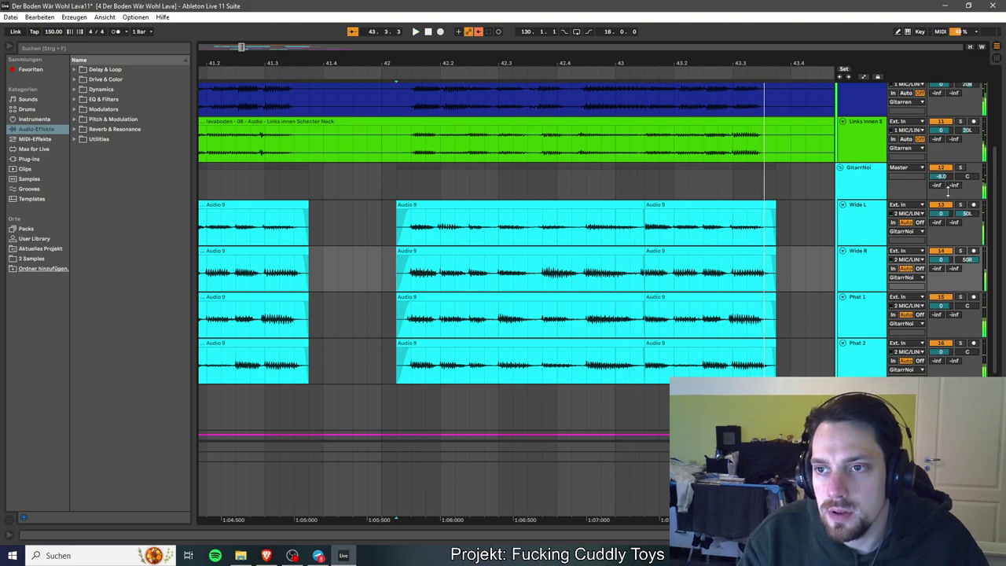
pyautogui.click(960, 167)
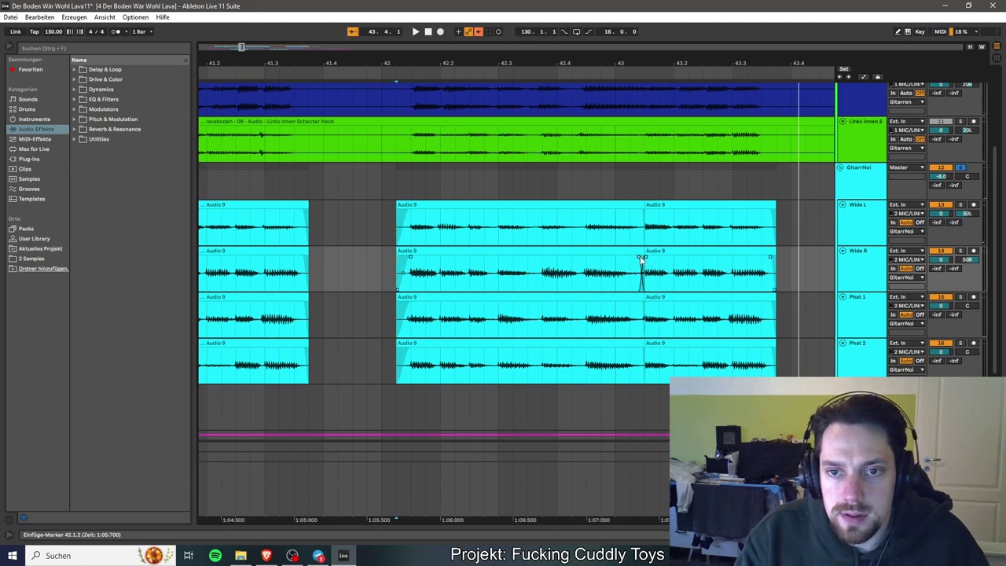
# Crossfade the adjoining Audio 9 clips at 43.1.3 on all four GitarrNoi tracks.
pyautogui.click(642, 213)
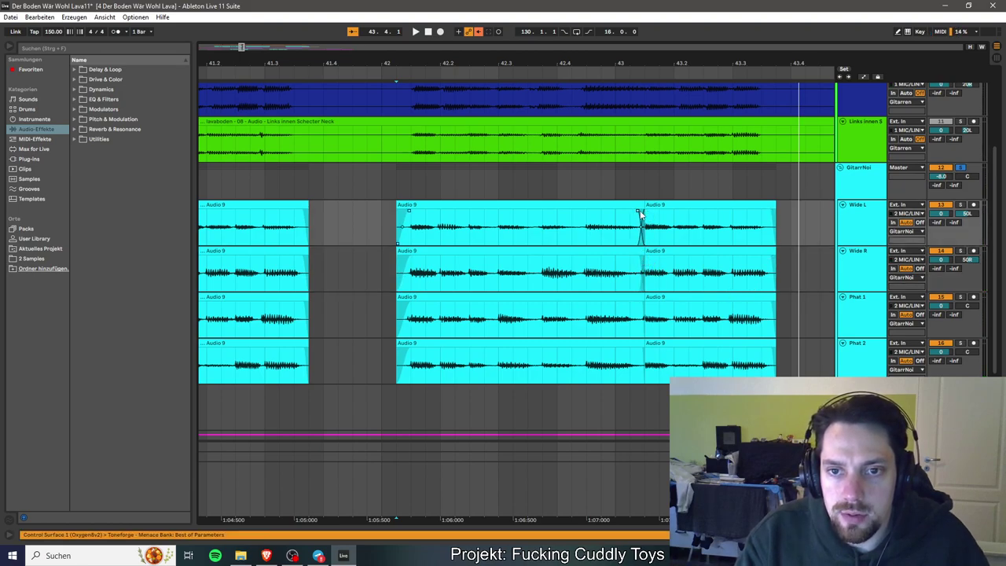
pyautogui.click(646, 306)
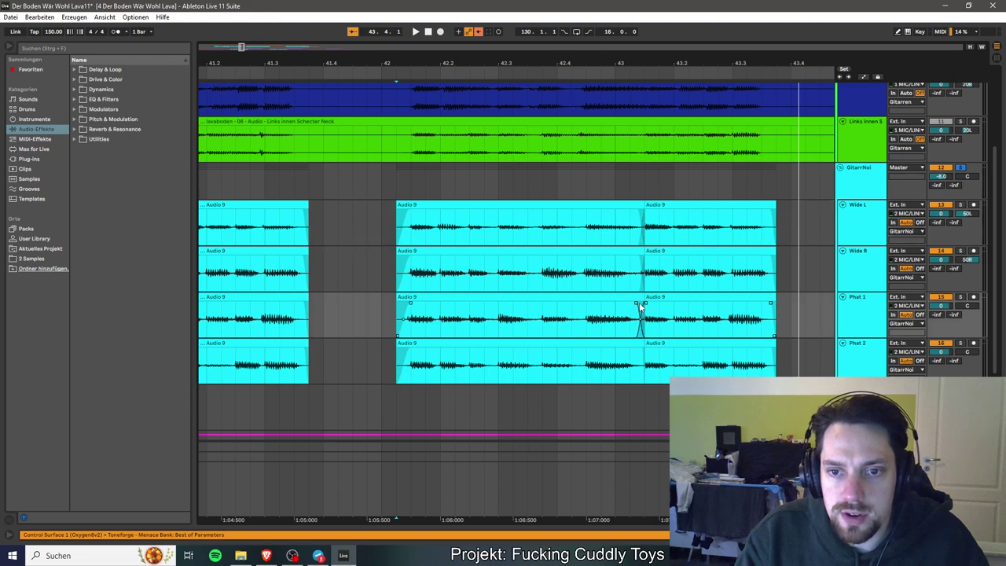
pyautogui.click(646, 352)
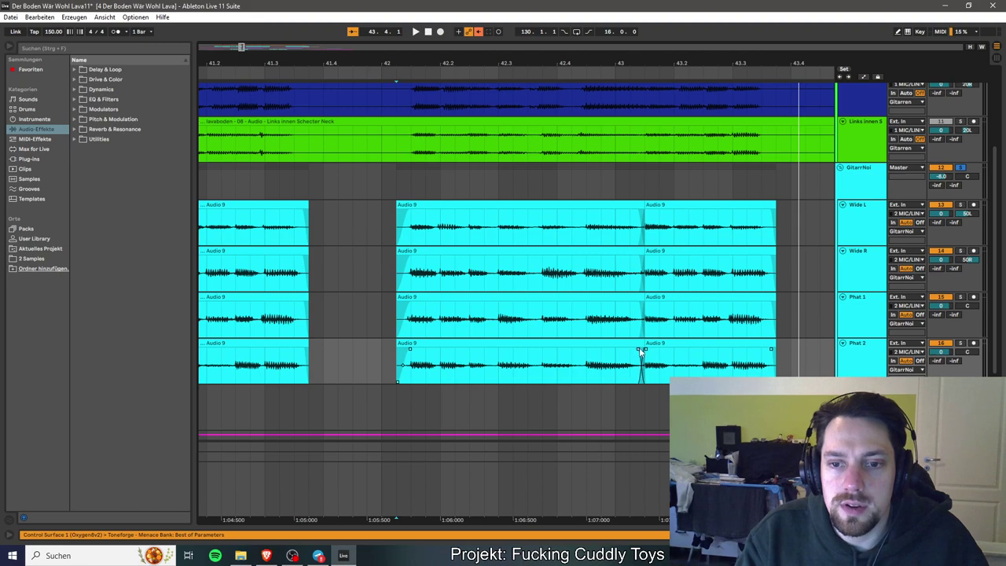
# Play the crossfaded clips from 42.1.2 with the Wide R track soloed, ending unsoloed, and save the set.
pyautogui.click(589, 280)
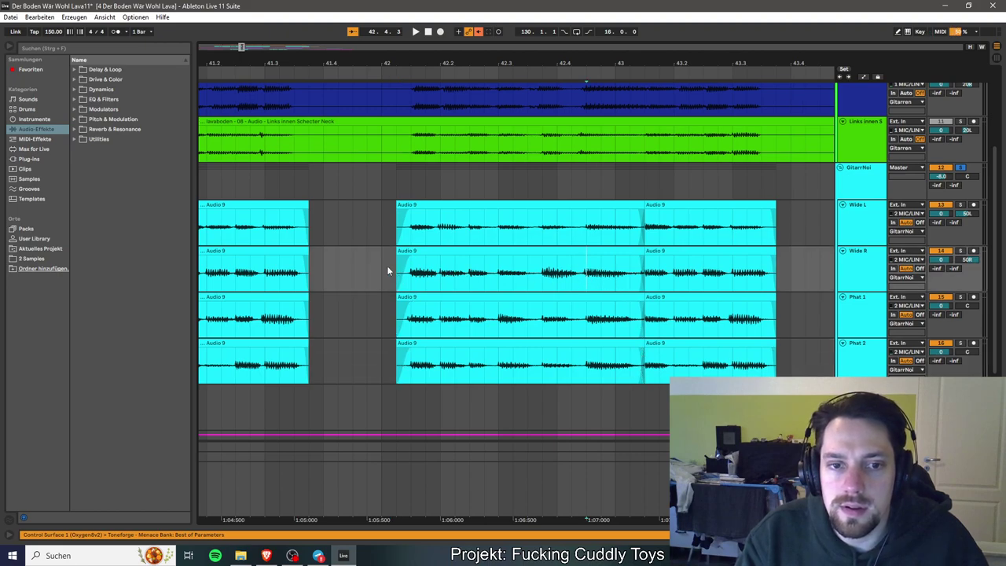
pyautogui.click(961, 252)
pyautogui.press('space')
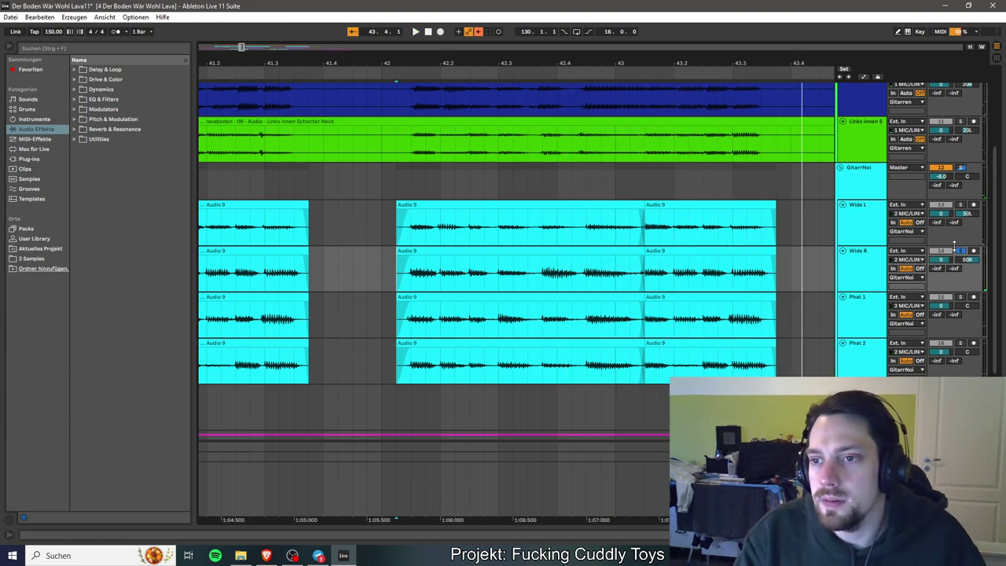
pyautogui.hotkey('ctrl', 's')
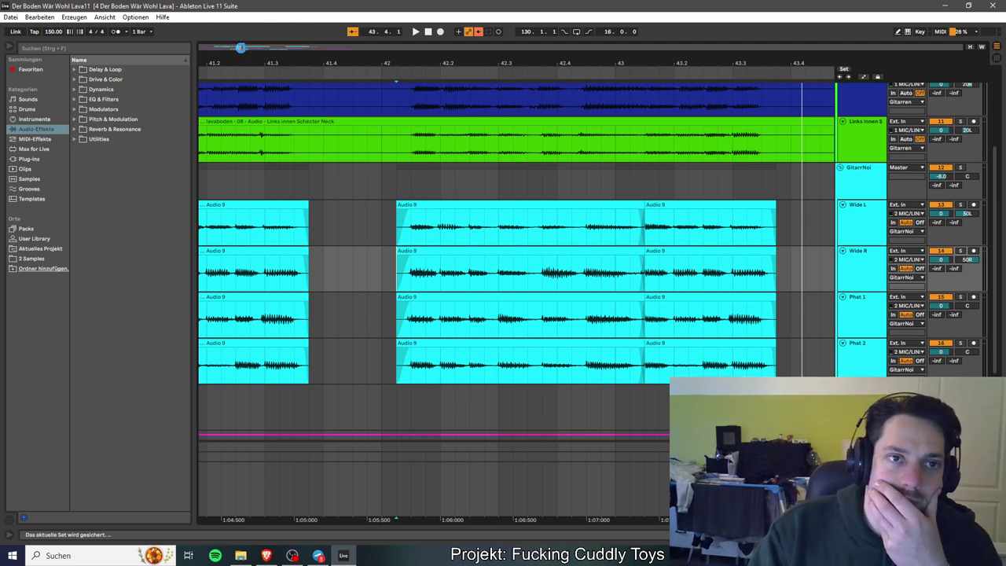
# Play from just before the 42.1.2 clips up to bar 46 in the full mix and with the GitarrNoi group soloed.
pyautogui.scroll(-5, 241, 47)
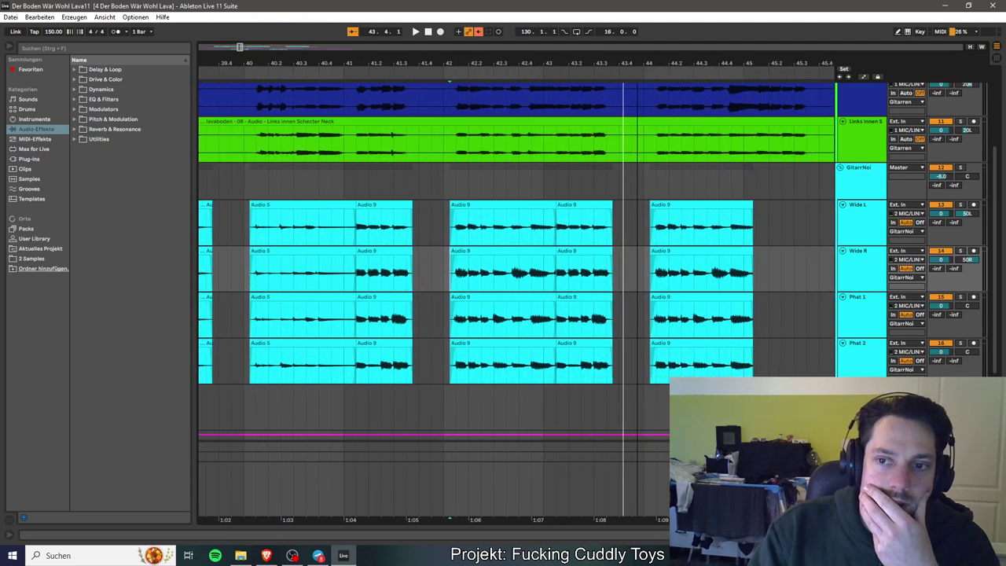
pyautogui.scroll(-2, 241, 48)
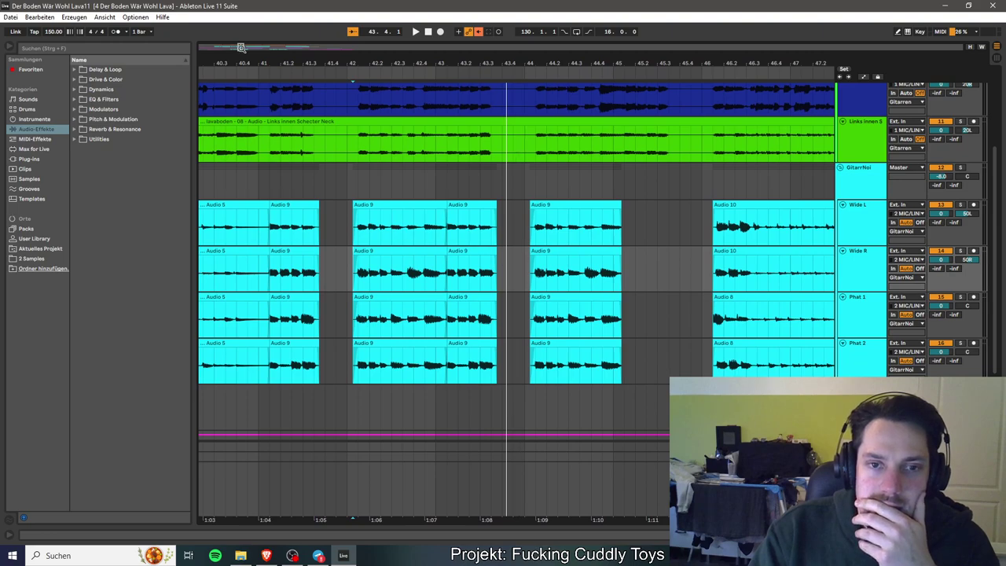
pyautogui.click(348, 227)
pyautogui.press('space')
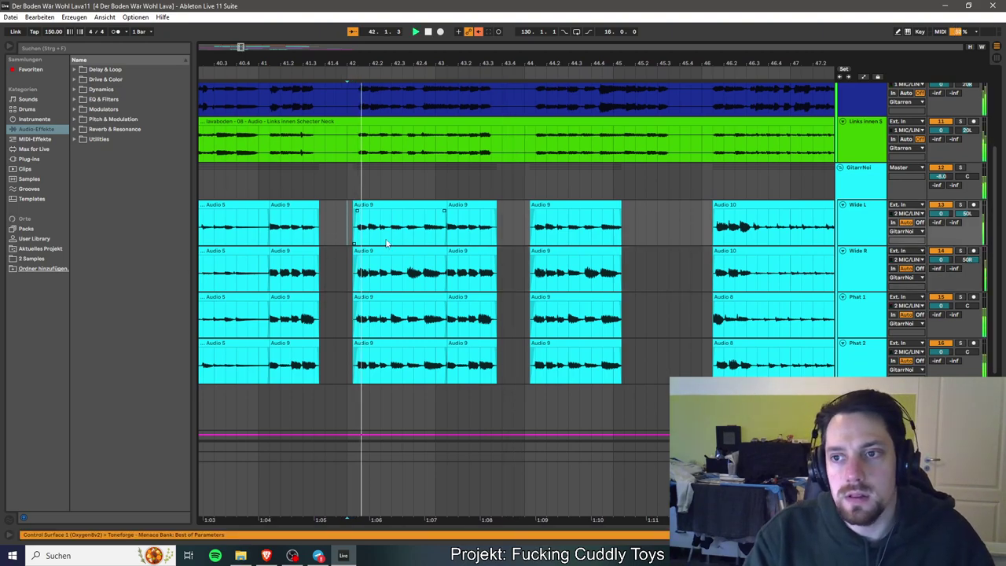
pyautogui.click(959, 168)
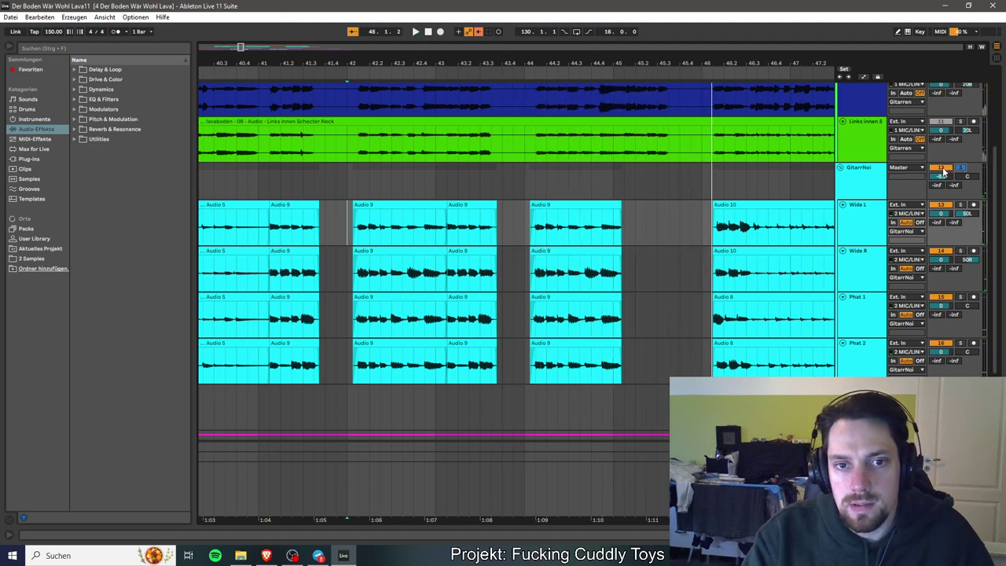
# Extend the ends of the Audio 9 clips at 44.1.2 to 45.1.3 on all four tracks.
pyautogui.click(476, 217)
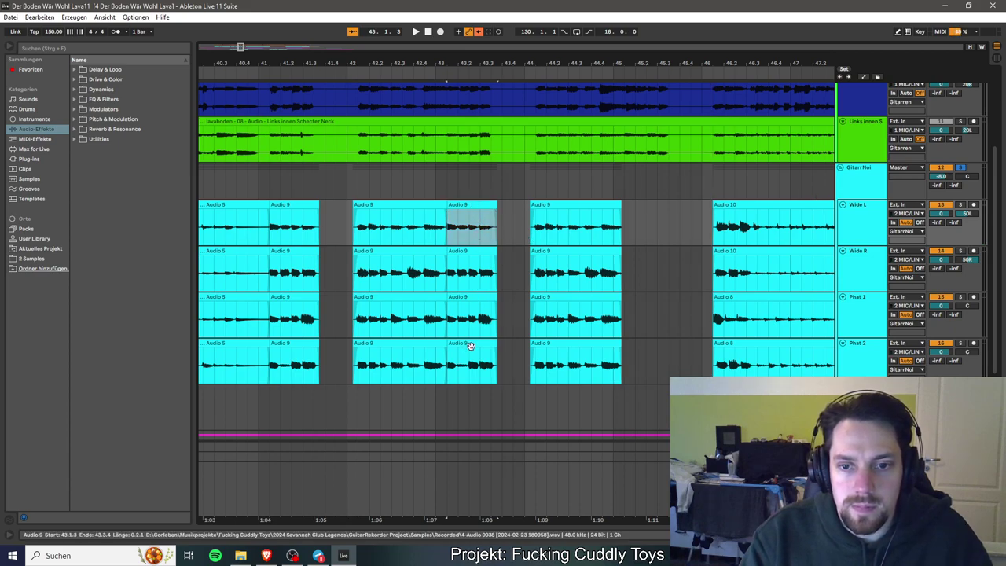
pyautogui.click(591, 206)
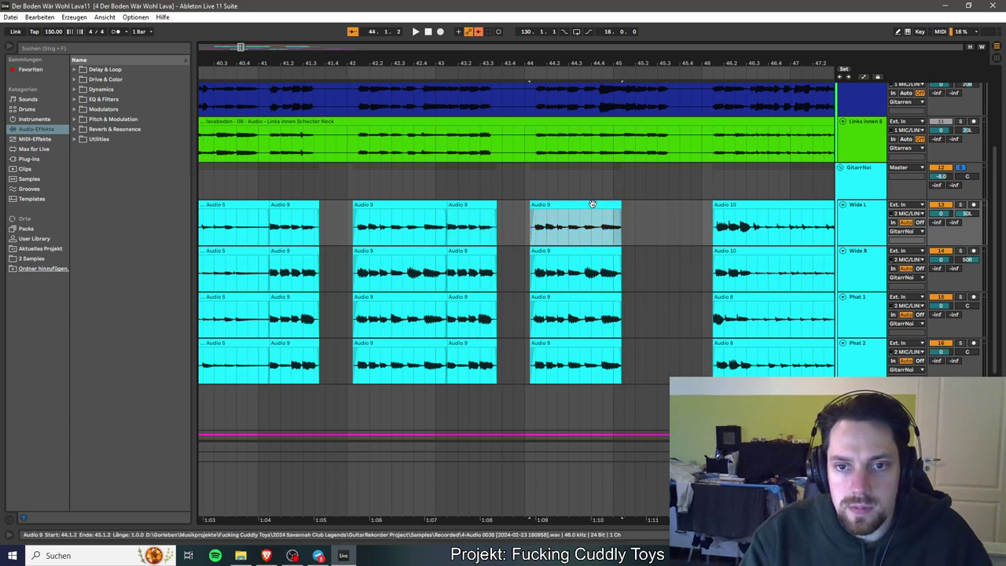
pyautogui.keyDown('shift'); pyautogui.click(602, 346); pyautogui.keyUp('shift')
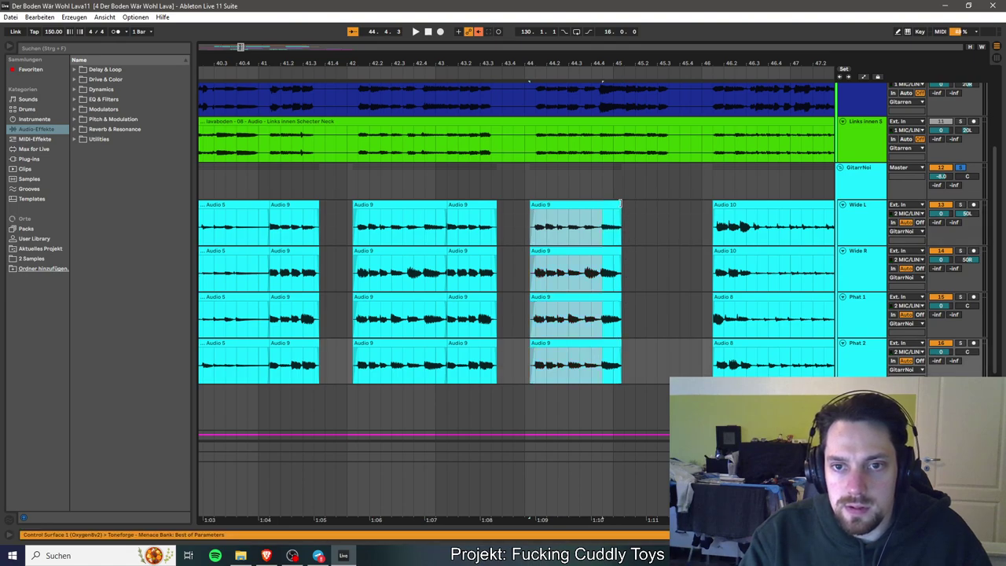
pyautogui.moveTo(620, 204); pyautogui.dragTo(623, 204)
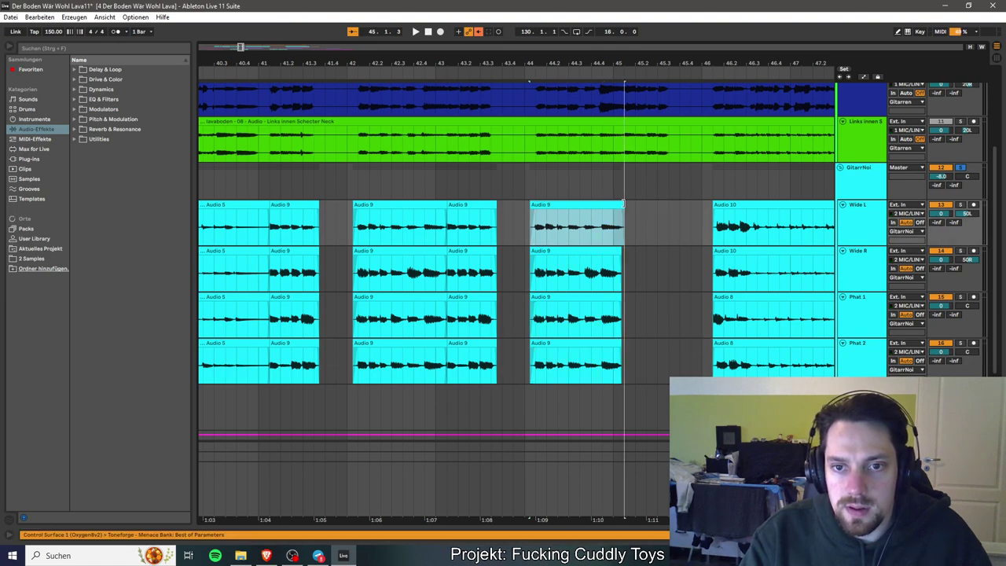
pyautogui.keyDown('shift'); pyautogui.click(586, 338); pyautogui.keyUp('shift')
pyautogui.click(602, 269)
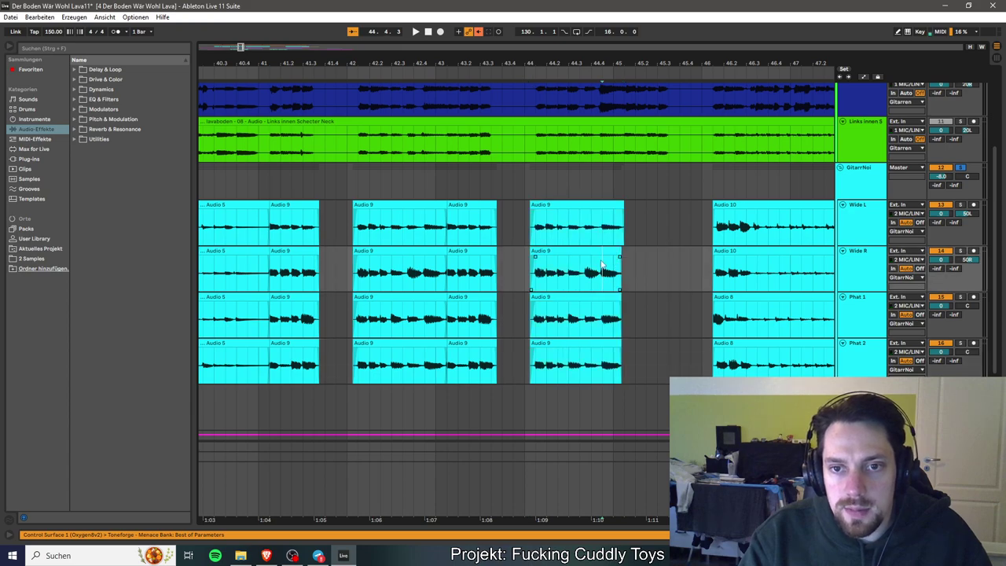
pyautogui.keyDown('shift'); pyautogui.click(598, 341); pyautogui.keyUp('shift')
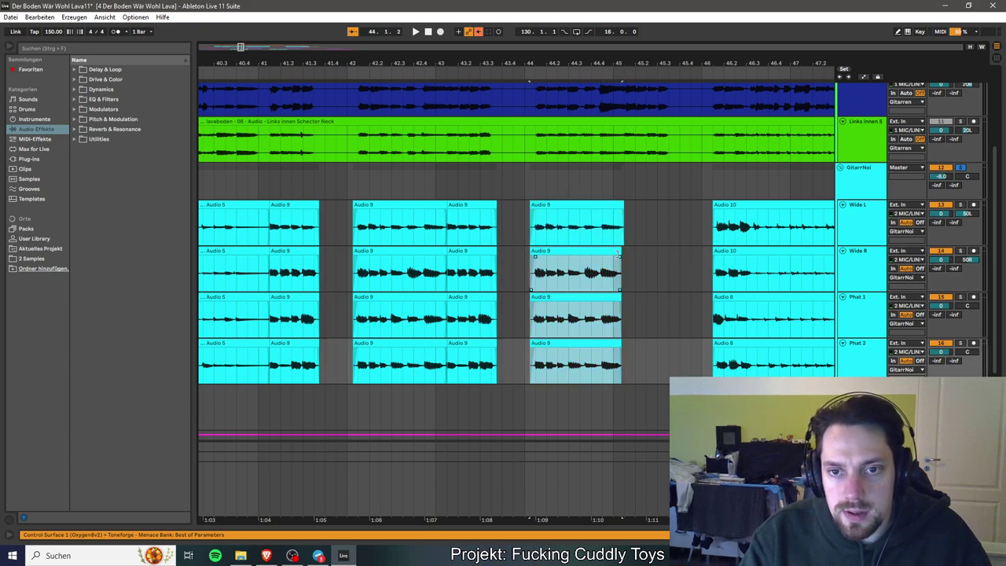
pyautogui.moveTo(620, 249); pyautogui.dragTo(623, 250)
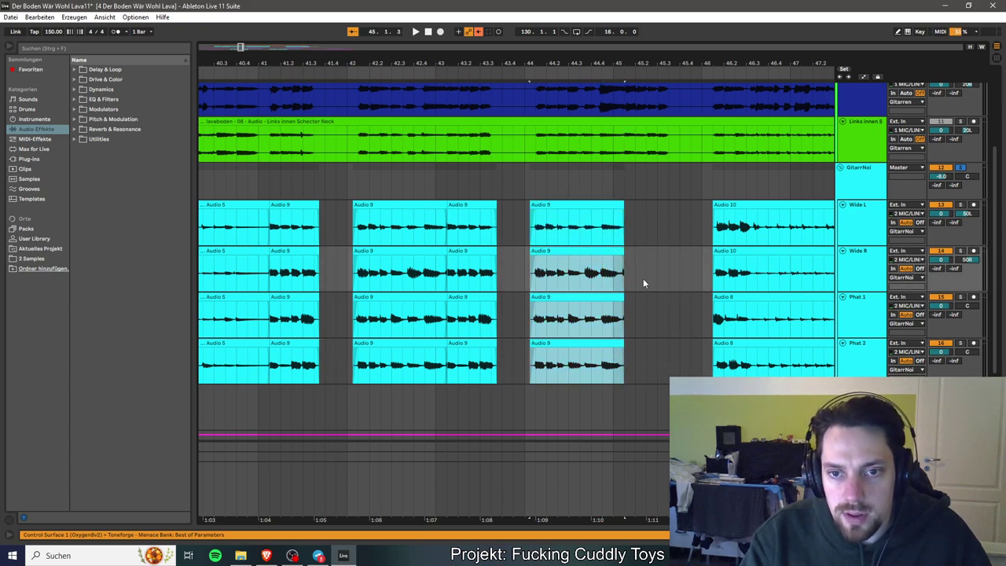
# Delete the Audio 9 clips between 44.1.2 and 45.1.3 on all four tracks.
pyautogui.click(472, 207)
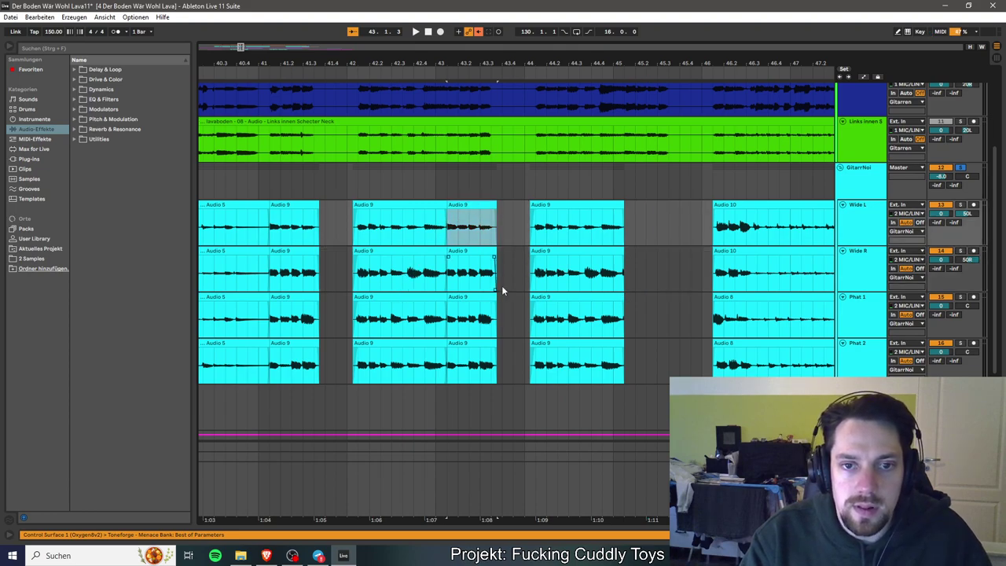
pyautogui.click(581, 205)
pyautogui.keyDown('shift'); pyautogui.click(574, 343); pyautogui.keyUp('shift')
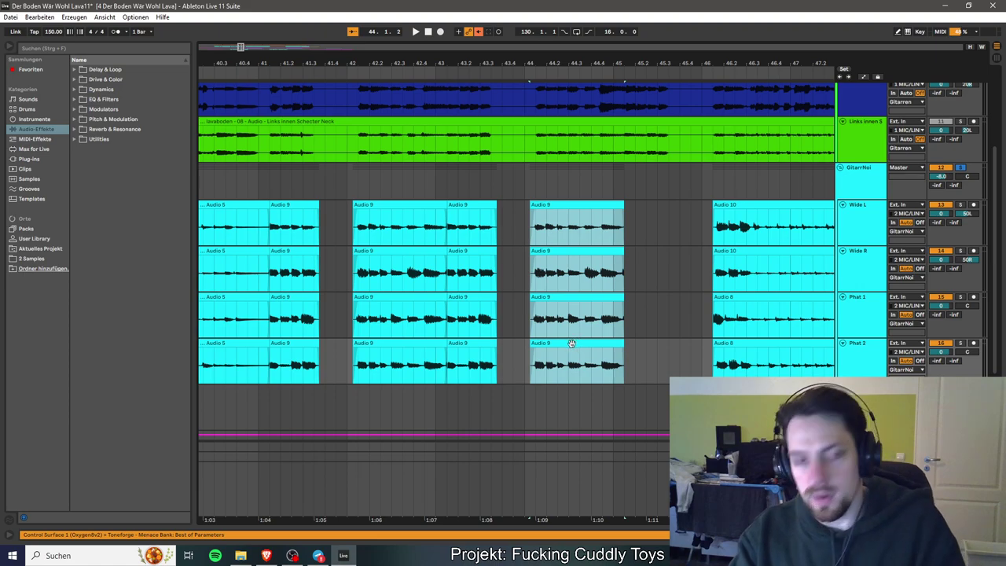
pyautogui.press('Delete')
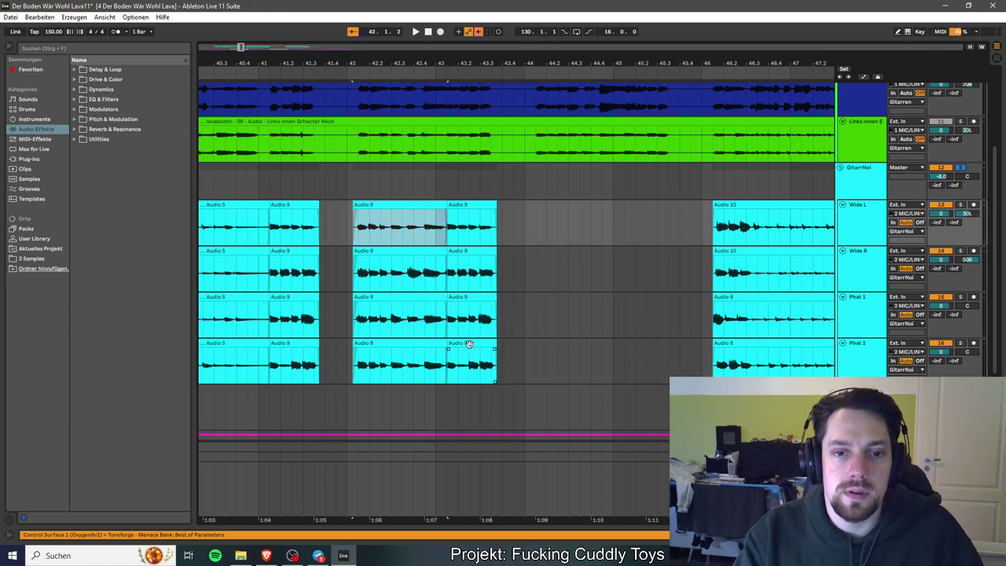
# Copy the crossfaded Audio 9 clips between 42.1.2 and 43.3.4 on all four tracks to 44.1.2 and save the set.
pyautogui.keyDown('shift'); pyautogui.click(470, 343); pyautogui.keyUp('shift')
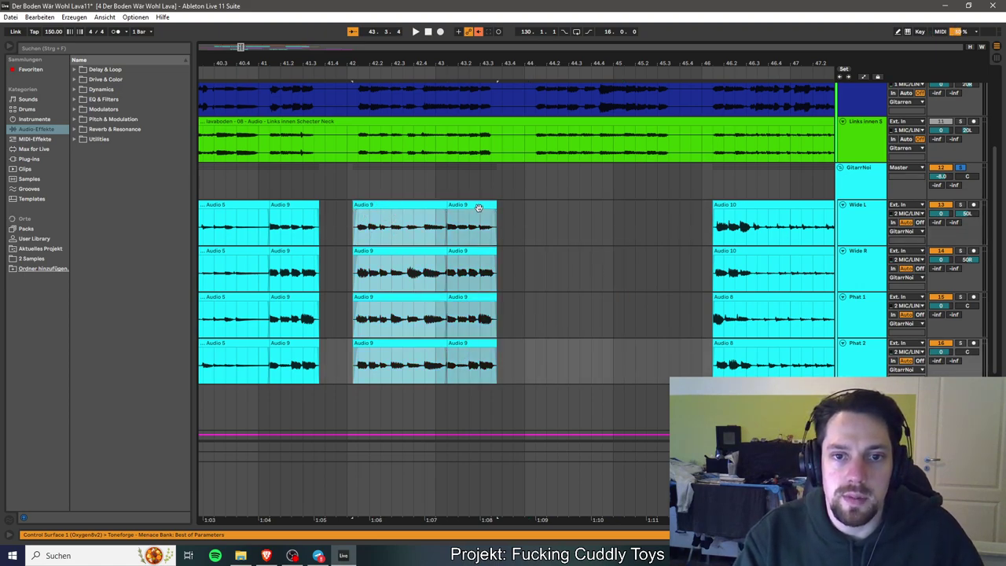
pyautogui.moveTo(479, 207); pyautogui.dragTo(658, 216)
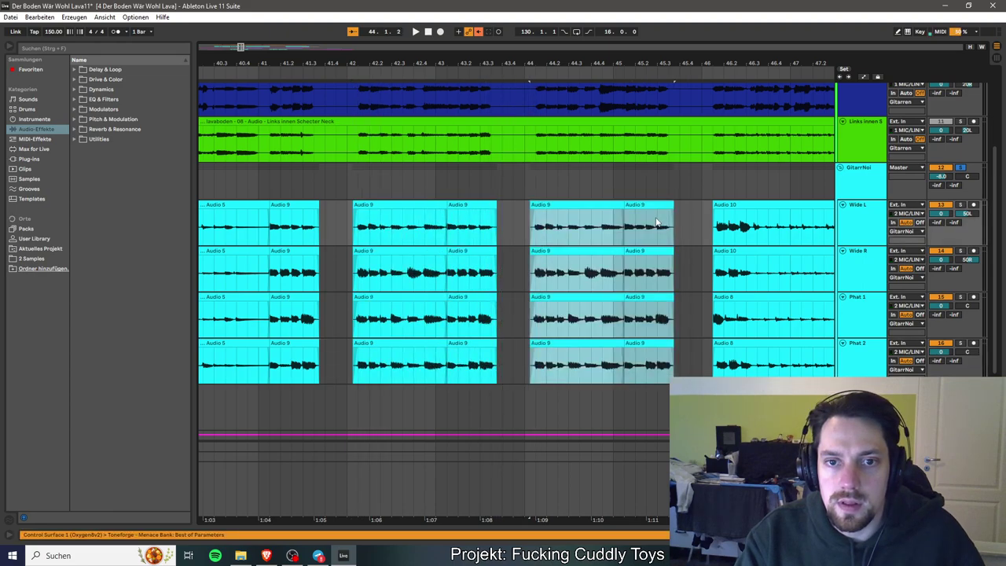
pyautogui.click(510, 226)
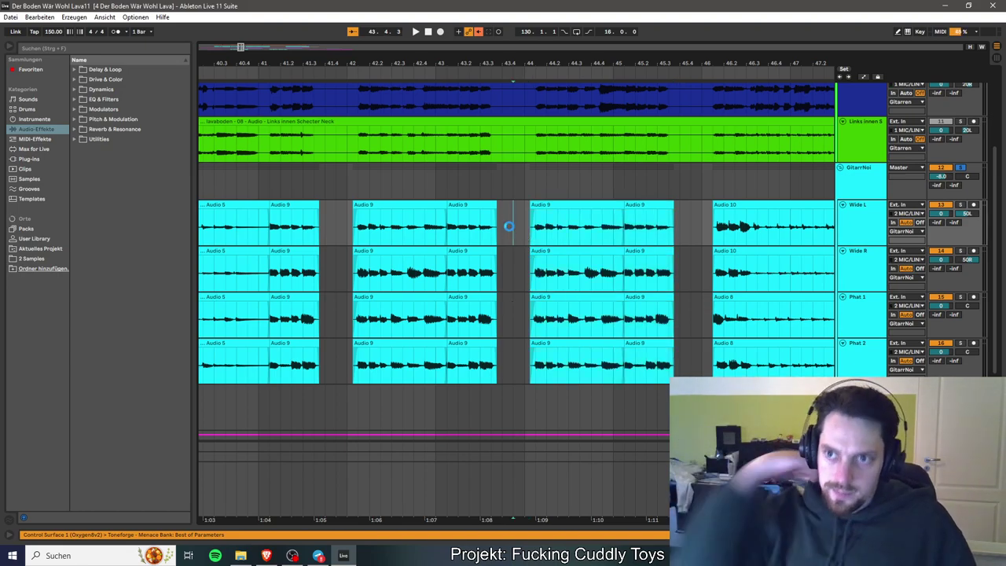
# Play the arranged section from 31.1.1 up to bar 49 with the GitarrNoi group soloed.
pyautogui.moveTo(240, 48); pyautogui.dragTo(240, 25)
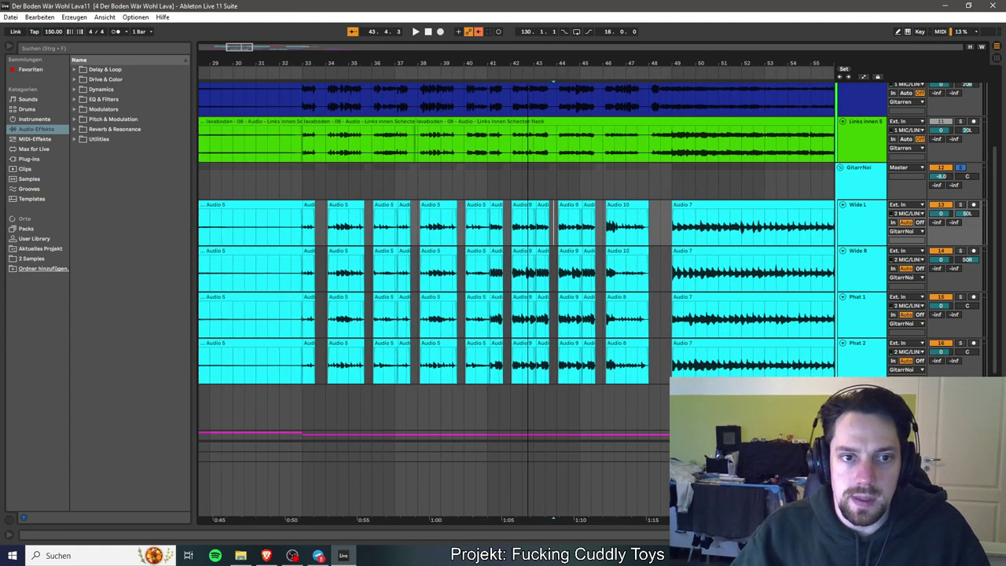
pyautogui.click(255, 234)
pyautogui.press('space')
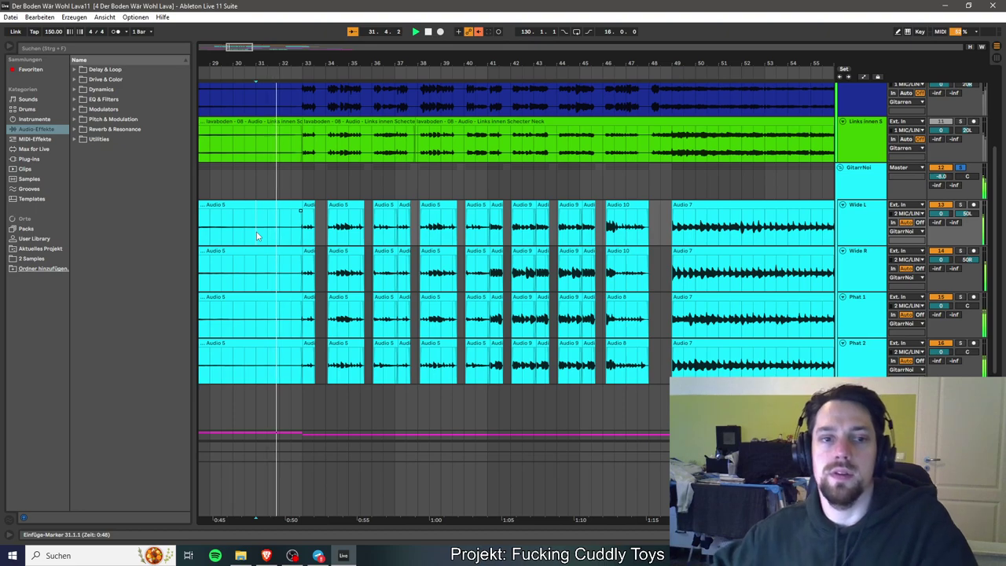
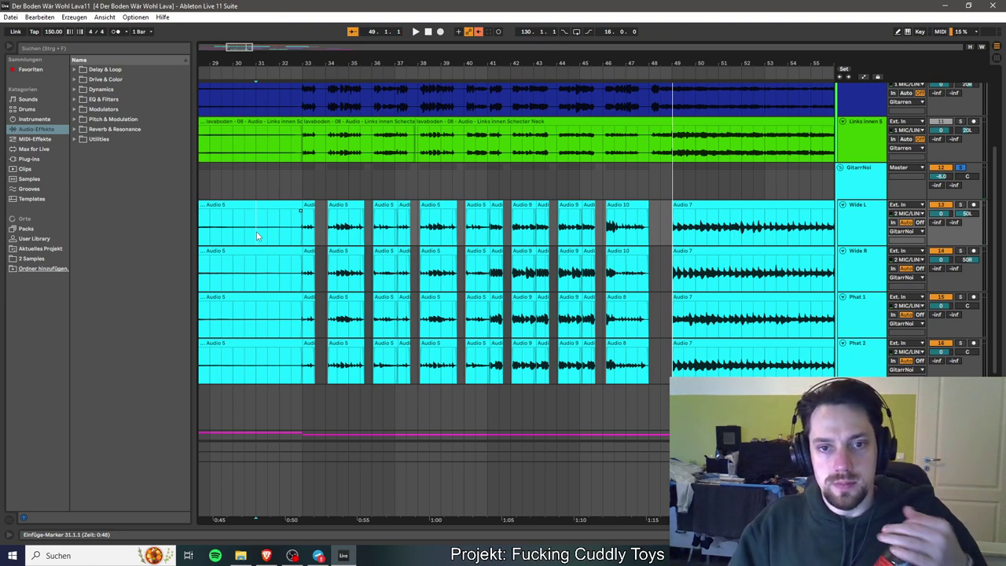
# Play the soloed GitarrNoi clips from bar 41 and from 40.1.1 to audition the Audio 5 take.
pyautogui.click(494, 236)
pyautogui.press('space')
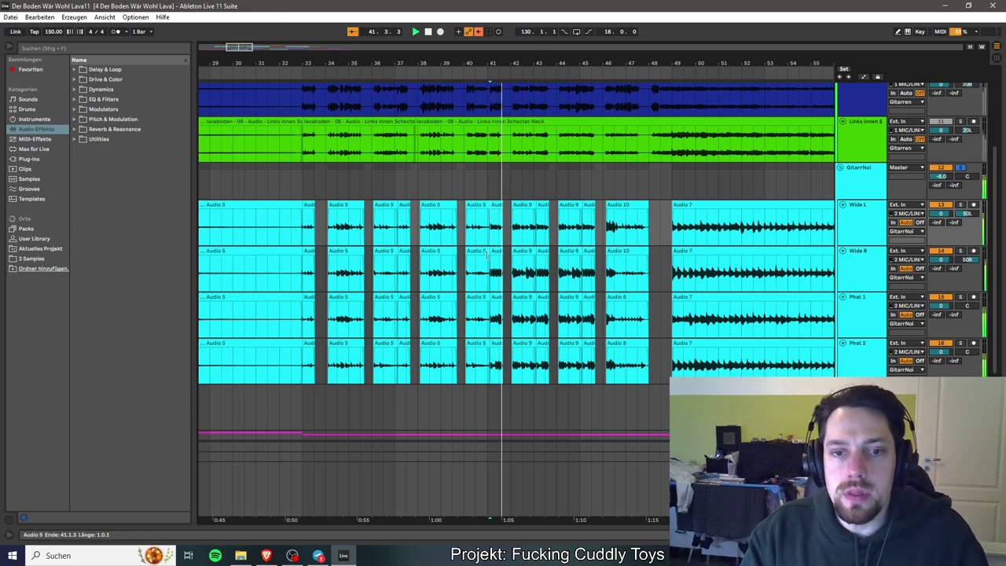
pyautogui.click(465, 237)
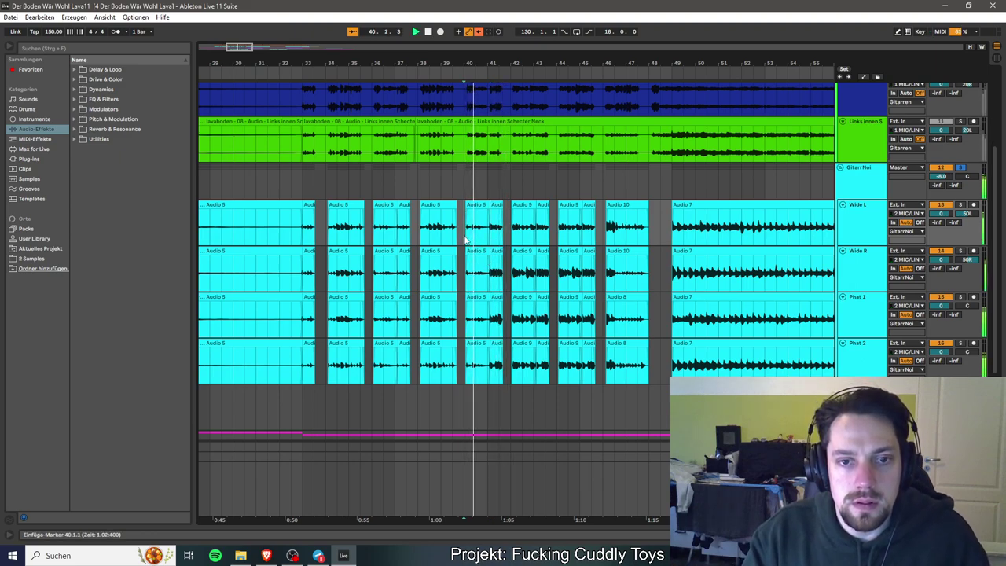
pyautogui.press('space')
# Copy the Audio 5 clips ending at 41.1.3 on all four tracks to bar 48 and play the transition into Audio 7 from 47.3.1.
pyautogui.moveTo(466, 225); pyautogui.dragTo(478, 344)
pyautogui.moveTo(477, 206); pyautogui.dragTo(657, 214)
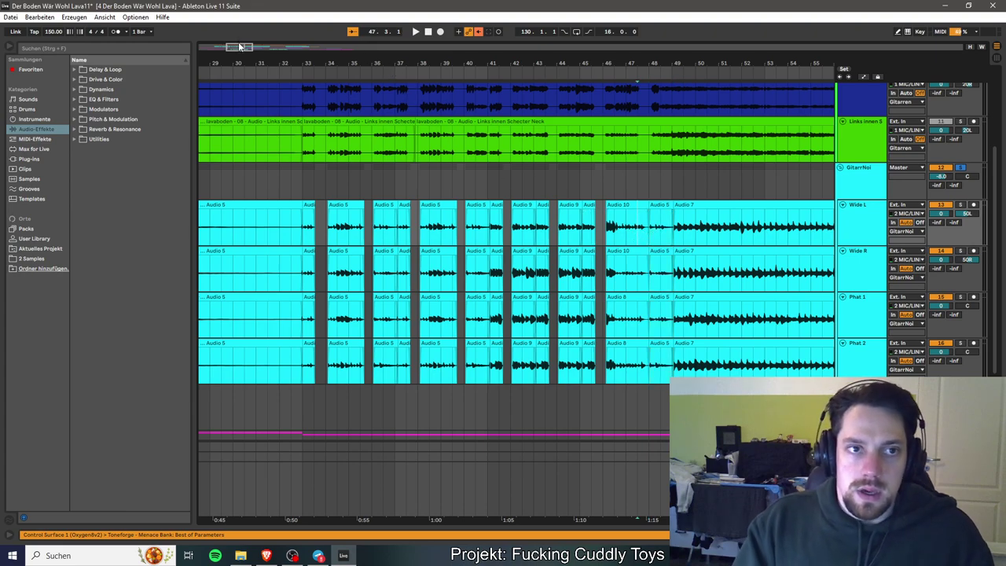
pyautogui.moveTo(240, 47); pyautogui.dragTo(275, 69)
pyautogui.press('space')
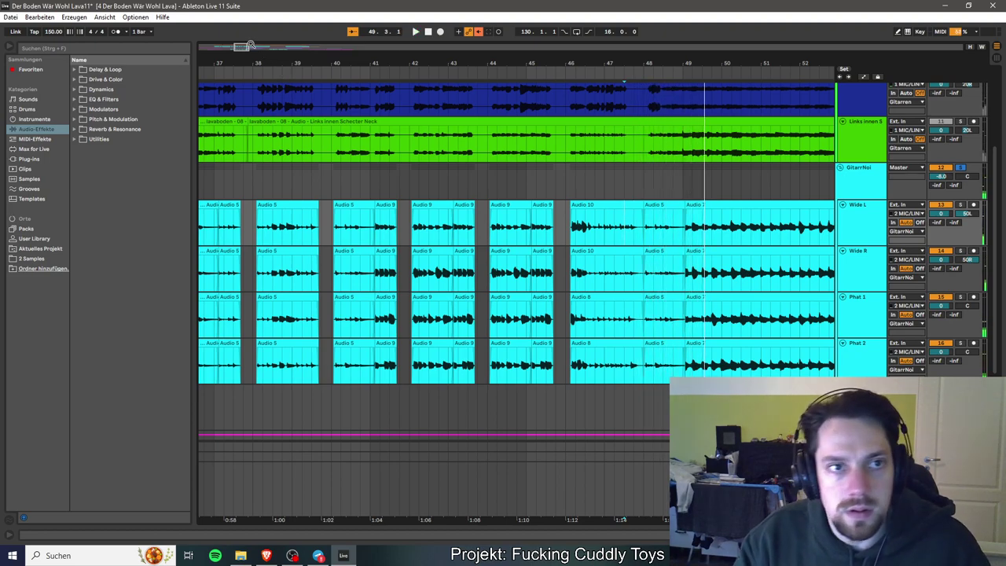
pyautogui.moveTo(250, 45); pyautogui.dragTo(255, 66)
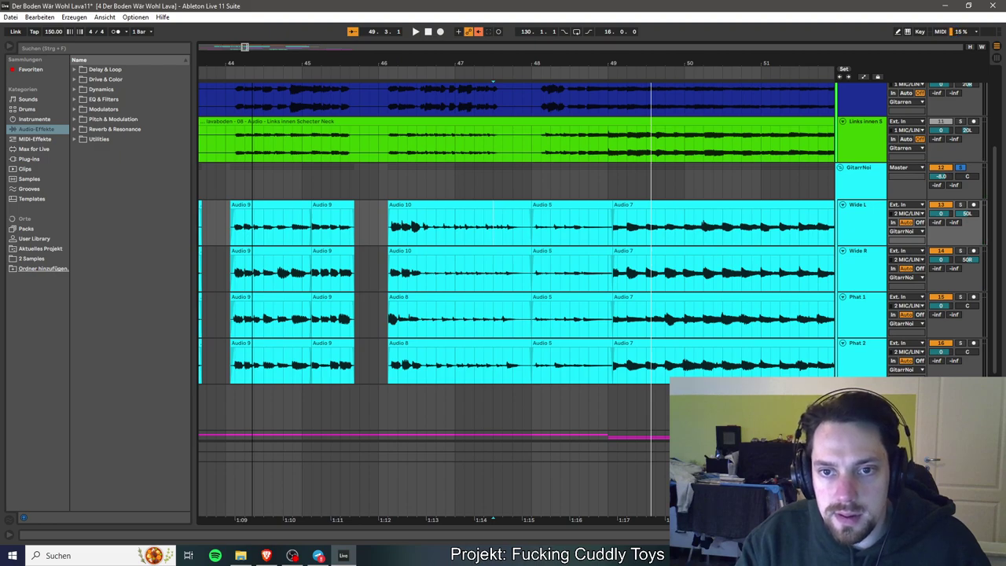
# Trim the Audio 5 clips on all four GitarrNoi tracks to end at 49.1.1 and extend the Audio 7 clips back to meet them.
pyautogui.click(610, 206)
pyautogui.click(610, 251)
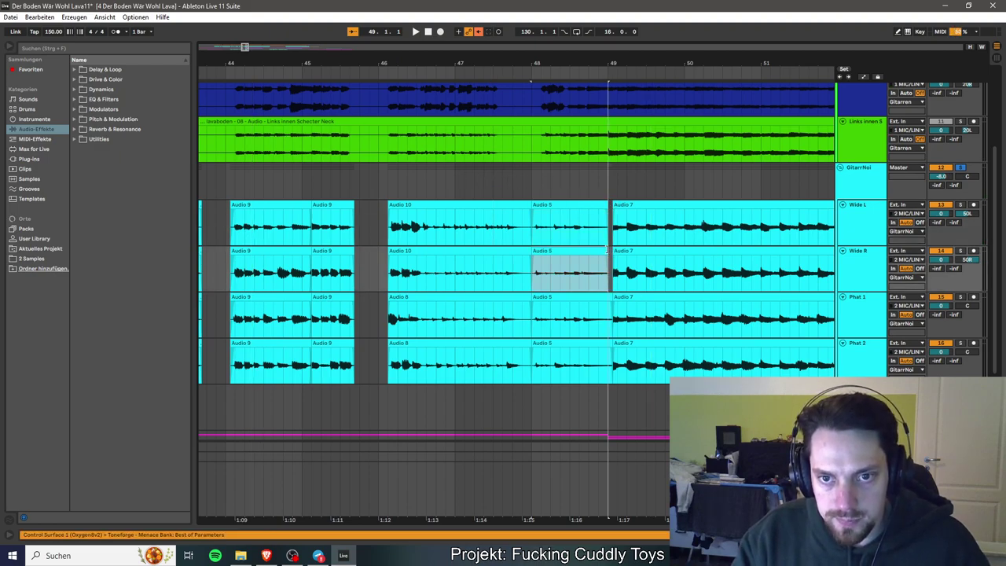
pyautogui.click(610, 299)
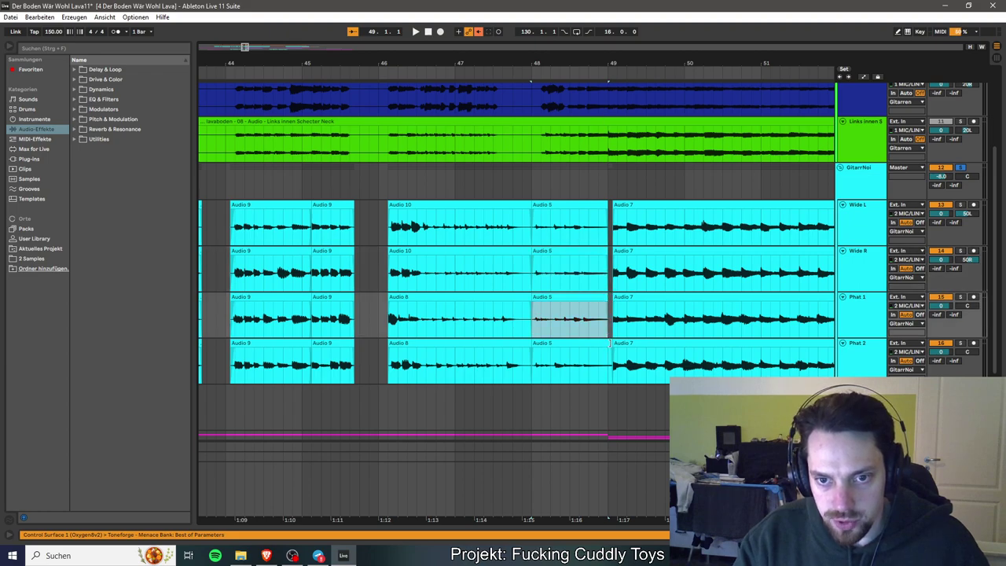
pyautogui.click(608, 345)
pyautogui.click(631, 203)
pyautogui.keyDown('shift'); pyautogui.click(638, 343); pyautogui.keyUp('shift')
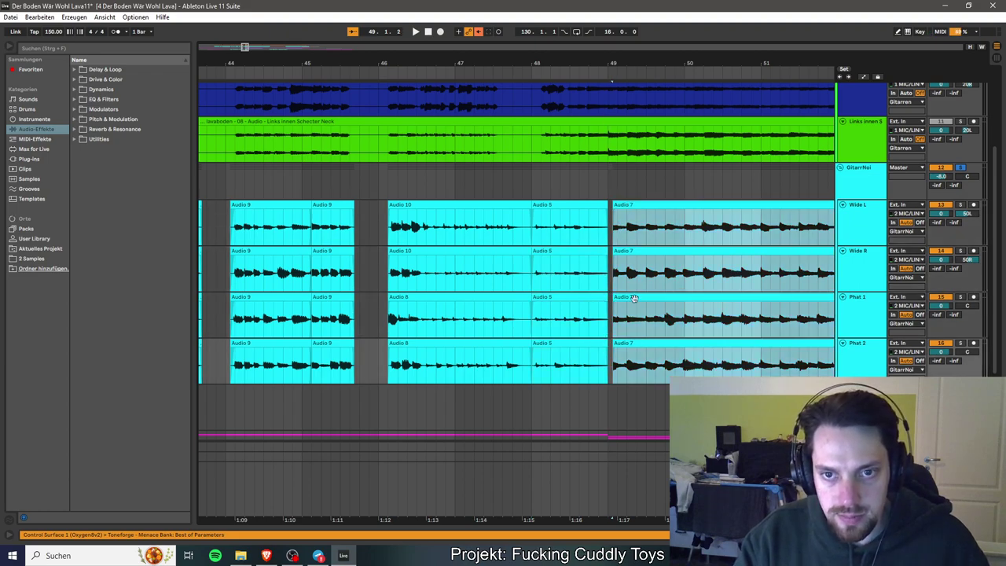
pyautogui.moveTo(612, 228); pyautogui.dragTo(607, 229)
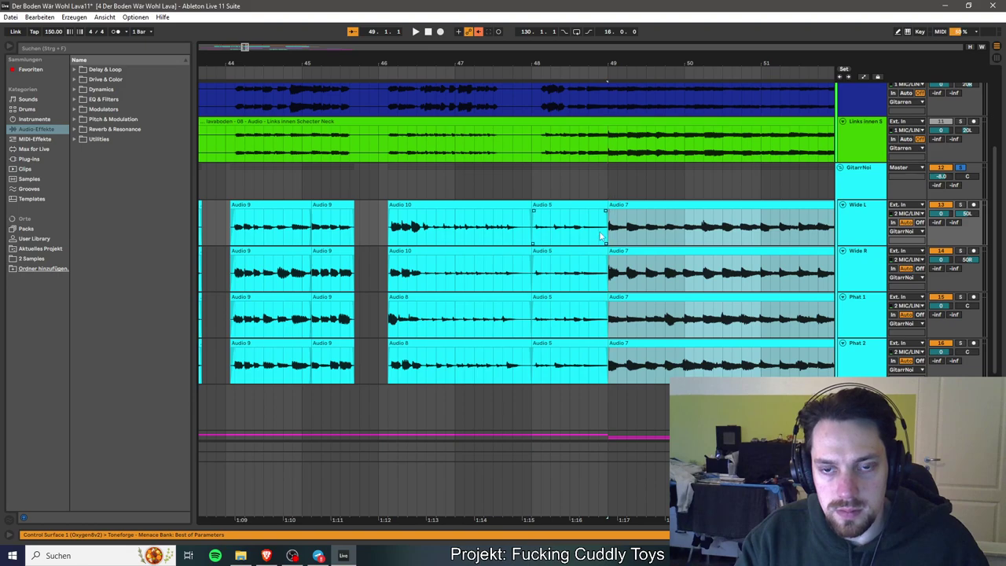
# Play the transition from 47.4.1 and crossfade Audio 5 into Audio 7 at bar 49 on all four tracks.
pyautogui.click(512, 233)
pyautogui.press('space')
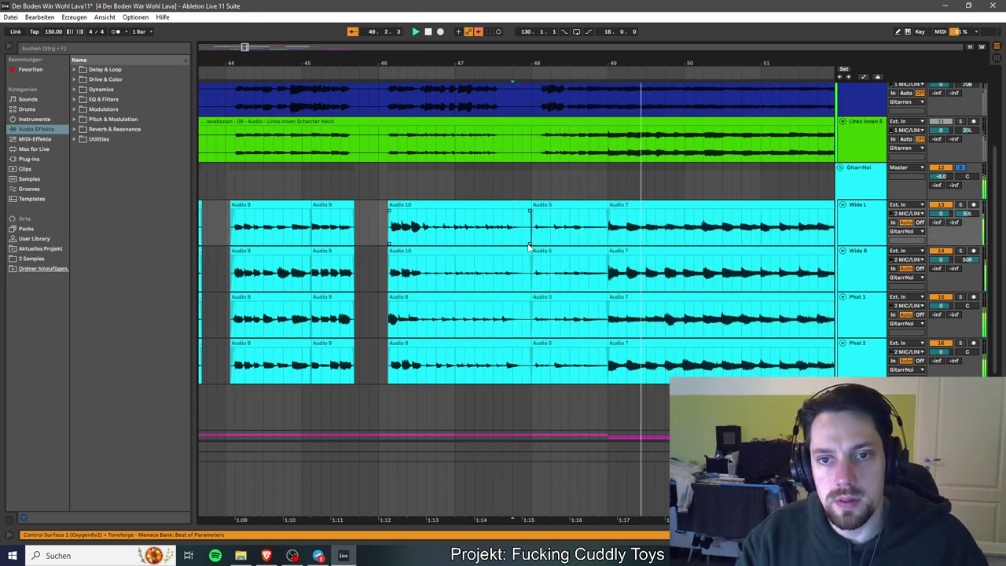
pyautogui.click(588, 225)
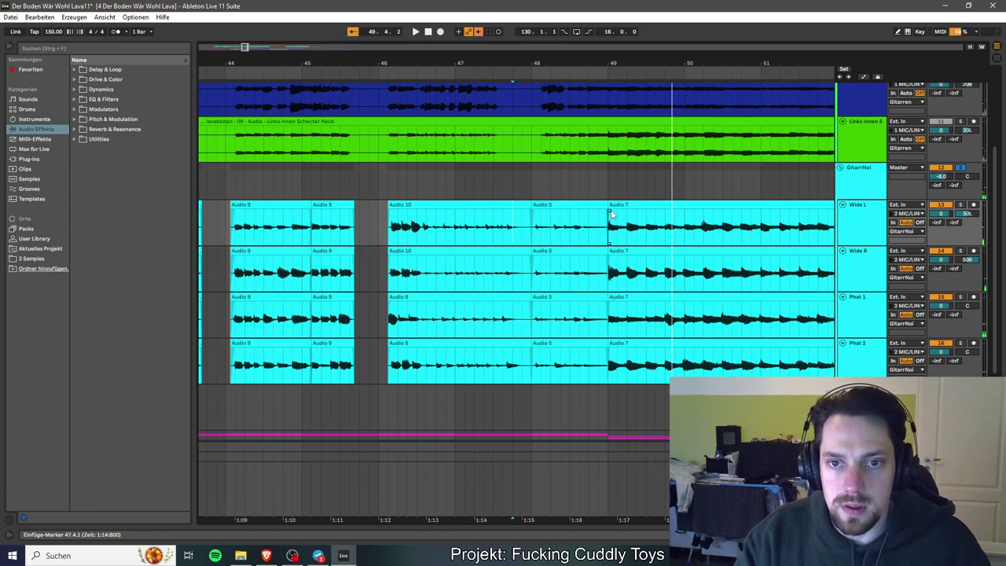
pyautogui.click(600, 260)
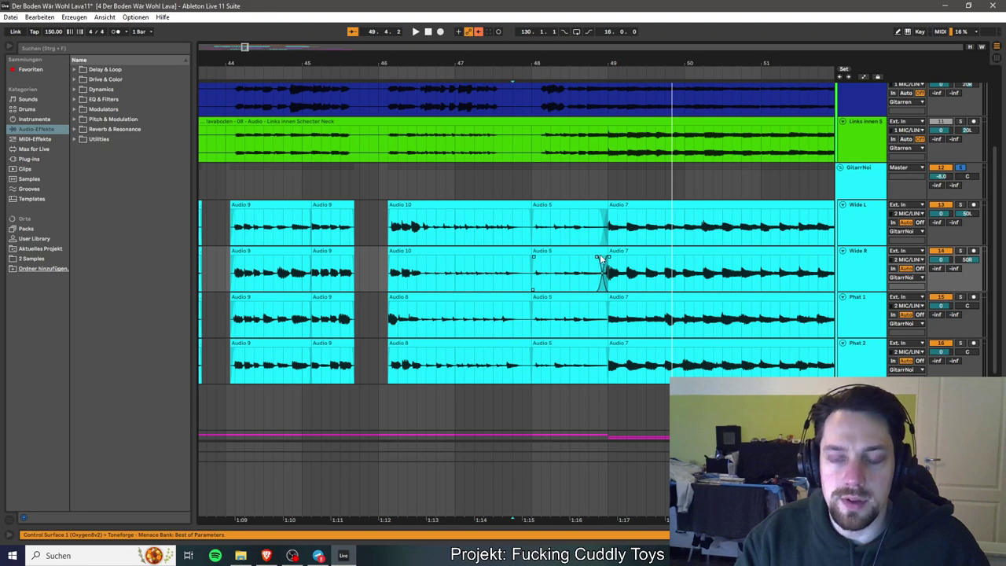
pyautogui.click(612, 309)
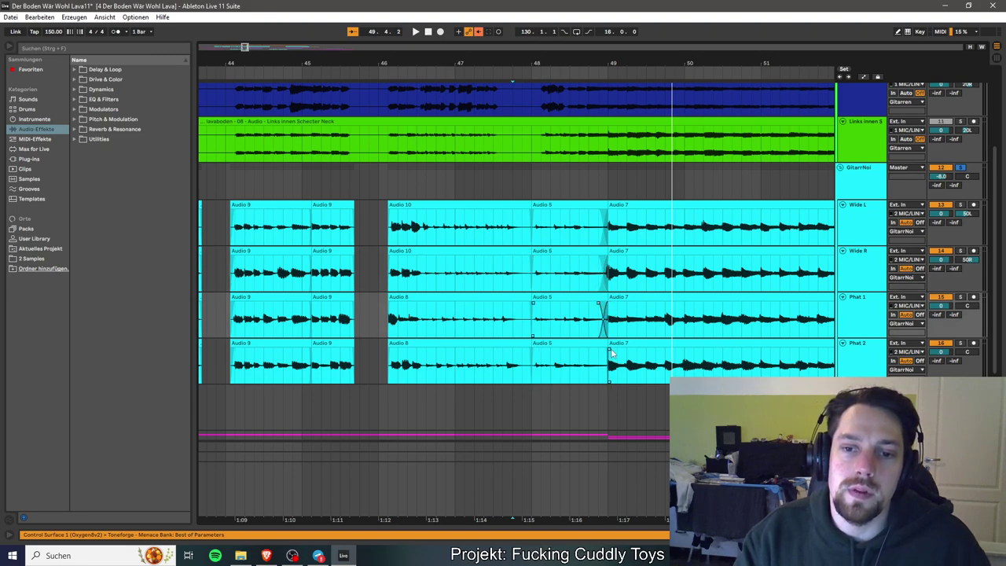
pyautogui.click(612, 354)
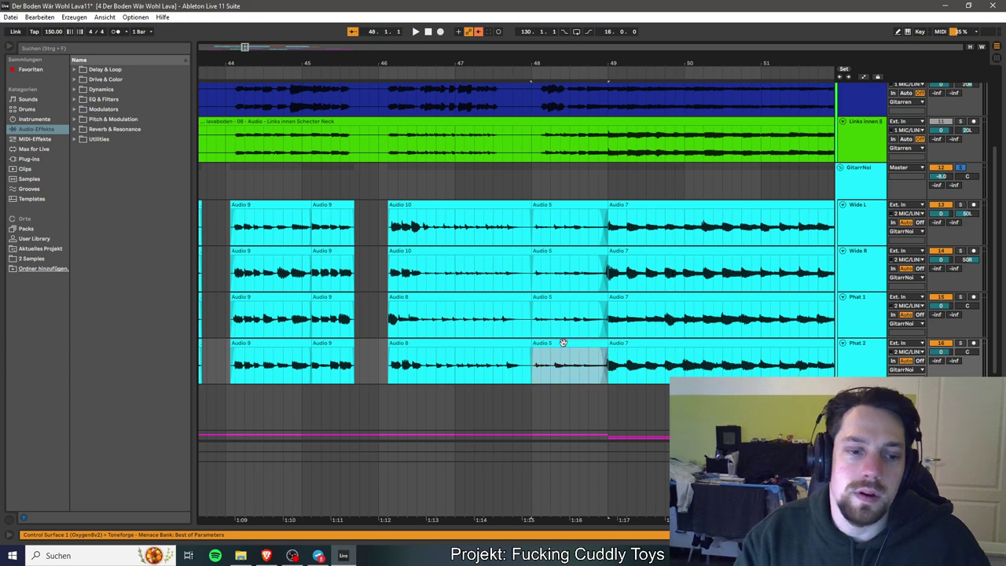
# Set the warp mode of the four clips spanning 46.1.3 to 48.1.1 to Complex Pro and save the set.
pyautogui.doubleClick(563, 343)
pyautogui.click(429, 292)
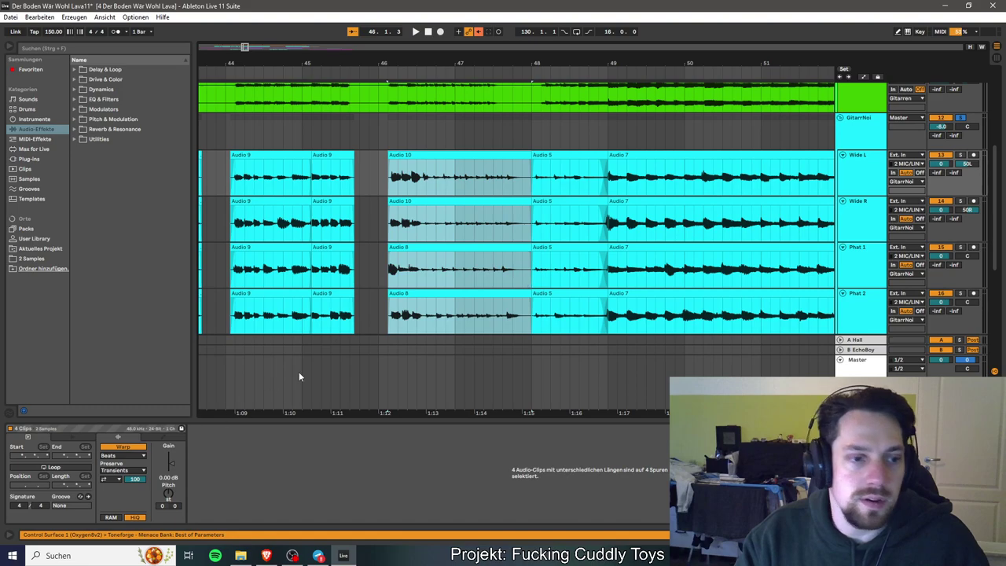
pyautogui.click(129, 457)
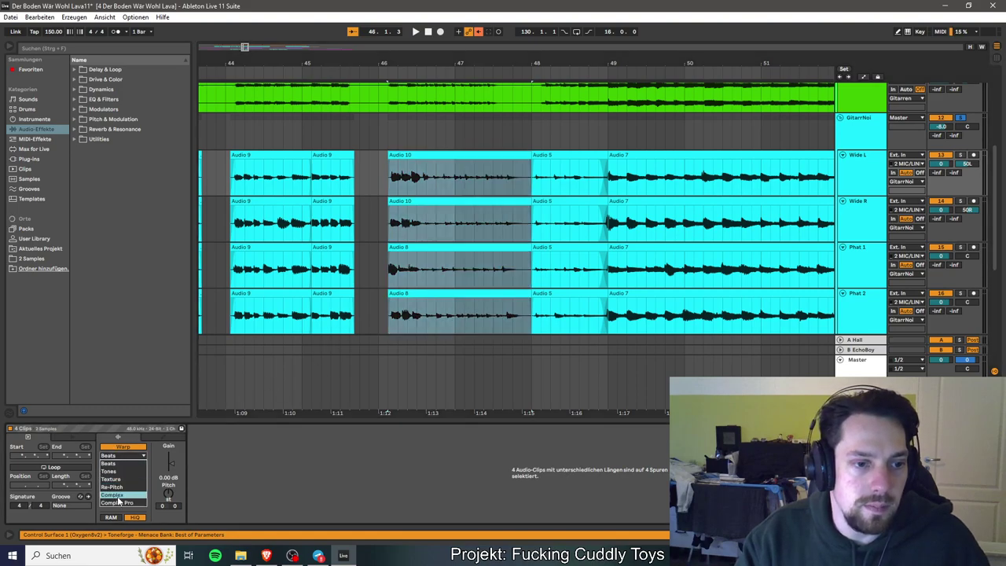
pyautogui.click(123, 497)
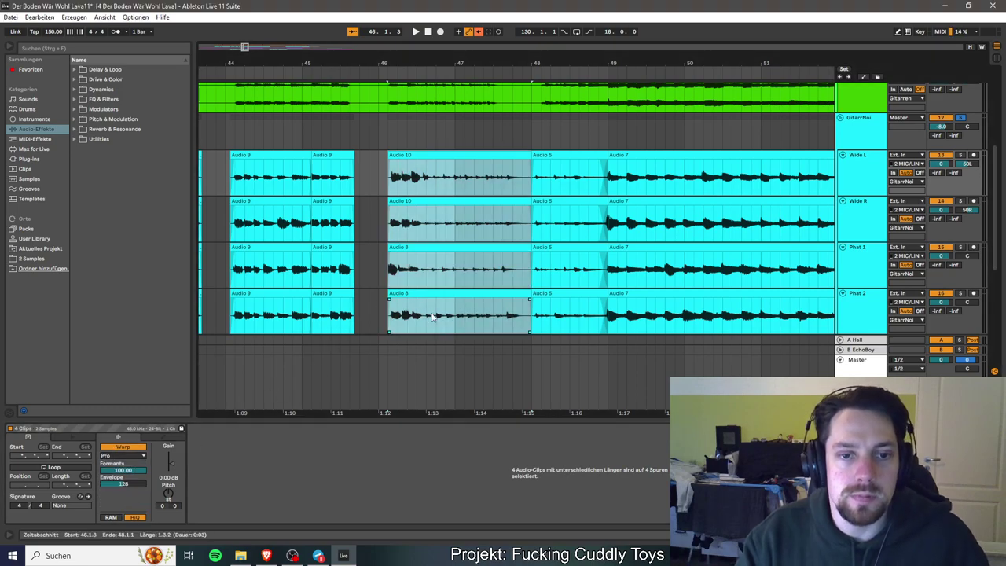
pyautogui.click(323, 305)
pyautogui.click(260, 296)
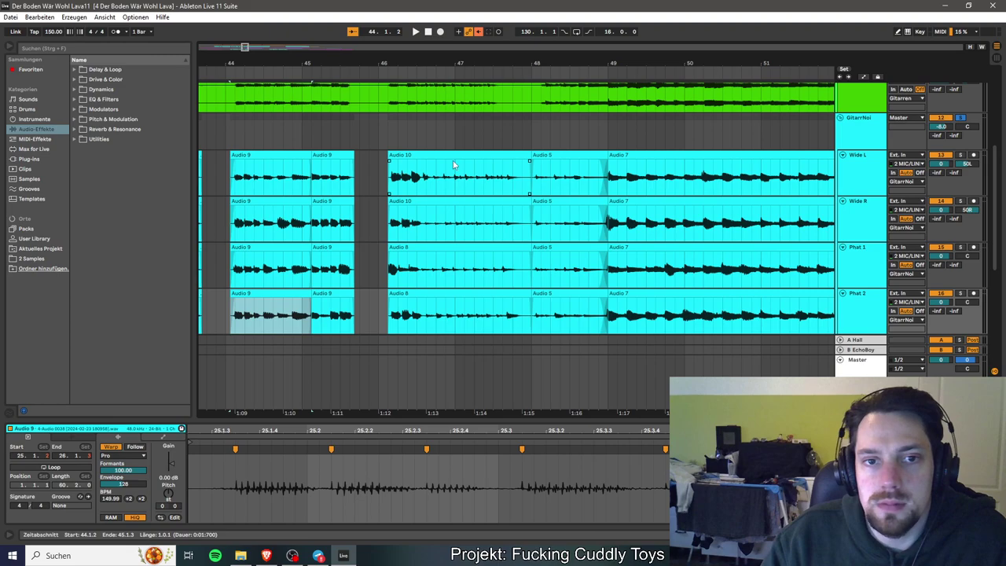
# Warp the first hit of the Wide L Audio 10 clip to 7.1.3 with a holding marker at bar 8, and audition the track soloed.
pyautogui.click(456, 180)
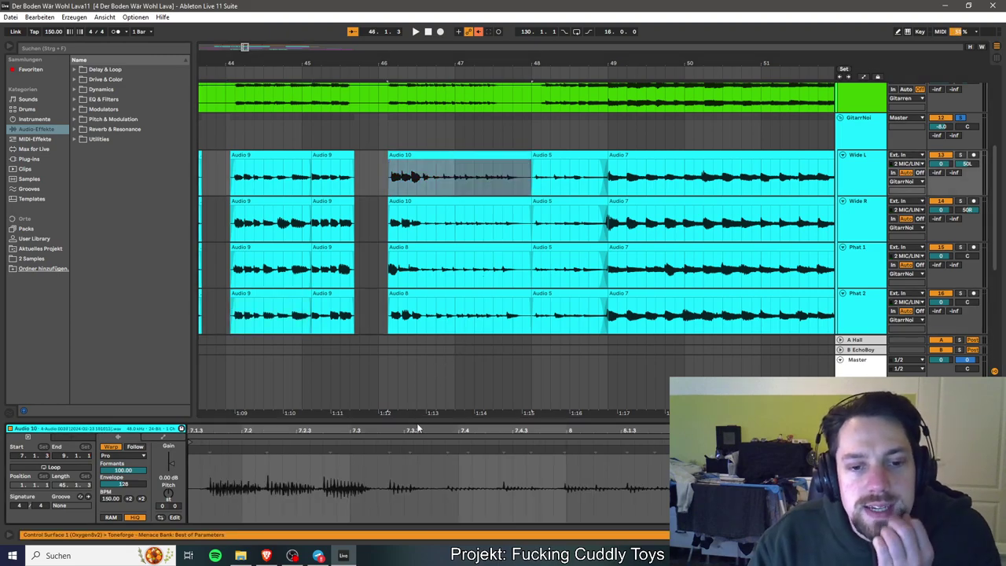
pyautogui.moveTo(422, 422); pyautogui.dragTo(442, 352)
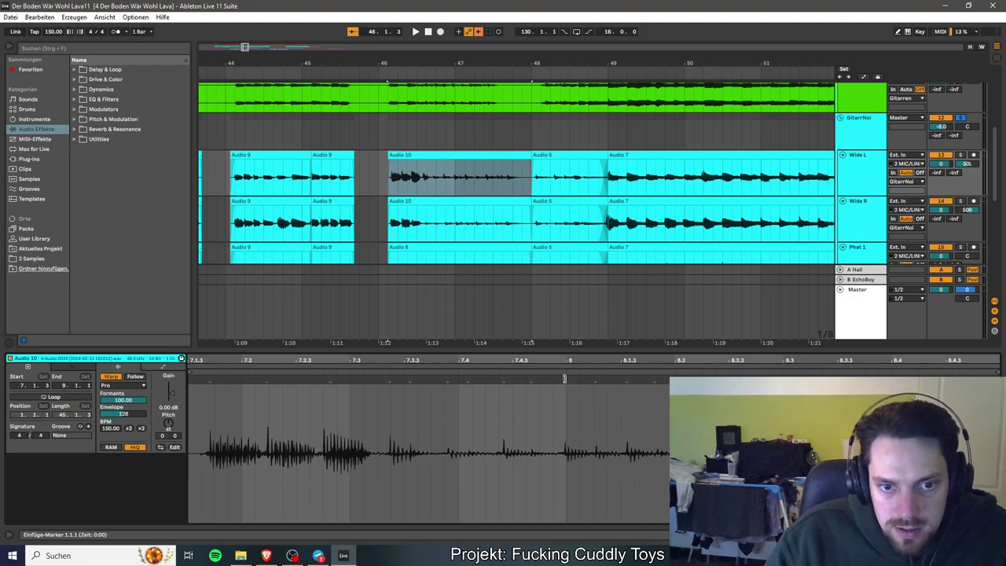
pyautogui.click(565, 378)
pyautogui.moveTo(210, 379)
pyautogui.mouseDown()
pyautogui.moveTo(198, 387)
pyautogui.moveTo(354, 393)
pyautogui.moveTo(331, 395)
pyautogui.mouseUp()
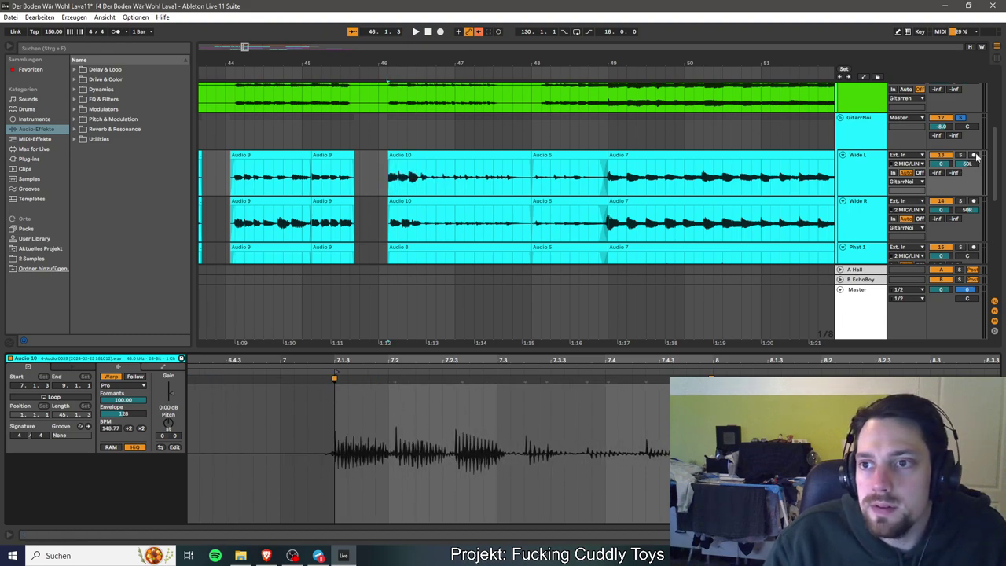
pyautogui.click(961, 156)
pyautogui.press('space')
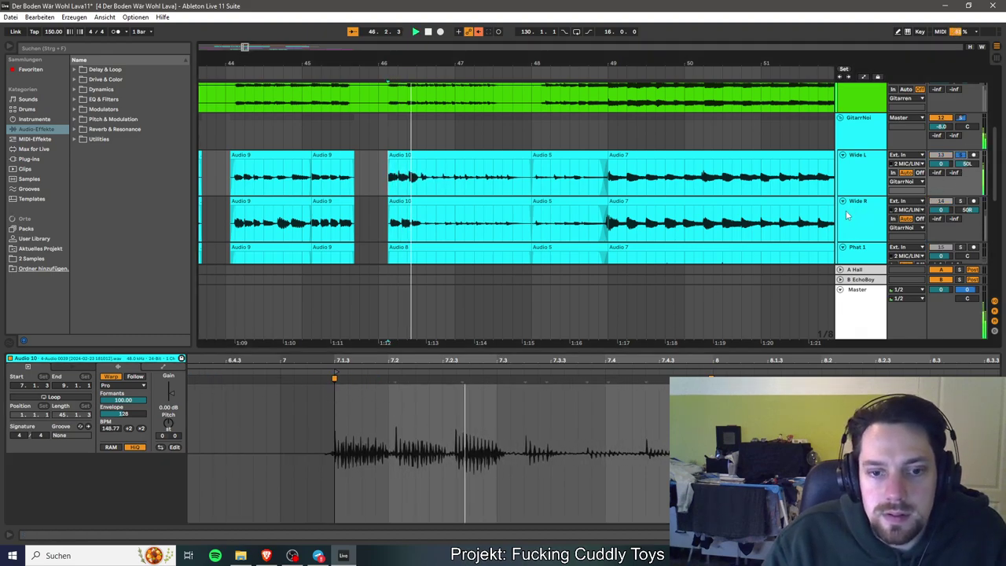
# Try warping the second hit of the Wide L Audio 10 clip to 7.2, audition it and delete the markers at 7.1.3 and 7.2.
pyautogui.doubleClick(393, 381)
pyautogui.moveTo(392, 381); pyautogui.dragTo(388, 380)
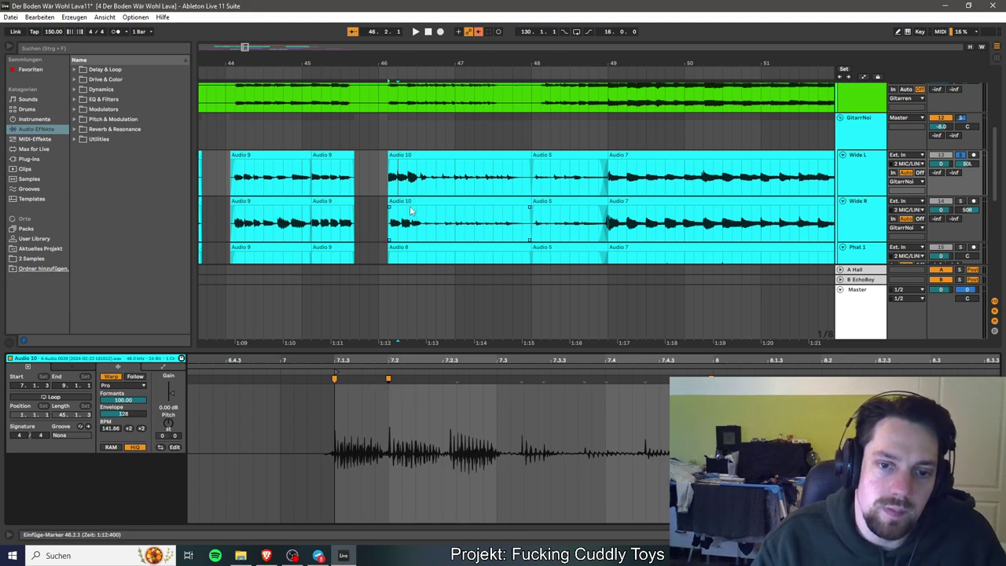
pyautogui.press('space')
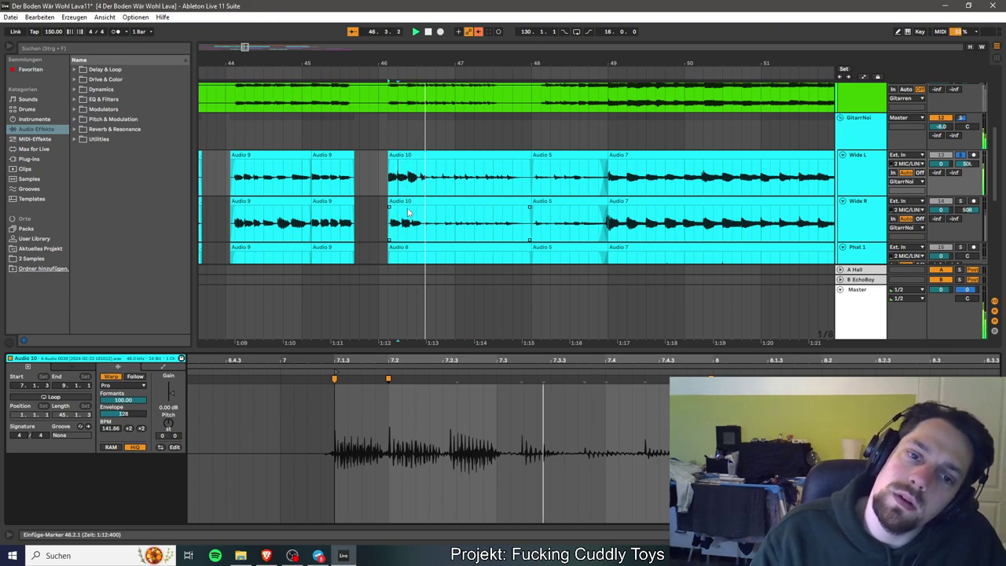
pyautogui.press('space')
pyautogui.press('space')
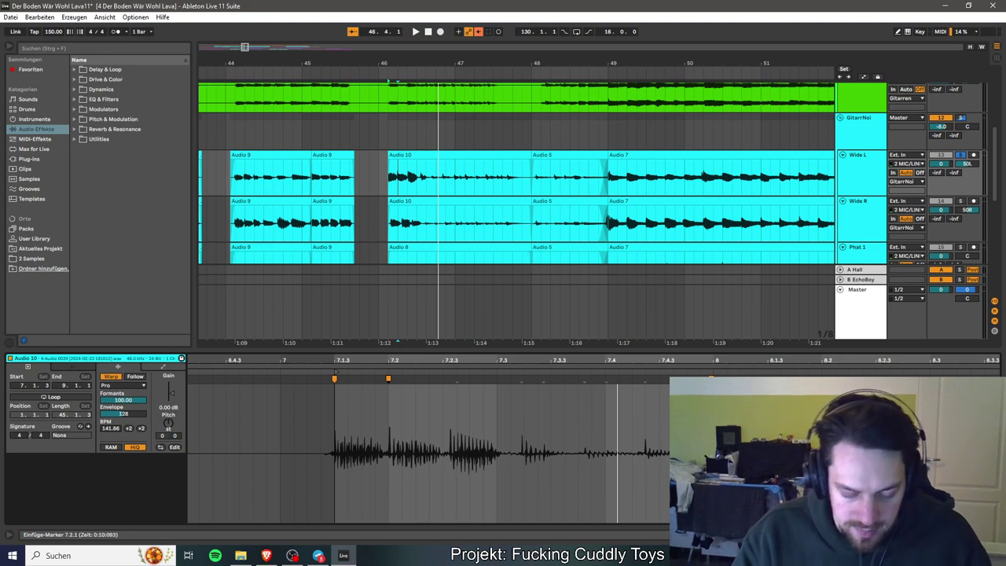
pyautogui.press('Delete')
pyautogui.press('Delete')
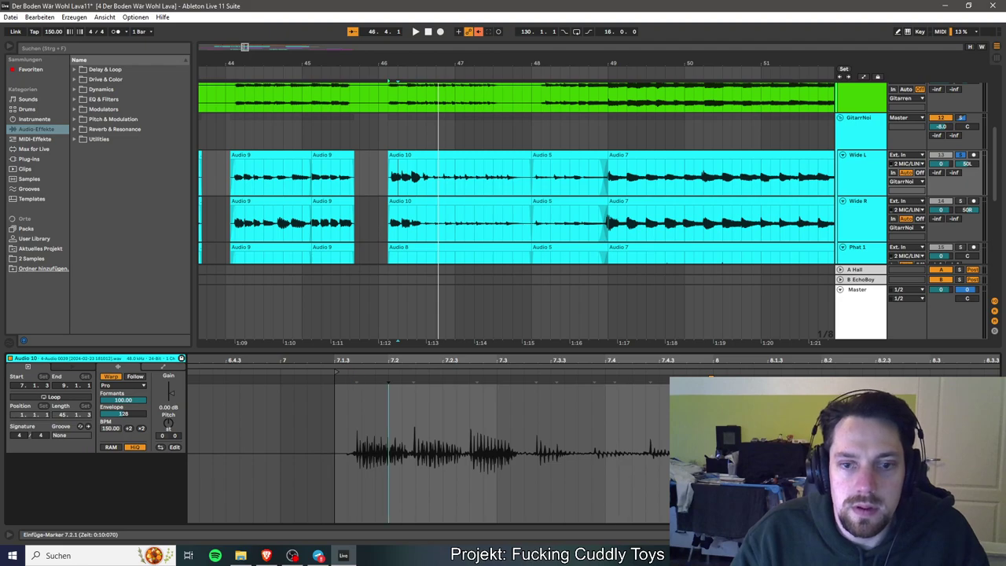
# Warp the first four hits of the Wide L Audio 10 clip to 7.1.3, 7.2, 7.2.3 and 7.3, auditioning the result along the way.
pyautogui.click(356, 380)
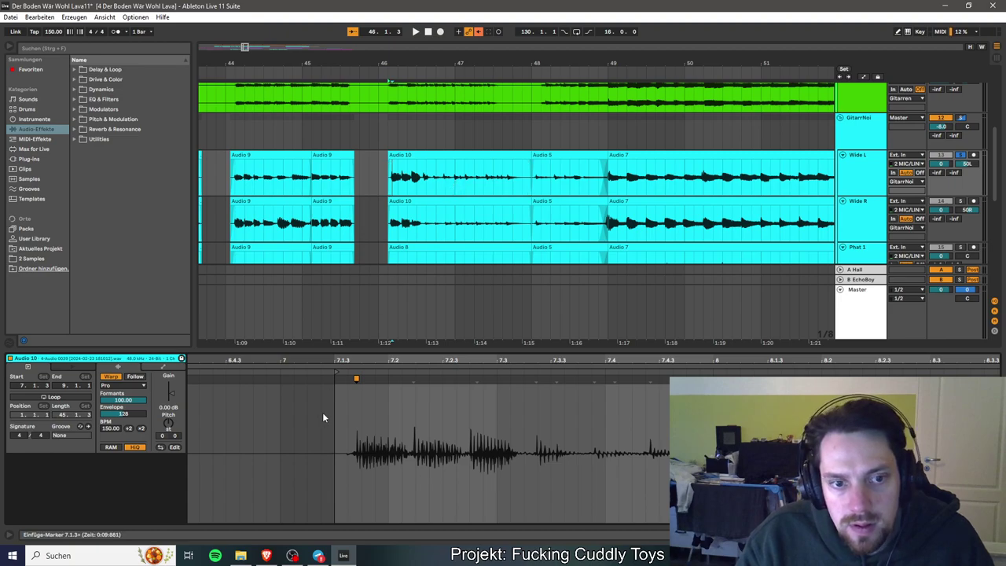
pyautogui.moveTo(355, 378); pyautogui.dragTo(335, 378)
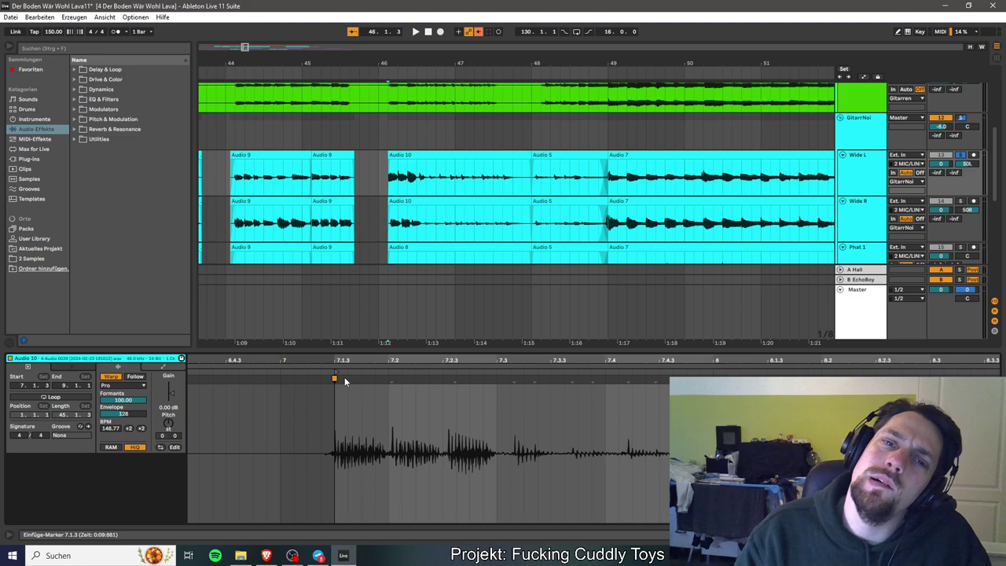
pyautogui.doubleClick(392, 379)
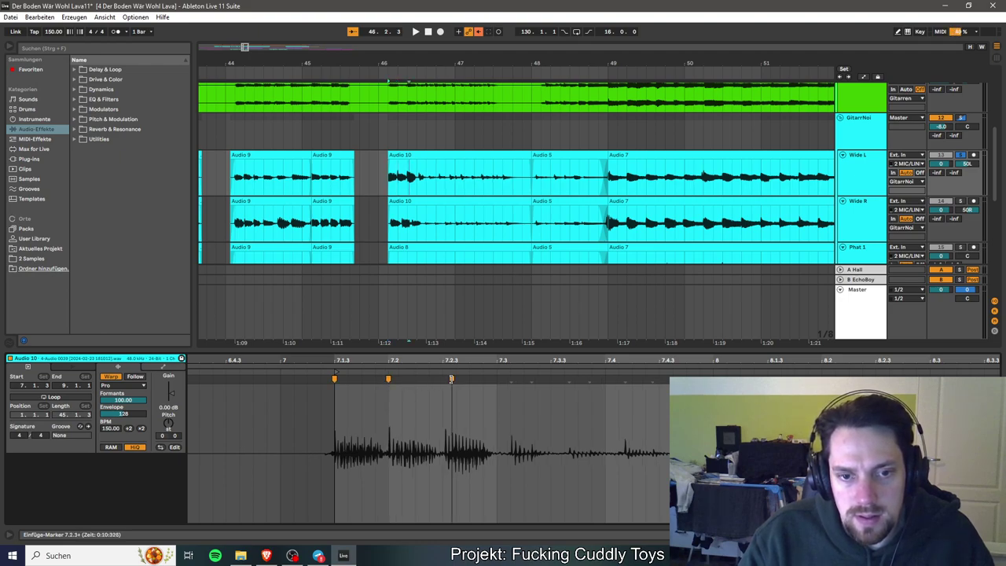
pyautogui.moveTo(452, 380); pyautogui.dragTo(444, 380)
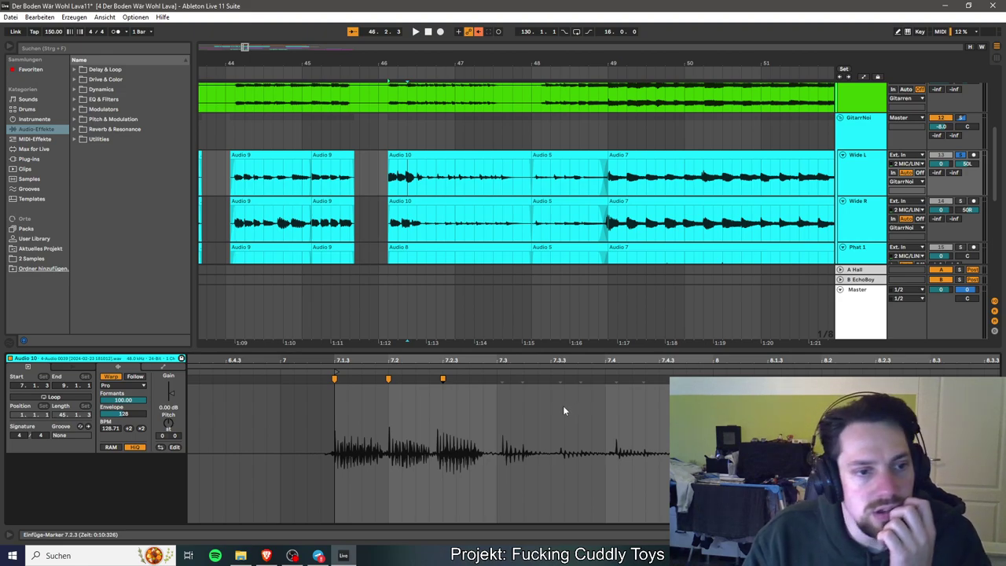
pyautogui.press('space')
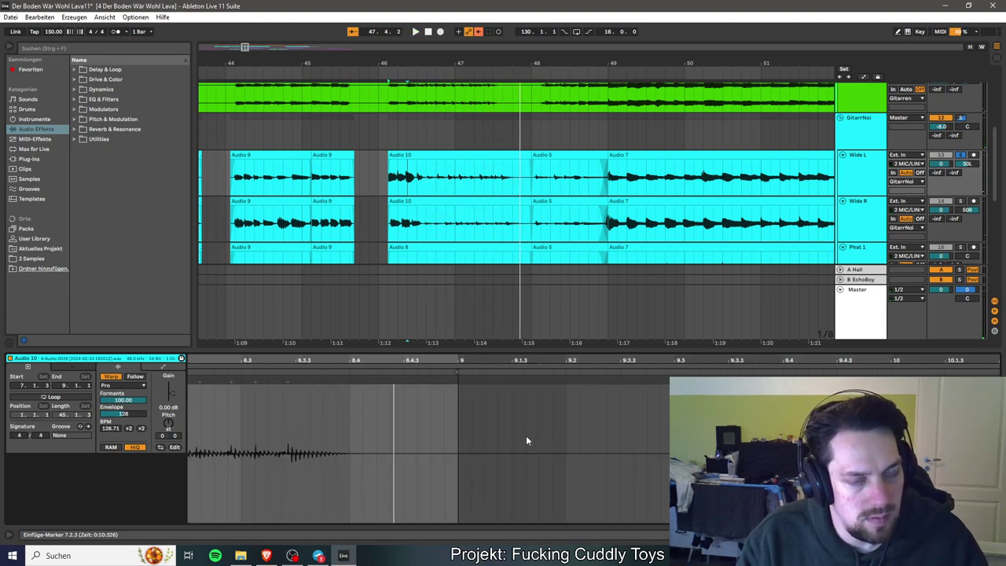
pyautogui.scroll(5, 526, 436)
pyautogui.scroll(4, 495, 441)
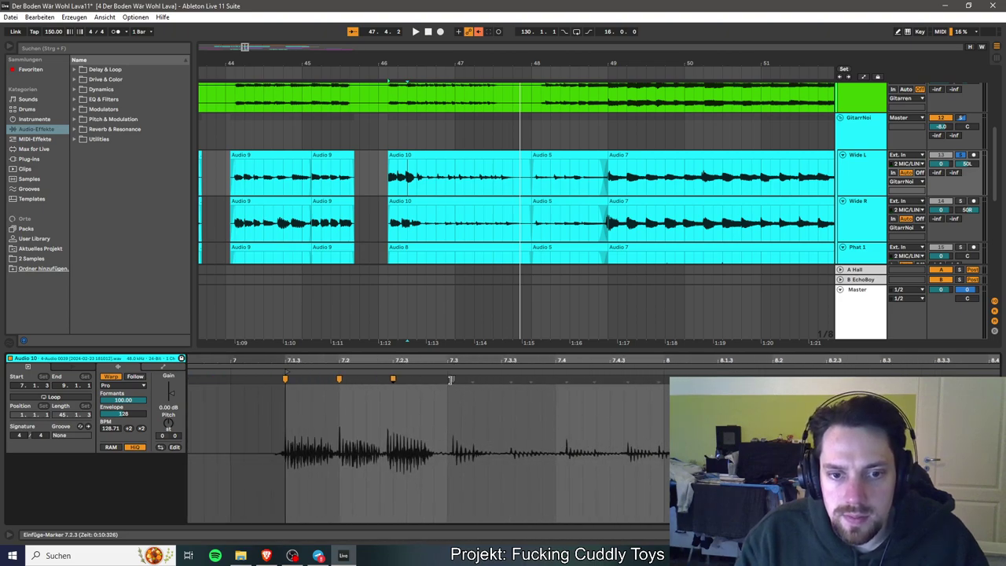
pyautogui.doubleClick(448, 380)
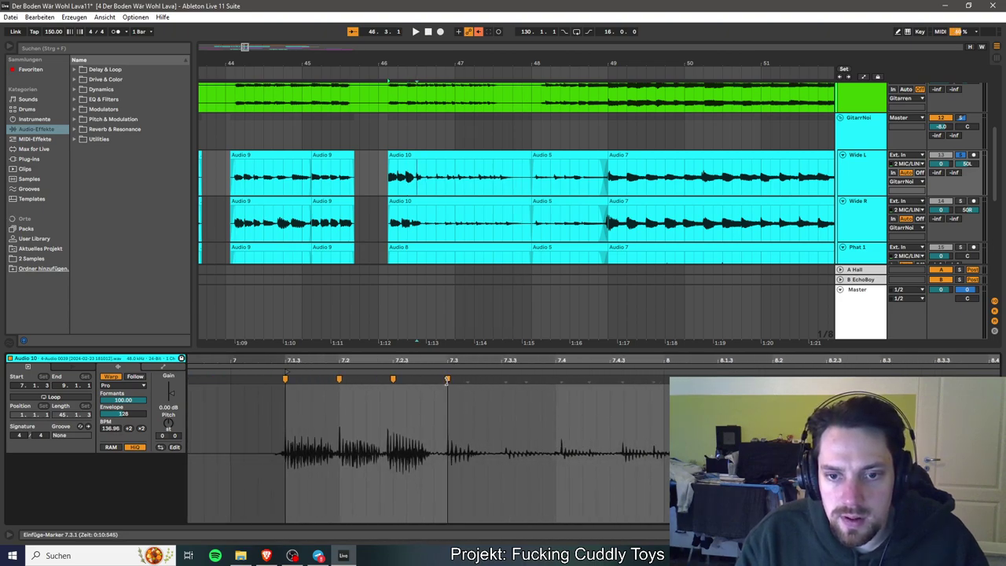
# Try adding warp markers at 7.3.3, 7.4 and 7.4.2 in the Wide L Audio 10 clip and remove them again.
pyautogui.doubleClick(502, 380)
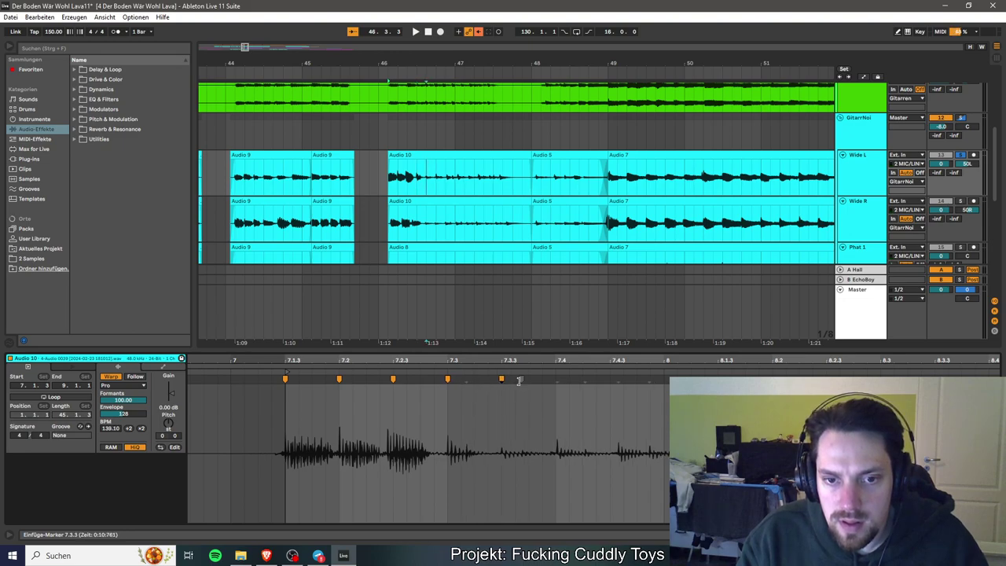
pyautogui.doubleClick(556, 380)
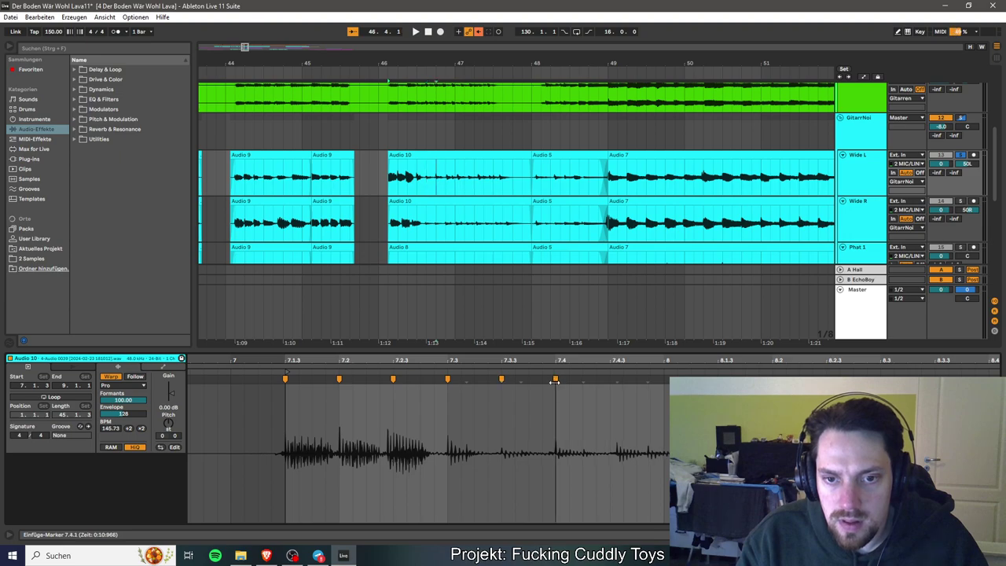
pyautogui.click(582, 381)
pyautogui.doubleClick(582, 380)
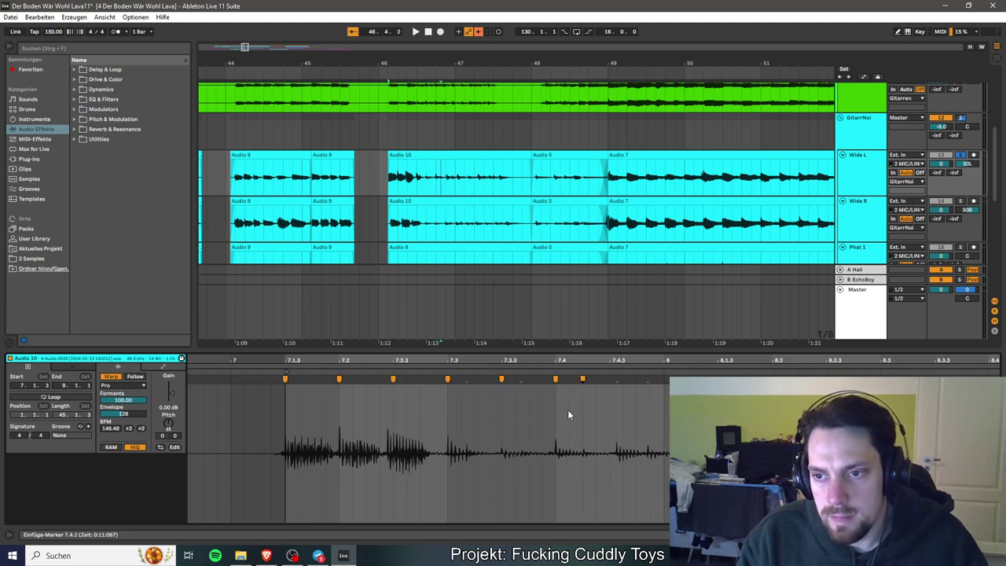
pyautogui.doubleClick(582, 379)
pyautogui.hotkey('ctrl', 'z')
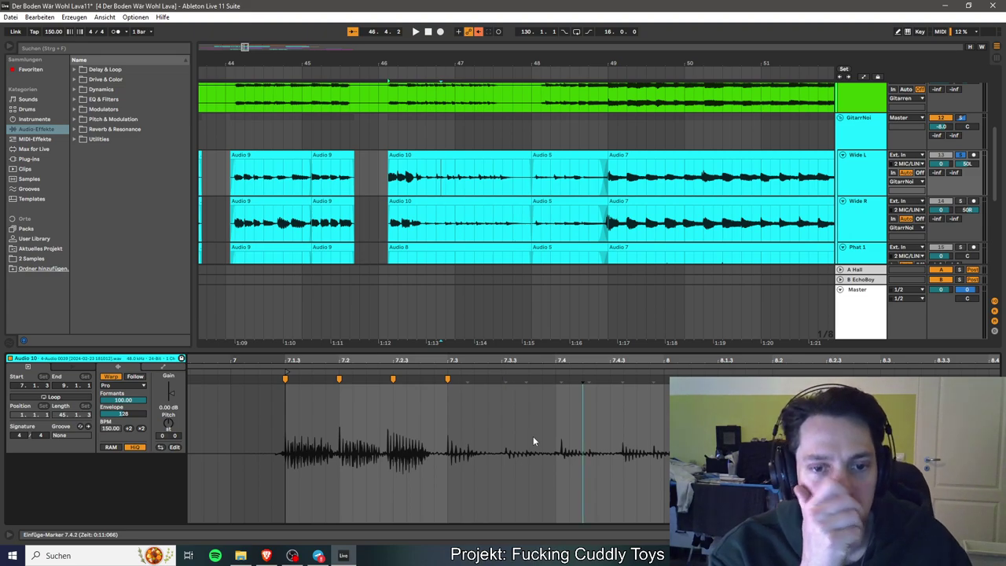
pyautogui.hotkey('ctrl', 'z')
# Play the warped Wide L clip from 46.4.2 and examine its alignment with the guitar tracks between bars 46 and 48.
pyautogui.press('space')
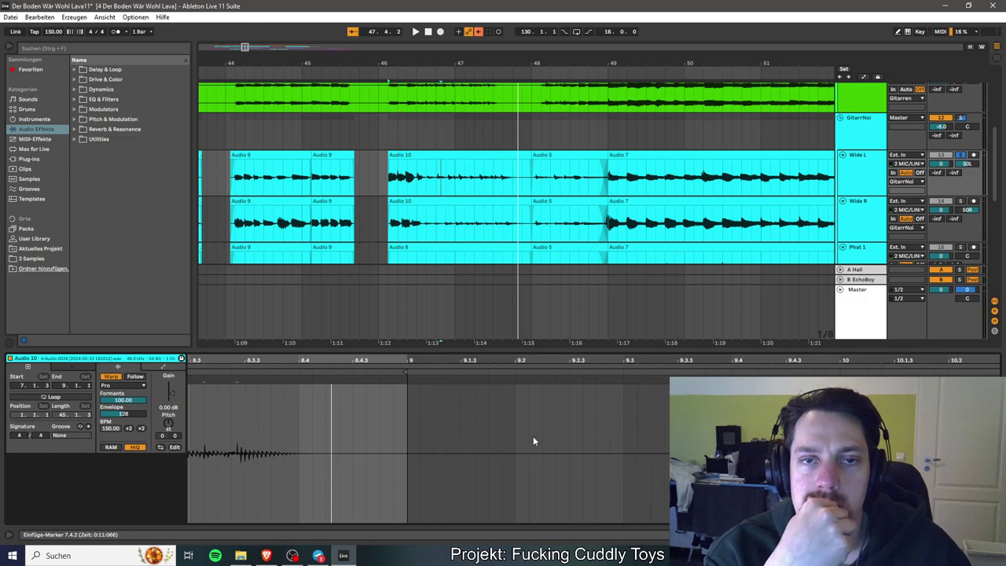
pyautogui.moveTo(246, 48)
pyautogui.mouseDown()
pyautogui.moveTo(250, 71)
pyautogui.moveTo(246, 47)
pyautogui.mouseUp()
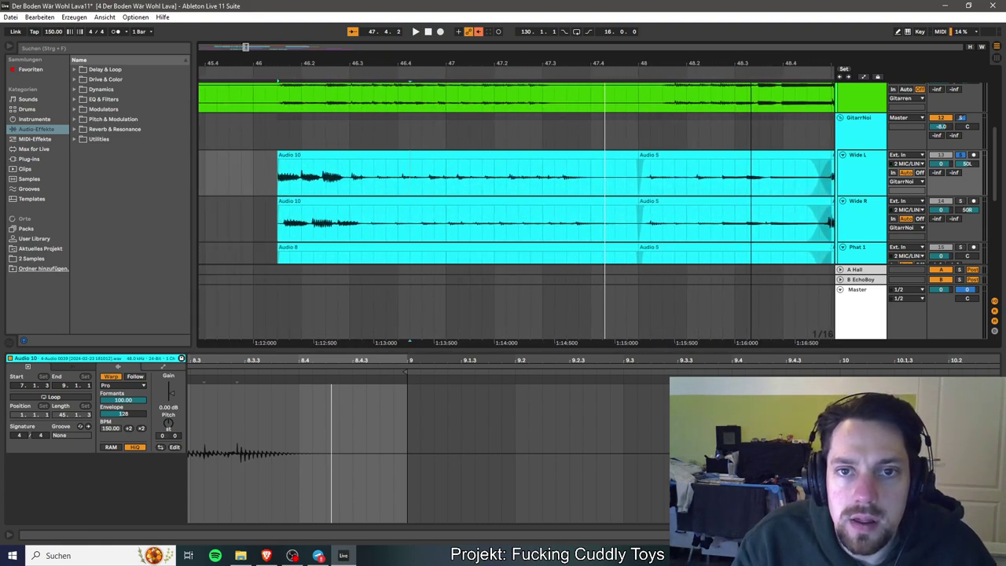
pyautogui.scroll(3, 530, 133)
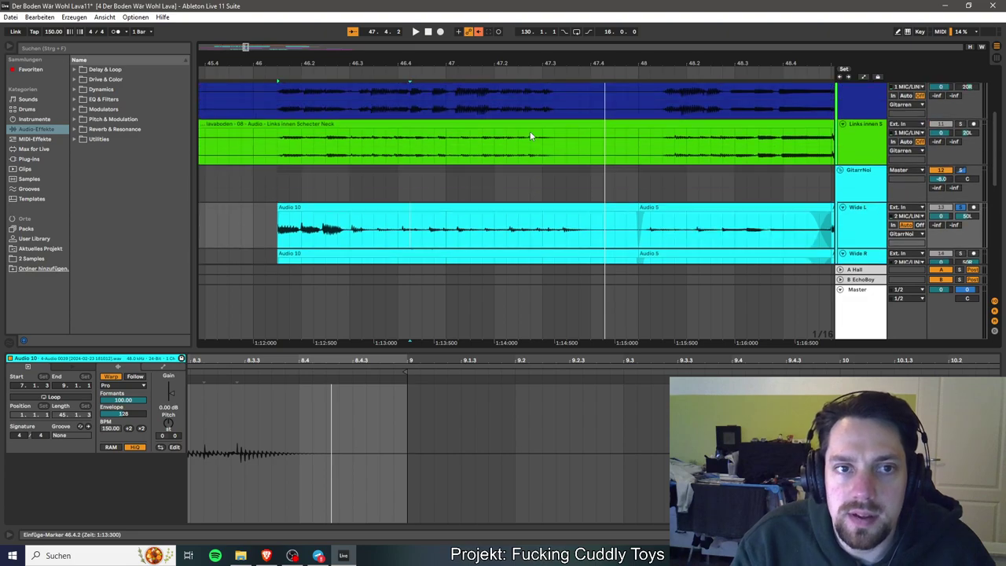
# Split the green Links innen clip at 46.1.3 and 48.1.1 and turn on warping for the section between the cuts.
pyautogui.click(276, 156)
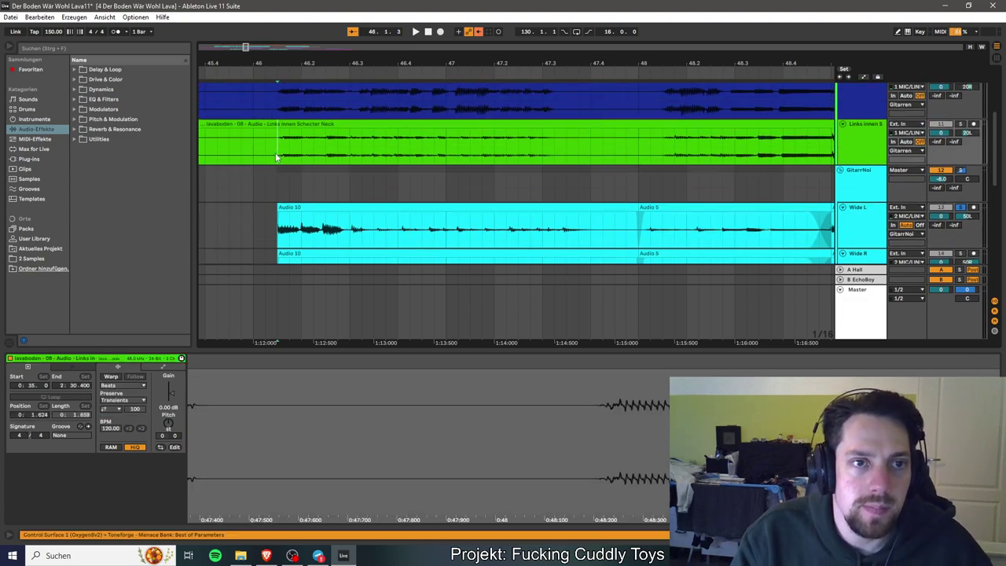
pyautogui.hotkey('ctrl', 'e')
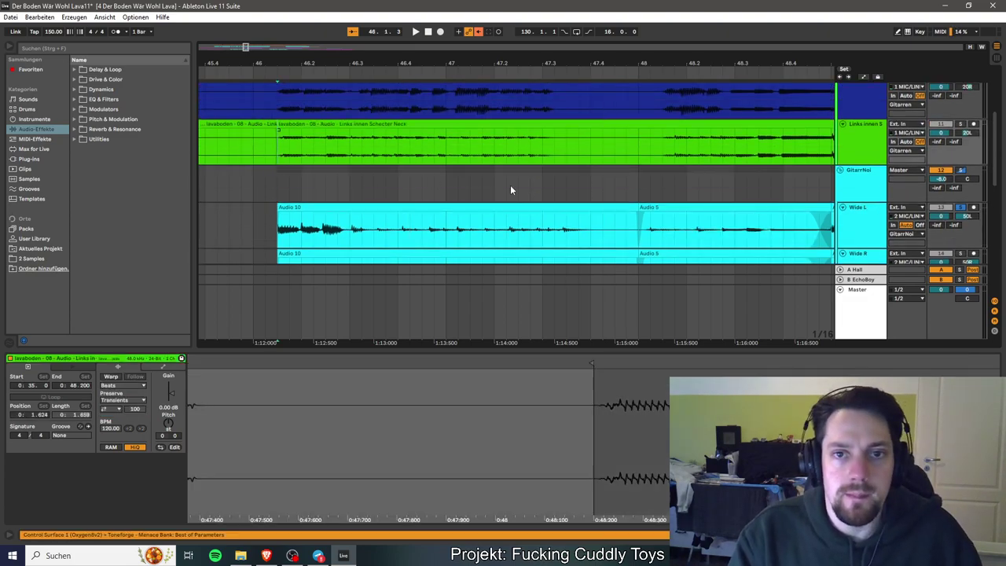
pyautogui.click(638, 146)
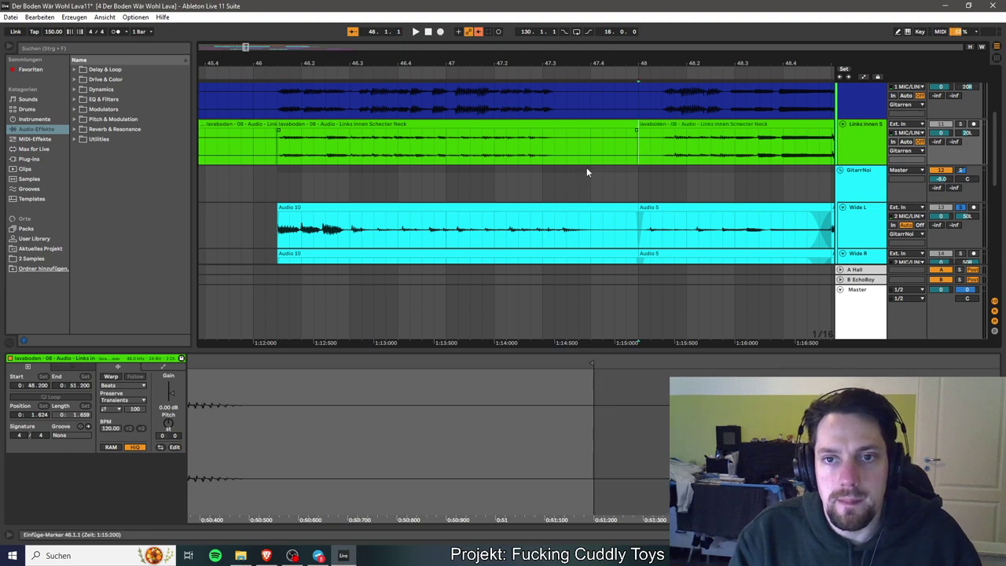
pyautogui.hotkey('ctrl', 'e')
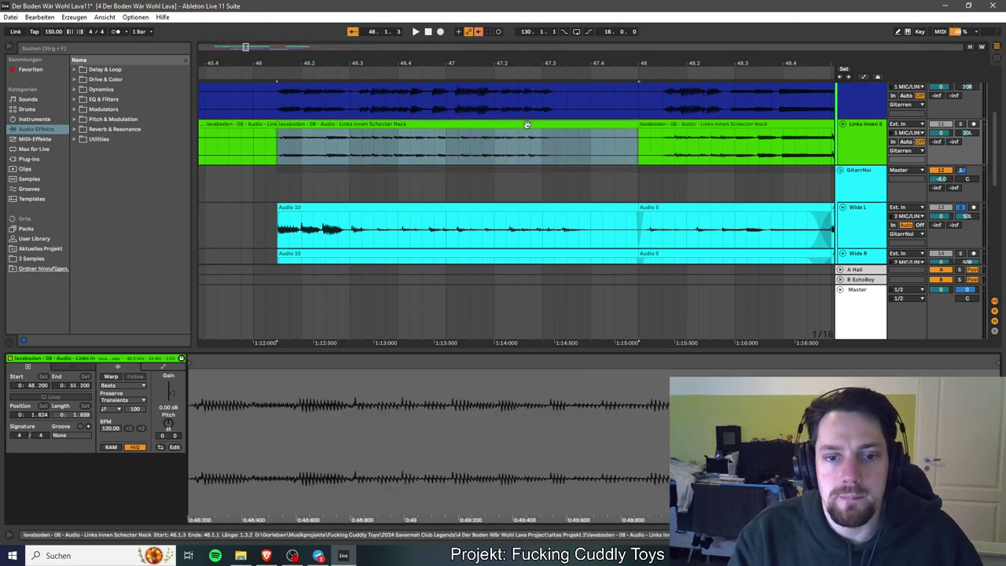
pyautogui.click(115, 377)
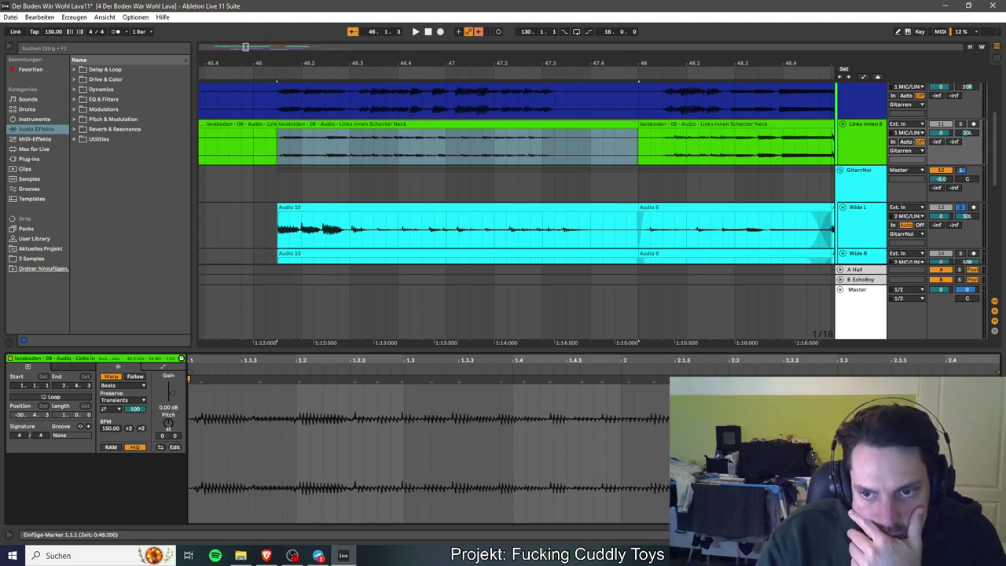
# Solo the Links innen track and play its split section between bars 46 and 48 to hear the timing.
pyautogui.moveTo(277, 145); pyautogui.dragTo(536, 145)
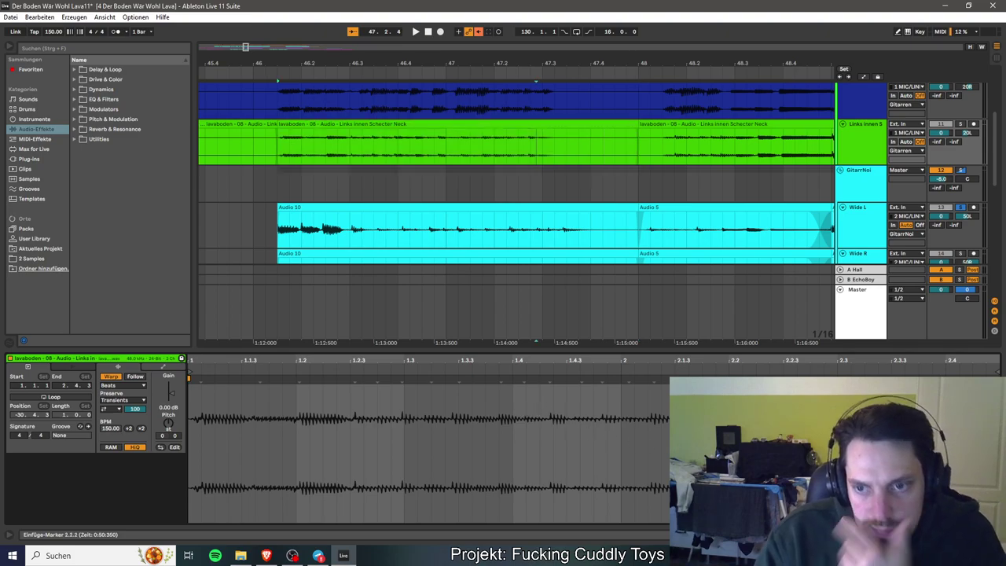
pyautogui.click(959, 124)
pyautogui.press('space')
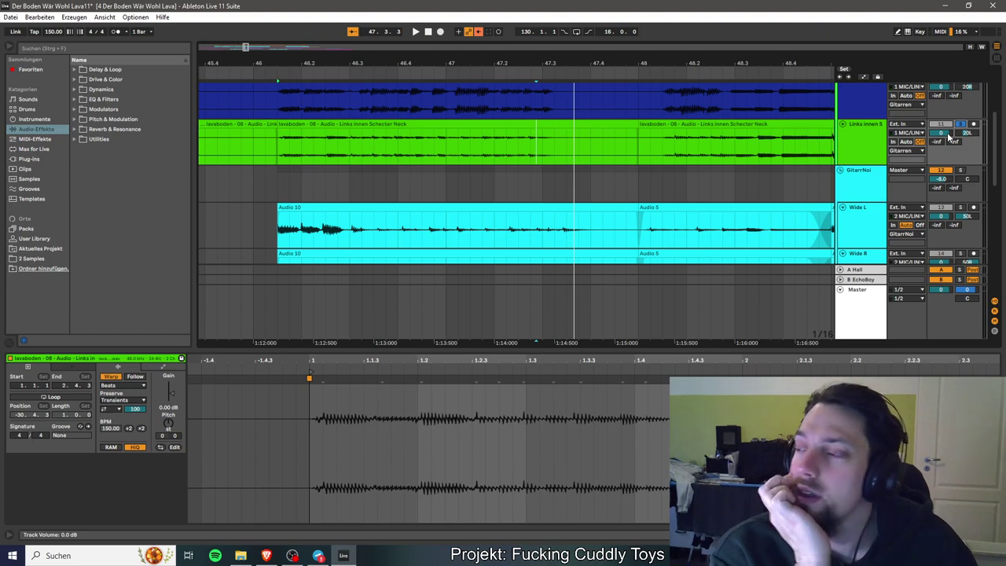
pyautogui.press('space')
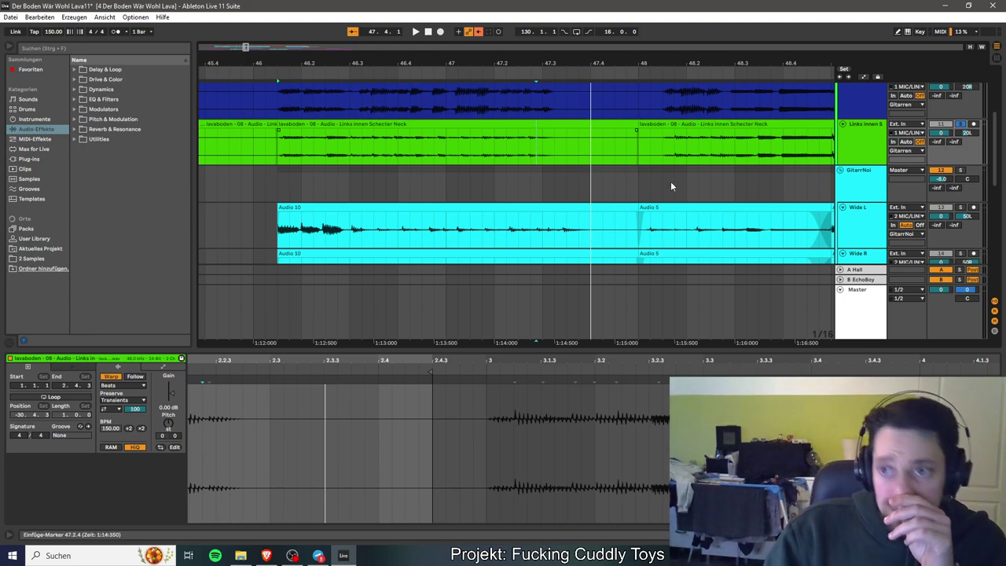
# Turn on the metronome and play the Wide L Audio 10 clip from 46.1.3 against it.
pyautogui.click(435, 208)
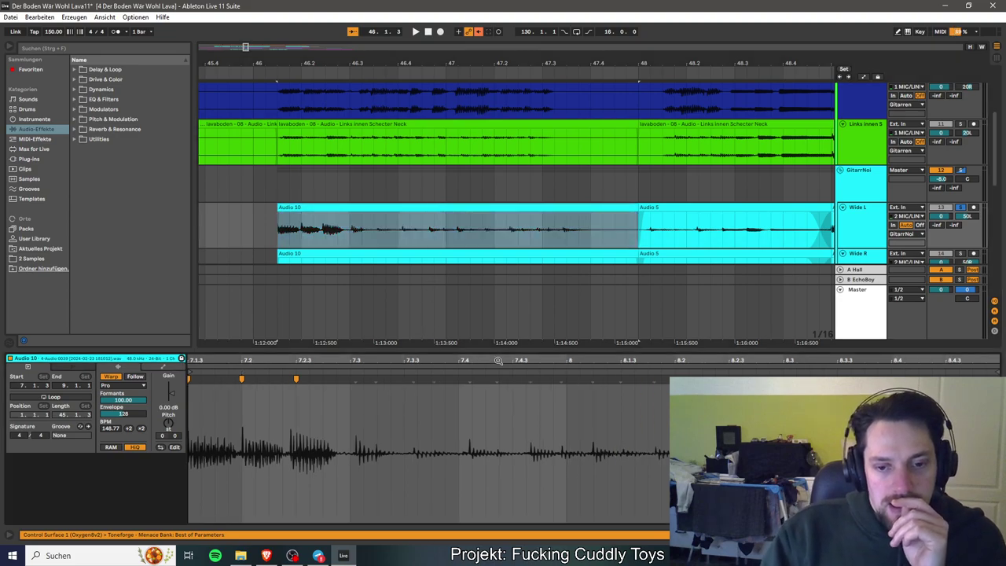
pyautogui.hscroll(-4, 559, 413)
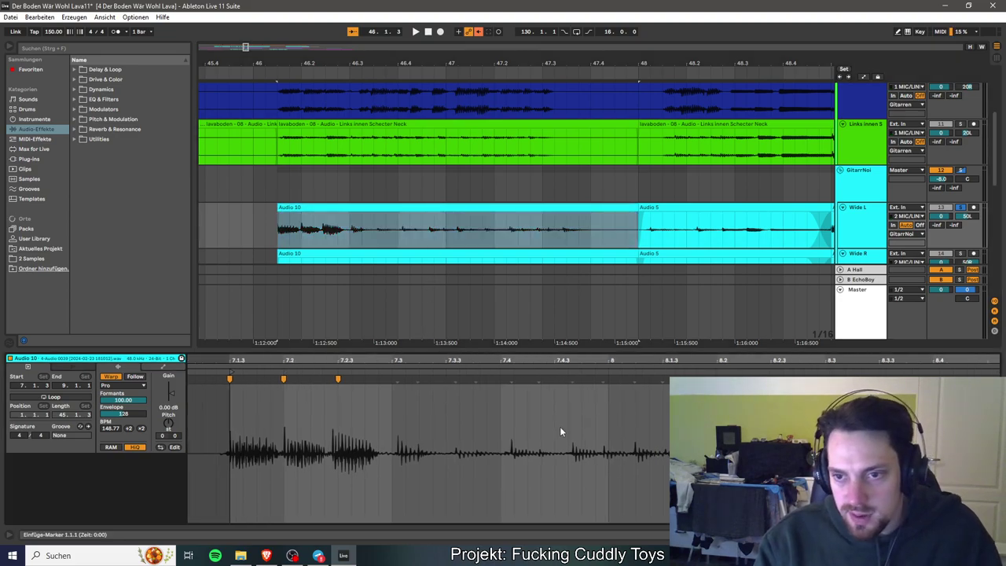
pyautogui.hscroll(2, 558, 437)
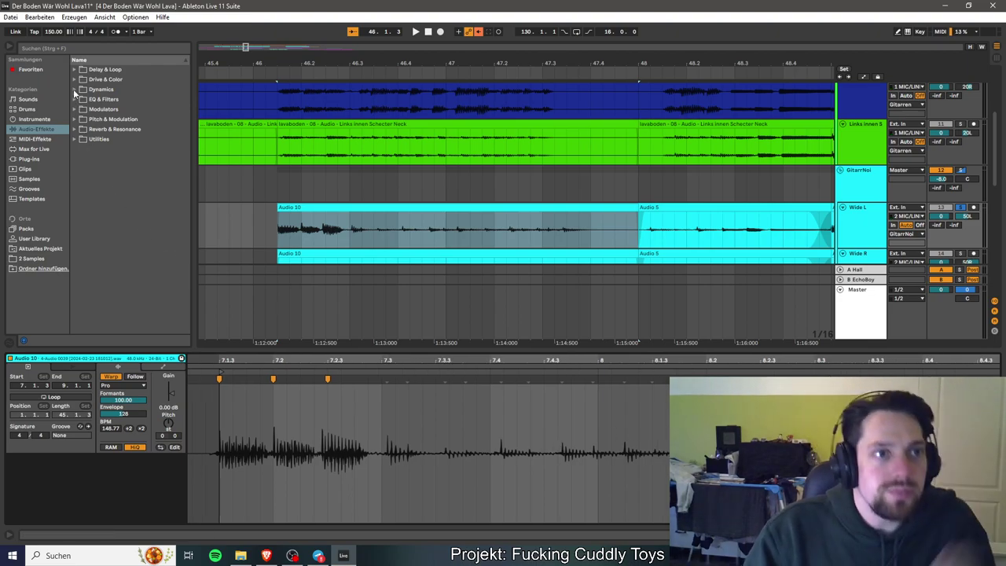
pyautogui.click(116, 33)
pyautogui.click(279, 234)
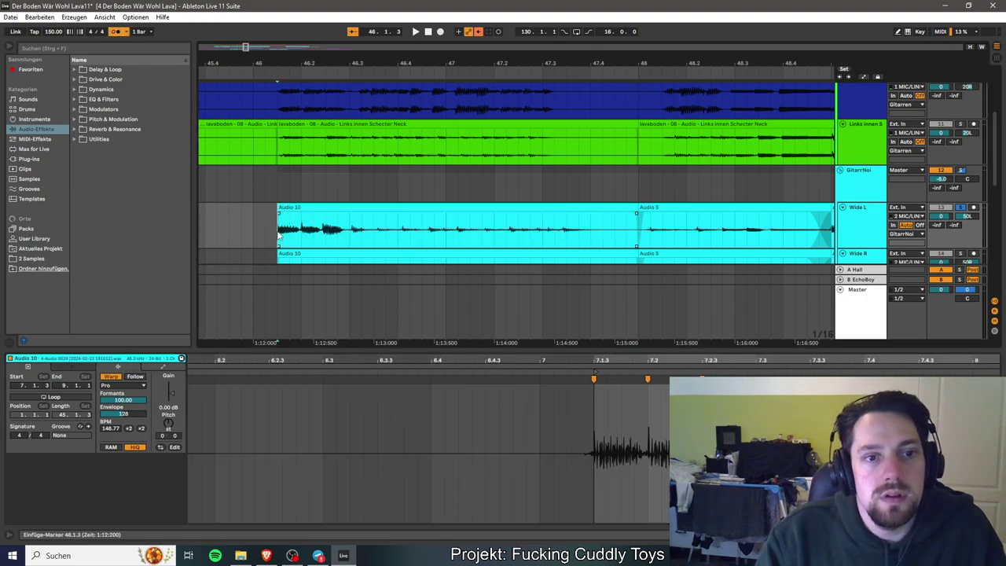
pyautogui.press('space')
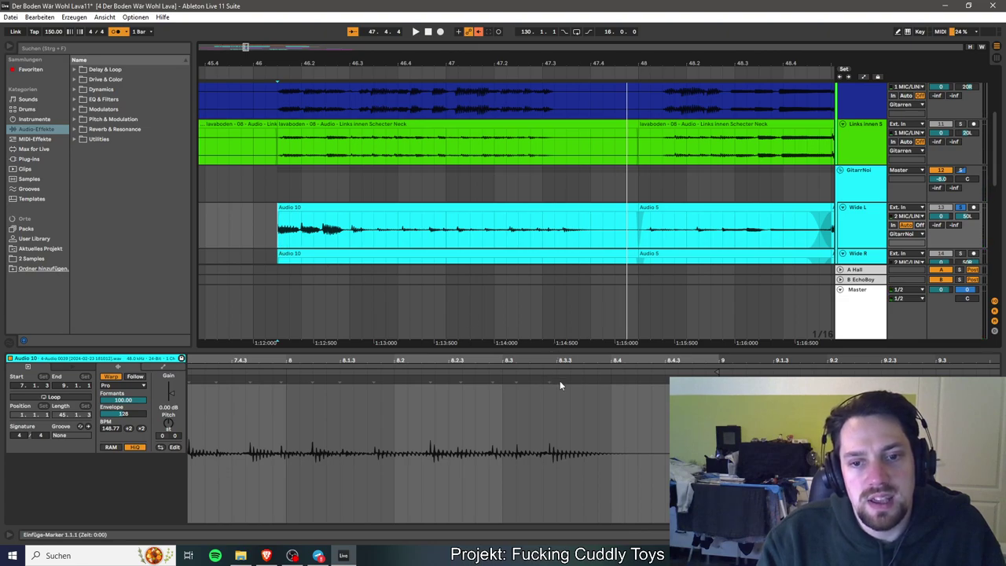
pyautogui.press('space')
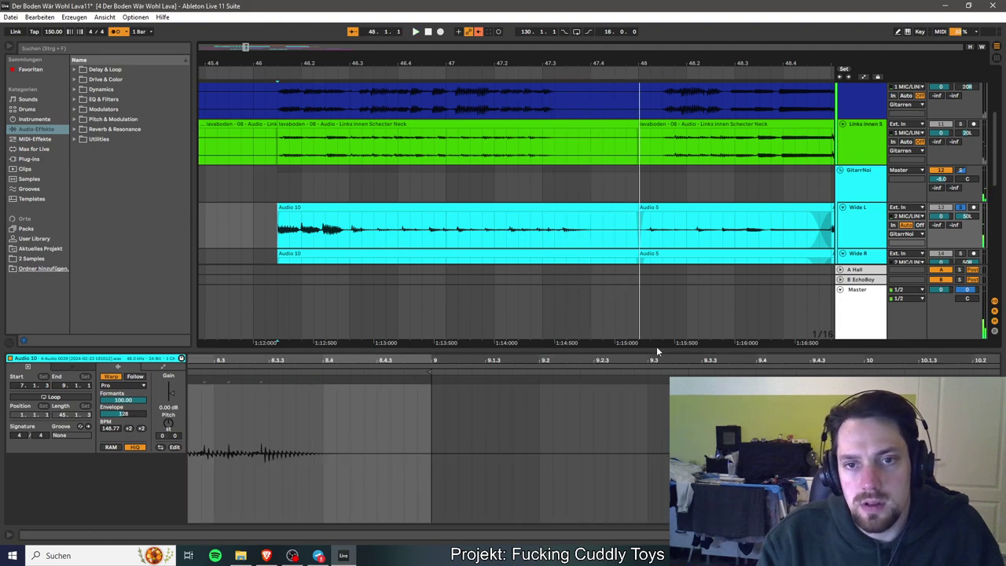
pyautogui.press('space')
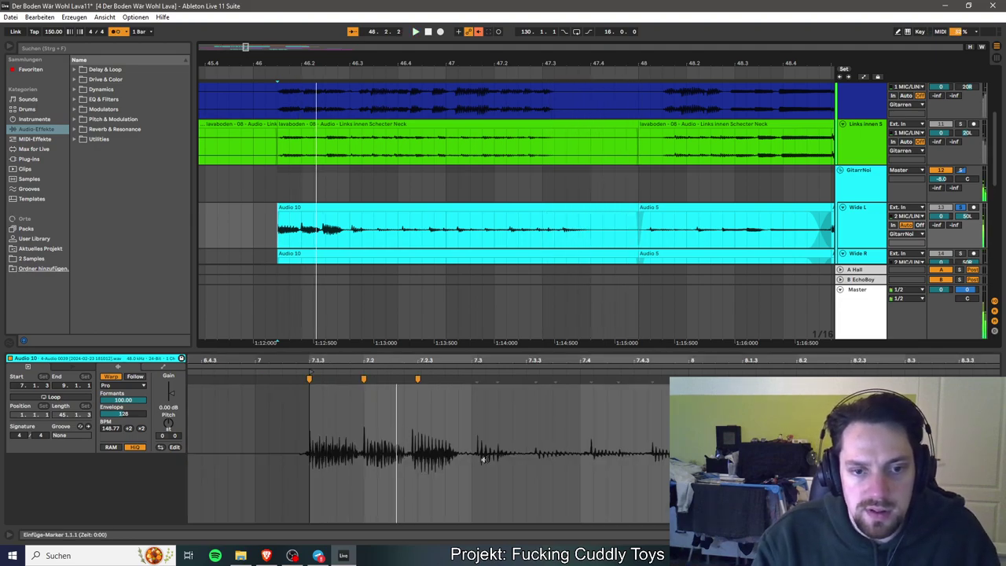
# Replay the Wide L Audio 10 clip against the metronome and examine the timing of its hits between bars 46 and 48.
pyautogui.scroll(-5, 545, 458)
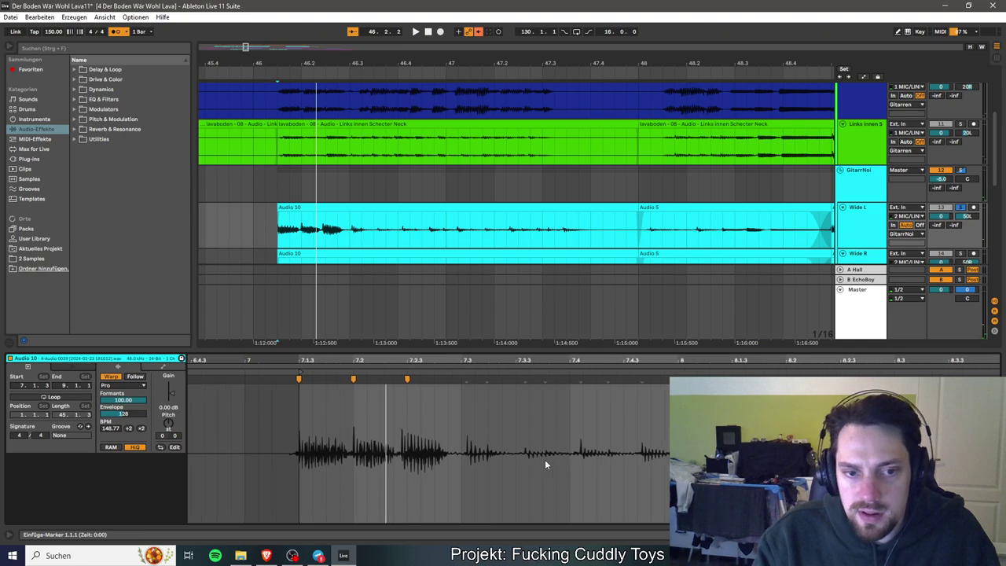
pyautogui.scroll(-3, 544, 460)
pyautogui.scroll(3, 544, 460)
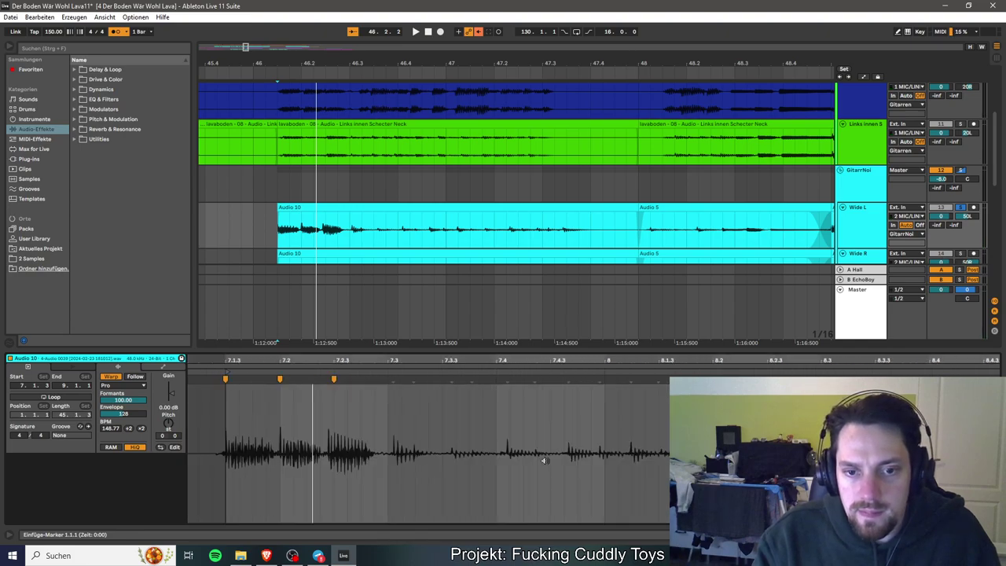
pyautogui.scroll(-3, 544, 460)
pyautogui.press('space')
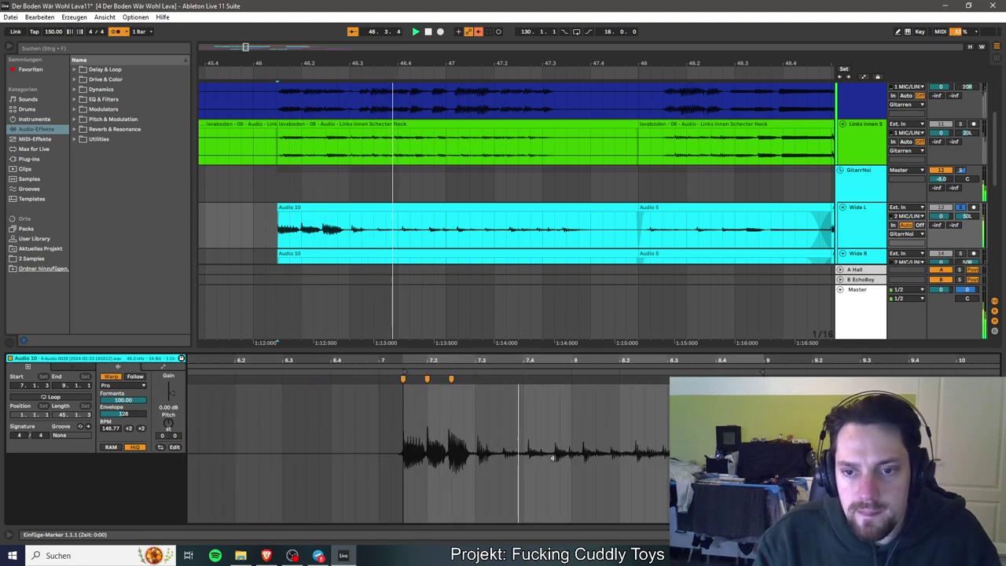
pyautogui.press('space')
pyautogui.press('space')
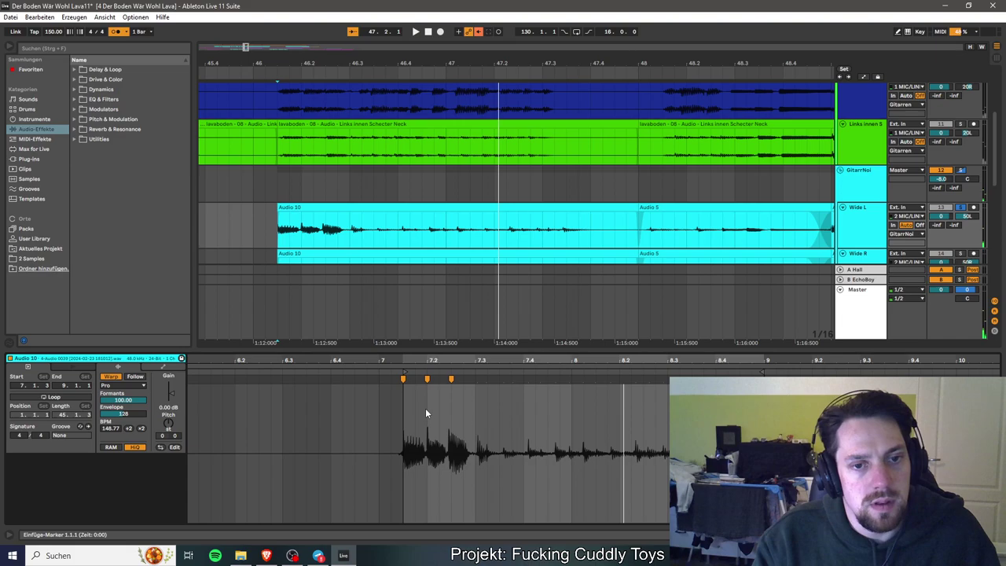
pyautogui.click(255, 227)
pyautogui.click(343, 210)
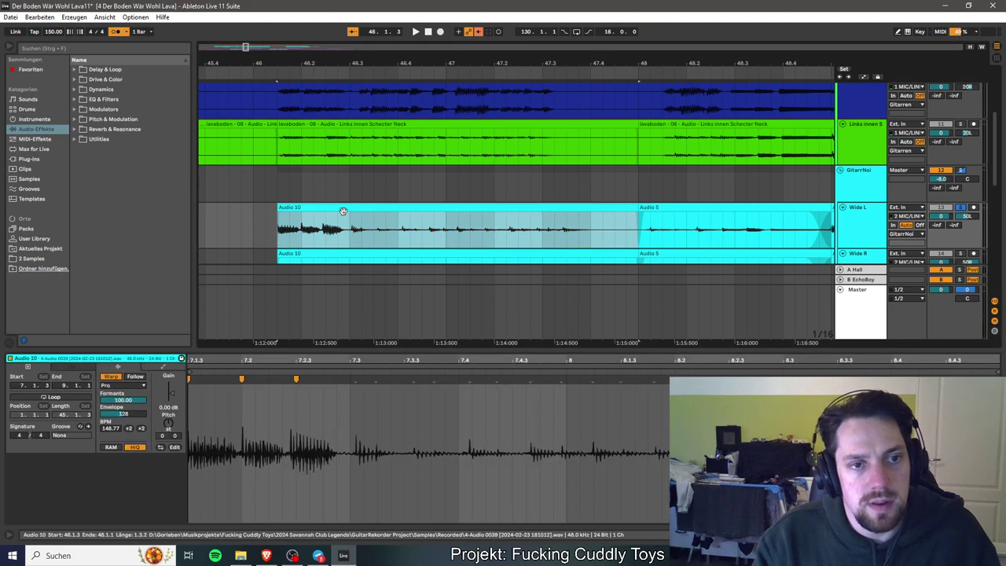
pyautogui.press('space')
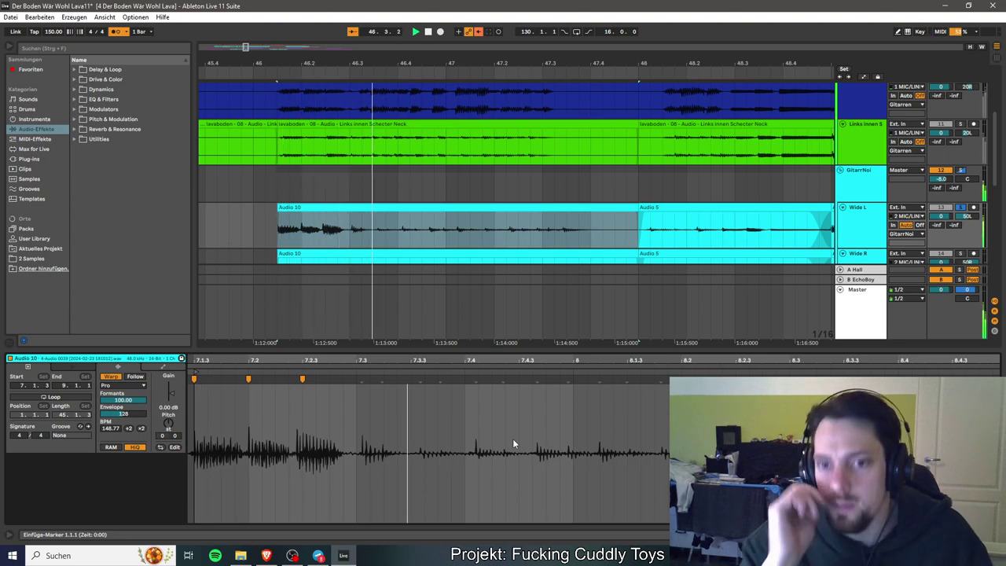
pyautogui.press('space')
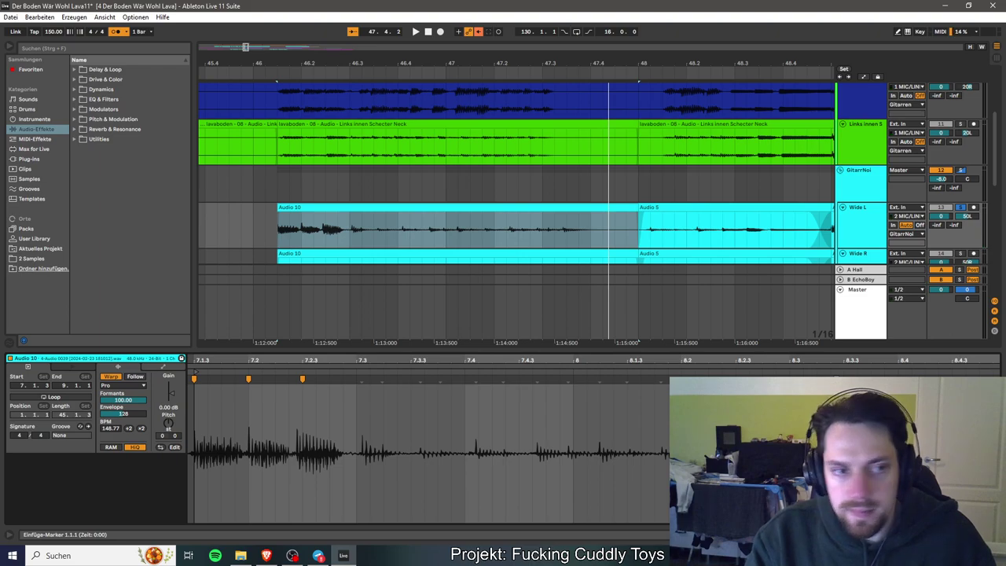
# Warp the fourth hit of the Wide L Audio 10 clip to 7.3 and the late hit to 8.3.3, then audition the result.
pyautogui.click(562, 228)
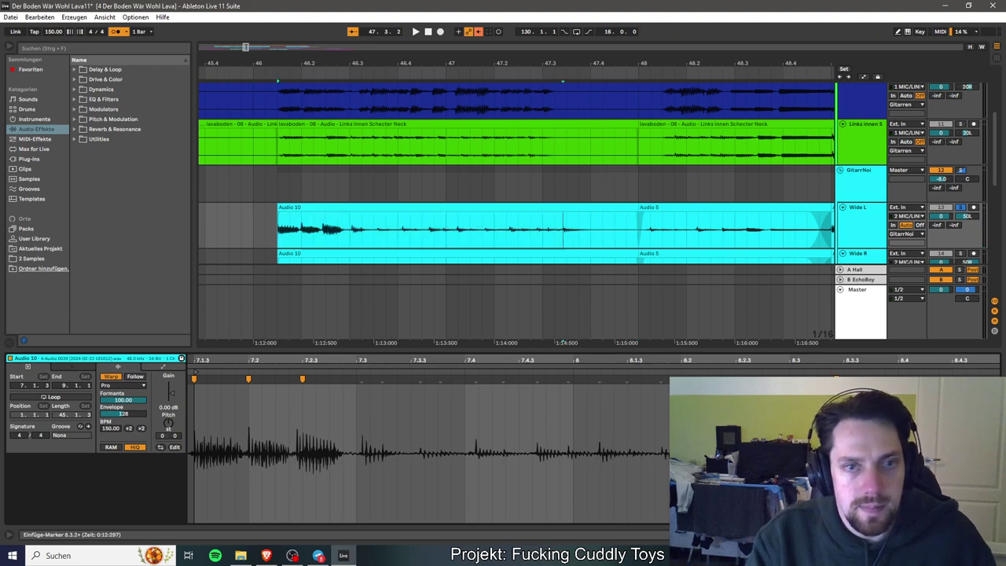
pyautogui.doubleClick(361, 401)
pyautogui.moveTo(836, 375); pyautogui.dragTo(844, 375)
pyautogui.moveTo(362, 378); pyautogui.dragTo(356, 379)
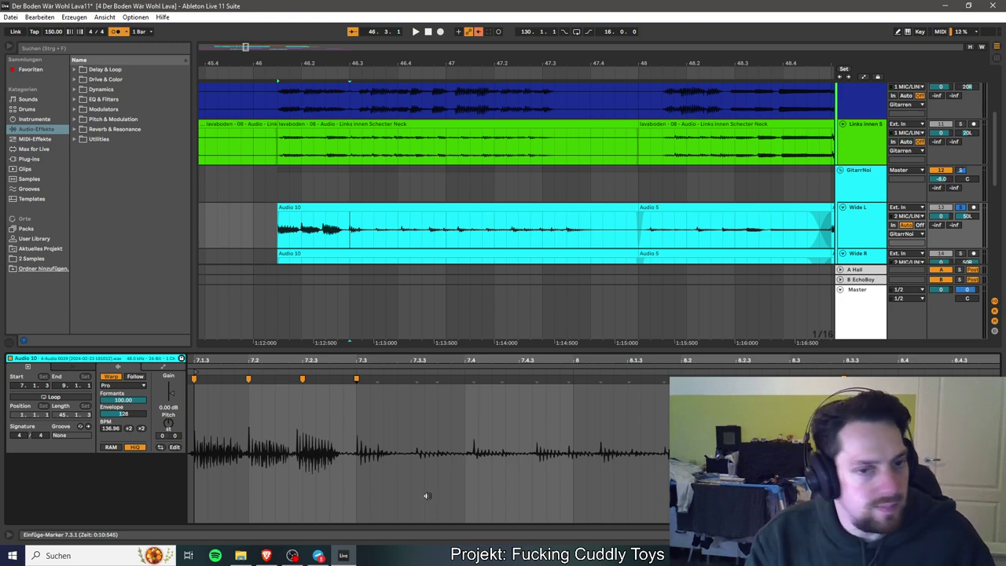
pyautogui.press('space')
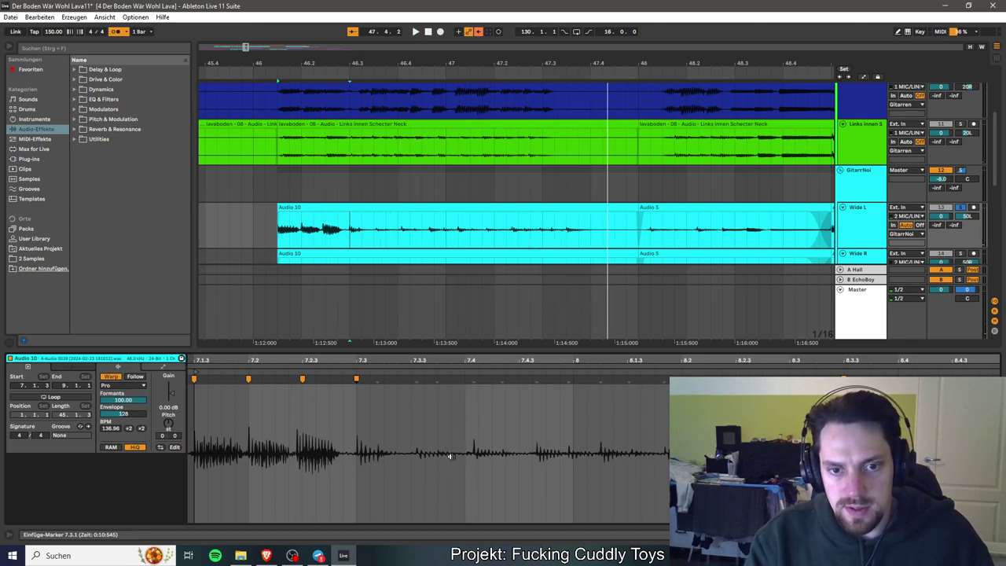
# Warp the hit just before bar 8 of the Wide L Audio 10 clip onto 8.1.1 and audition it repeatedly.
pyautogui.click(568, 403)
pyautogui.moveTo(569, 378); pyautogui.dragTo(573, 378)
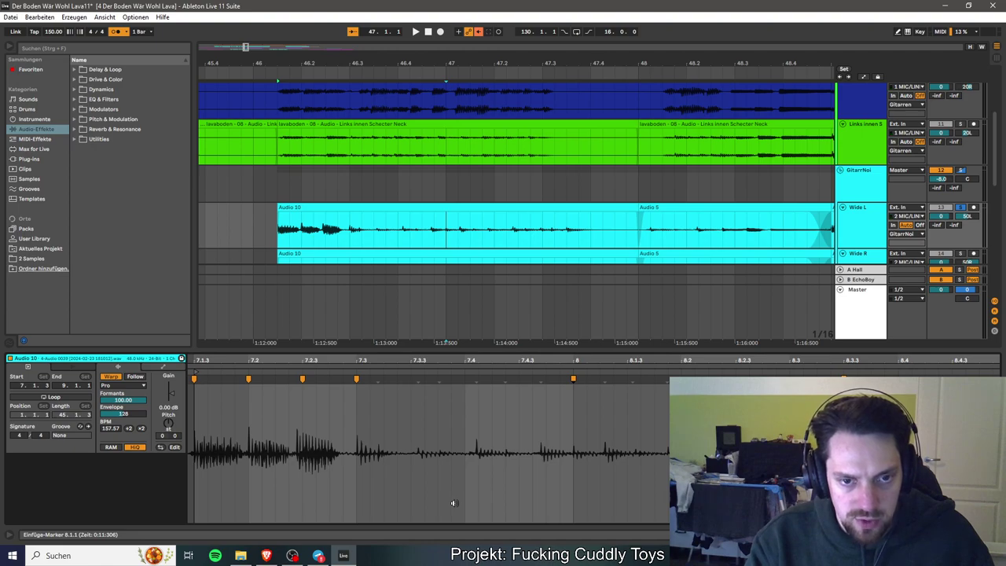
pyautogui.press('space')
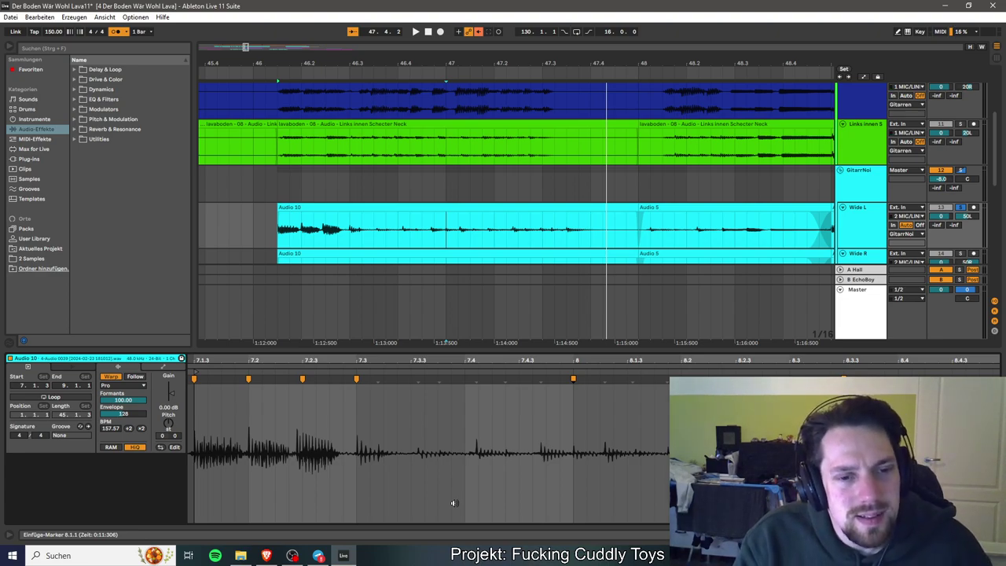
pyautogui.press('space')
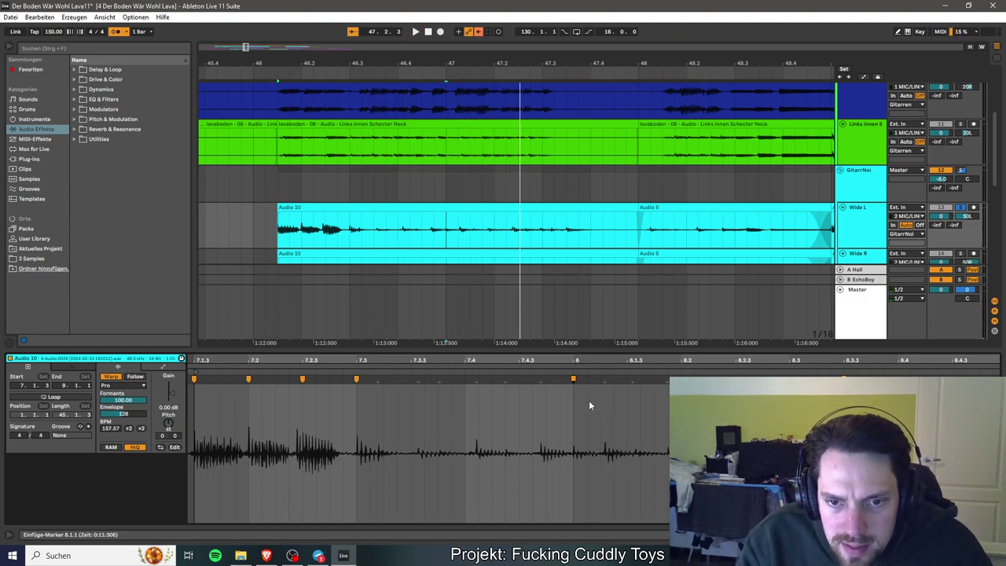
pyautogui.press('space')
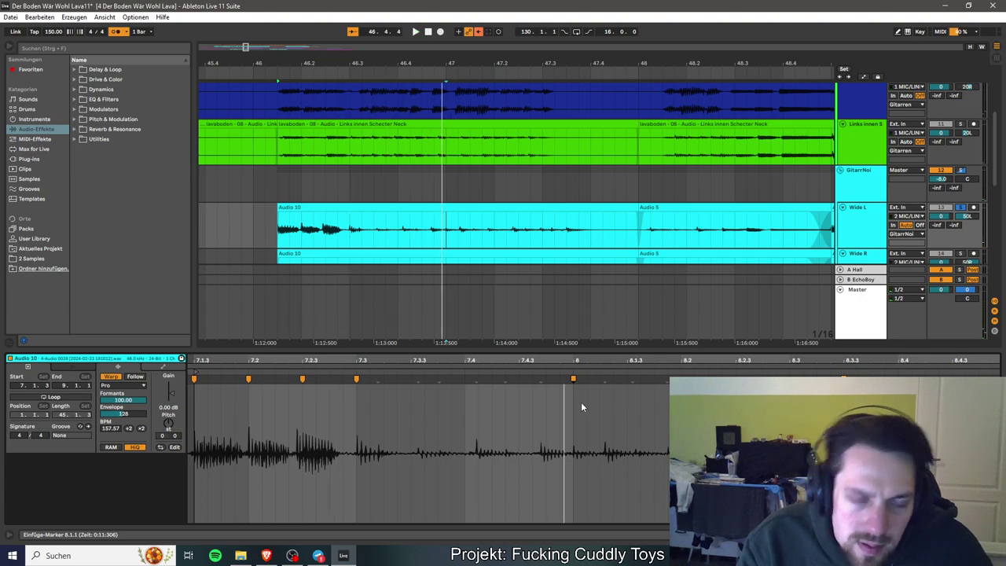
pyautogui.press('space')
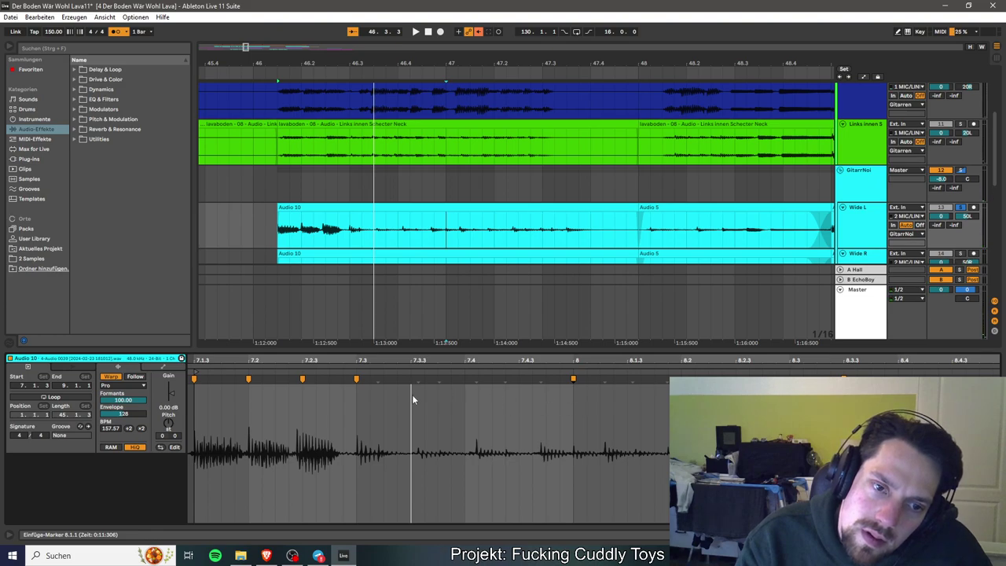
# Add a warp marker at 7.3.2 in the Wide L Audio 10 clip and start auditioning it.
pyautogui.click(377, 380)
pyautogui.doubleClick(382, 379)
pyautogui.press('space')
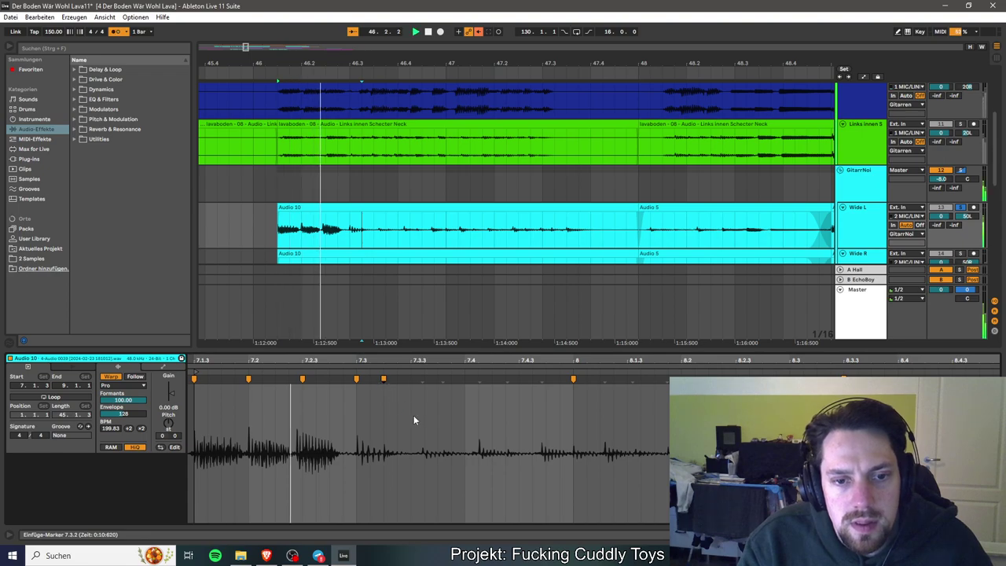
# Add warp markers just after 7.3.3 and around 7.3.4 in the Wide L clip, shift the second slightly later, and audition the passage.
pyautogui.doubleClick(424, 380)
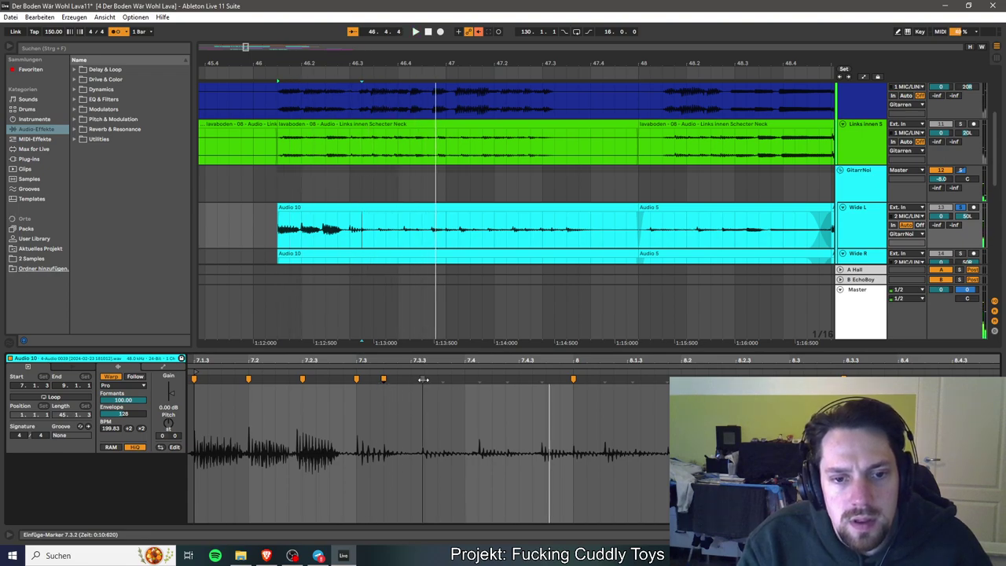
pyautogui.doubleClick(444, 380)
pyautogui.moveTo(444, 380); pyautogui.dragTo(452, 380)
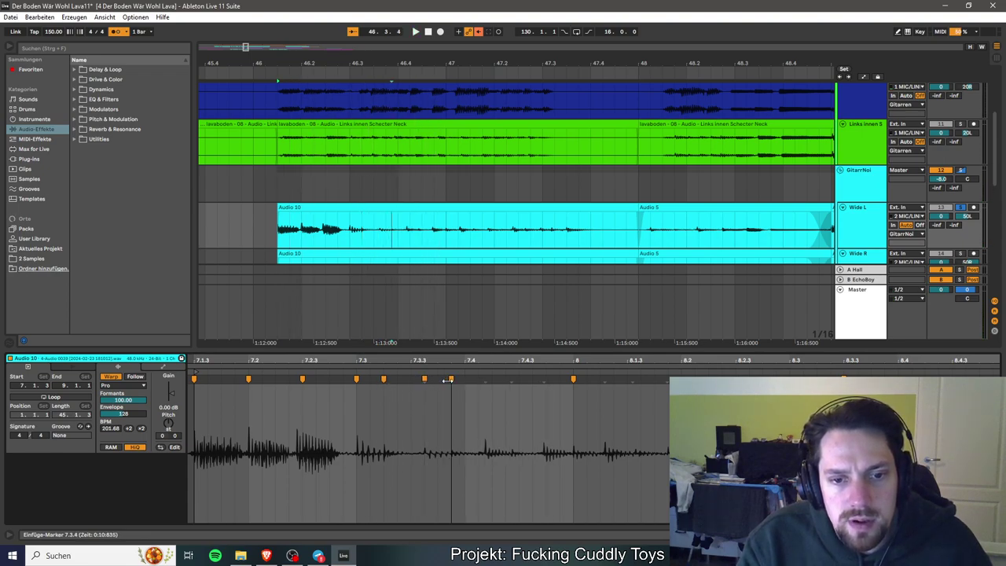
pyautogui.press('space')
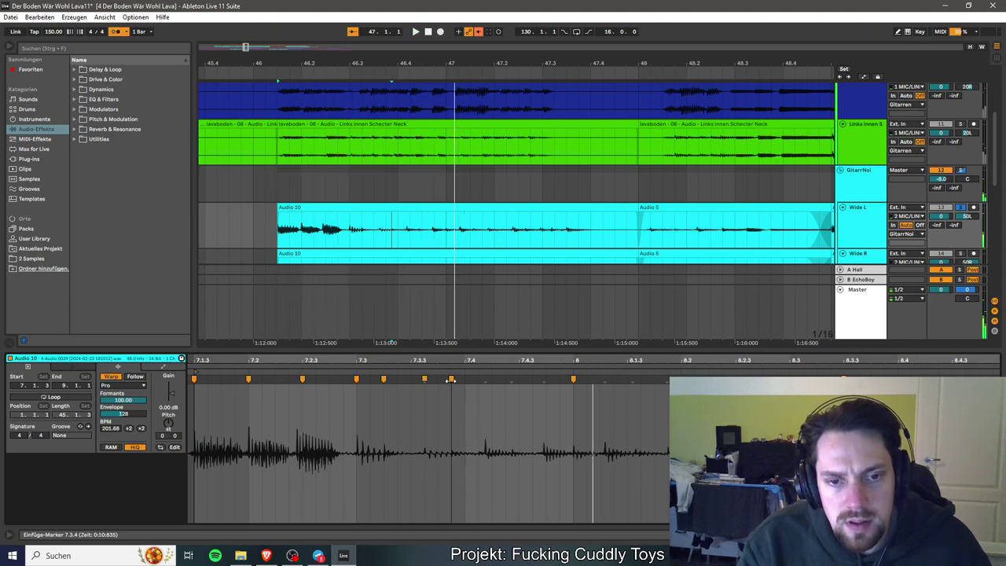
pyautogui.press('space')
pyautogui.press('space')
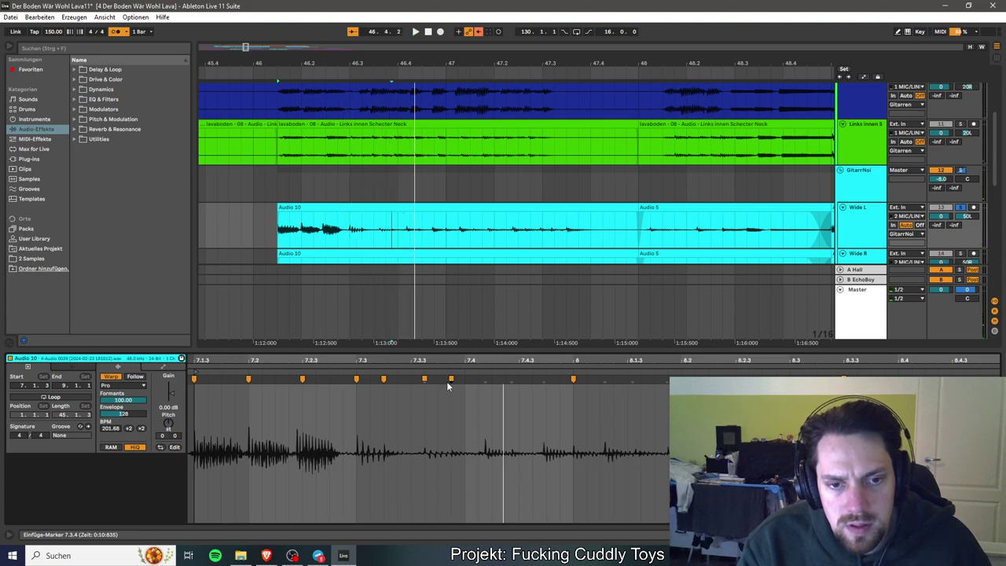
# Try the 7.3.4 warp marker of the Wide L Audio 10 clip at 7.4, delete it and the 7.3.3 marker, and audition the passage.
pyautogui.moveTo(454, 379); pyautogui.dragTo(465, 378)
pyautogui.press('space')
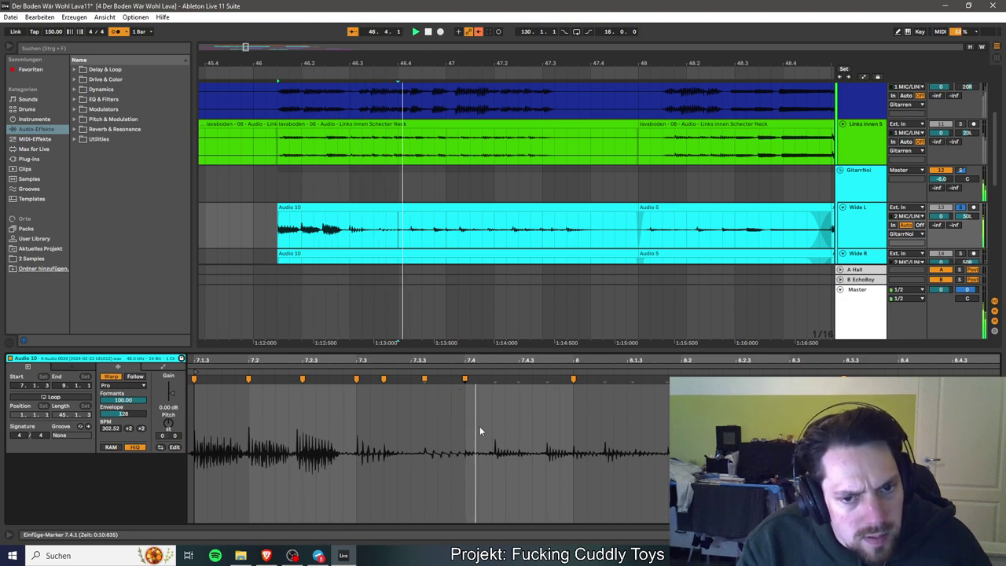
pyautogui.doubleClick(464, 380)
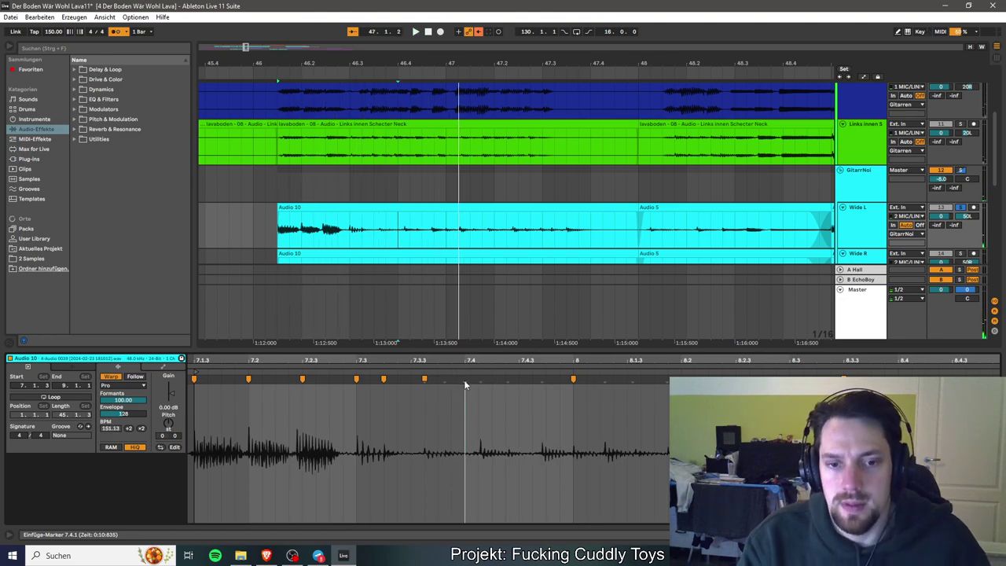
pyautogui.click(424, 380)
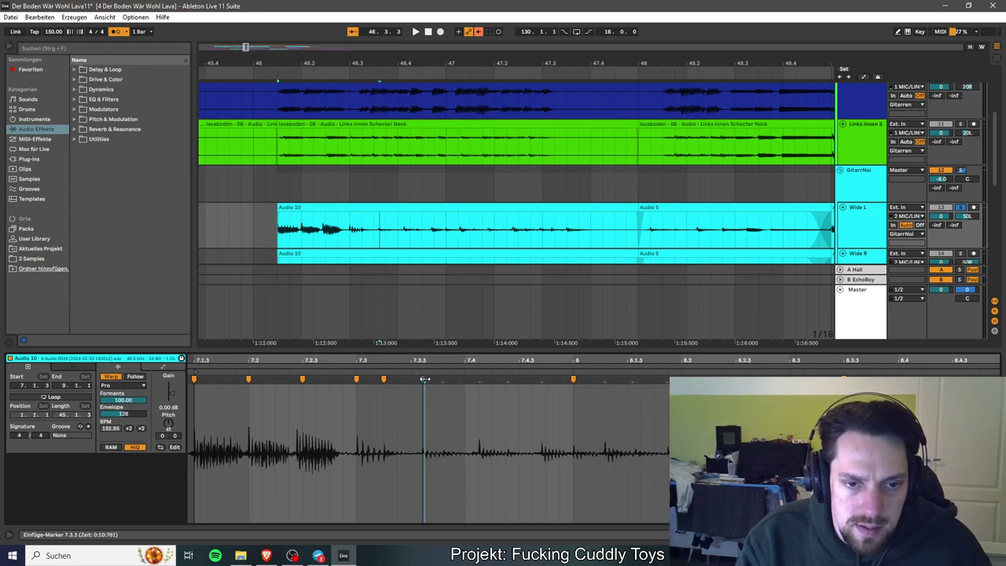
pyautogui.press('space')
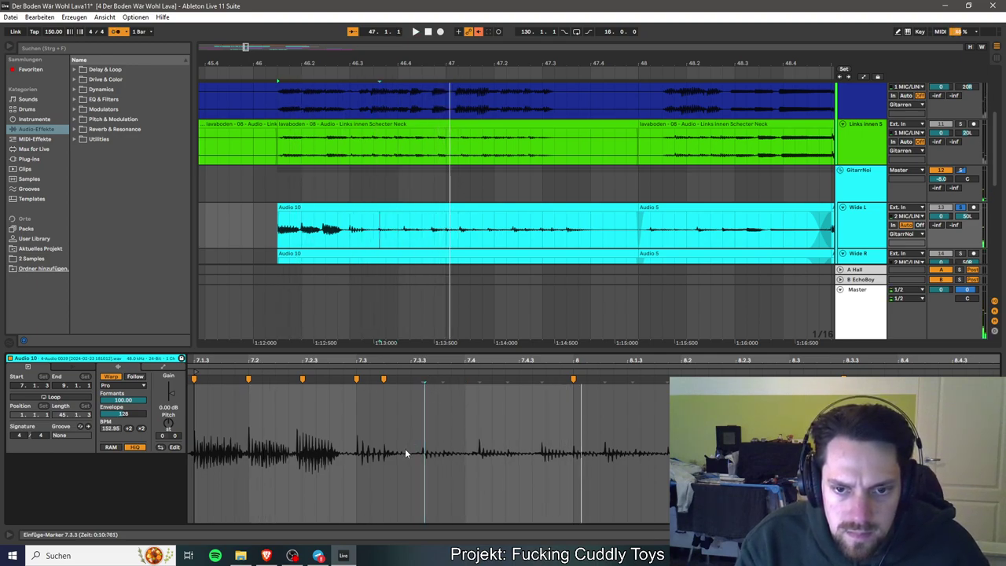
# Delete the 8.1.1 and 7.3.2 warp markers from the Wide L Audio 10 clip, auditioning the passage in between.
pyautogui.doubleClick(573, 378)
pyautogui.press('space')
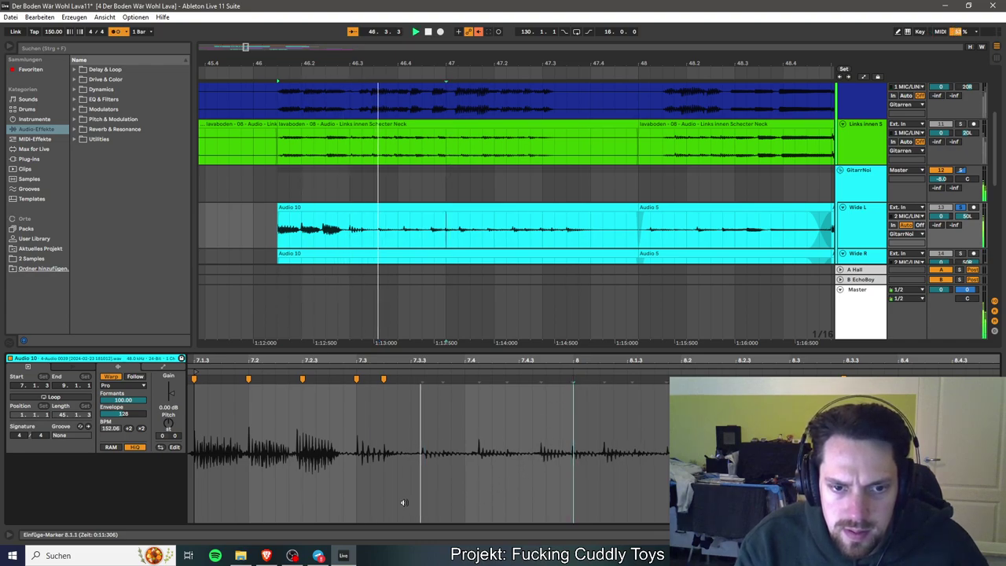
pyautogui.press('space')
pyautogui.click(383, 376)
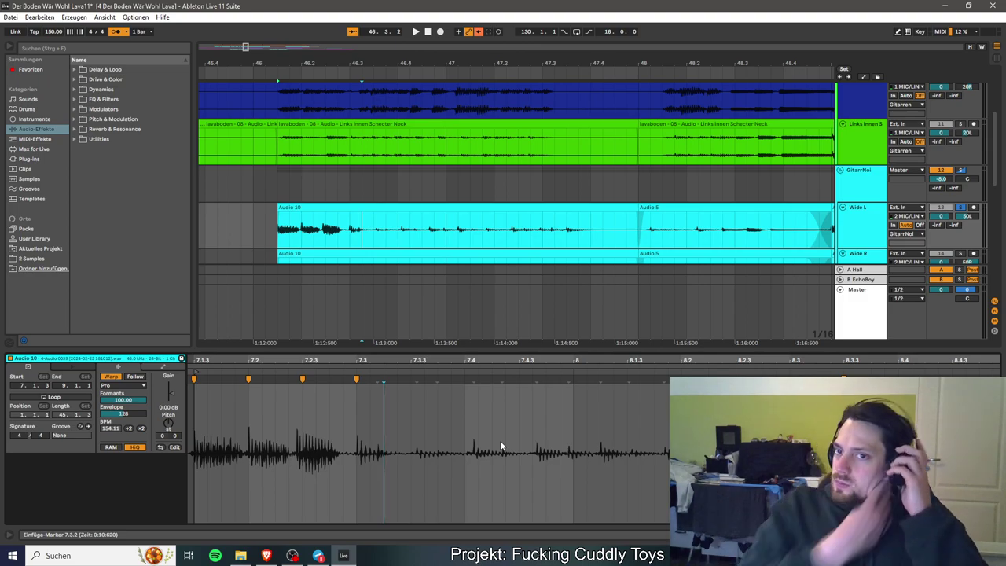
# Solo the Wide R track, open its Audio 10 clip and warp the first hit onto 37.1.3.
pyautogui.scroll(-2, 953, 212)
pyautogui.click(960, 201)
pyautogui.click(350, 199)
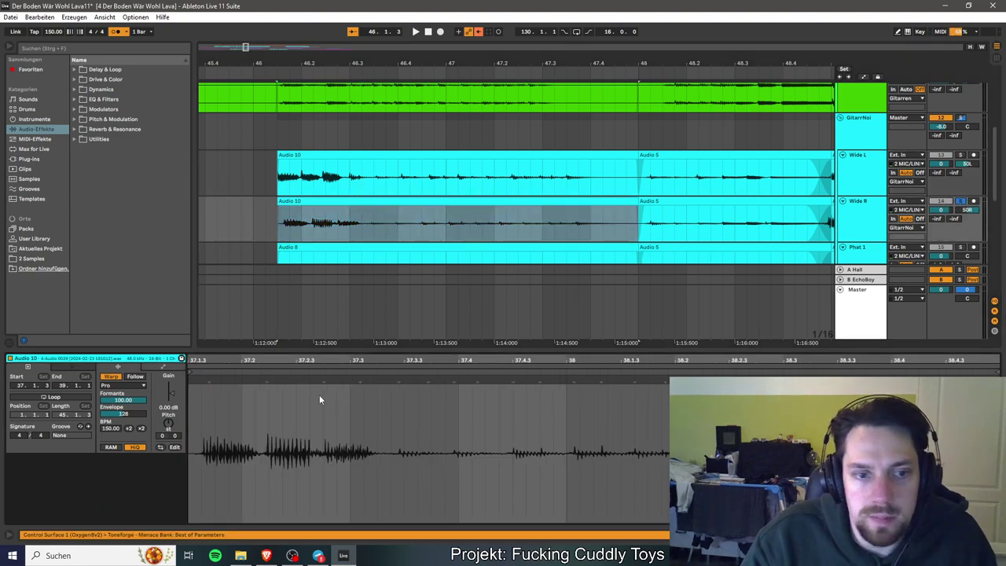
pyautogui.click(207, 380)
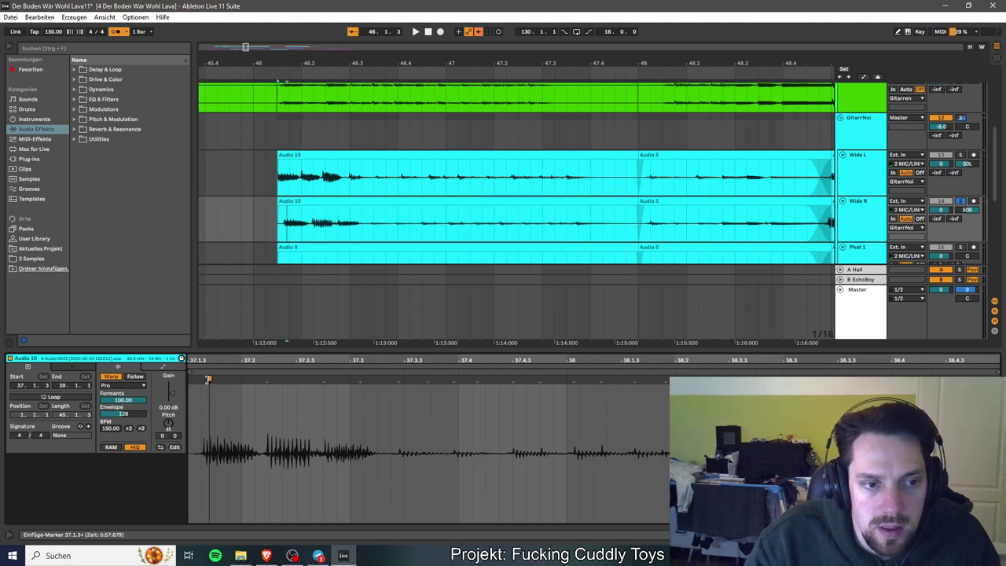
pyautogui.moveTo(208, 380); pyautogui.dragTo(189, 379)
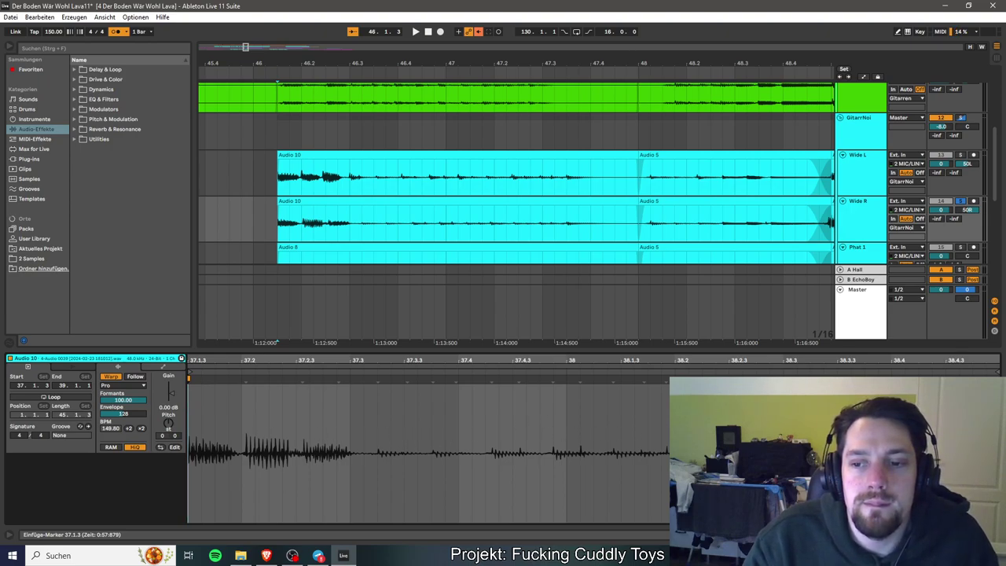
# Anchor a late hit of the Wide R Audio 10 clip at 38.3 and warp the second and third hits onto 37.2 and 37.2.3.
pyautogui.click(841, 452)
pyautogui.moveTo(841, 452); pyautogui.dragTo(837, 452)
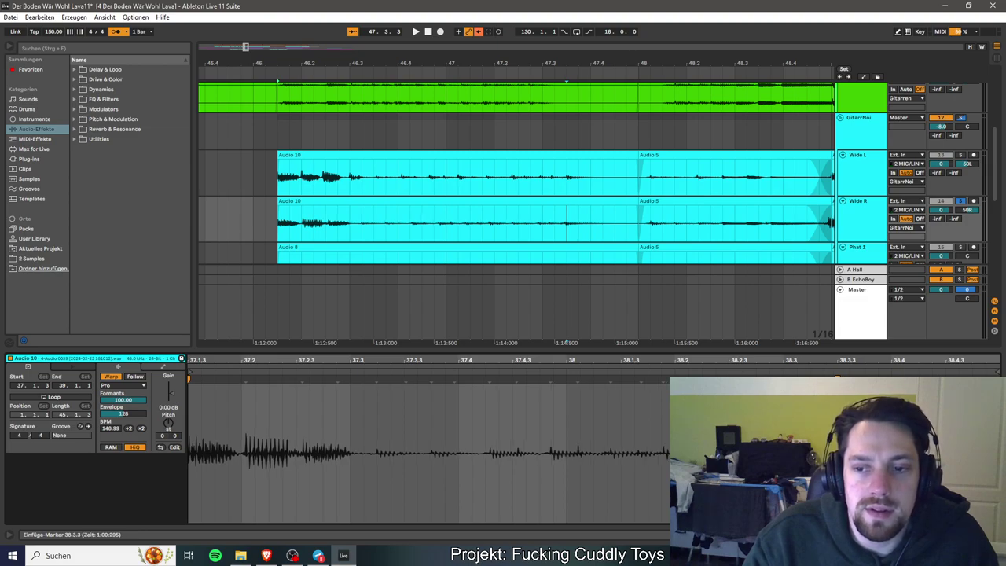
pyautogui.click(245, 379)
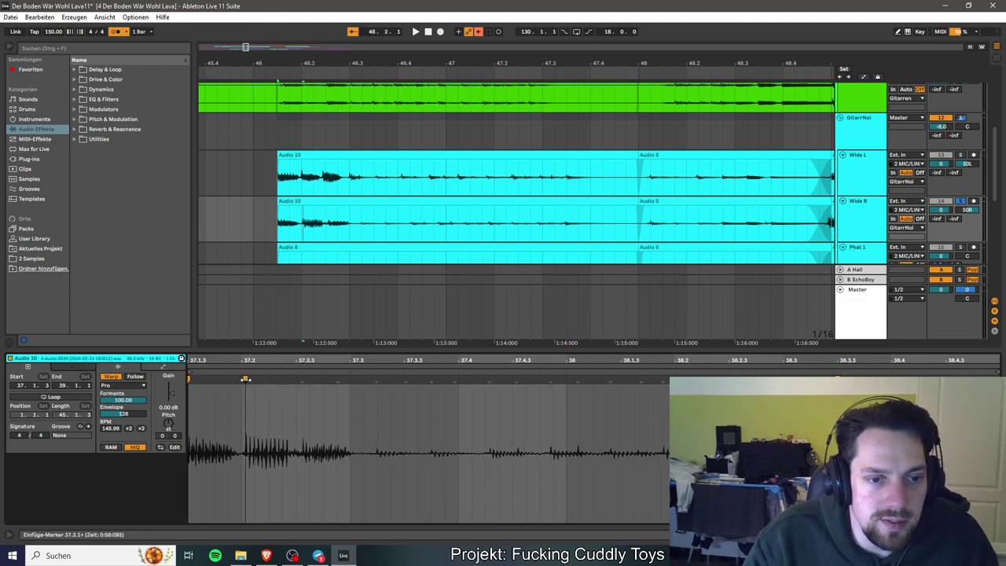
pyautogui.moveTo(245, 379); pyautogui.dragTo(293, 378)
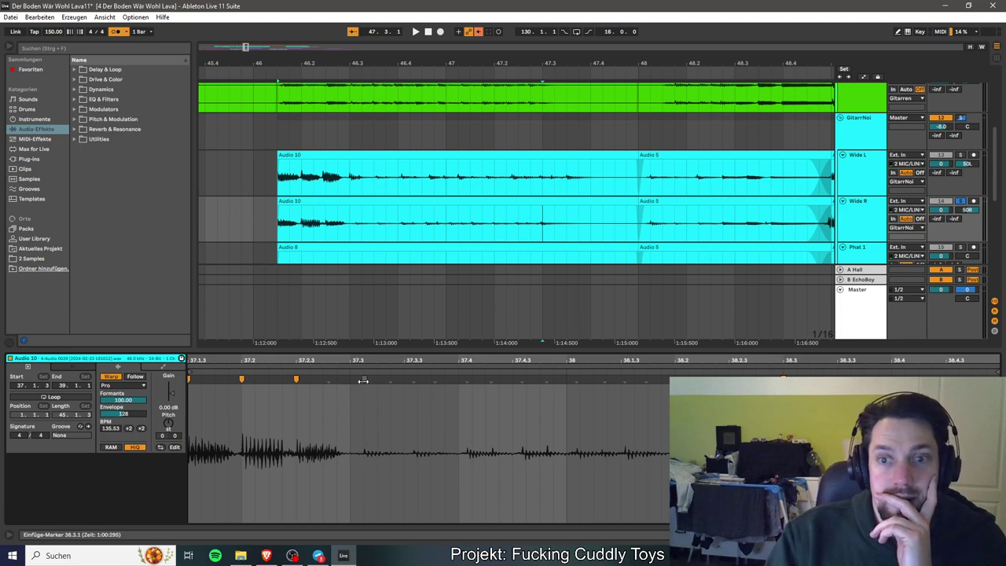
# Warp the following hits of the Wide R Audio 10 clip onto 37.3, 37.4 and 38.1.1.
pyautogui.moveTo(363, 381); pyautogui.dragTo(350, 384)
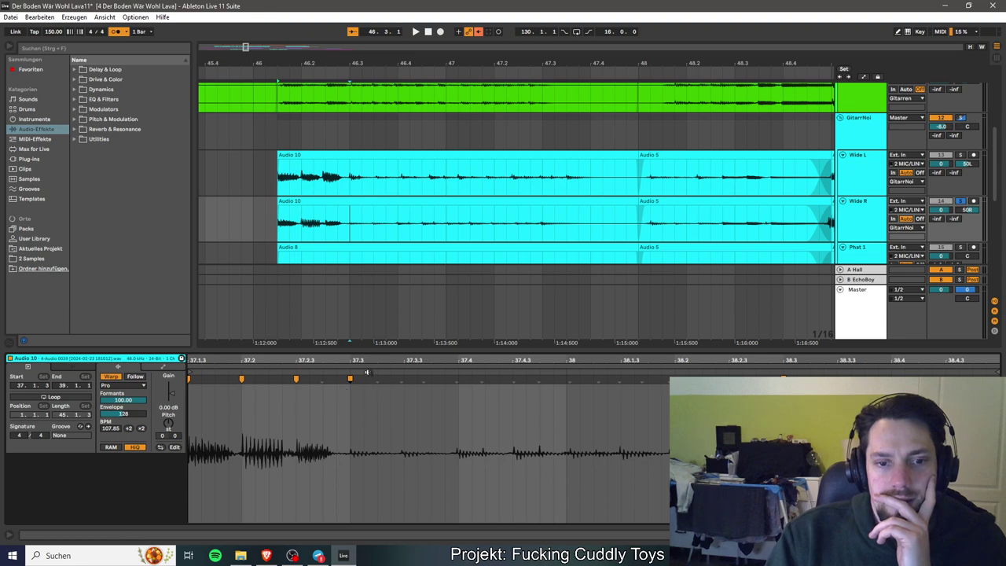
pyautogui.click(457, 424)
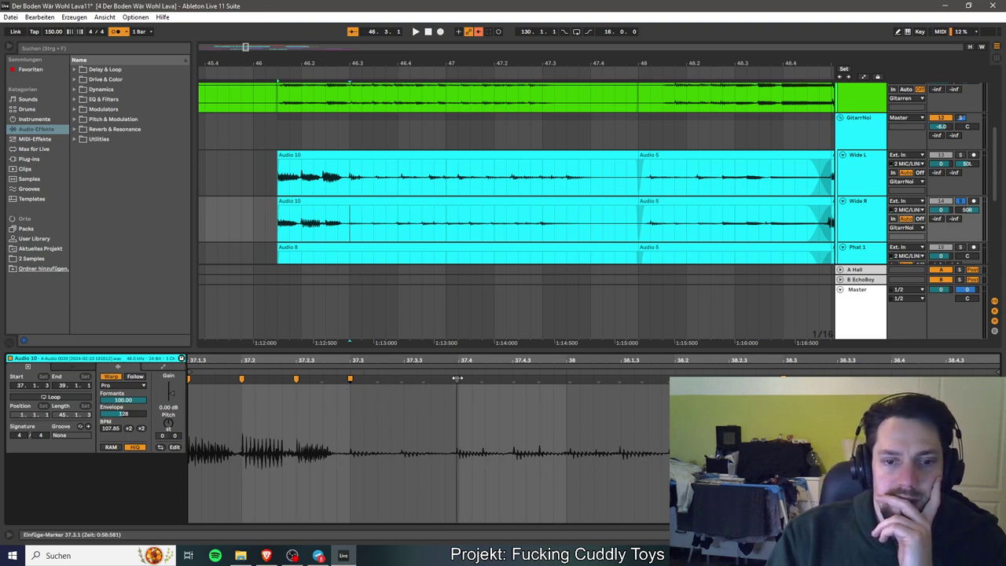
pyautogui.doubleClick(572, 381)
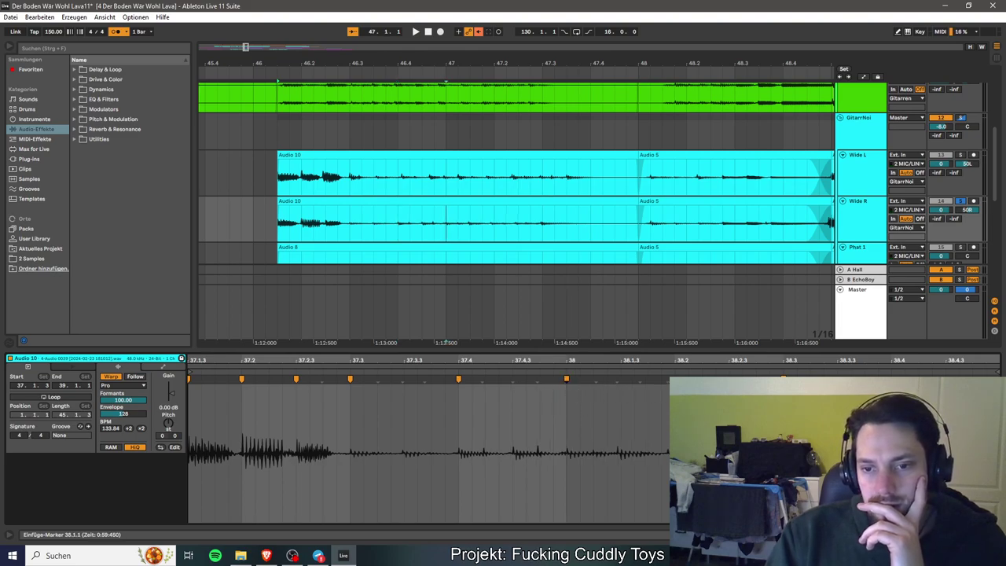
# Try a warp marker near 38.1.4 in the Wide R Audio 10 clip and add one just after 37.3.2.
pyautogui.doubleClick(666, 381)
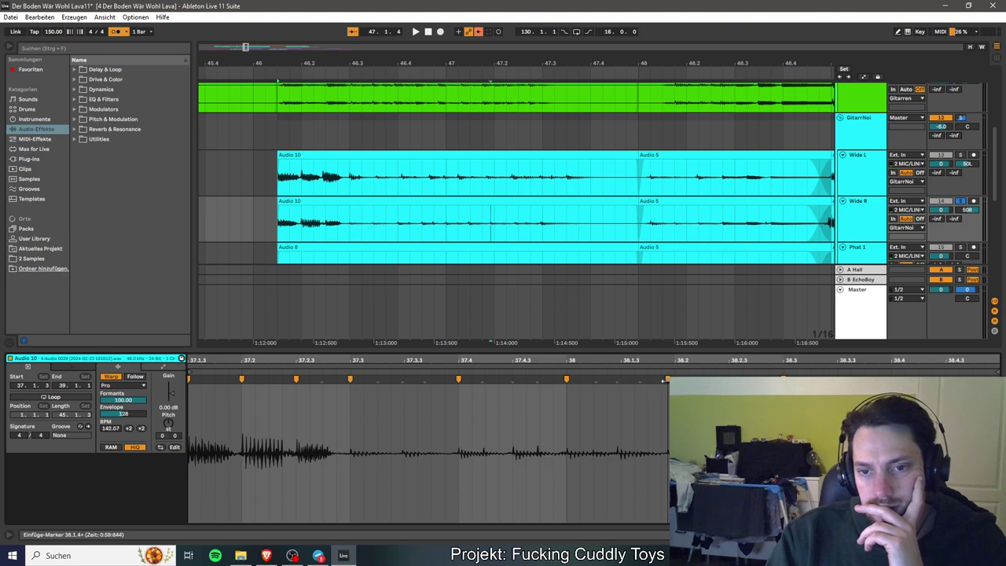
pyautogui.doubleClick(377, 380)
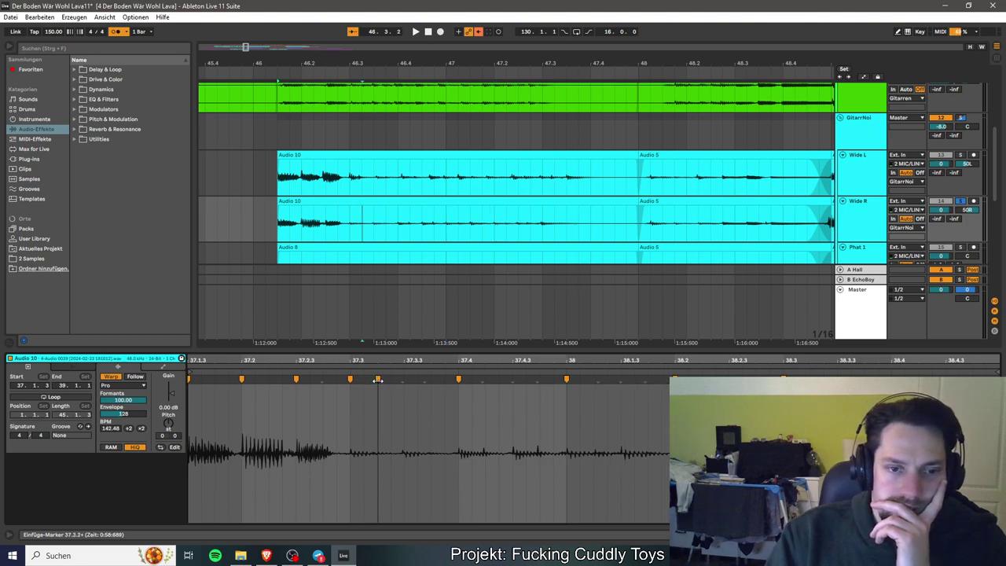
# Pin the Wide R Audio 10 clip's notes to the grid with warp markers at 37.3.3, 37.3.4, 37.4.2, 37.4.3 and 37.4.4.
pyautogui.doubleClick(404, 381)
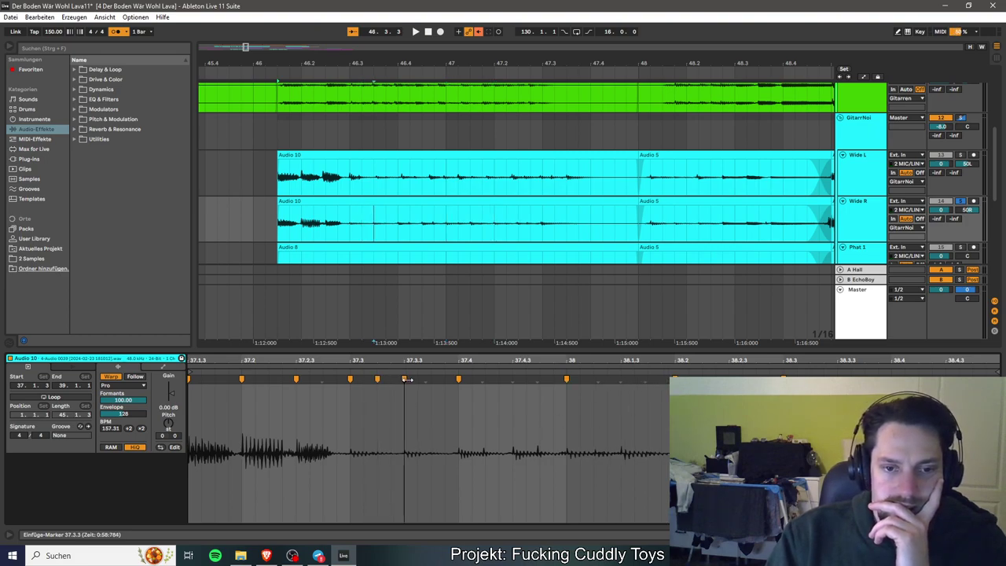
pyautogui.doubleClick(426, 380)
pyautogui.moveTo(426, 381); pyautogui.dragTo(431, 381)
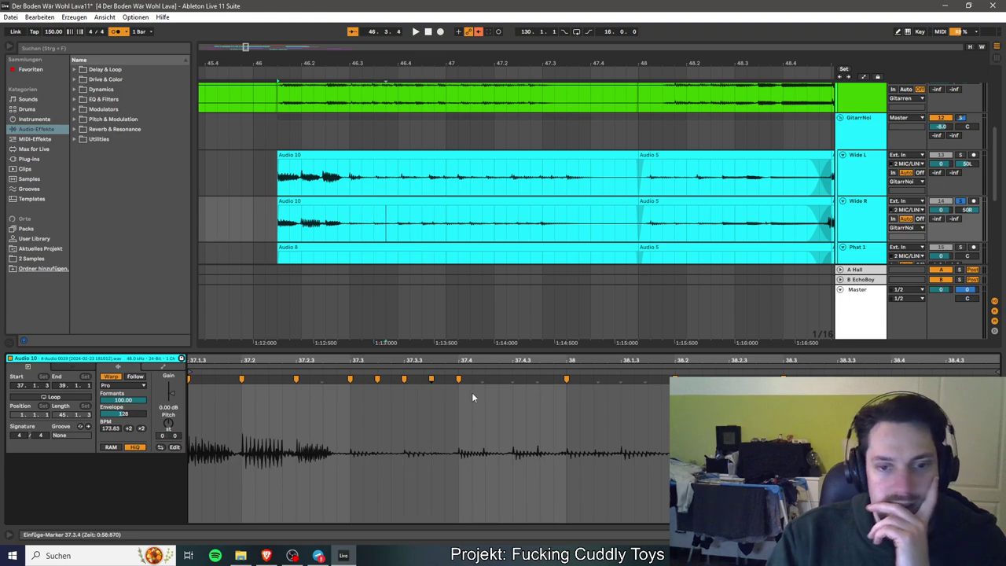
pyautogui.doubleClick(484, 380)
pyautogui.doubleClick(512, 380)
pyautogui.doubleClick(539, 379)
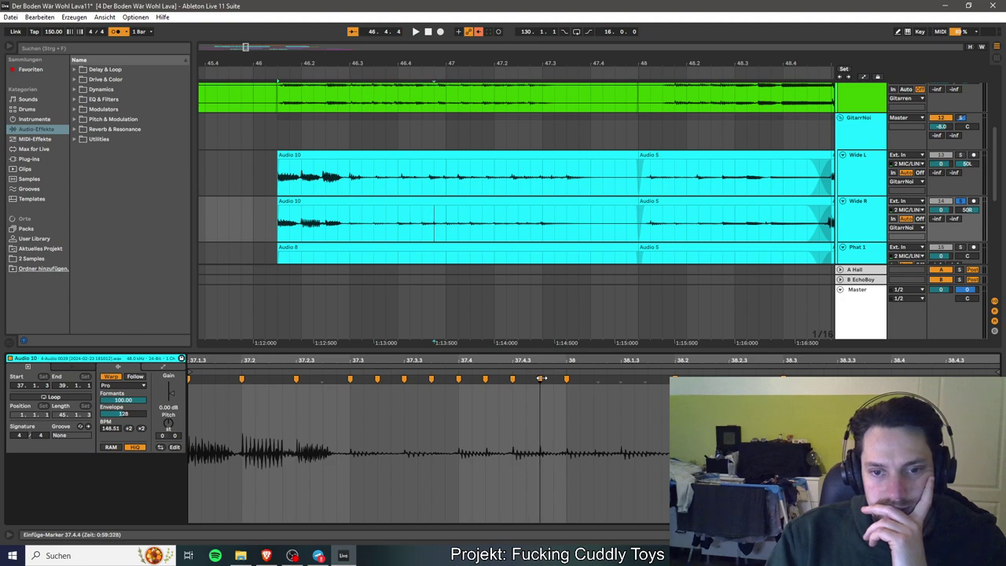
# Add grid-aligned warp markers to the Wide R clip on the sixteenths between 38.1.2 and 38.3, plus one at 37.2.4.
pyautogui.doubleClick(594, 380)
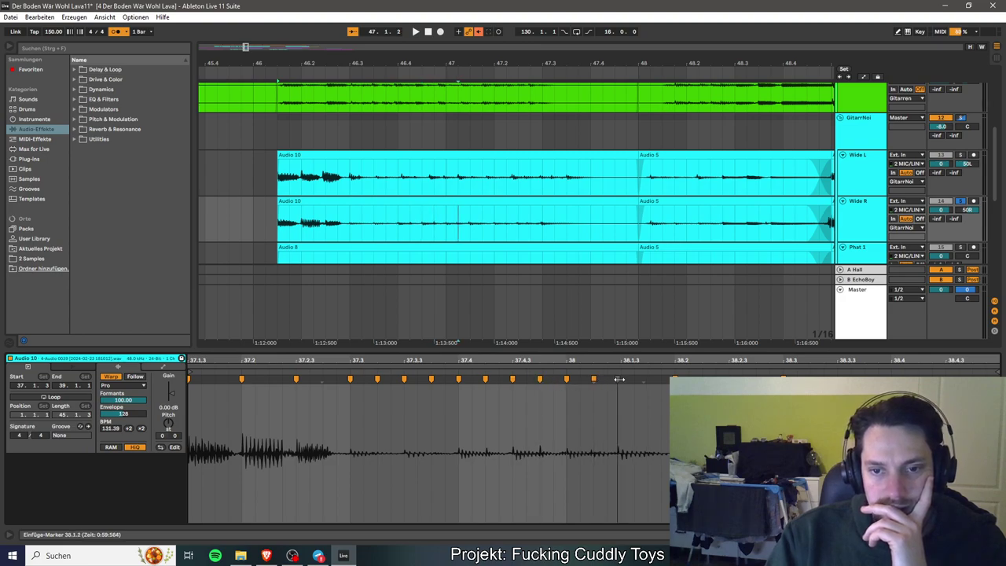
pyautogui.doubleClick(621, 379)
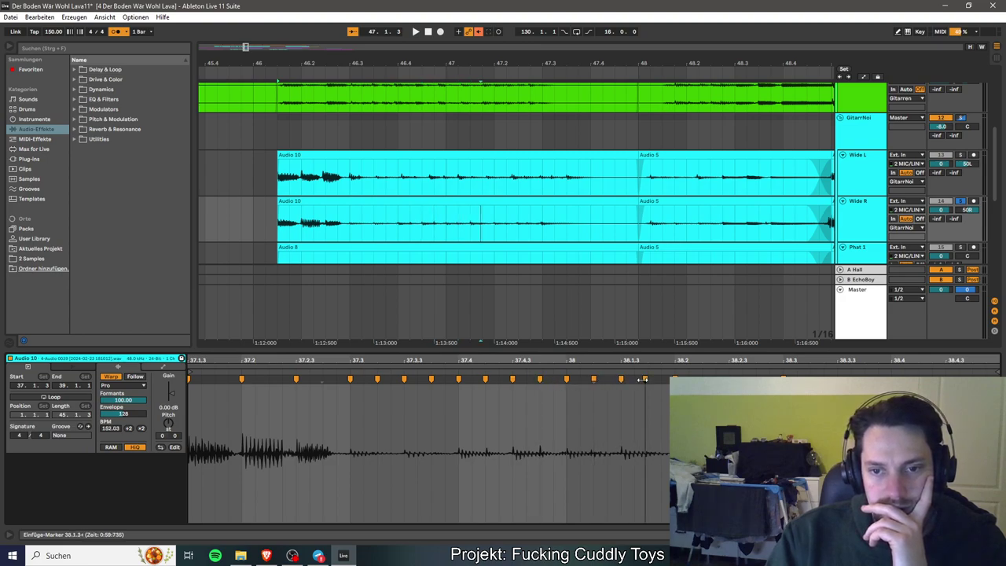
pyautogui.doubleClick(646, 380)
pyautogui.doubleClick(706, 380)
pyautogui.doubleClick(738, 379)
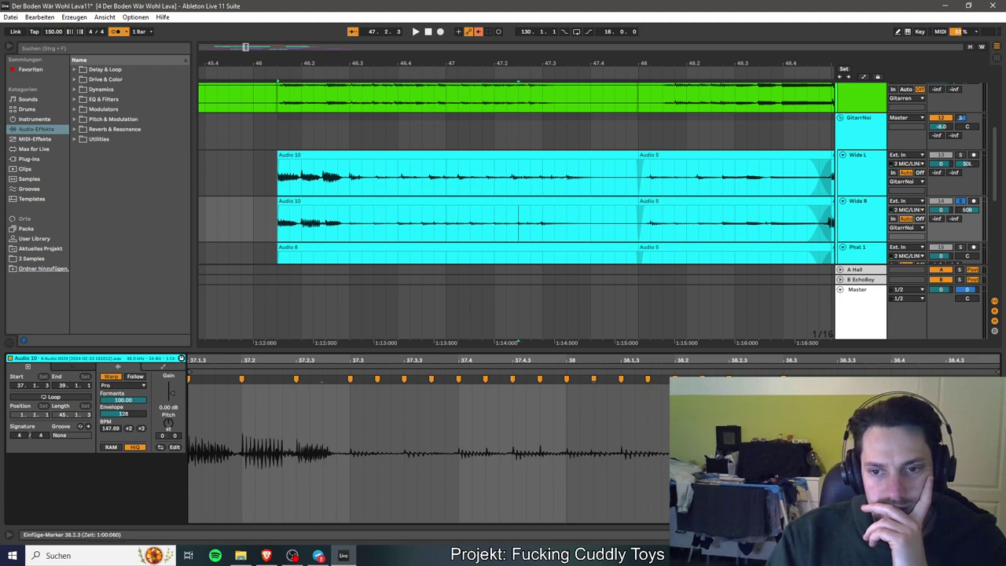
pyautogui.doubleClick(765, 380)
pyautogui.moveTo(766, 379); pyautogui.dragTo(778, 379)
pyautogui.doubleClick(322, 380)
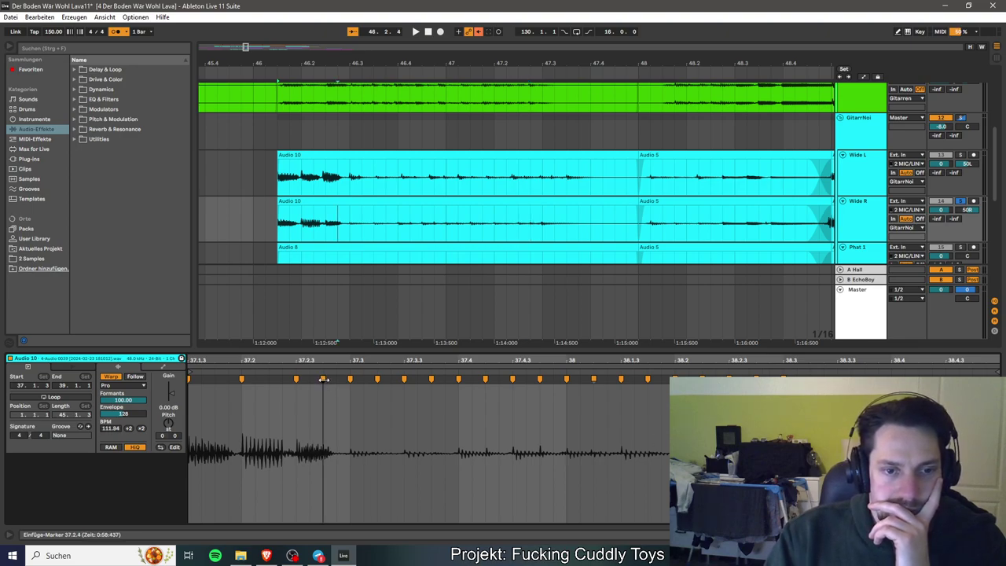
# Save the set and play back the warped Wide R passage from 46.1.3.
pyautogui.hotkey('ctrl', 's')
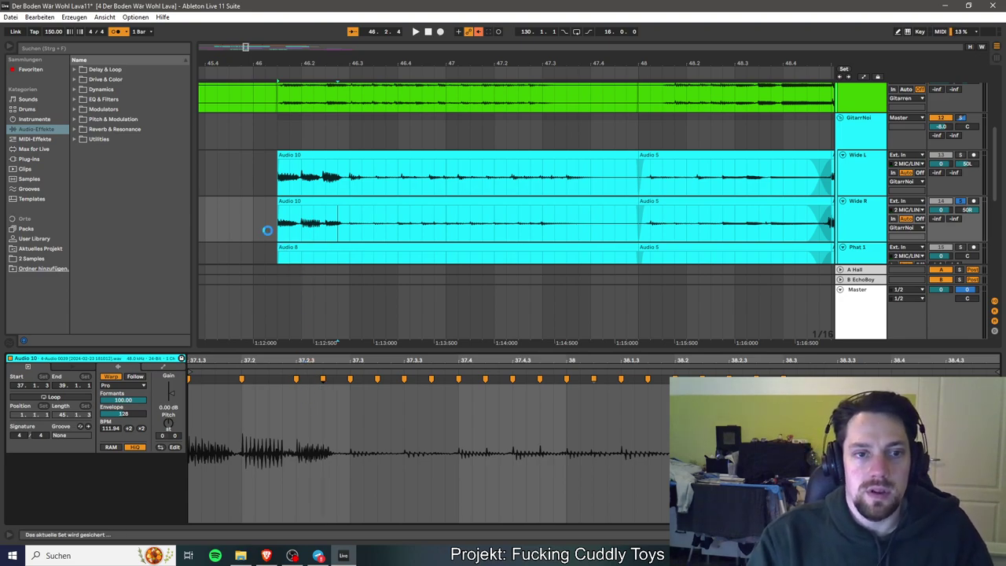
pyautogui.press('space')
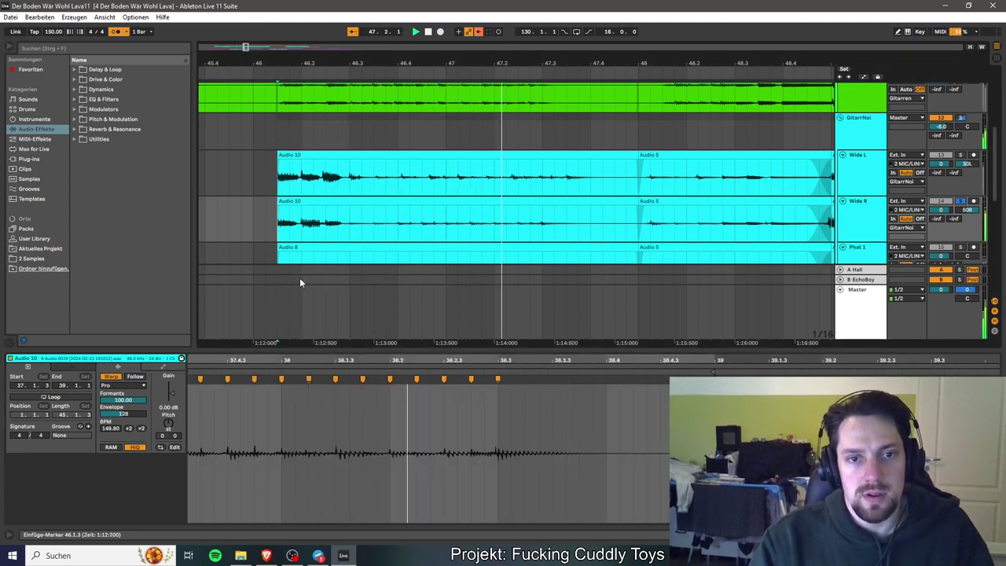
pyautogui.press('space')
pyautogui.press('space')
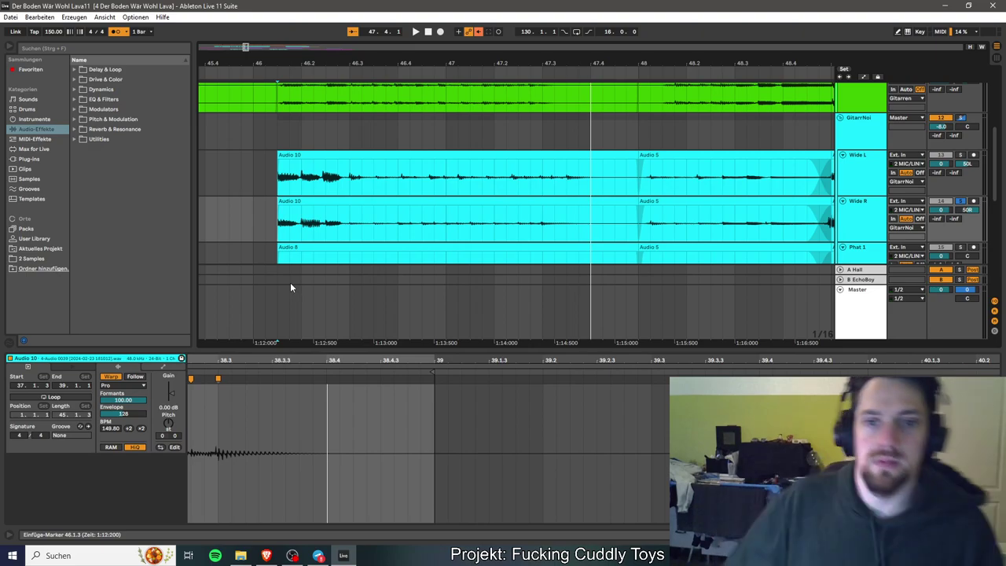
# Open the Audio 10 clip on Wide L and align its notes with warp markers at 7.4, 8, 8.2 and 8.3.
pyautogui.click(410, 150)
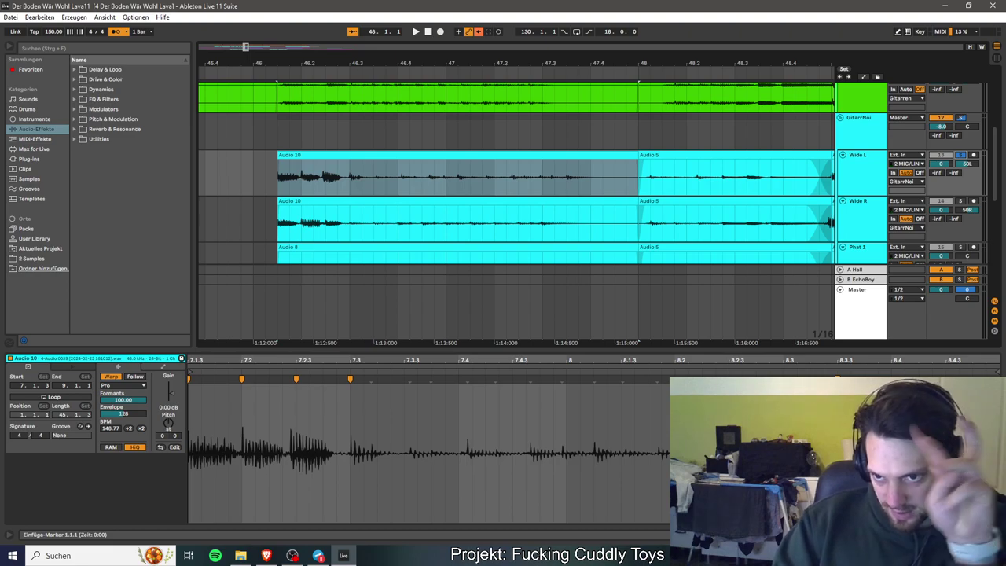
pyautogui.click(543, 177)
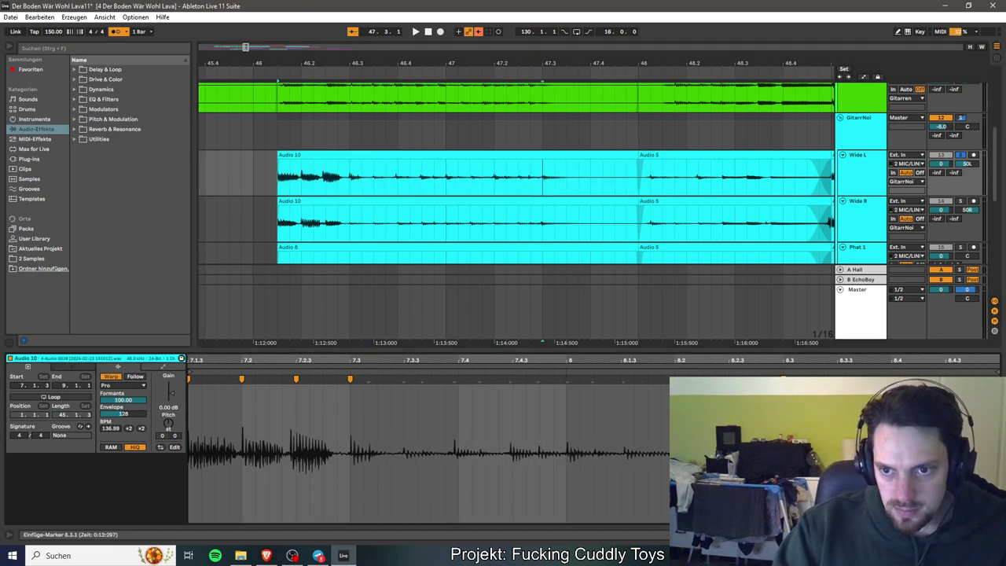
pyautogui.click(455, 417)
pyautogui.doubleClick(459, 378)
pyautogui.doubleClick(568, 378)
pyautogui.press('Right')
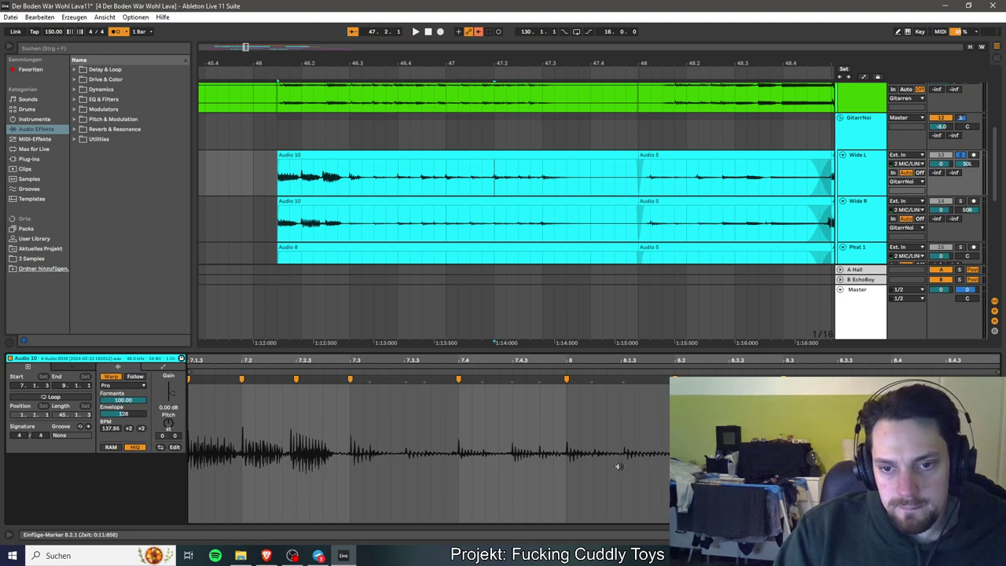
# Add warp markers to the Wide L clip at 7.3.3, 7.3.4 and 7.3.2, aligning the notes to the sixteenth grid.
pyautogui.click(404, 381)
pyautogui.doubleClick(405, 379)
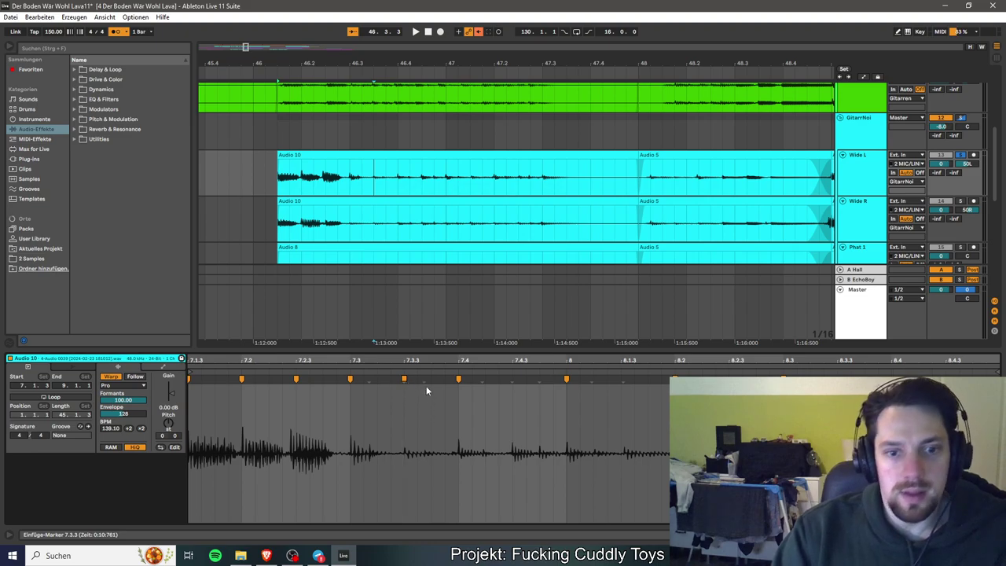
pyautogui.doubleClick(431, 379)
pyautogui.click(368, 380)
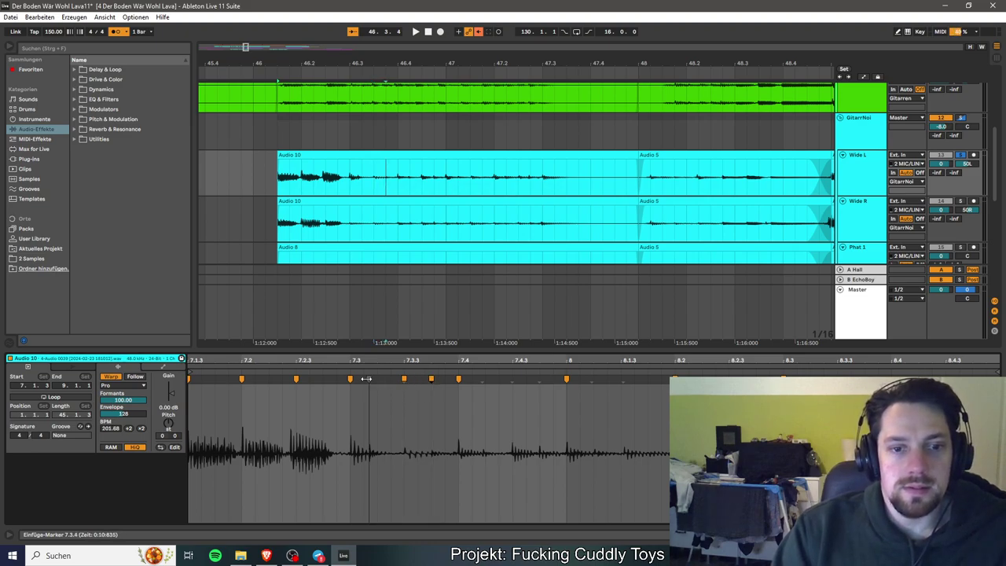
pyautogui.doubleClick(376, 378)
# Add warp markers to the Wide L clip at 7.4.2, 7.4.3 and 7.4.4.
pyautogui.click(486, 378)
pyautogui.doubleClick(486, 379)
pyautogui.click(513, 379)
pyautogui.doubleClick(513, 378)
pyautogui.click(539, 379)
pyautogui.doubleClick(539, 379)
# Align the Wide L clip's remaining notes with warp markers at 8.1.2, 8.1.3, 8.2.2, 8.2.3 and 8.2.4.
pyautogui.click(594, 379)
pyautogui.doubleClick(594, 380)
pyautogui.click(624, 380)
pyautogui.doubleClick(623, 380)
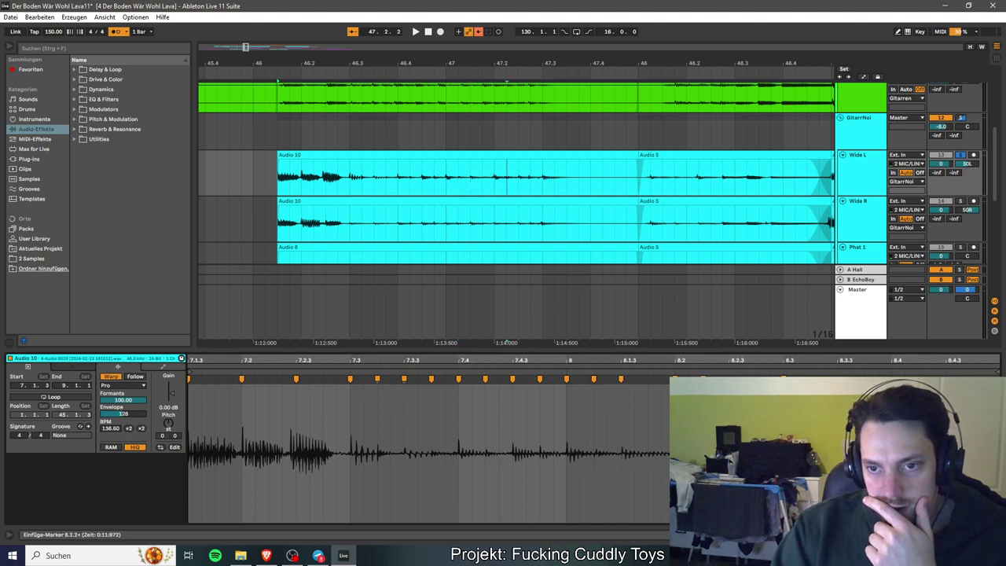
pyautogui.press('Right')
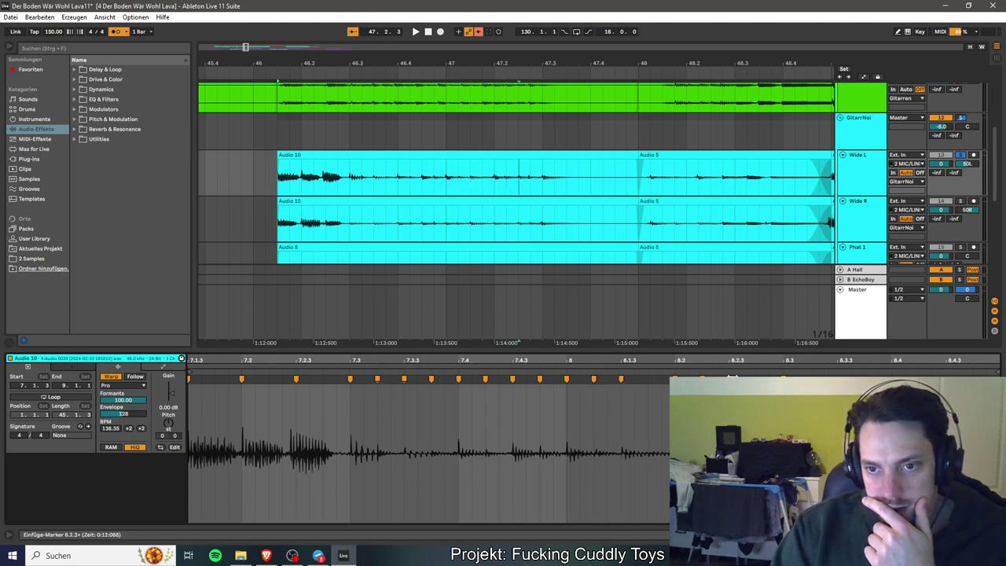
pyautogui.press('Right')
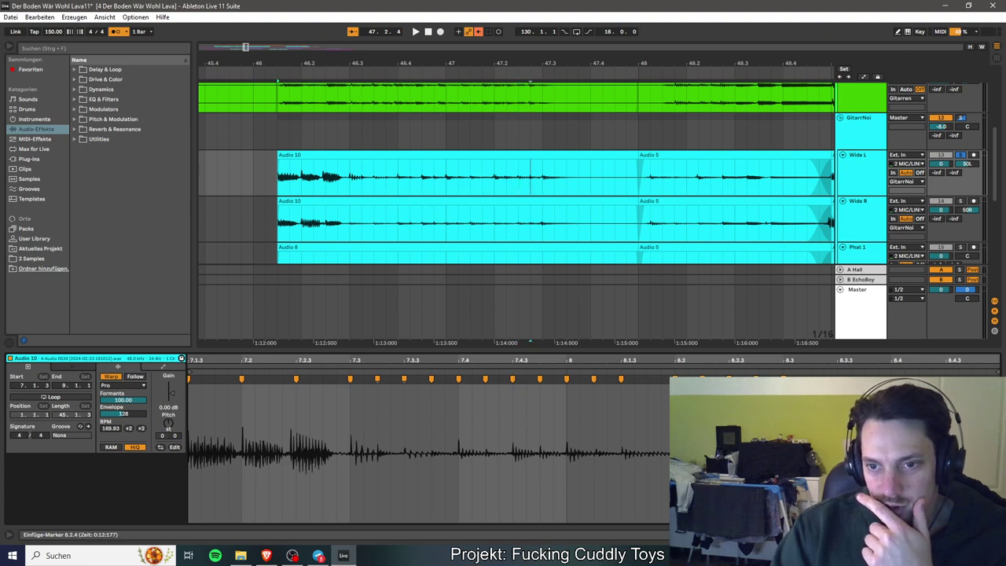
# Play back the warped Wide L passage to check its timing.
pyautogui.press('space')
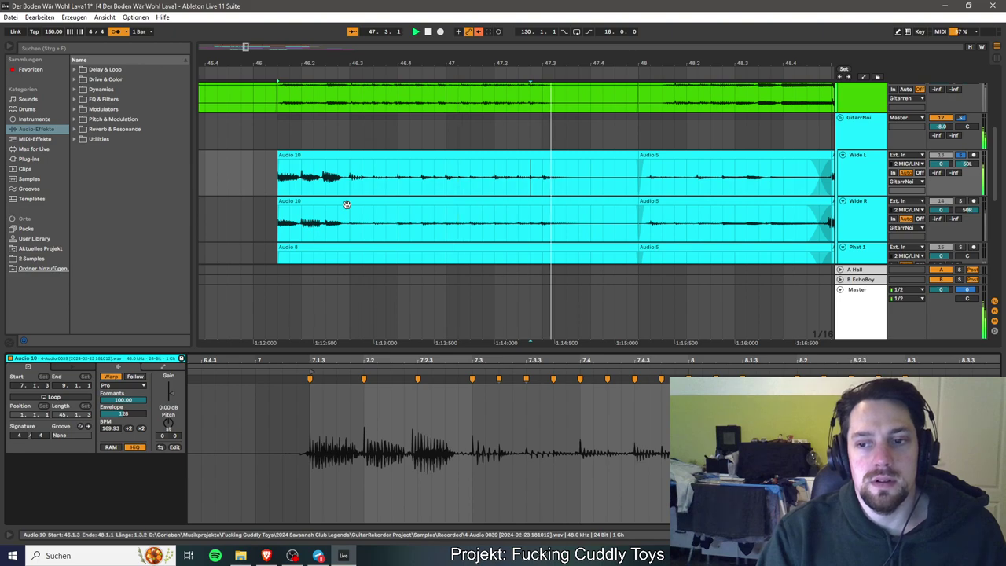
pyautogui.scroll(-3, 399, 197)
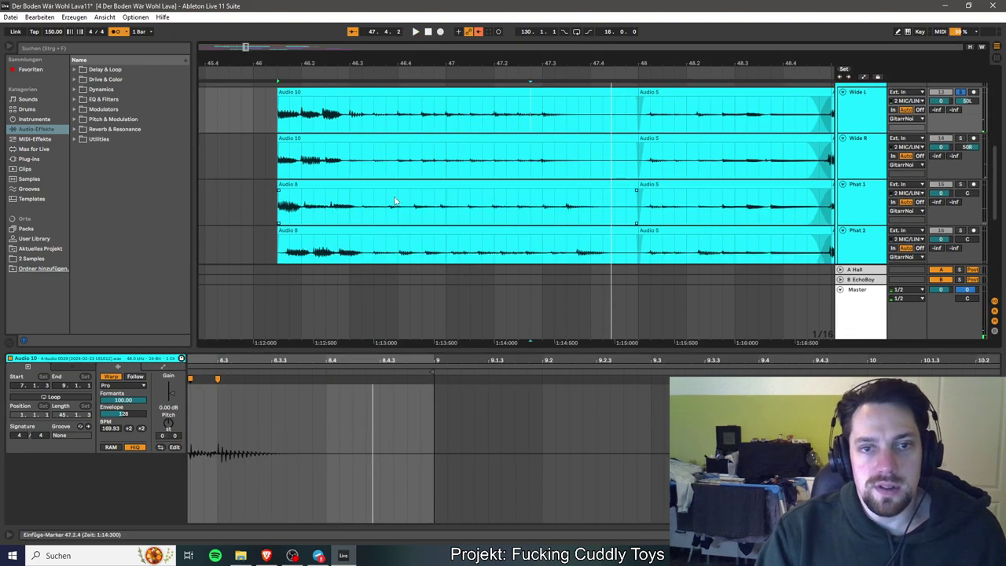
pyautogui.scroll(-1, 588, 232)
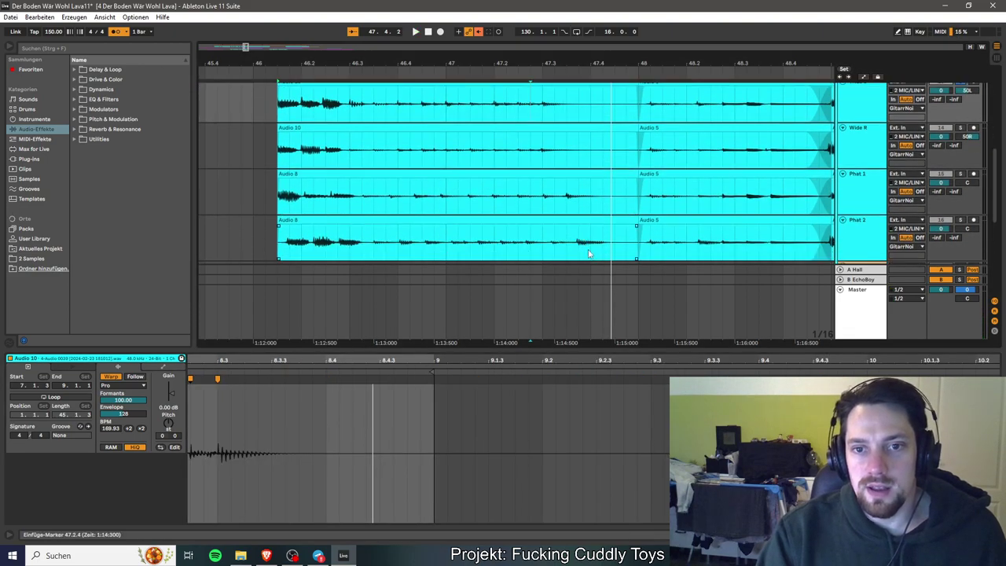
# Open the Phat 1 clip starting at 46.1.3 and align warp markers to 6.1.3, 6.2, 6.2.3, 6.3 and 7.3.
pyautogui.click(477, 175)
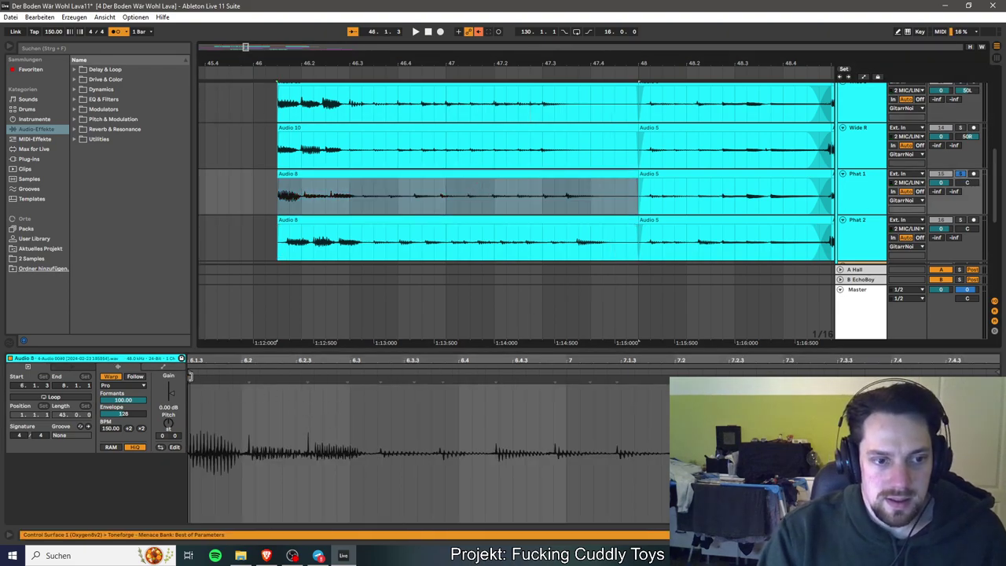
pyautogui.click(190, 378)
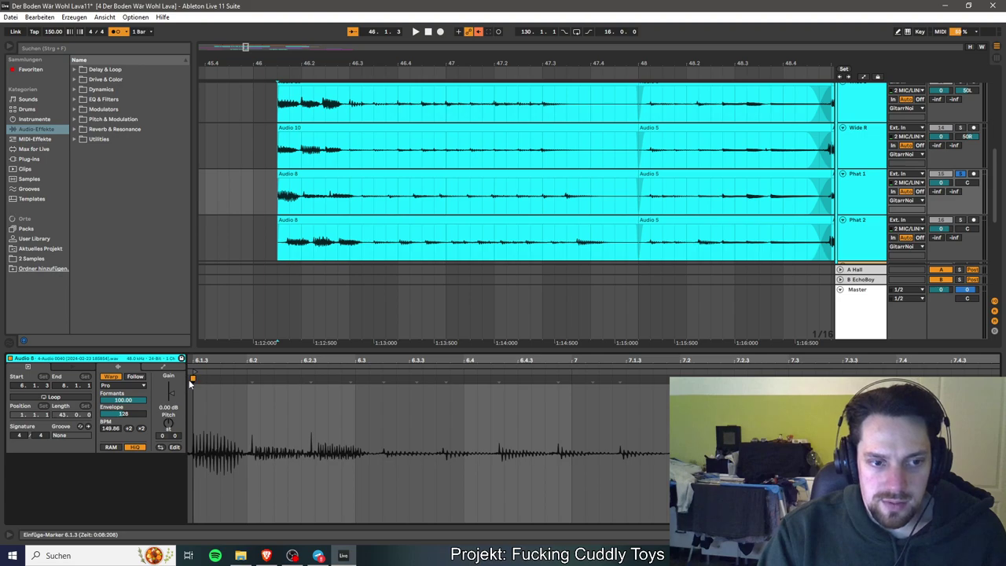
pyautogui.moveTo(252, 380); pyautogui.dragTo(301, 379)
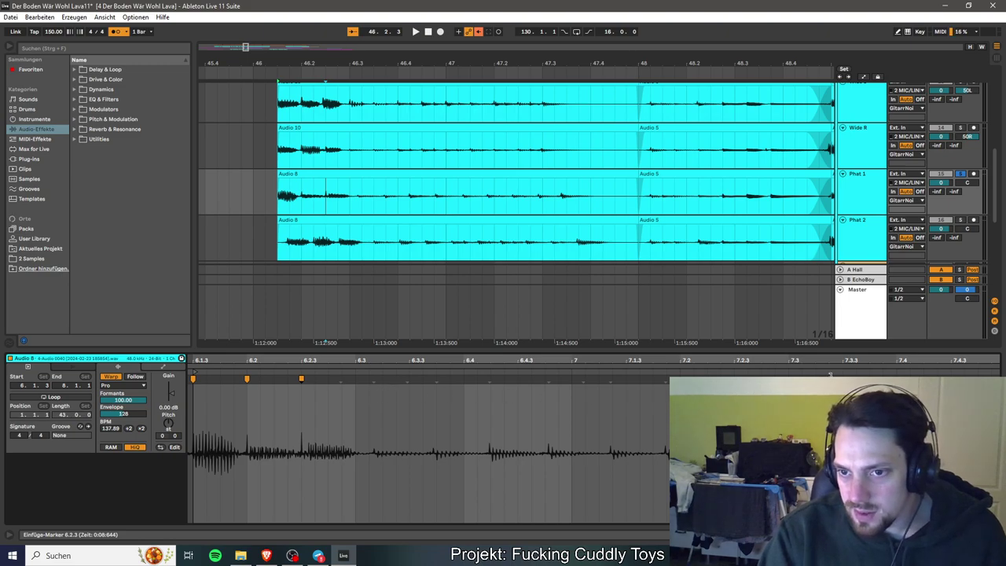
pyautogui.moveTo(830, 375); pyautogui.dragTo(788, 376)
pyautogui.moveTo(368, 379); pyautogui.dragTo(356, 380)
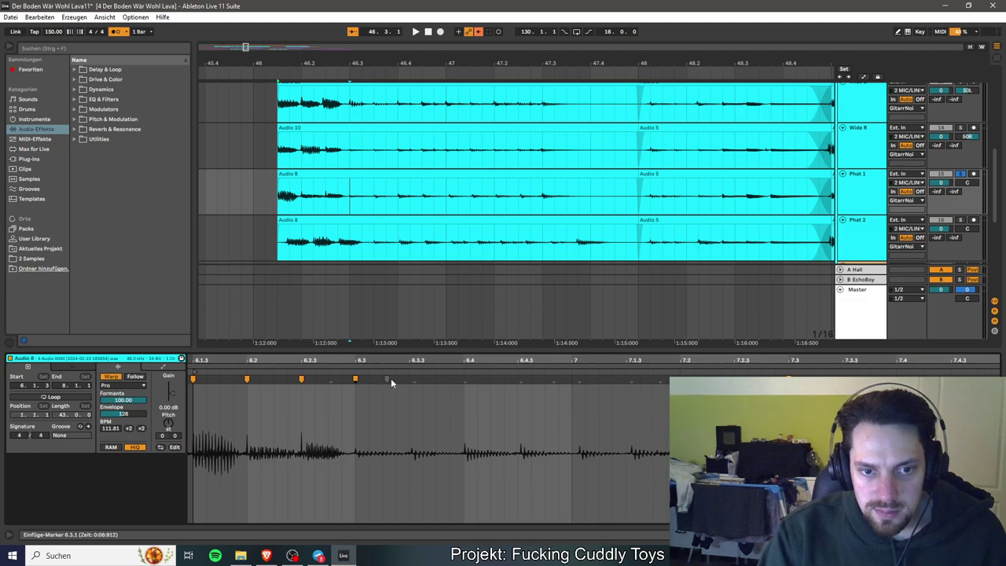
# Align the Phat 1 clip's main beats with warp markers at 6.4, 7 and 7.2.
pyautogui.doubleClick(463, 380)
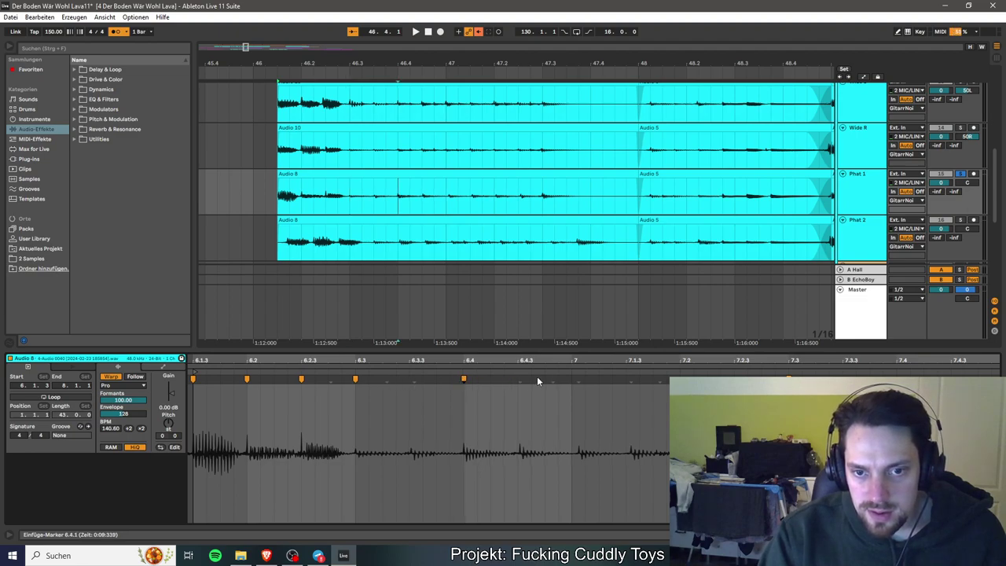
pyautogui.moveTo(577, 378); pyautogui.dragTo(573, 380)
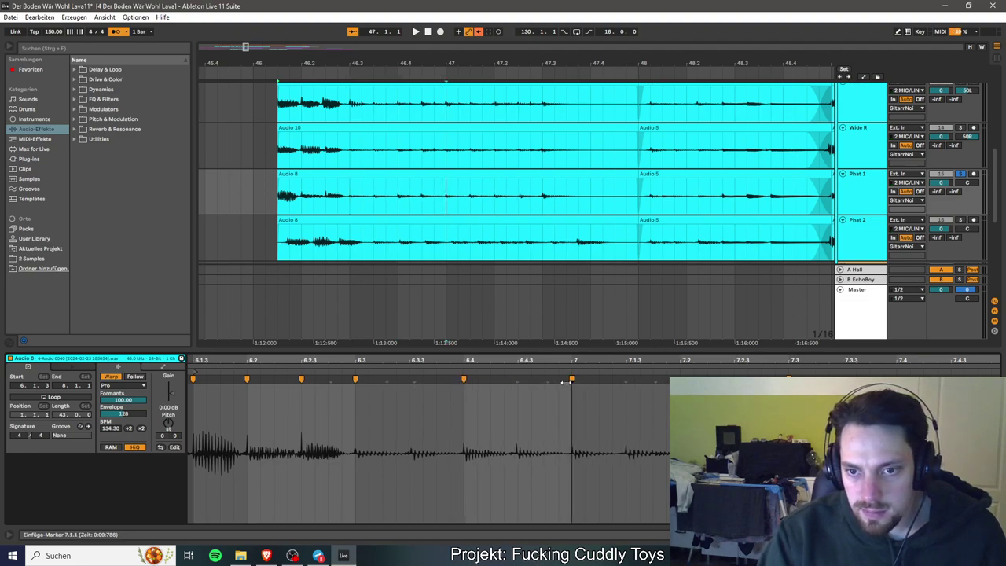
pyautogui.doubleClick(681, 379)
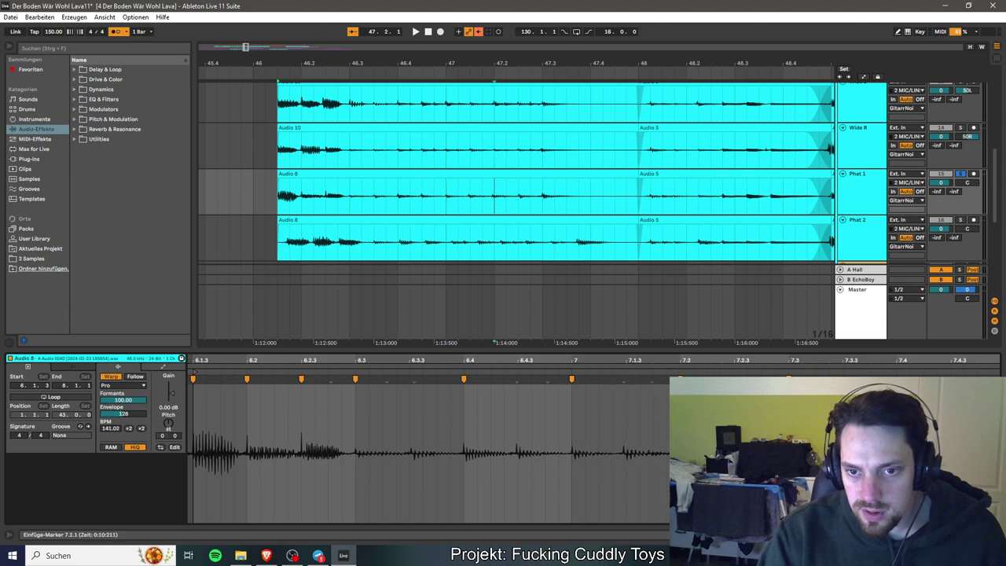
# Add warp markers to the Phat 1 clip's in-between notes, including 6.2.4, 6.3.2, 6.3.3, 6.4.3, 6.4.4, 7.1.3, 7.1.4 and 7.2.3.
pyautogui.doubleClick(517, 379)
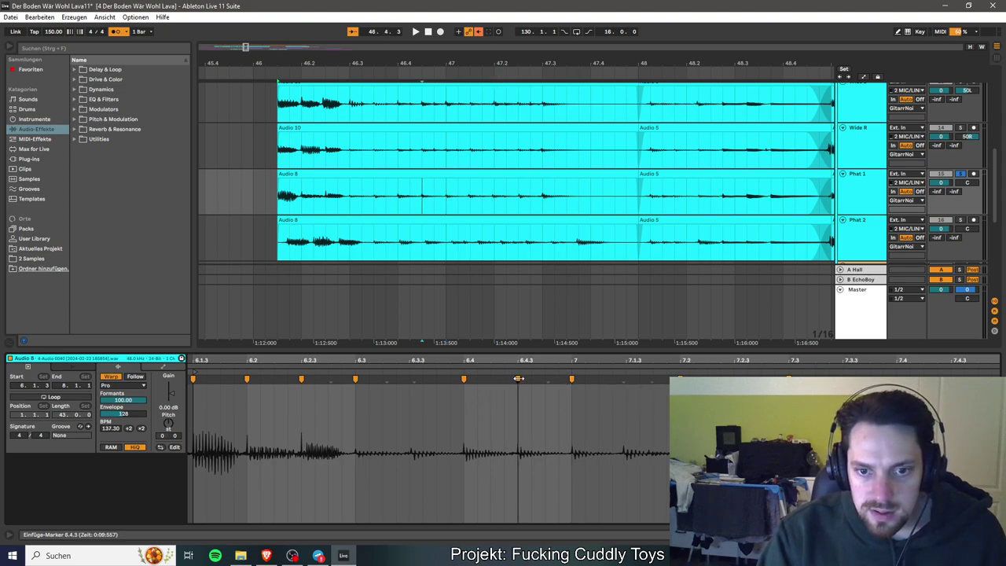
pyautogui.doubleClick(546, 379)
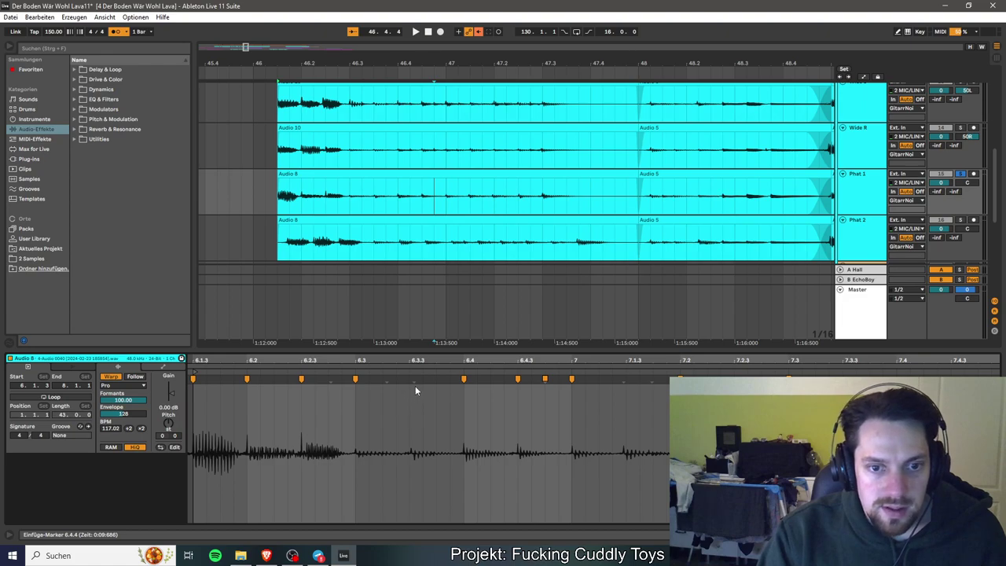
pyautogui.doubleClick(410, 380)
pyautogui.moveTo(380, 379); pyautogui.dragTo(328, 379)
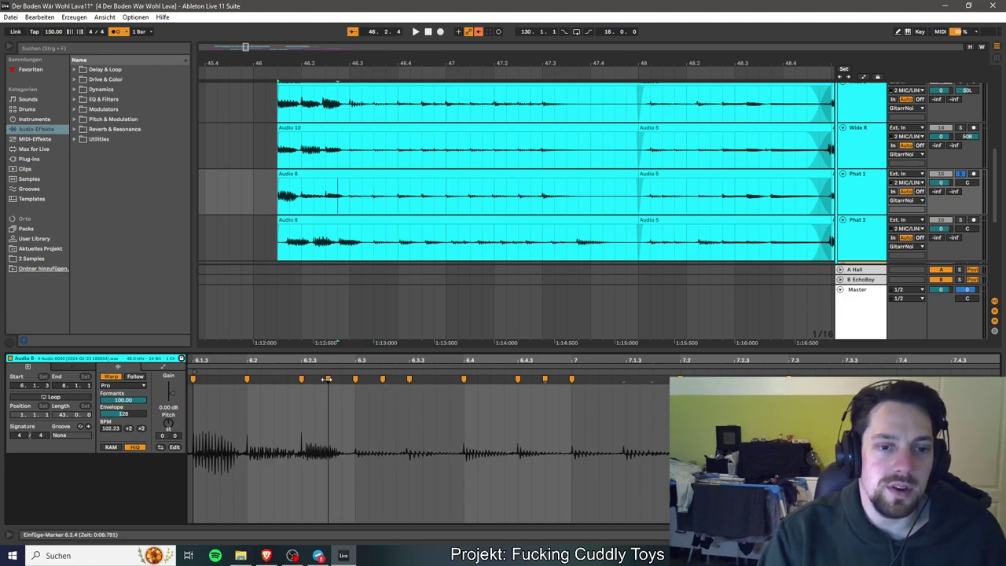
pyautogui.doubleClick(626, 380)
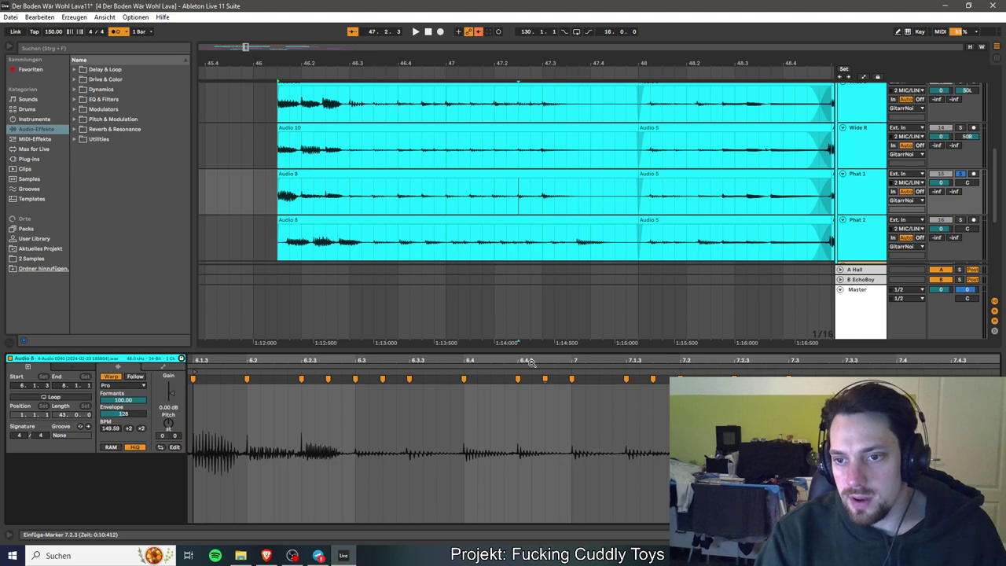
# Play back the Phat 1 passage from 46.1.3 and save the set.
pyautogui.click(330, 195)
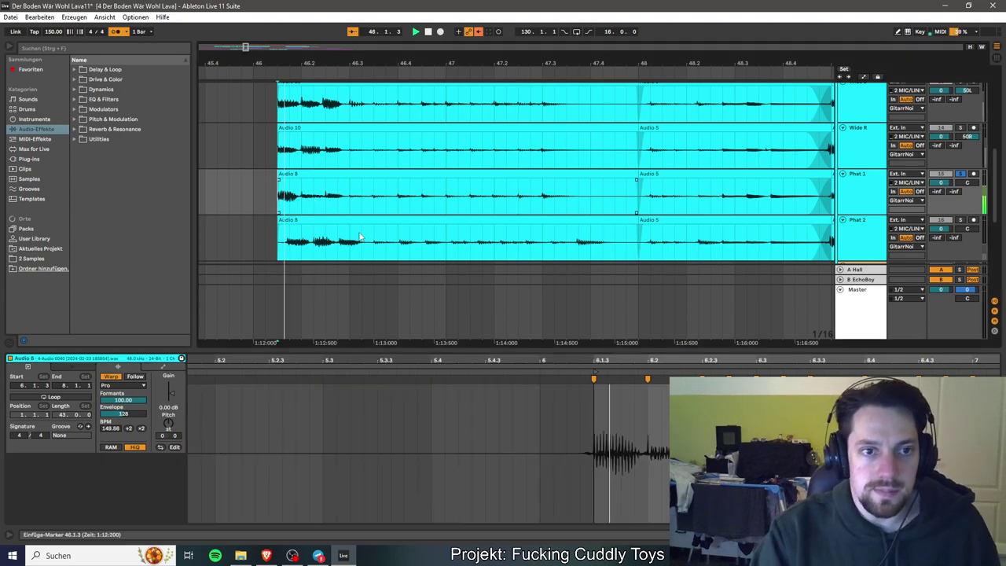
pyautogui.click(360, 236)
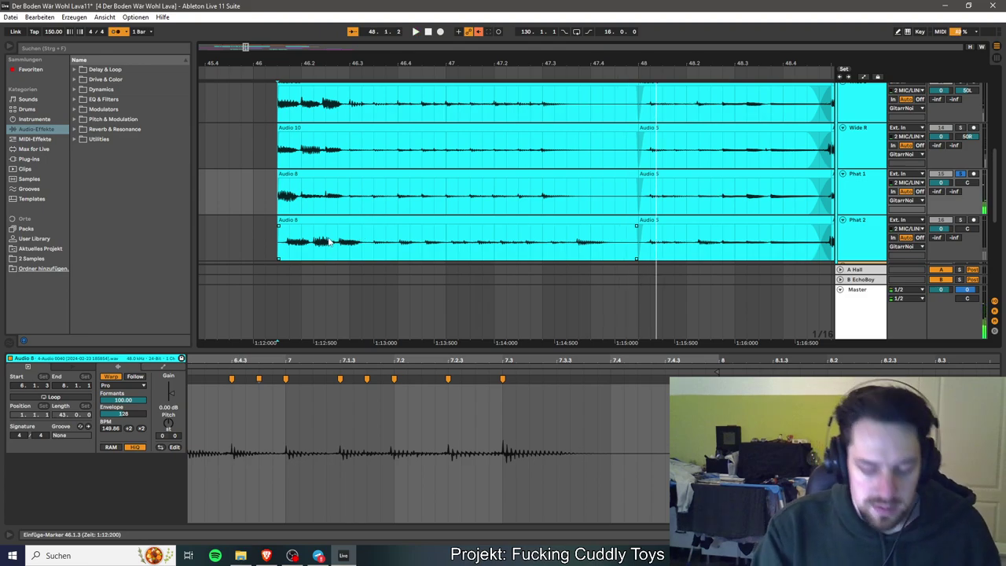
pyautogui.hotkey('ctrl', 's')
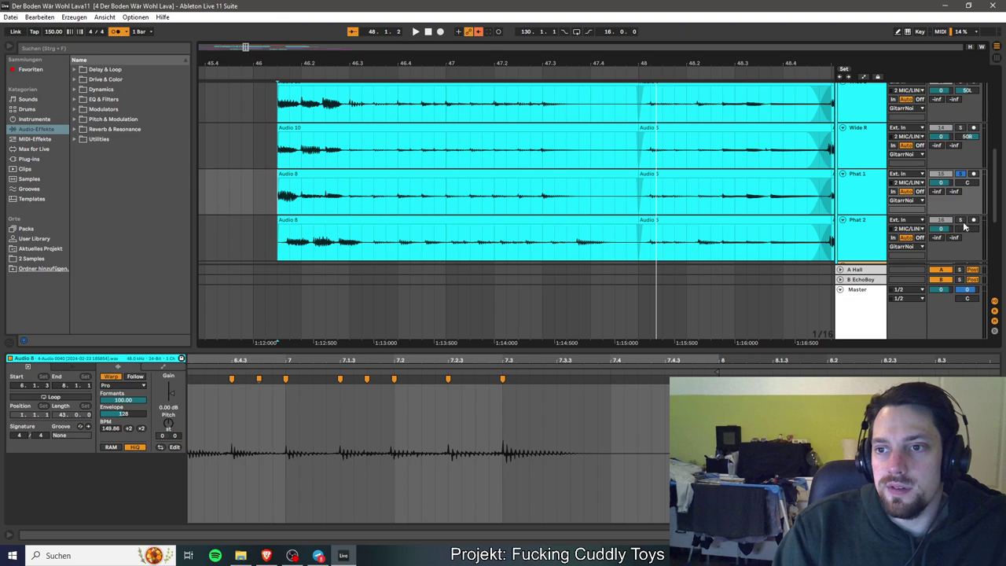
# Solo Phat 2 and align its clip starting at 46.1.3 with warp markers at 41.1.3, 41.2, 41.2.3, 41.3 and 42.3.
pyautogui.click(432, 219)
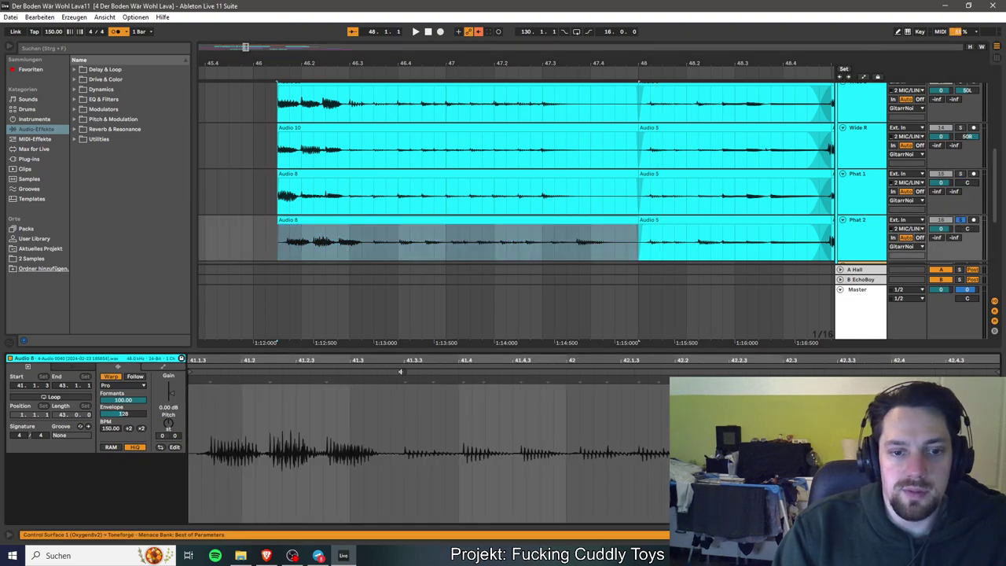
pyautogui.moveTo(209, 381); pyautogui.dragTo(246, 389)
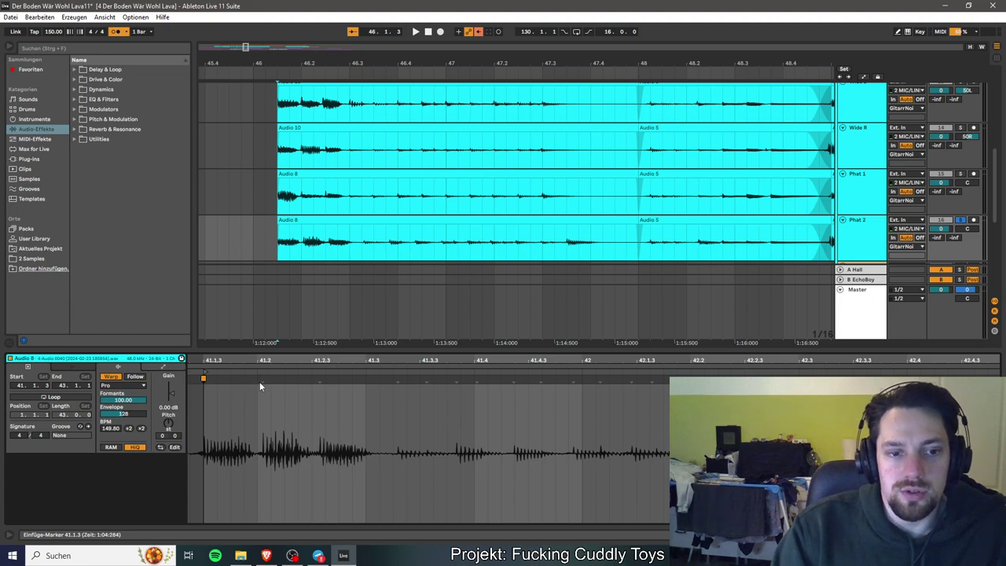
pyautogui.moveTo(262, 379); pyautogui.dragTo(311, 379)
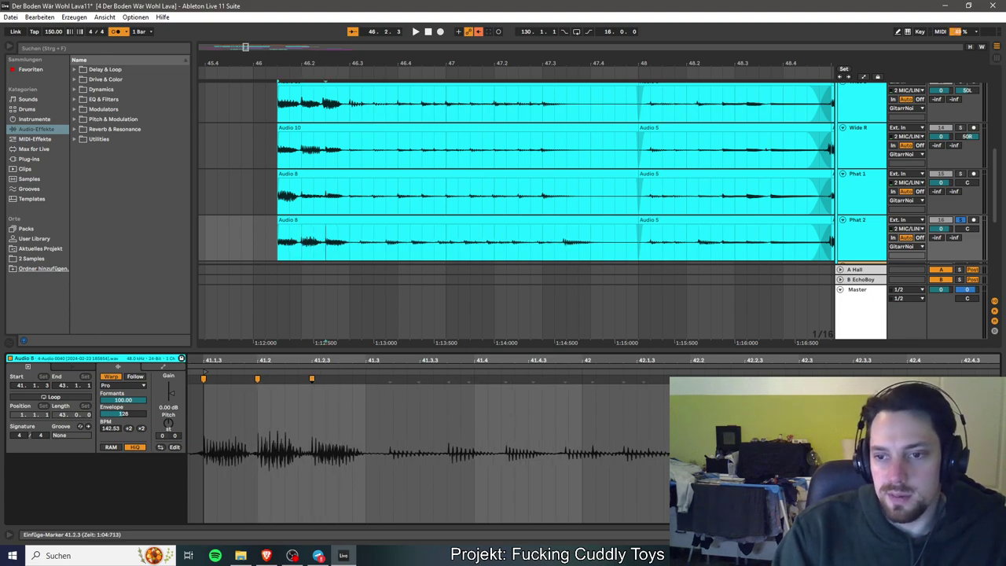
pyautogui.moveTo(848, 377); pyautogui.dragTo(799, 378)
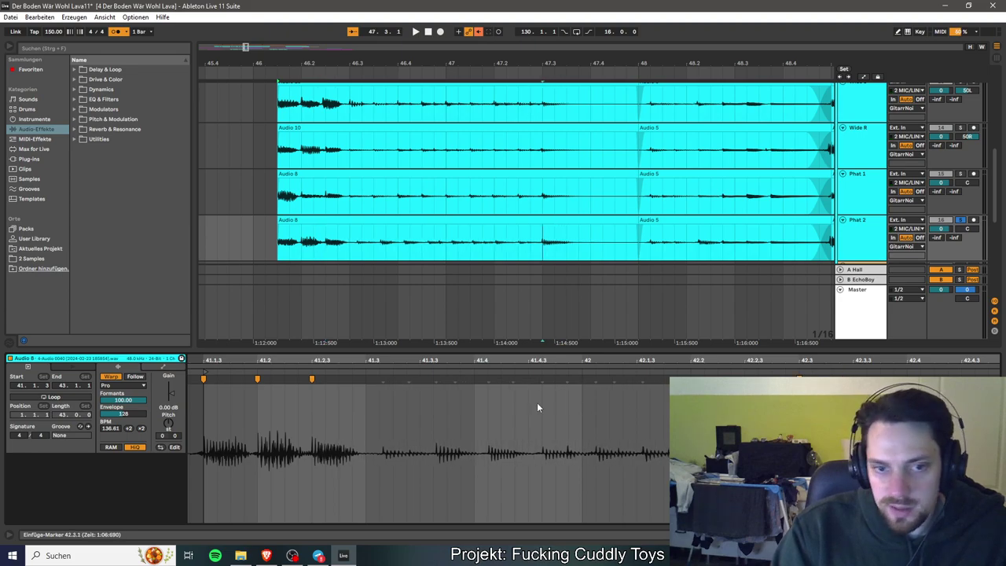
pyautogui.moveTo(383, 380); pyautogui.dragTo(367, 380)
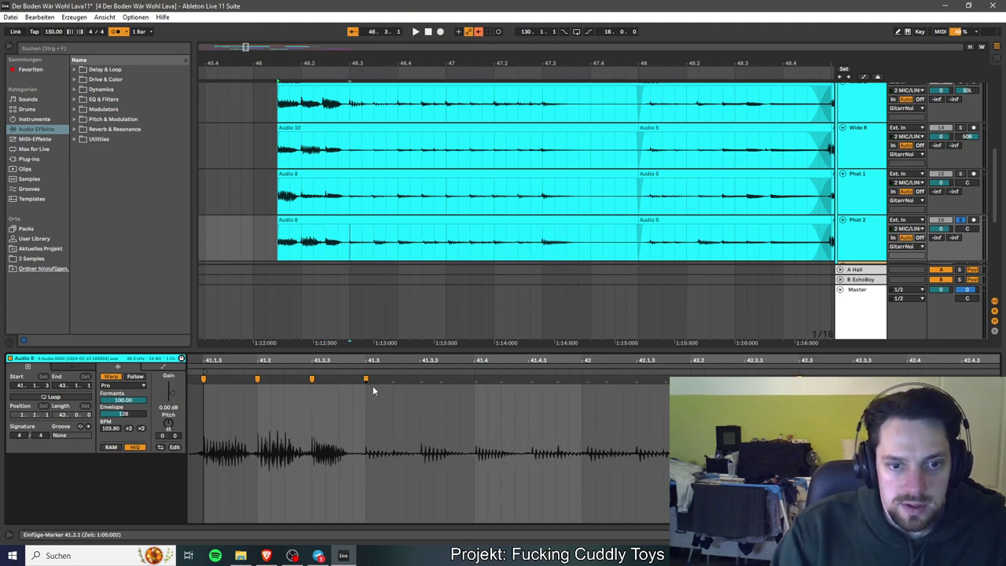
# Align the Phat 2 clip's remaining notes with warp markers on every sixteenth from 41.3.2 to 42.2, plus 42.2.3 and 42.2.4.
pyautogui.moveTo(477, 378); pyautogui.dragTo(474, 378)
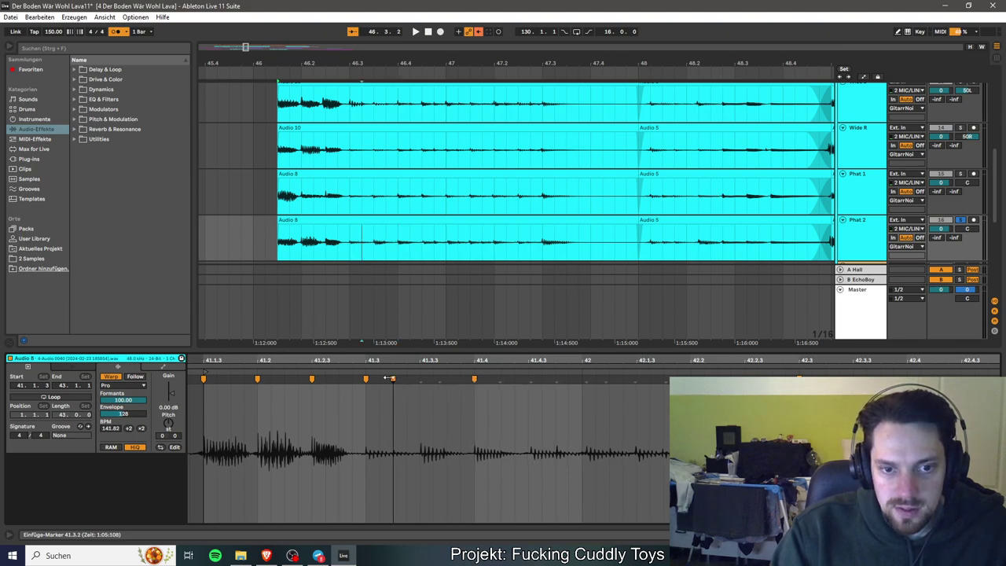
pyautogui.moveTo(440, 378); pyautogui.dragTo(446, 378)
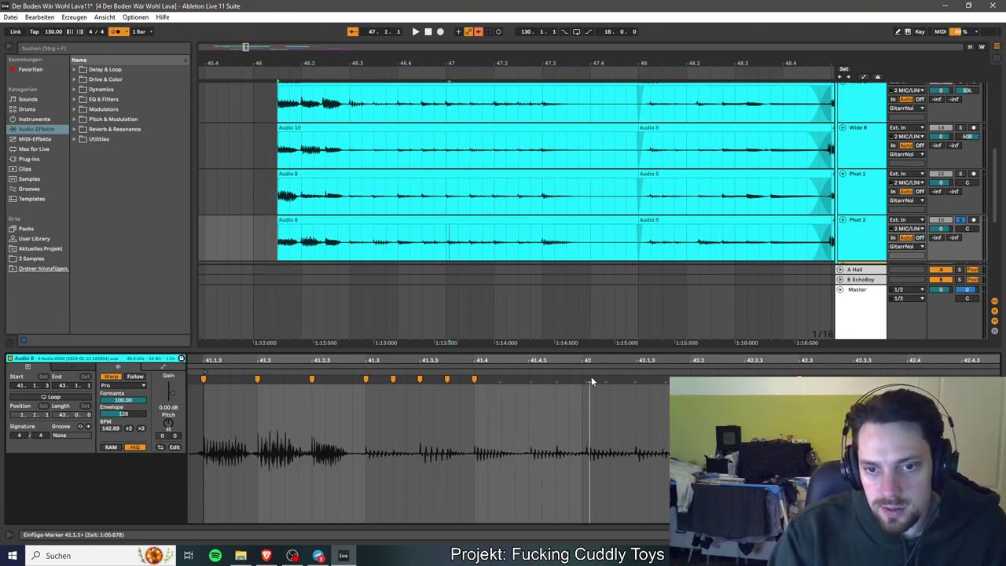
pyautogui.moveTo(585, 379); pyautogui.dragTo(581, 379)
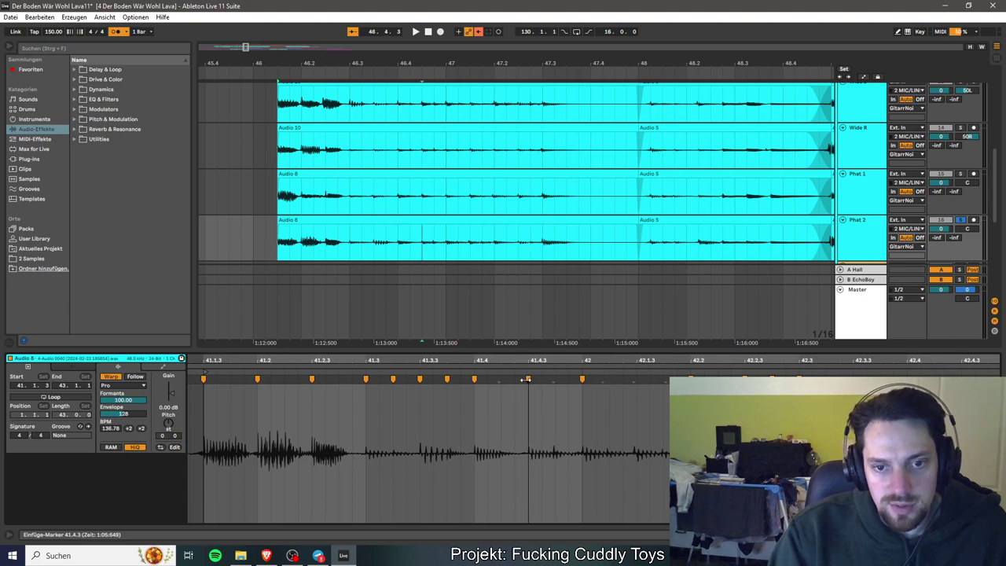
pyautogui.doubleClick(498, 379)
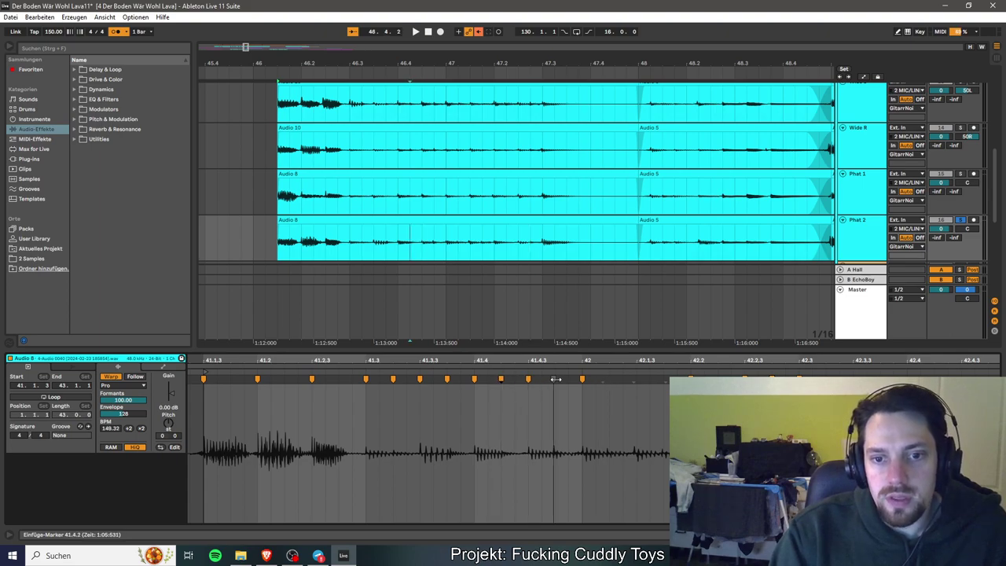
pyautogui.doubleClick(555, 379)
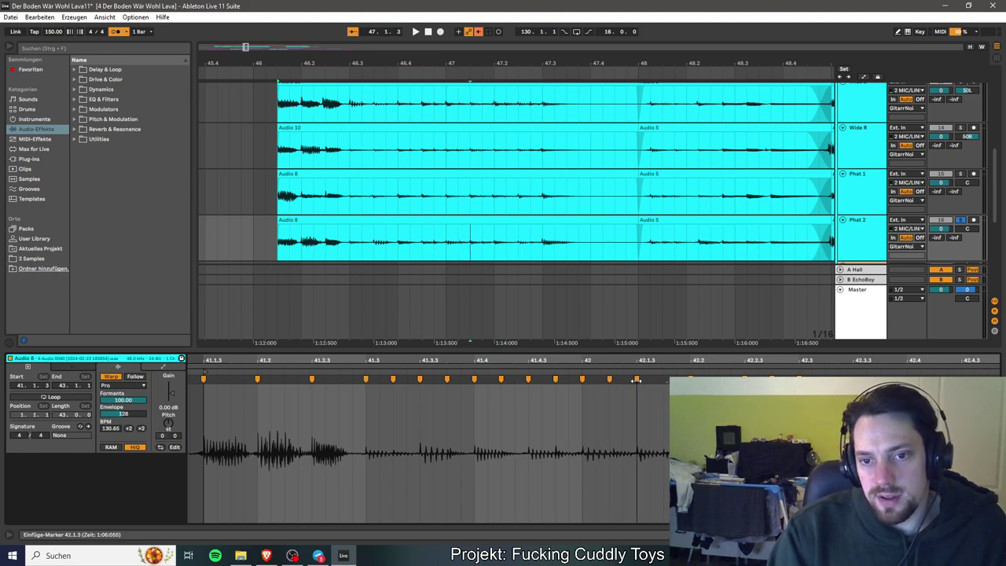
pyautogui.doubleClick(662, 379)
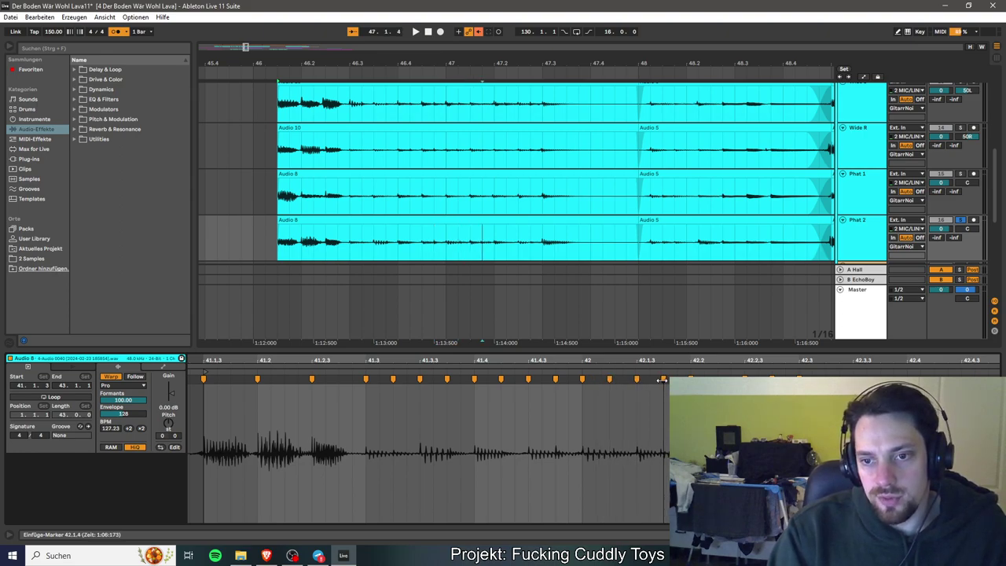
# Save the set and play back the soloed Phat 2 passage from 46.1.3.
pyautogui.click(276, 244)
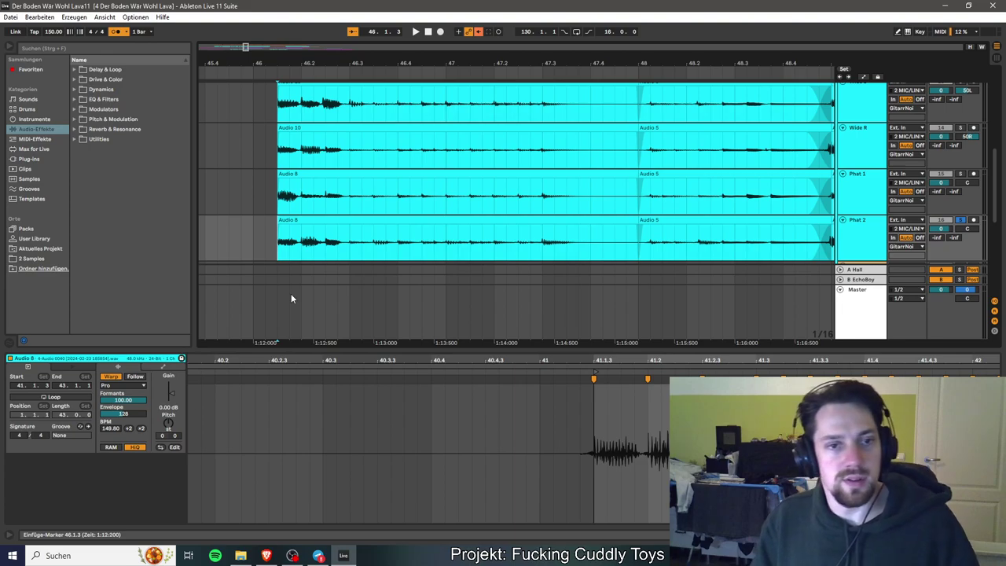
pyautogui.press('space')
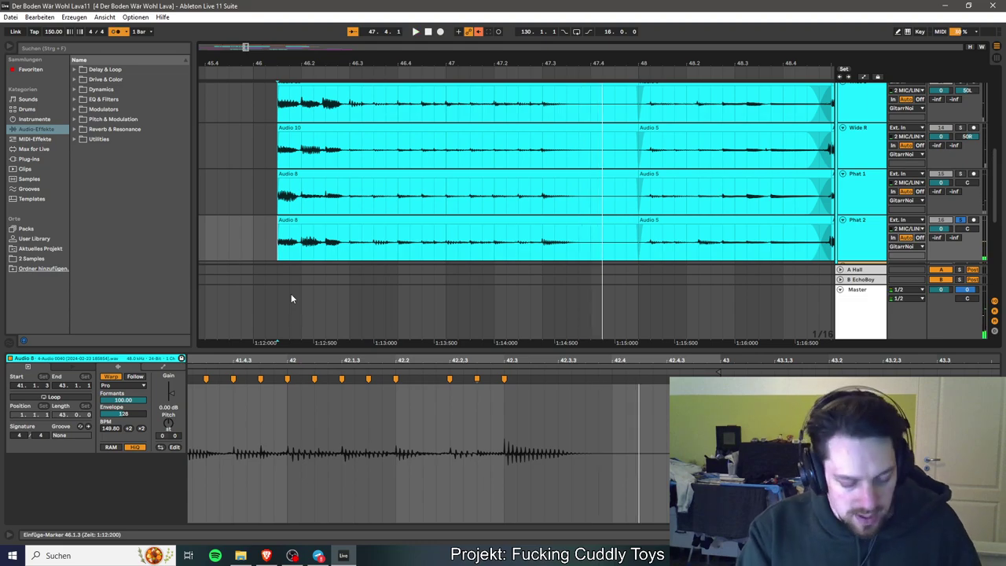
# Enlarge the arrangement area and play the four GitarrNoi tracks together from 46.1.3 with the group soloed.
pyautogui.moveTo(470, 347); pyautogui.dragTo(460, 523)
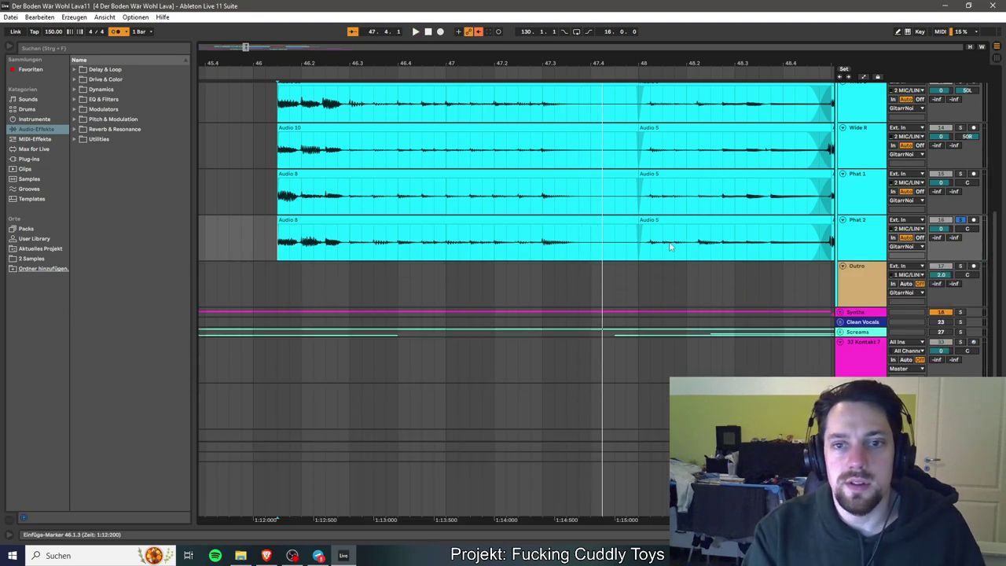
pyautogui.scroll(3, 889, 255)
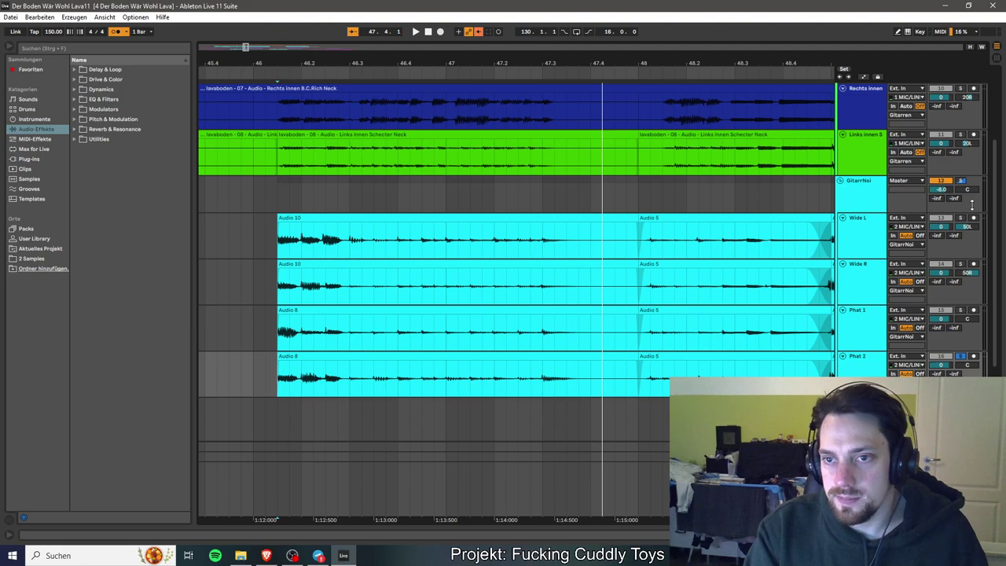
pyautogui.click(305, 248)
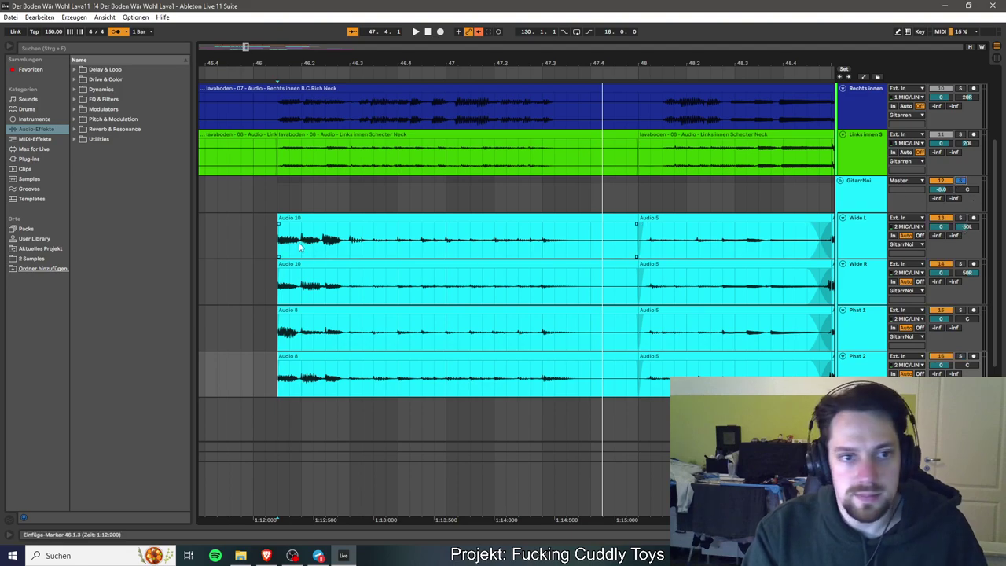
pyautogui.click(517, 346)
pyautogui.press('space')
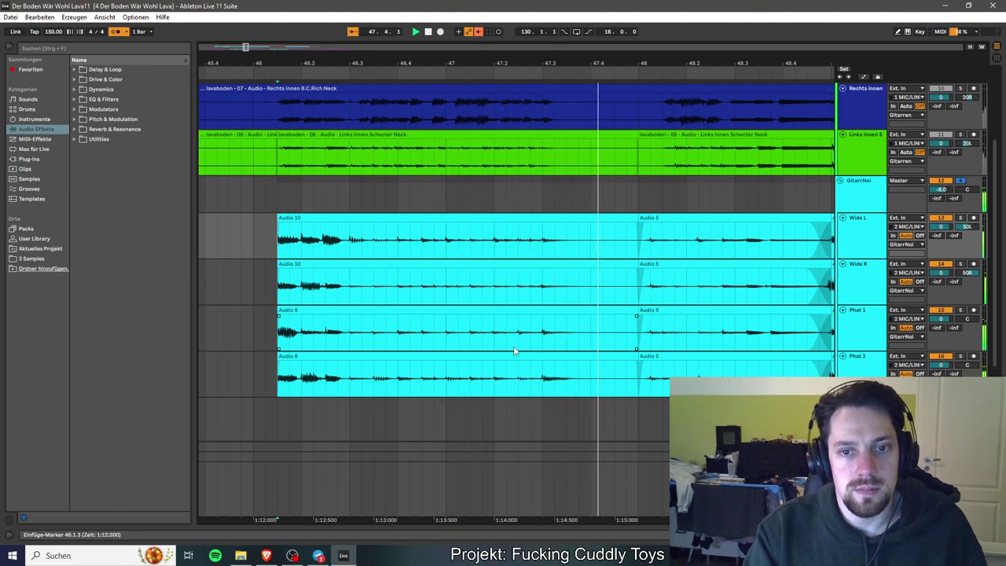
pyautogui.click(451, 268)
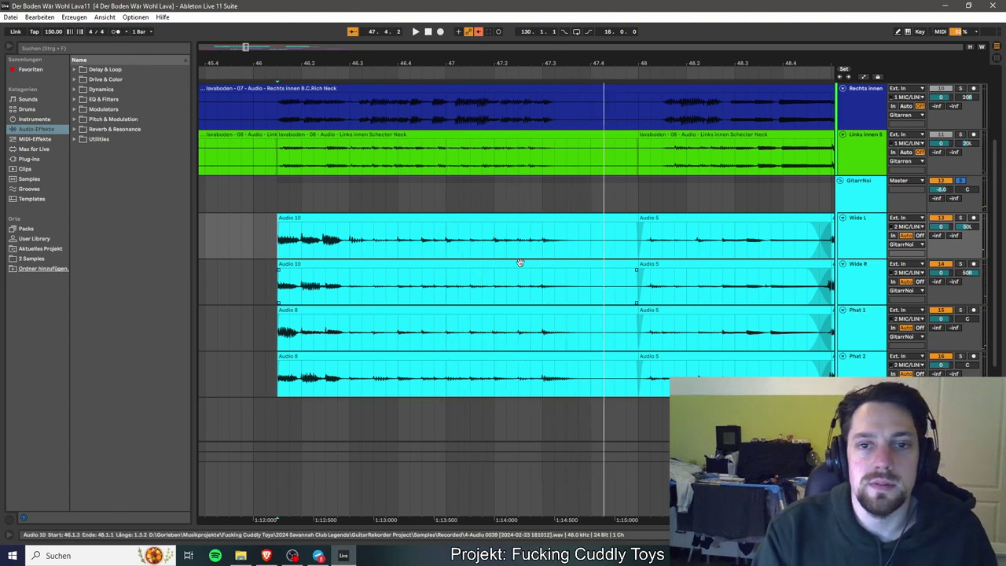
# Solo the Links innen guitar track and listen to its passage from 46.1.3 for comparison.
pyautogui.hscroll(-5, 520, 262)
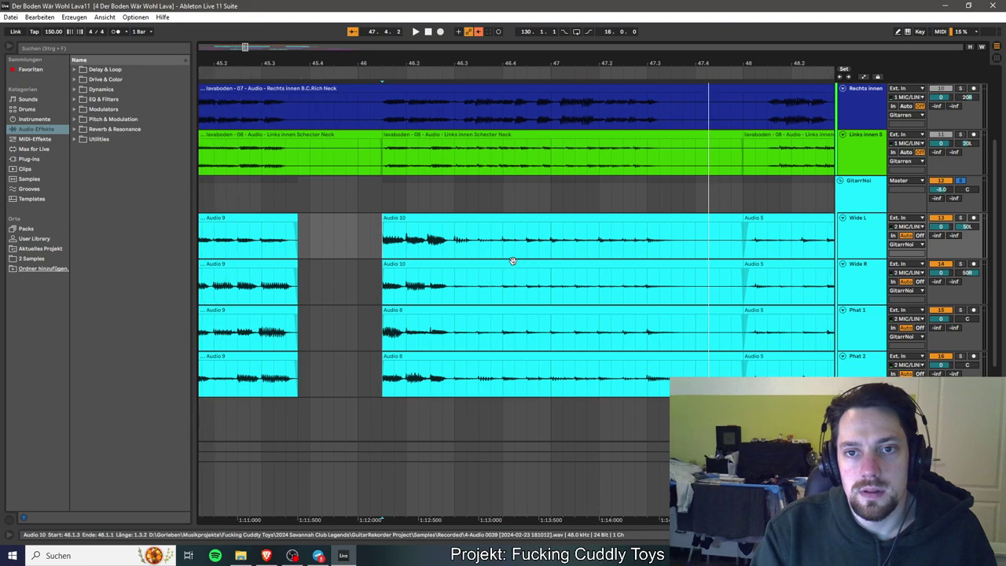
pyautogui.hscroll(-1, 512, 259)
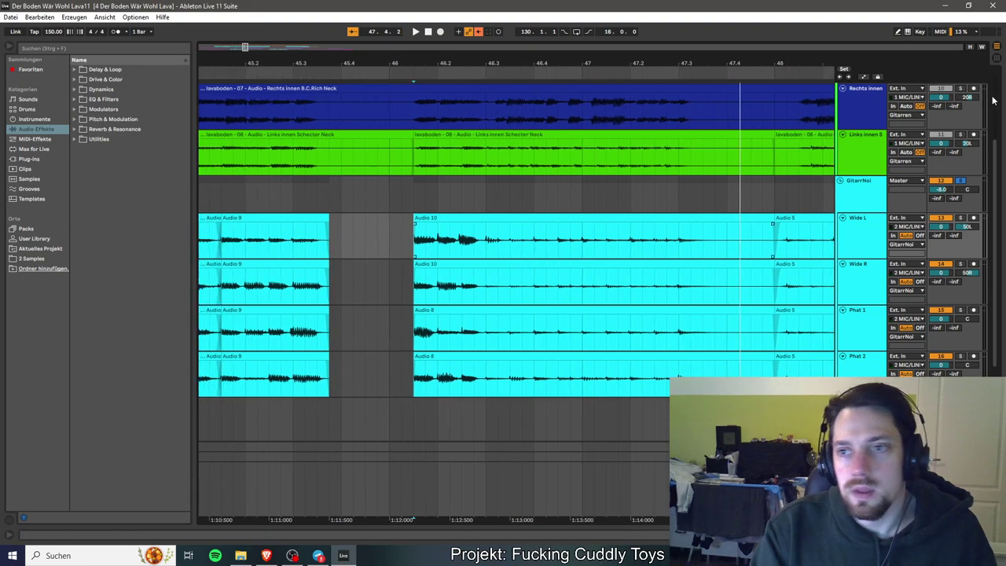
pyautogui.click(961, 136)
pyautogui.press('space')
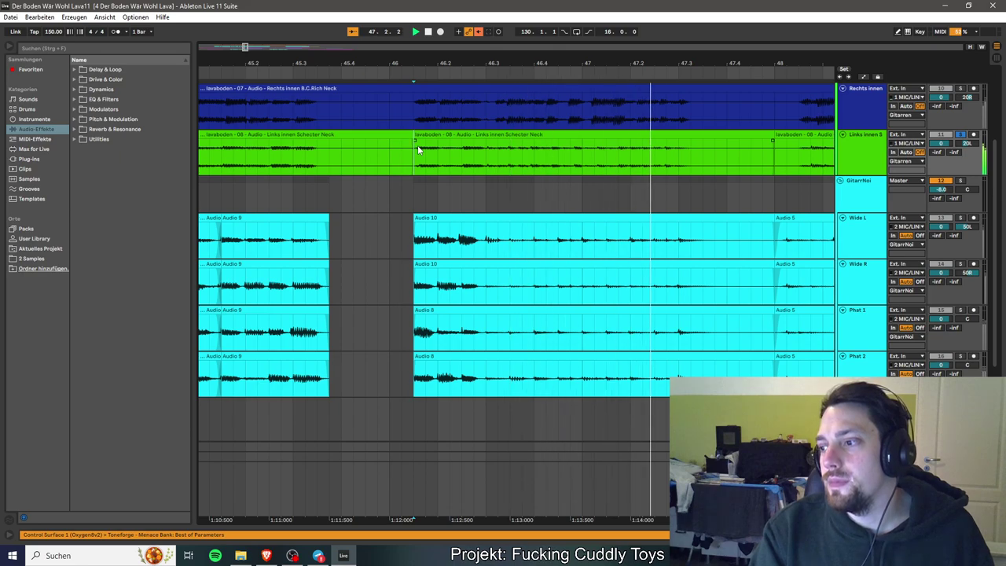
pyautogui.press('space')
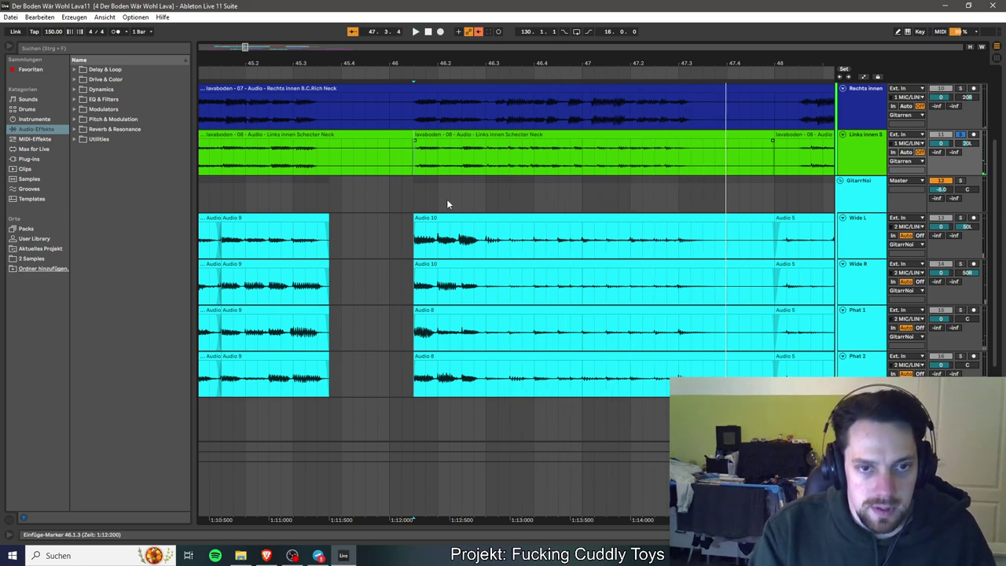
# Extend the starts of the Wide L, Wide R, Phat 1 and Phat 2 clips from 46.1.3 back to 46.1.2.
pyautogui.moveTo(414, 220); pyautogui.dragTo(402, 226)
pyautogui.moveTo(415, 266); pyautogui.dragTo(403, 267)
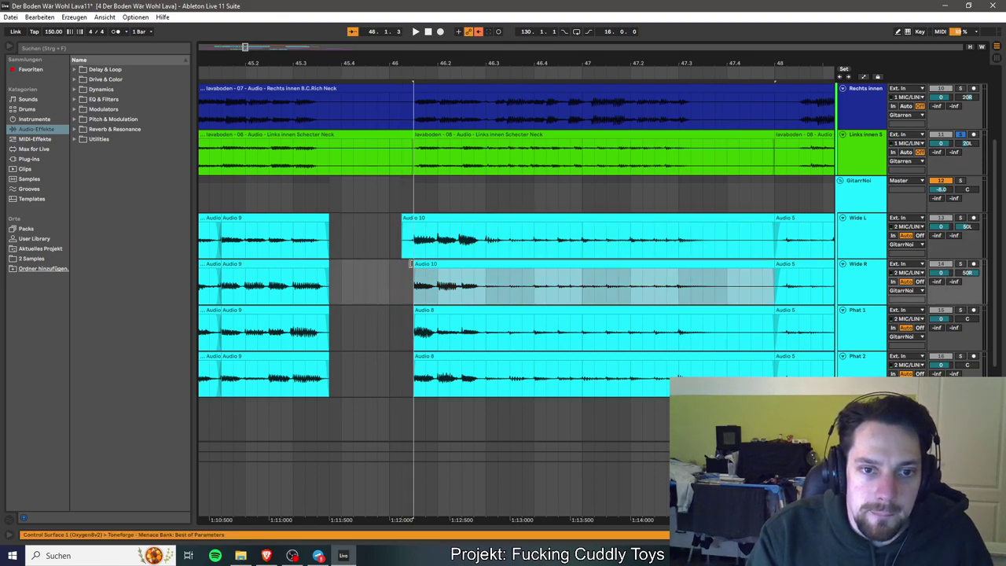
pyautogui.moveTo(414, 311); pyautogui.dragTo(408, 322)
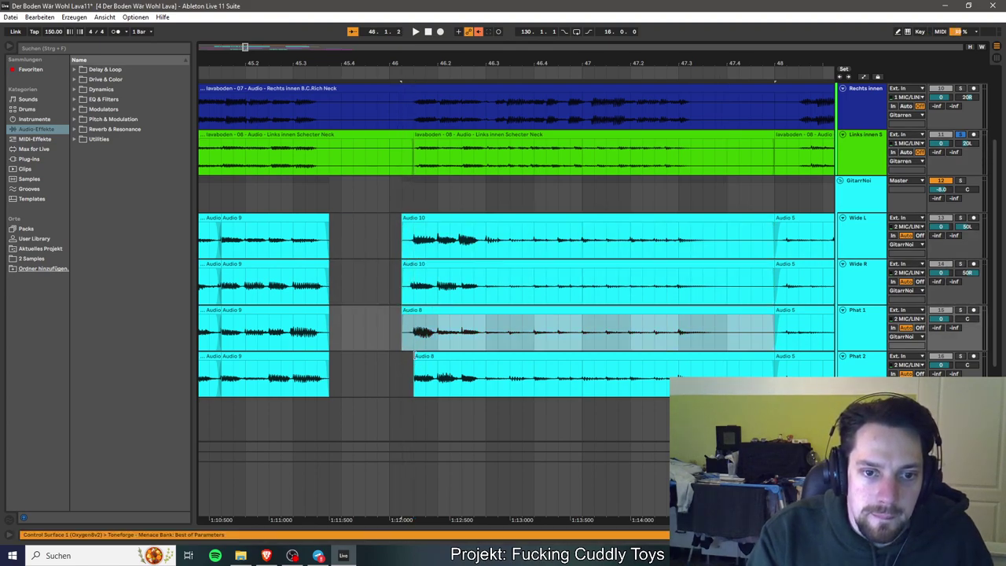
pyautogui.moveTo(414, 361); pyautogui.dragTo(402, 363)
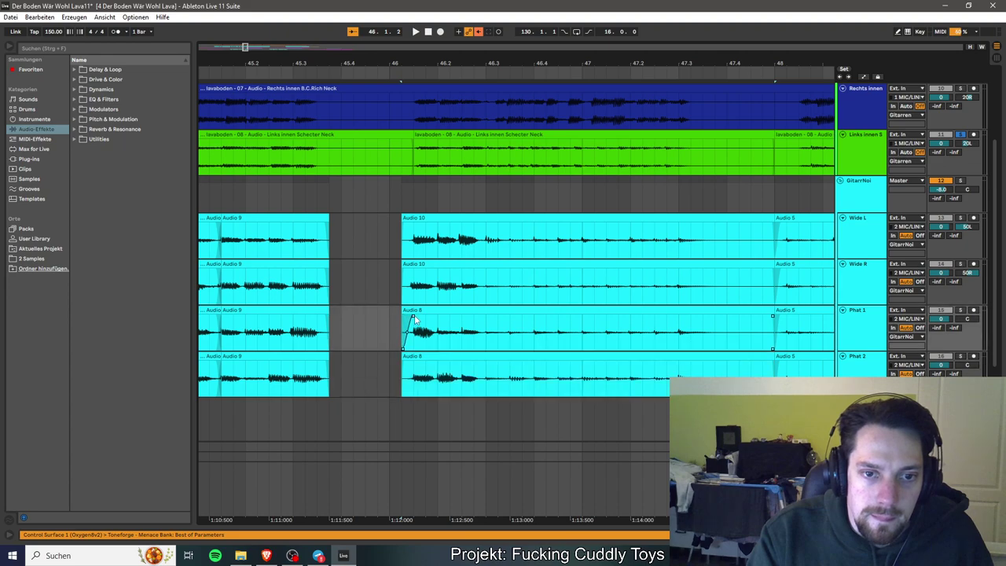
# Add short fade-ins from 46.1.2 to 46.1.3 on the extended Wide L, Wide R, Phat 1 and Phat 2 clips.
pyautogui.moveTo(402, 363); pyautogui.dragTo(410, 363)
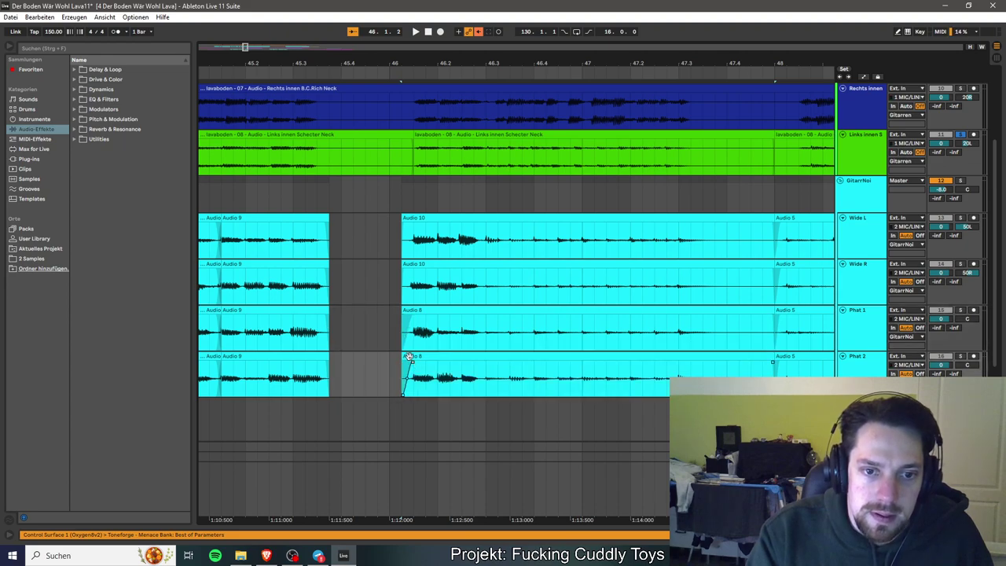
pyautogui.moveTo(403, 272); pyautogui.dragTo(412, 273)
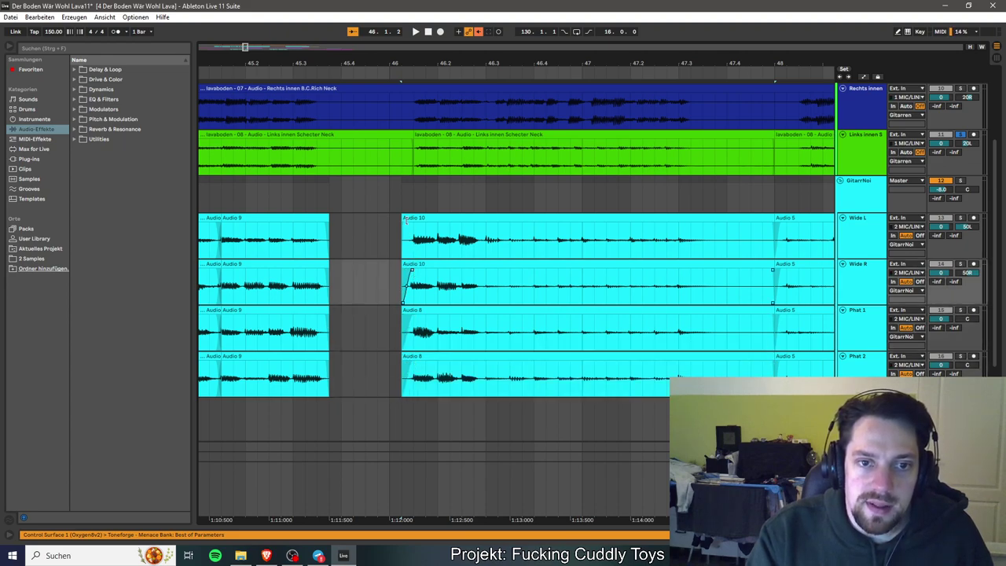
pyautogui.moveTo(404, 226); pyautogui.dragTo(411, 227)
# Crossfade the four guitar clips into the following Audio 5 clips at bar 48 and play the transition from 47.1.4.
pyautogui.hscroll(5, 557, 279)
pyautogui.click(440, 242)
pyautogui.press('space')
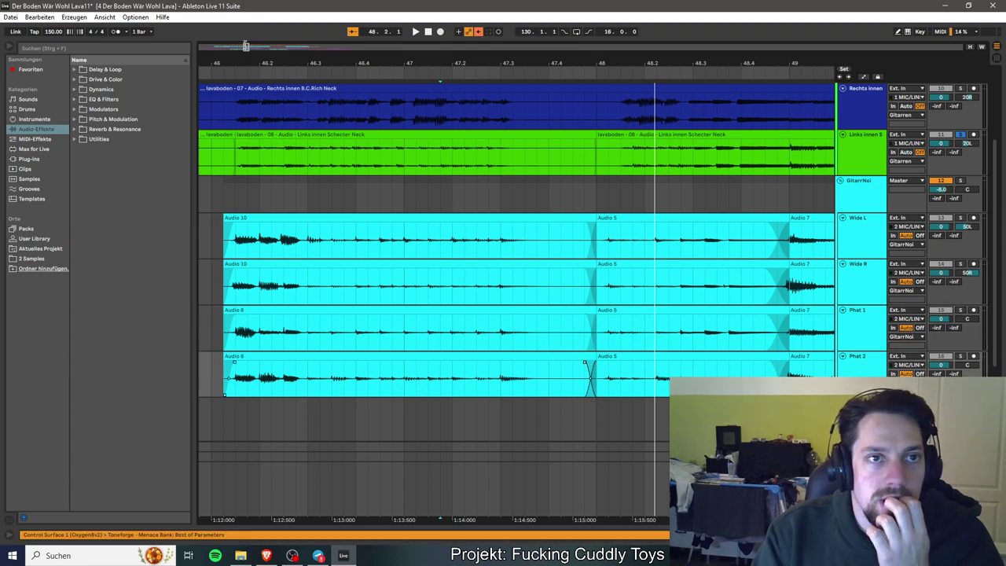
# Save the set and play the soloed Links innen guitar from bar 31.
pyautogui.scroll(-5, 246, 47)
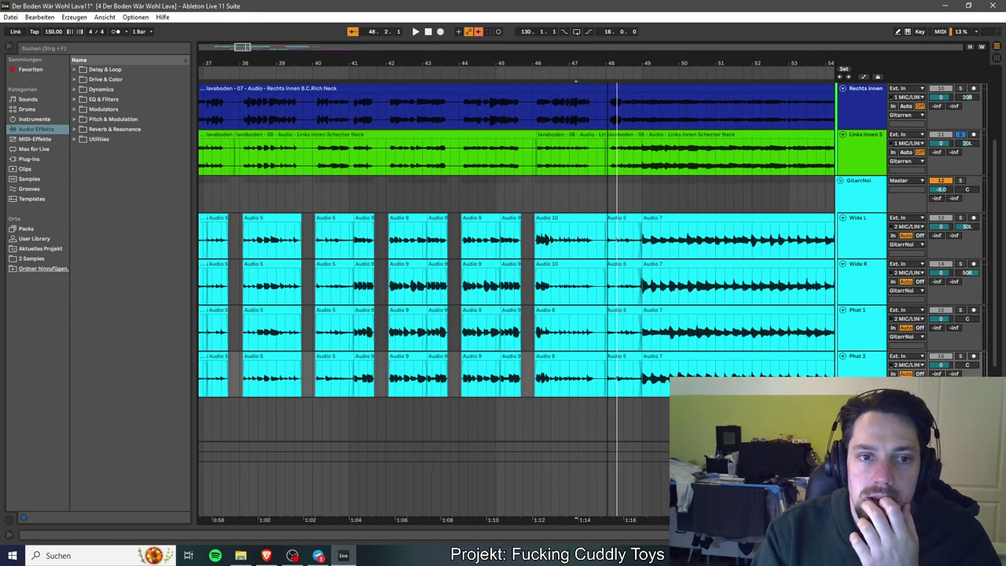
pyautogui.scroll(-4, 244, 47)
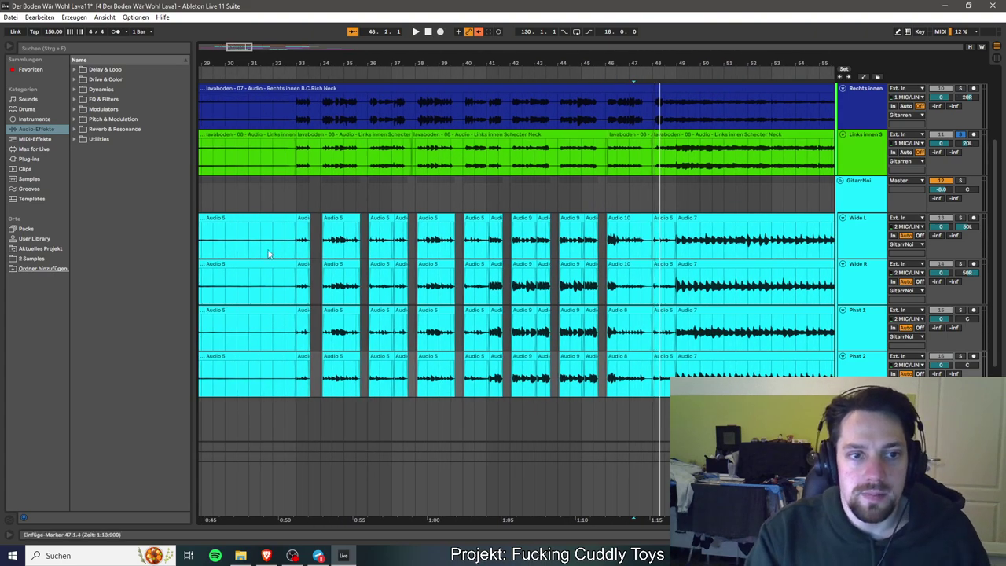
pyautogui.click(251, 247)
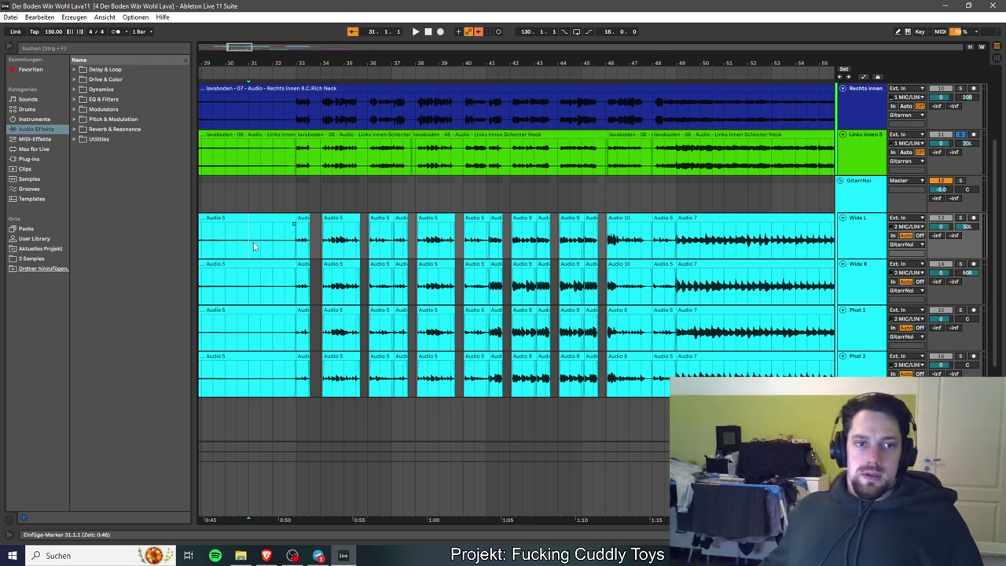
pyautogui.press('space')
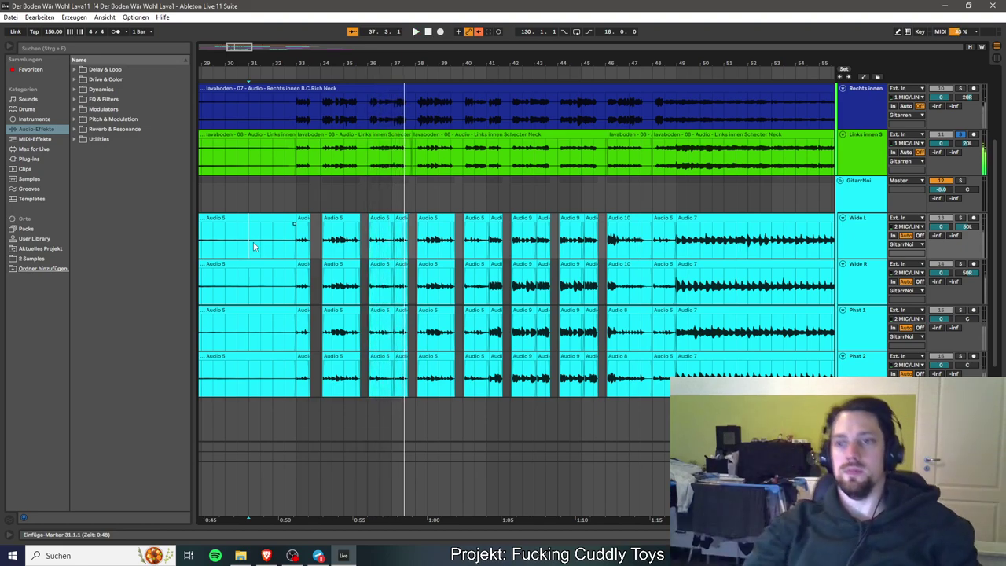
# Solo the GitarrNoi group instead, listen through the section into bar 49, and inspect the clips around bars 45–50.
pyautogui.click(960, 181)
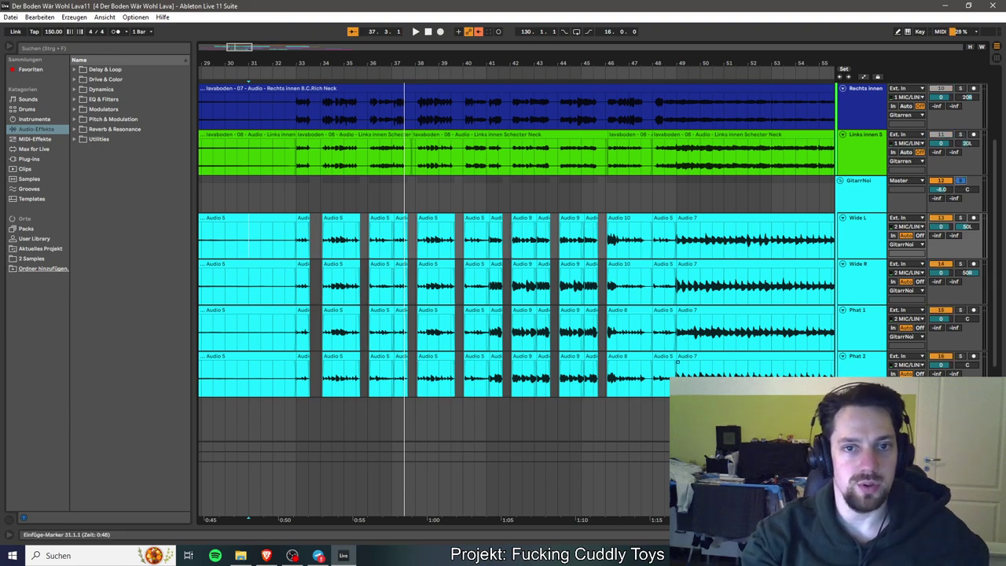
pyautogui.press('space')
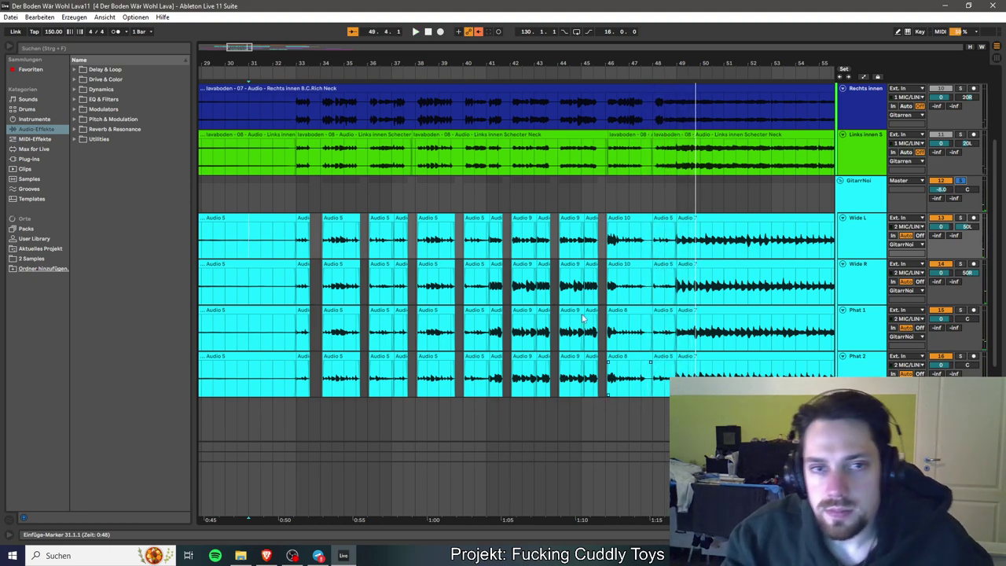
pyautogui.moveTo(246, 48); pyautogui.dragTo(246, 117)
pyautogui.moveTo(246, 48); pyautogui.dragTo(246, 49)
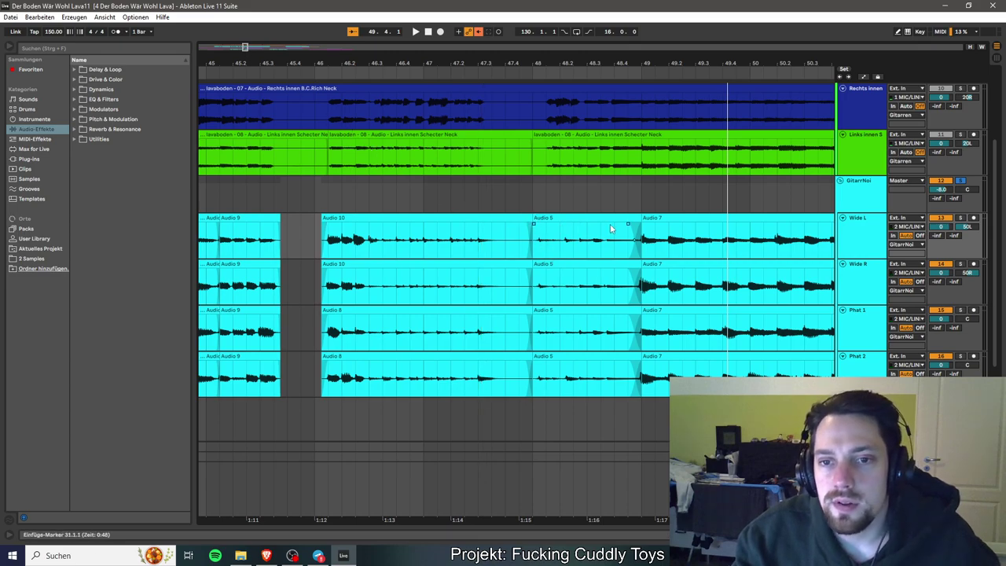
# Trim the ends of the bar-48 Audio 5 clips on Wide L, Wide R, Phat 1 and Phat 2 back to 48.4.3.
pyautogui.moveTo(639, 220); pyautogui.dragTo(628, 222)
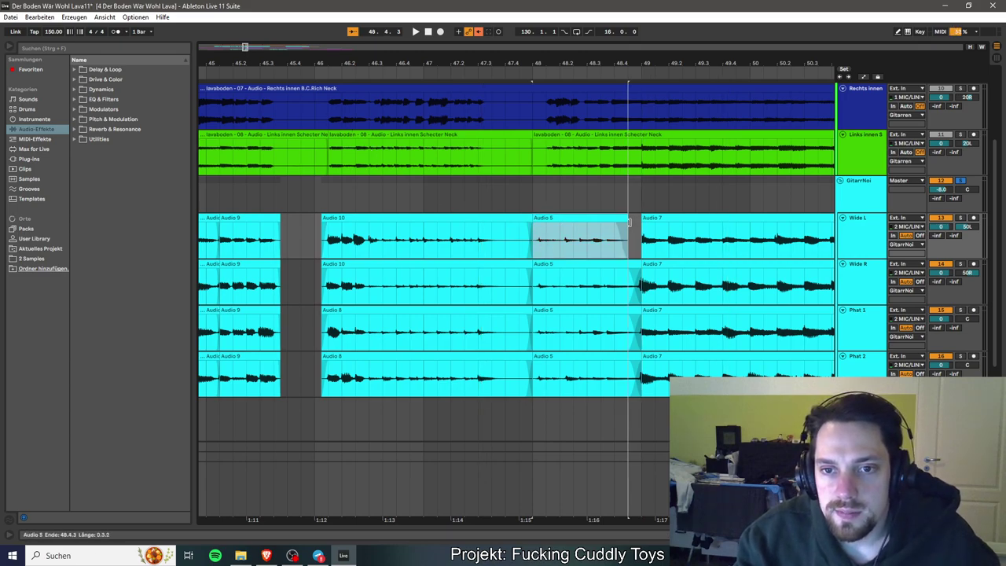
pyautogui.moveTo(637, 286); pyautogui.dragTo(628, 319)
pyautogui.moveTo(638, 376); pyautogui.dragTo(628, 375)
# Move the four Audio 5 clips an eighth note later so they end at 49.1.1, and extend their starts back to 48.1.1.
pyautogui.click(576, 232)
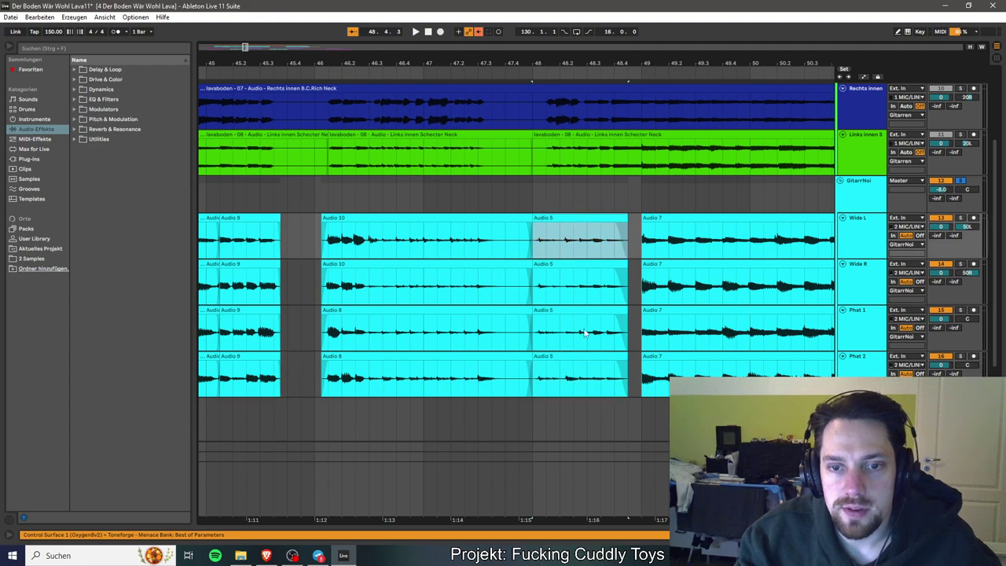
pyautogui.keyDown('shift'); pyautogui.click(582, 355); pyautogui.keyUp('shift')
pyautogui.moveTo(566, 220); pyautogui.dragTo(575, 219)
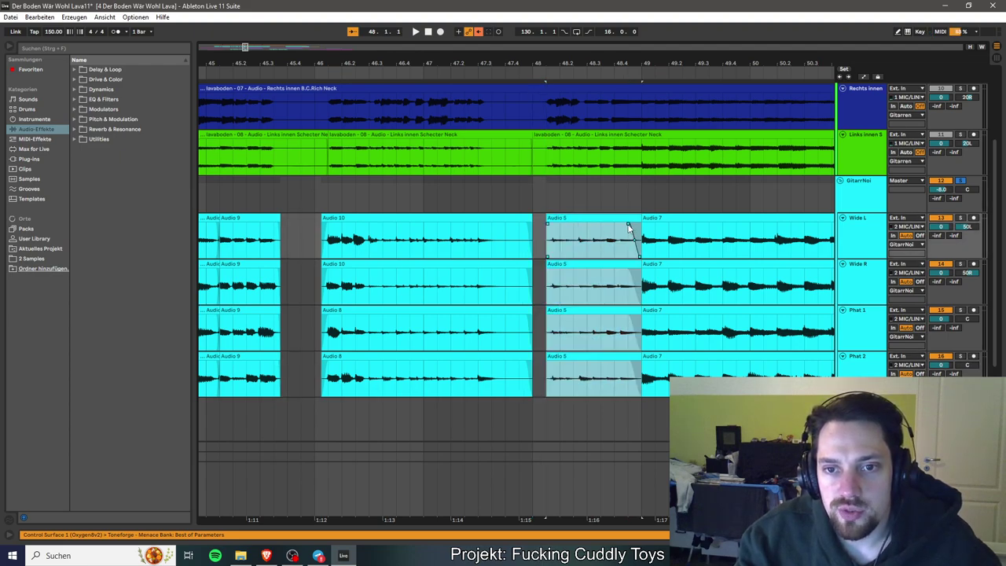
pyautogui.moveTo(547, 228); pyautogui.dragTo(534, 240)
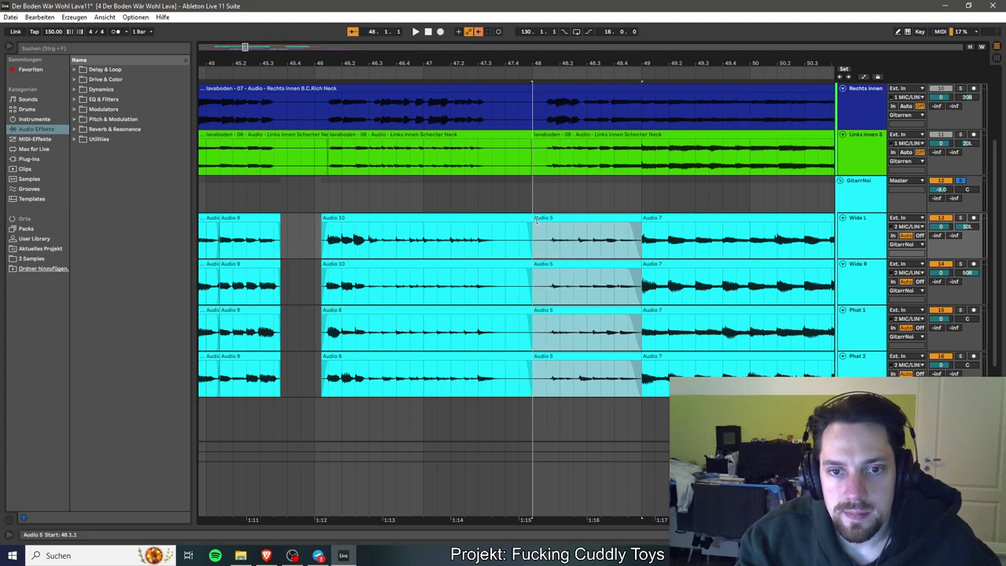
pyautogui.click(534, 239)
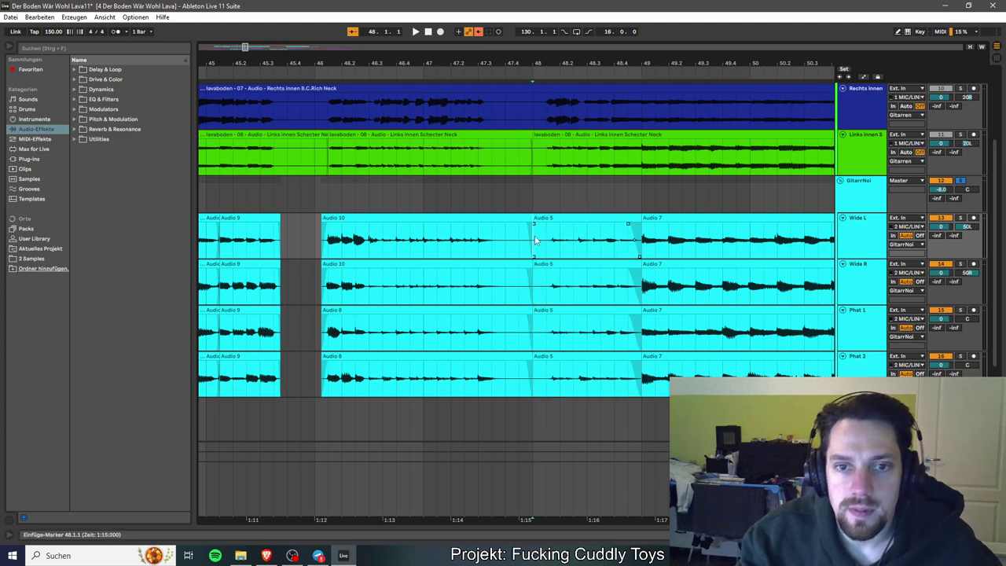
# Trim the end of the Wide L Audio 10 clip back to 47.4.1 and check the pause before bar 48 by playback.
pyautogui.moveTo(527, 227); pyautogui.dragTo(518, 236)
pyautogui.click(458, 257)
pyautogui.press('space')
pyautogui.press('space')
pyautogui.click(492, 250)
pyautogui.press('space')
pyautogui.press('space')
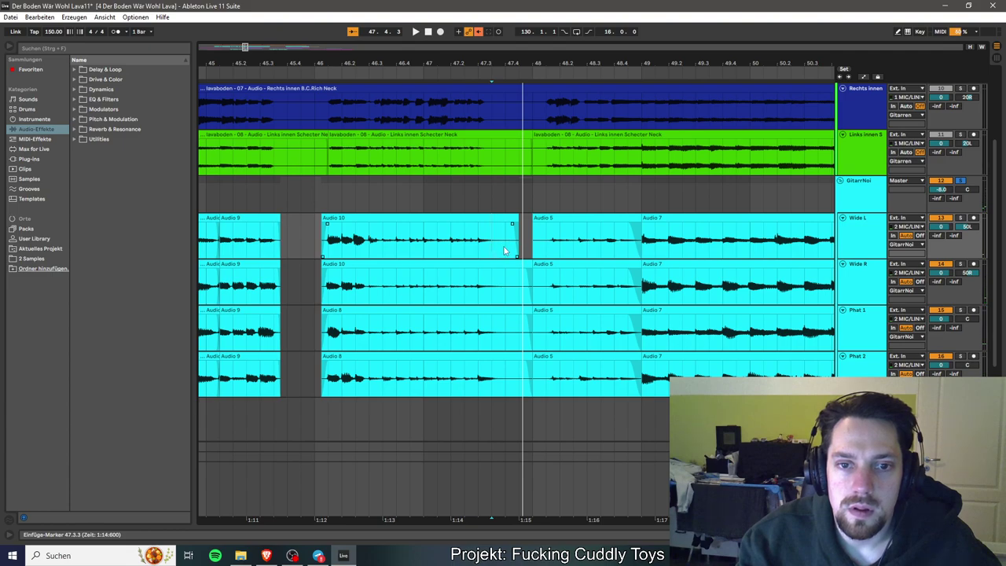
pyautogui.moveTo(516, 228); pyautogui.dragTo(507, 225)
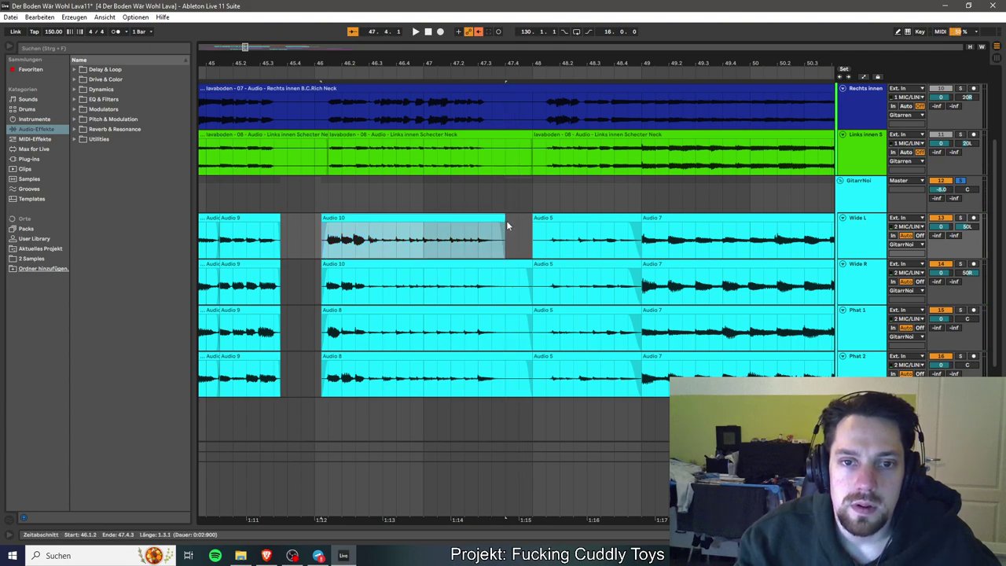
pyautogui.click(489, 248)
pyautogui.press('space')
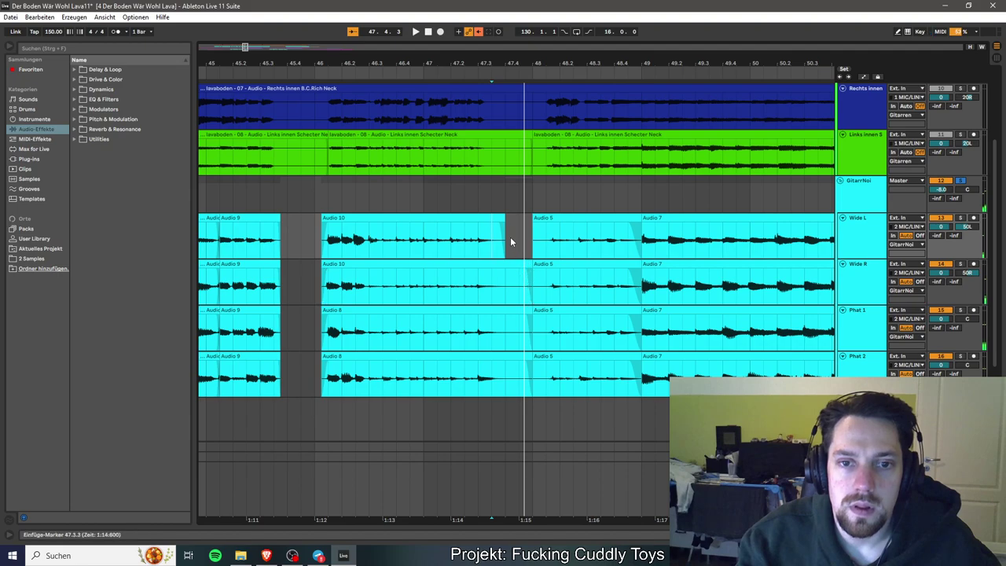
# Trim the Wide R, Phat 1 and Phat 2 clips to 47.4.1, lengthen the Wide L and Wide R fade-outs, and save the set.
pyautogui.moveTo(526, 273); pyautogui.dragTo(504, 273)
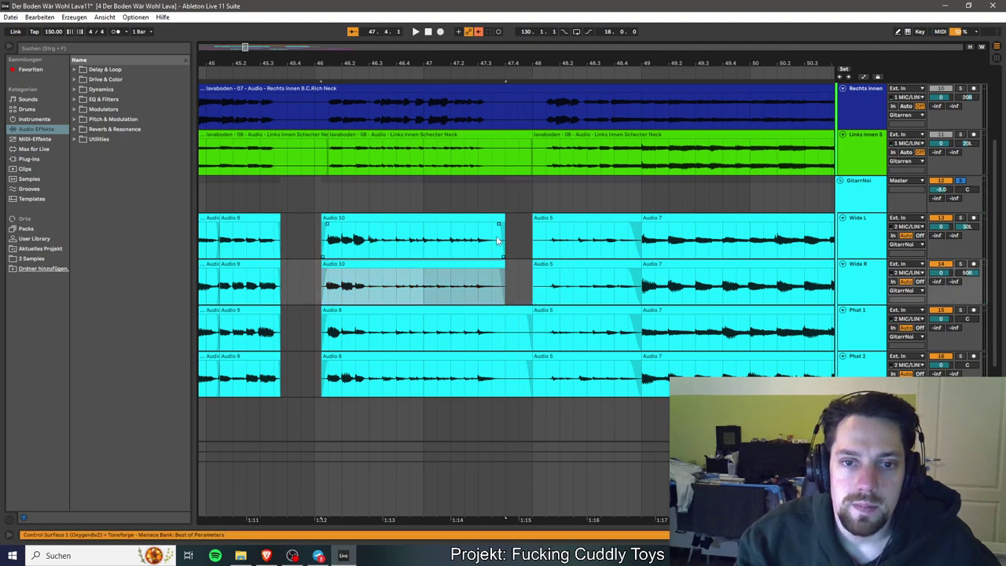
pyautogui.moveTo(498, 227); pyautogui.dragTo(493, 227)
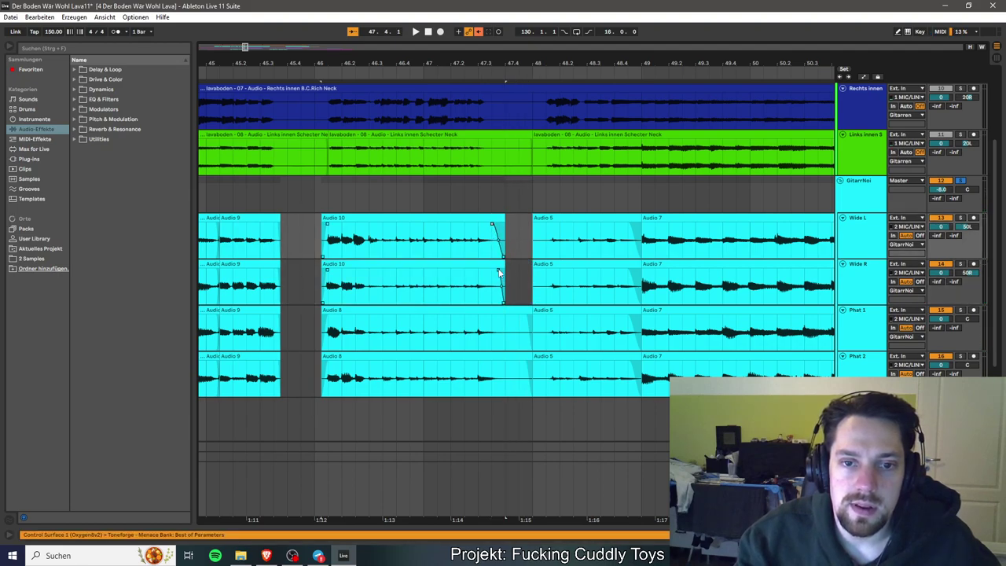
pyautogui.moveTo(498, 273); pyautogui.dragTo(491, 272)
pyautogui.moveTo(528, 310); pyautogui.dragTo(504, 311)
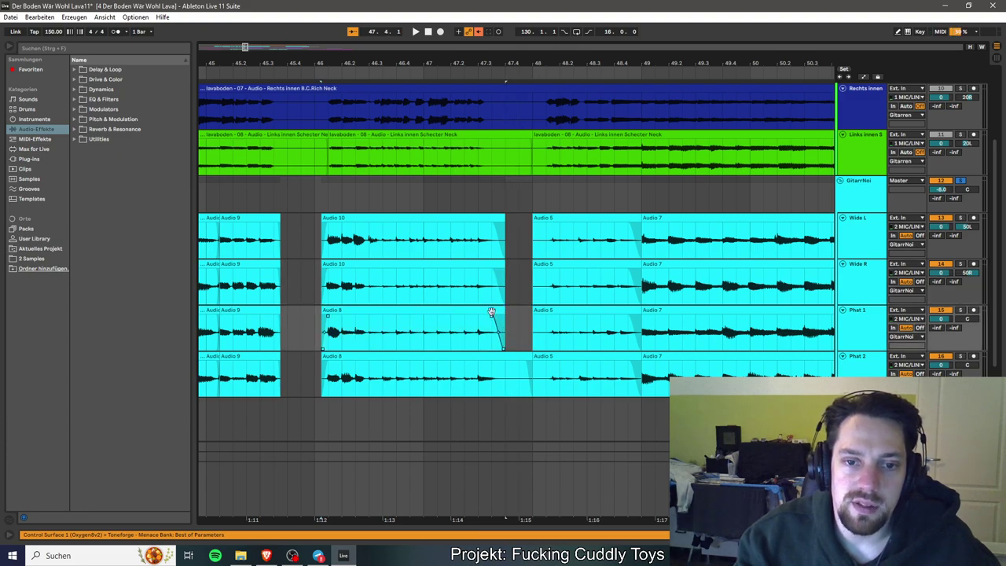
pyautogui.moveTo(532, 358); pyautogui.dragTo(505, 359)
pyautogui.hotkey('ctrl', 's')
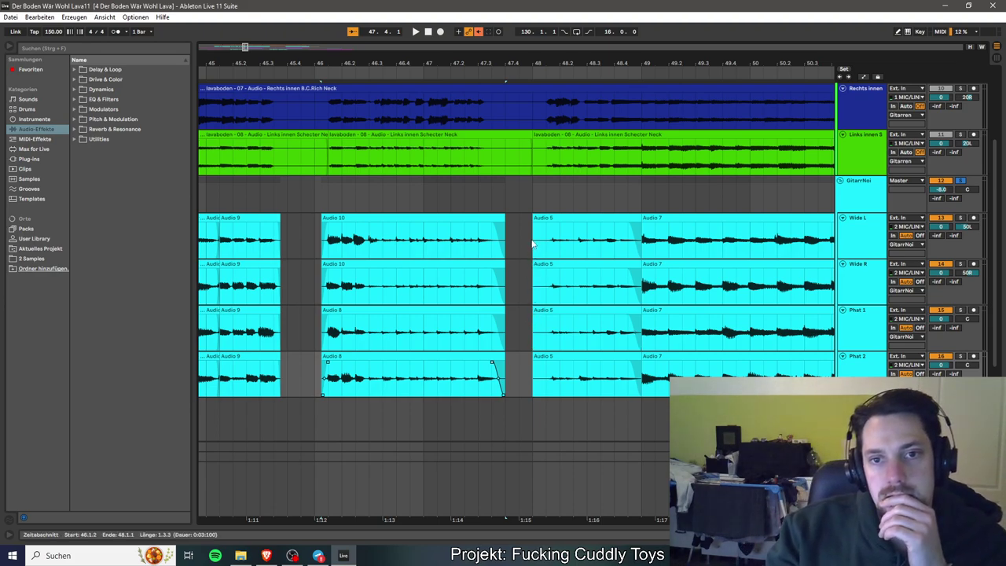
# Trim the start of the Wide L Audio 5 clip to 48.1.3 and play from that point.
pyautogui.moveTo(535, 227); pyautogui.dragTo(546, 229)
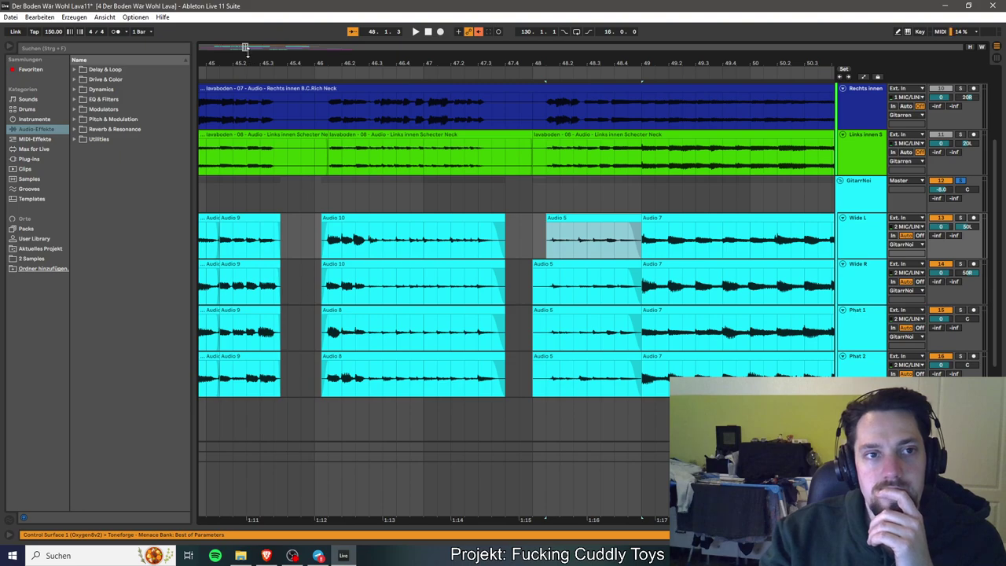
pyautogui.press('+')
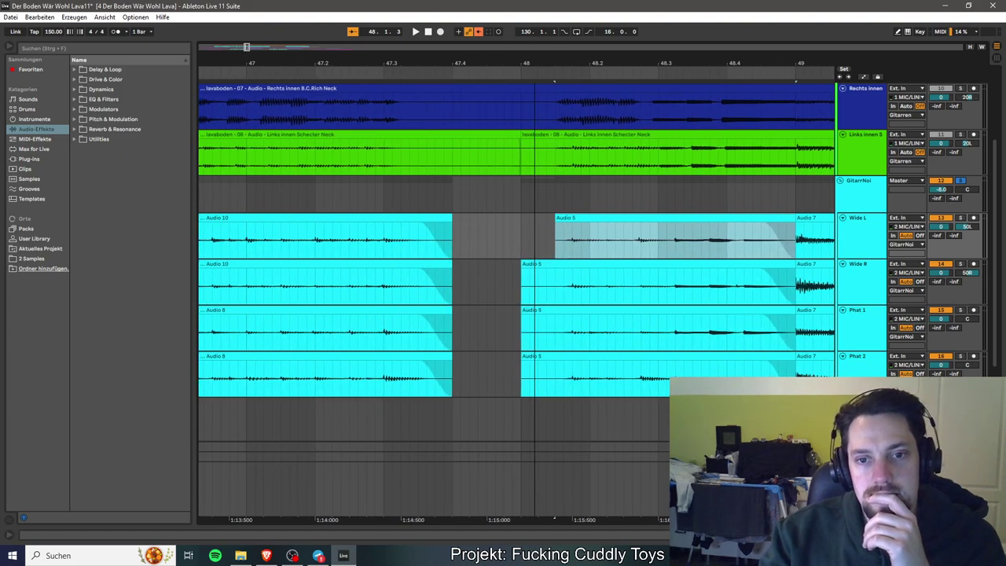
pyautogui.press('-')
pyautogui.click(539, 243)
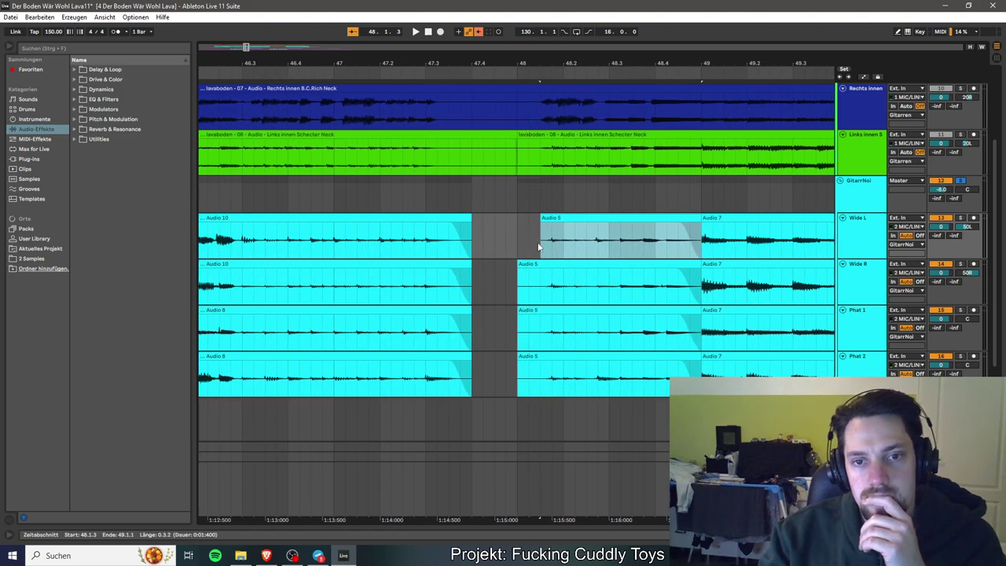
pyautogui.press('space')
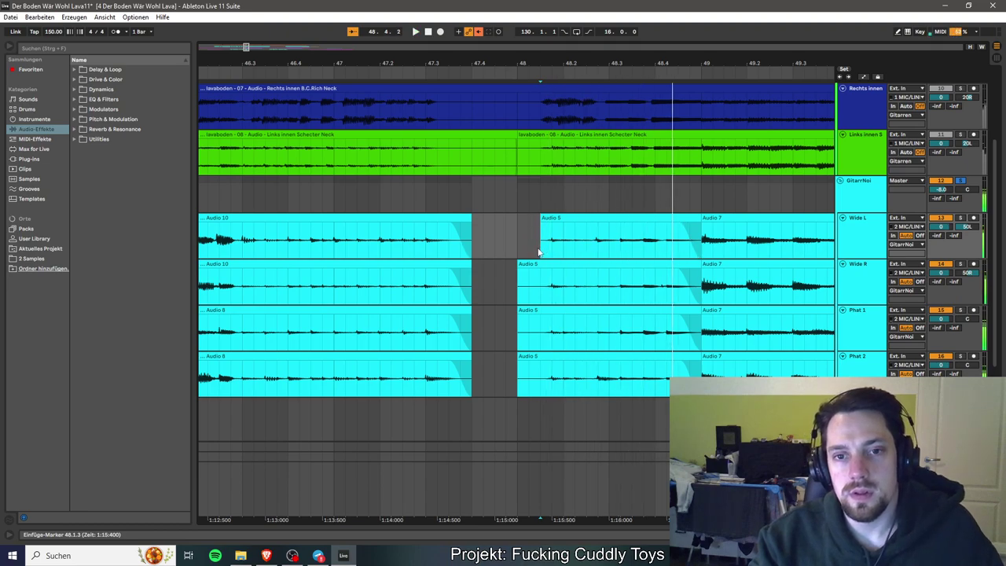
# Move the Audio 5 clips on all four guitar tracks a sixteenth note earlier and play across the transition into bar 49.
pyautogui.click(577, 217)
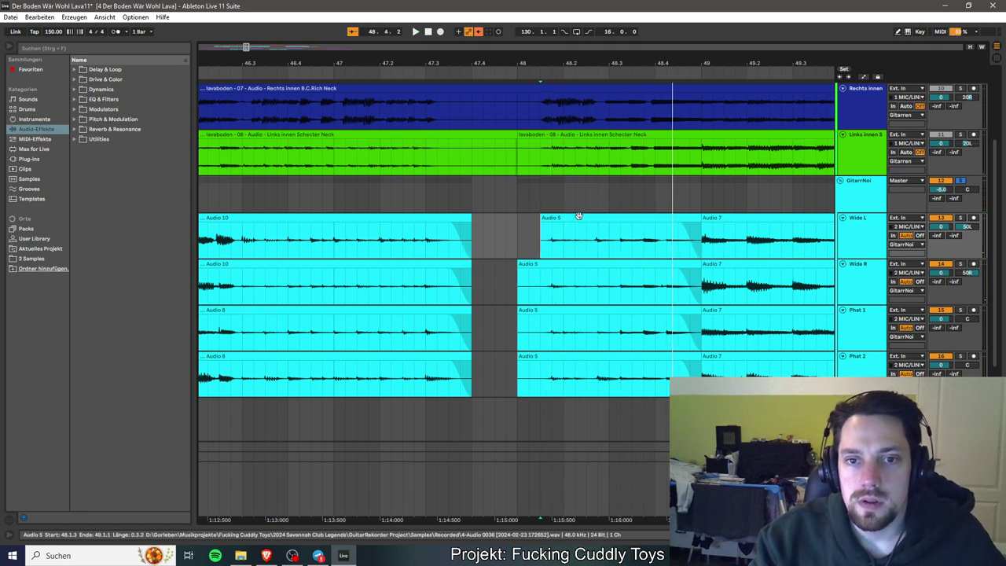
pyautogui.moveTo(578, 216); pyautogui.dragTo(567, 218)
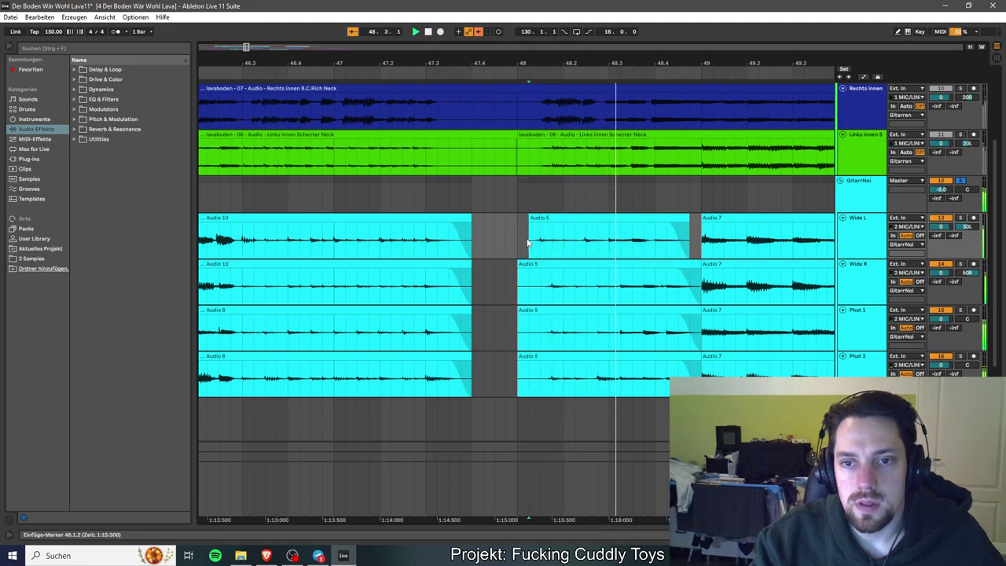
pyautogui.click(569, 265)
pyautogui.moveTo(565, 266); pyautogui.dragTo(554, 268)
pyautogui.moveTo(569, 312); pyautogui.dragTo(550, 358)
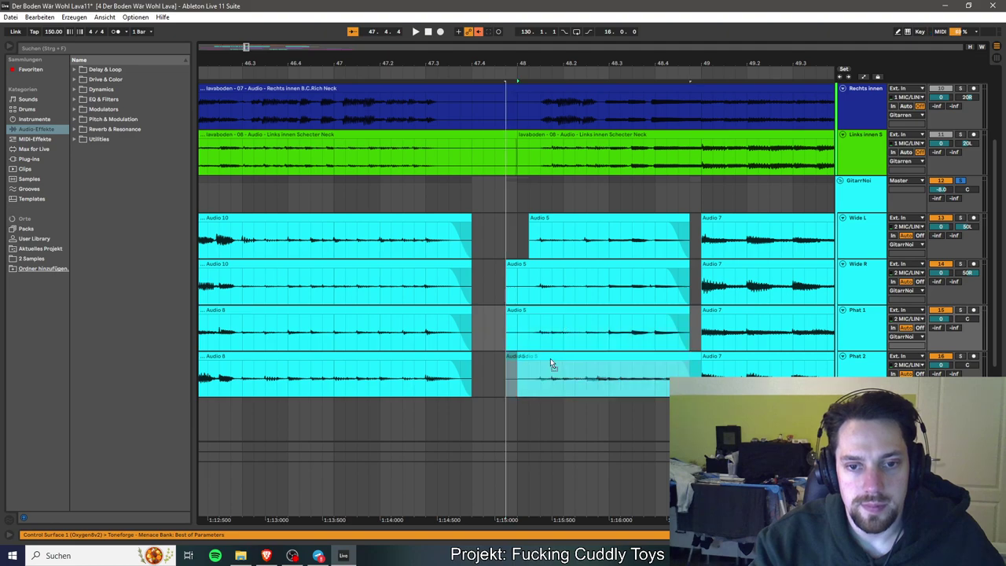
pyautogui.click(514, 293)
pyautogui.press('space')
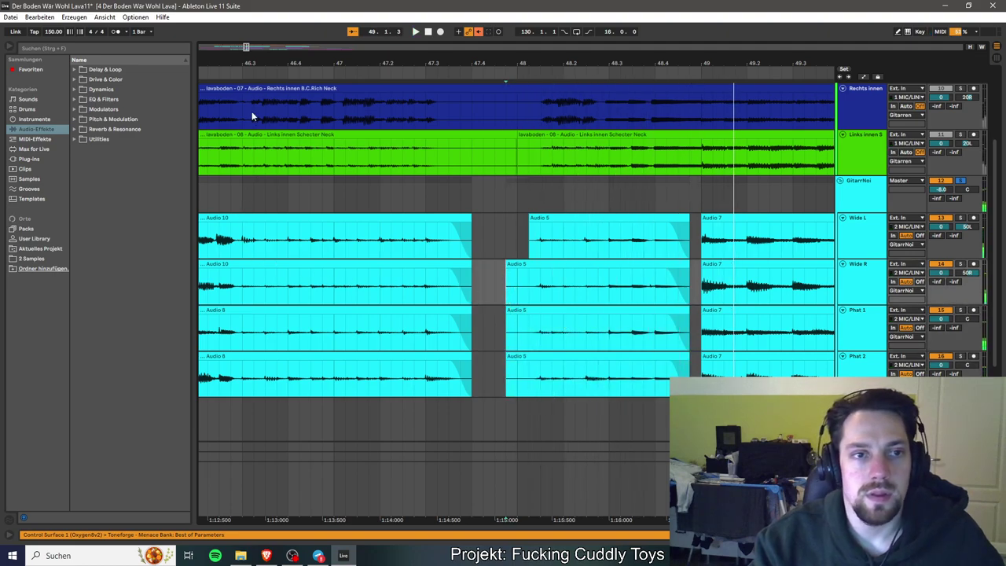
# Play the guitar section from the start of bar 44 with the metronome turned on.
pyautogui.moveTo(248, 62); pyautogui.dragTo(248, 40)
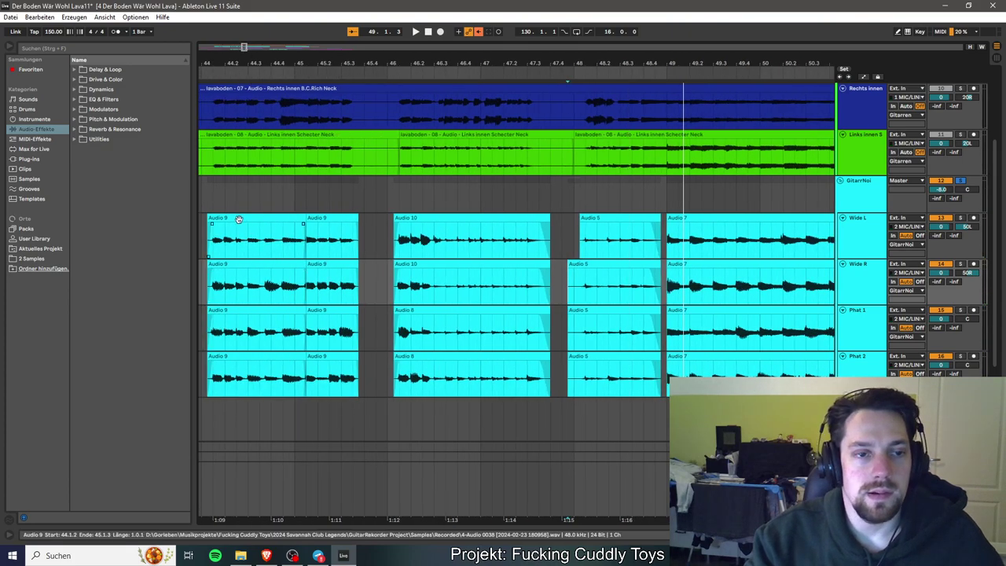
pyautogui.click(210, 245)
pyautogui.click(116, 32)
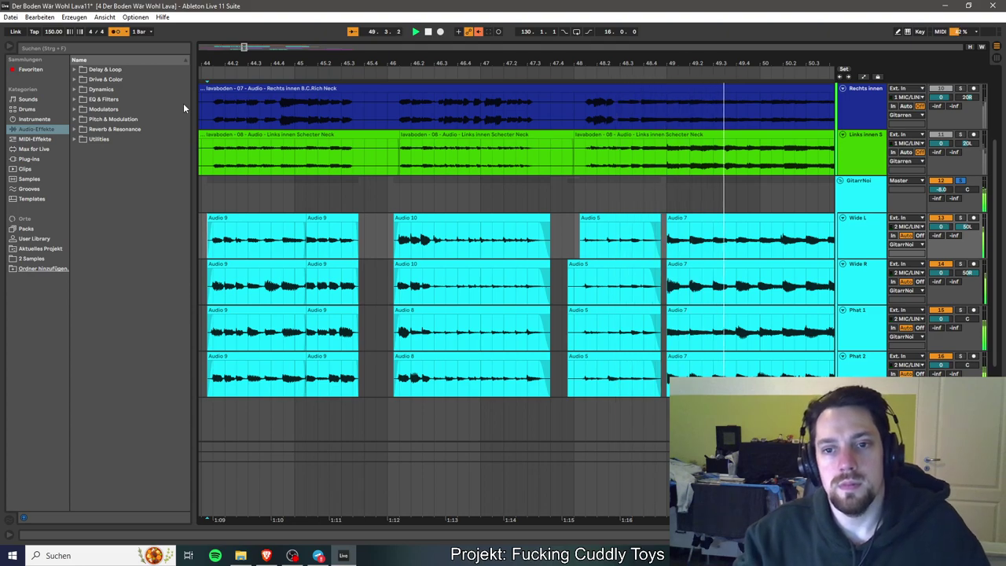
# Trim the Wide R, Phat 1 and Phat 2 Audio 5 clips to start at 48.1.2, and extend all four clips' ends to 49.1.1.
pyautogui.moveTo(244, 48); pyautogui.dragTo(538, 318)
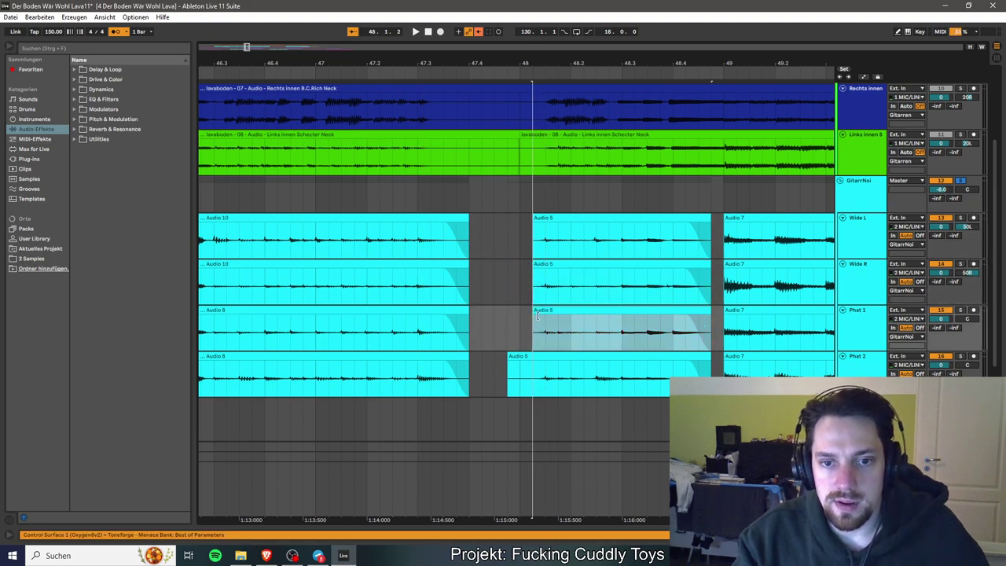
pyautogui.moveTo(510, 359); pyautogui.dragTo(533, 362)
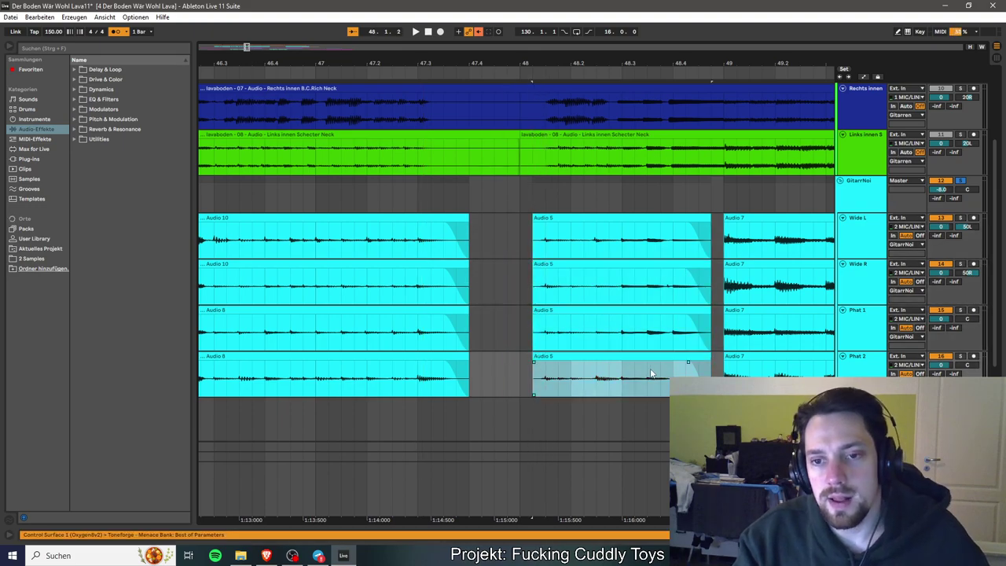
pyautogui.moveTo(710, 358); pyautogui.dragTo(723, 358)
pyautogui.moveTo(713, 316); pyautogui.dragTo(719, 313)
pyautogui.moveTo(712, 273); pyautogui.dragTo(722, 272)
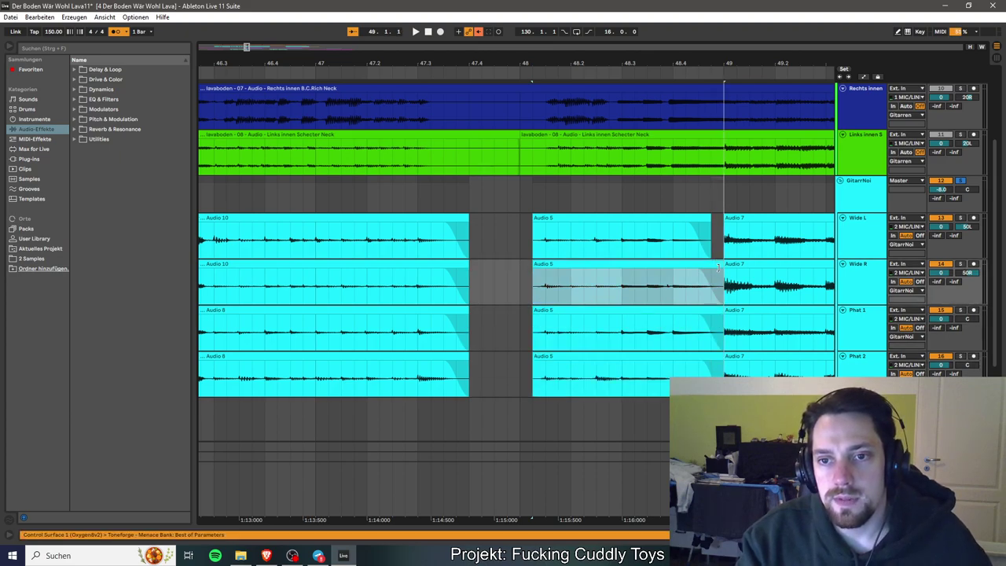
pyautogui.moveTo(710, 216); pyautogui.dragTo(722, 216)
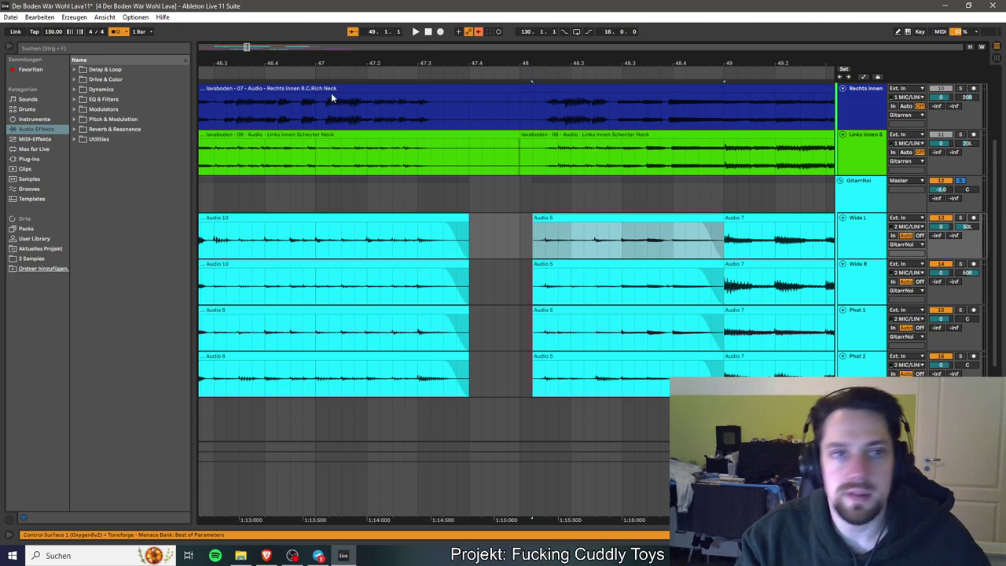
# Play the arrangement from 73.1.1, soloing the Links innen guitar instead of the GitarrNoi group.
pyautogui.moveTo(246, 46); pyautogui.dragTo(269, 22)
pyautogui.click(634, 246)
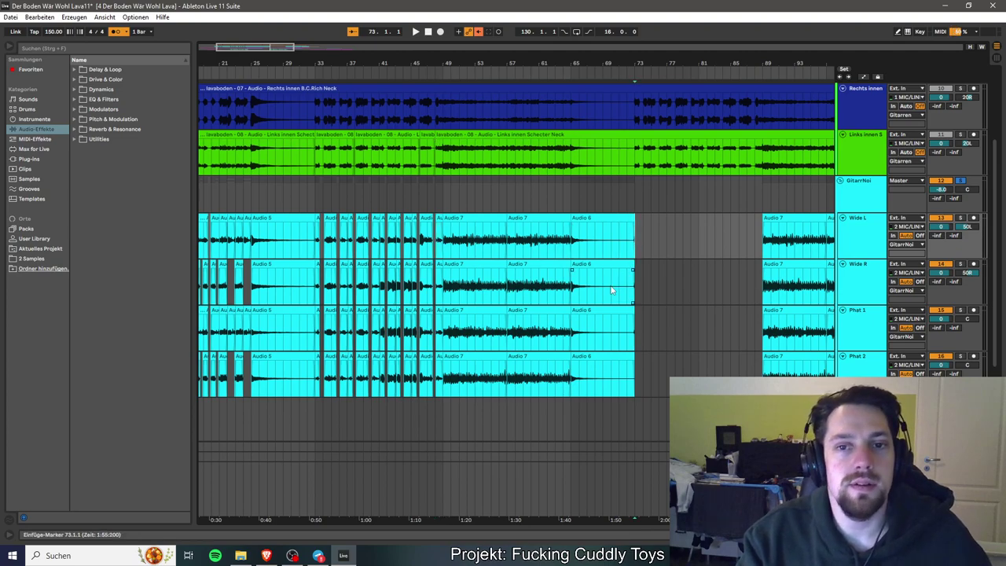
pyautogui.press('space')
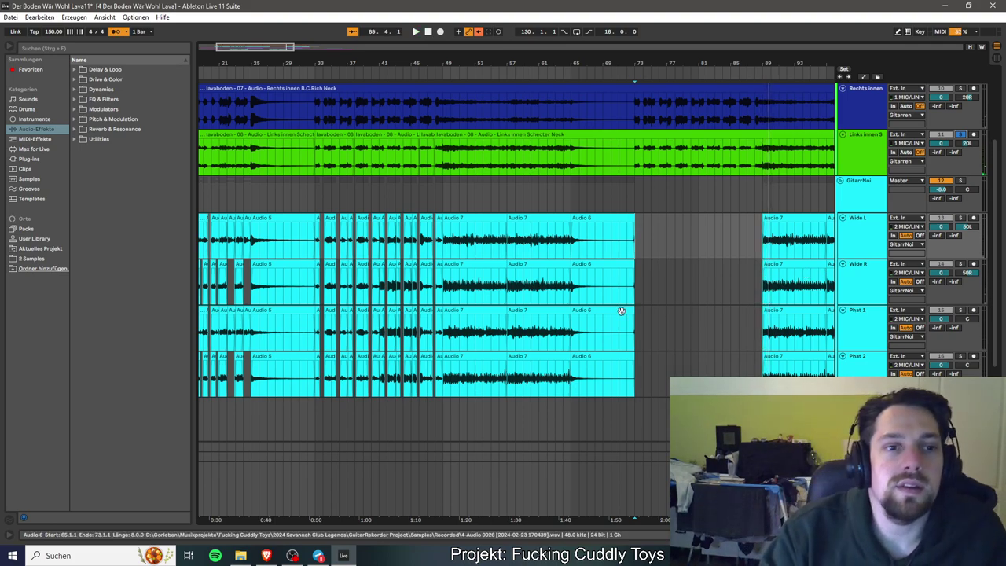
# Shorten the Audio 6 clips on Wide L, Wide R, Phat 1 and Phat 2 to end at 72.1.1 and save the set.
pyautogui.scroll(1, 419, 294)
pyautogui.scroll(-3, 419, 295)
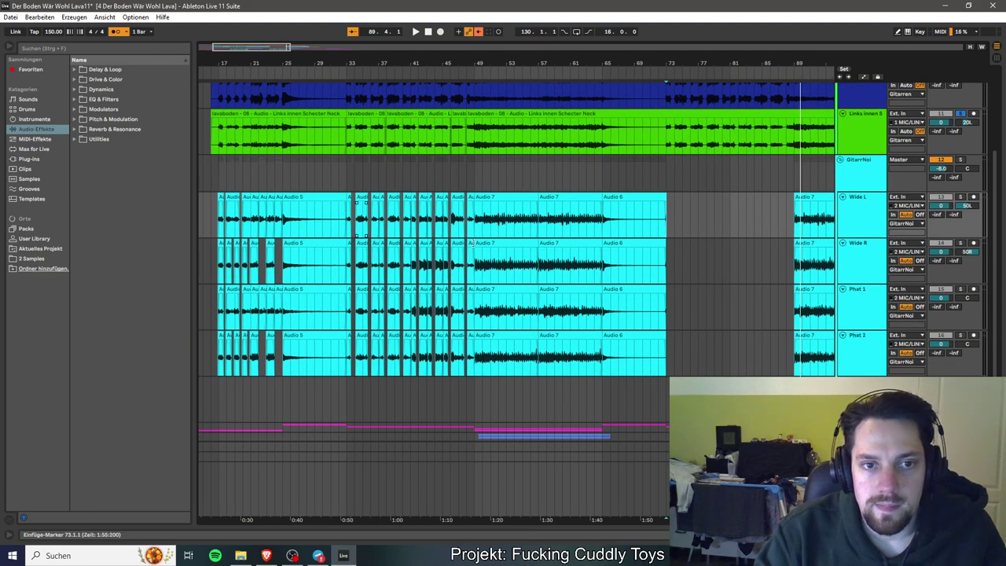
pyautogui.click(655, 200)
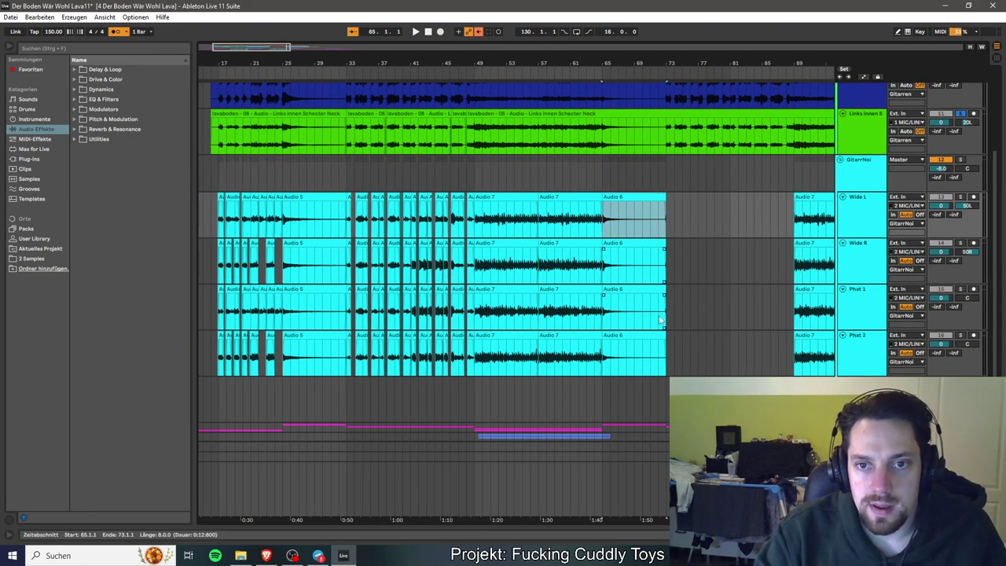
pyautogui.keyDown('shift'); pyautogui.click(652, 337); pyautogui.keyUp('shift')
pyautogui.moveTo(664, 335); pyautogui.dragTo(658, 335)
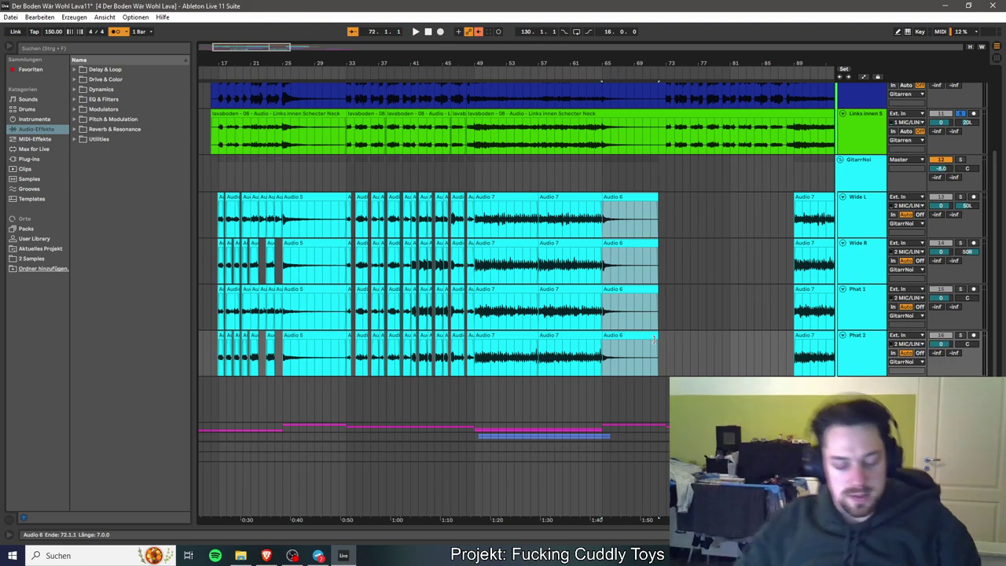
pyautogui.hotkey('ctrl', 's')
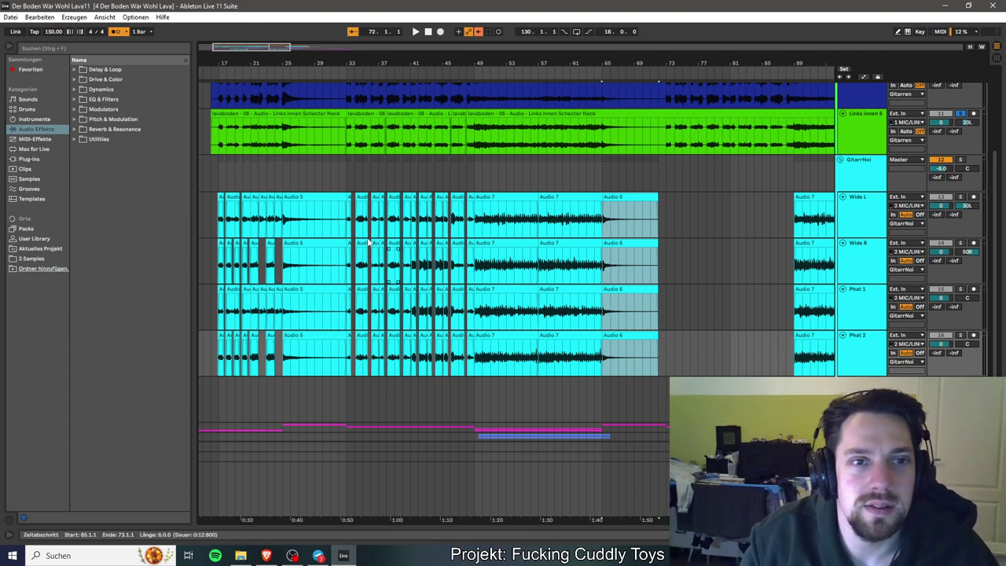
# Copy the clips of all four guitar tracks from 33.1.1 to 49.1.1 into the empty section starting at 73.1.1.
pyautogui.click(350, 196)
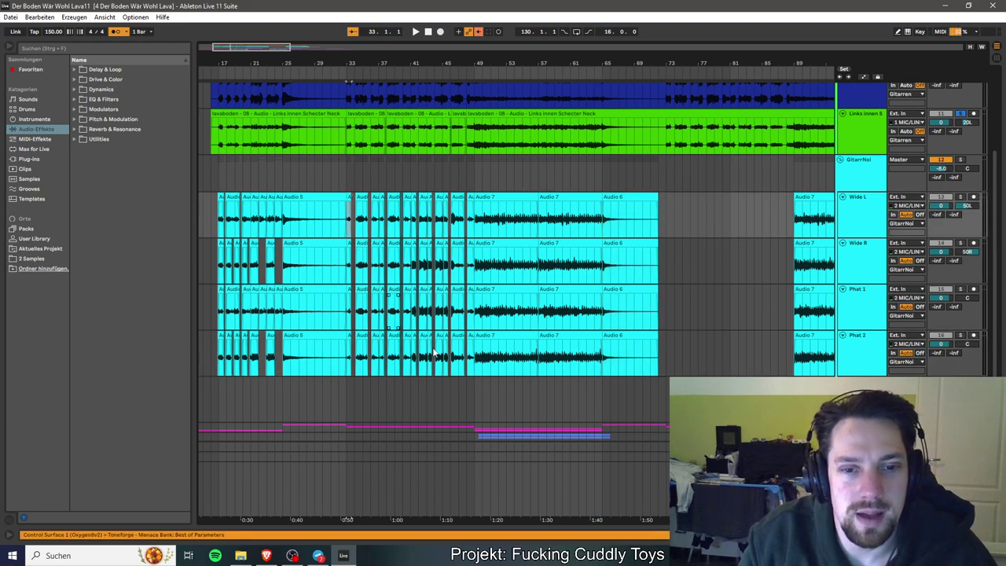
pyautogui.keyDown('shift'); pyautogui.click(470, 337); pyautogui.keyUp('shift')
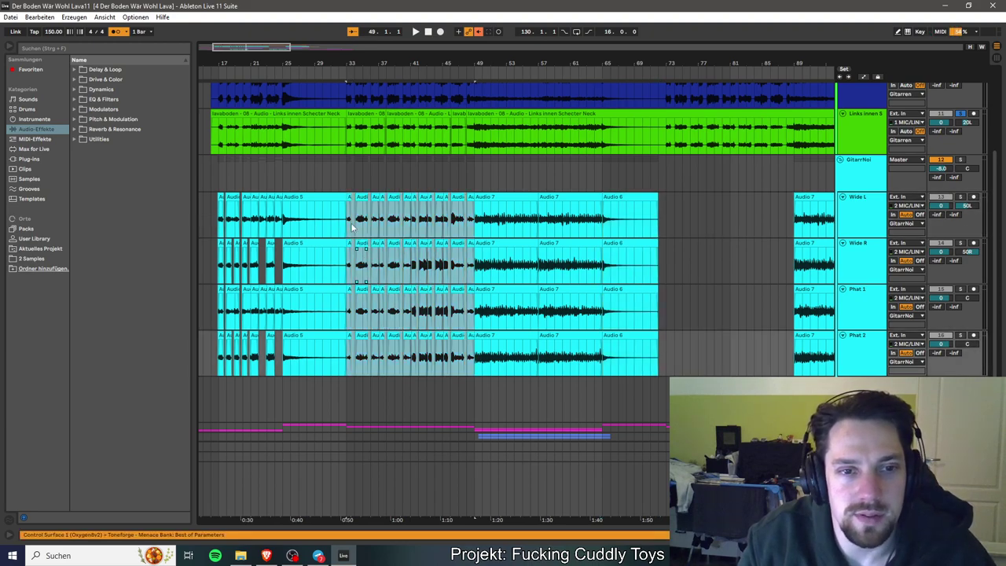
pyautogui.moveTo(357, 199); pyautogui.dragTo(667, 225)
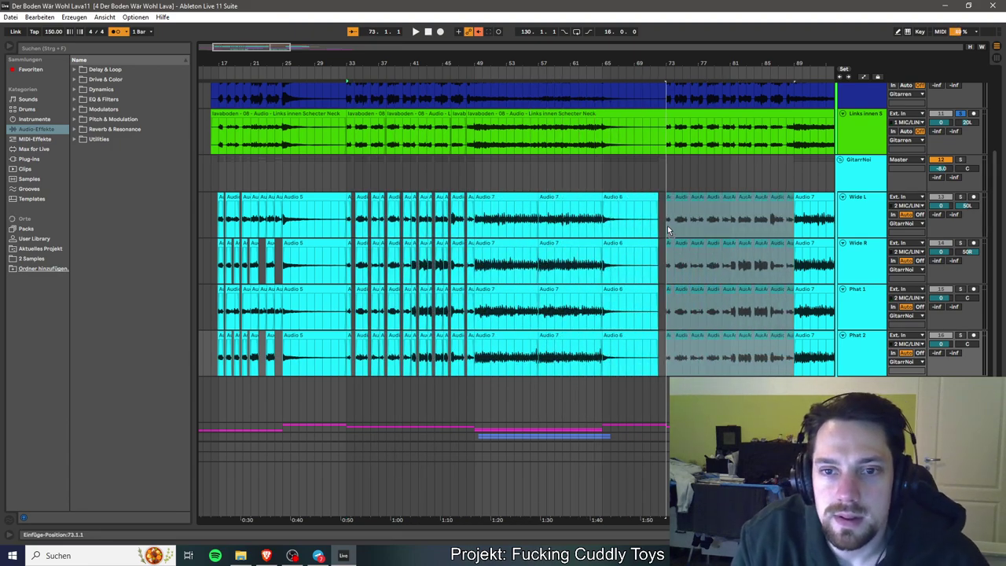
# Finish placing the copied guitar clips at 73.1.1 and extend the preceding Audio 6 clips on all four guitar tracks to end at 73.1.1.
pyautogui.moveTo(666, 225); pyautogui.dragTo(666, 225)
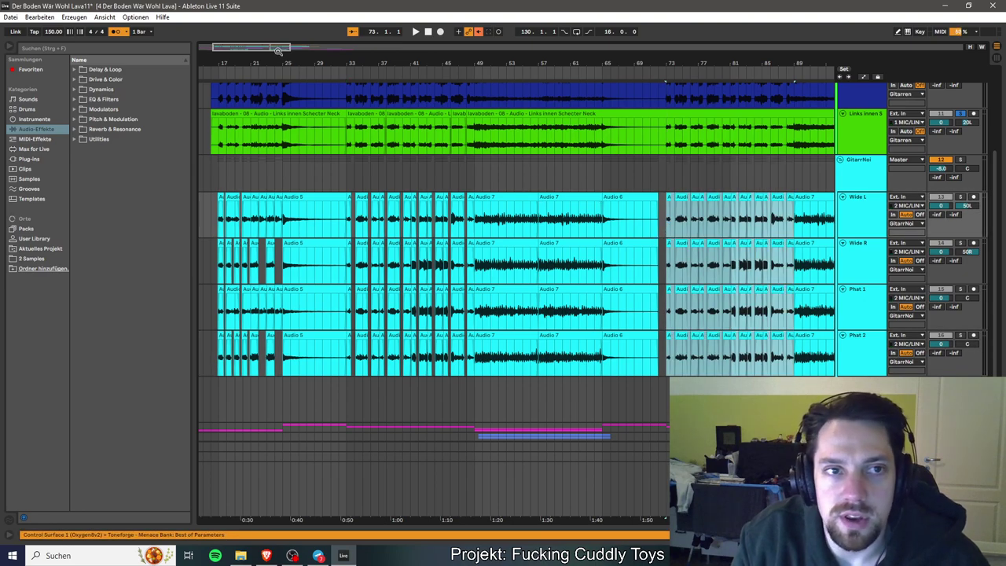
pyautogui.press('+')
pyautogui.press('+')
pyautogui.press('+')
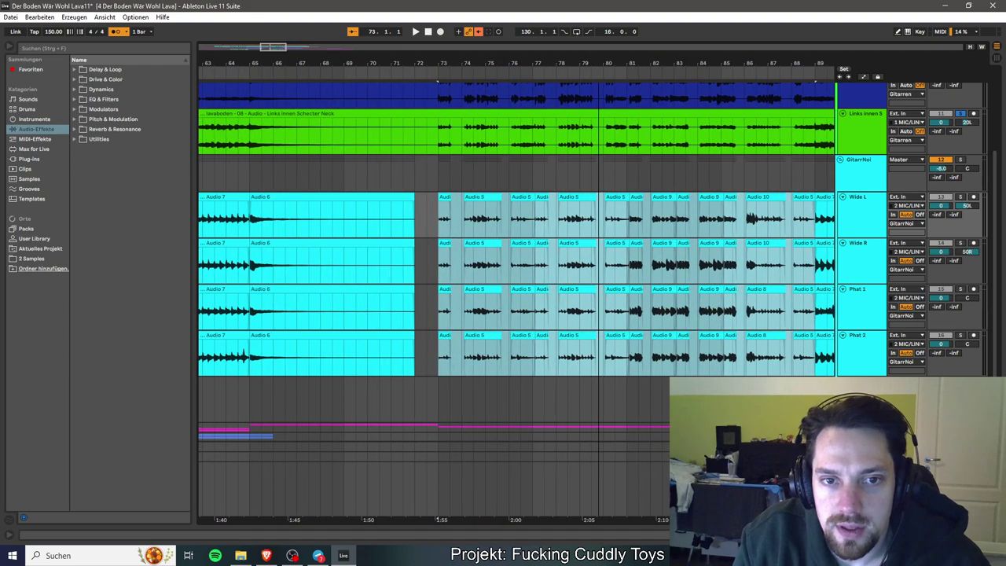
pyautogui.hscroll(-3, 432, 198)
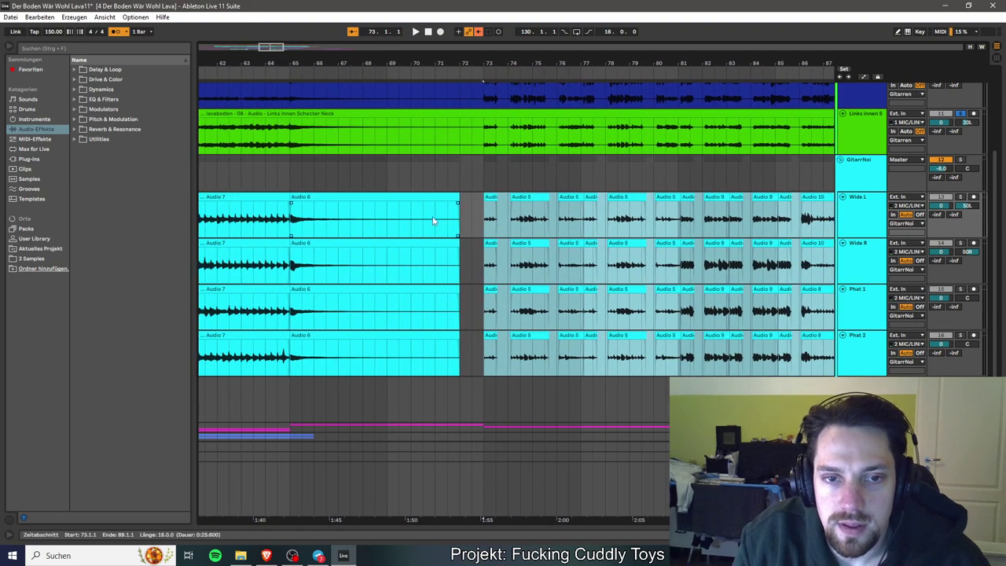
pyautogui.click(431, 199)
pyautogui.keyDown('shift'); pyautogui.click(455, 336); pyautogui.keyUp('shift')
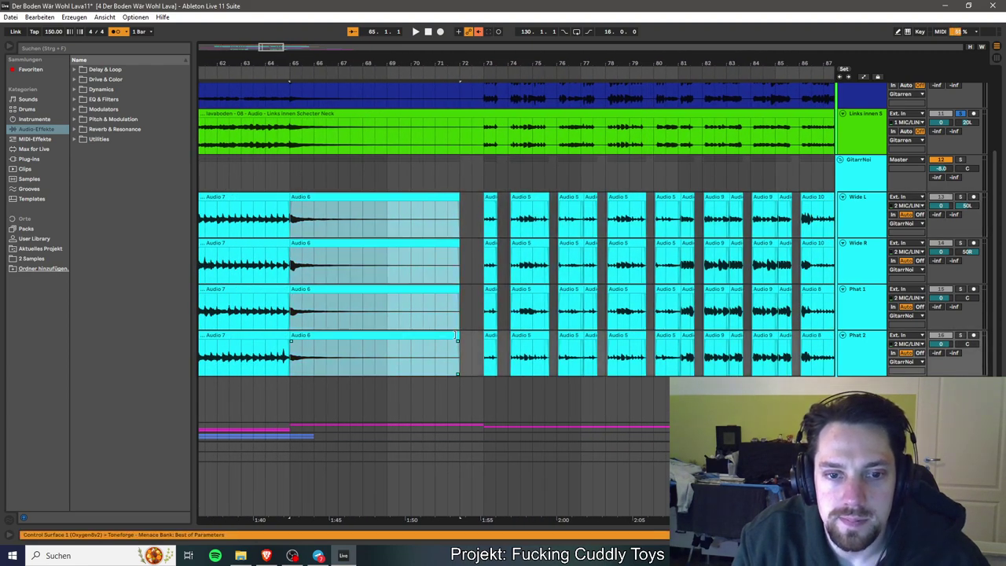
pyautogui.moveTo(455, 336); pyautogui.dragTo(483, 335)
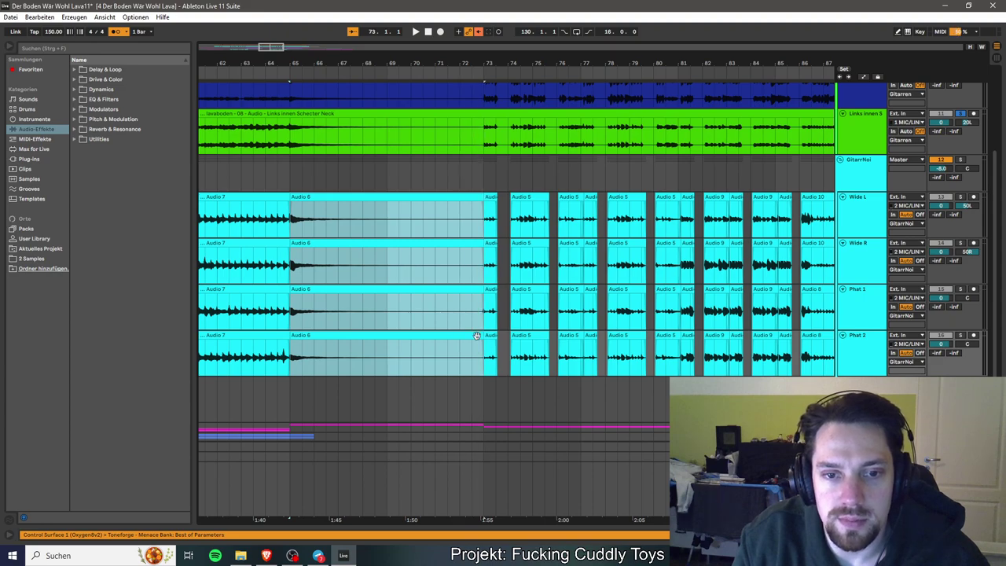
# Crossfade Audio 5 into Audio 7 at 49.1.1 on Wide L, Wide R, Phat 1 and Phat 2.
pyautogui.moveTo(254, 73); pyautogui.dragTo(295, 123)
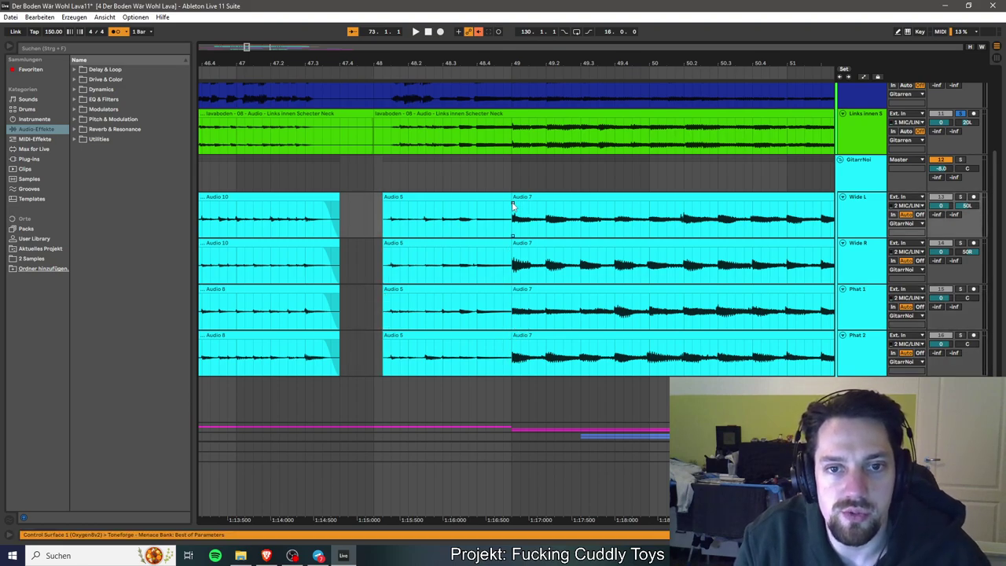
pyautogui.moveTo(507, 203); pyautogui.dragTo(498, 207)
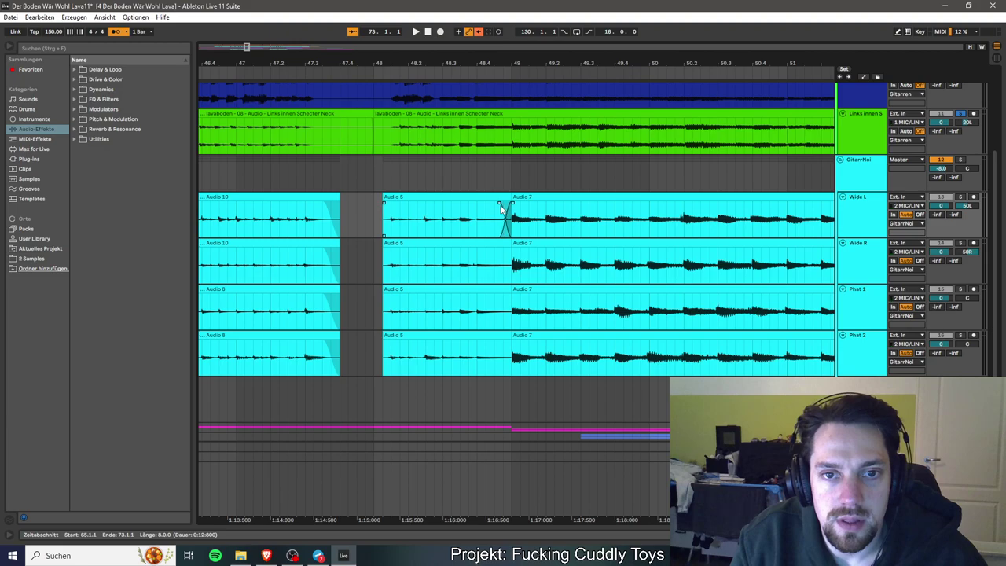
pyautogui.moveTo(497, 207); pyautogui.dragTo(496, 208)
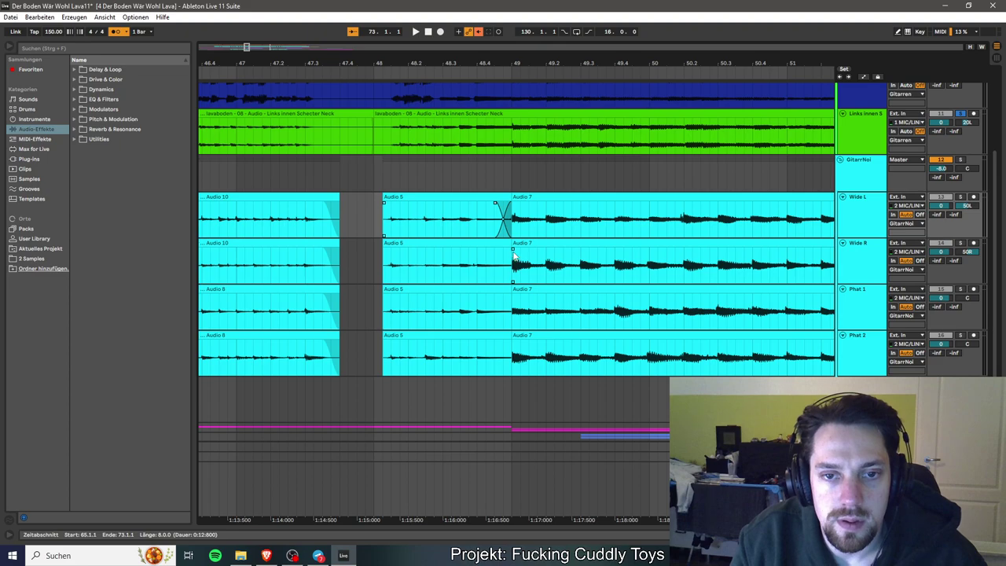
pyautogui.moveTo(513, 250); pyautogui.dragTo(496, 251)
pyautogui.moveTo(514, 298); pyautogui.dragTo(497, 299)
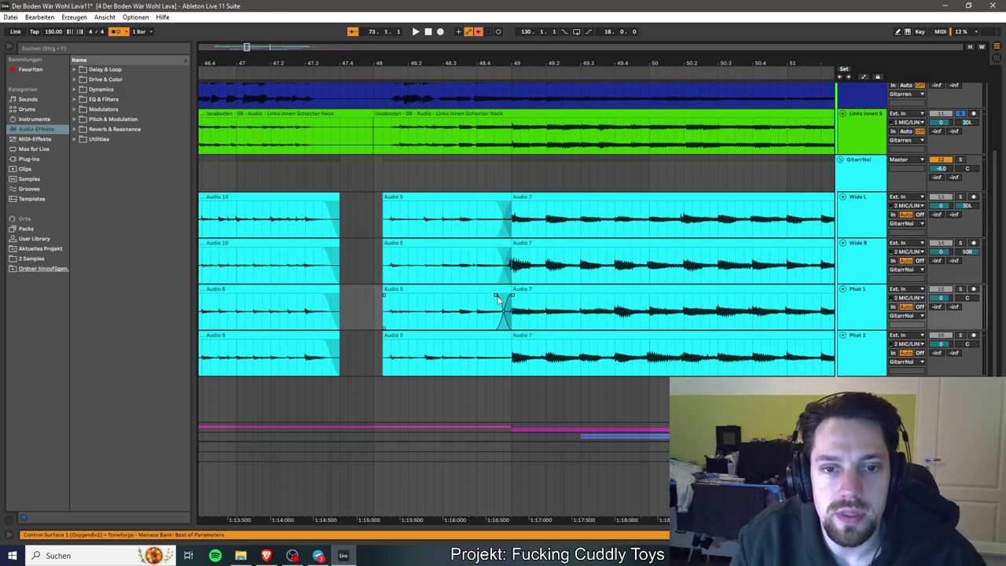
pyautogui.moveTo(514, 346); pyautogui.dragTo(498, 346)
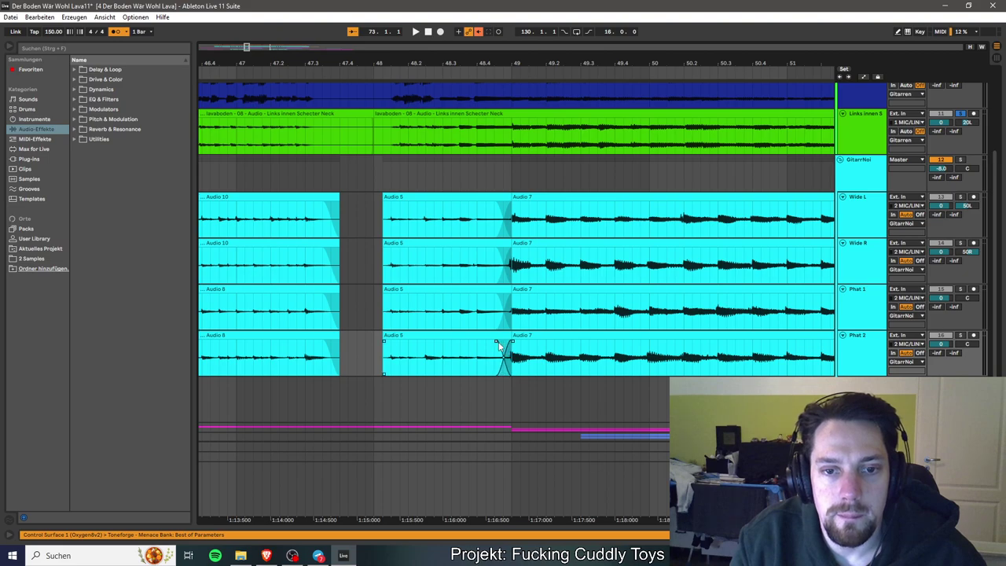
# Solo the GitarrNoi group instead of Links innen and play the transition from 48.1.2.
pyautogui.click(384, 266)
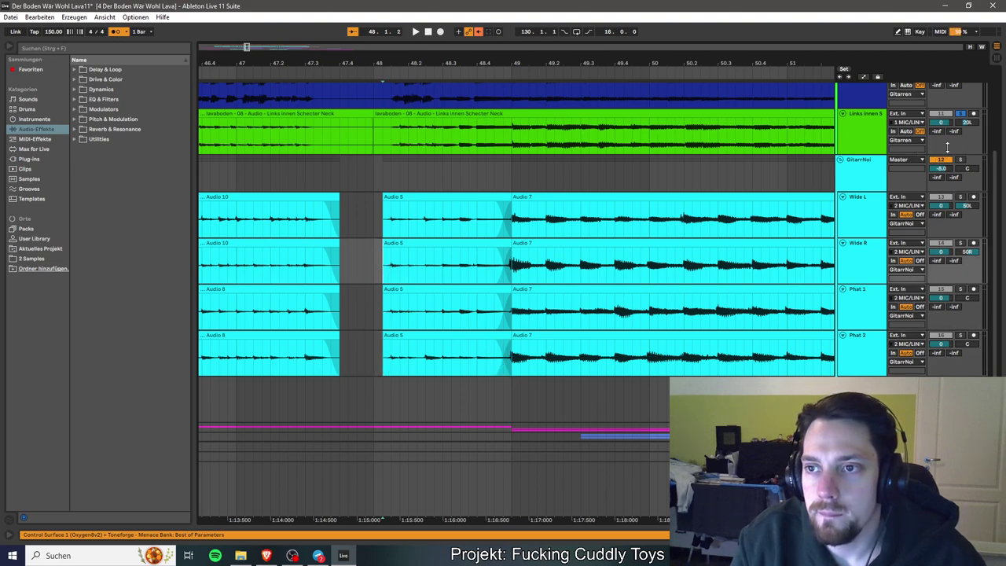
pyautogui.click(959, 159)
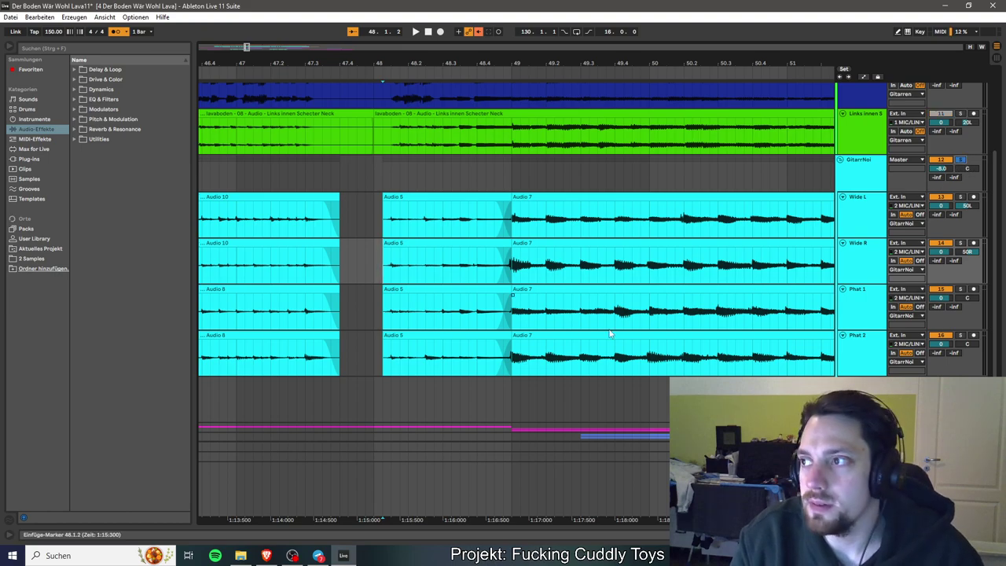
pyautogui.press('space')
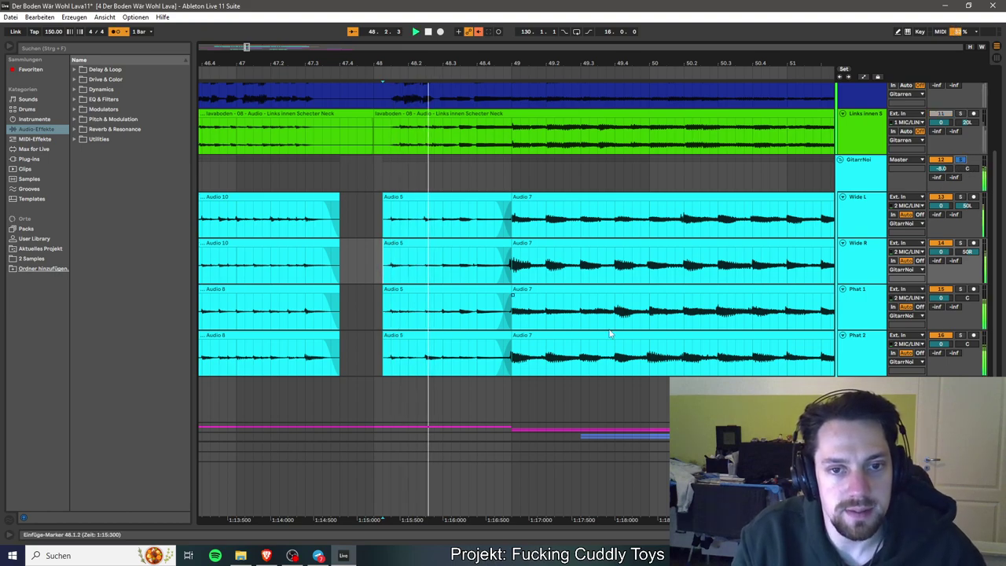
pyautogui.press('space')
pyautogui.press('space')
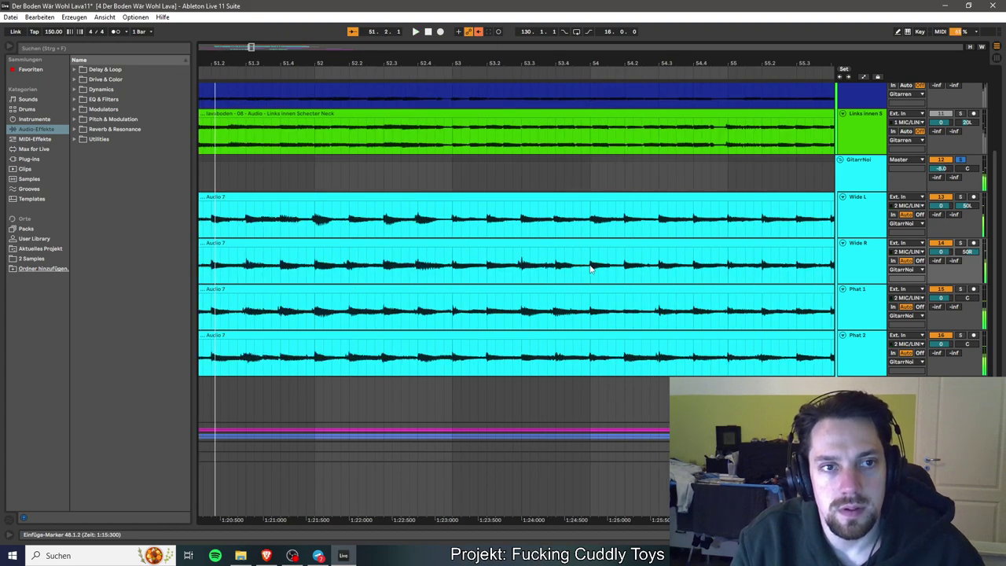
# Crossfade Audio 6 into Audio 5 at 73.1.1 on all four guitar tracks and play the transition from 71.3.1.
pyautogui.moveTo(251, 47); pyautogui.dragTo(268, 48)
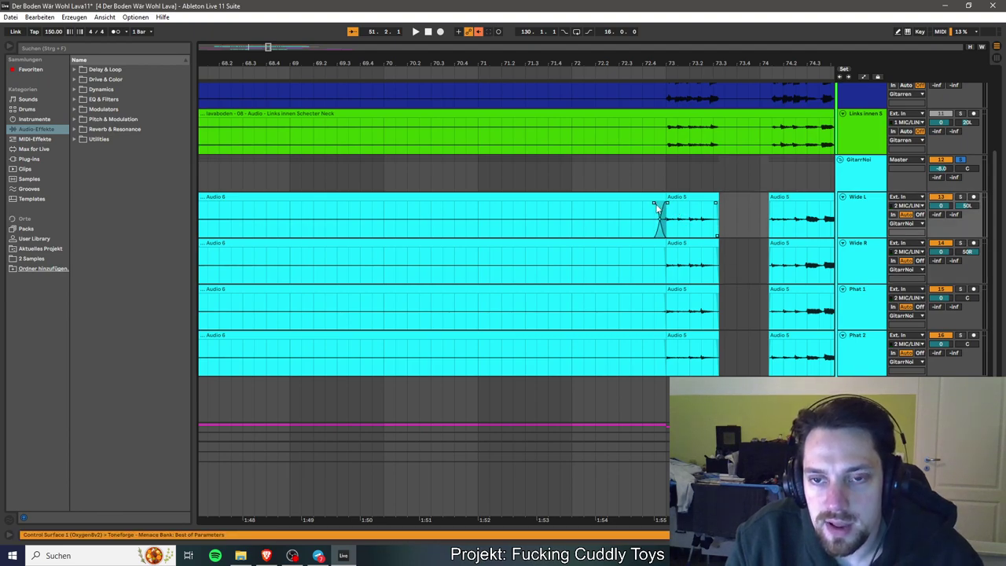
pyautogui.moveTo(668, 251); pyautogui.dragTo(655, 253)
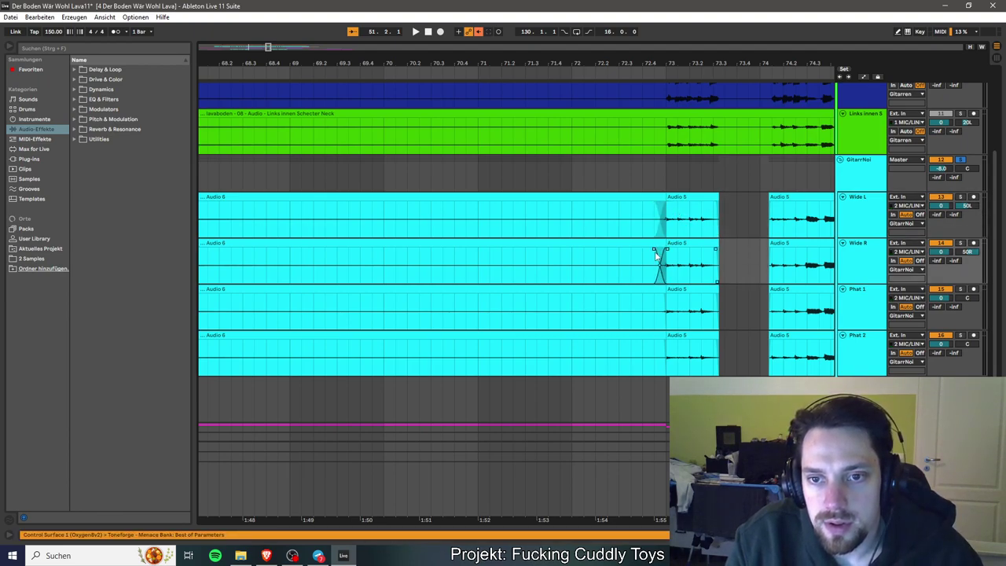
pyautogui.moveTo(668, 295); pyautogui.dragTo(654, 296)
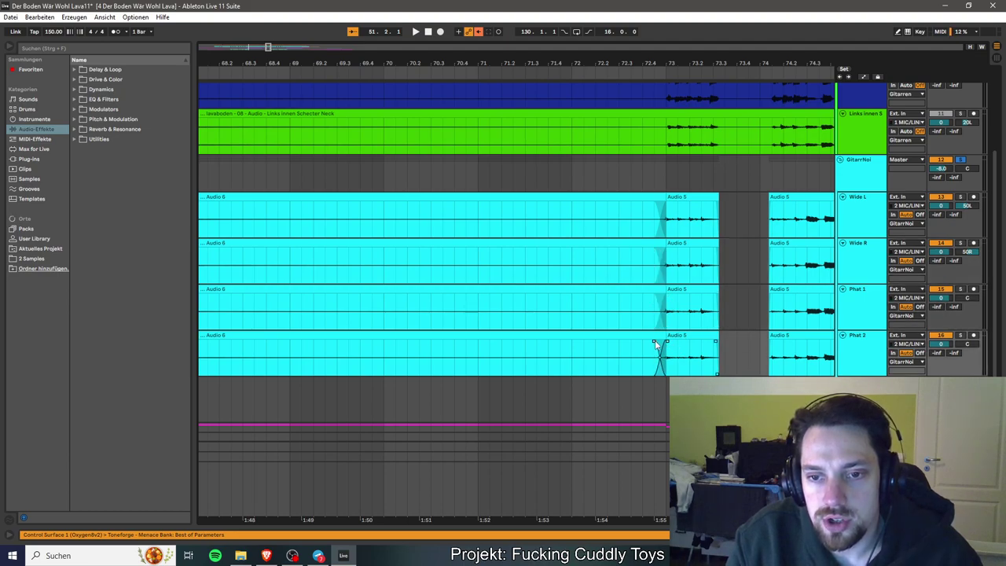
pyautogui.click(524, 267)
pyautogui.press('space')
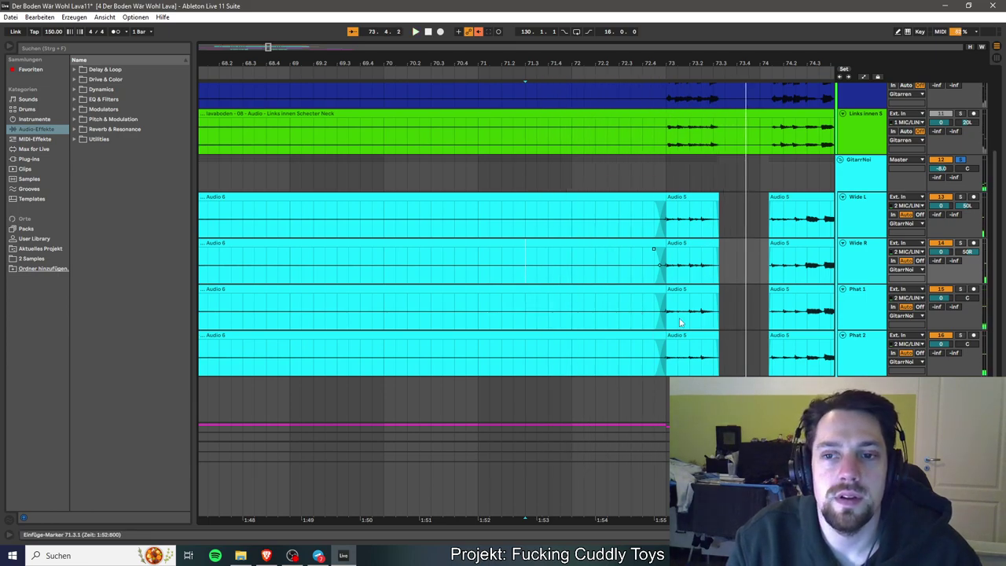
# Remove the fade-outs at the end of the Audio 5 clips before 89.1.1 on all four guitar tracks.
pyautogui.scroll(-3, 681, 322)
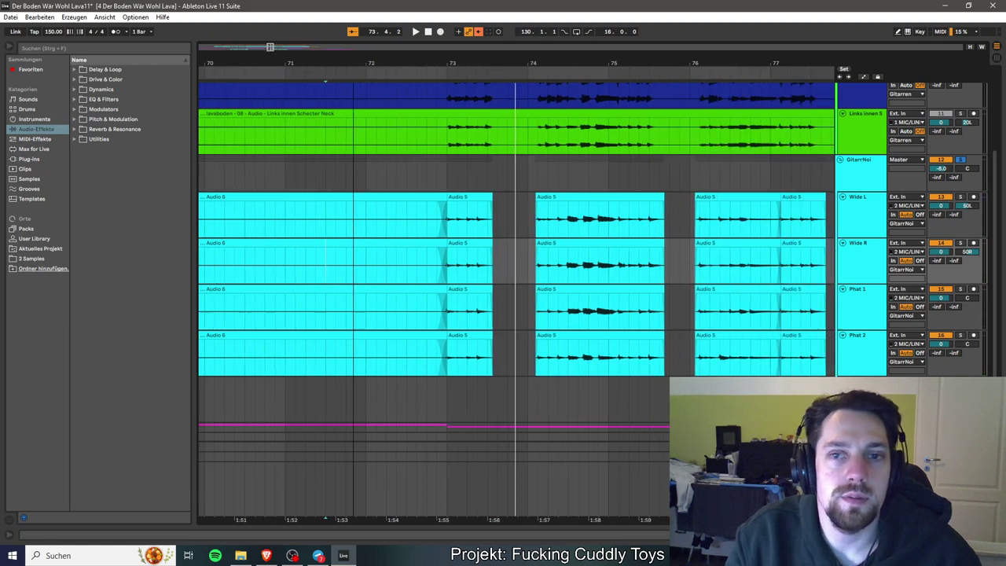
pyautogui.hscroll(10, 516, 290)
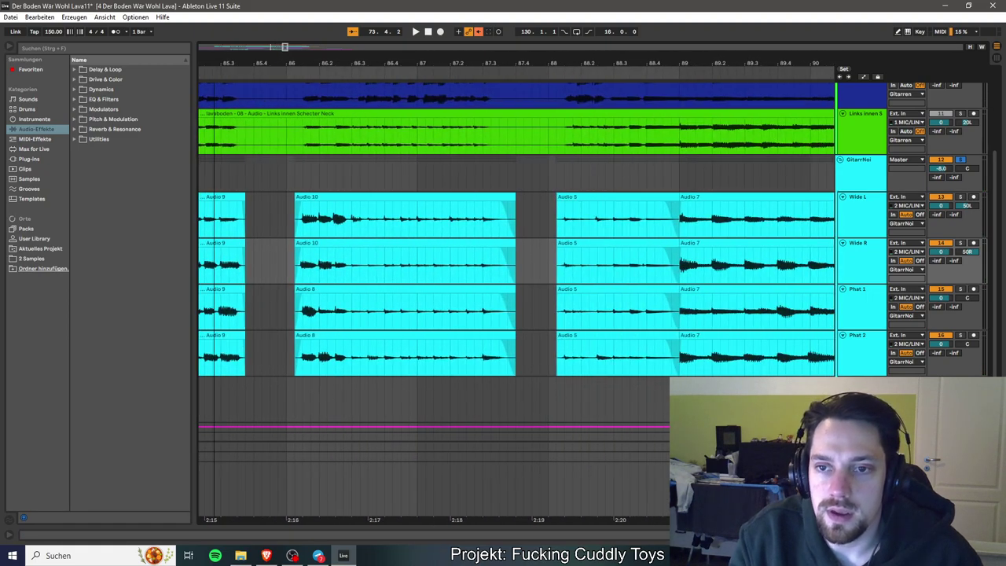
pyautogui.hscroll(3, 516, 283)
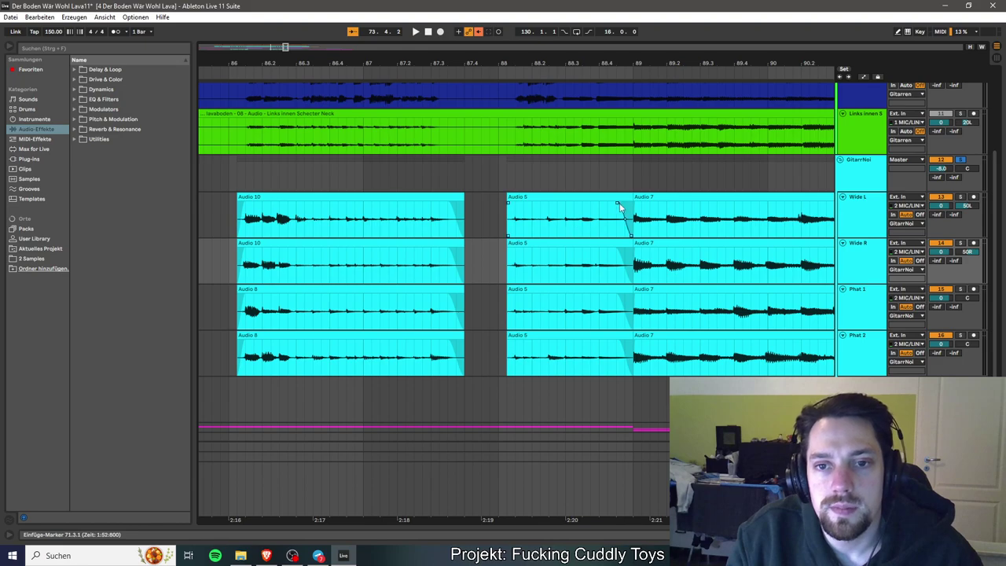
pyautogui.moveTo(620, 202); pyautogui.dragTo(622, 206)
pyautogui.moveTo(616, 250); pyautogui.dragTo(640, 246)
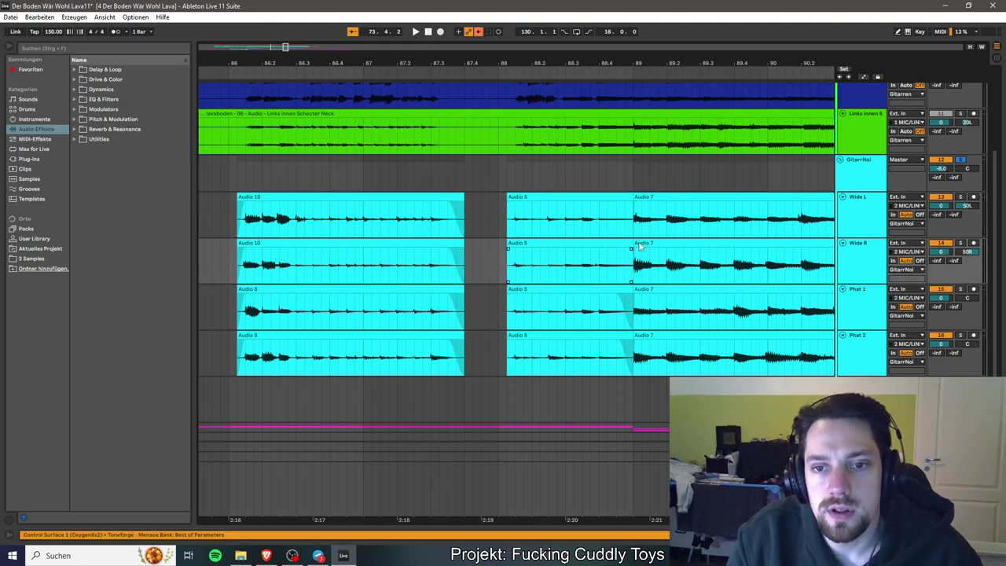
pyautogui.moveTo(618, 299); pyautogui.dragTo(639, 296)
pyautogui.moveTo(619, 334); pyautogui.dragTo(639, 335)
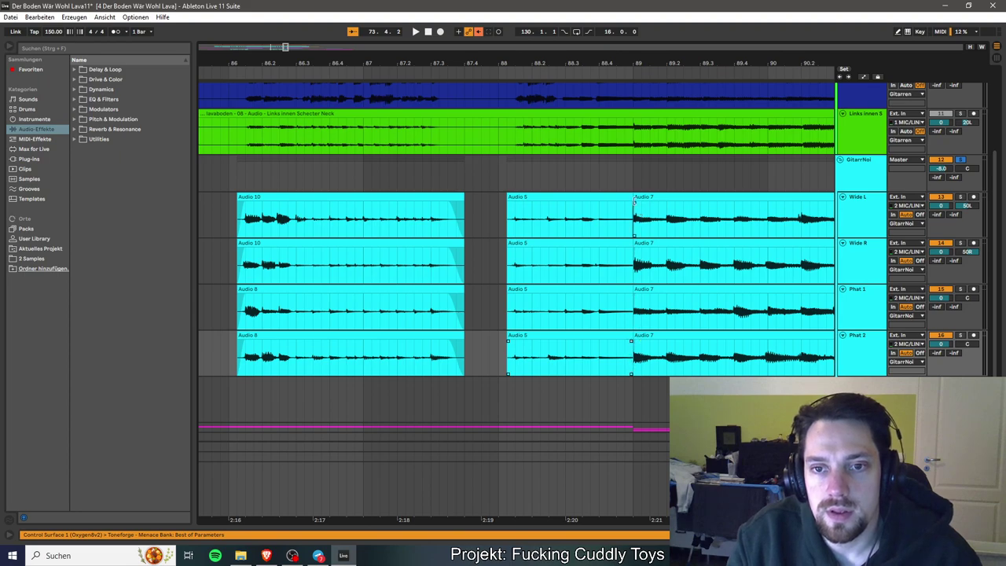
# Crossfade Audio 5 into Audio 7 at 89.1.1 on Wide L, Wide R, Phat 1 and Phat 2, and save the set.
pyautogui.moveTo(635, 206); pyautogui.dragTo(618, 209)
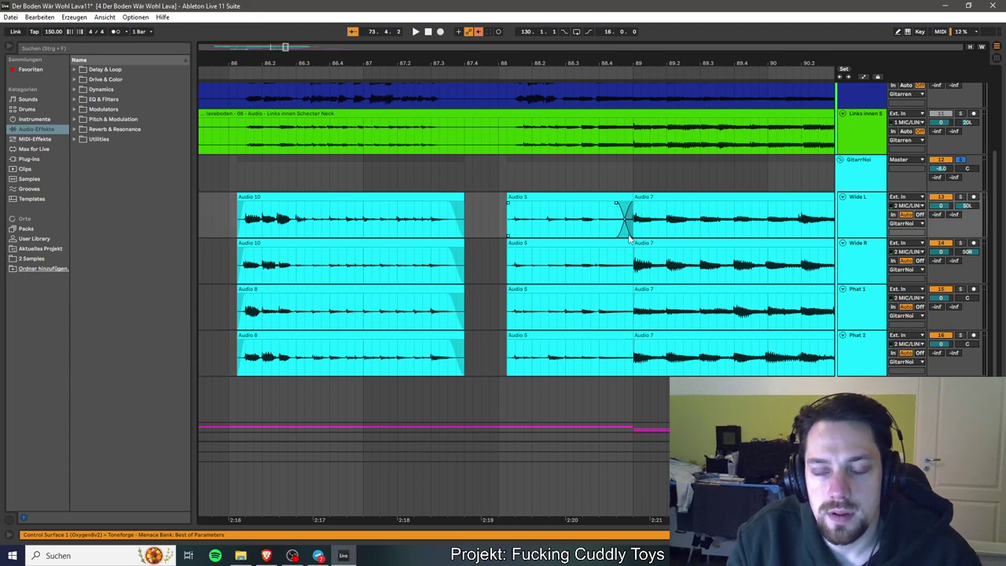
pyautogui.moveTo(635, 250); pyautogui.dragTo(621, 255)
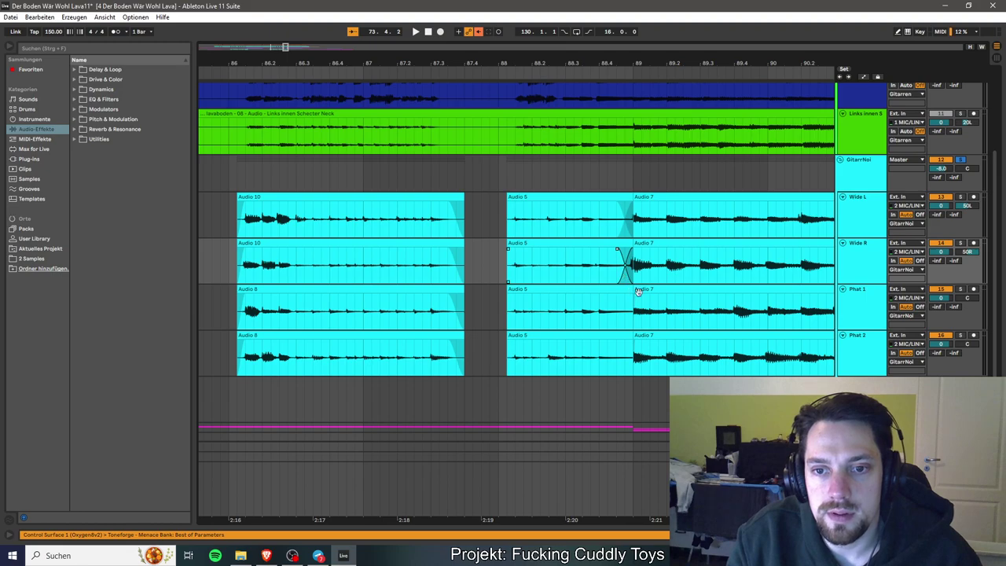
pyautogui.moveTo(637, 299); pyautogui.dragTo(622, 300)
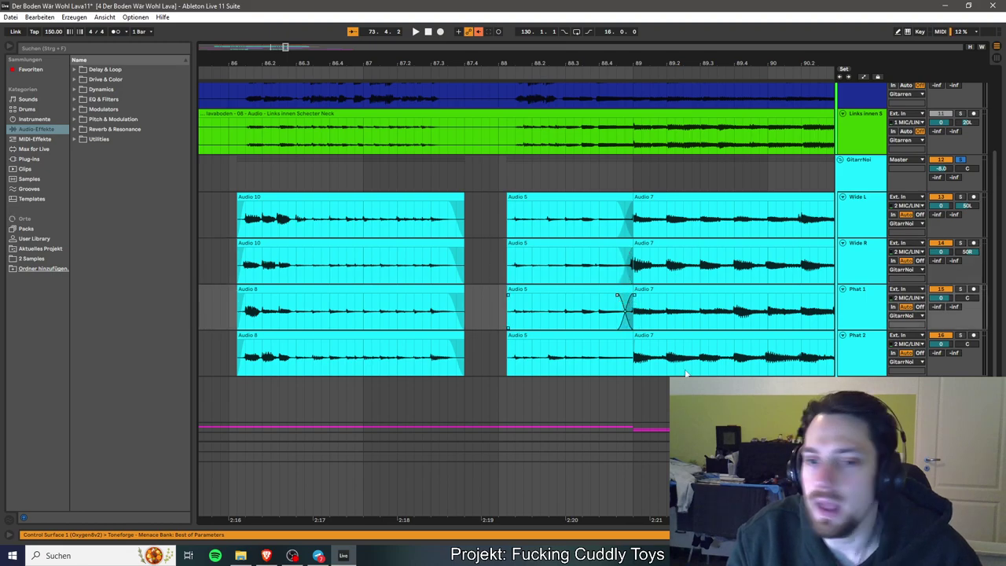
pyautogui.moveTo(635, 344); pyautogui.dragTo(618, 344)
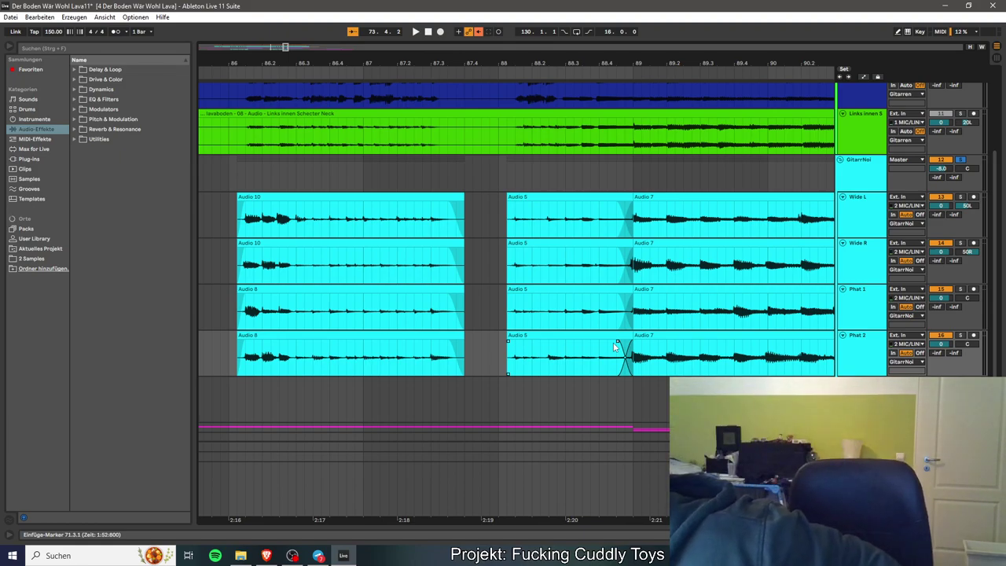
pyautogui.hotkey('ctrl', 's')
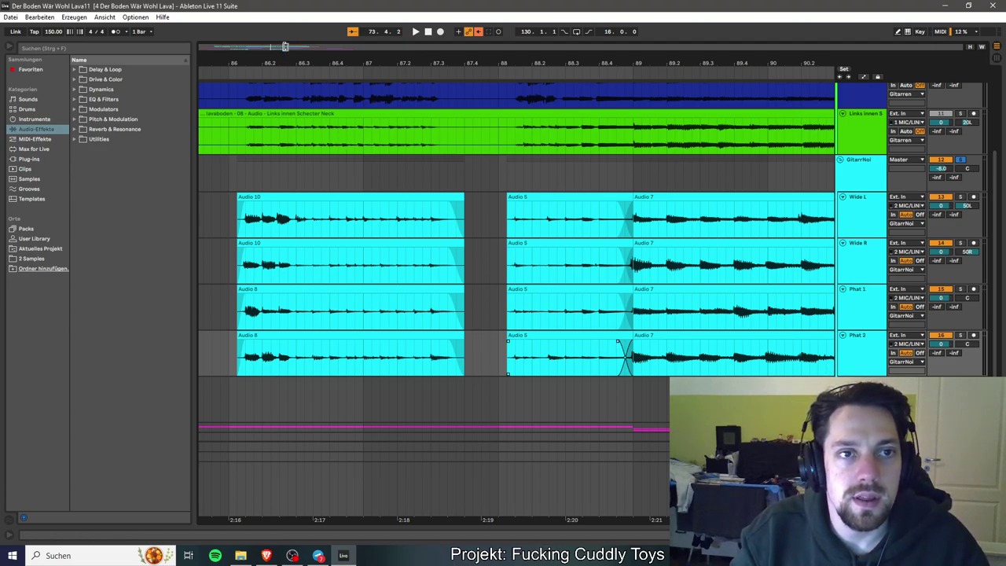
# Turn off the GitarrNoi group's solo and set the insert marker to the start of the arrangement at 1.1.1.
pyautogui.moveTo(286, 47); pyautogui.dragTo(285, 16)
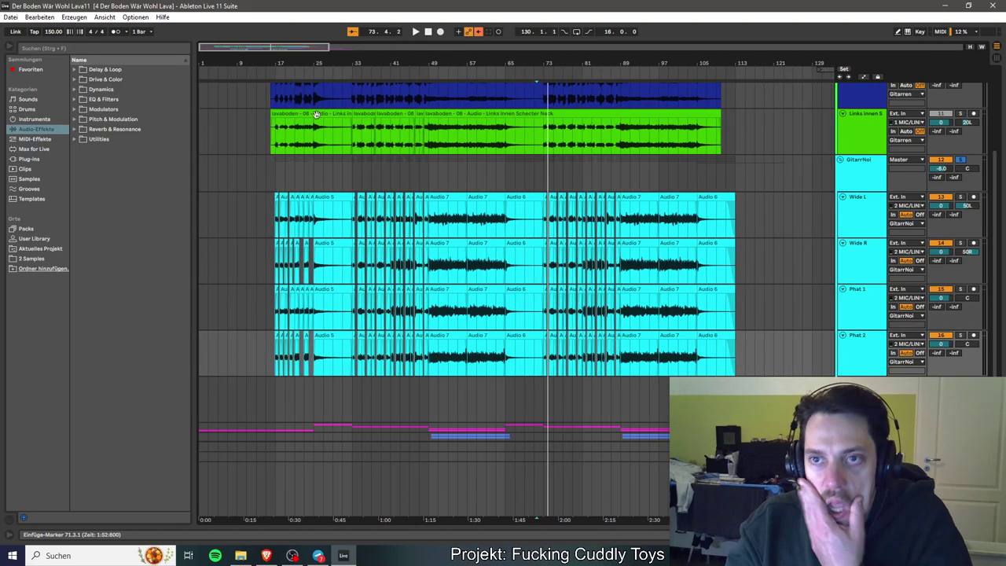
pyautogui.click(255, 215)
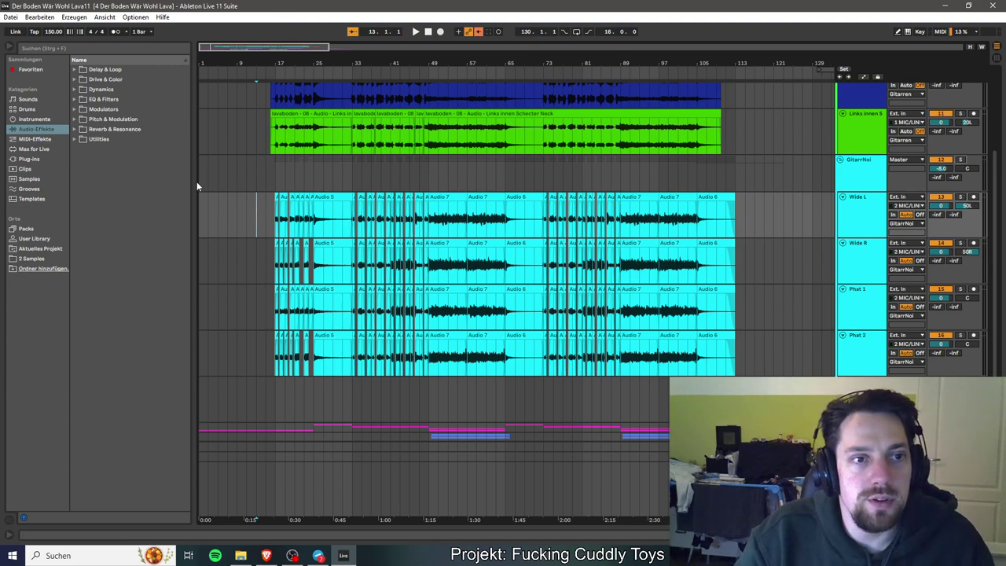
pyautogui.click(200, 207)
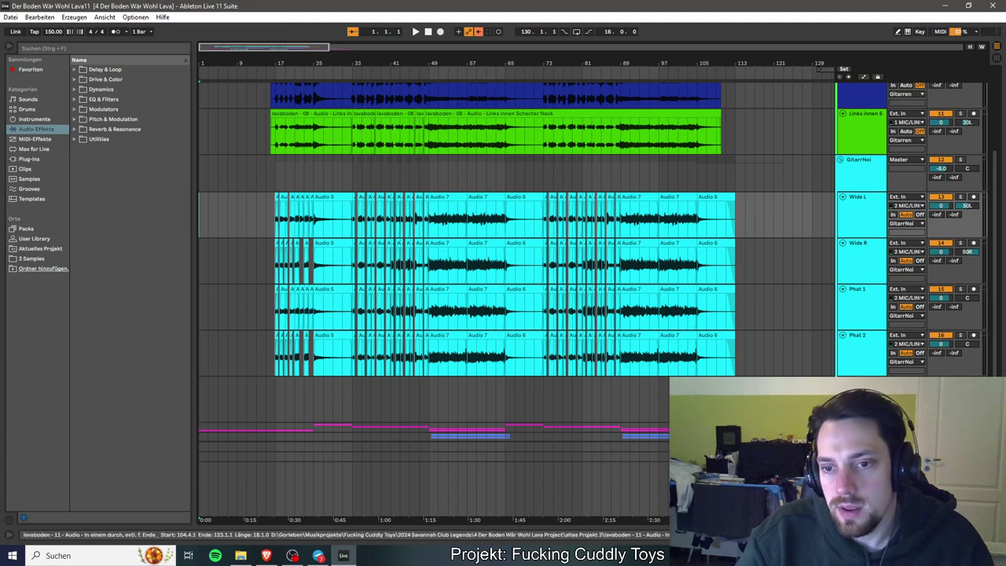
# Enable warping on the Outro clip at 104.4.1 and set its warp mode to Complex Pro.
pyautogui.scroll(10, 767, 236)
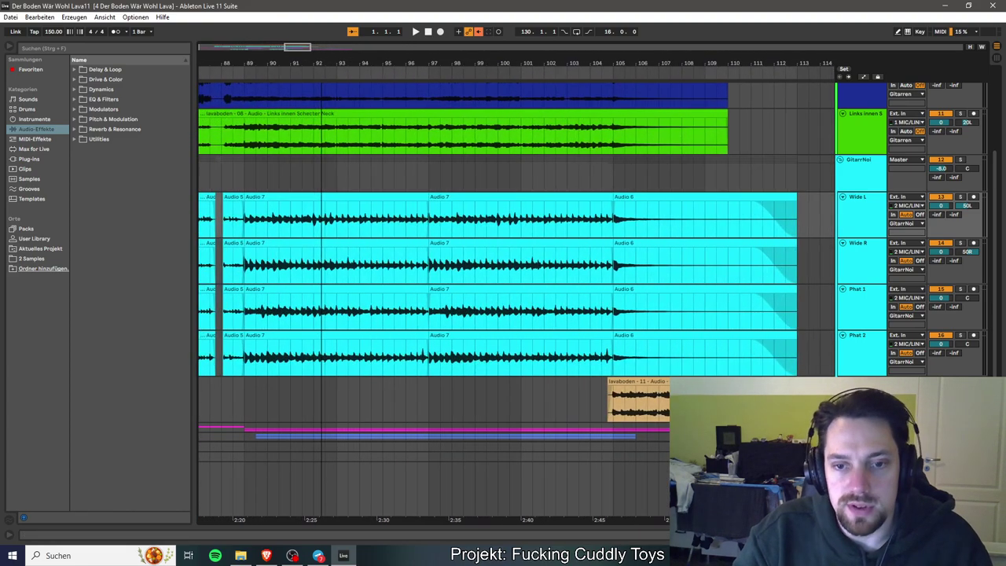
pyautogui.scroll(-2, 433, 309)
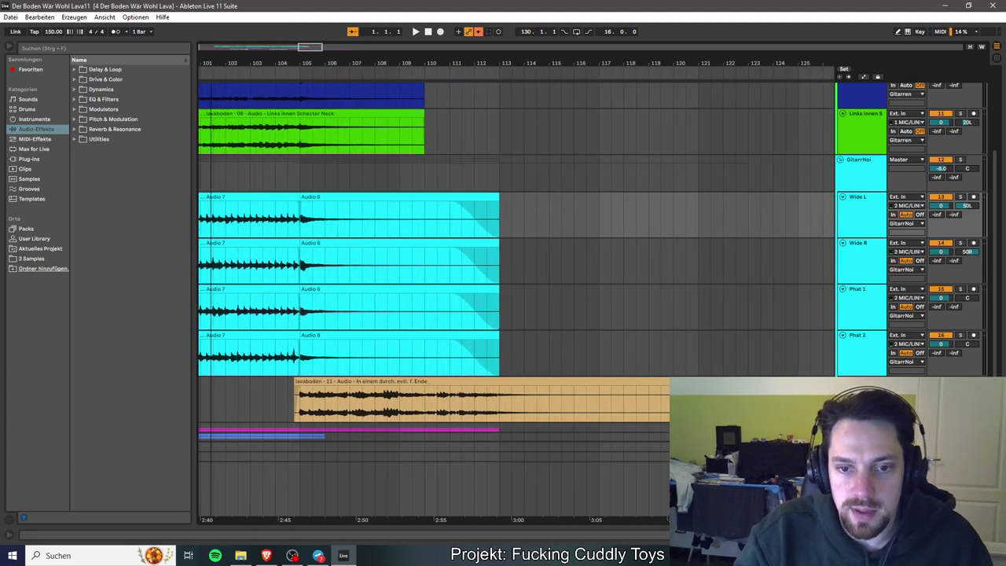
pyautogui.doubleClick(318, 392)
pyautogui.moveTo(346, 421); pyautogui.dragTo(356, 271)
pyautogui.click(111, 299)
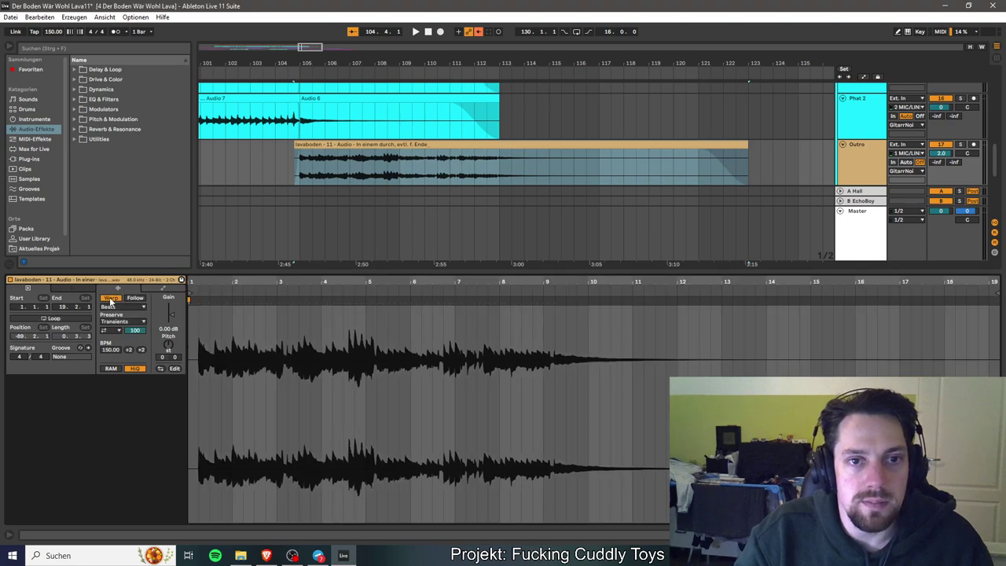
pyautogui.click(122, 306)
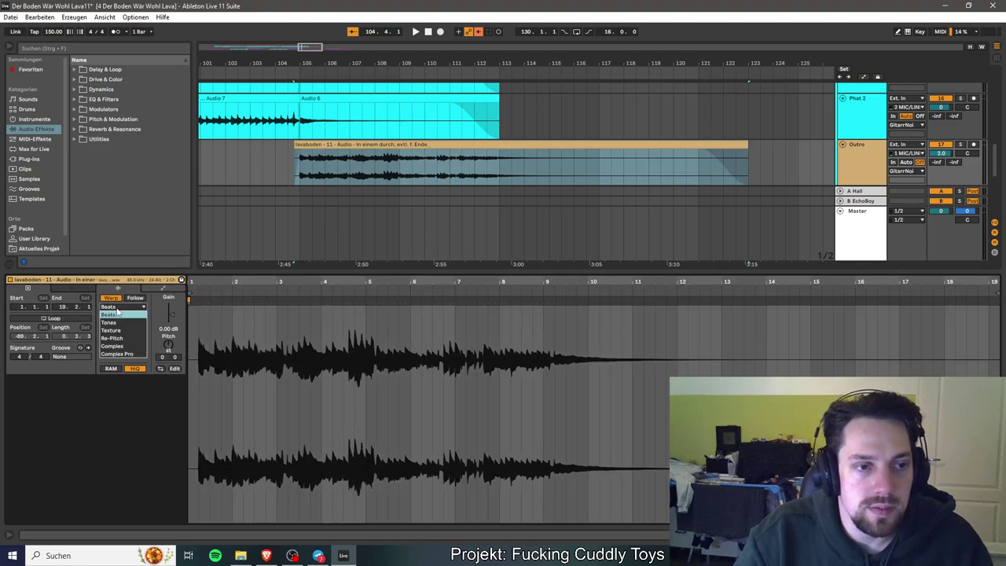
pyautogui.click(118, 354)
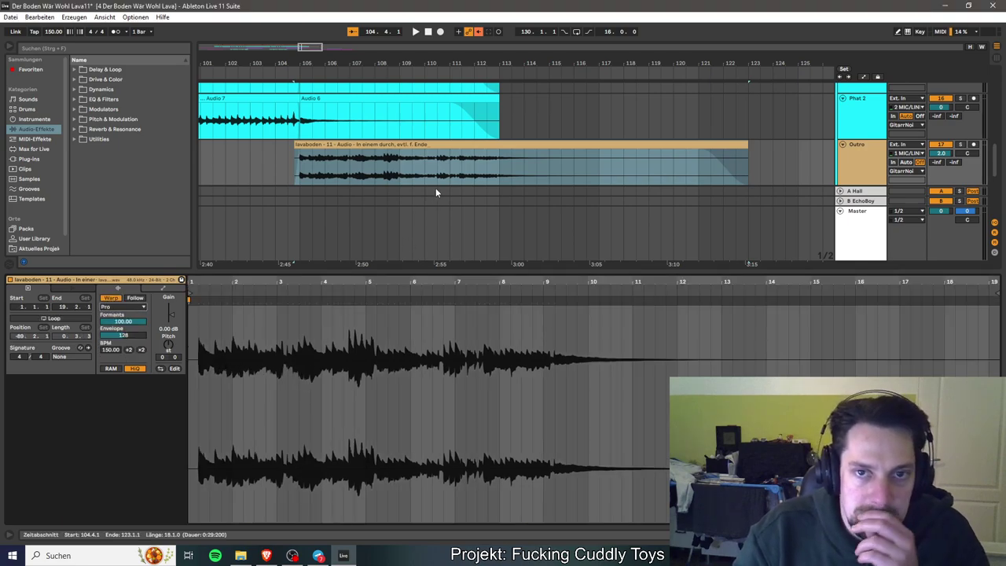
# Solo the Outro track and play its clip from 104.4.1, with the metronome switched on.
pyautogui.moveTo(310, 47); pyautogui.dragTo(308, 65)
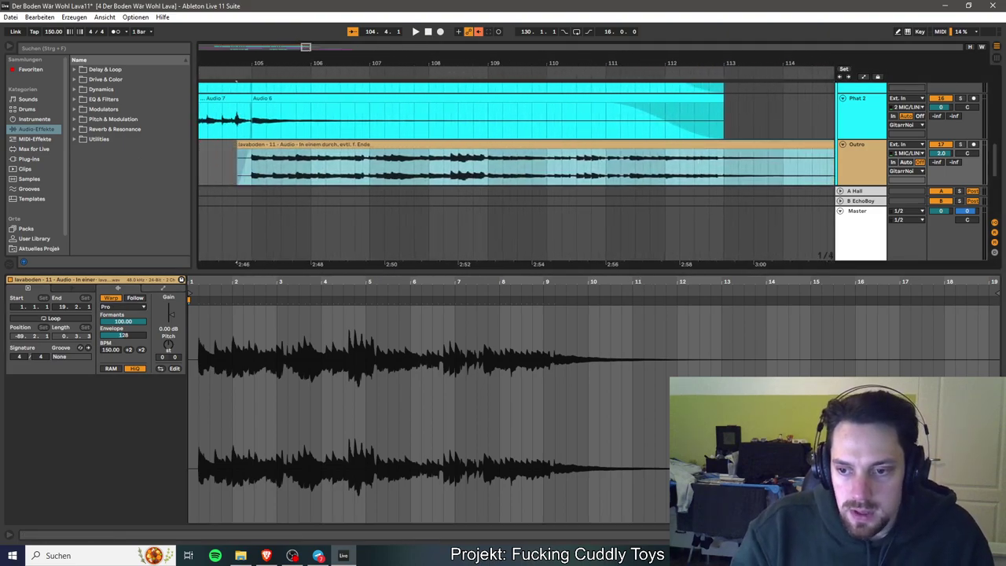
pyautogui.hscroll(-8, 436, 405)
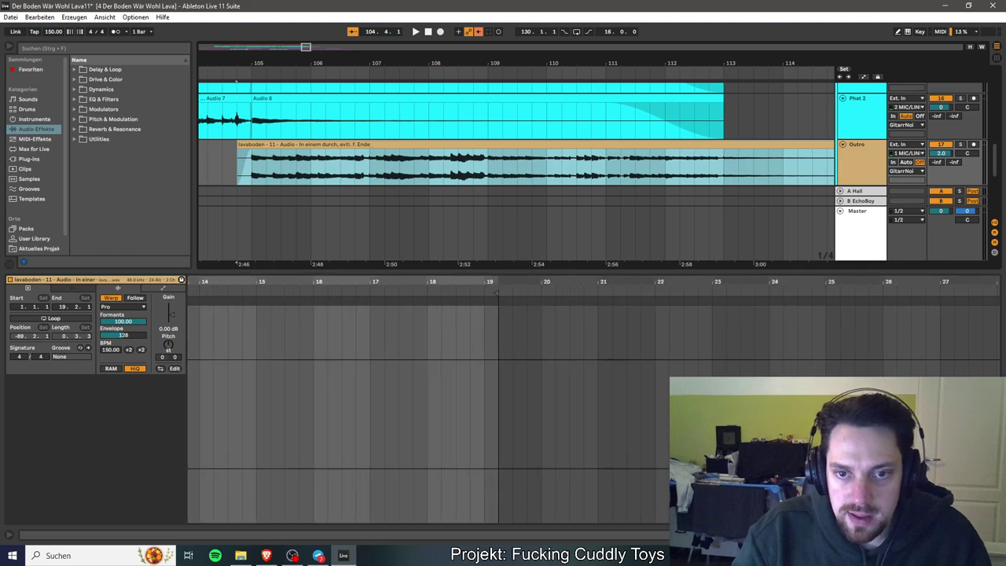
pyautogui.hscroll(8, 436, 404)
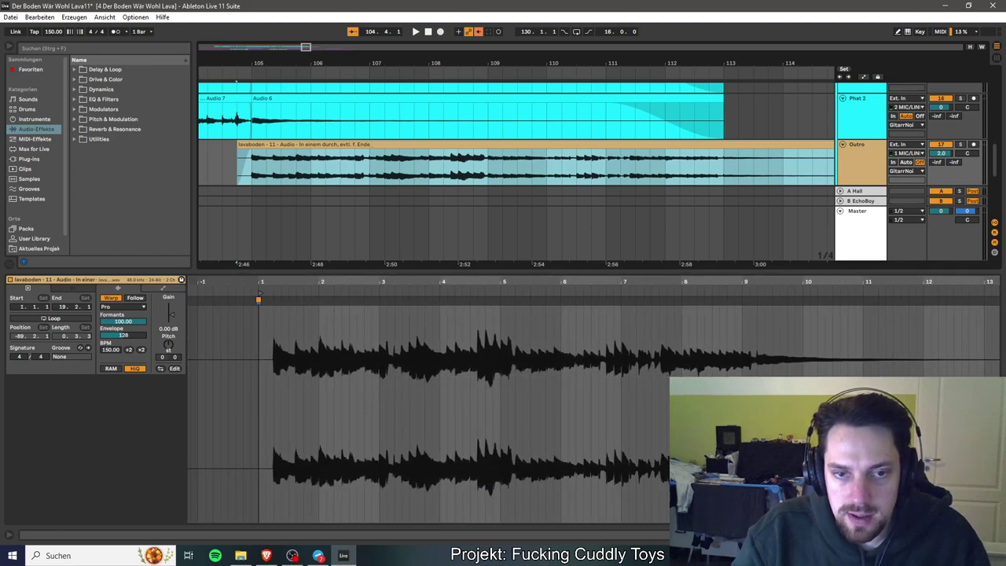
pyautogui.hscroll(2, 437, 405)
pyautogui.press('space')
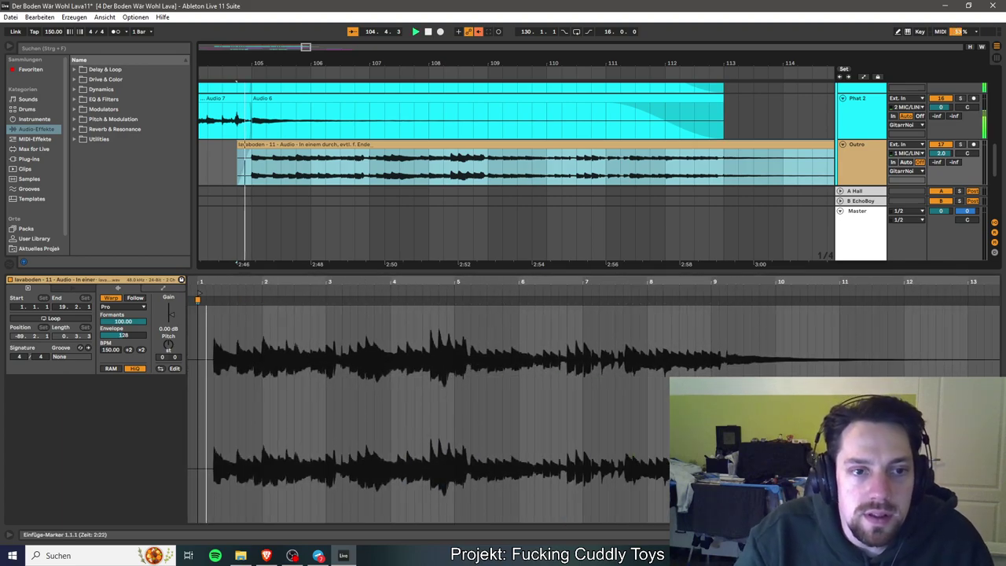
pyautogui.click(961, 149)
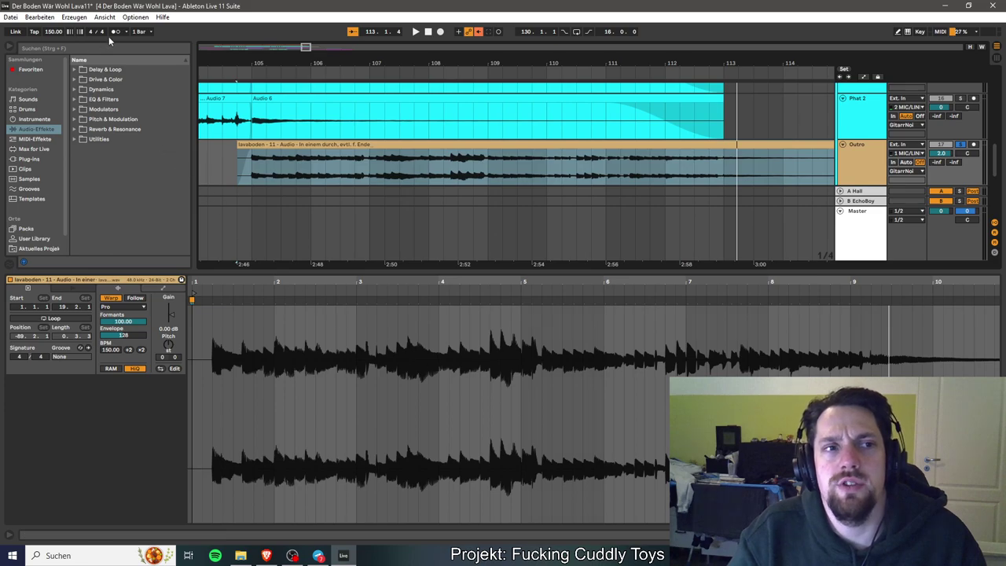
pyautogui.press('space')
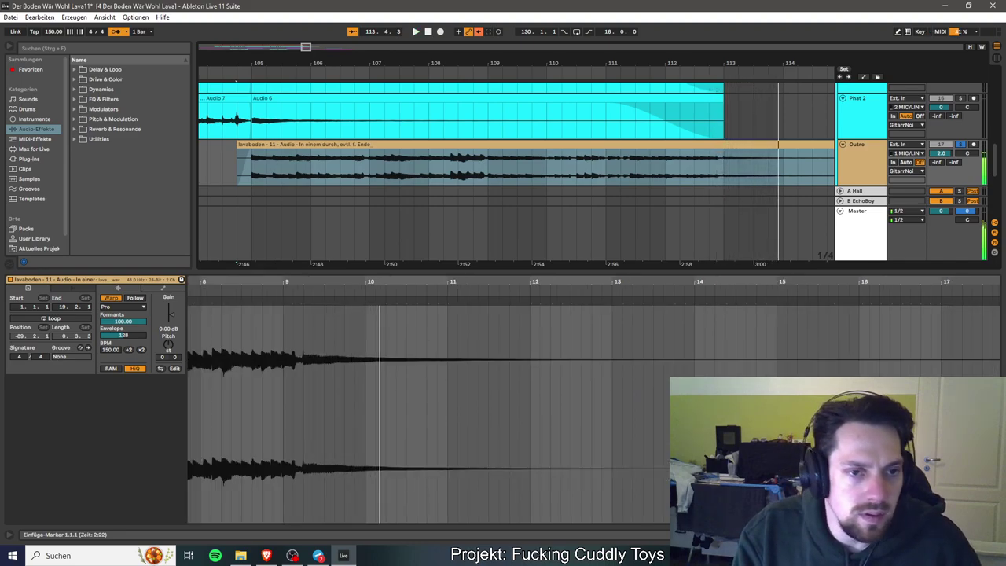
# Add warp markers to the Outro clip at 1.2.1 and at each bar from 2 to 9, and align them to the grid.
pyautogui.hscroll(-10, 491, 399)
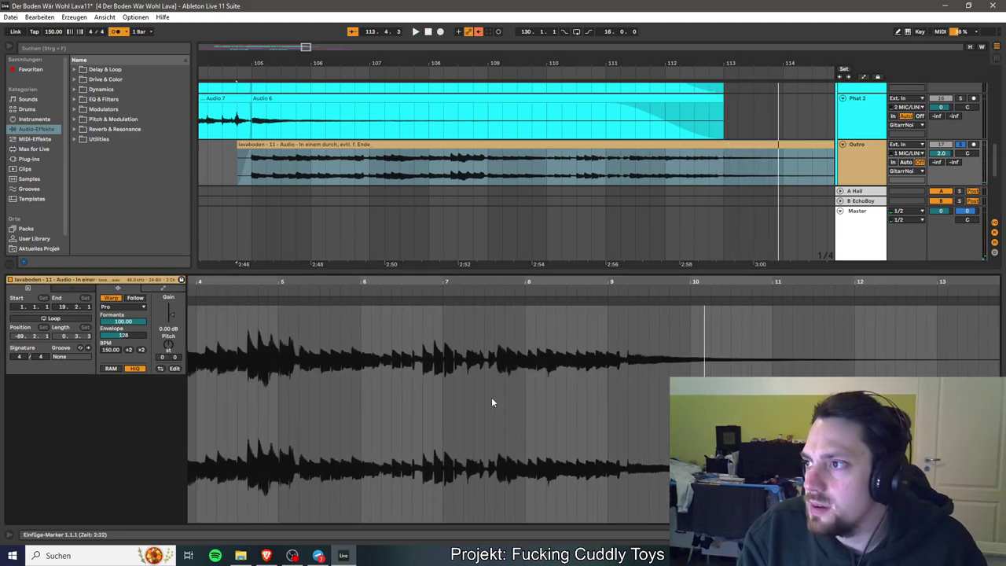
pyautogui.hscroll(-6, 489, 404)
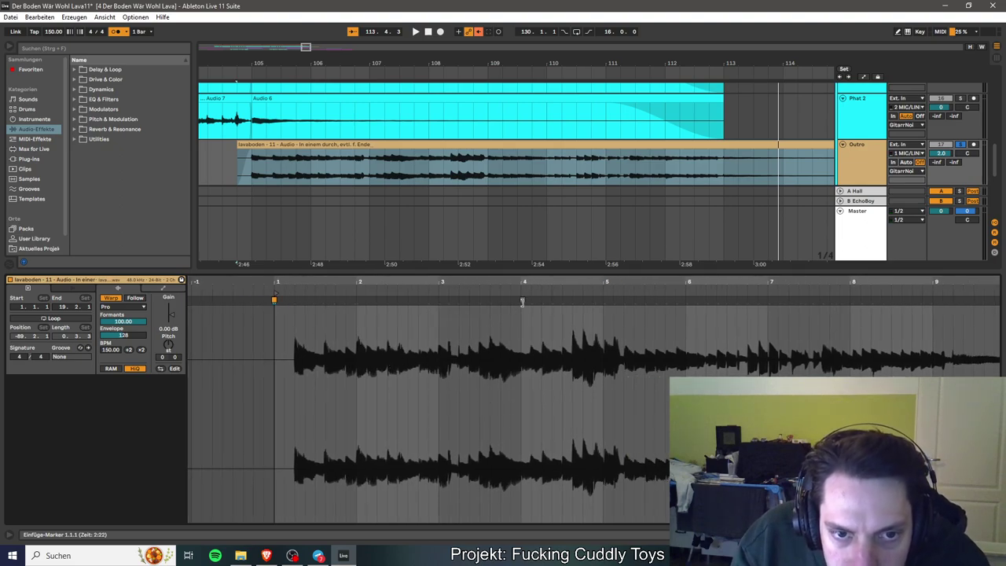
pyautogui.hscroll(4, 578, 321)
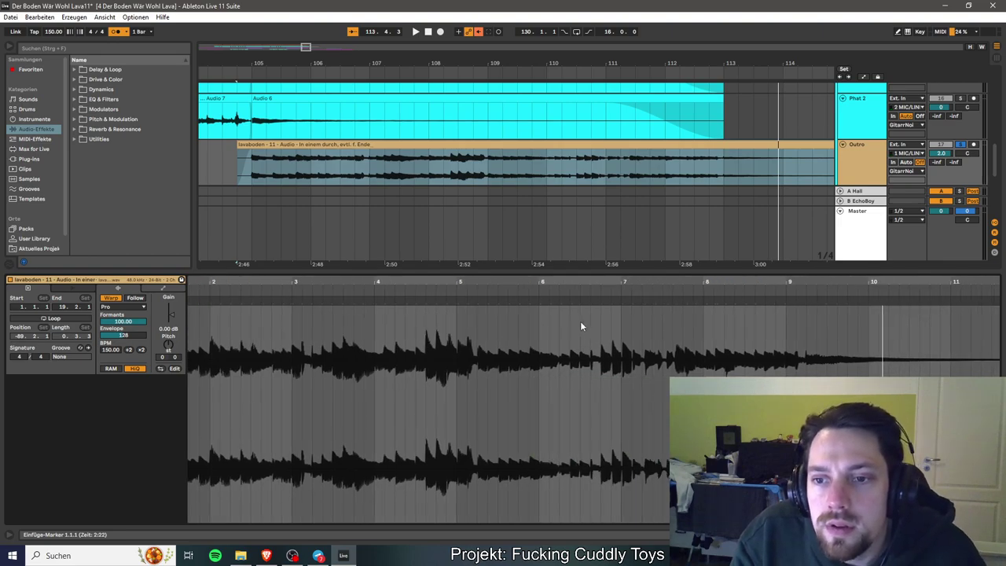
pyautogui.hscroll(1, 626, 323)
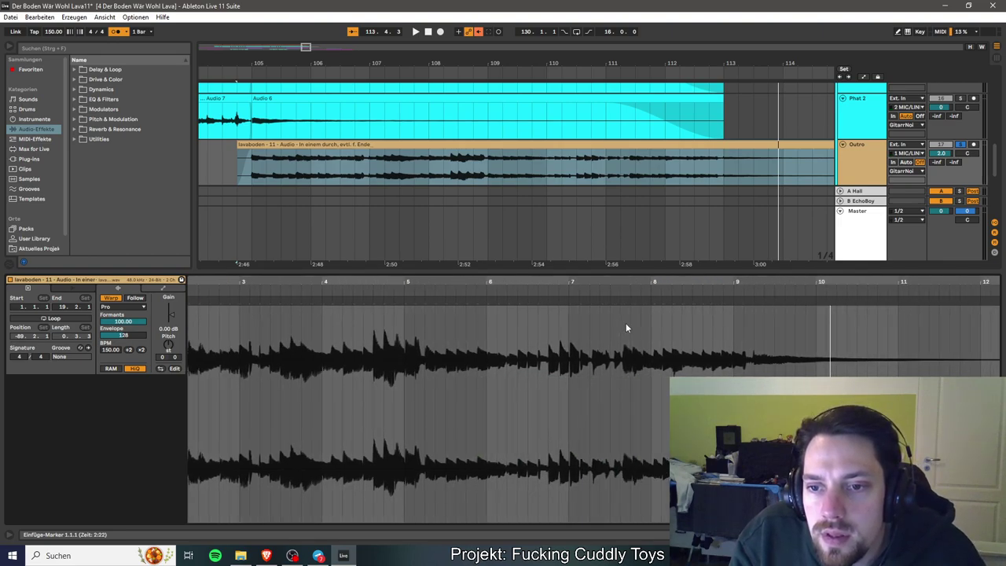
pyautogui.hscroll(-1, 626, 323)
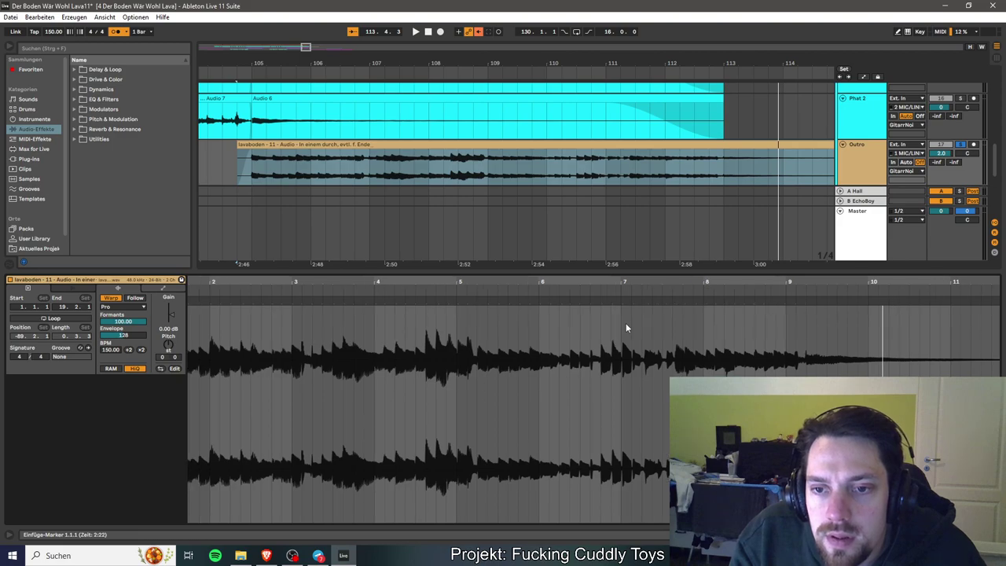
pyautogui.click(784, 303)
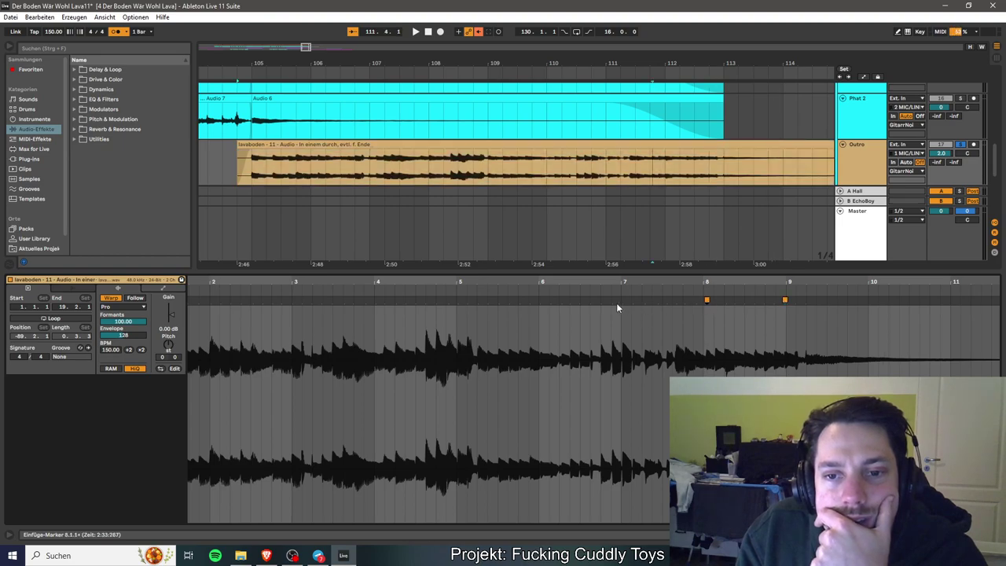
pyautogui.doubleClick(540, 299)
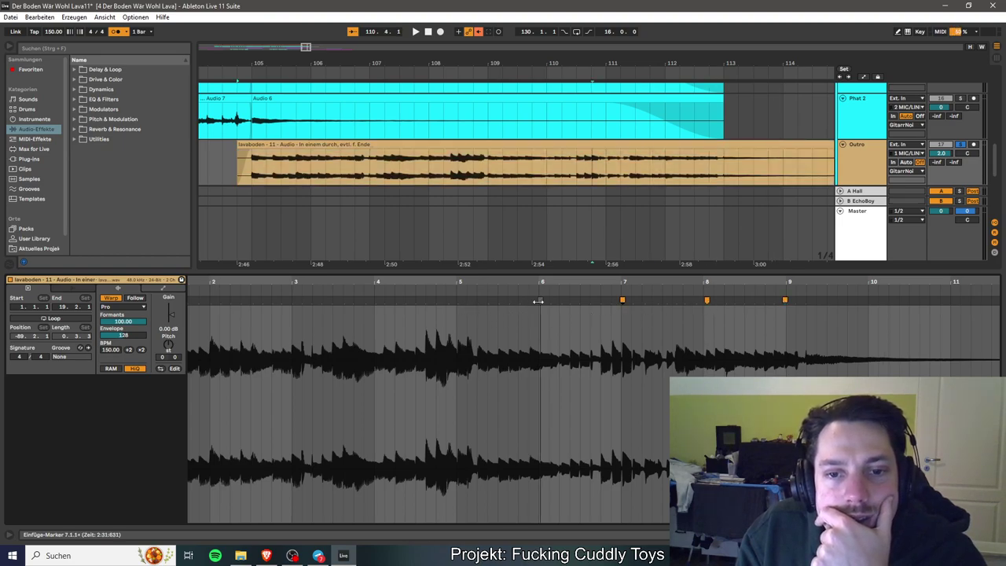
pyautogui.doubleClick(458, 300)
pyautogui.doubleClick(376, 301)
pyautogui.doubleClick(290, 300)
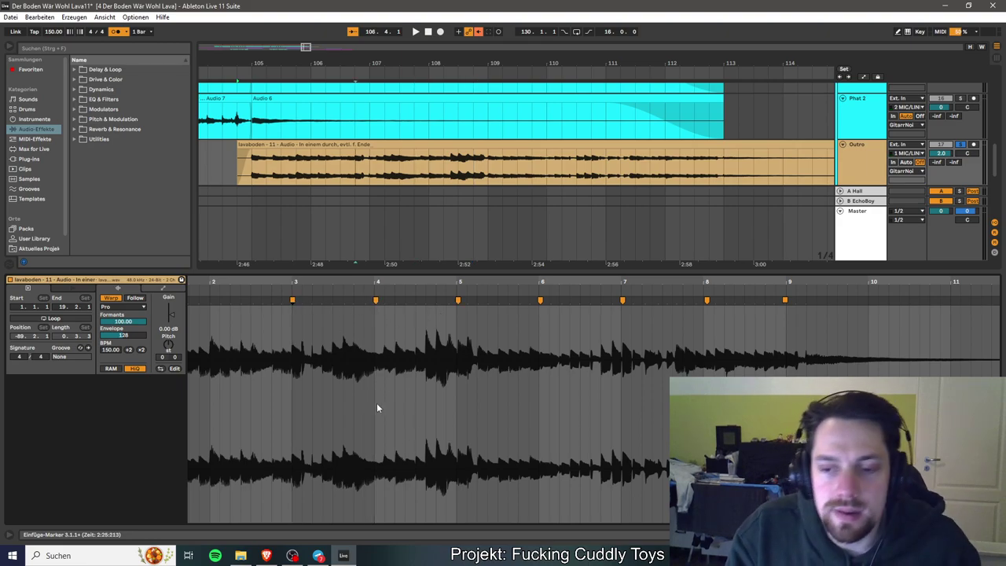
pyautogui.hscroll(-4, 370, 405)
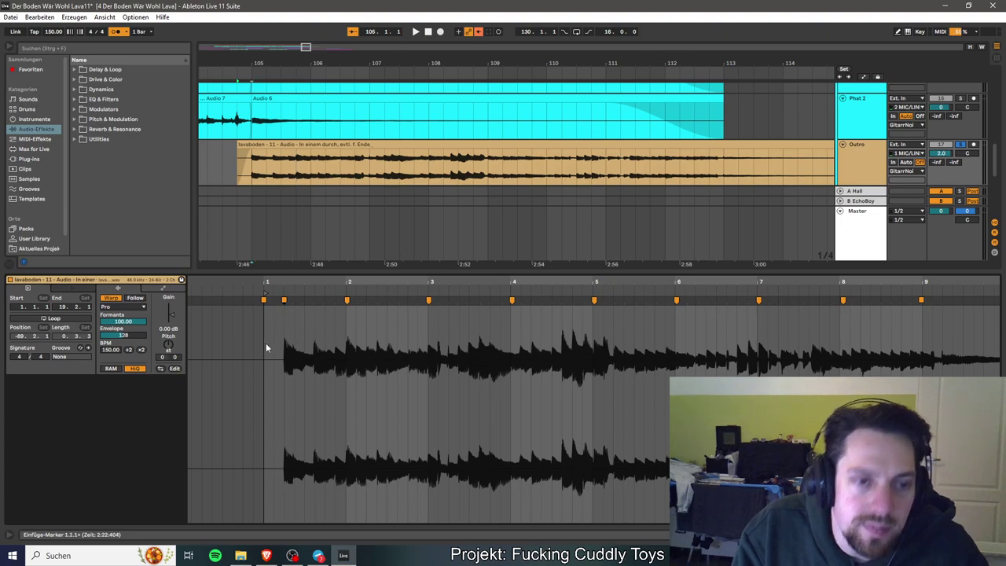
pyautogui.doubleClick(283, 299)
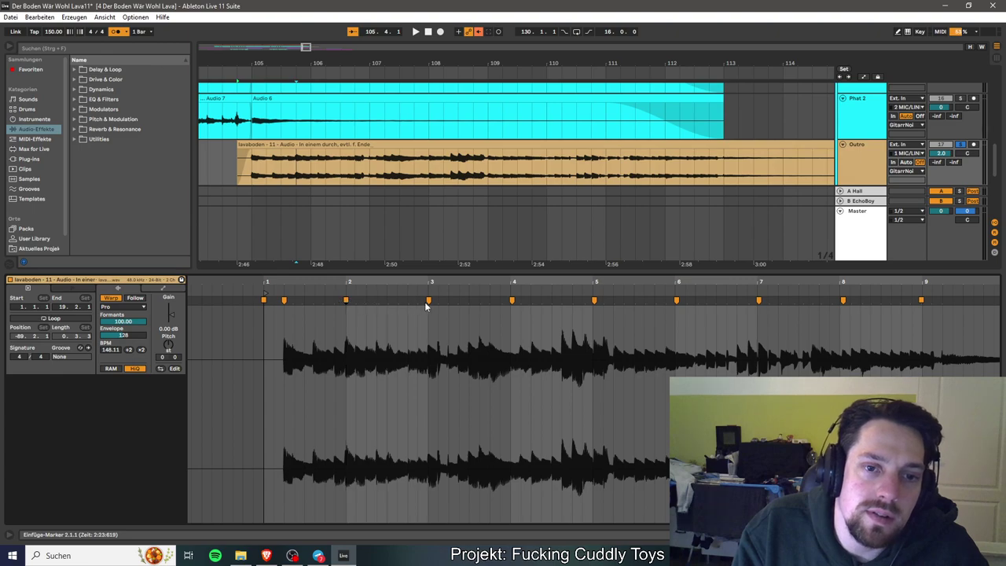
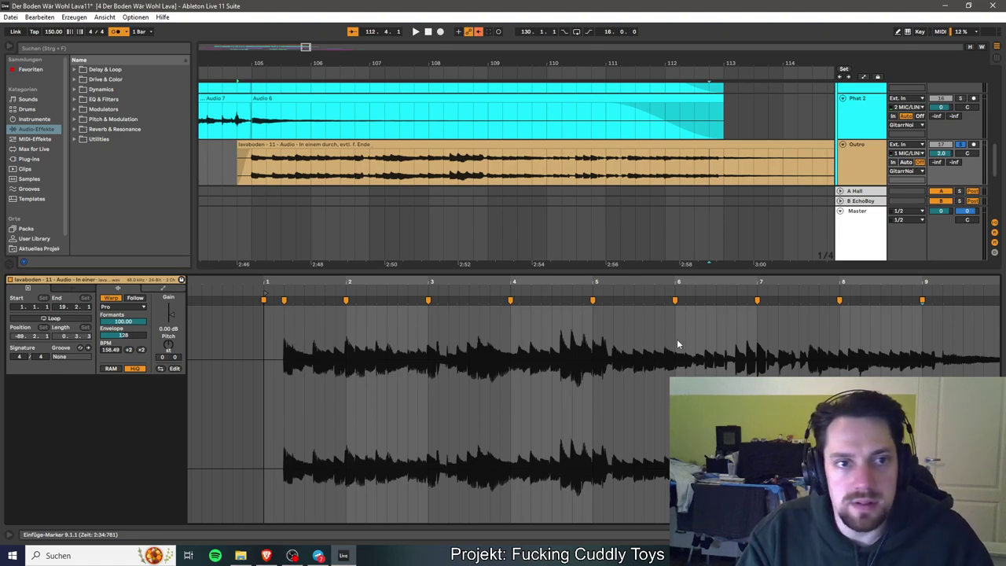
# Play the soloed Outro clip against the metronome, and replay its second half from 110.1.1 to check the timing.
pyautogui.press('space')
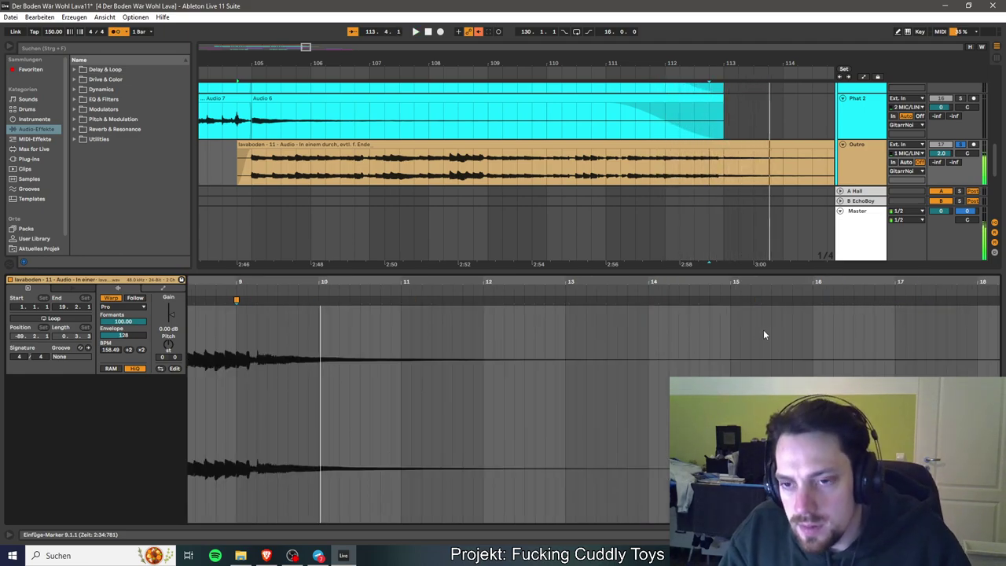
pyautogui.scroll(5, 511, 411)
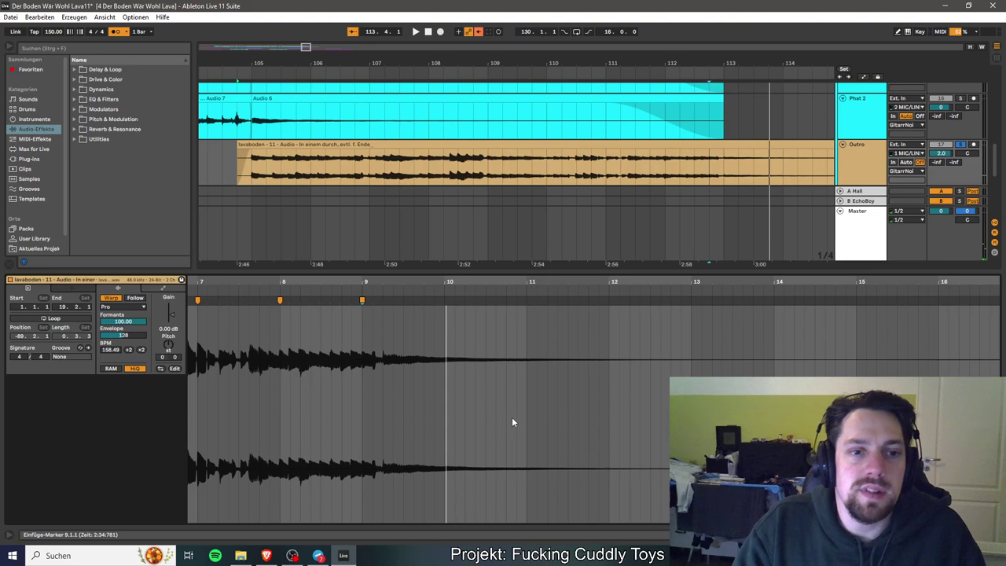
pyautogui.scroll(1, 507, 429)
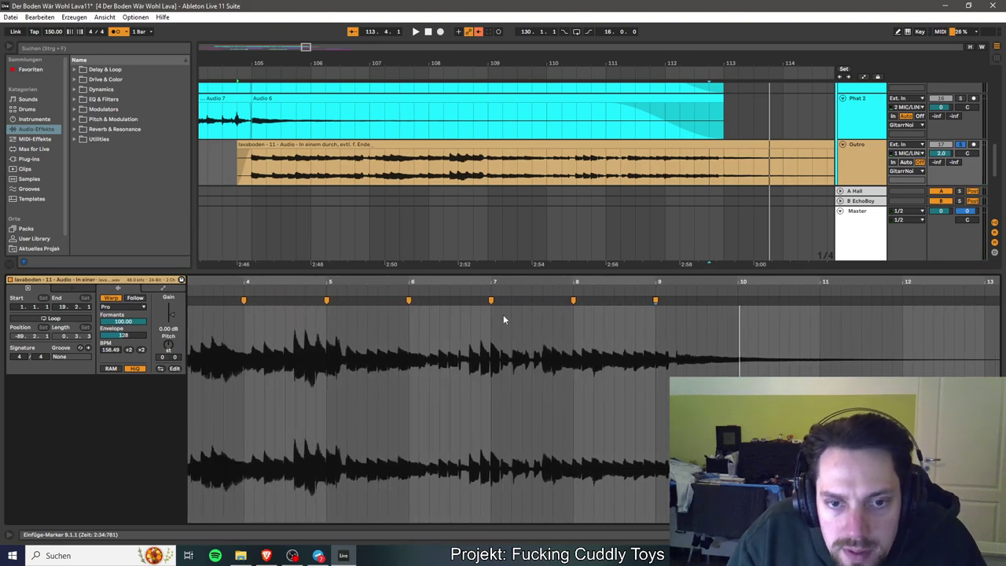
pyautogui.click(685, 196)
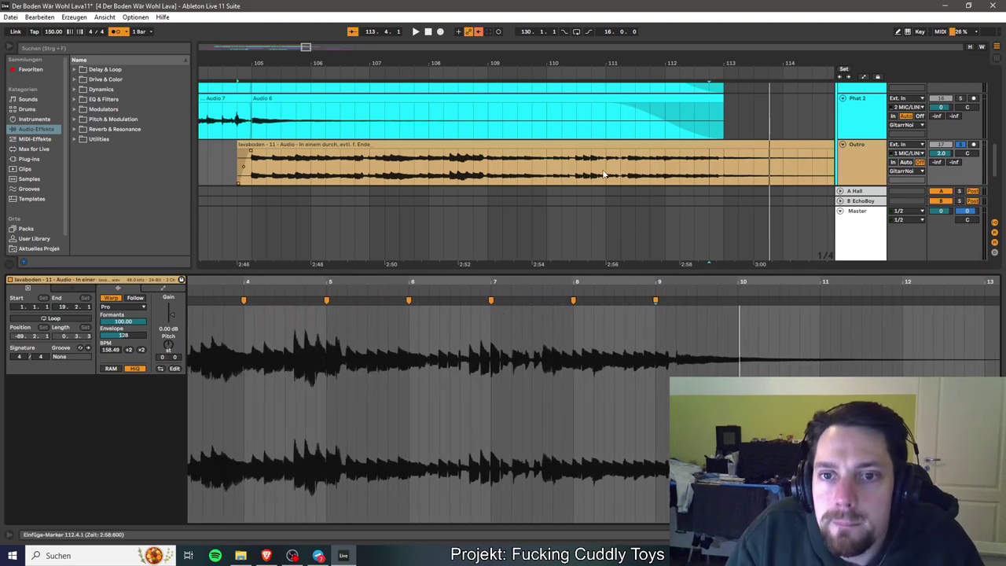
pyautogui.click(547, 181)
pyautogui.press('space')
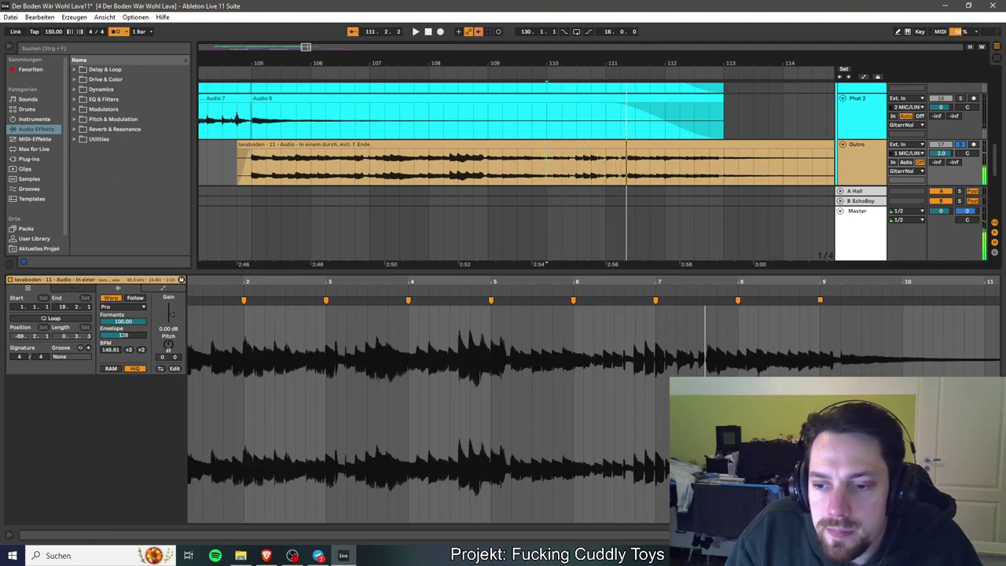
# Add warp markers on every eighth note between bars 7 and 8 of the Outro clip and align them to the grid.
pyautogui.hscroll(4, 594, 400)
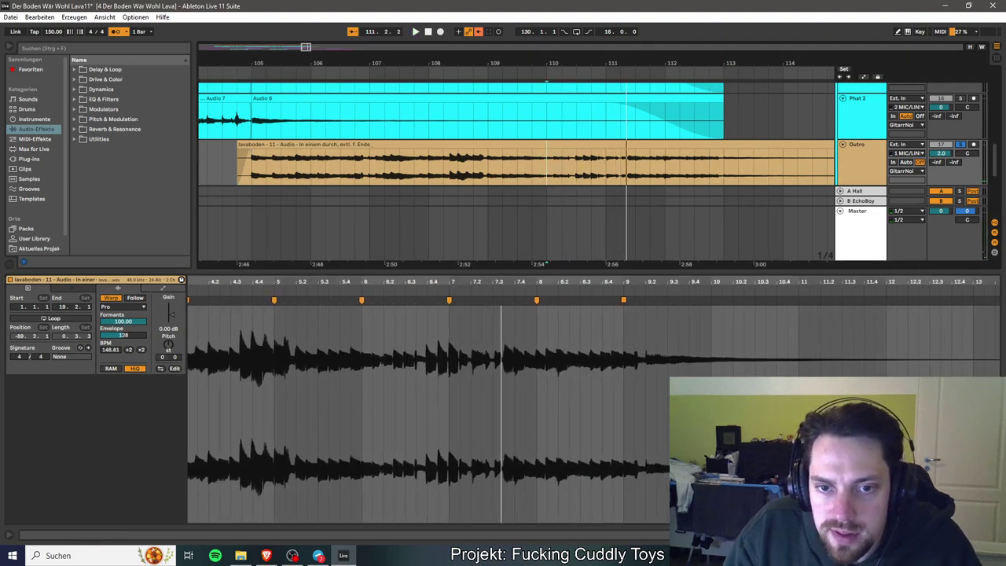
pyautogui.scroll(3, 593, 401)
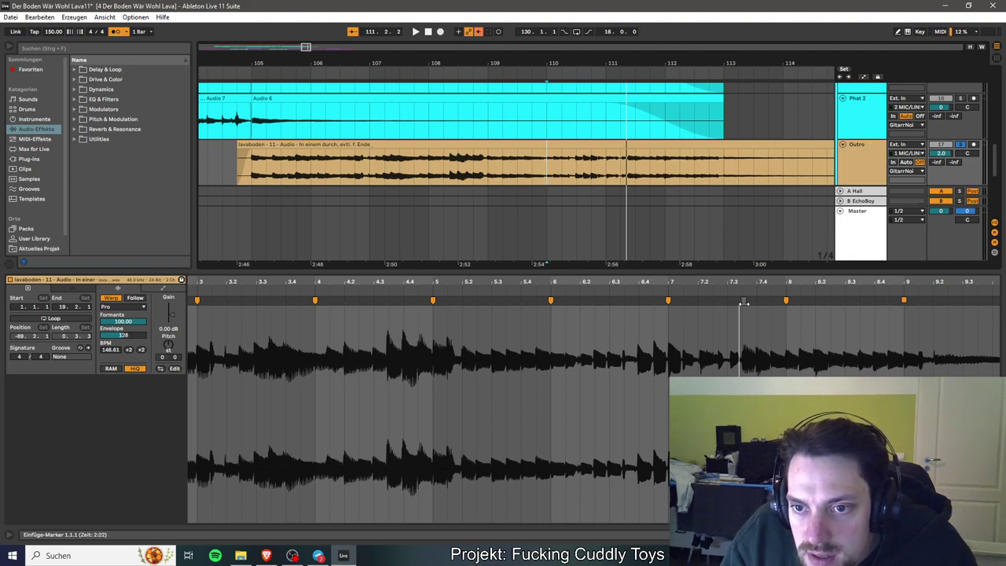
pyautogui.doubleClick(743, 301)
pyautogui.moveTo(731, 302); pyautogui.dragTo(728, 304)
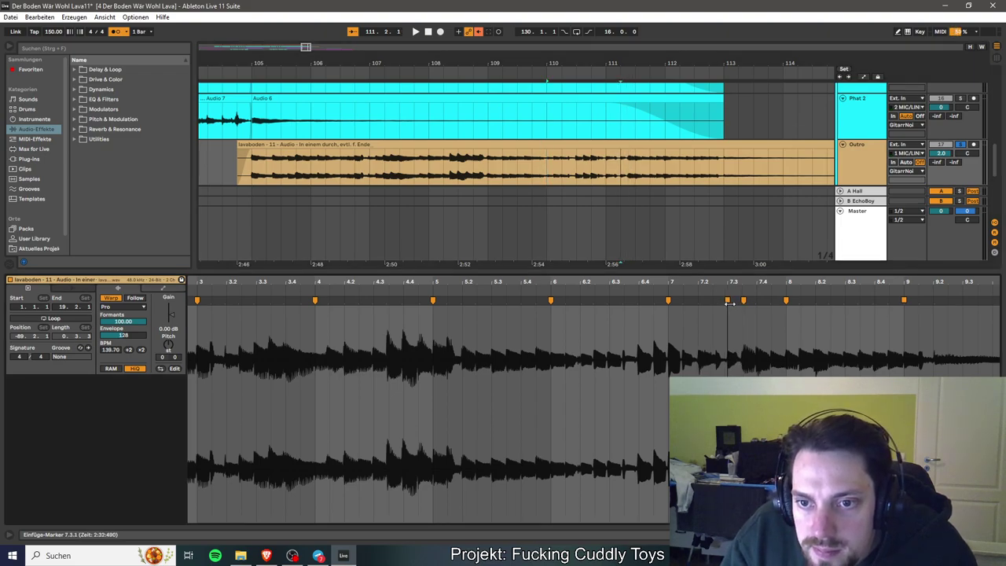
pyautogui.doubleClick(713, 301)
pyautogui.doubleClick(698, 301)
pyautogui.doubleClick(682, 301)
pyautogui.moveTo(683, 301); pyautogui.dragTo(741, 301)
pyautogui.doubleClick(757, 300)
pyautogui.doubleClick(772, 300)
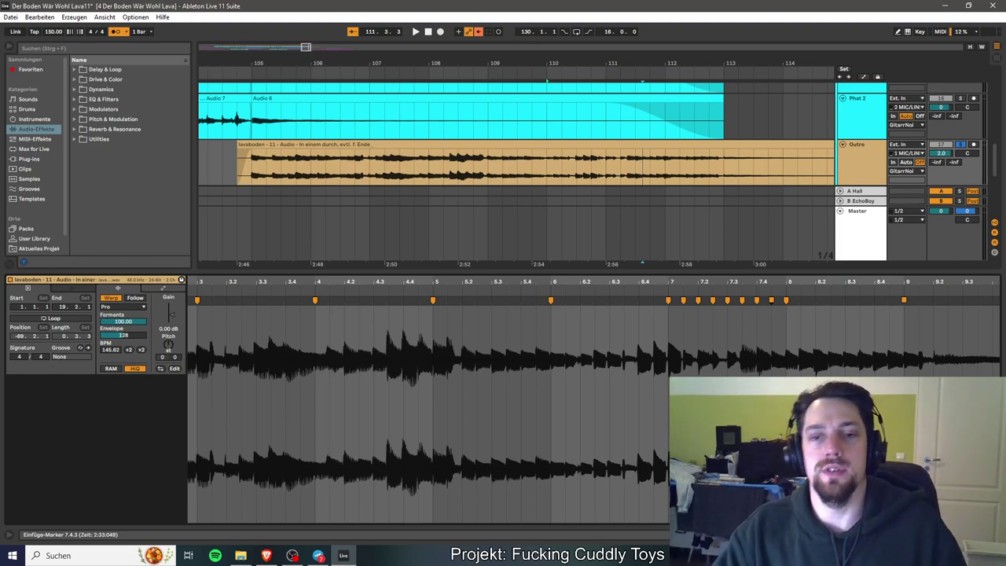
# Play the Outro from 110.1.1 to check the eighth-note warping in bar 7.
pyautogui.press('space')
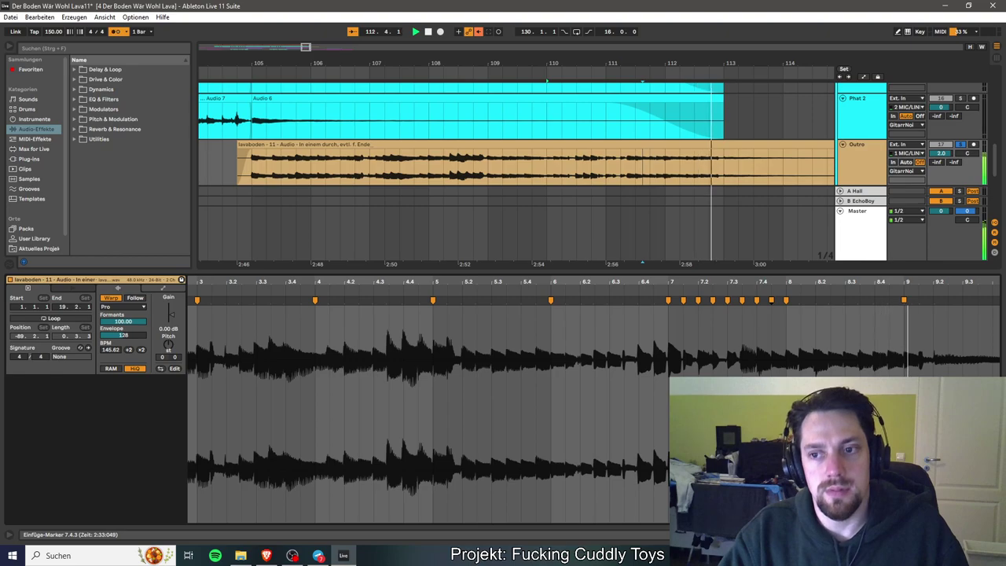
pyautogui.press('space')
pyautogui.press('space')
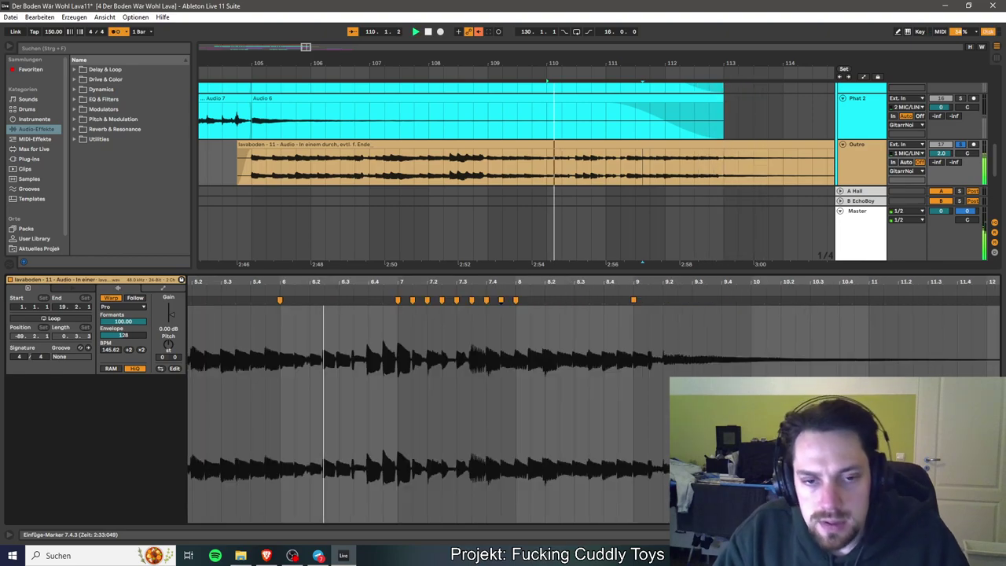
# Add warp markers on every eighth note from bar 8 to 9.2.1 of the Outro clip and align them to the grid.
pyautogui.doubleClick(602, 301)
pyautogui.moveTo(604, 302); pyautogui.dragTo(606, 302)
pyautogui.doubleClick(617, 301)
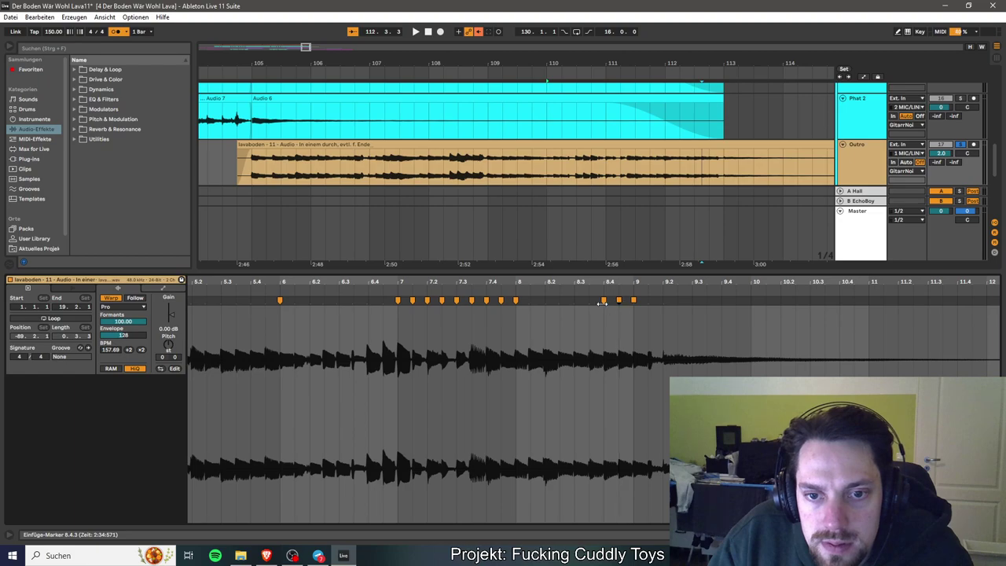
pyautogui.doubleClick(530, 311)
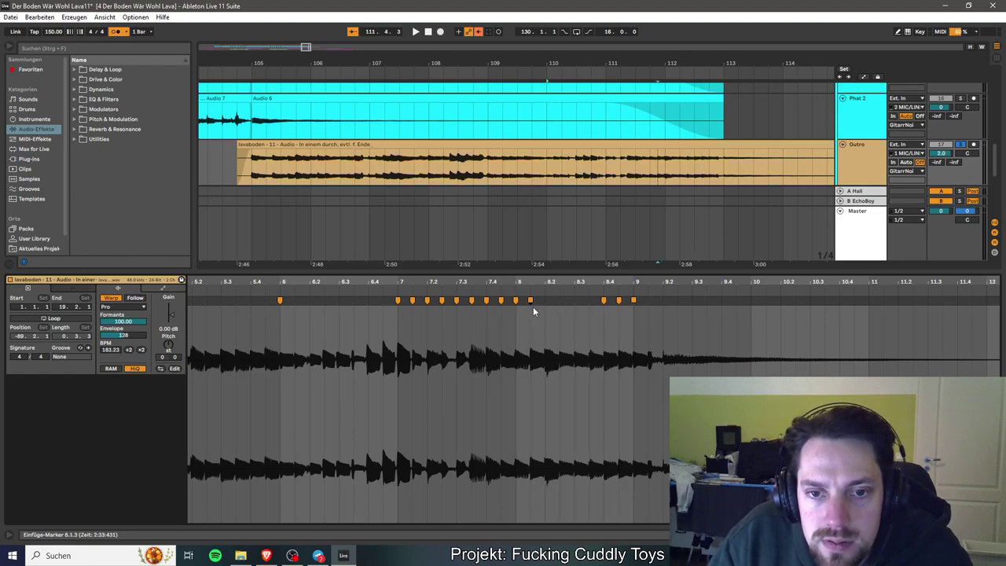
pyautogui.doubleClick(546, 300)
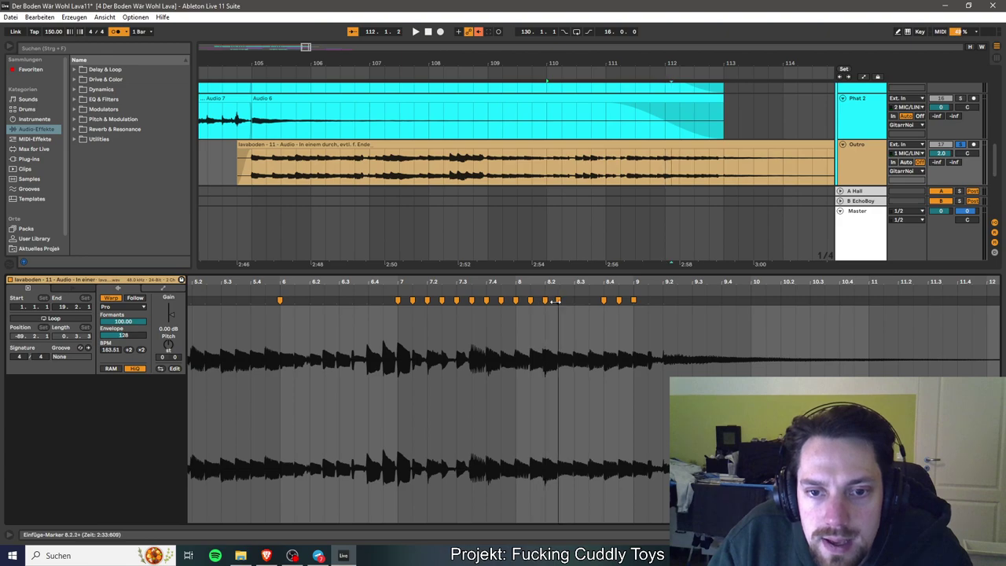
pyautogui.doubleClick(559, 301)
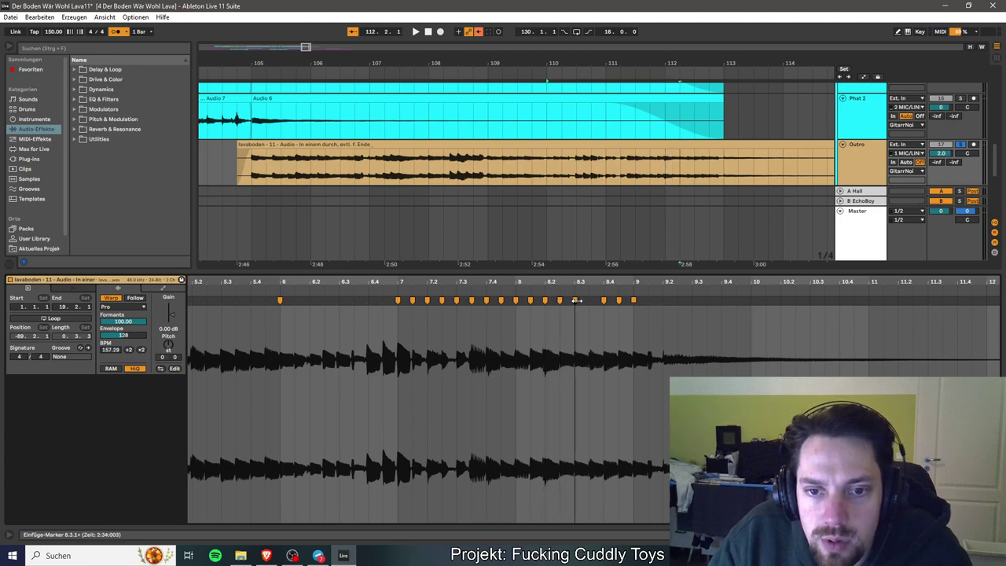
pyautogui.doubleClick(573, 301)
pyautogui.doubleClick(589, 301)
pyautogui.doubleClick(649, 300)
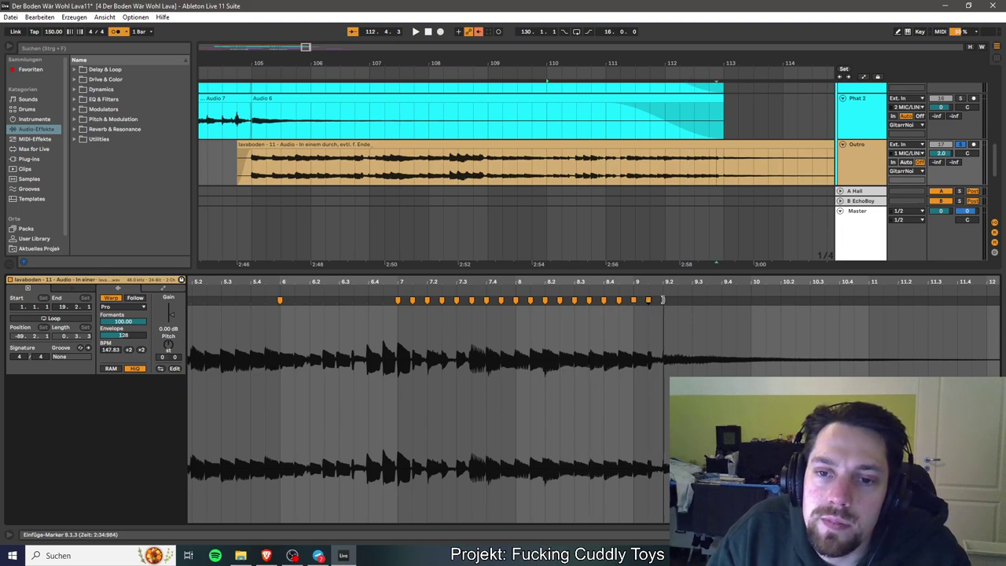
pyautogui.doubleClick(663, 301)
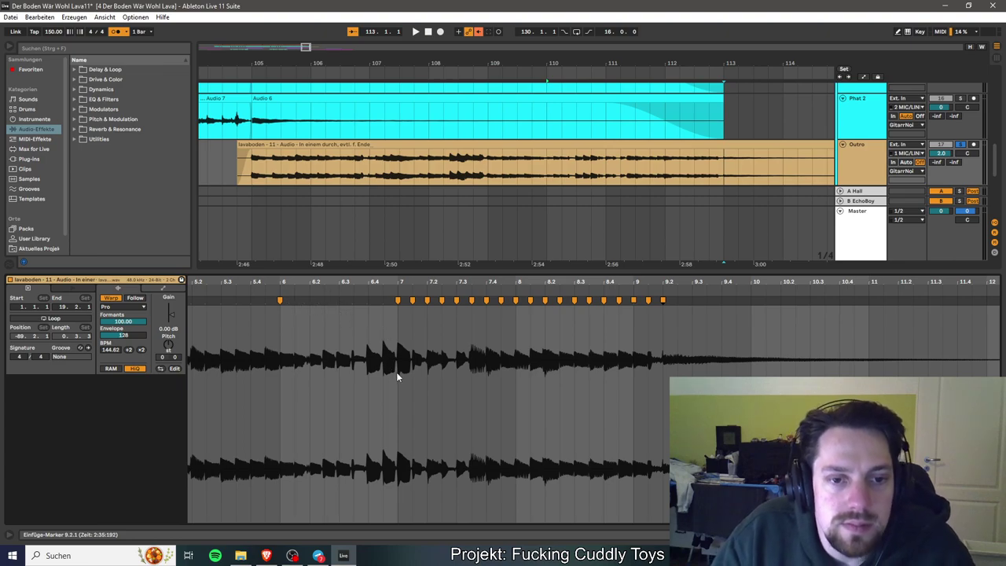
# Add warp markers on every eighth note between bars 6 and 7 of the Outro clip and align them to the grid.
pyautogui.scroll(5, 396, 372)
pyautogui.scroll(2, 421, 371)
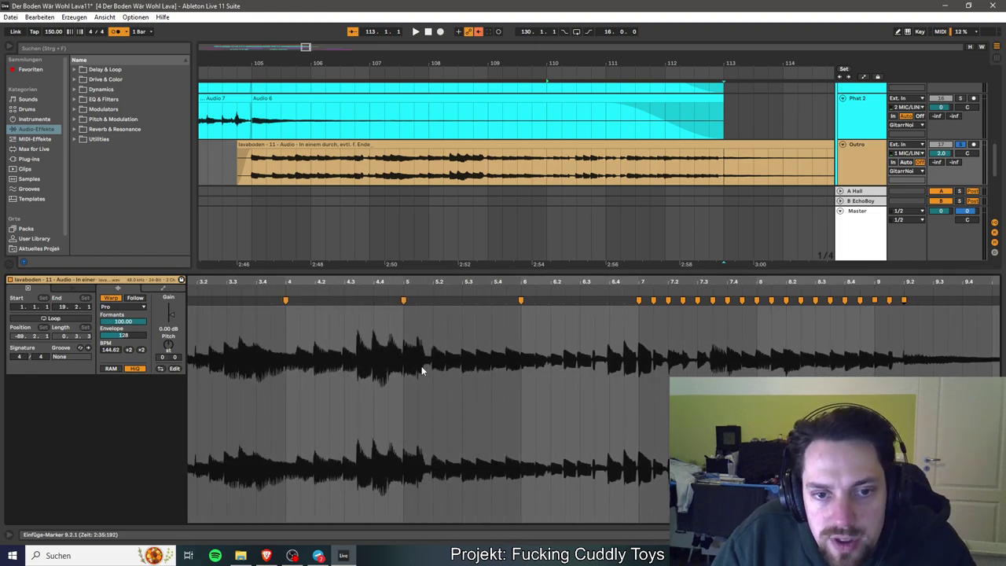
pyautogui.doubleClick(579, 300)
pyautogui.doubleClick(550, 300)
pyautogui.doubleClick(535, 300)
pyautogui.doubleClick(565, 301)
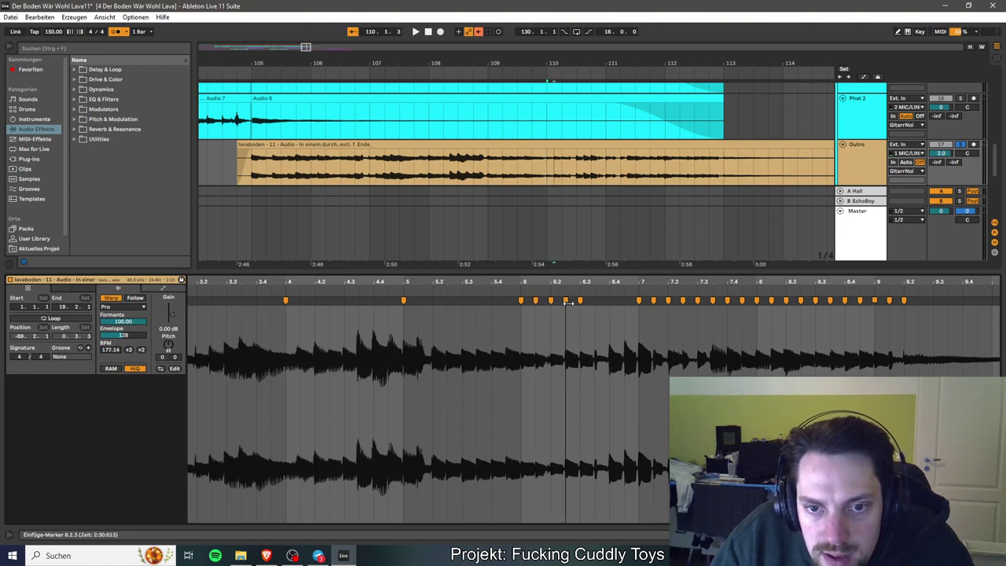
pyautogui.doubleClick(595, 300)
pyautogui.doubleClick(610, 300)
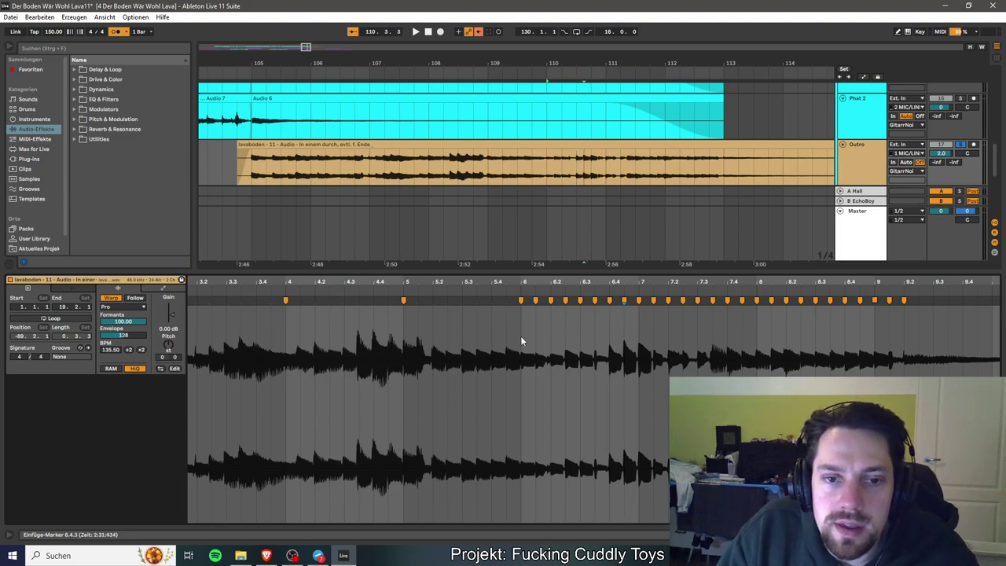
# Add warp markers on every eighth note in bars 3 to 5 of the Outro clip and align them to the grid.
pyautogui.moveTo(462, 301); pyautogui.dragTo(418, 300)
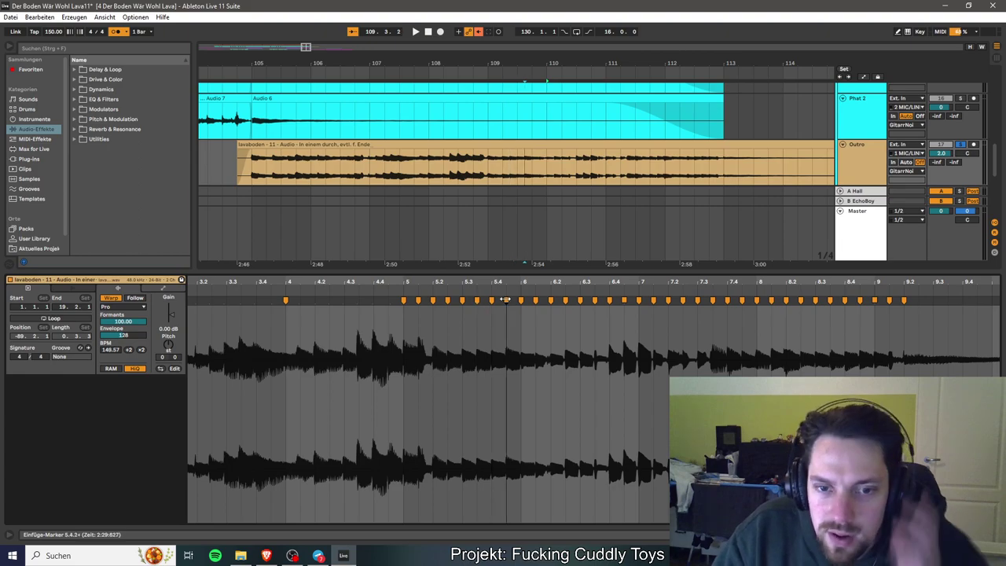
pyautogui.moveTo(506, 299); pyautogui.dragTo(508, 300)
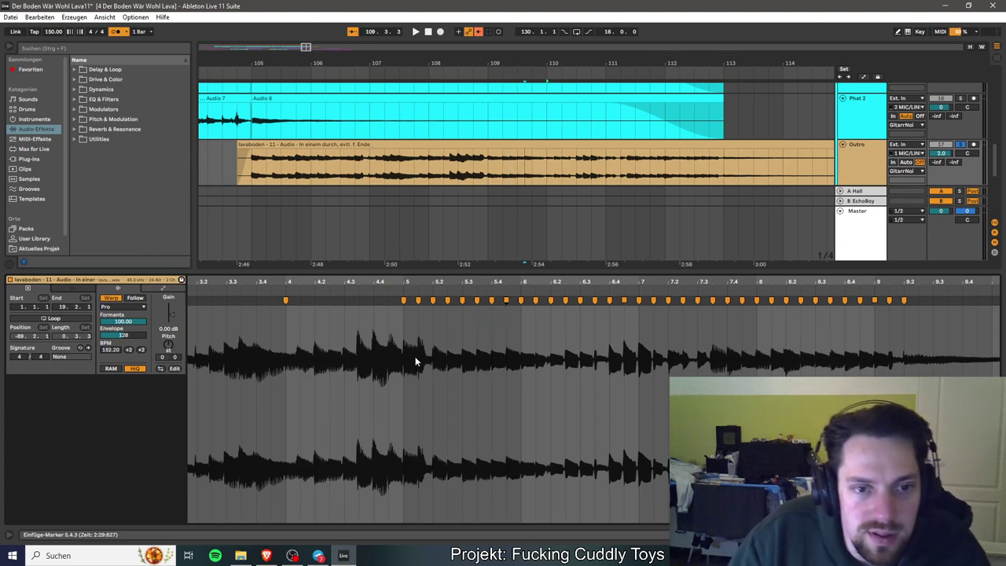
pyautogui.hscroll(-5, 414, 352)
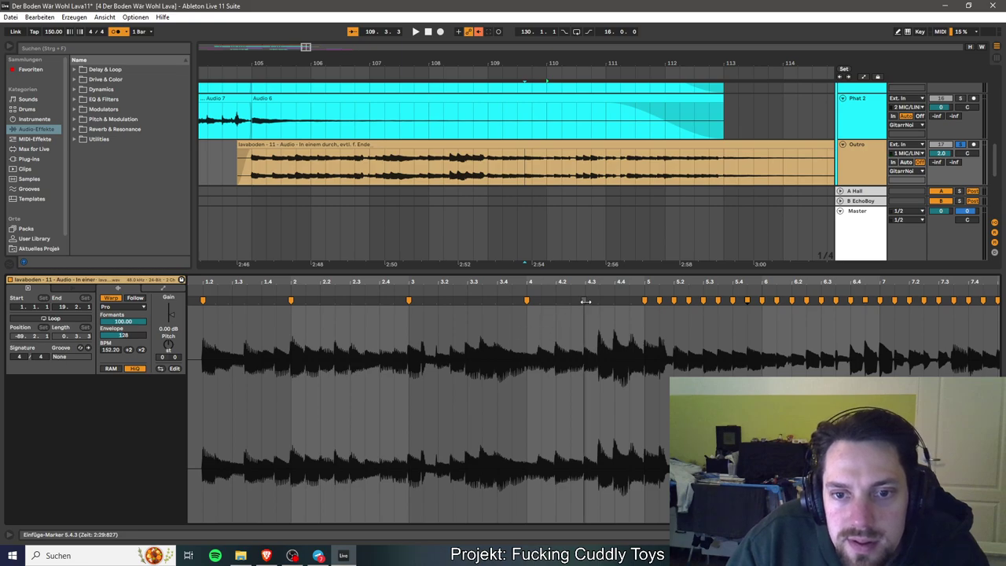
pyautogui.moveTo(584, 300); pyautogui.dragTo(627, 301)
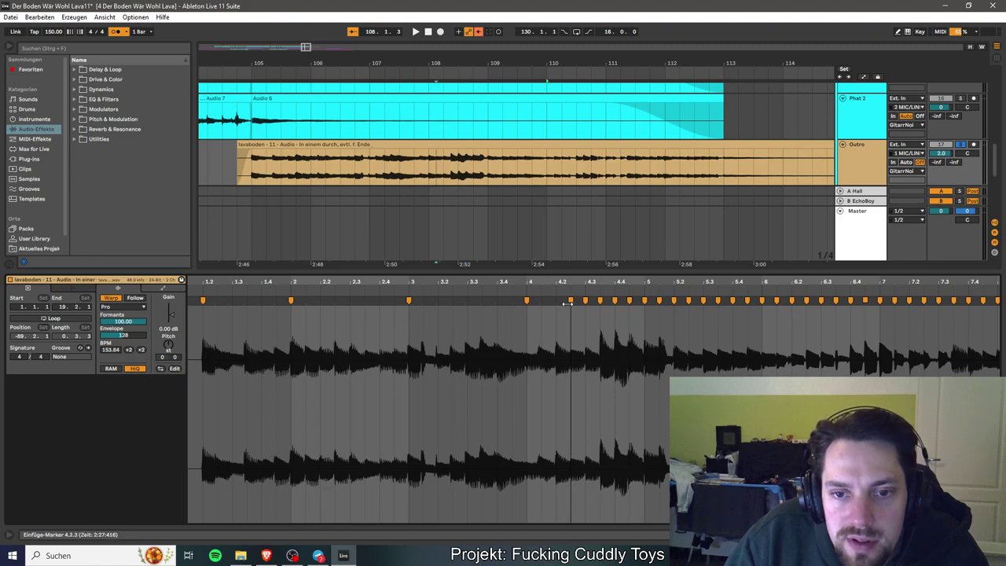
pyautogui.hotkey('ctrl', 'z')
pyautogui.moveTo(539, 300); pyautogui.dragTo(542, 301)
pyautogui.moveTo(465, 301)
pyautogui.mouseDown()
pyautogui.moveTo(508, 301)
pyautogui.moveTo(455, 302)
pyautogui.mouseUp()
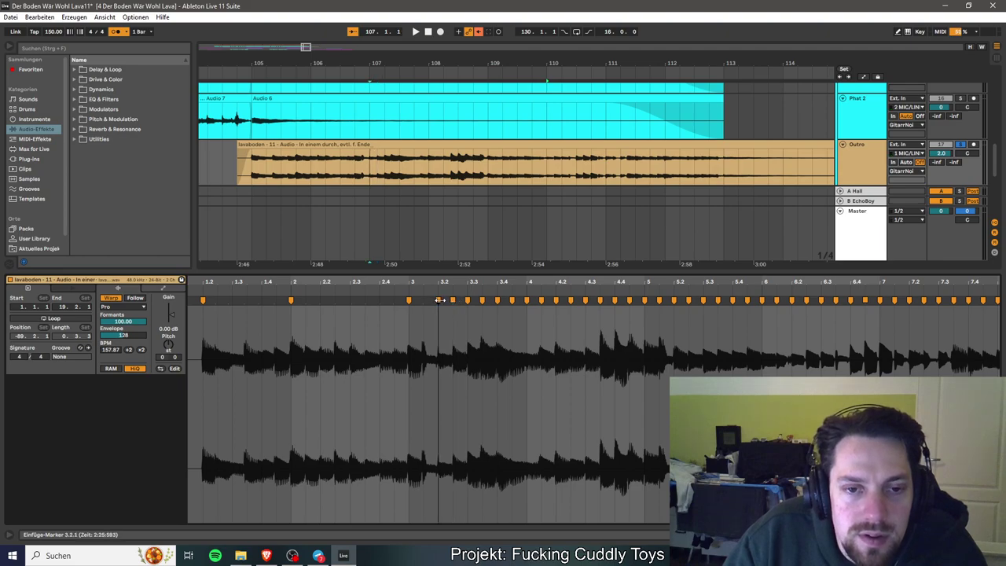
# Align eighth-note warp markers to the grid from 1.2.1 up to bar 3 of the Outro clip, and play the clip to check it.
pyautogui.doubleClick(348, 302)
pyautogui.moveTo(350, 300)
pyautogui.mouseDown()
pyautogui.moveTo(318, 300)
pyautogui.moveTo(393, 300)
pyautogui.mouseUp()
pyautogui.scroll(5, 377, 353)
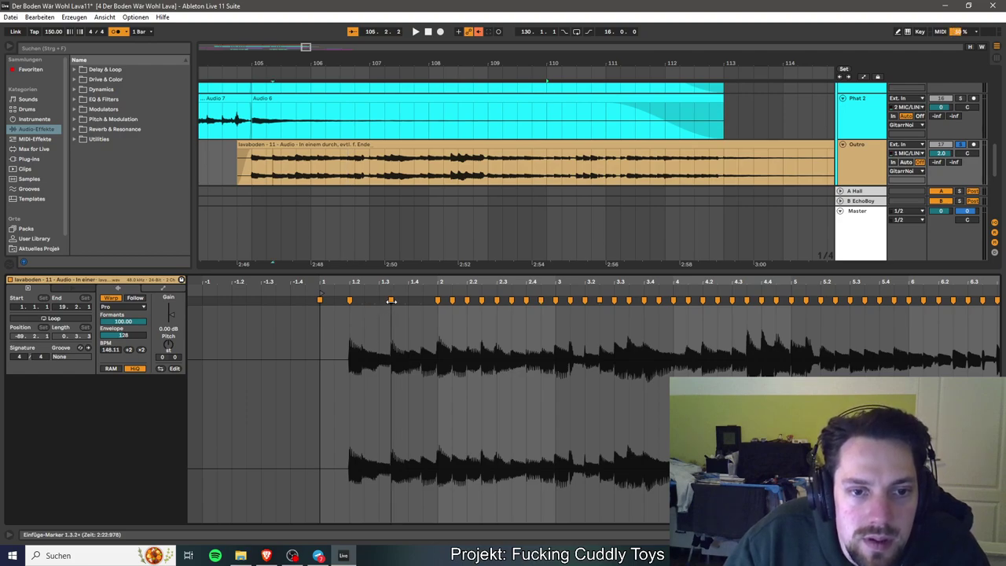
pyautogui.moveTo(392, 301); pyautogui.dragTo(425, 301)
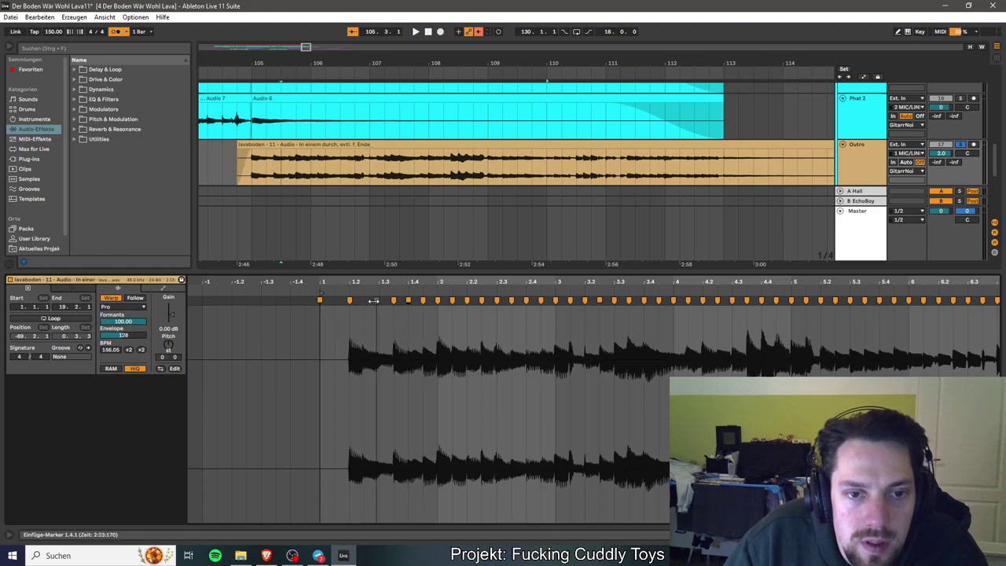
pyautogui.moveTo(374, 301); pyautogui.dragTo(378, 301)
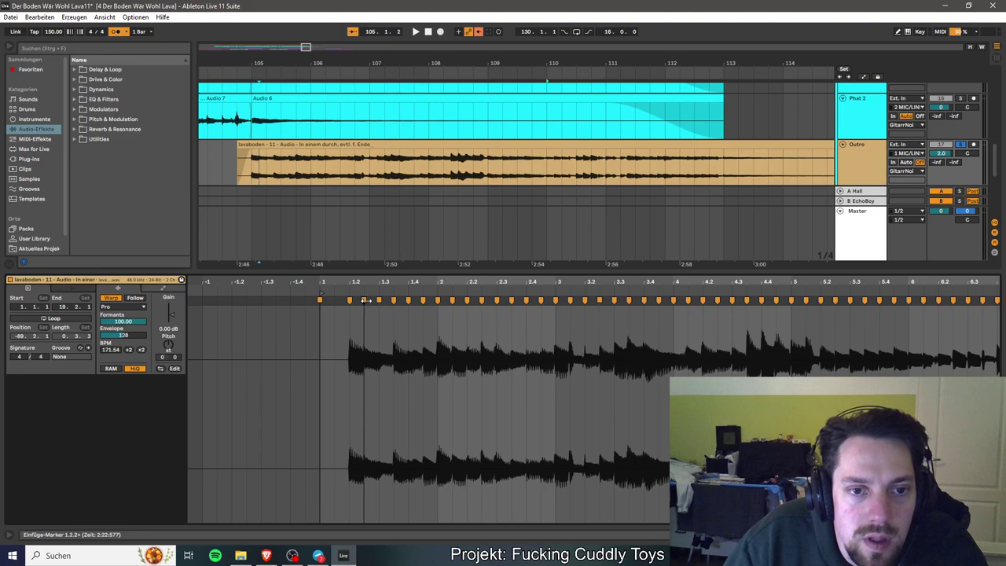
pyautogui.press('space')
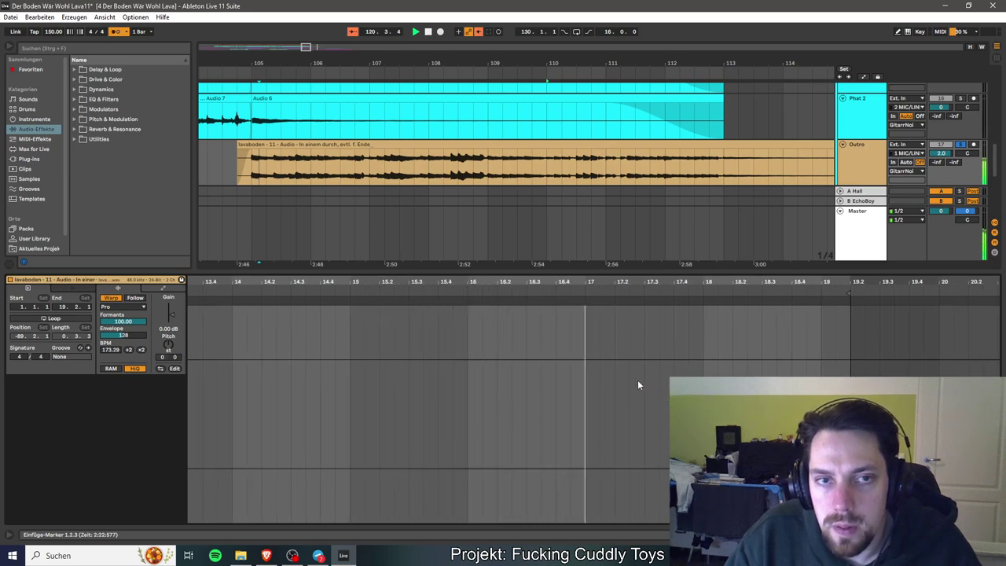
# Try extending the end of the Outro clip to 22.2.1 and play its fade-out from 121.1.1.
pyautogui.moveTo(306, 47); pyautogui.dragTo(305, 19)
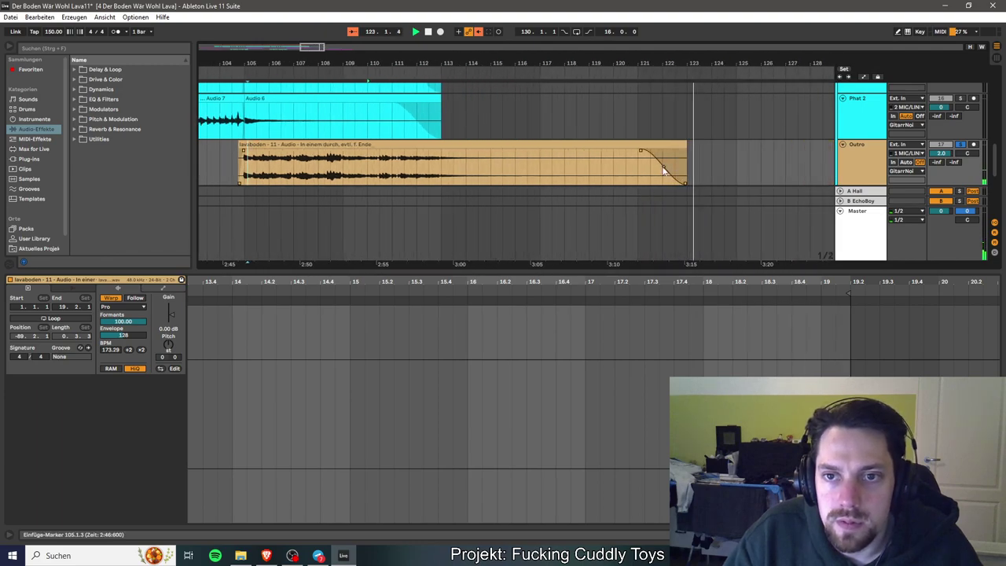
pyautogui.moveTo(684, 144); pyautogui.dragTo(756, 144)
pyautogui.click(636, 170)
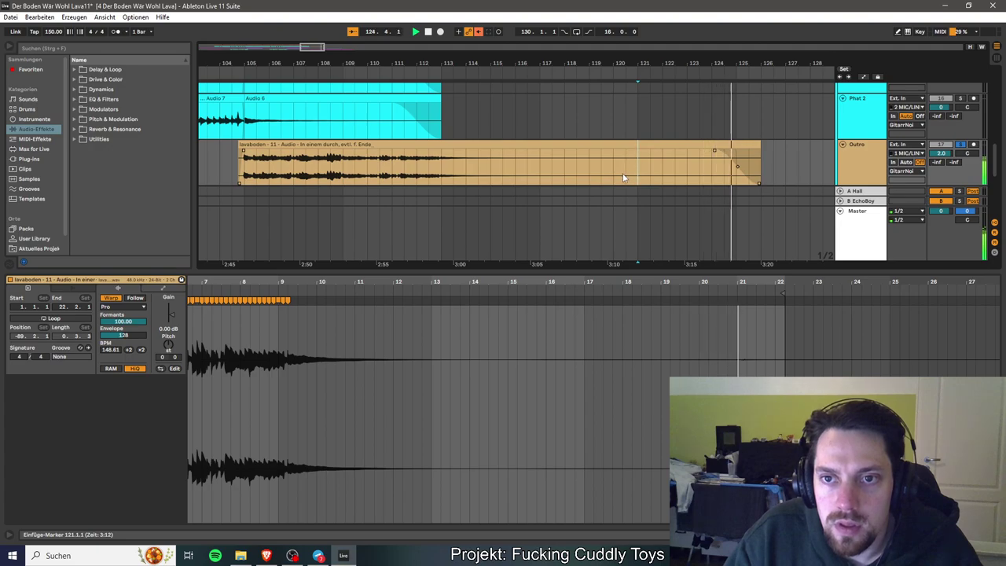
pyautogui.press('space')
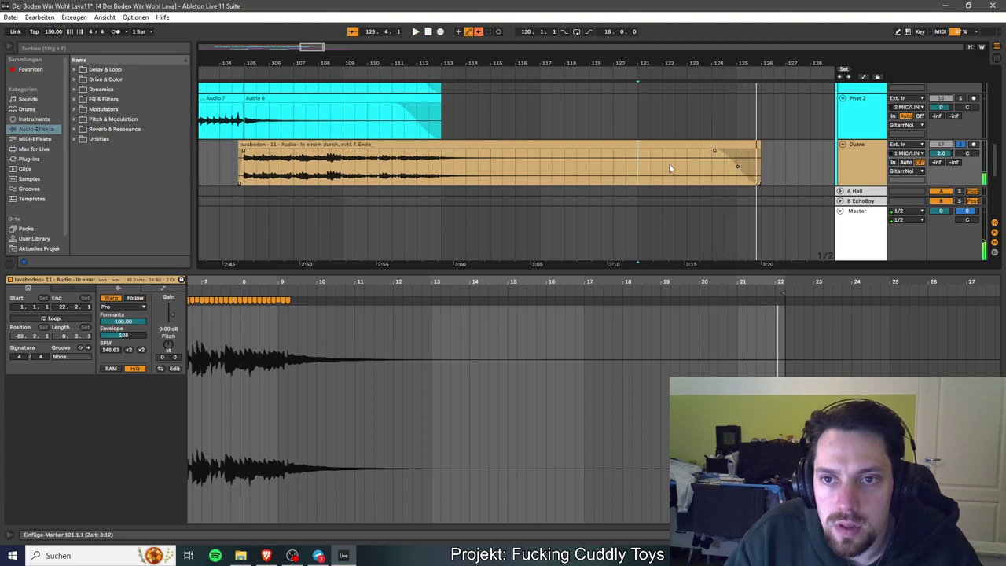
# Try shortening the Outro clip to end at 124.3.1 and play its fade-out from 122.1.1.
pyautogui.click(757, 144)
pyautogui.moveTo(757, 144); pyautogui.dragTo(723, 144)
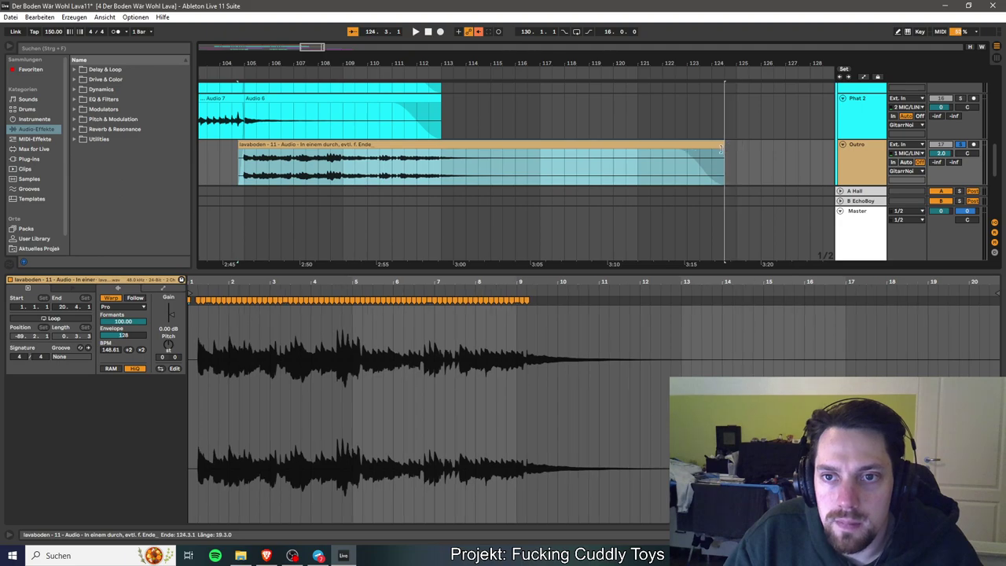
pyautogui.click(658, 166)
pyautogui.press('space')
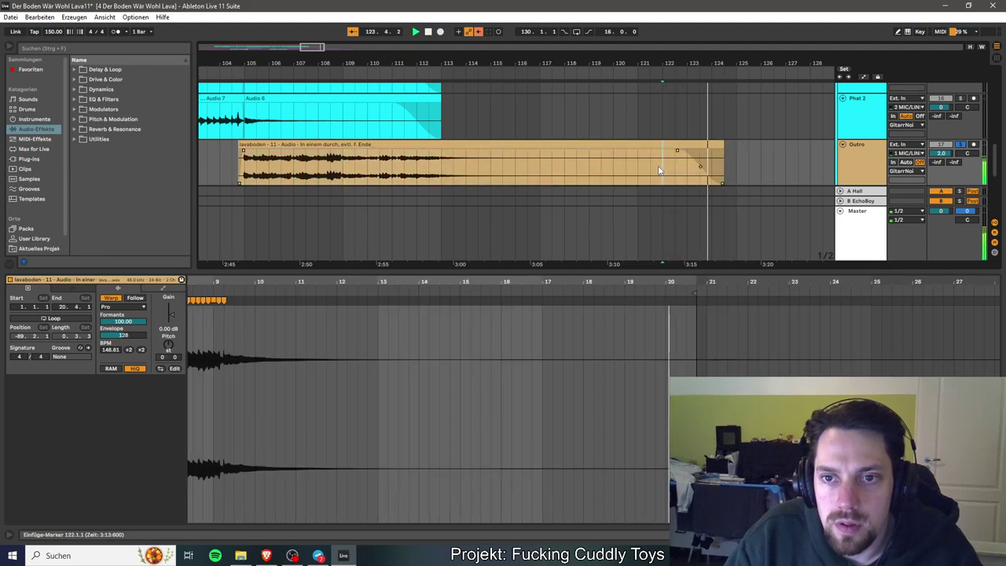
pyautogui.press('space')
# Try ending the Outro clip at 124.1.1 and play the fade-out again from 122.1.1.
pyautogui.moveTo(720, 148); pyautogui.dragTo(710, 148)
pyautogui.click(664, 175)
pyautogui.press('space')
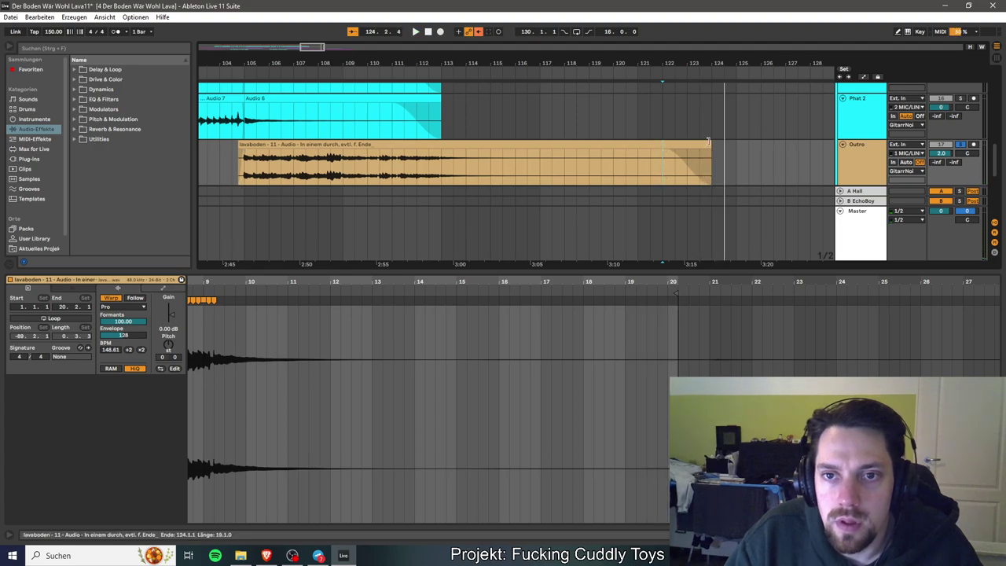
# Undo the end changes to restore the Outro clip's original length, and replay its fade-out from 121.1.1.
pyautogui.moveTo(707, 141); pyautogui.dragTo(746, 142)
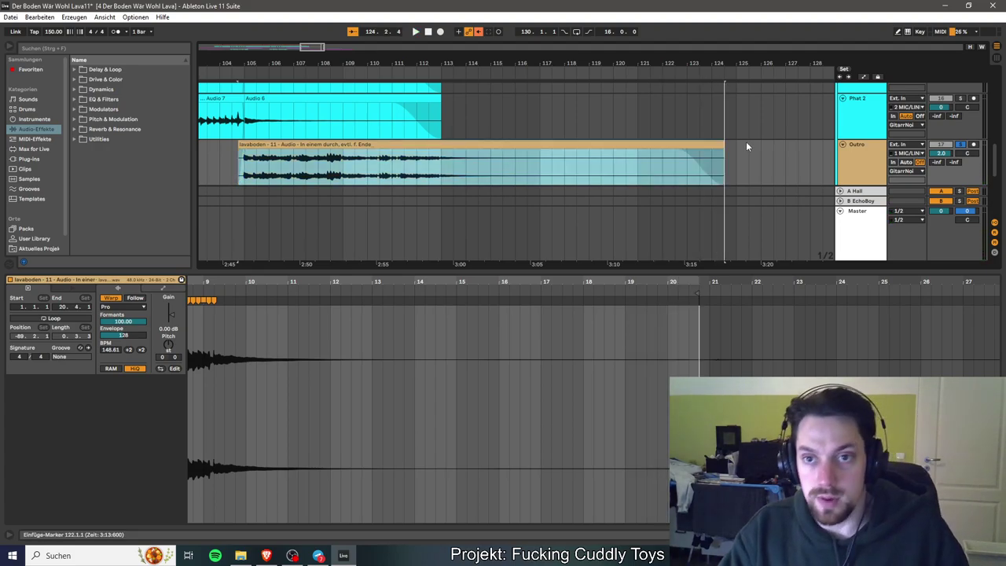
pyautogui.hotkey('ctrl', 'z')
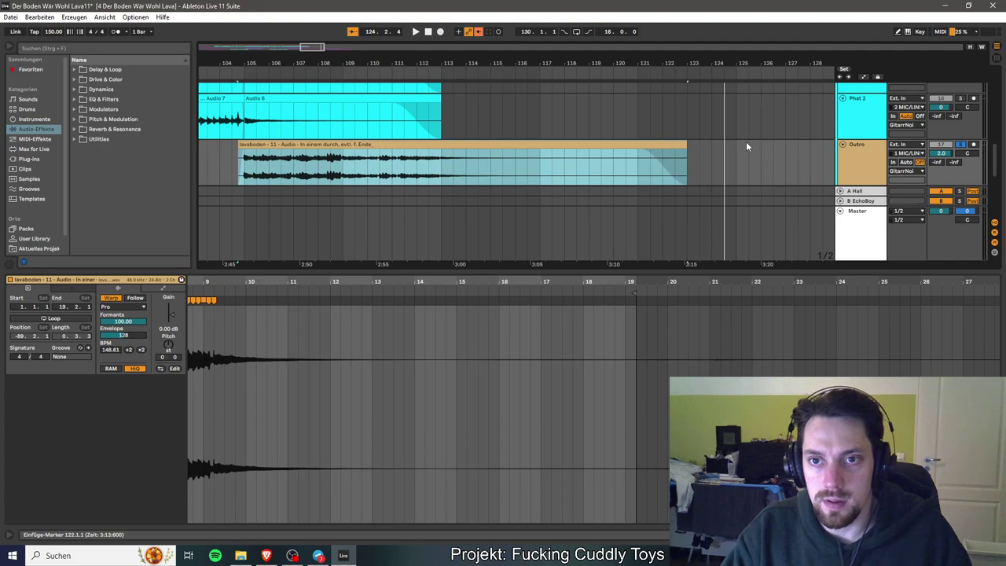
pyautogui.click(643, 161)
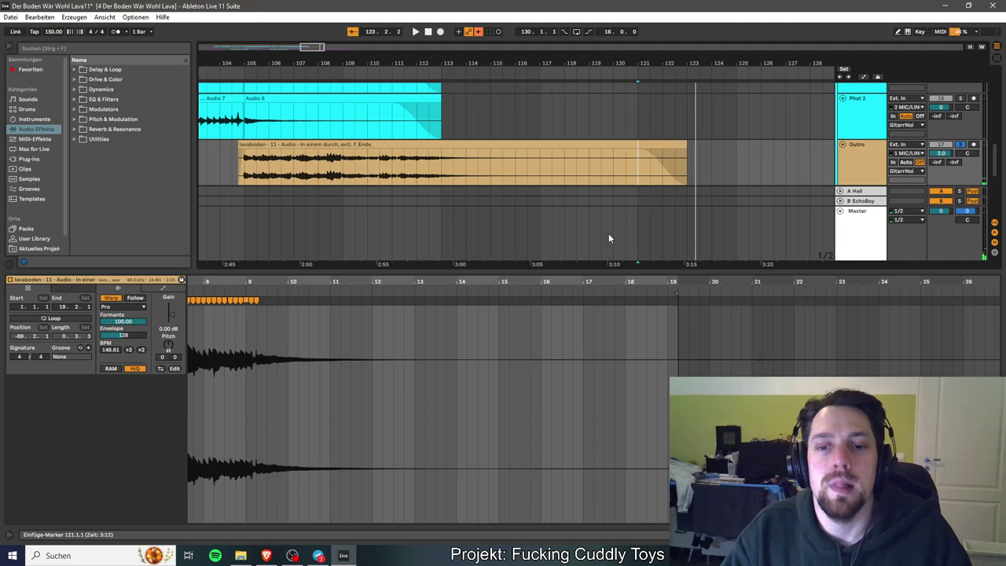
# Collapse the clip detail view, save the set and unsolo the Outro track.
pyautogui.moveTo(587, 277); pyautogui.dragTo(520, 556)
pyautogui.hotkey('ctrl', 's')
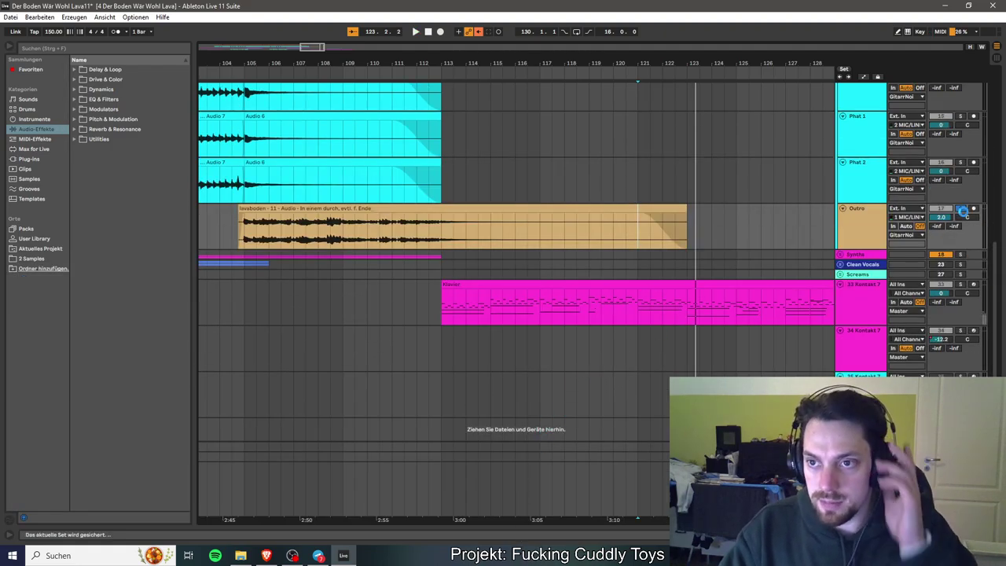
pyautogui.click(961, 209)
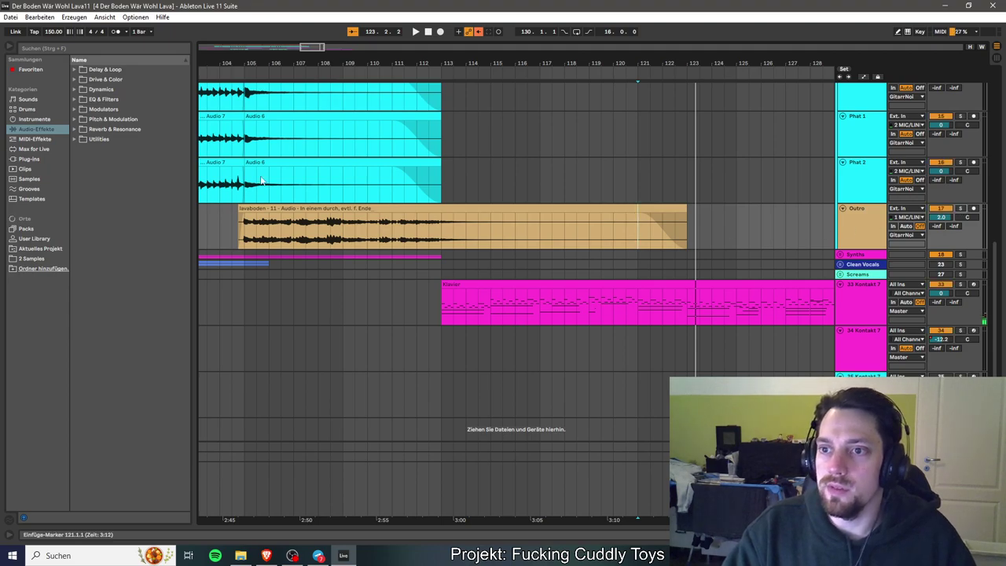
# Show the whole song in the arrangement and set the insert marker to 1.1.1.
pyautogui.press('-')
pyautogui.press('-')
pyautogui.press('-')
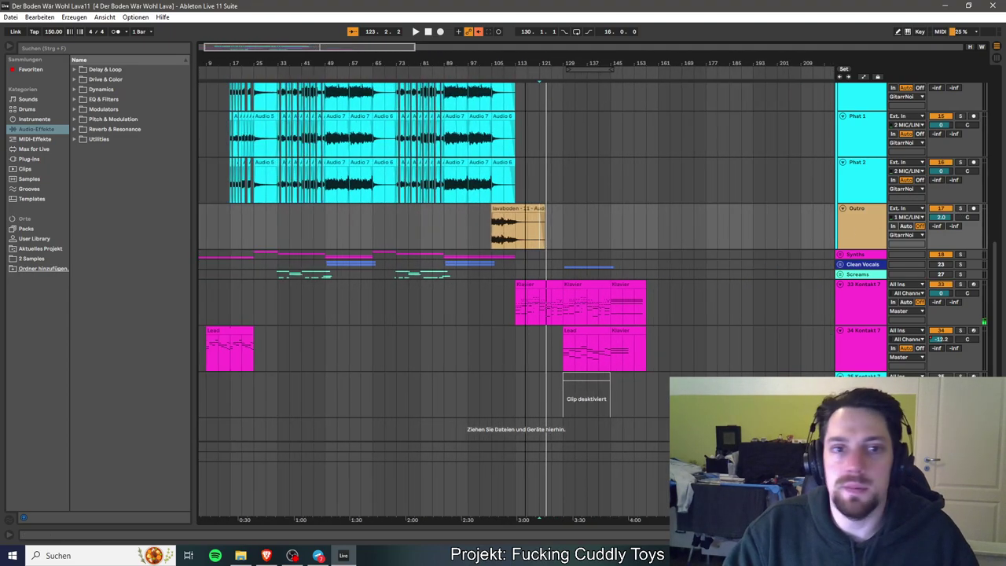
pyautogui.press('-')
pyautogui.scroll(3, 320, 318)
pyautogui.scroll(1, 309, 300)
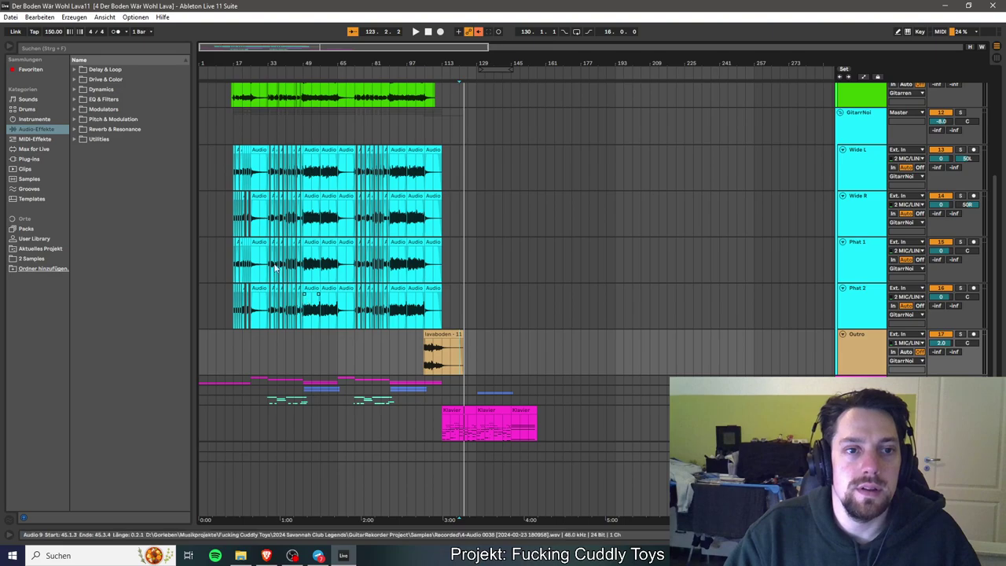
pyautogui.click(200, 168)
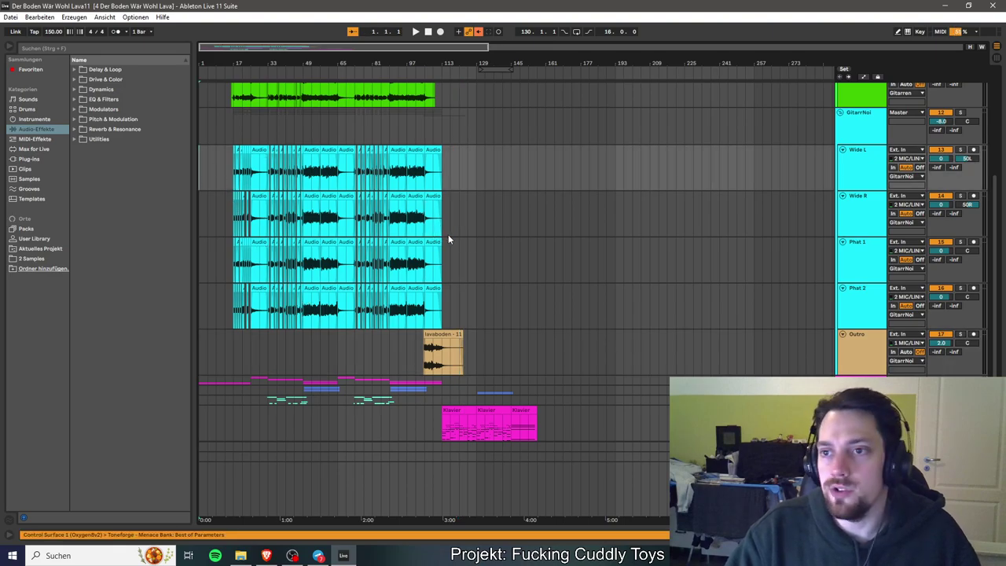
# Fold the Gitarren group with the old guitar takes and deactivate the group.
pyautogui.scroll(5, 527, 247)
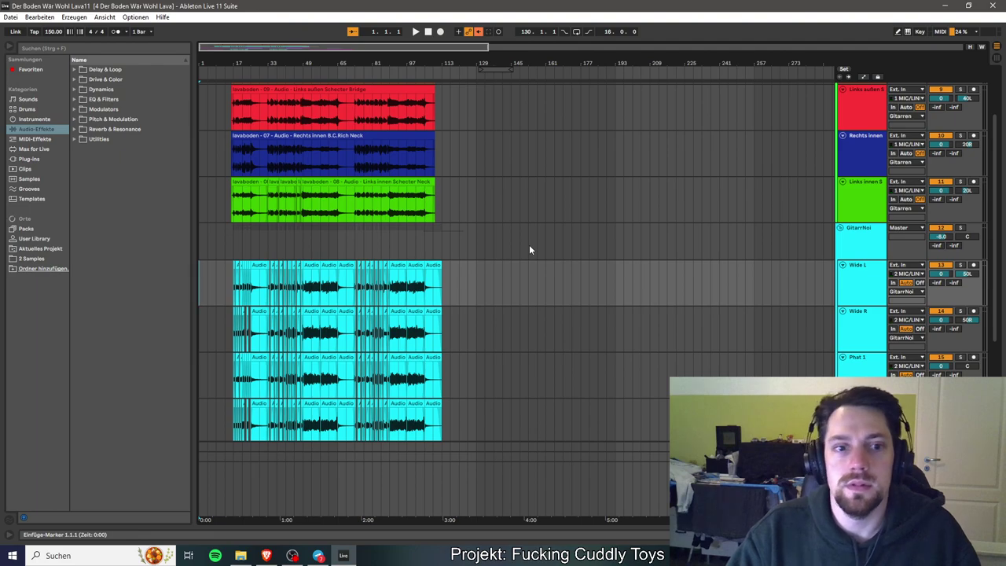
pyautogui.scroll(4, 526, 250)
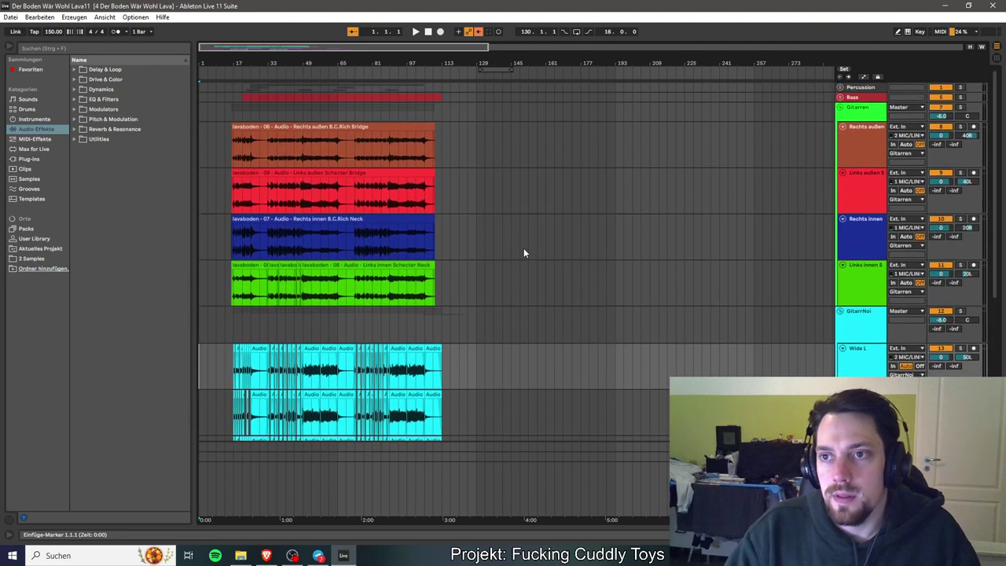
pyautogui.click(841, 107)
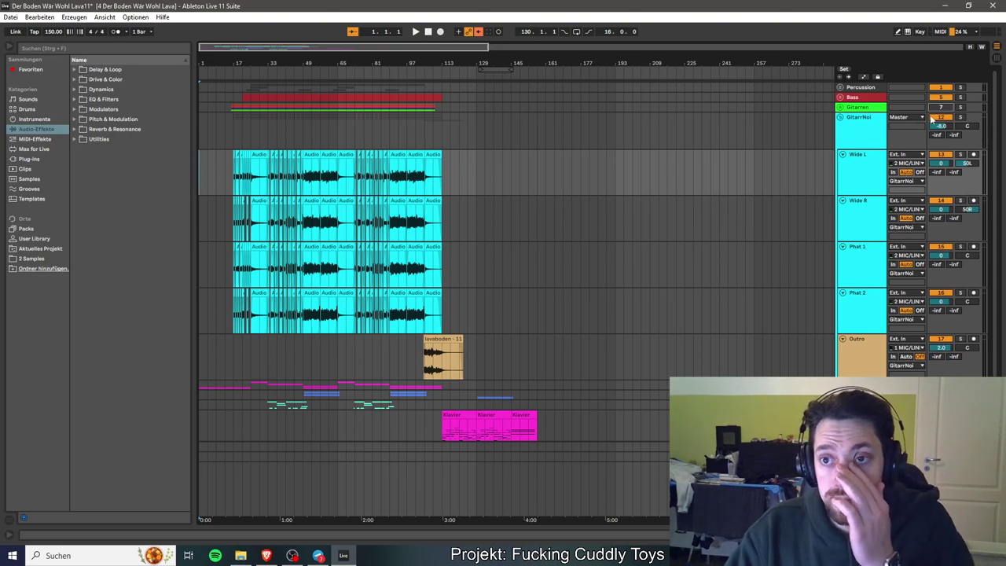
# Save the set and start playing the song from 1.1.1.
pyautogui.hotkey('ctrl', 's')
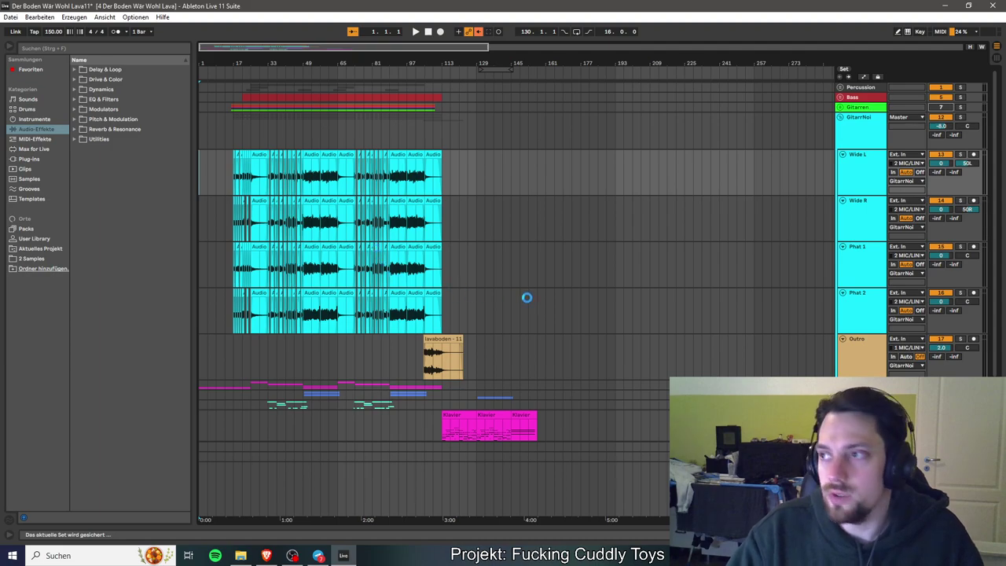
pyautogui.press('space')
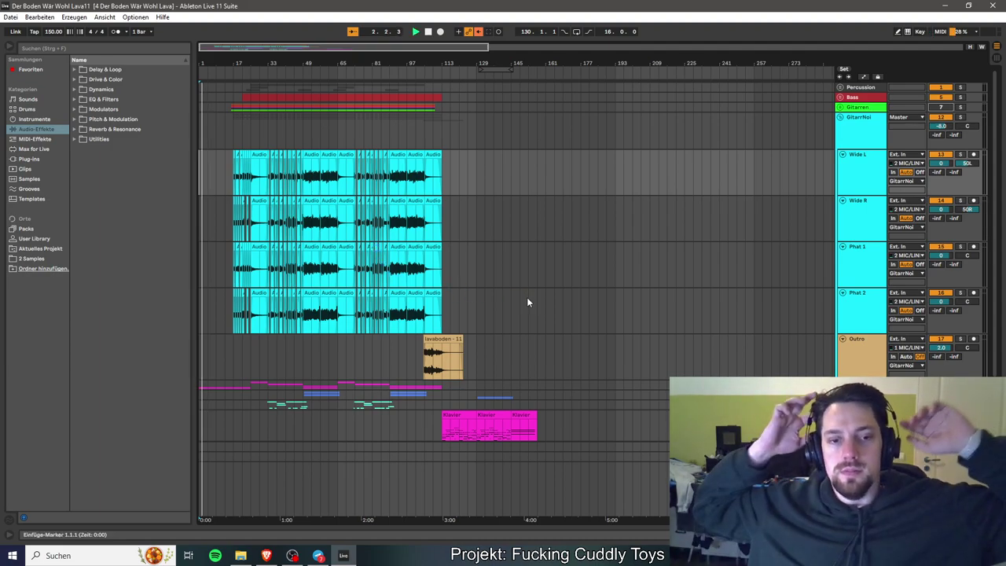
# Move the Screams group above the Clean Vocals group in the track order.
pyautogui.scroll(-5, 616, 369)
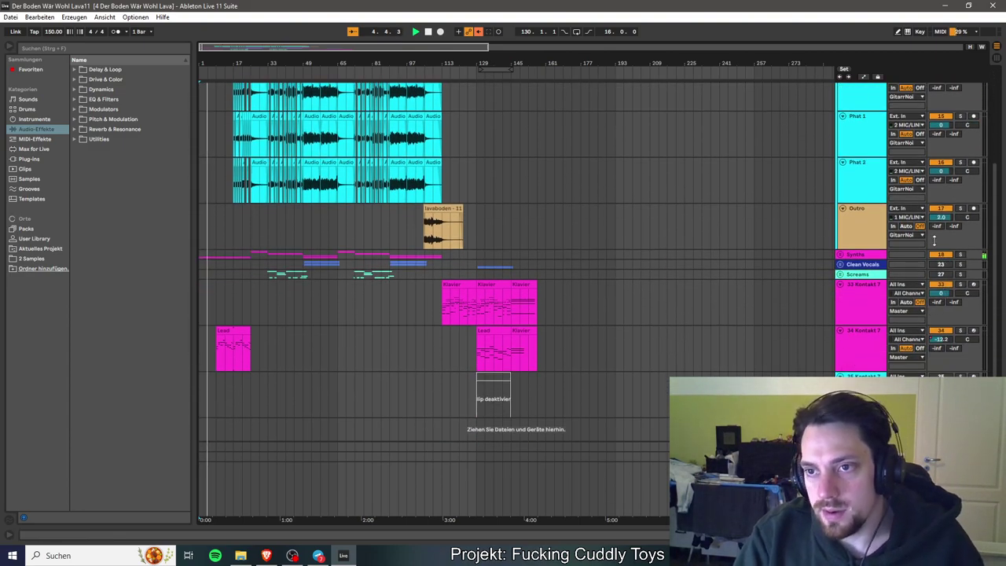
pyautogui.click(941, 273)
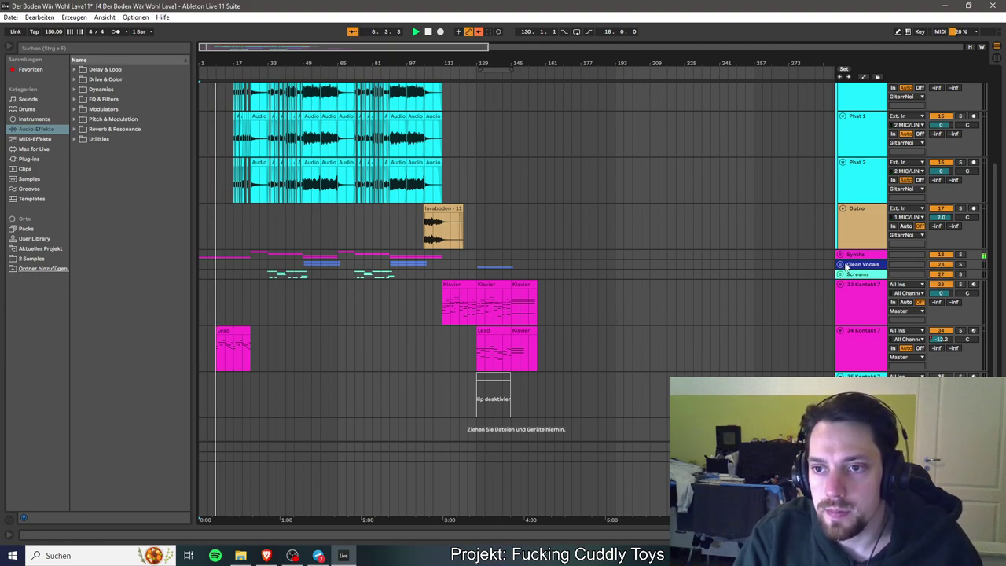
pyautogui.moveTo(867, 280); pyautogui.dragTo(864, 259)
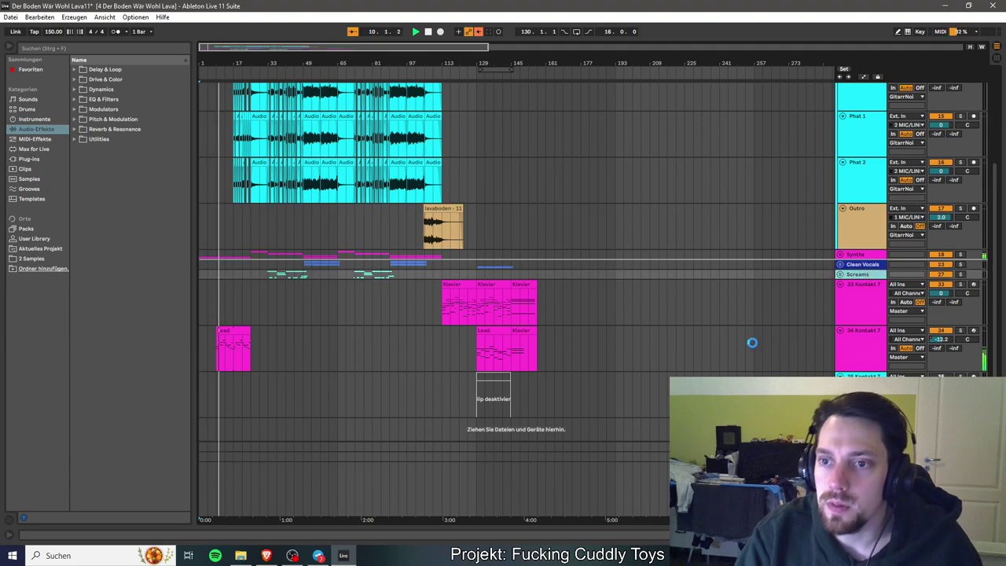
pyautogui.click(719, 349)
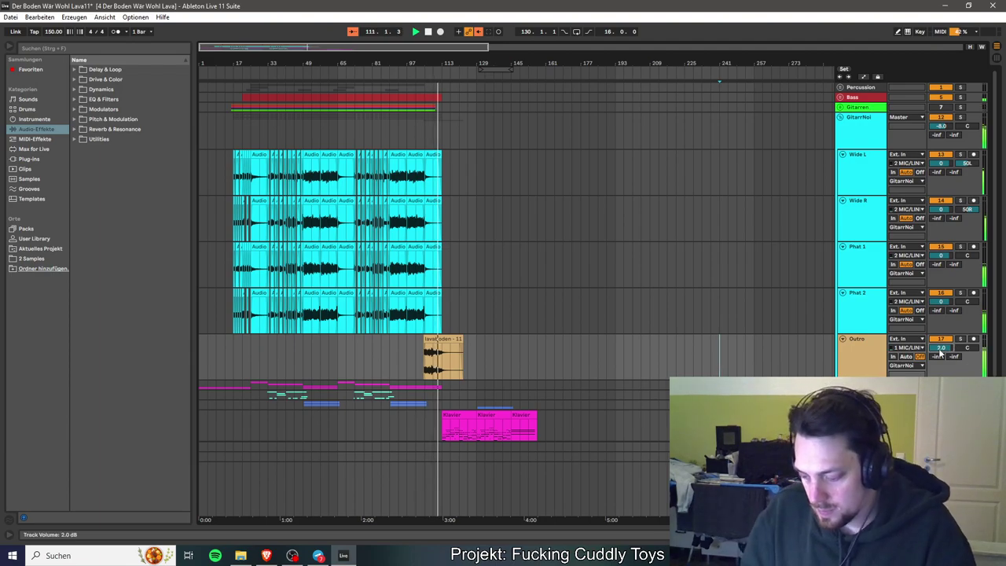
# Raise the Outro track's volume to 3.0 dB and stop playback.
pyautogui.scroll(1, 940, 354)
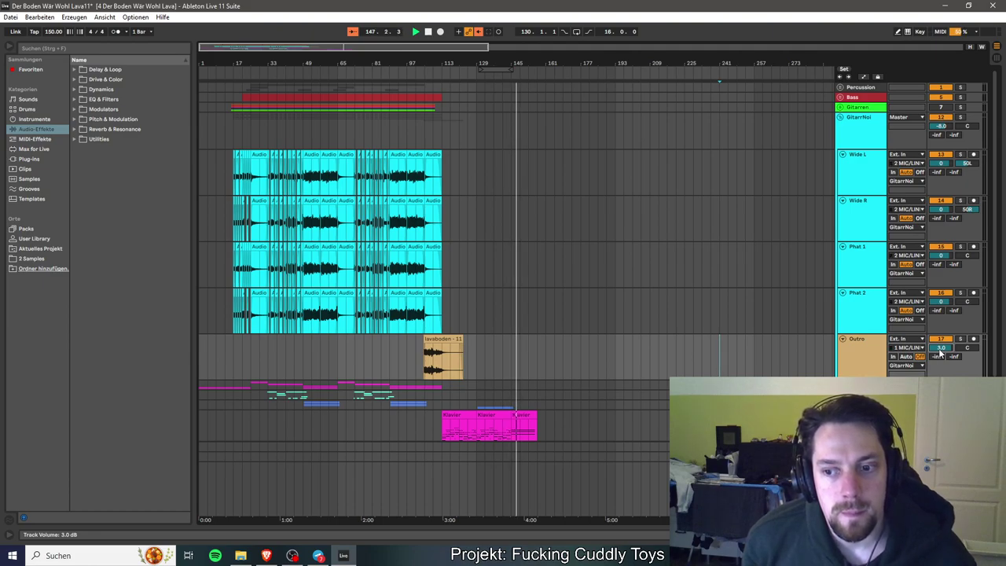
pyautogui.press('space')
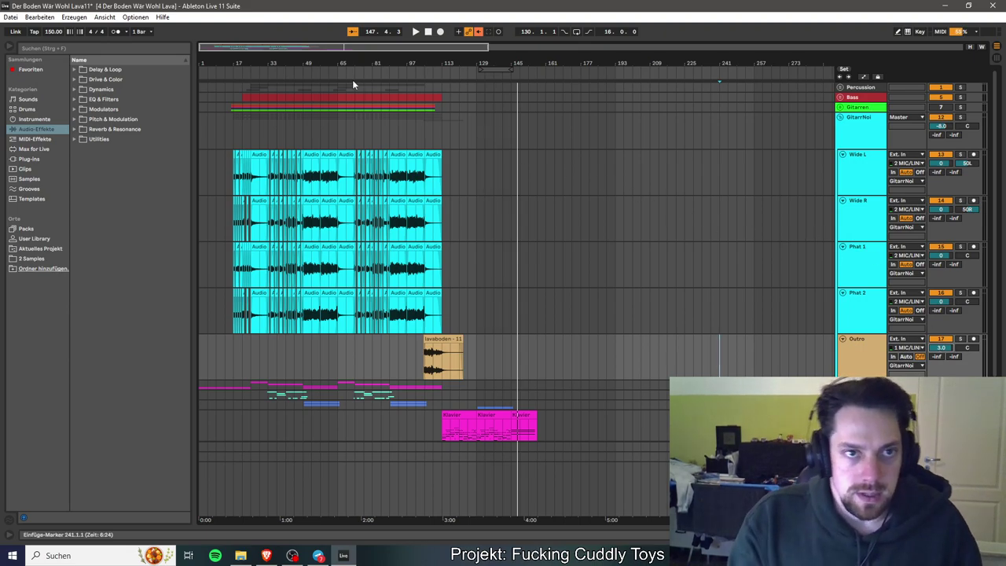
# Try moving the Wide R clips between bars 17 and 33 onto the Outro track, and undo the move.
pyautogui.moveTo(371, 52); pyautogui.dragTo(352, 114)
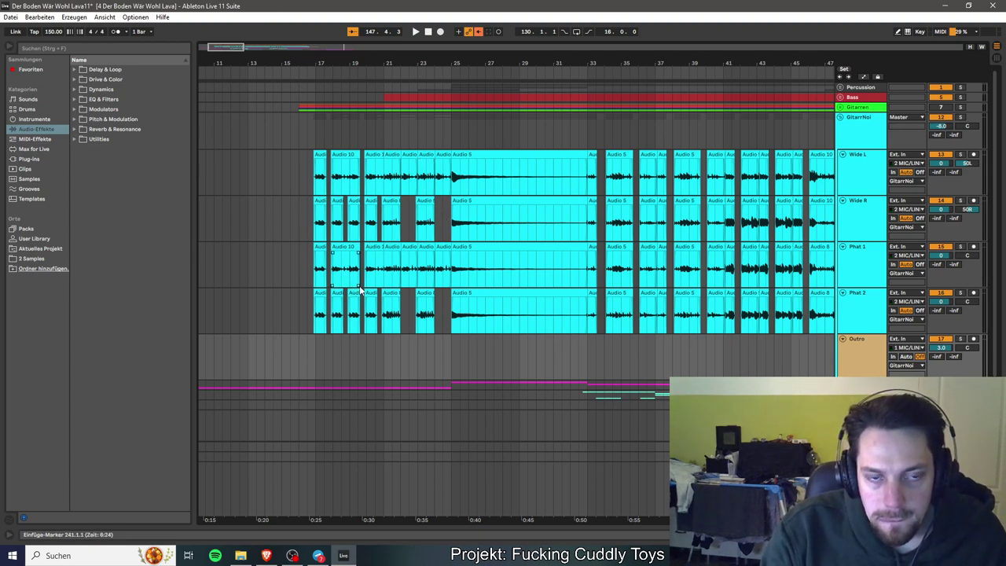
pyautogui.click(320, 201)
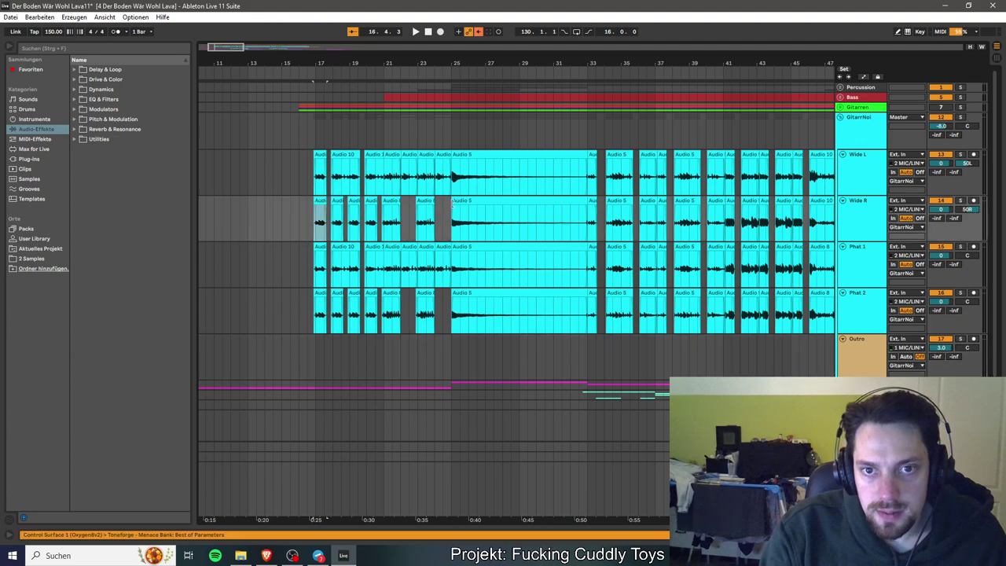
pyautogui.keyDown('shift'); pyautogui.click(592, 201); pyautogui.keyUp('shift')
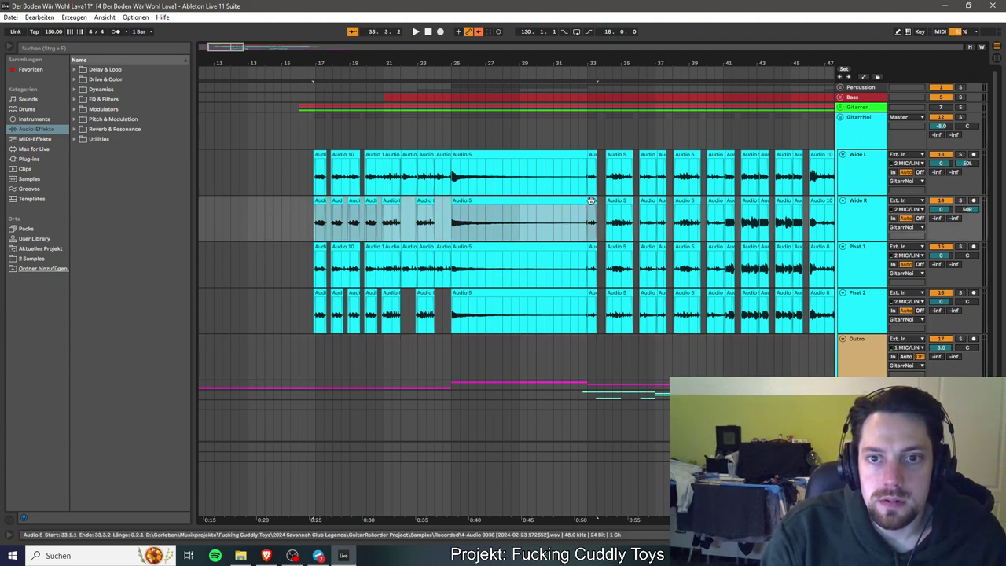
pyautogui.moveTo(229, 48); pyautogui.dragTo(222, 48)
pyautogui.moveTo(573, 211); pyautogui.dragTo(339, 207)
pyautogui.moveTo(266, 205); pyautogui.dragTo(316, 201)
pyautogui.moveTo(432, 218); pyautogui.dragTo(622, 361)
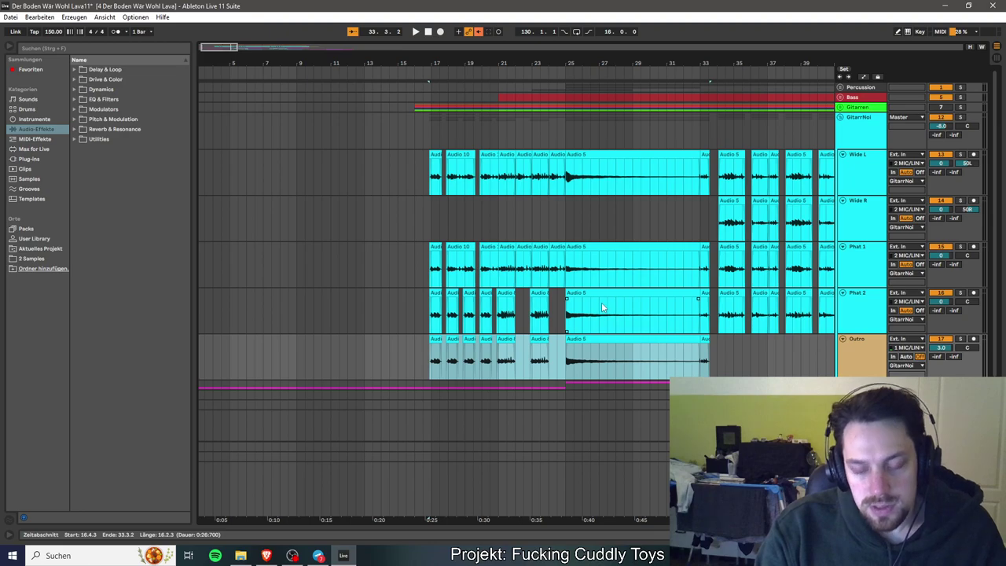
pyautogui.hotkey('ctrl', 'z')
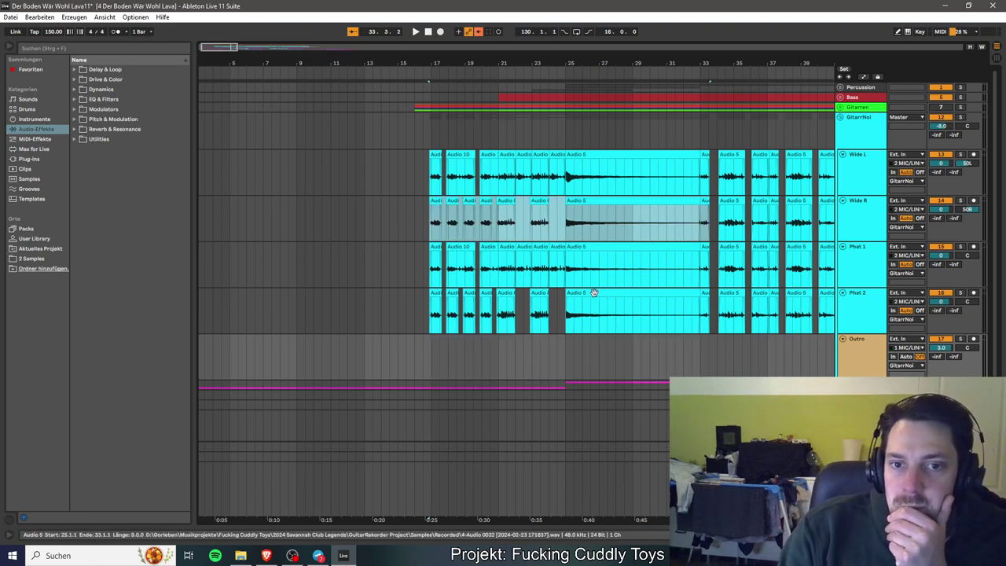
# Move the Phat 2 clips between bars 17 and 33 down onto the Outro track at the same time position.
pyautogui.click(436, 295)
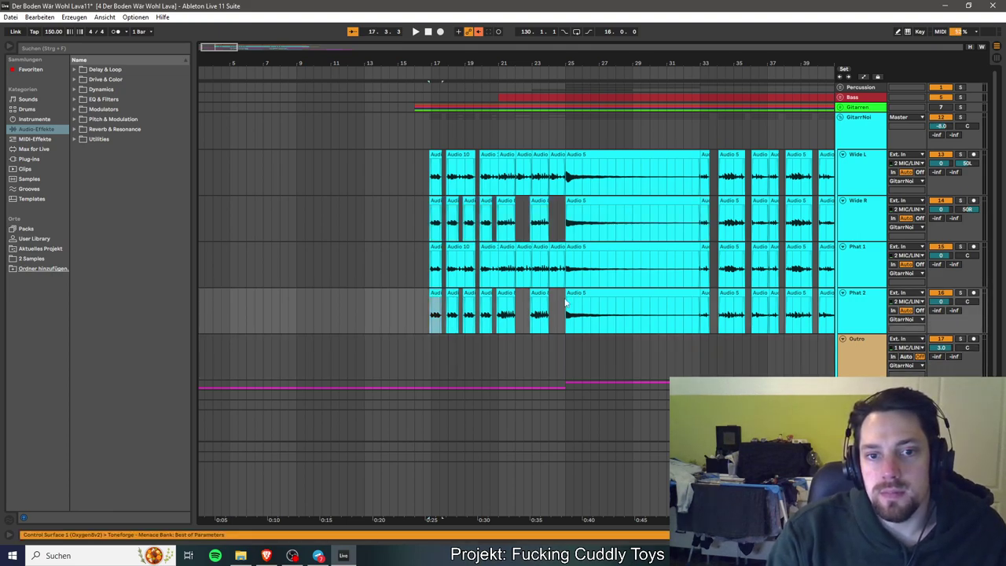
pyautogui.keyDown('shift'); pyautogui.click(705, 293); pyautogui.keyUp('shift')
pyautogui.moveTo(657, 295); pyautogui.dragTo(658, 339)
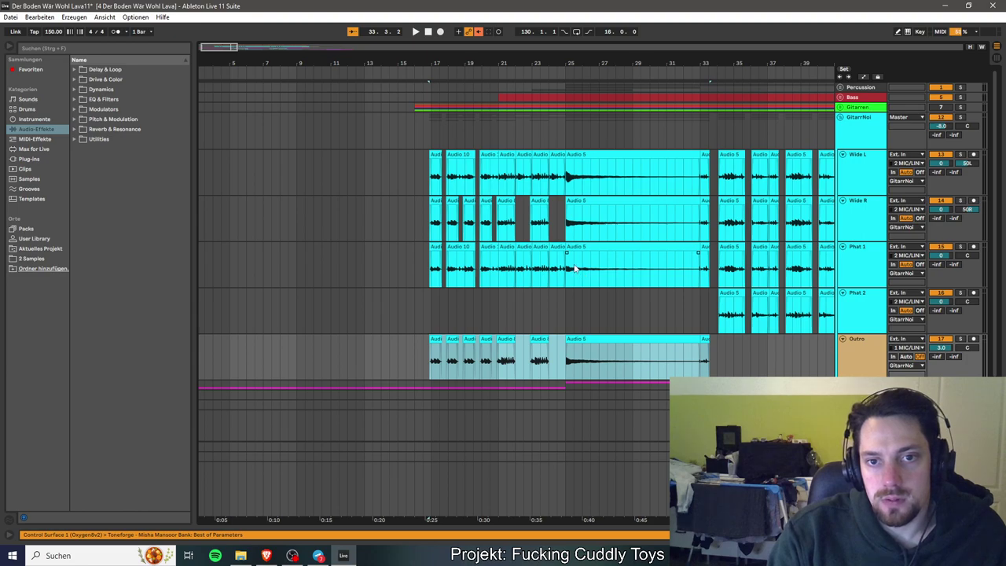
# Move the Wide L clips between bars 17 and 33 onto the emptied section of Phat 2.
pyautogui.click(441, 176)
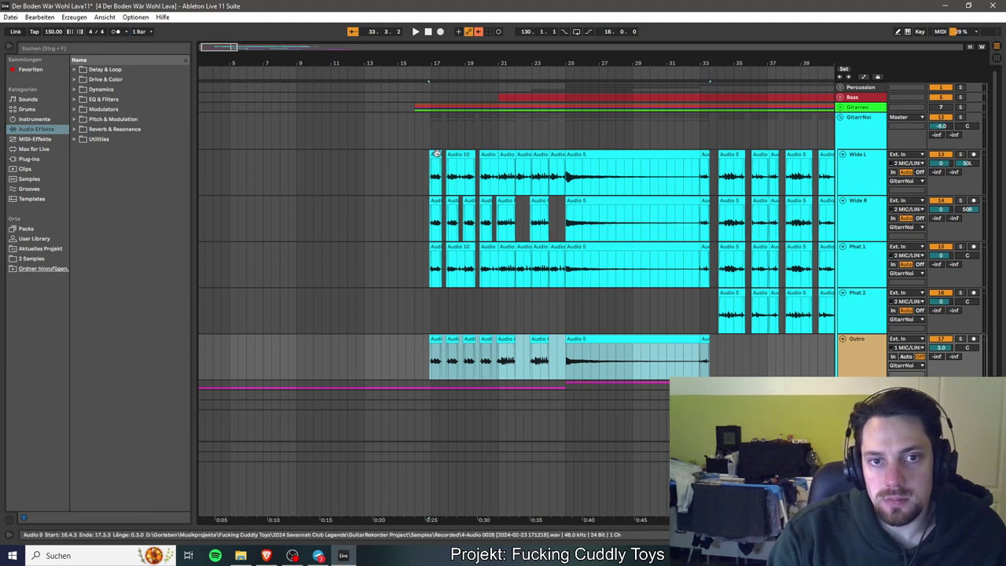
pyautogui.keyDown('shift'); pyautogui.click(704, 154); pyautogui.keyUp('shift')
pyautogui.moveTo(606, 155); pyautogui.dragTo(608, 312)
# Move the clips parked on the Outro track between bars 17 and 33 up onto Wide L.
pyautogui.click(435, 338)
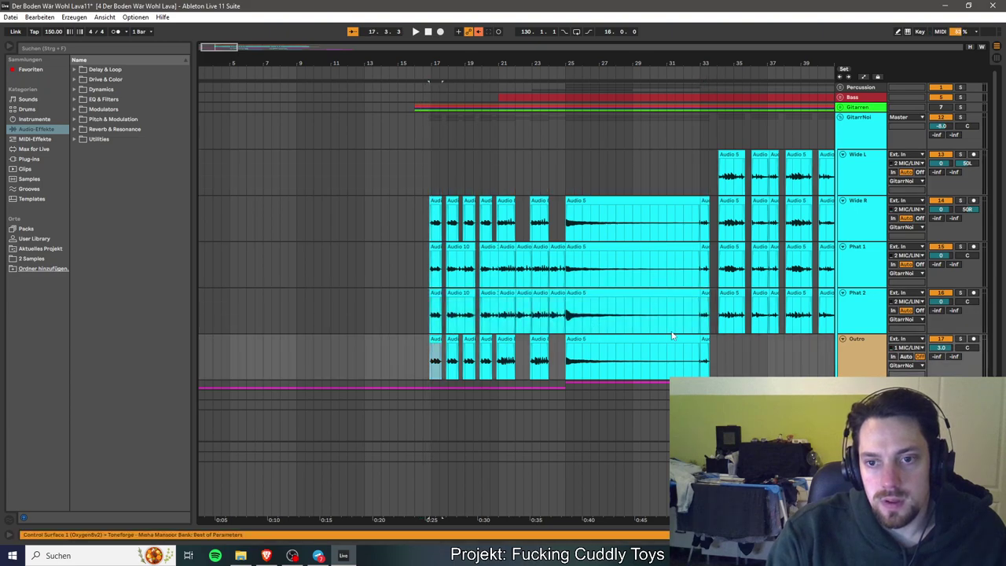
pyautogui.keyDown('shift'); pyautogui.click(702, 338); pyautogui.keyUp('shift')
pyautogui.moveTo(650, 342); pyautogui.dragTo(649, 175)
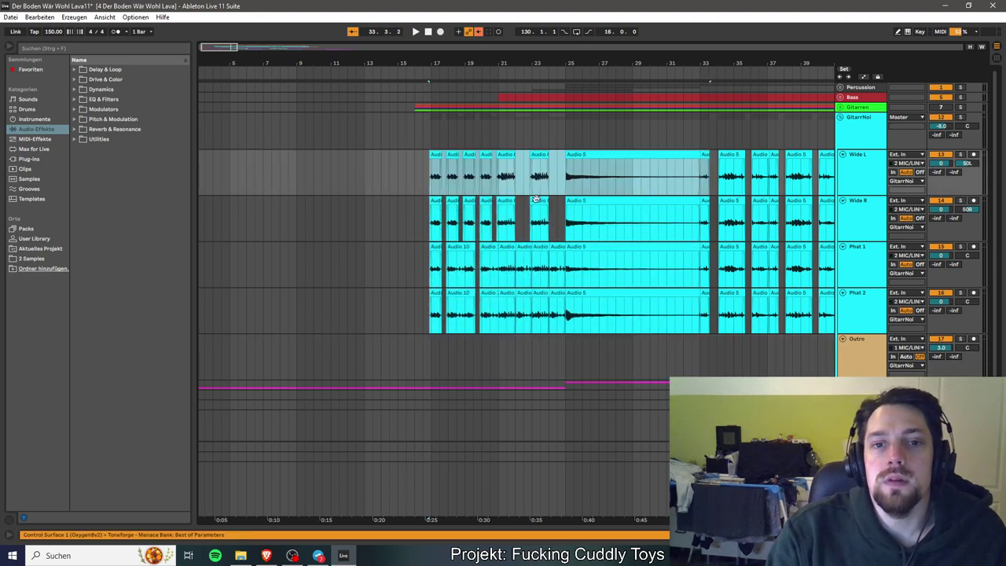
# Play the rearranged guitar intro from 17.1.1, and replay its later part from 20.4.3.
pyautogui.click(429, 180)
pyautogui.press('space')
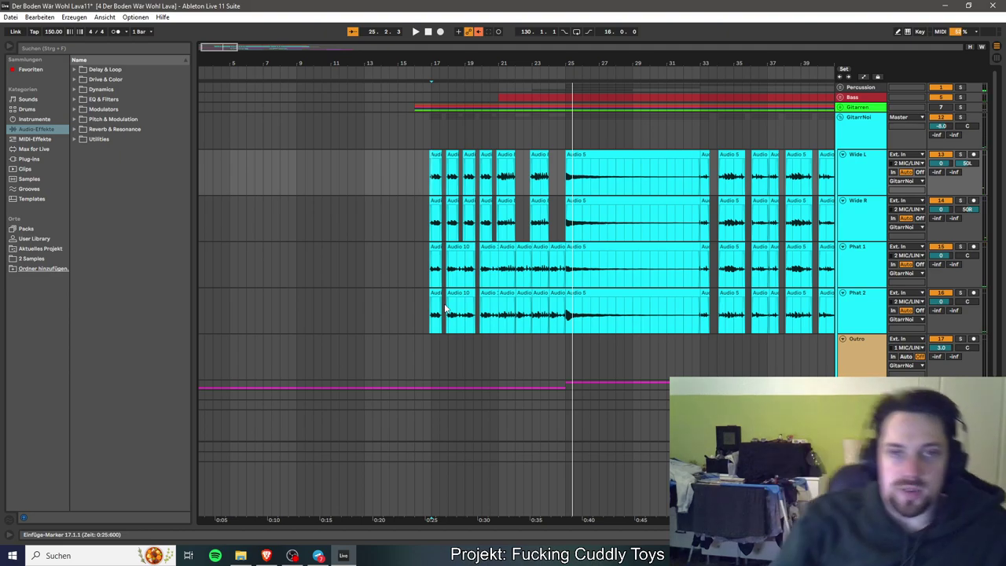
pyautogui.moveTo(225, 48); pyautogui.dragTo(371, 190)
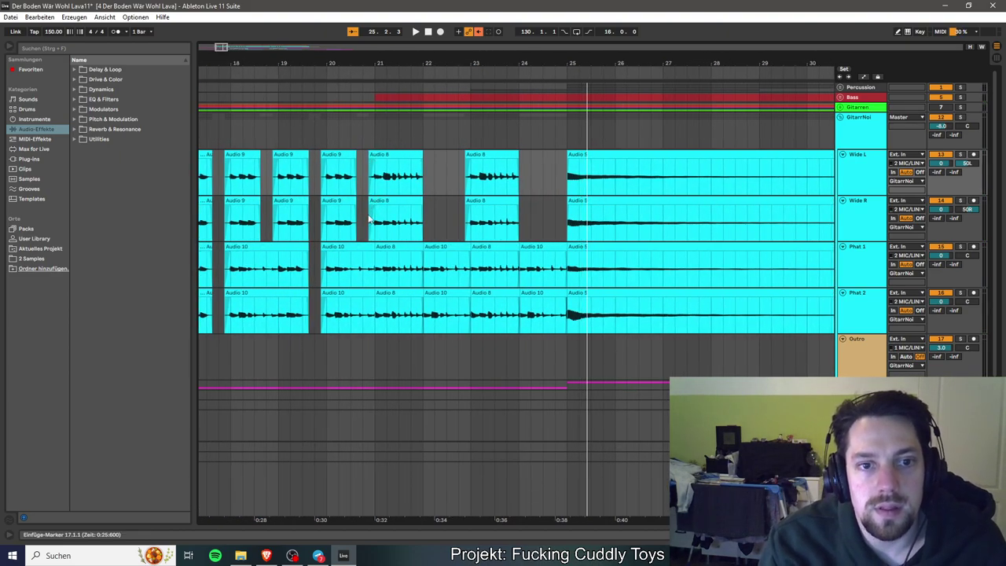
pyautogui.click(368, 219)
pyautogui.press('space')
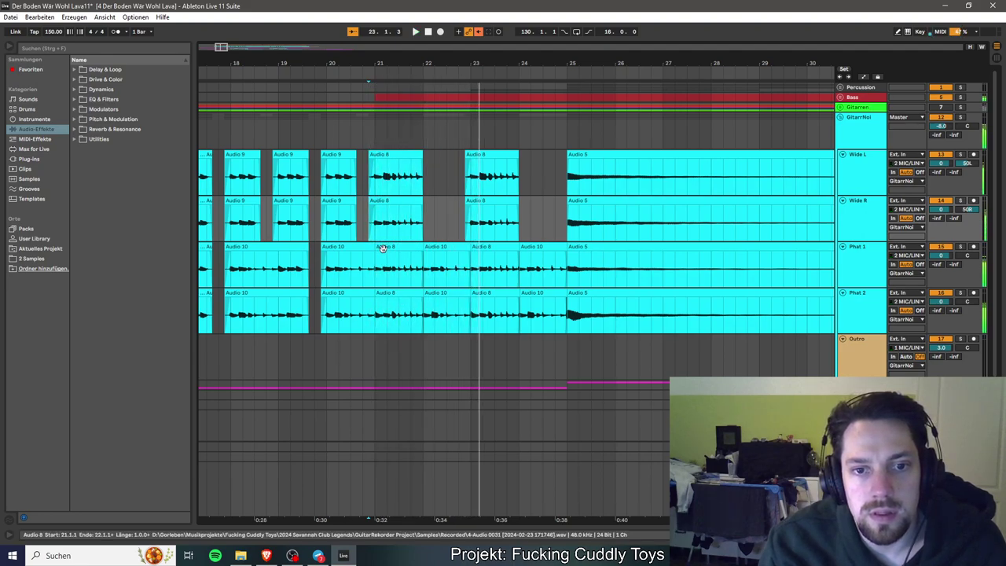
# Unfold, reactivate and solo the Gitarren group, and listen to the old guitar takes from 20.1.1.
pyautogui.click(840, 107)
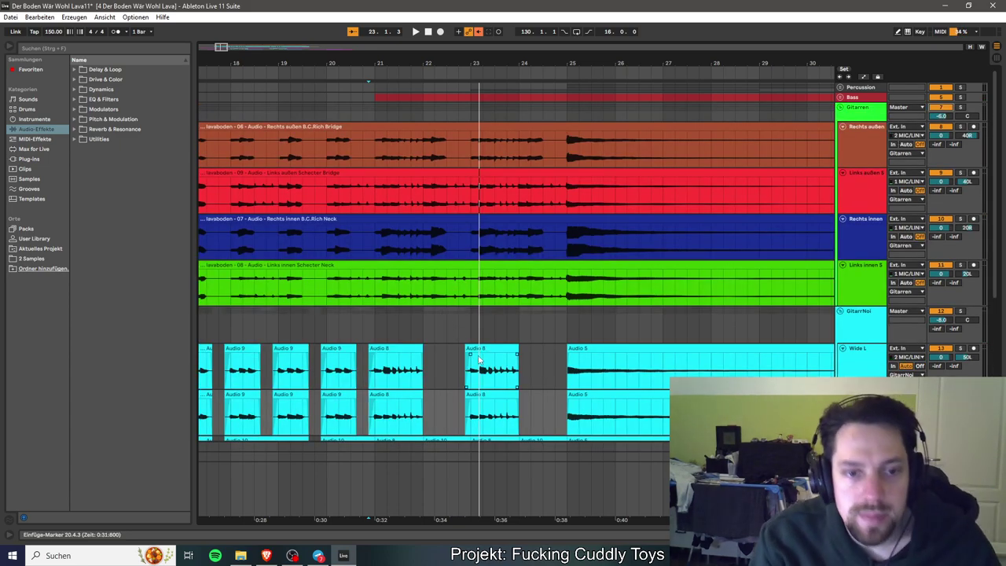
pyautogui.hscroll(-3, 476, 378)
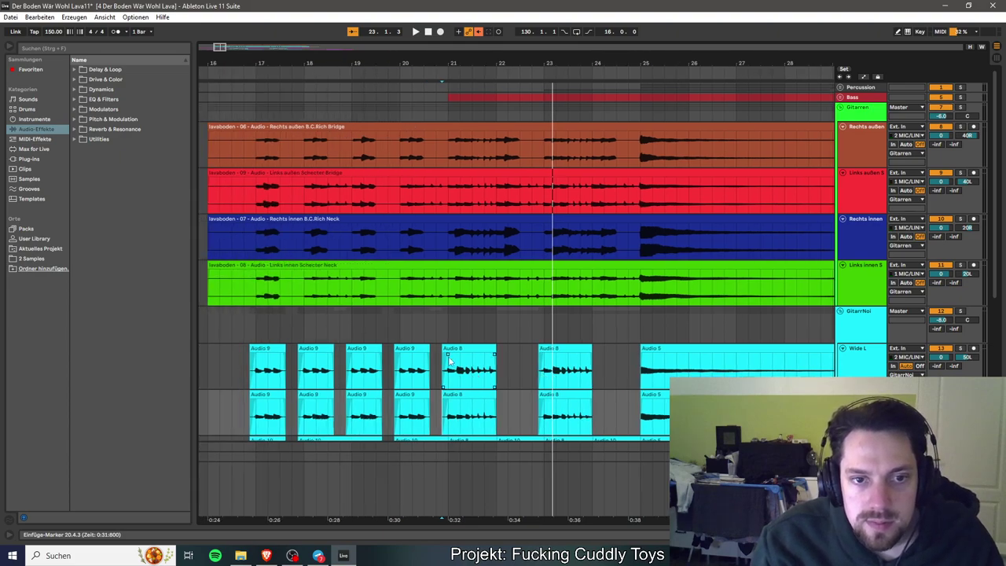
pyautogui.click(401, 298)
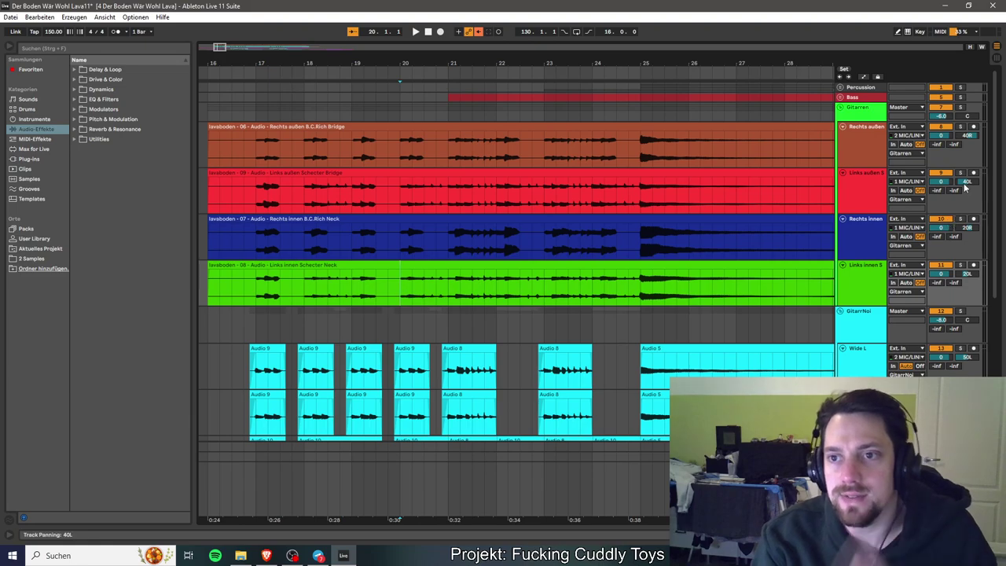
pyautogui.press('space')
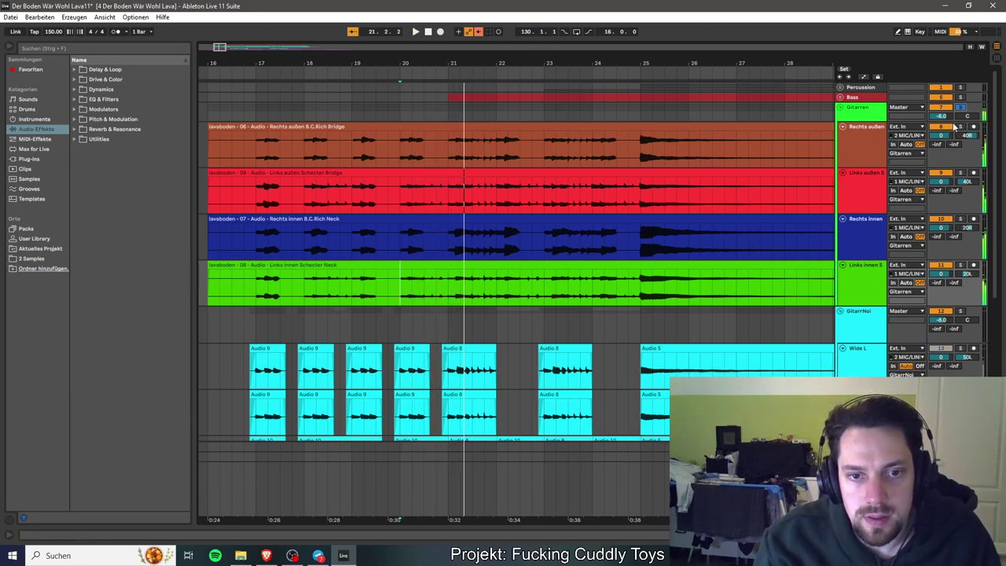
pyautogui.press('space')
pyautogui.press('space')
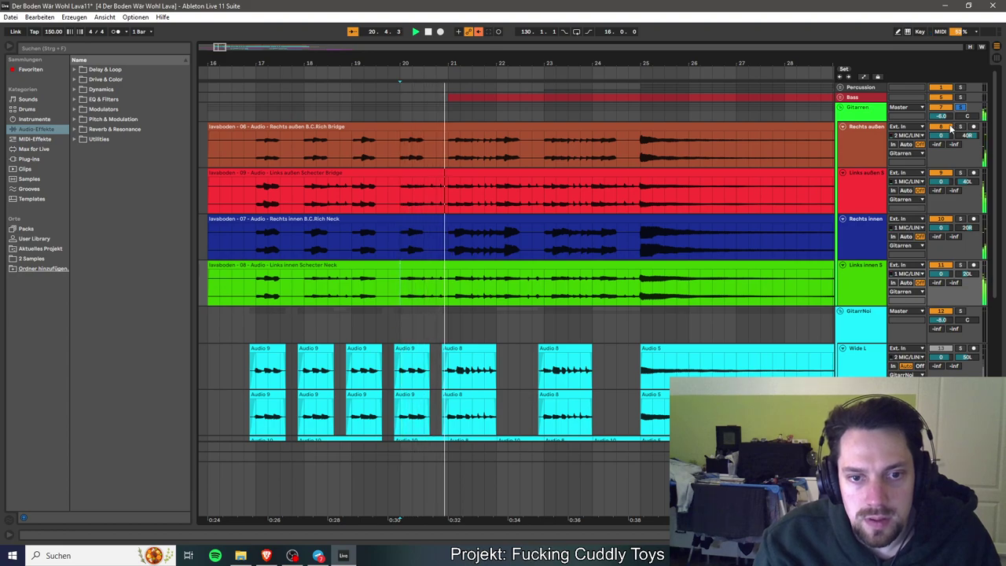
pyautogui.scroll(-3, 503, 294)
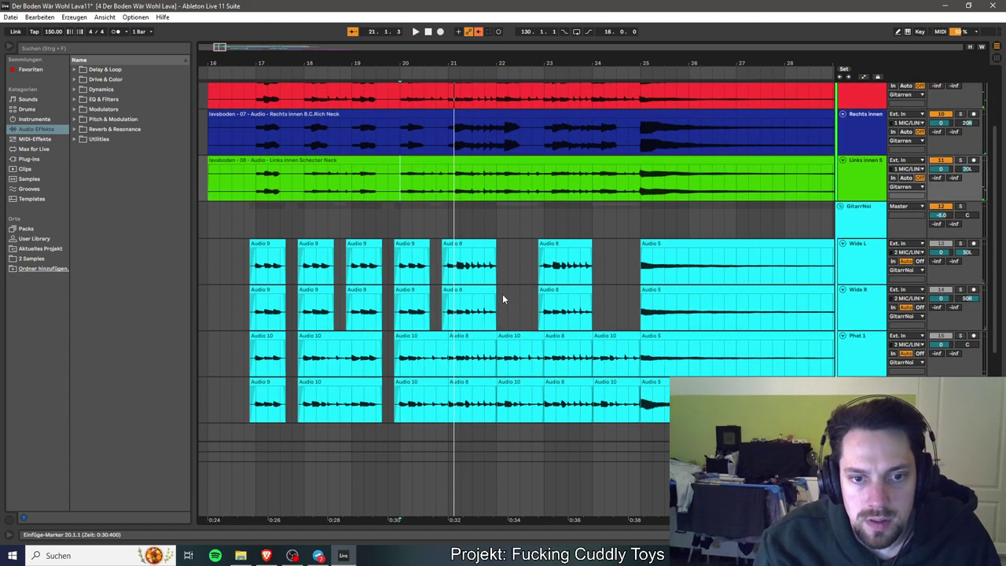
pyautogui.press('space')
pyautogui.scroll(1, 502, 294)
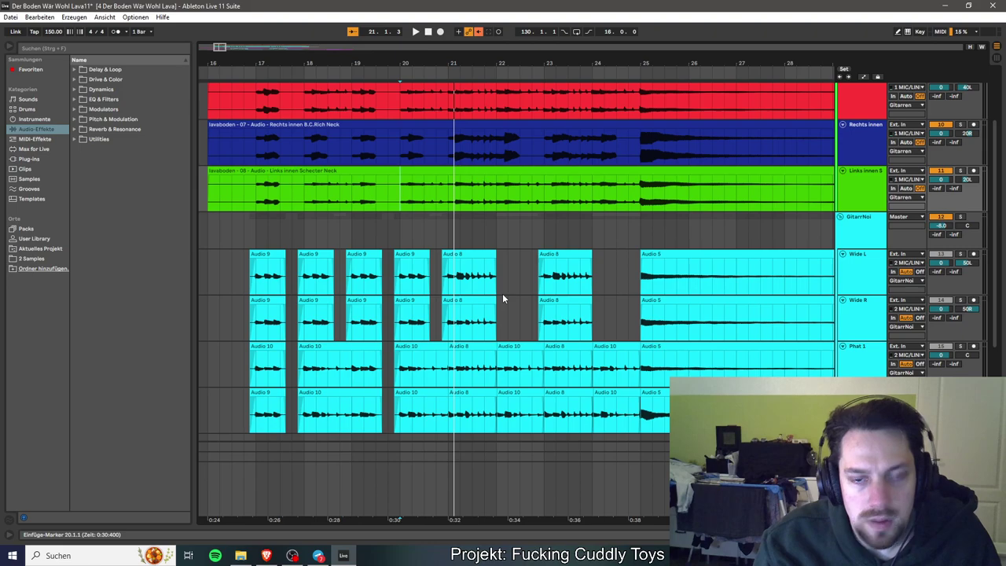
pyautogui.press('space')
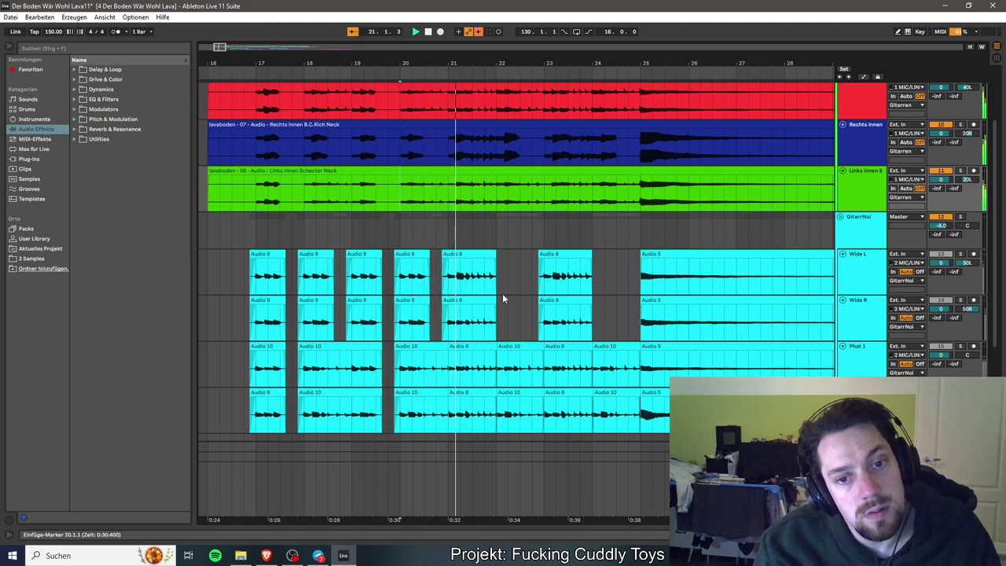
# Solo the GitarrNoi group instead and listen to the new guitars, including the gap from 22.1.1.
pyautogui.click(959, 217)
pyautogui.press('space')
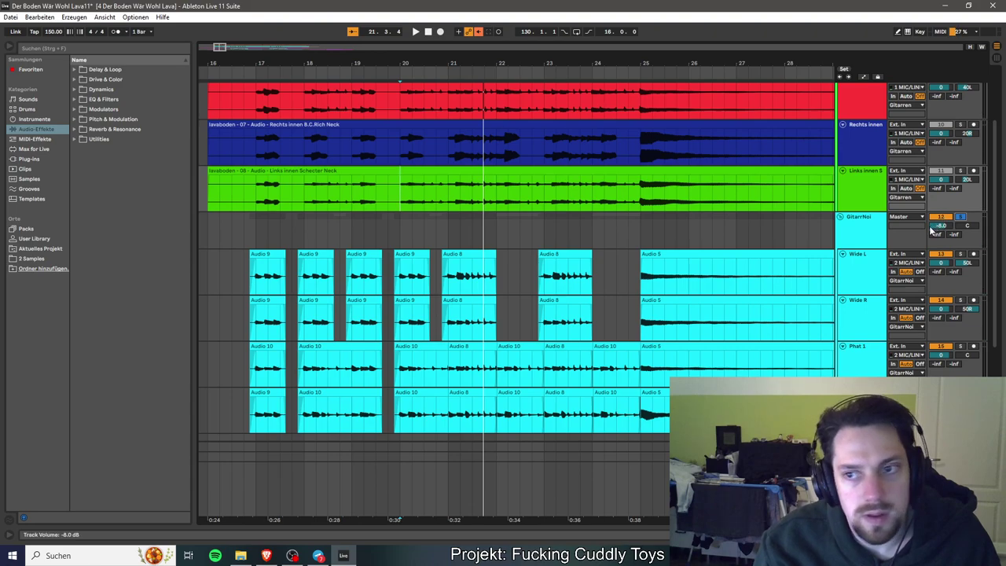
pyautogui.click(497, 327)
pyautogui.press('space')
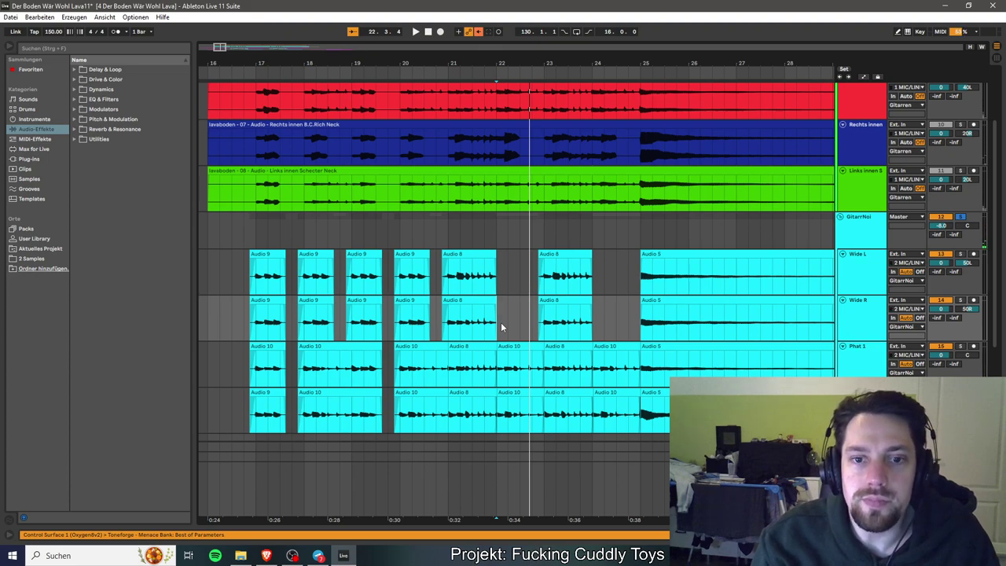
# Try extending the Wide R clip that ends at bar 22 to 22.3.1, and trim its end back to 22.1.1.
pyautogui.moveTo(496, 304)
pyautogui.mouseDown()
pyautogui.moveTo(531, 300)
pyautogui.moveTo(523, 302)
pyautogui.mouseUp()
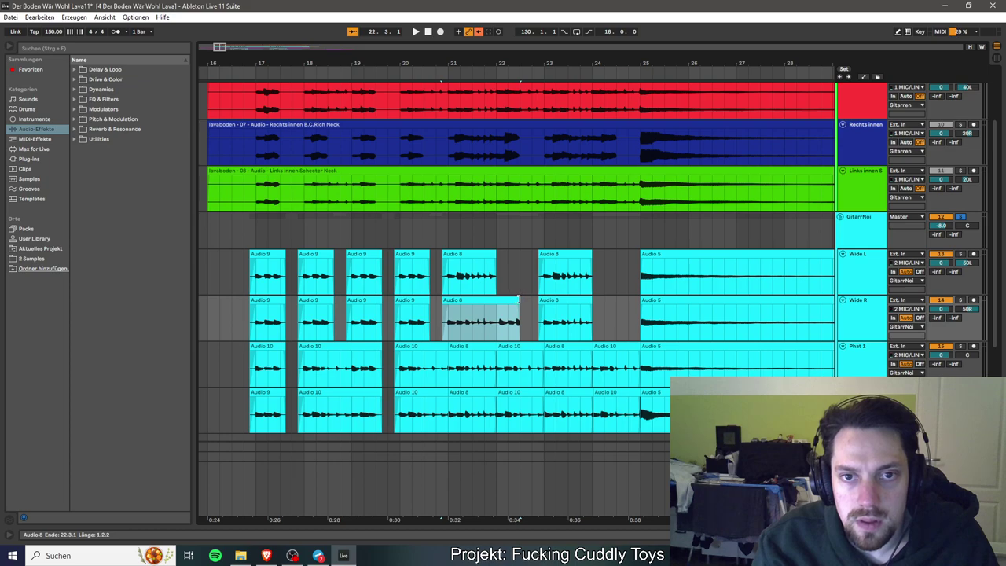
pyautogui.moveTo(519, 300); pyautogui.dragTo(495, 300)
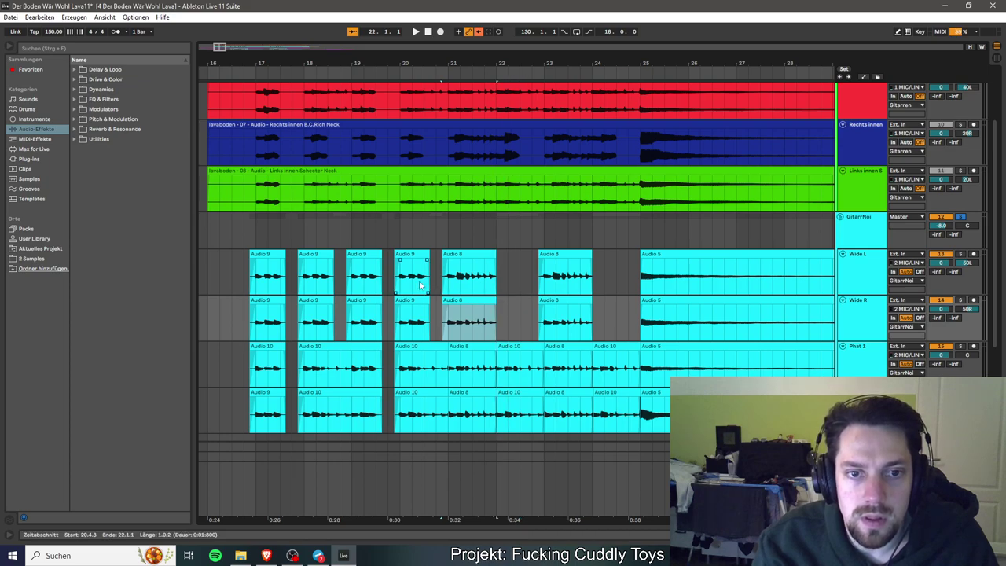
# Copy the Audio 9 clips starting at 19.4.3 on Wide L and Wide R into the gap at 22.1.3.
pyautogui.click(395, 275)
pyautogui.moveTo(398, 277); pyautogui.dragTo(430, 277)
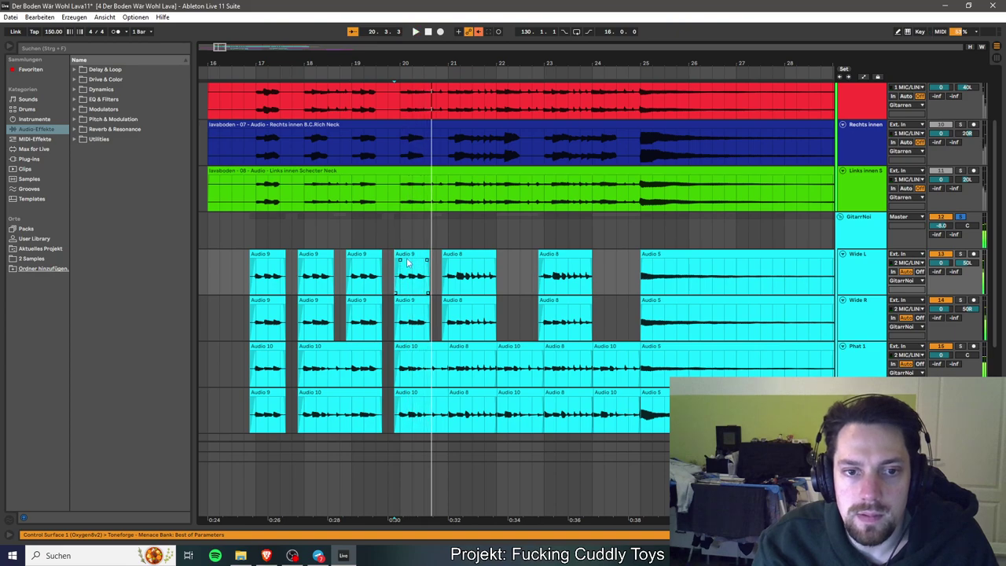
pyautogui.keyDown('shift'); pyautogui.click(410, 299); pyautogui.keyUp('shift')
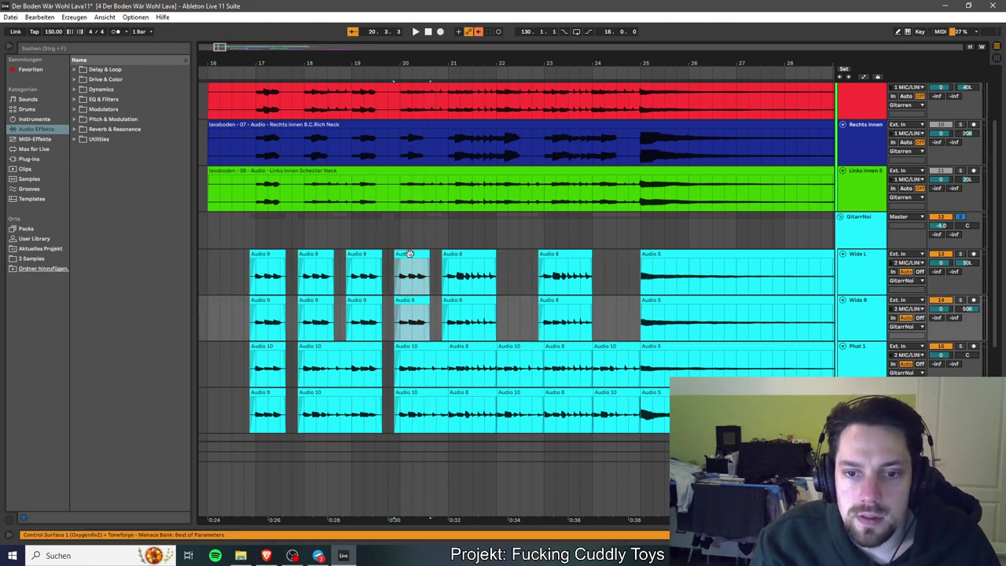
pyautogui.moveTo(410, 255); pyautogui.dragTo(518, 263)
pyautogui.press('+')
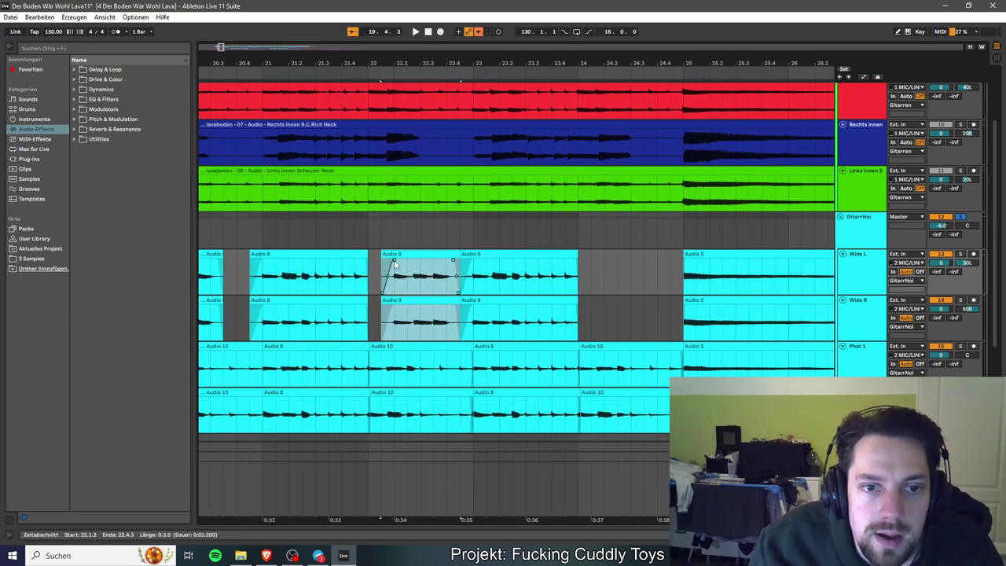
# Trim the start of both copied Audio 9 clips to 22.2.1 and move them to 22.1.1, directly after the Audio 8 clips.
pyautogui.click(395, 266)
pyautogui.moveTo(385, 298); pyautogui.dragTo(395, 294)
pyautogui.moveTo(427, 254); pyautogui.dragTo(429, 300)
pyautogui.moveTo(434, 255); pyautogui.dragTo(412, 257)
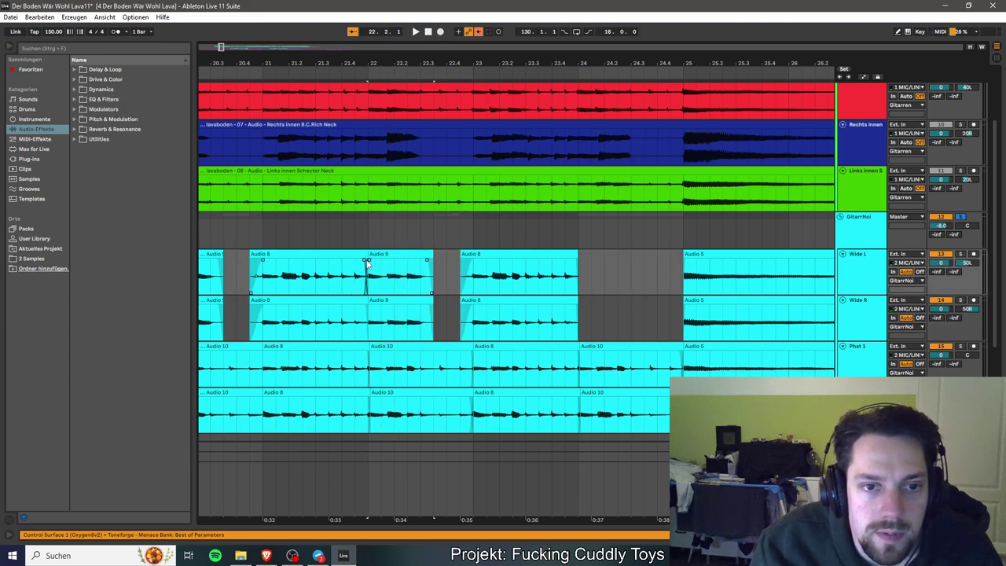
# Adjust the short crossfades between the adjoining clips at bar 22 on Wide L, Wide R and Phat 1.
pyautogui.click(367, 280)
pyautogui.moveTo(362, 310); pyautogui.dragTo(365, 309)
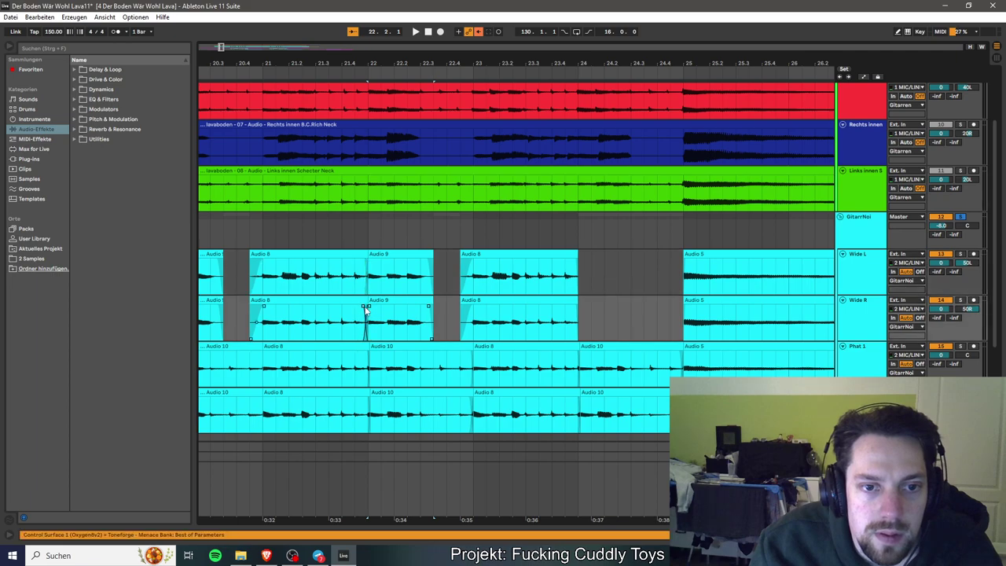
pyautogui.click(367, 354)
pyautogui.click(371, 356)
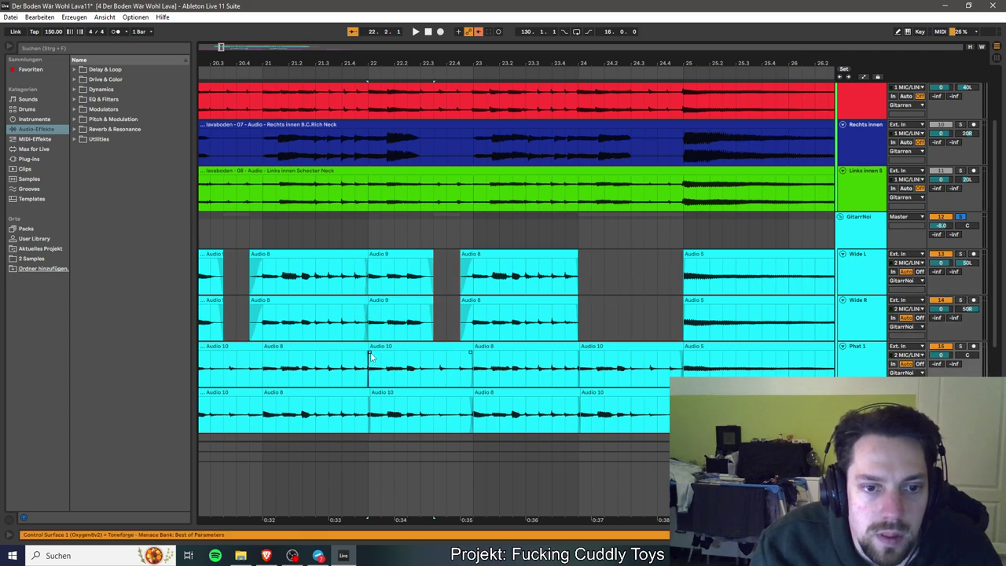
pyautogui.moveTo(371, 353); pyautogui.dragTo(374, 356)
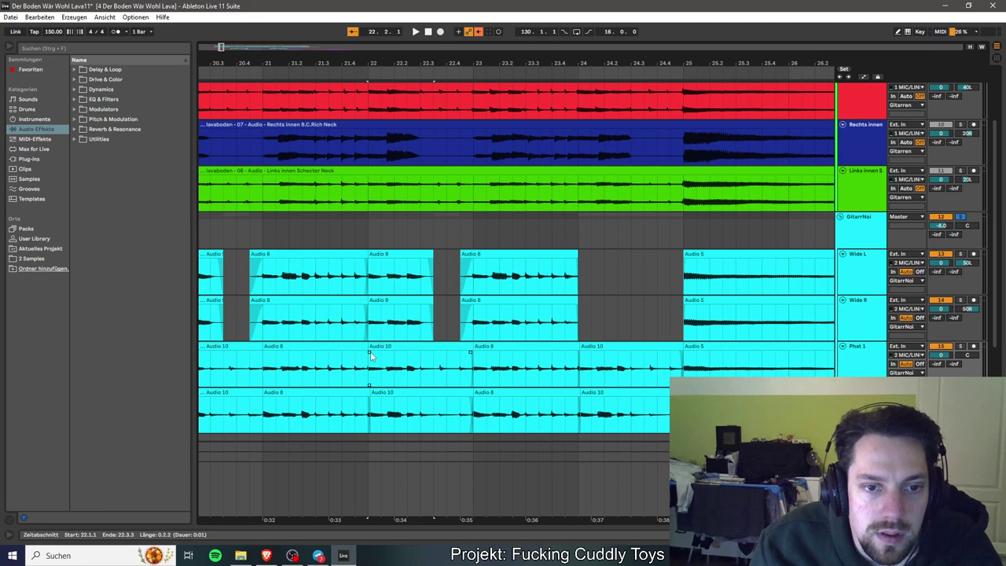
pyautogui.click(361, 352)
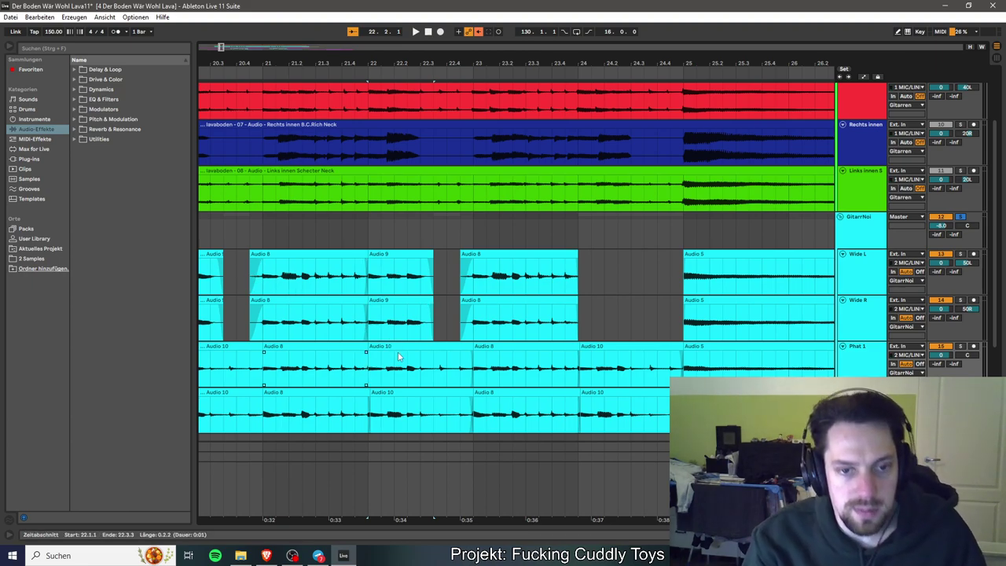
# Play the new guitars from 20.4.3 to check the filled gap at bar 22.
pyautogui.click(391, 374)
pyautogui.click(249, 273)
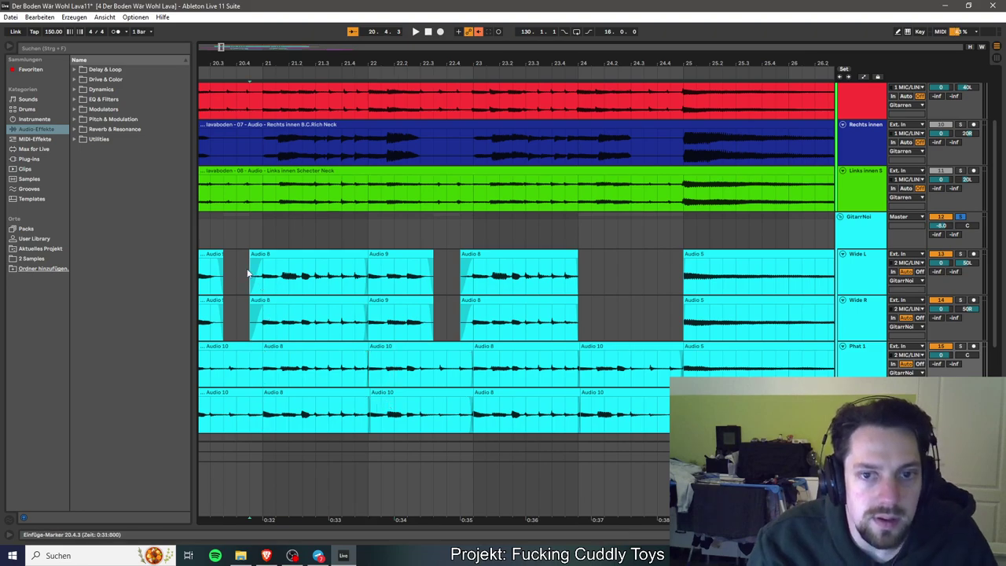
pyautogui.press('space')
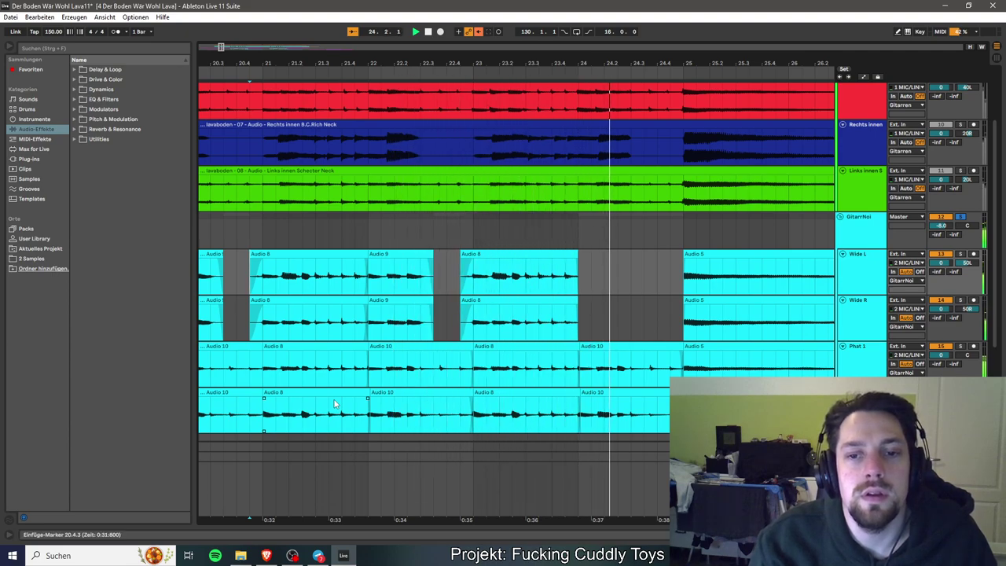
# Copy the Audio 9 clips at 22.1.1 on Wide L and Wide R to 24.1.1.
pyautogui.click(400, 254)
pyautogui.keyDown('shift'); pyautogui.click(404, 299); pyautogui.keyUp('shift')
pyautogui.moveTo(401, 259); pyautogui.dragTo(618, 271)
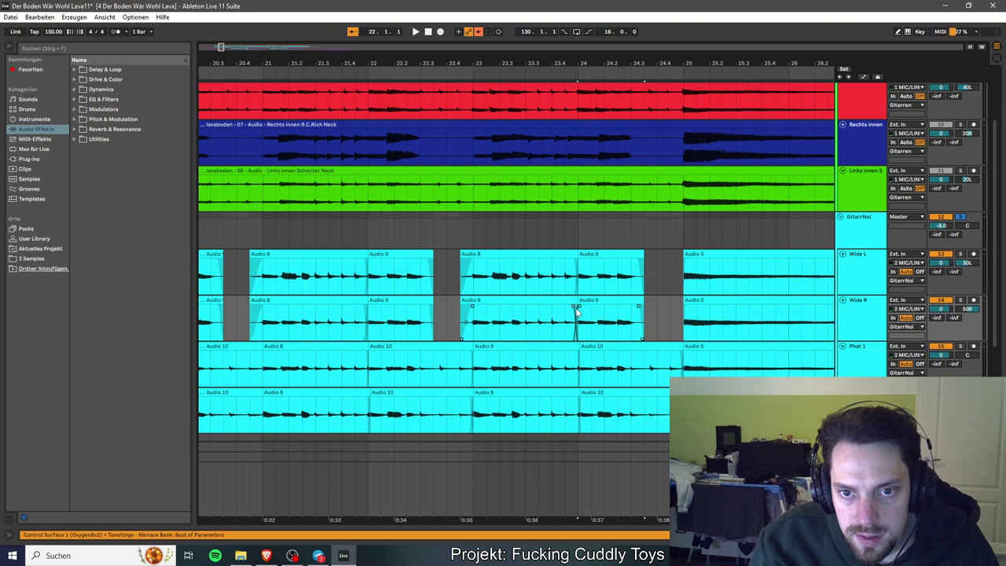
# Extend the start of the Audio 5 clips on Wide L and Wide R back to 24.4.3 and add fade-ins up to about bar 25.
pyautogui.click(681, 254)
pyautogui.moveTo(682, 254); pyautogui.dragTo(670, 253)
pyautogui.click(674, 301)
pyautogui.moveTo(673, 304); pyautogui.dragTo(683, 311)
pyautogui.moveTo(674, 261); pyautogui.dragTo(683, 266)
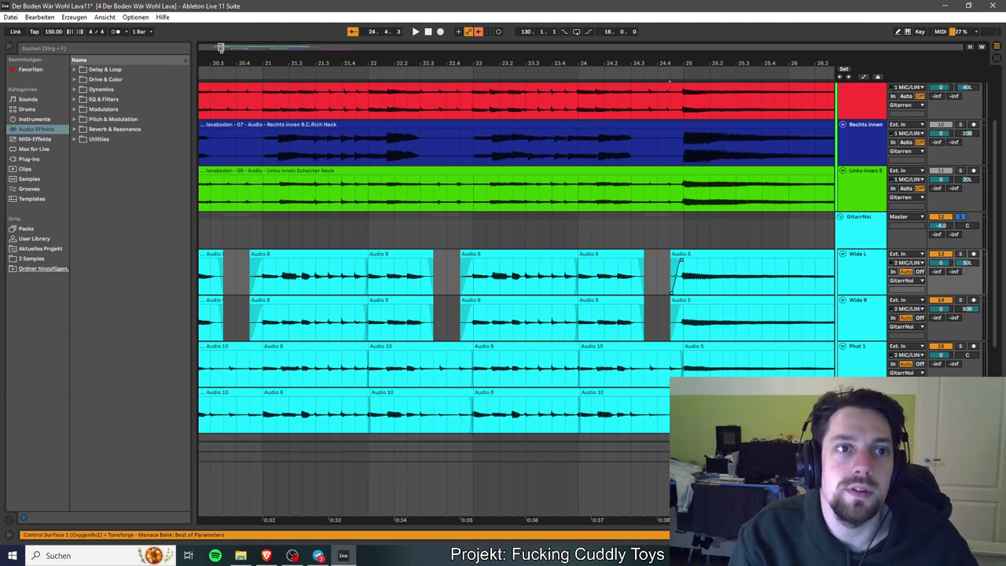
# Take the GitarrNoi group out of solo and play the arrangement with all guitars from 16.1.1.
pyautogui.moveTo(223, 47); pyautogui.dragTo(220, 47)
pyautogui.press('-')
pyautogui.press('-')
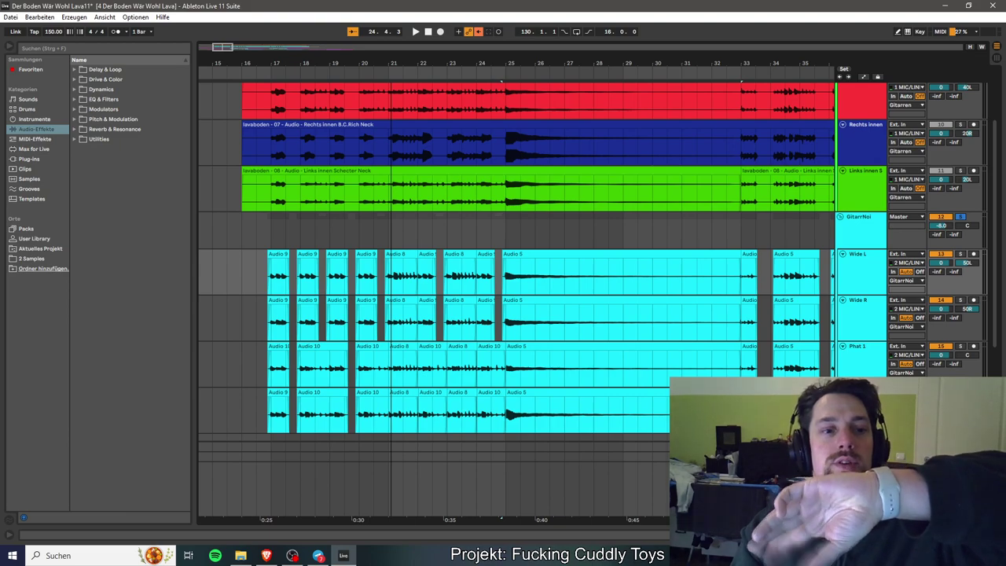
pyautogui.press('-')
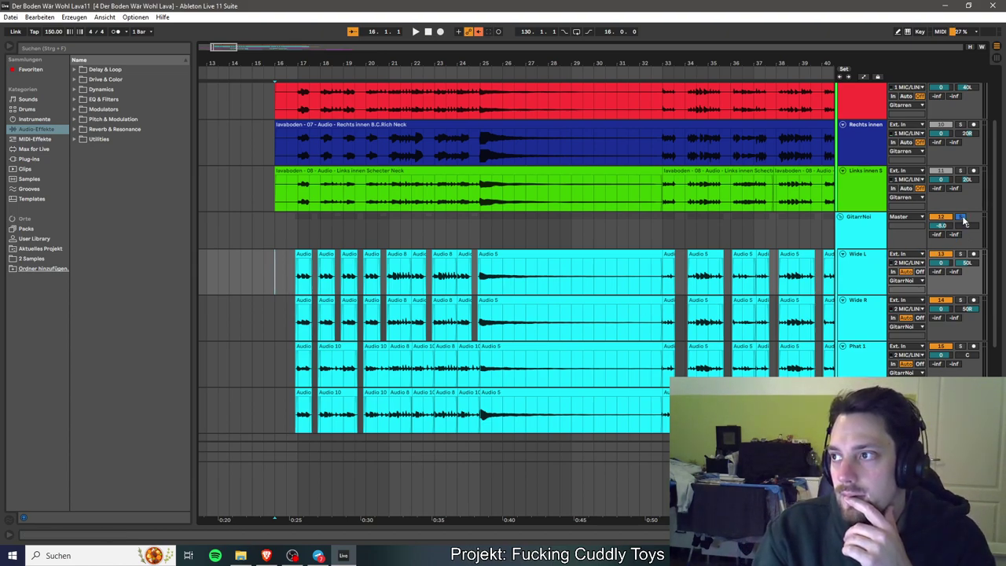
pyautogui.press('space')
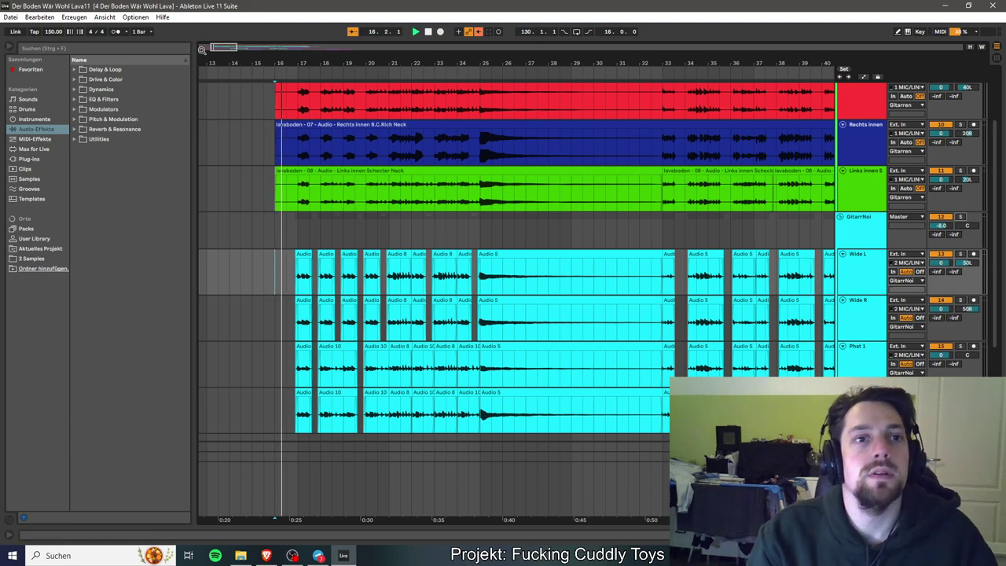
pyautogui.press('-')
pyautogui.press('-')
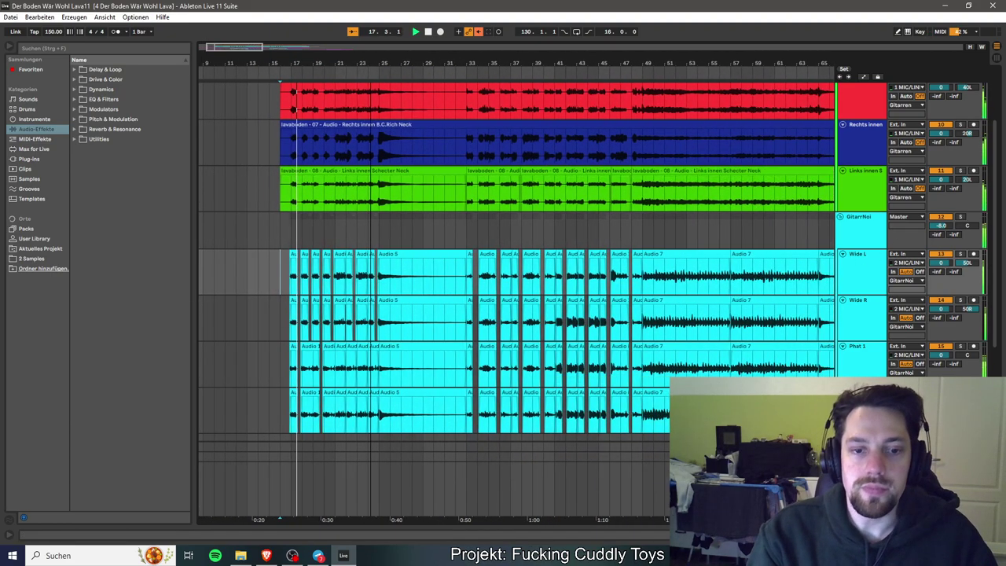
pyautogui.moveTo(228, 49)
pyautogui.mouseDown()
pyautogui.moveTo(246, 47)
pyautogui.moveTo(245, 59)
pyautogui.mouseUp()
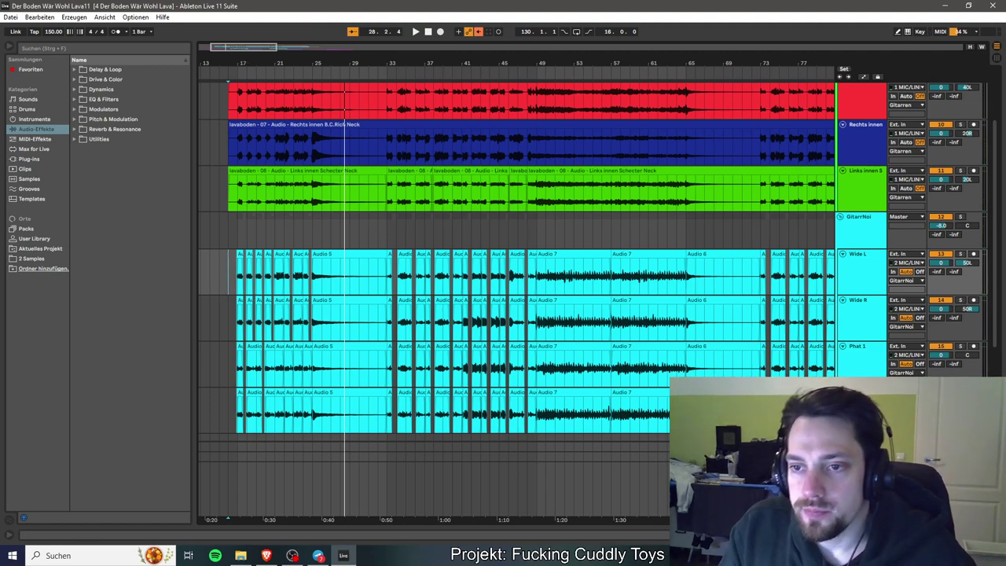
# Solo the Phat 2 track and open its Toneforge Menace amp plug-in.
pyautogui.doubleClick(862, 269)
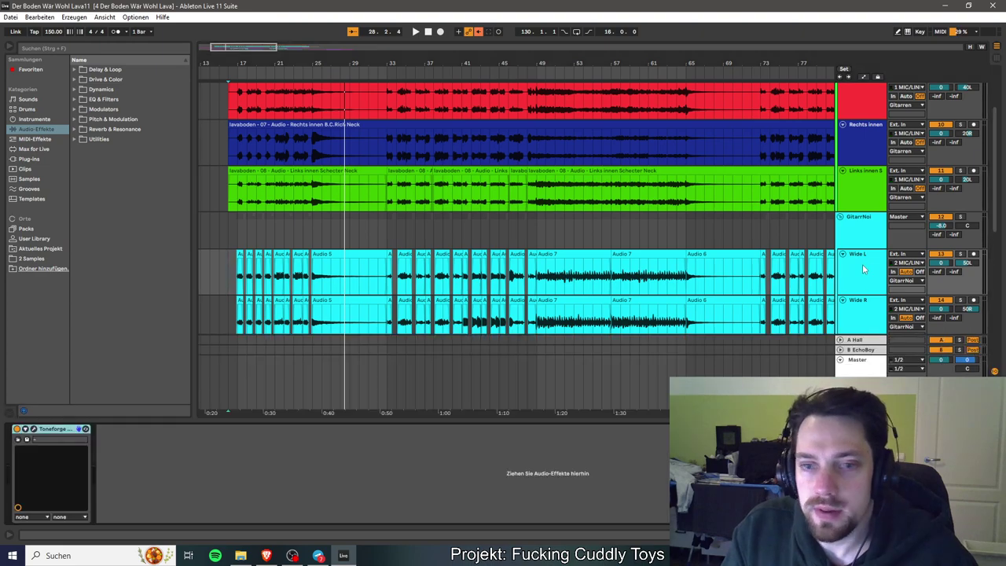
pyautogui.hotkey('ctrl', 'alt', 'l')
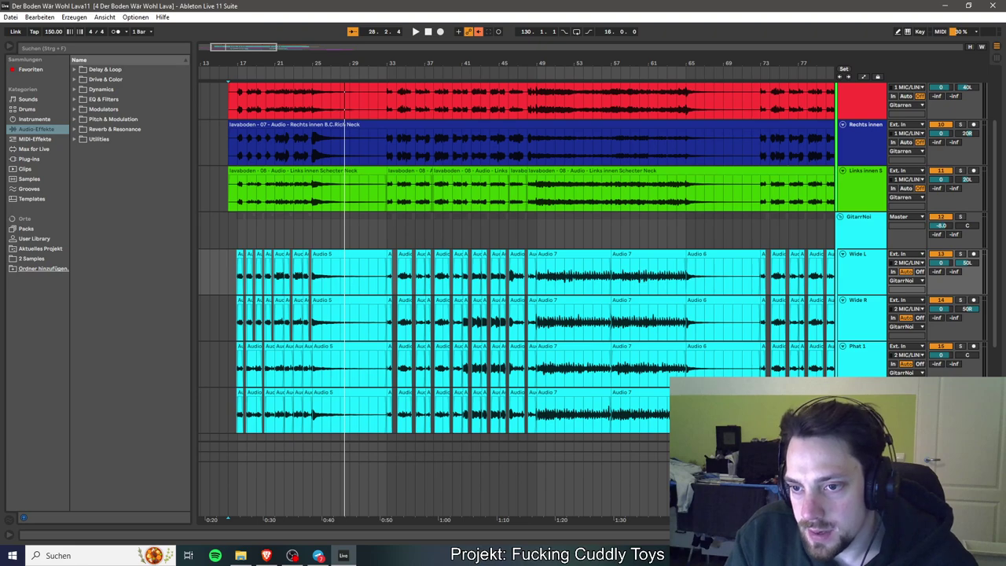
pyautogui.hotkey('ctrl', 'alt', 'l')
pyautogui.scroll(-4, 694, 318)
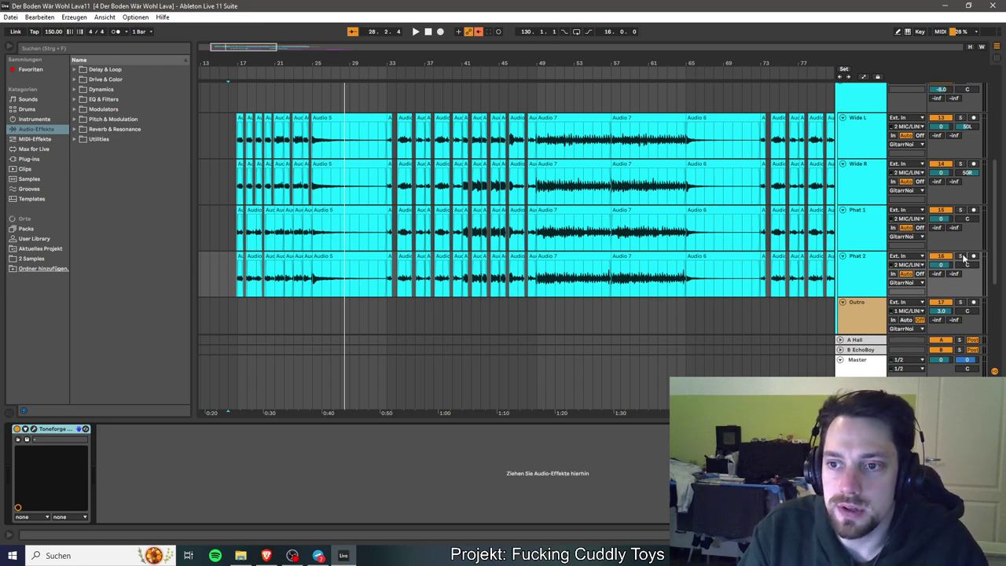
pyautogui.click(961, 257)
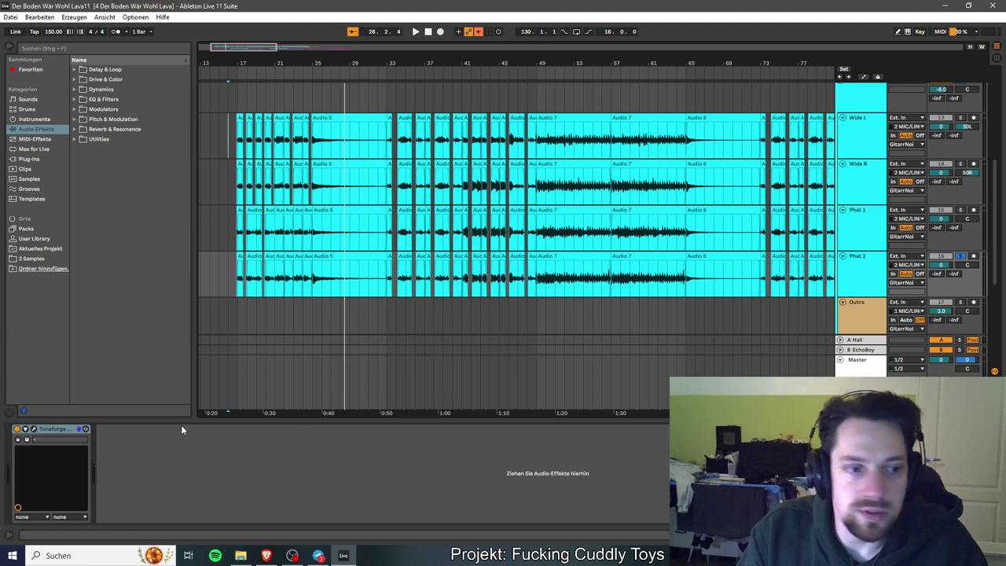
pyautogui.click(33, 430)
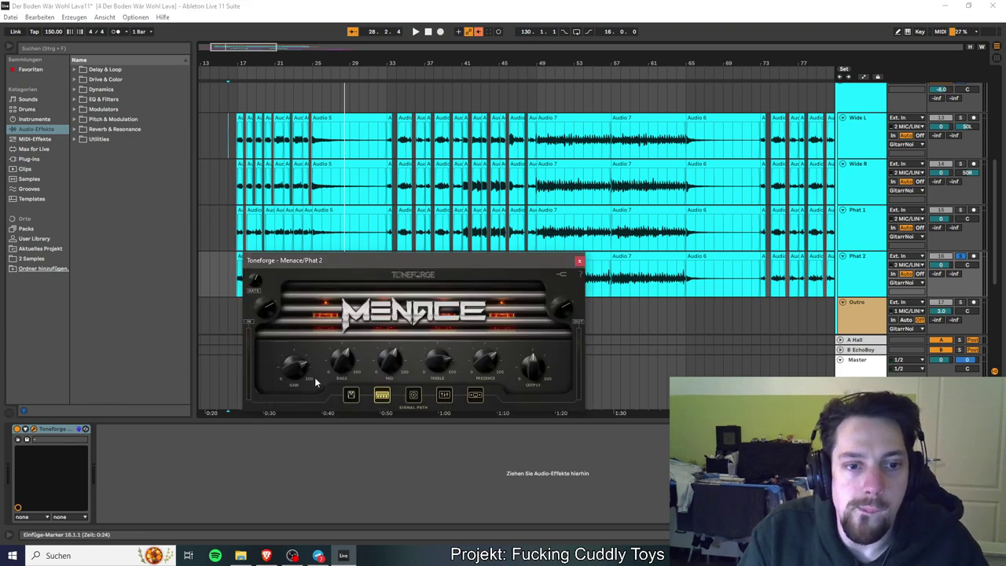
# Lower the Gain, raise the Bass and reduce the Treble on Phat 2's Menace amp while the intro plays.
pyautogui.press('space')
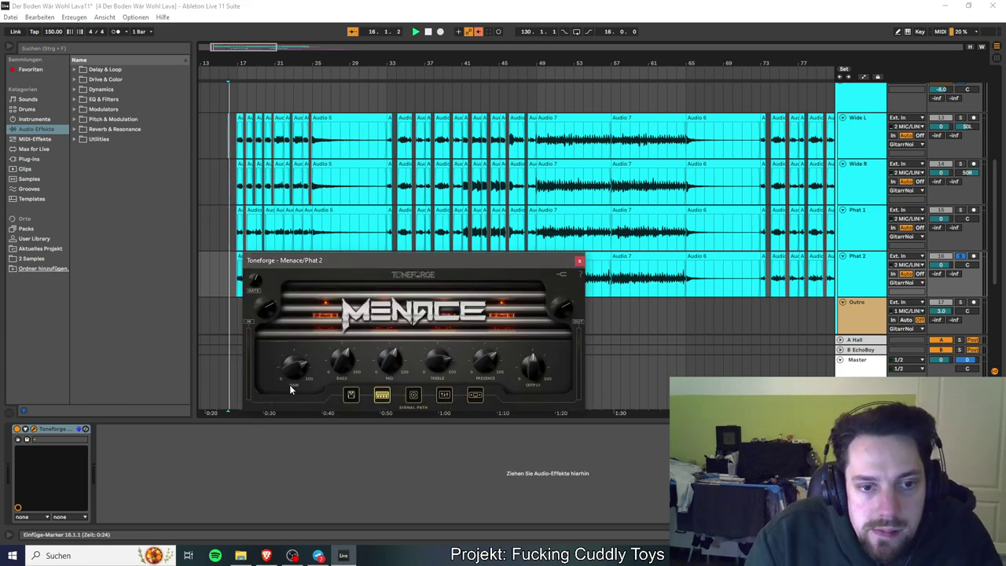
pyautogui.moveTo(368, 262); pyautogui.dragTo(577, 214)
pyautogui.moveTo(445, 320); pyautogui.dragTo(443, 365)
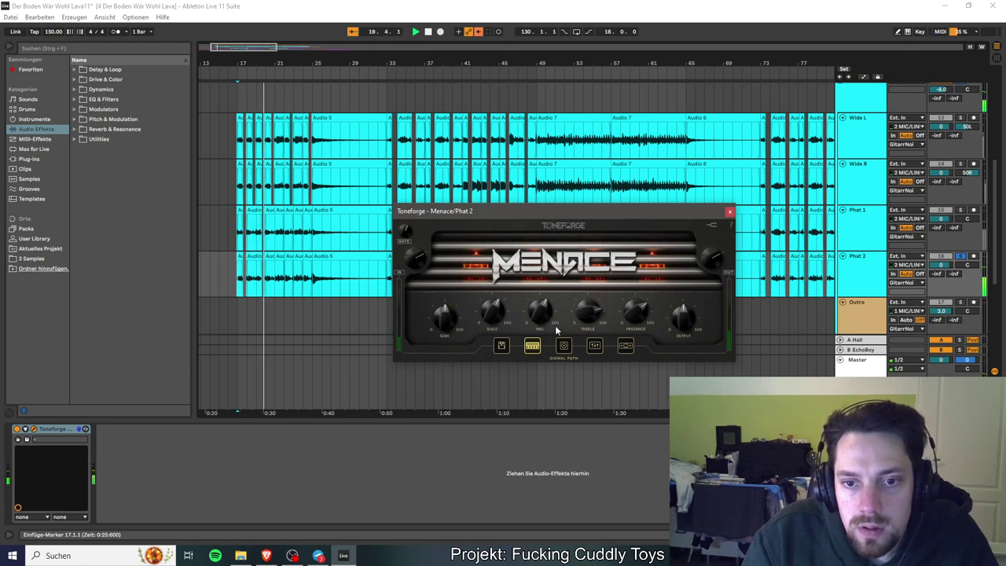
pyautogui.moveTo(497, 314); pyautogui.dragTo(508, 284)
pyautogui.moveTo(591, 319); pyautogui.dragTo(632, 348)
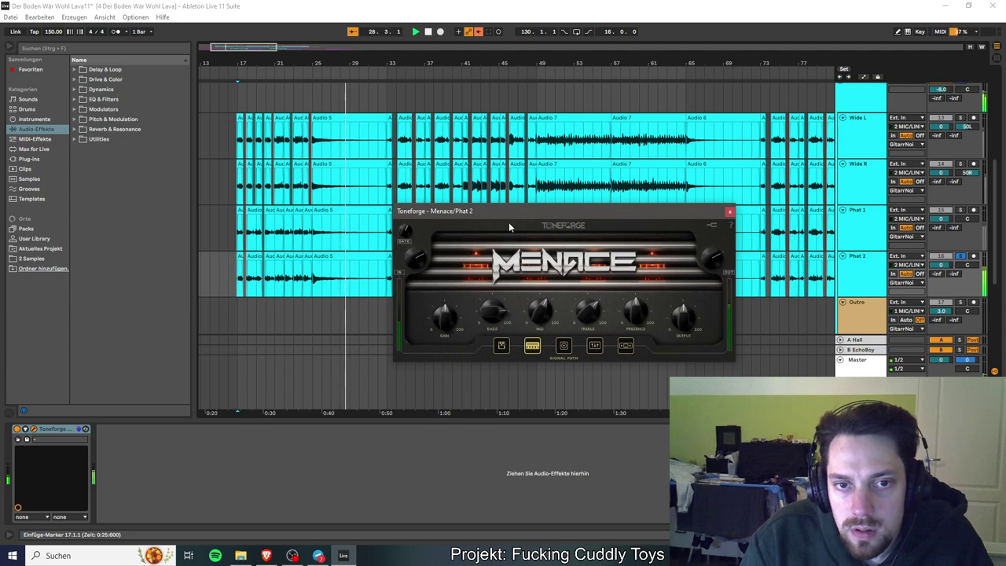
# Replay the soloed Phat 2 guitar from 17.1.1 with the amp window moved clear of the track's clips.
pyautogui.moveTo(516, 213); pyautogui.dragTo(556, 281)
pyautogui.press('space')
pyautogui.press('space')
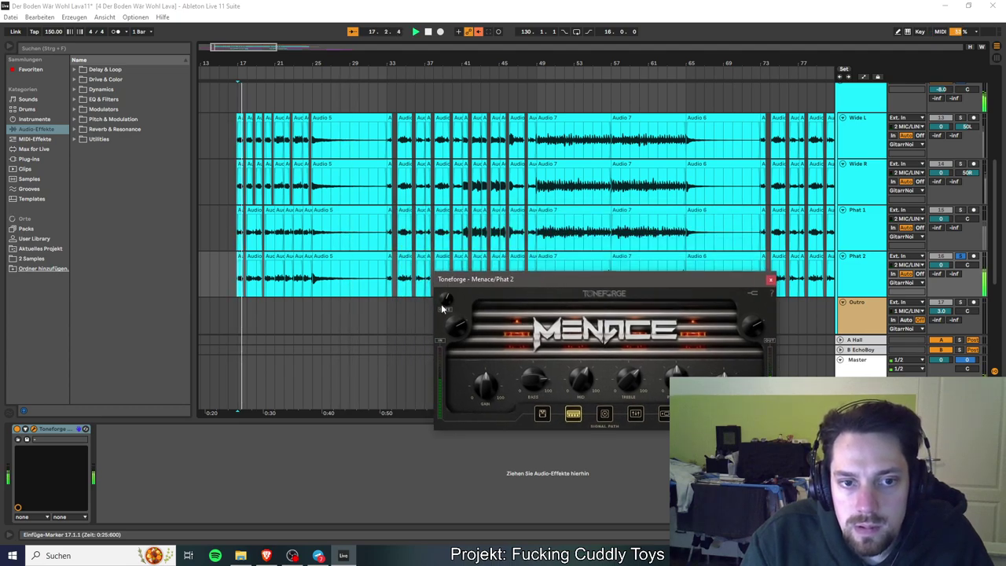
pyautogui.moveTo(482, 291); pyautogui.dragTo(453, 335)
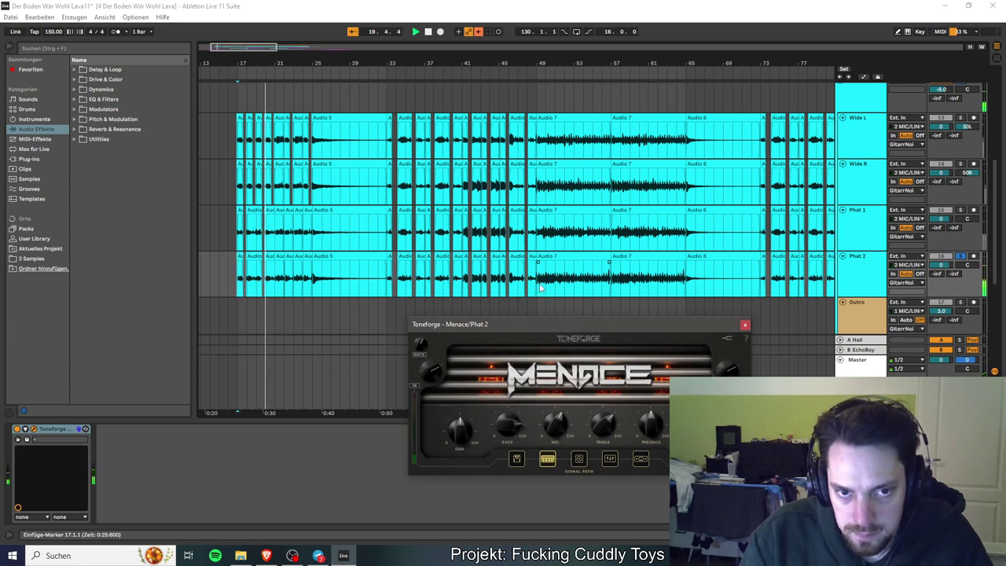
# Play Phat 2 from 49.1.1 and compare it with Wide L by soloing each in turn.
pyautogui.click(538, 290)
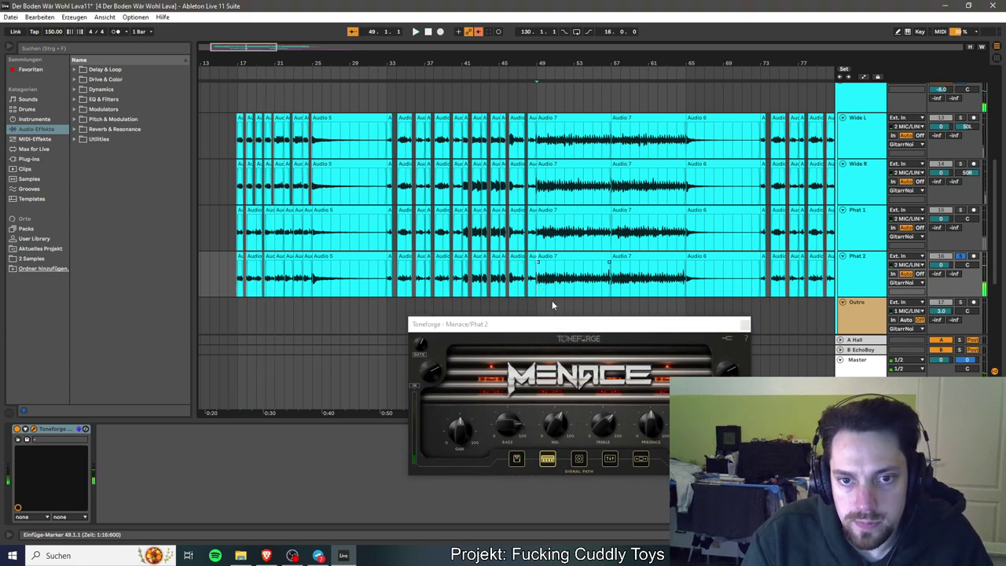
pyautogui.moveTo(557, 326); pyautogui.dragTo(556, 302)
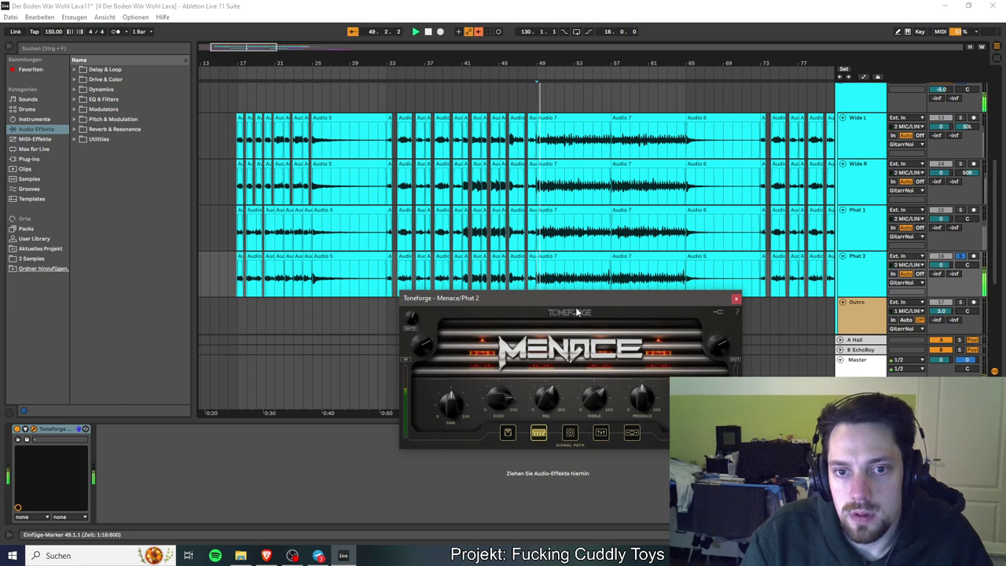
pyautogui.click(962, 120)
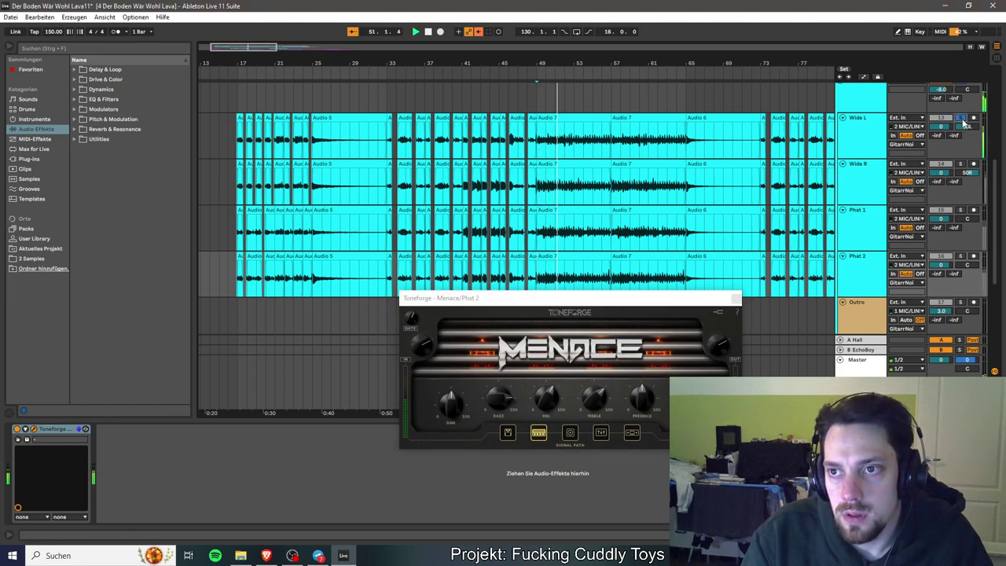
pyautogui.click(961, 257)
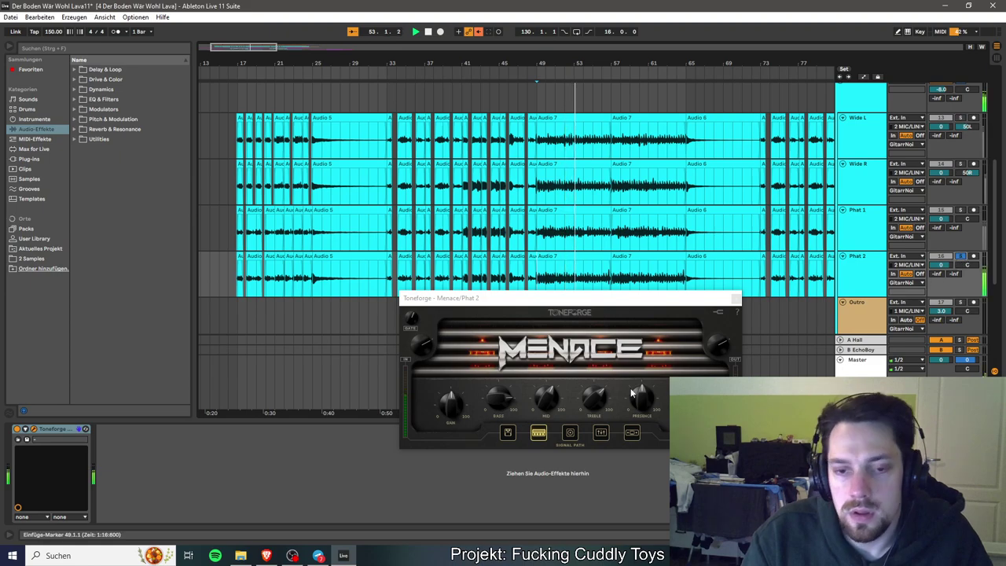
# Raise the Mid and fine-tune the Presence and Gate on Phat 2's Menace amp while playing from 49.1.1.
pyautogui.click(537, 399)
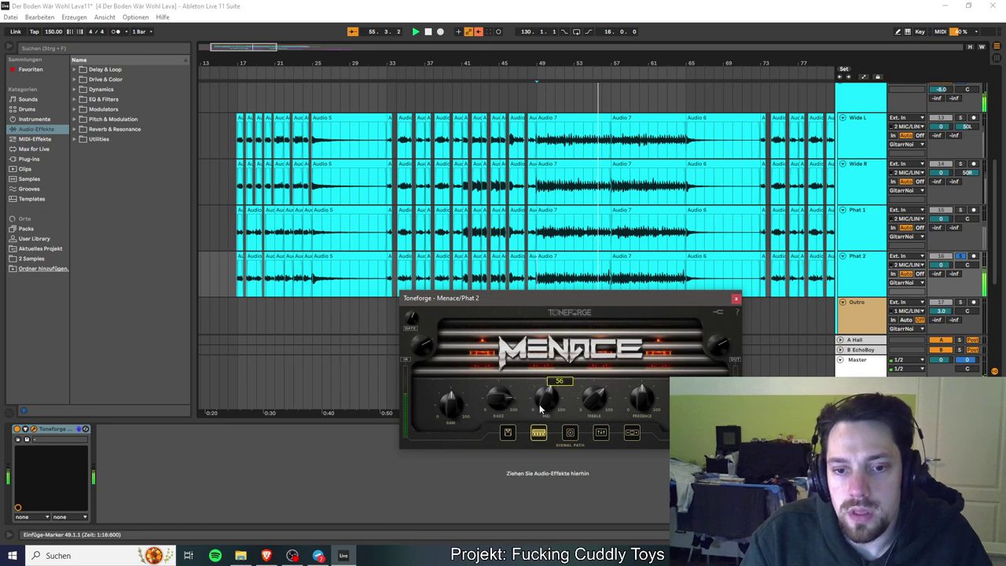
pyautogui.moveTo(546, 398); pyautogui.dragTo(552, 379)
pyautogui.moveTo(598, 403)
pyautogui.moveTo(641, 401)
pyautogui.mouseDown()
pyautogui.moveTo(651, 445)
pyautogui.moveTo(639, 471)
pyautogui.moveTo(646, 407)
pyautogui.mouseUp()
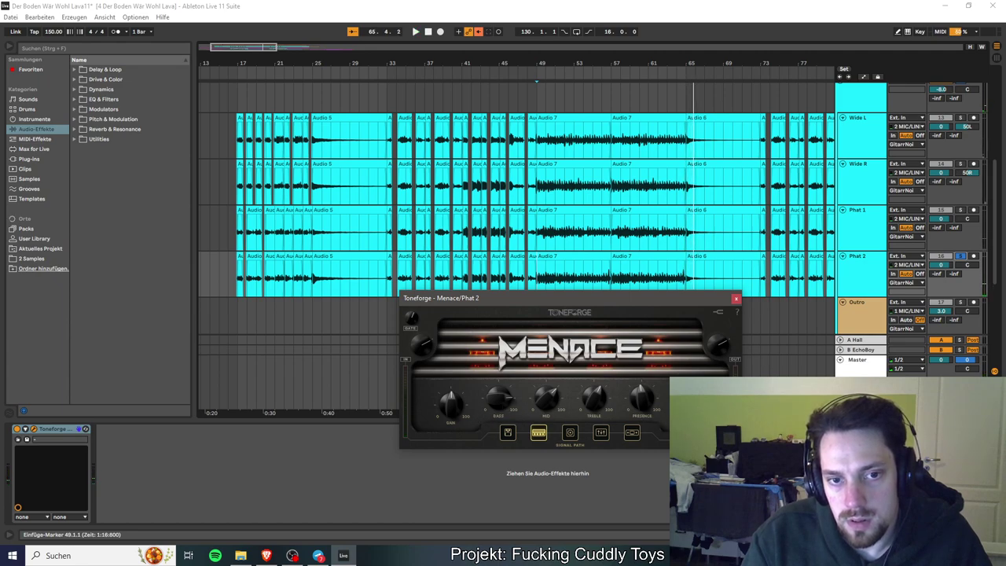
pyautogui.press('space')
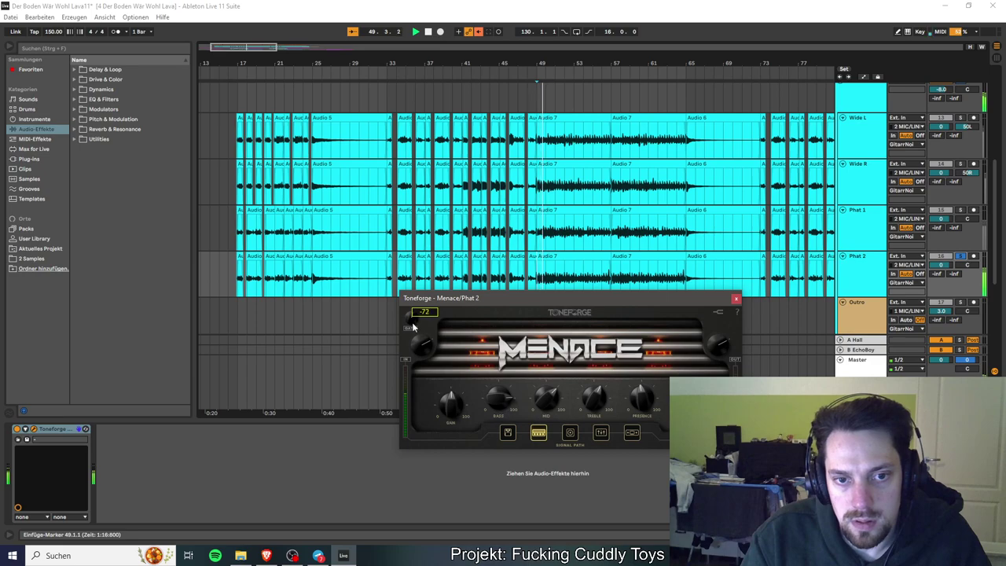
pyautogui.moveTo(412, 324); pyautogui.dragTo(410, 327)
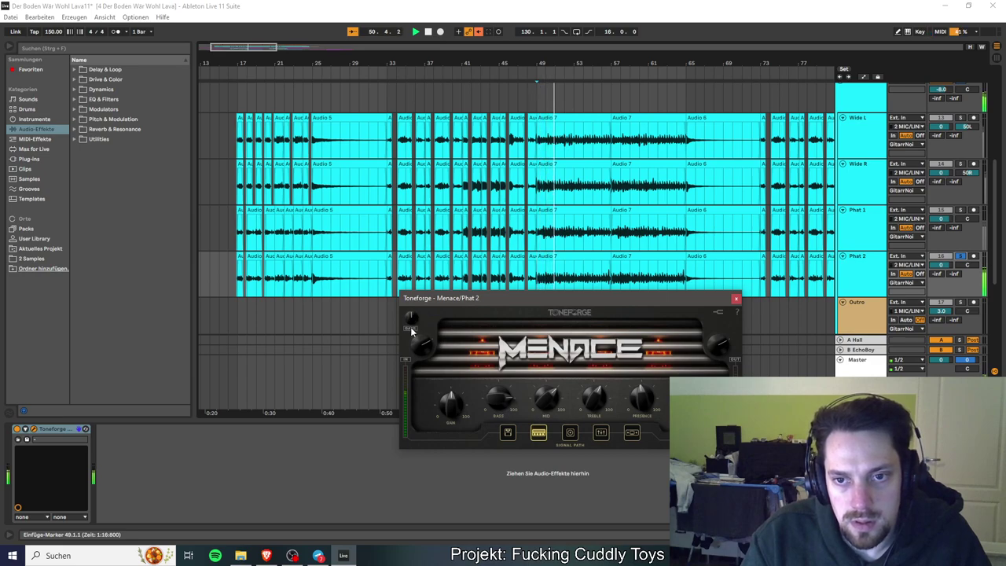
# Play Phat 2 from 65.1.1 to check the Gate on its Menace amp, and bring up the amp's cabinet section.
pyautogui.click(691, 288)
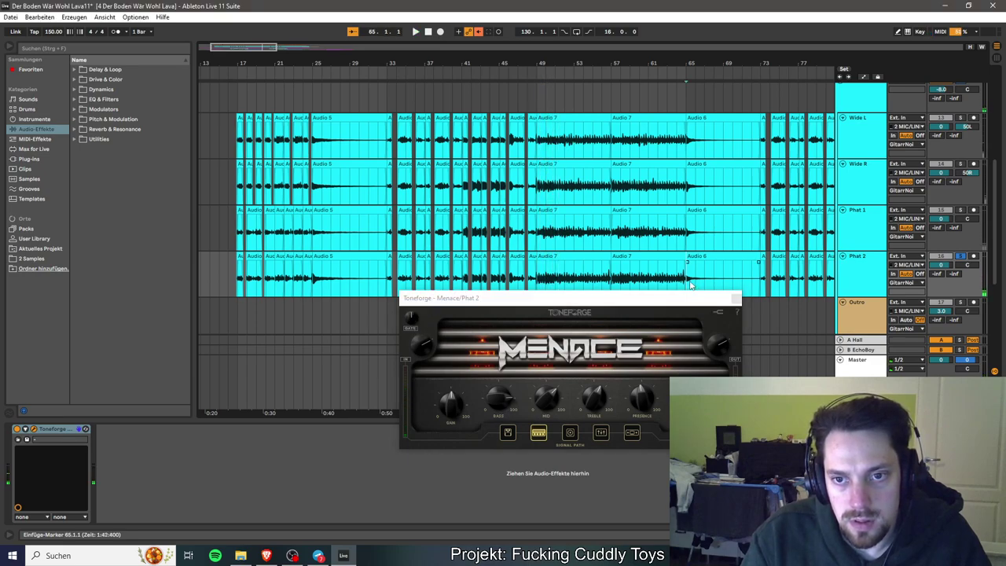
pyautogui.click(415, 323)
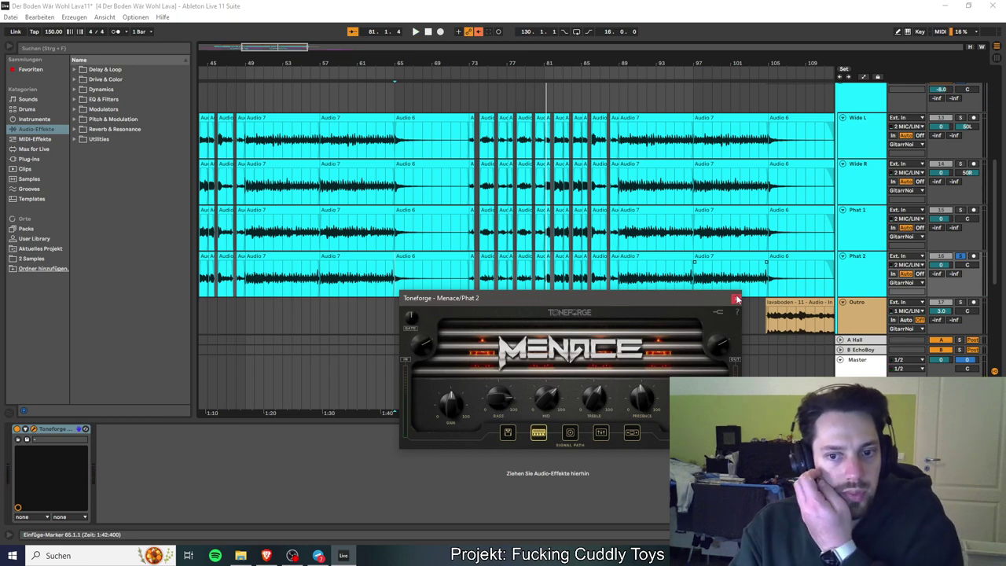
pyautogui.click(570, 434)
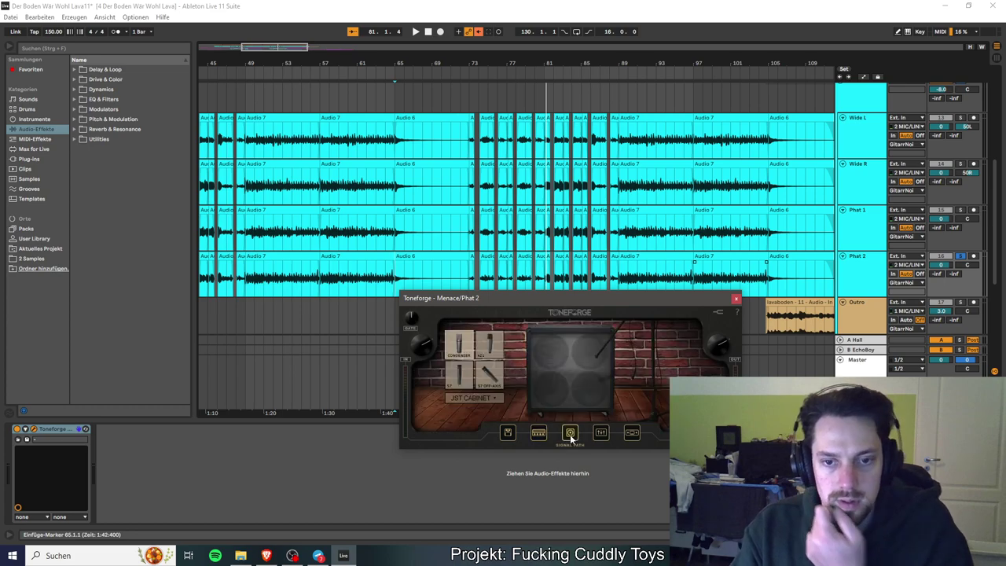
pyautogui.press('space')
pyautogui.press('space')
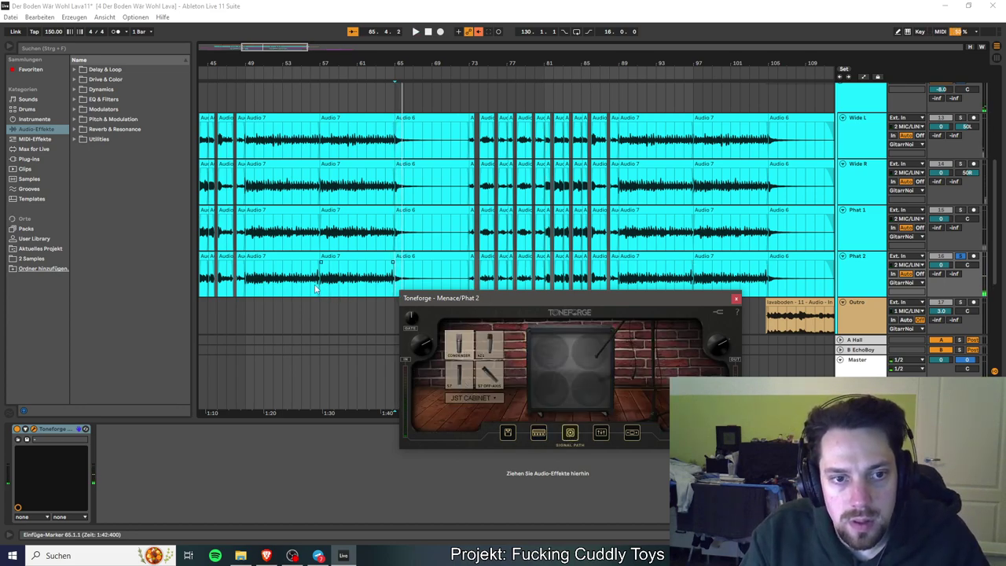
# Try the 421 microphone and the IR Cabinet on Phat 2's Menace while playing from 49.1.1, and restore the JST Cabinet.
pyautogui.click(253, 289)
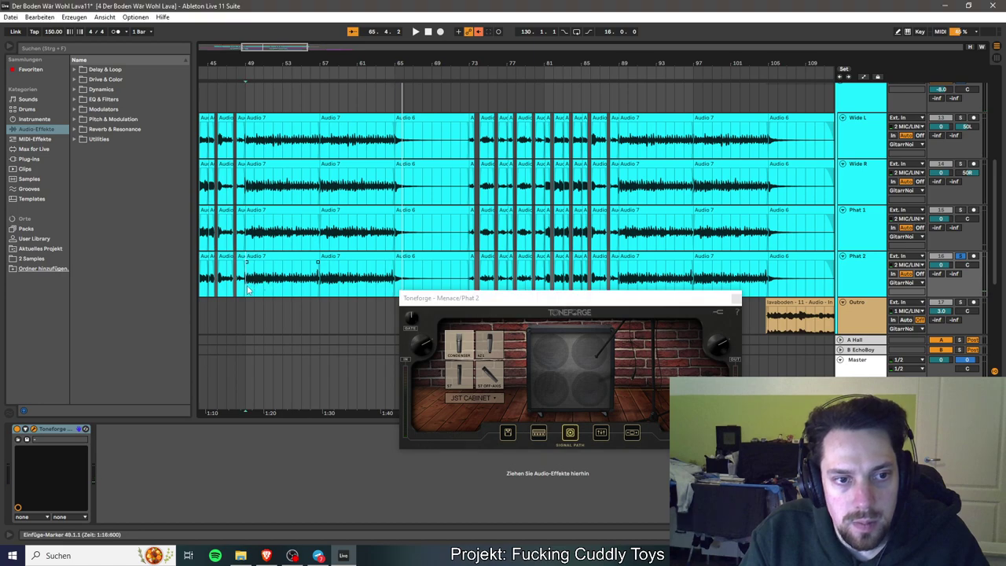
pyautogui.click(491, 354)
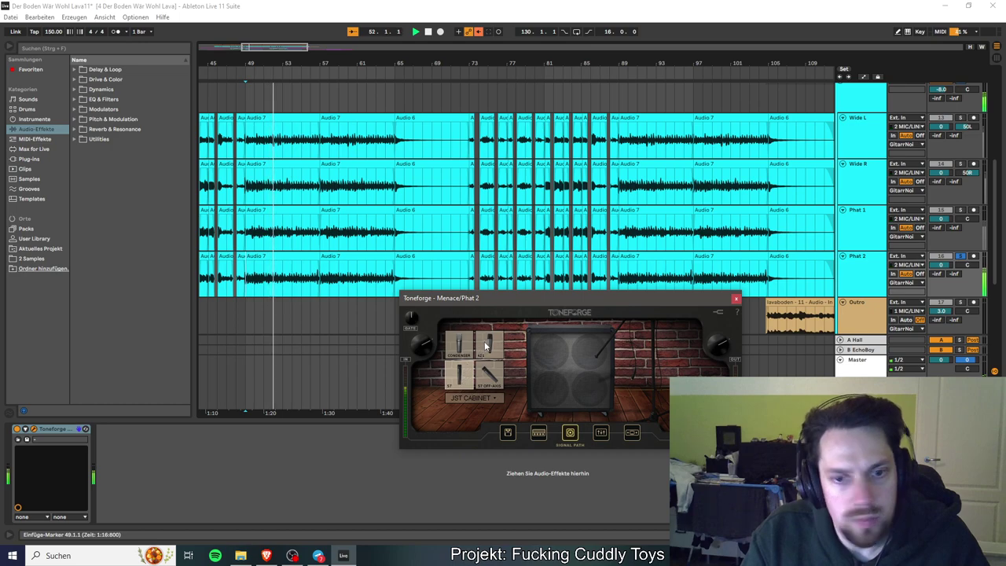
pyautogui.click(495, 401)
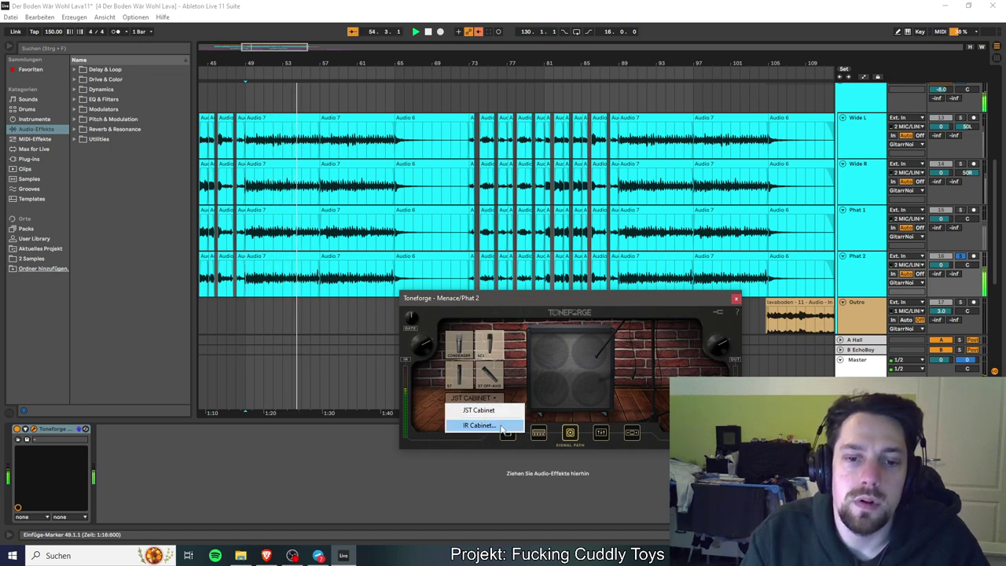
pyautogui.click(480, 426)
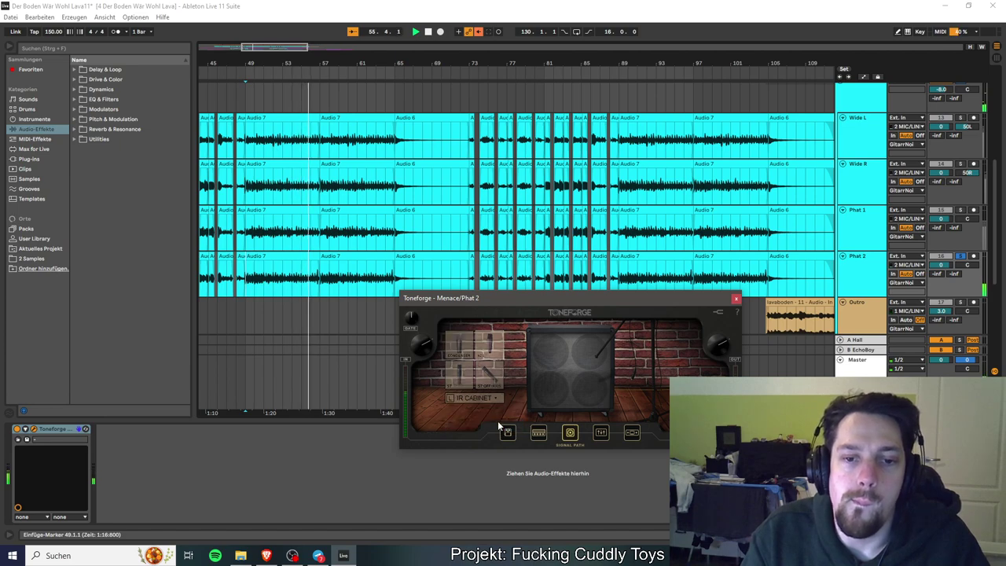
pyautogui.click(490, 398)
pyautogui.click(478, 410)
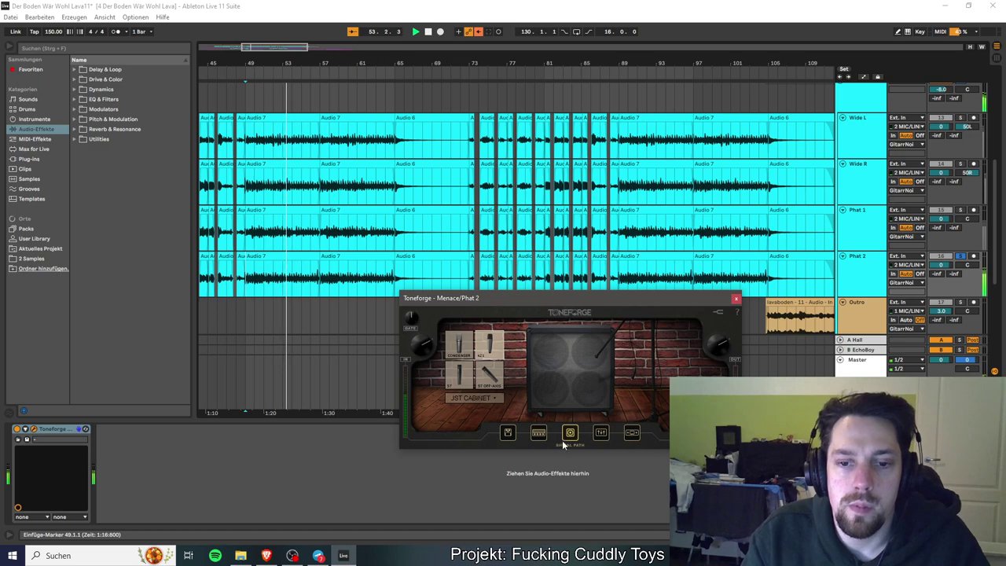
# Review the parametric EQ, limiter, amp and overdrive sections of Phat 2's Menace while playing from 49.1.1.
pyautogui.click(600, 434)
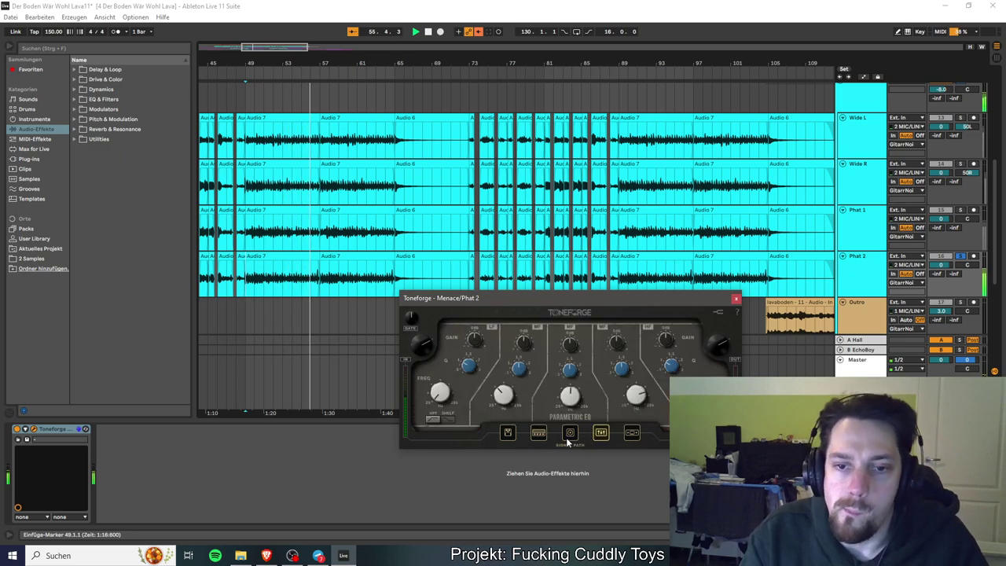
pyautogui.click(630, 434)
pyautogui.press('space')
pyautogui.press('space')
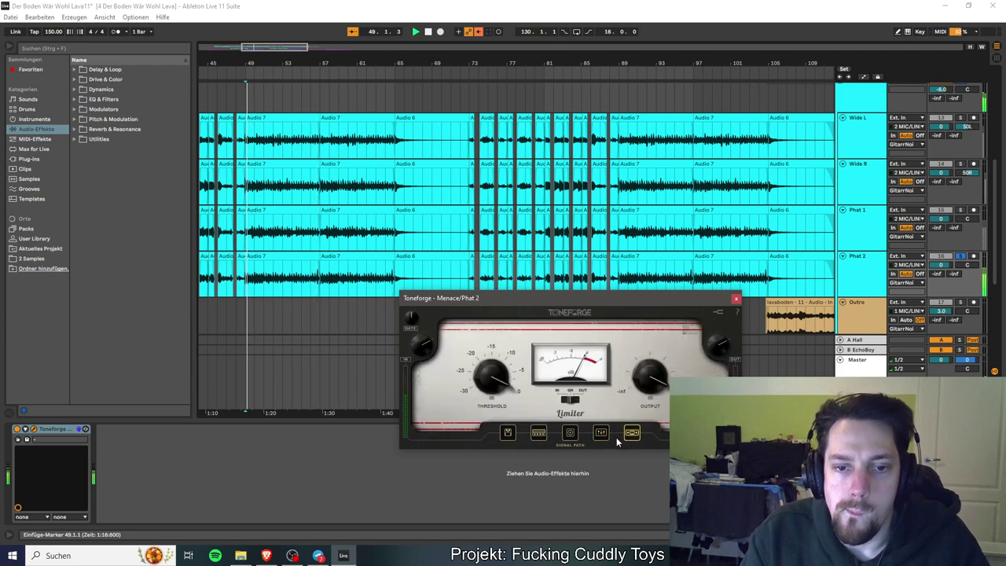
pyautogui.click(538, 434)
pyautogui.click(507, 434)
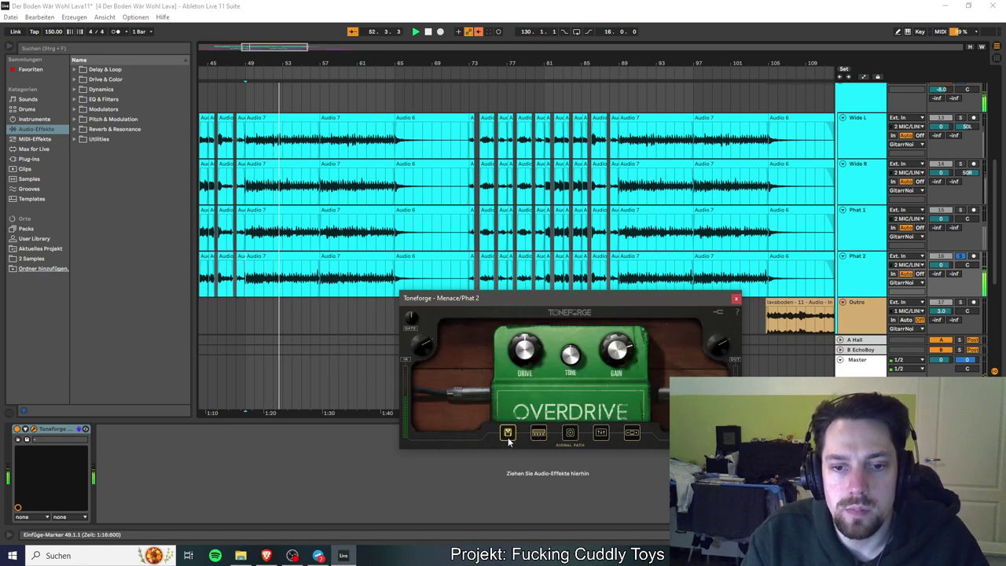
# Set the overdrive pedal's Drive to about 52 and fine-tune its other controls on Phat 2, returning to the Menace amp section.
pyautogui.moveTo(527, 353); pyautogui.dragTo(531, 340)
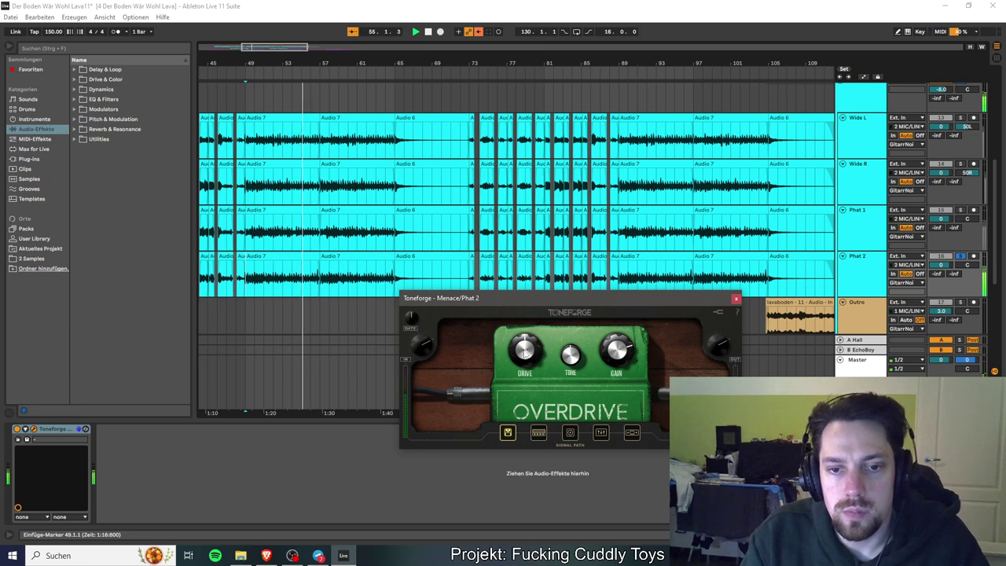
pyautogui.moveTo(617, 350)
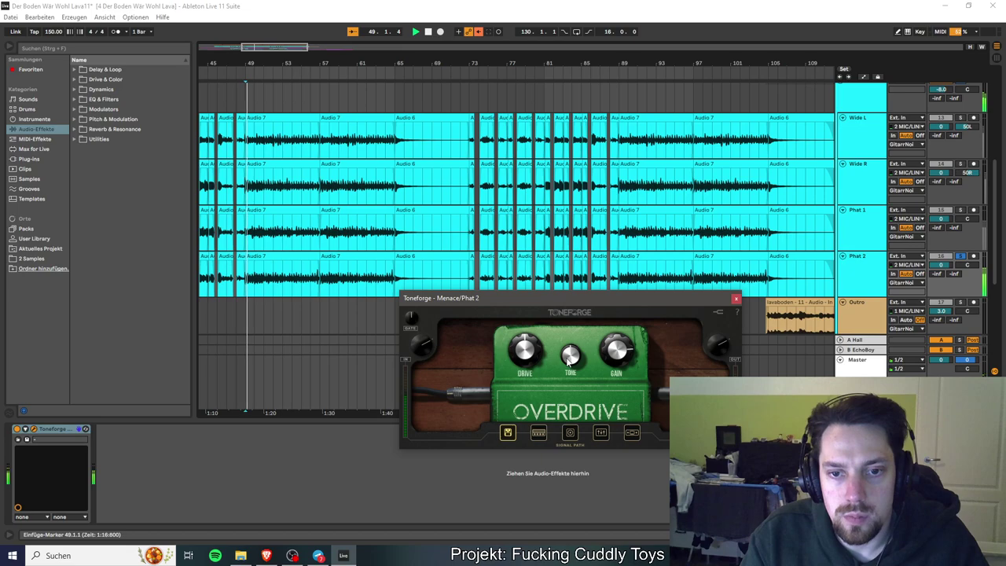
pyautogui.moveTo(558, 409)
pyautogui.mouseDown()
pyautogui.moveTo(555, 442)
pyautogui.moveTo(553, 413)
pyautogui.moveTo(544, 414)
pyautogui.moveTo(547, 404)
pyautogui.moveTo(541, 412)
pyautogui.mouseUp()
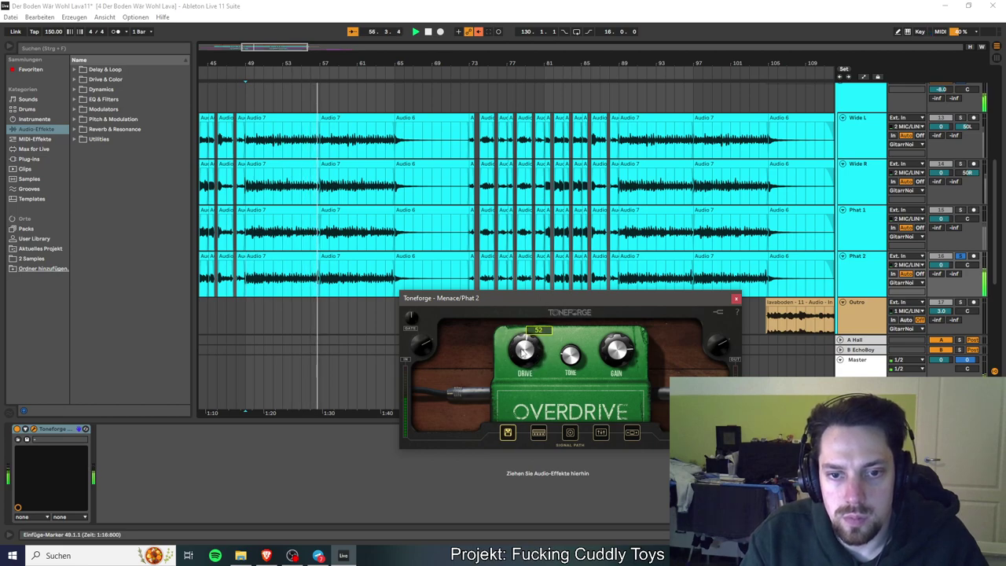
pyautogui.click(539, 433)
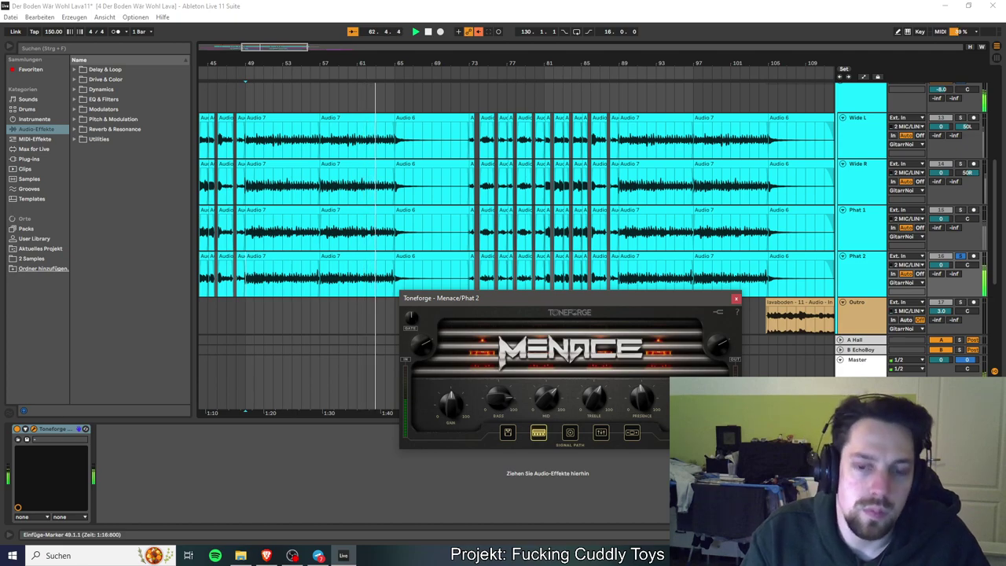
# Replace Phat 1's Menace amp with a copy of the one tuned on Phat 2.
pyautogui.click(735, 299)
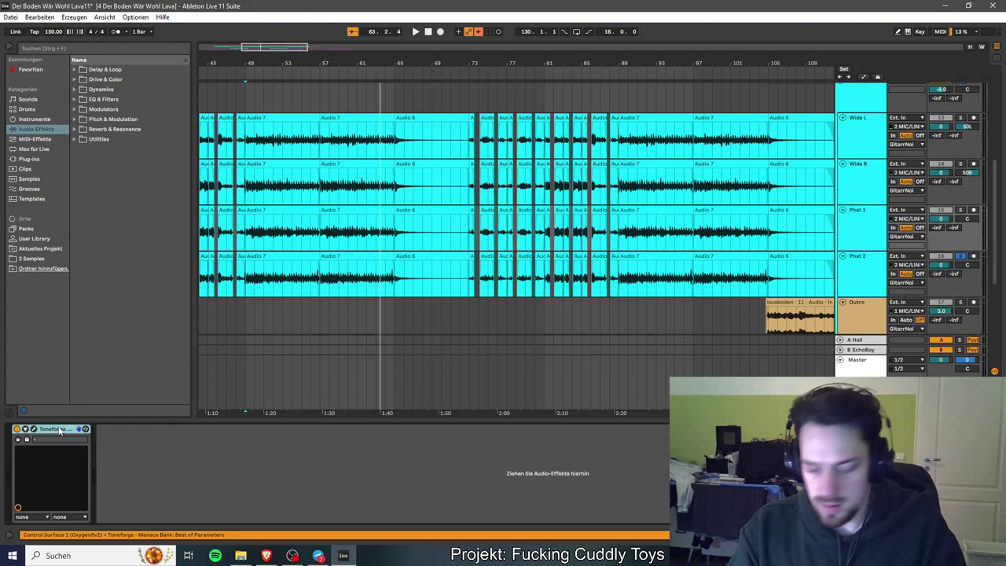
pyautogui.press('Delete')
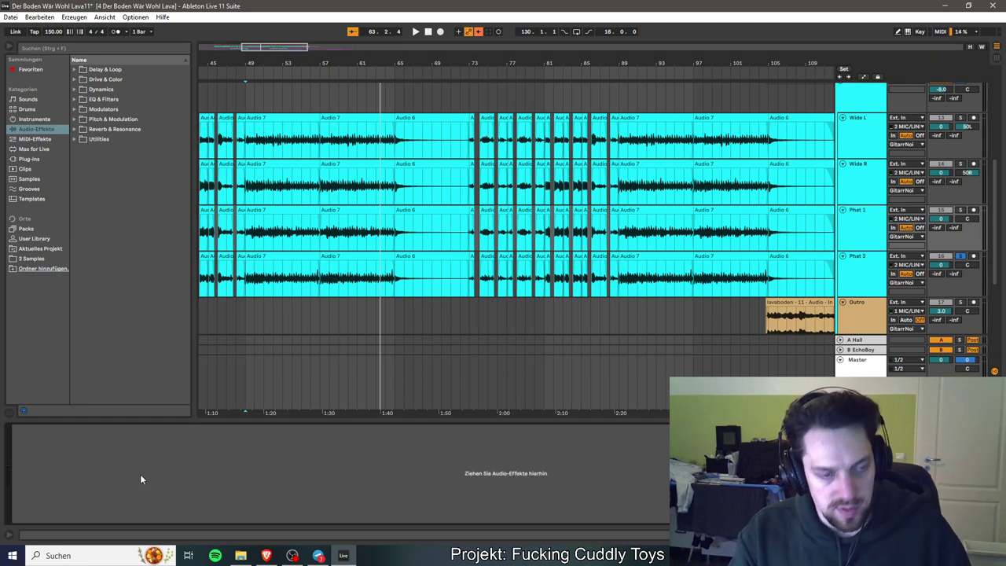
pyautogui.hotkey('ctrl', 'z')
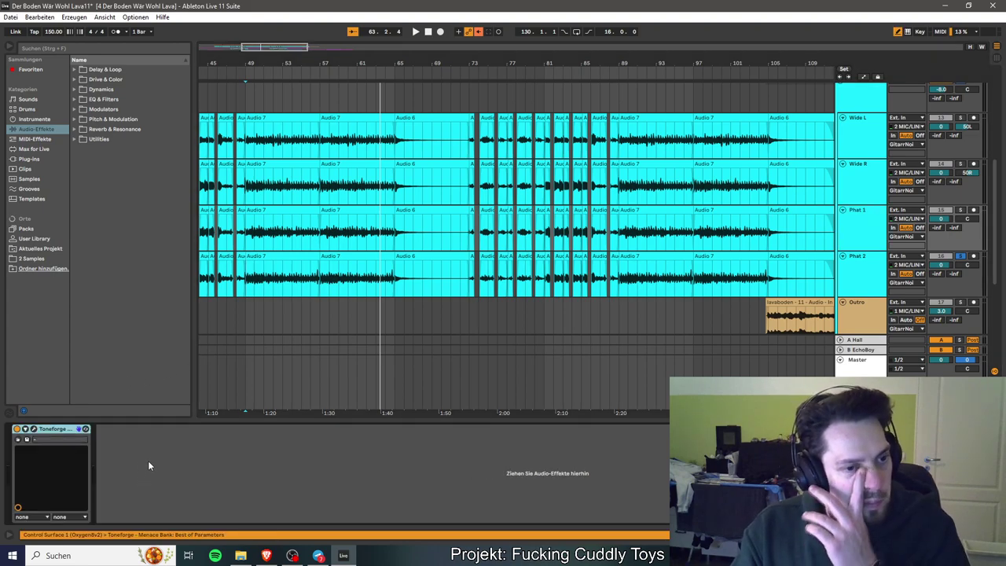
# Compare the soloed phat guitars from 49.1.1 and adjust the Treble on Phat 1's Menace amp.
pyautogui.click(961, 210)
pyautogui.press('space')
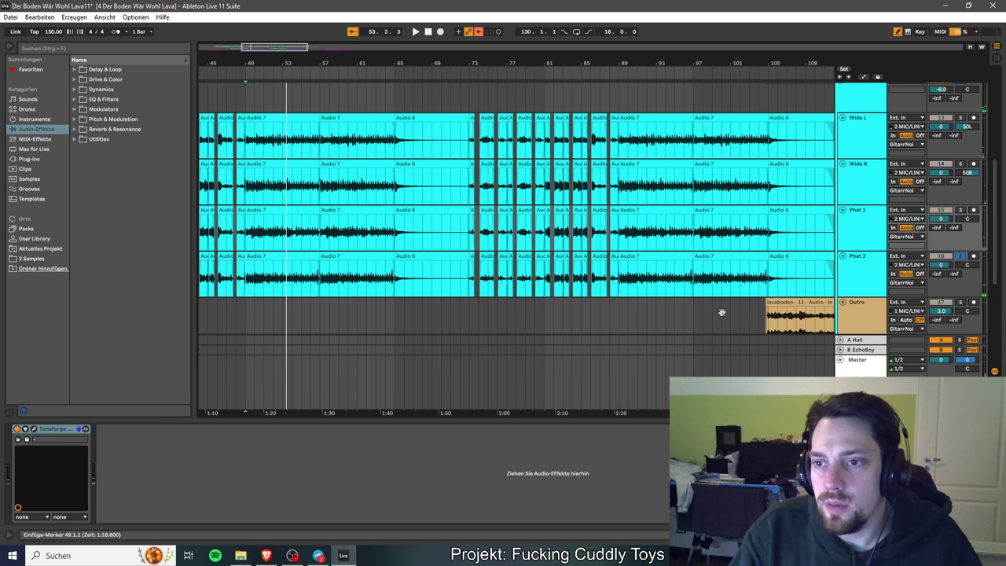
pyautogui.press('space')
pyautogui.click(35, 430)
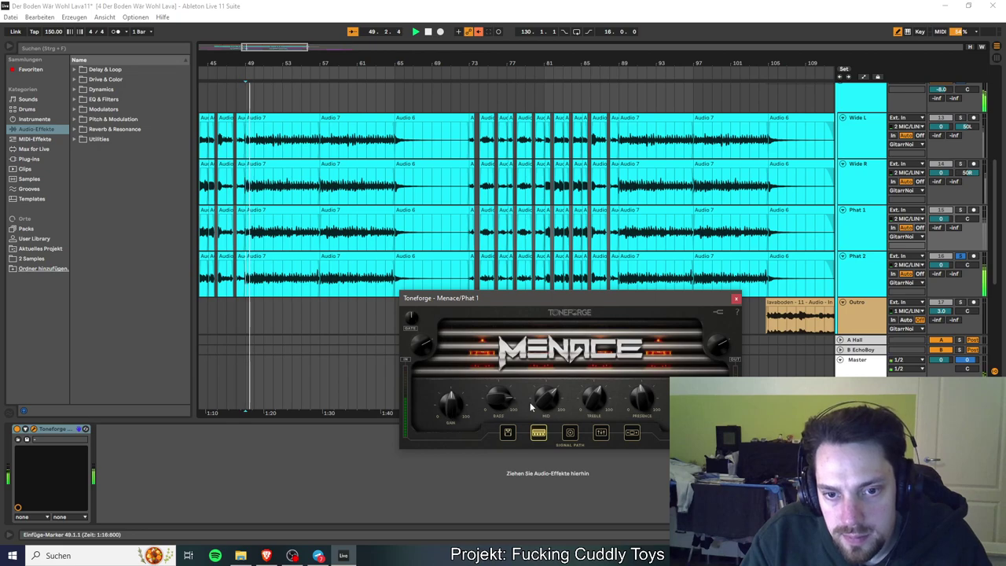
pyautogui.moveTo(587, 403)
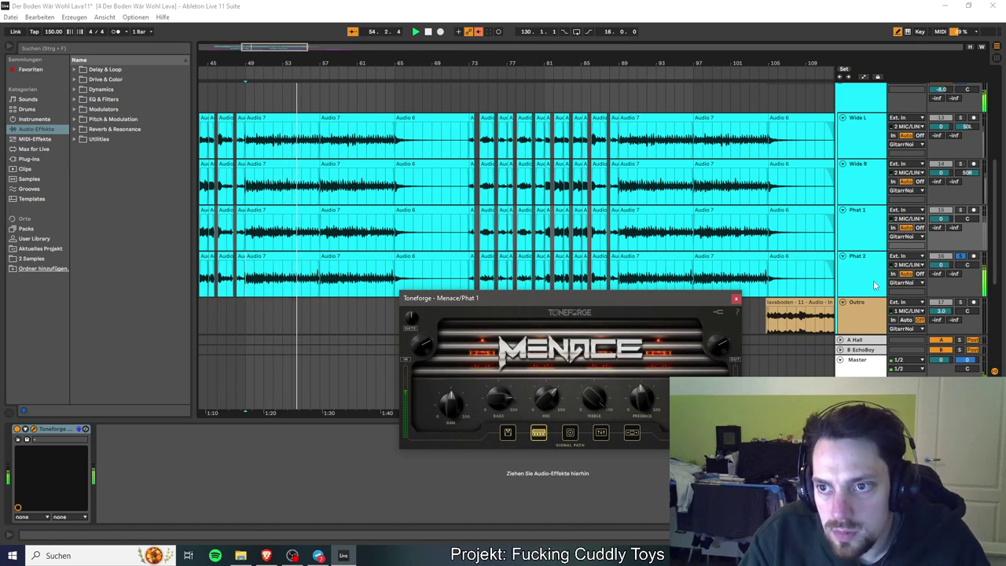
pyautogui.click(736, 298)
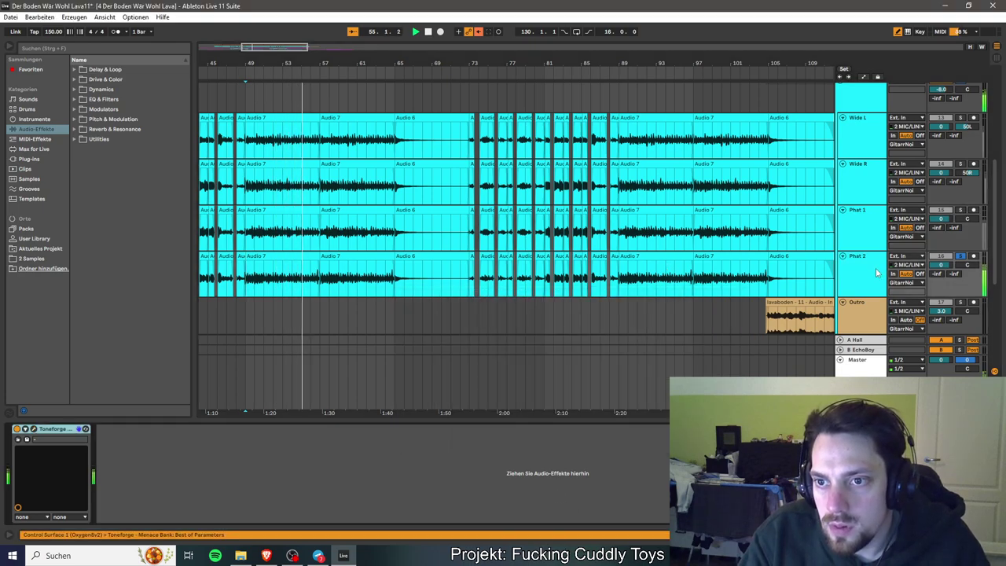
# Fine-tune the Mid on Phat 2's Menace amp while the soloed guitar plays.
pyautogui.click(33, 429)
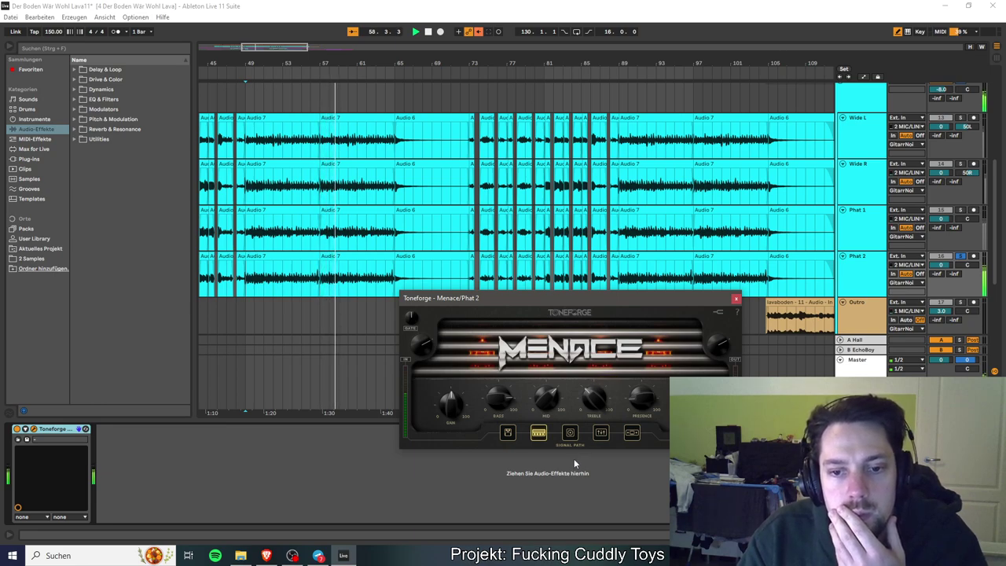
pyautogui.moveTo(551, 394); pyautogui.dragTo(549, 360)
pyautogui.moveTo(498, 402)
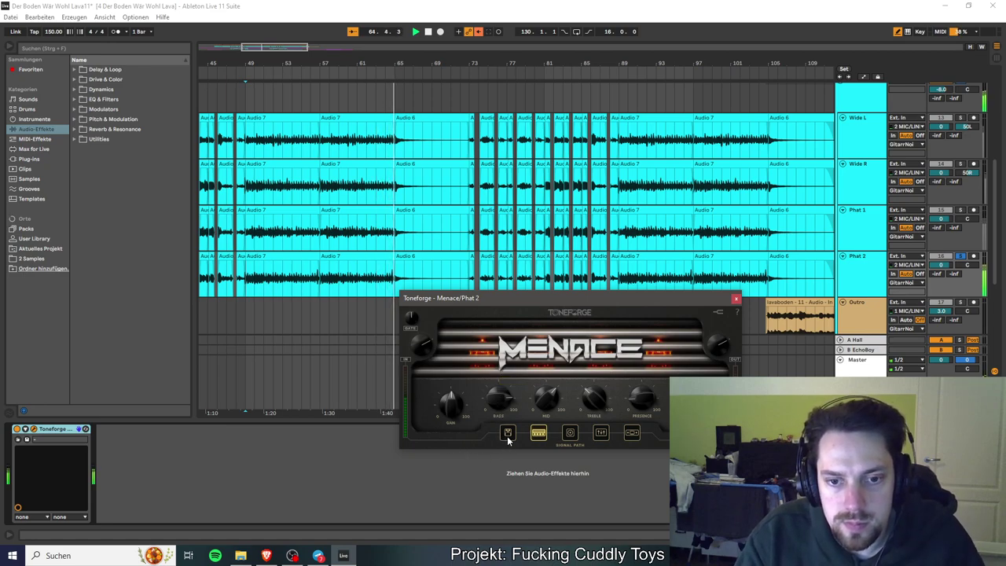
# Sweep the overdrive pedal's Tone on Phat 2 from 49.1.1 and bring it to about 38.
pyautogui.click(508, 433)
pyautogui.press('space')
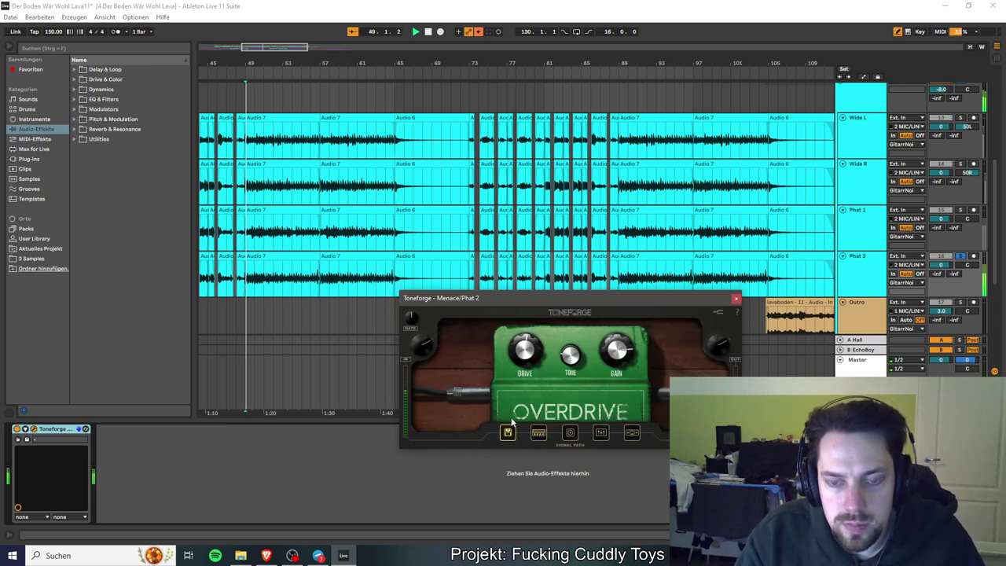
pyautogui.moveTo(568, 355)
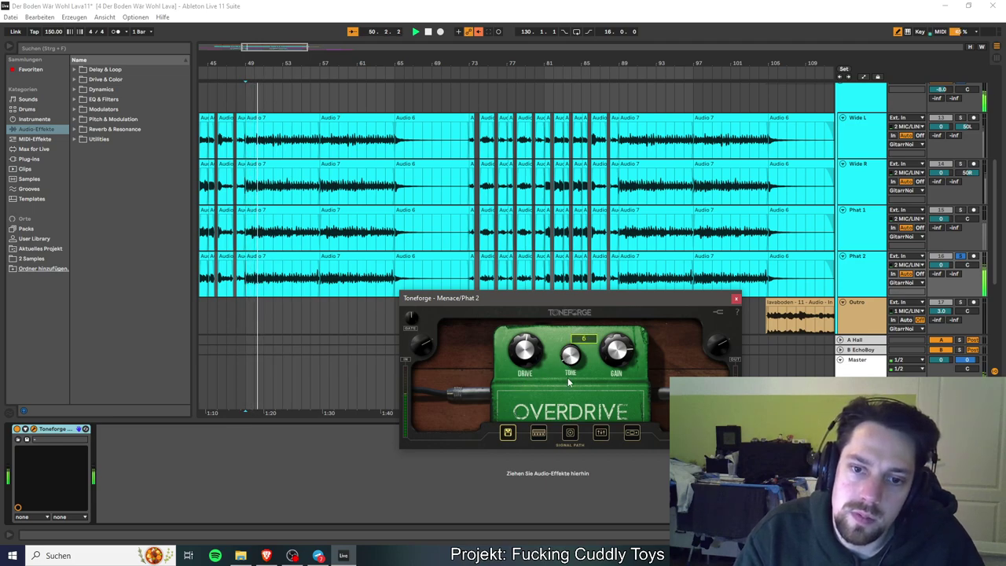
pyautogui.moveTo(567, 355); pyautogui.dragTo(579, 295)
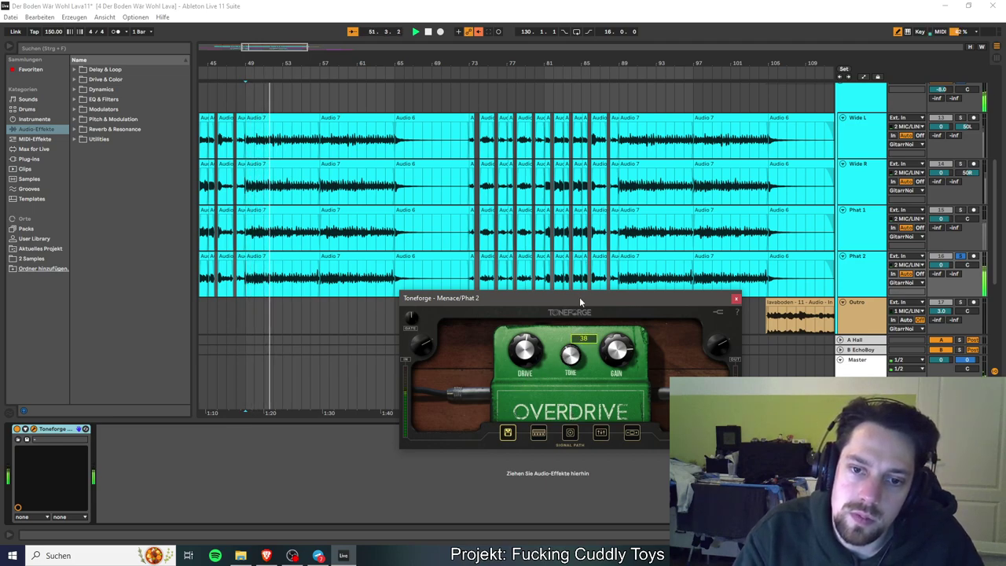
# Audition the cabinet microphones on Phat 2's Menace, choose the 57 Off-Axis and close the amp window.
pyautogui.click(600, 433)
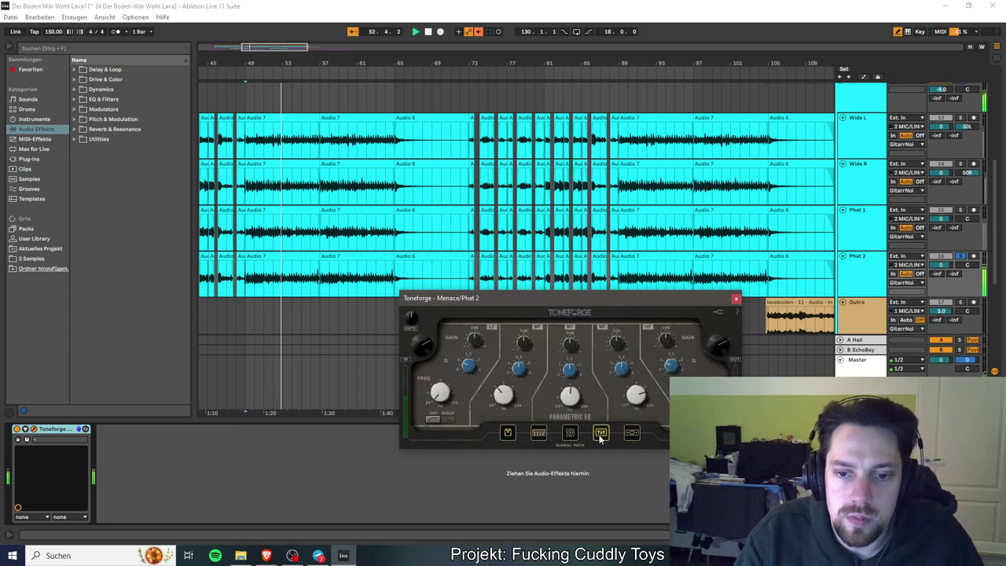
pyautogui.click(570, 433)
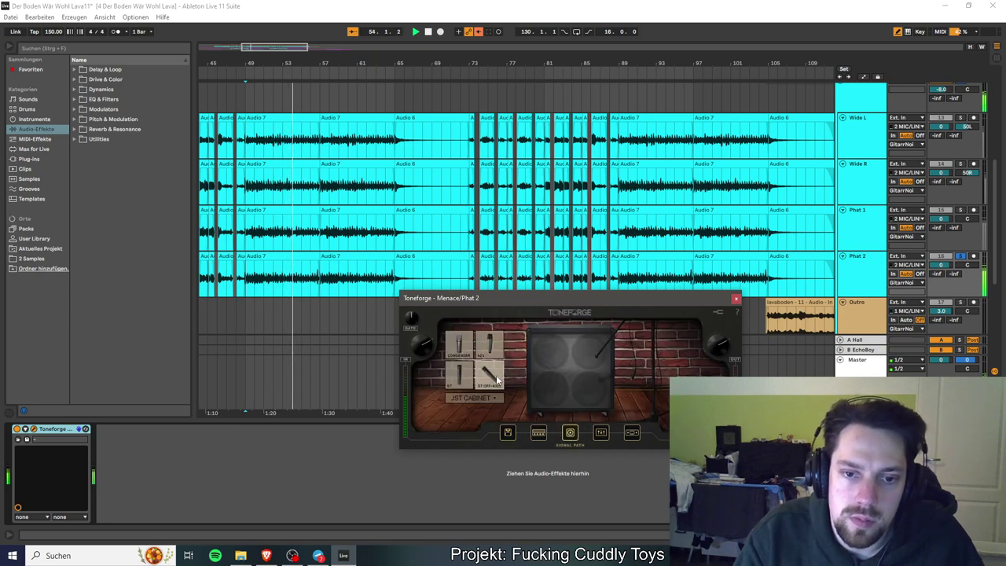
pyautogui.click(488, 346)
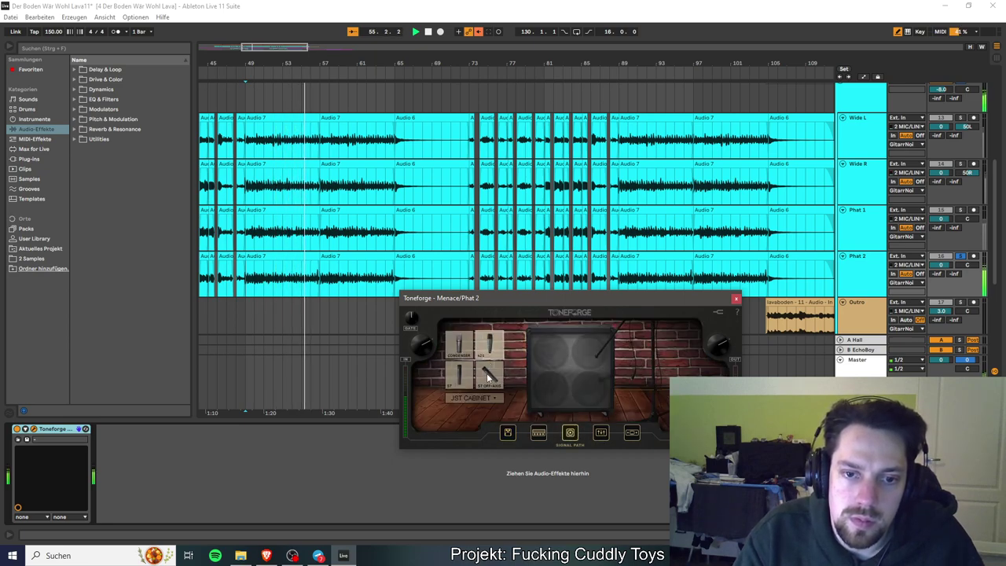
pyautogui.click(455, 349)
pyautogui.click(484, 346)
pyautogui.click(488, 376)
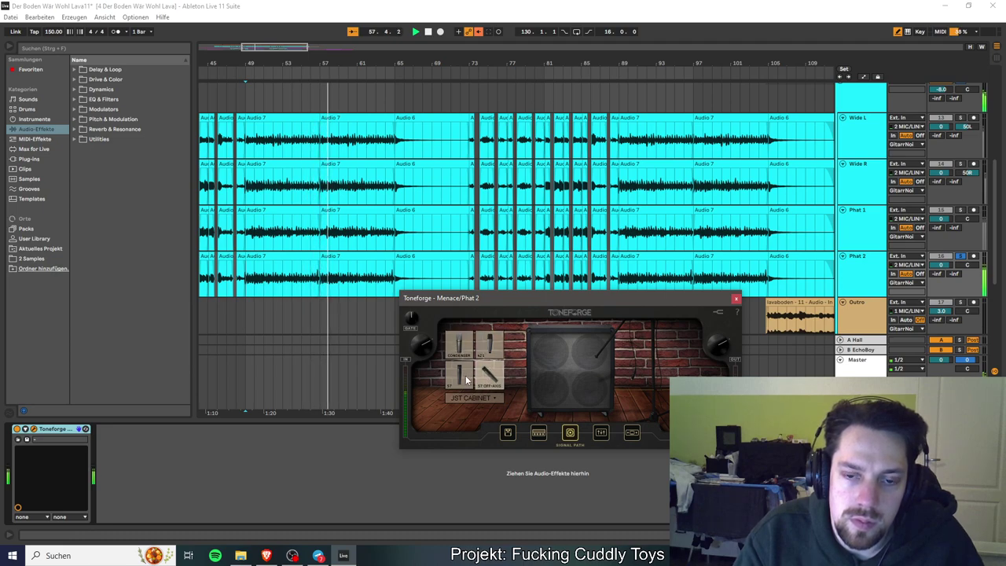
pyautogui.click(494, 358)
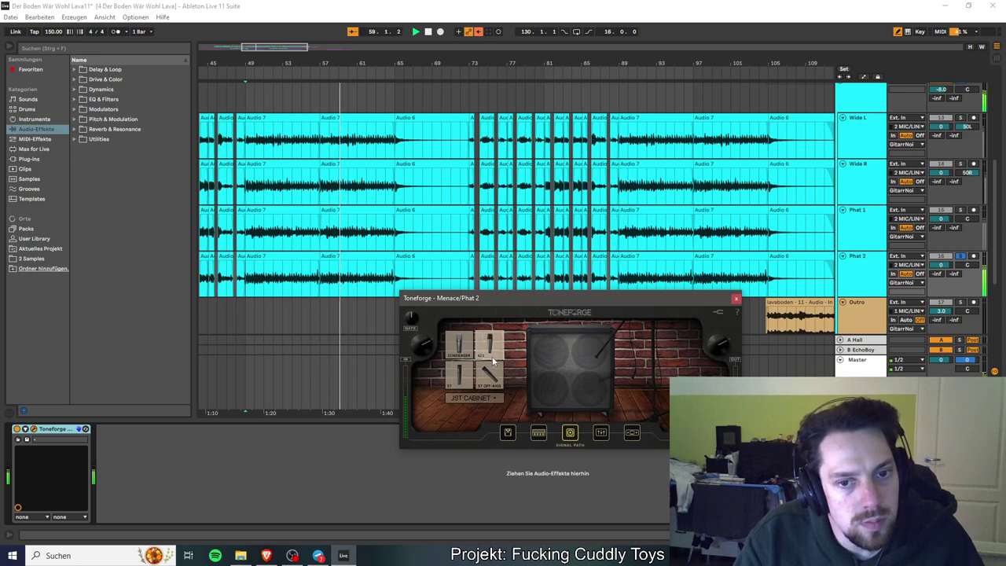
pyautogui.click(488, 375)
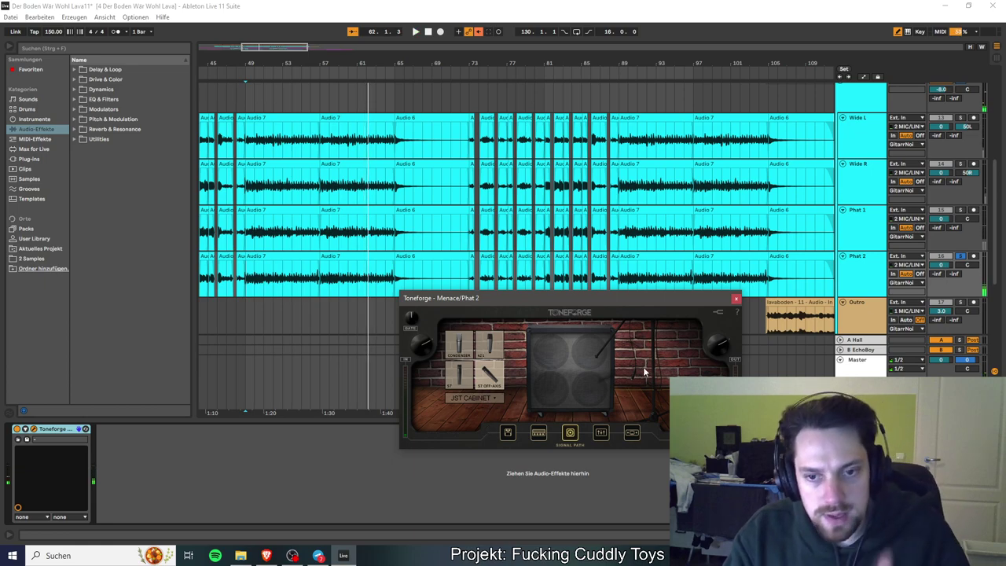
pyautogui.click(735, 299)
pyautogui.click(870, 277)
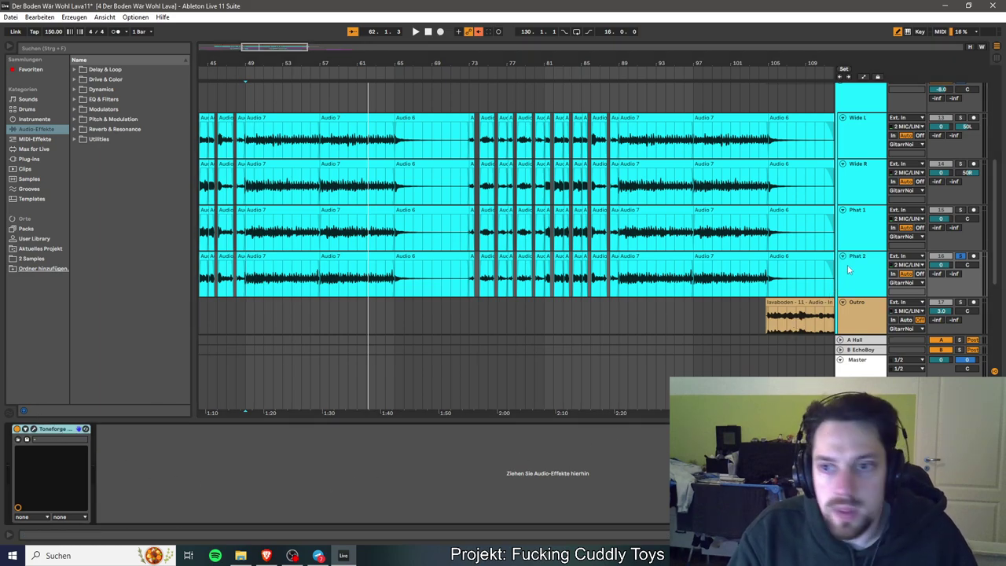
# Replace the Toneforge Menace on Phat 1 with a copy of the one set up on Phat 2.
pyautogui.hotkey('ctrl', 'alt', 'p')
pyautogui.click(735, 300)
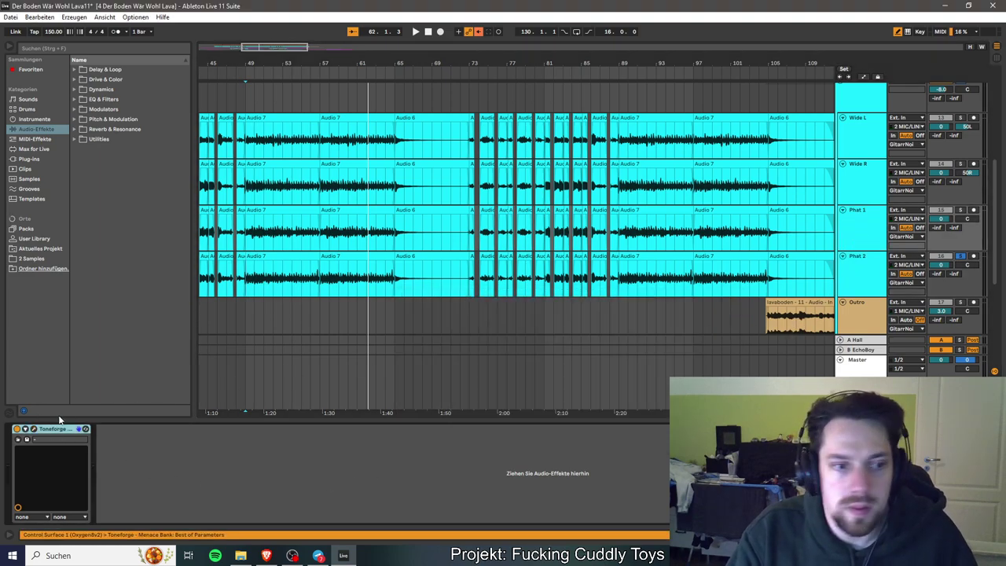
pyautogui.press('Delete')
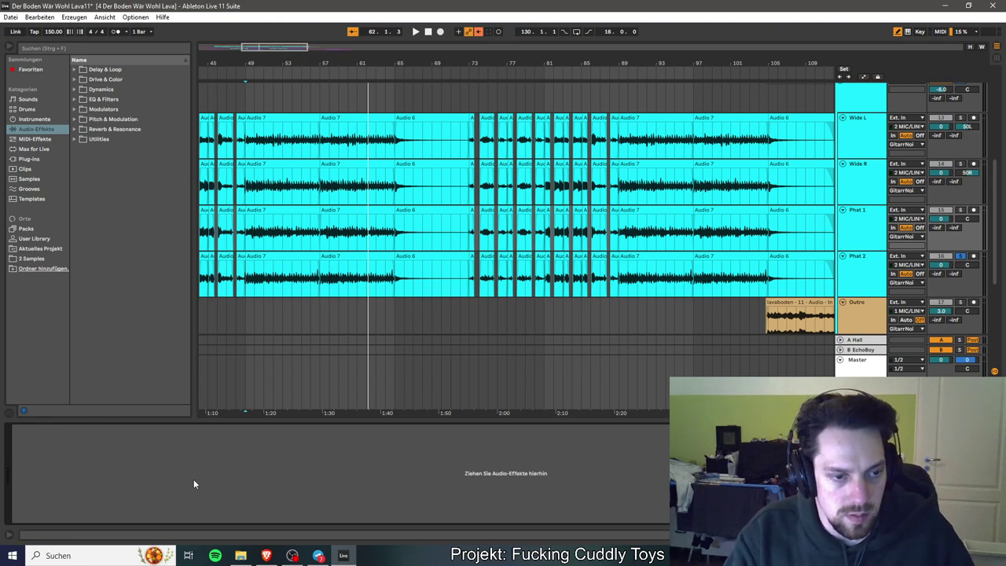
pyautogui.hotkey('ctrl', 'z')
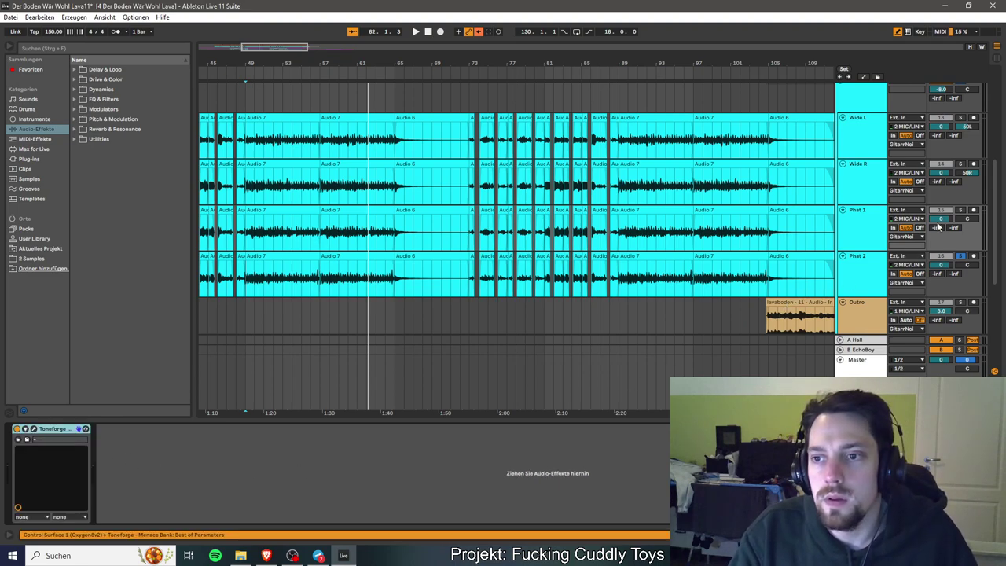
# Listen to both soloed phat guitars from 49.1.1 and compare them with the whole soloed GitarrNoi group.
pyautogui.press('space')
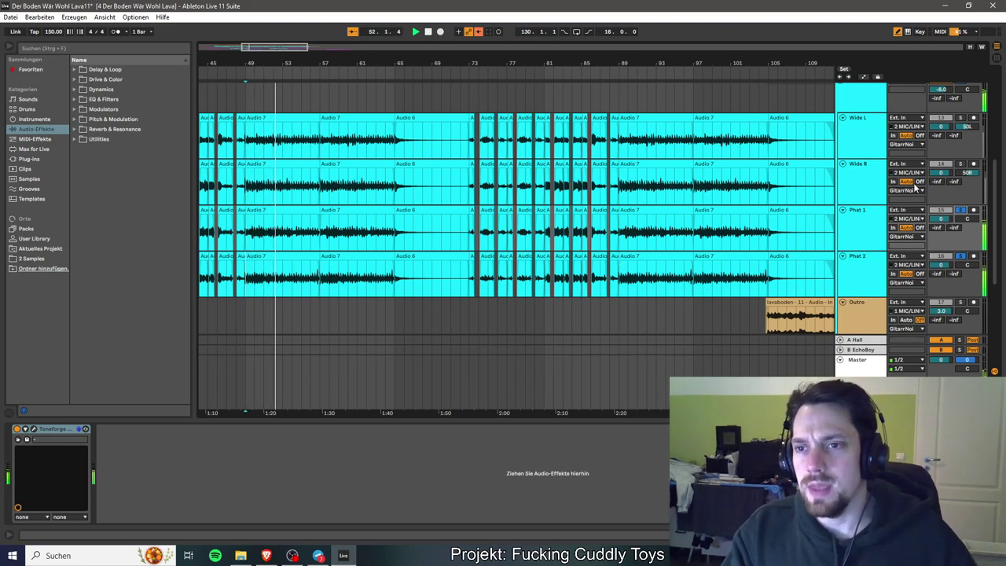
pyautogui.scroll(2, 947, 138)
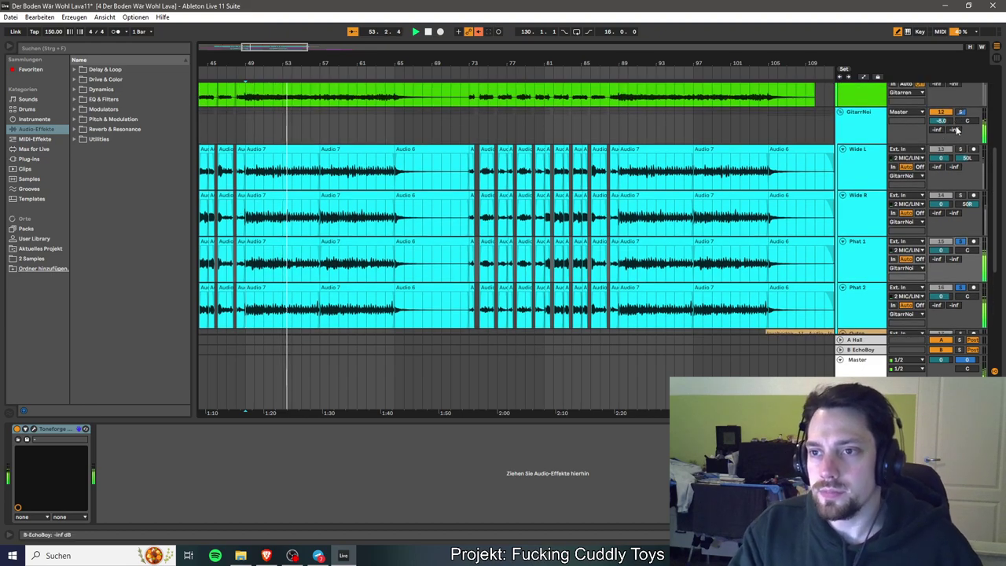
pyautogui.scroll(-1, 955, 140)
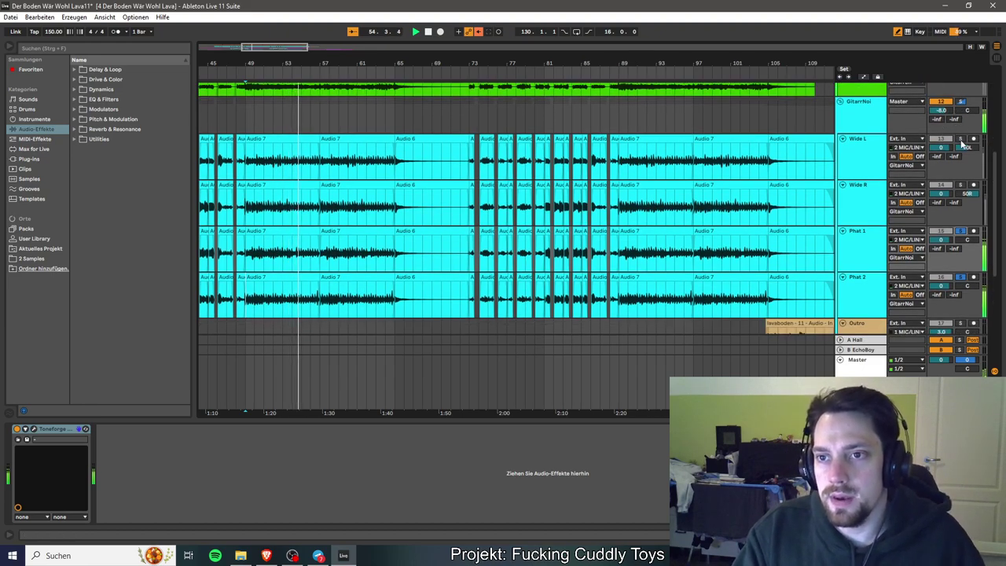
pyautogui.click(960, 140)
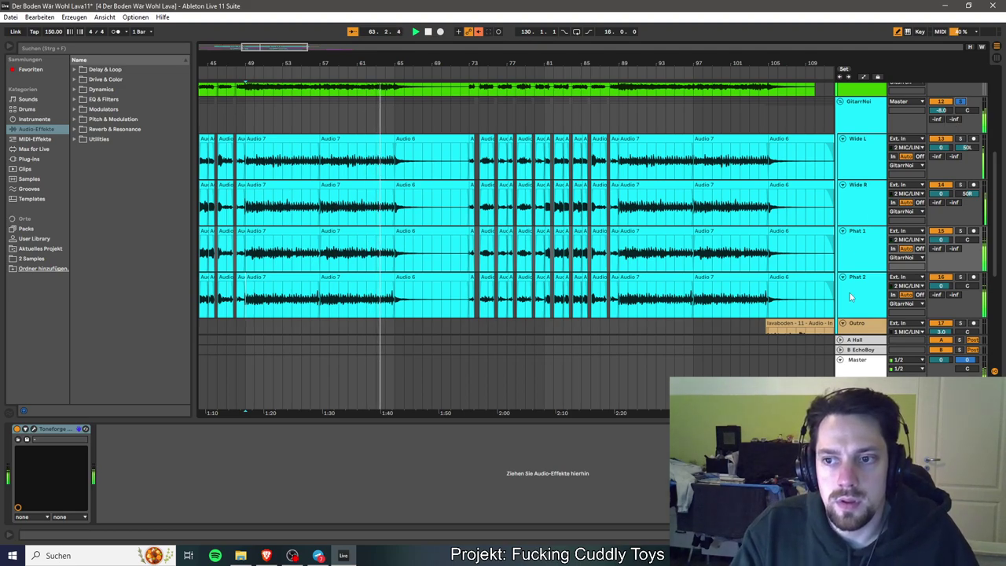
# Solo Phat 2 and fine-tune the Gain on its Menace amp during playback from 49.1.1.
pyautogui.click(960, 277)
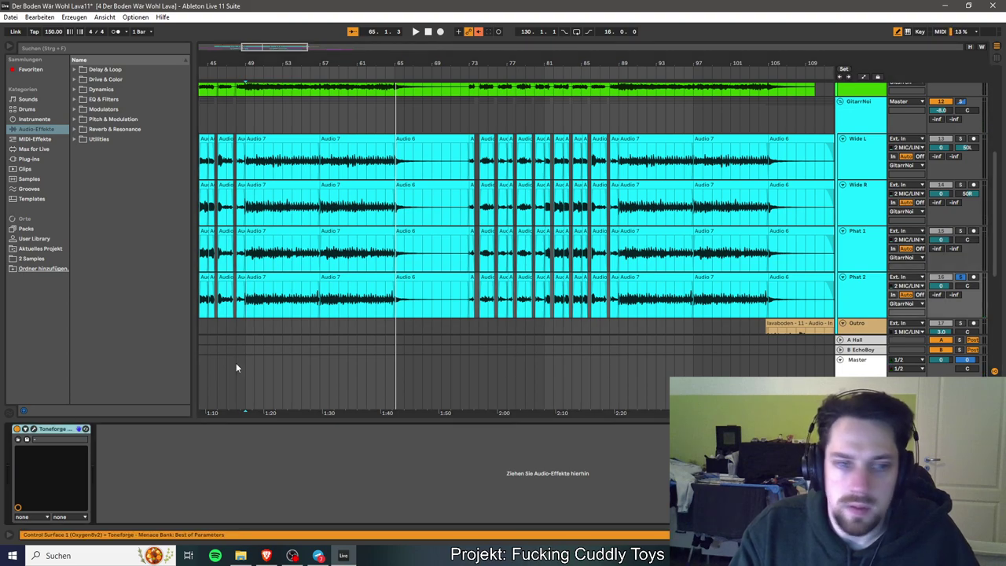
pyautogui.click(33, 429)
pyautogui.press('space')
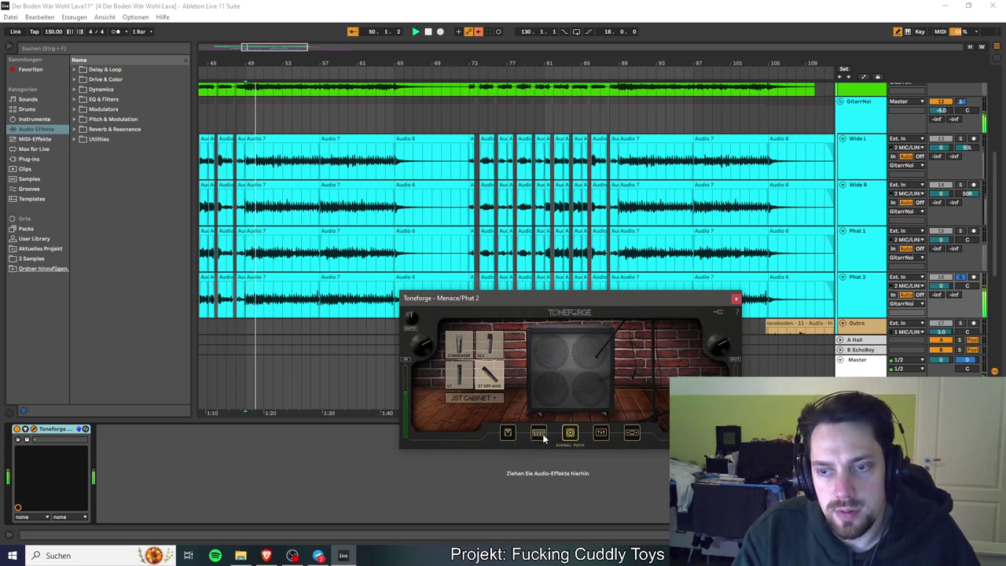
pyautogui.click(541, 434)
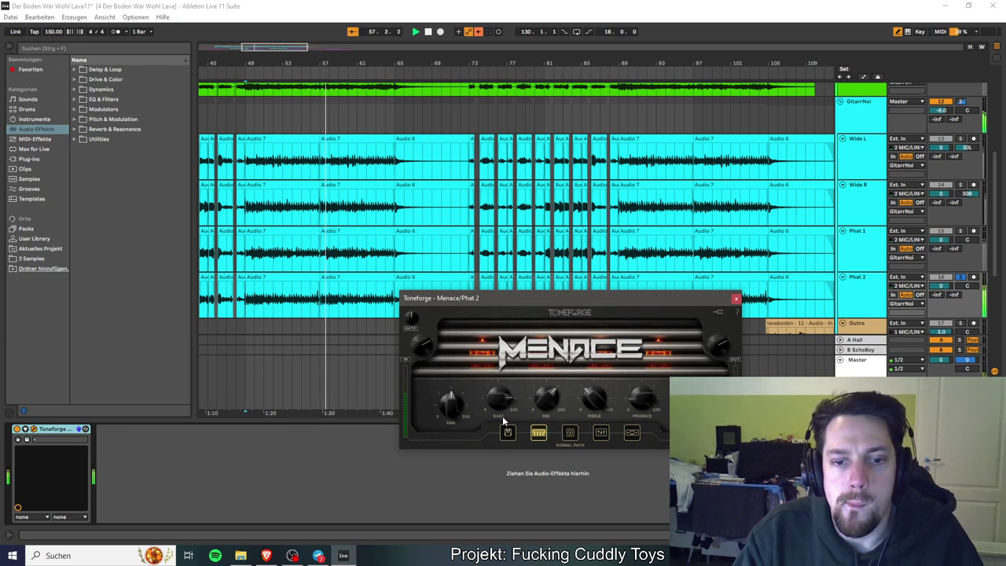
pyautogui.moveTo(448, 411)
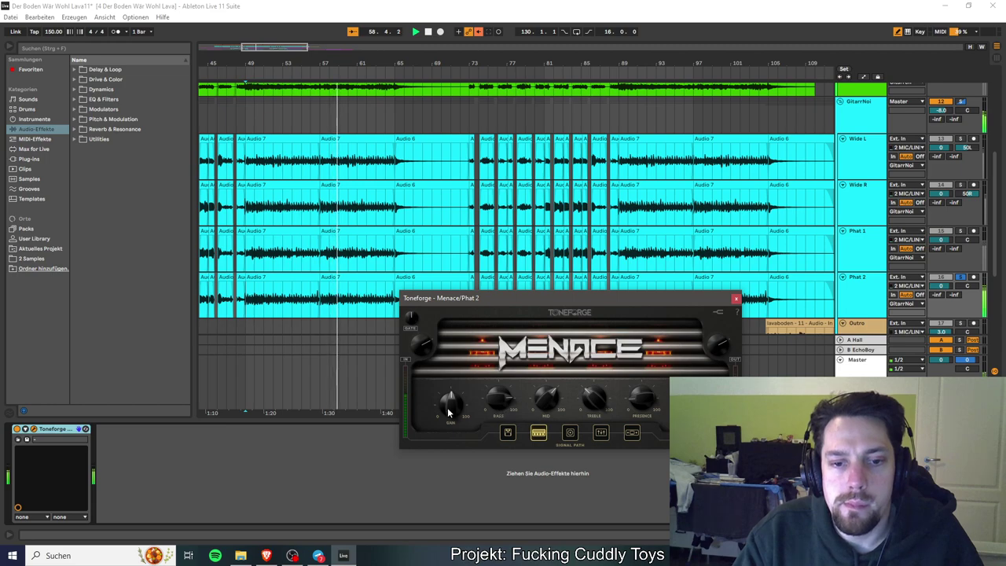
pyautogui.moveTo(455, 386)
pyautogui.mouseDown()
pyautogui.moveTo(474, 305)
pyautogui.moveTo(445, 393)
pyautogui.mouseUp()
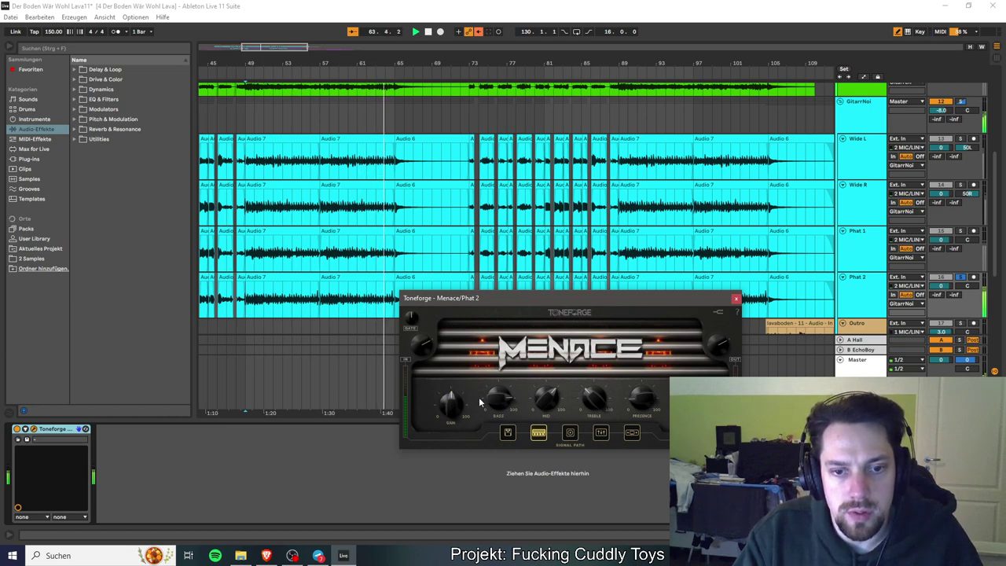
pyautogui.click(736, 298)
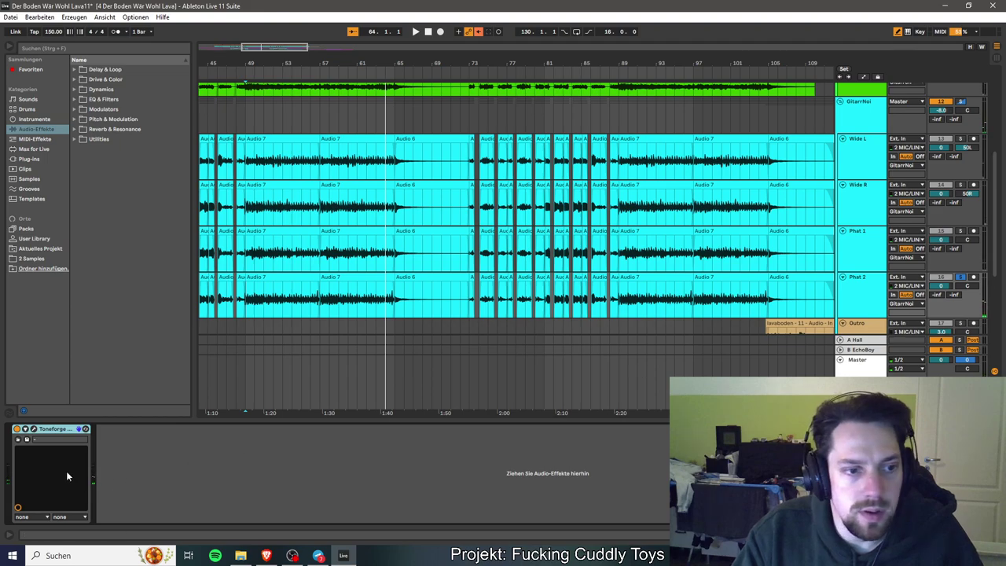
# Sweep the Gain on Phat 2's Menace from 1 back up and adjust the Presence while it plays.
pyautogui.click(34, 429)
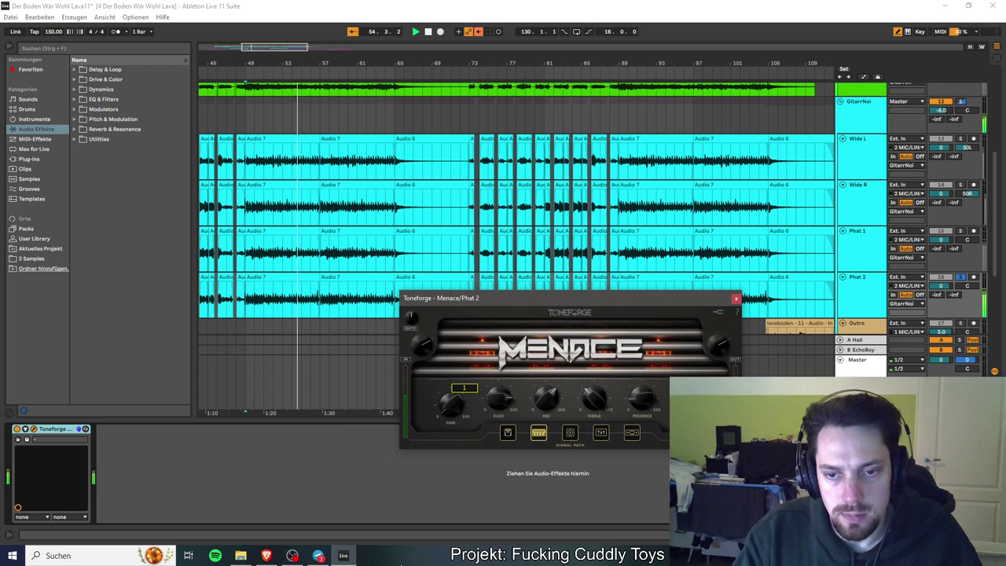
pyautogui.scroll(5, 436, 404)
pyautogui.moveTo(438, 404); pyautogui.dragTo(427, 458)
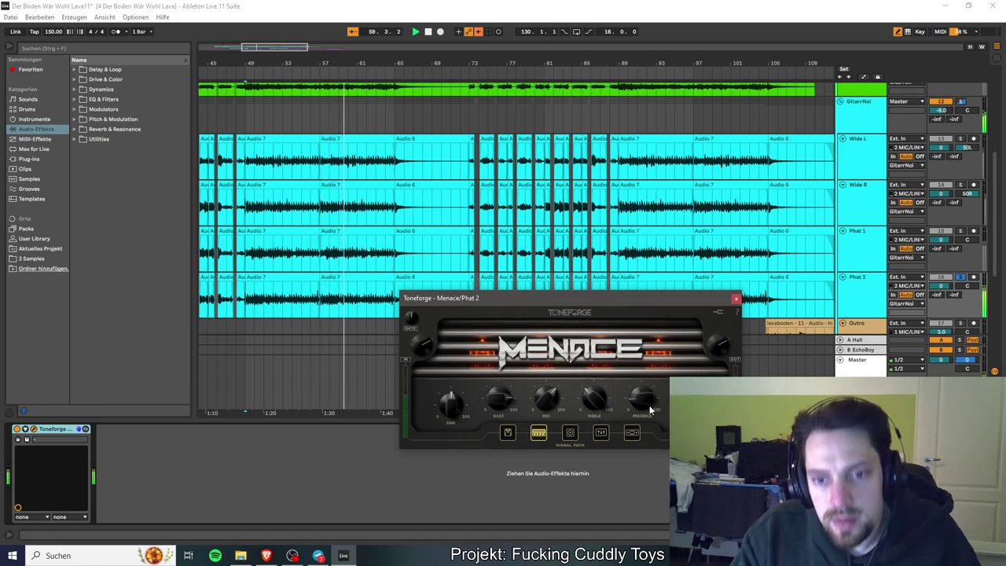
pyautogui.moveTo(642, 402); pyautogui.dragTo(620, 374)
pyautogui.click(736, 299)
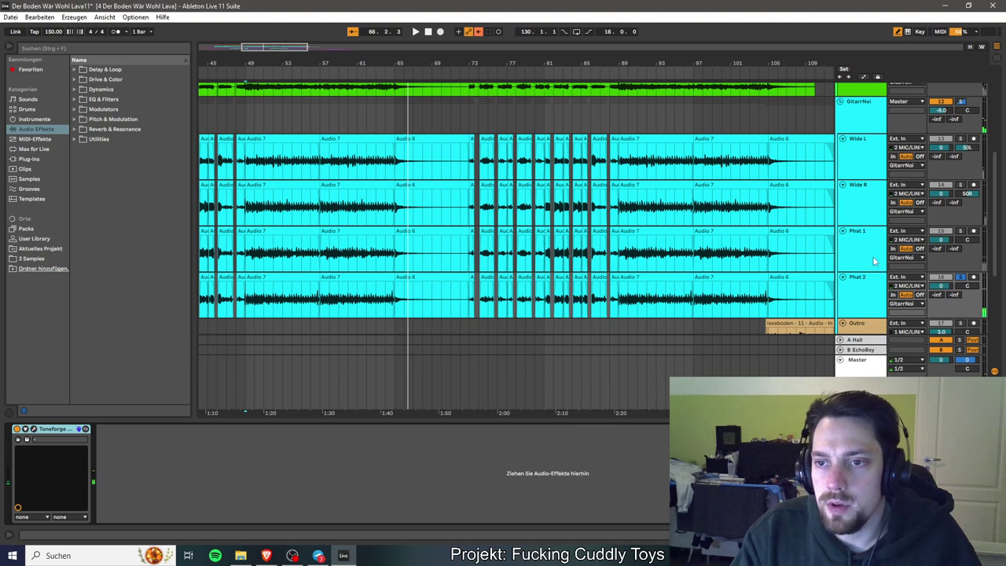
# Set the Presence on Phat 1's Menace amp to 33 and save the set.
pyautogui.click(33, 429)
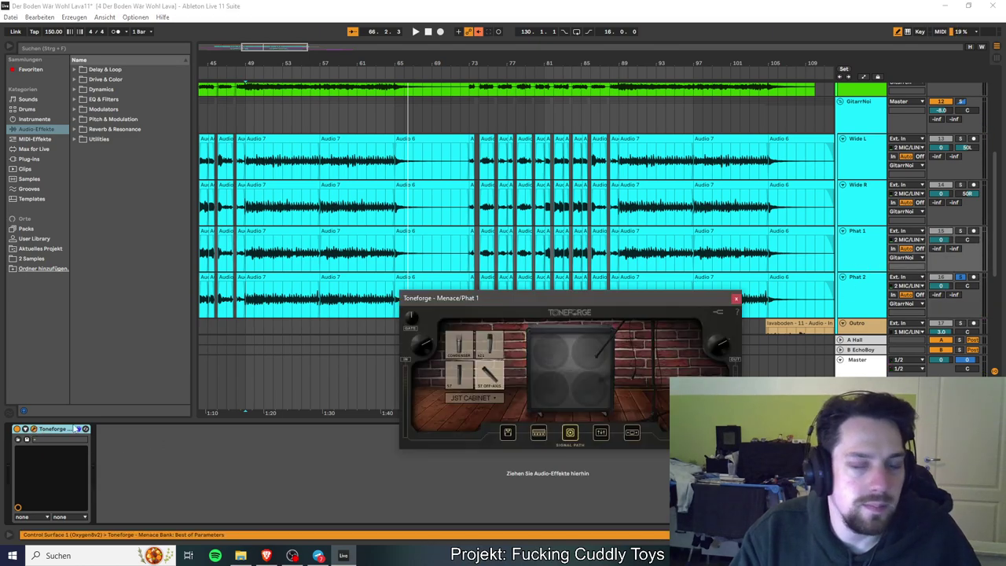
pyautogui.click(506, 433)
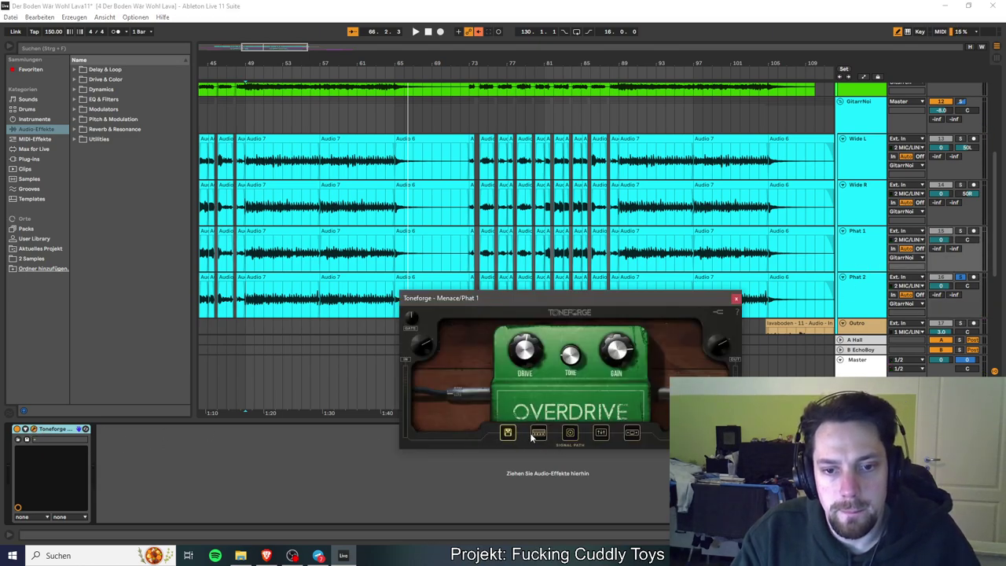
pyautogui.click(539, 433)
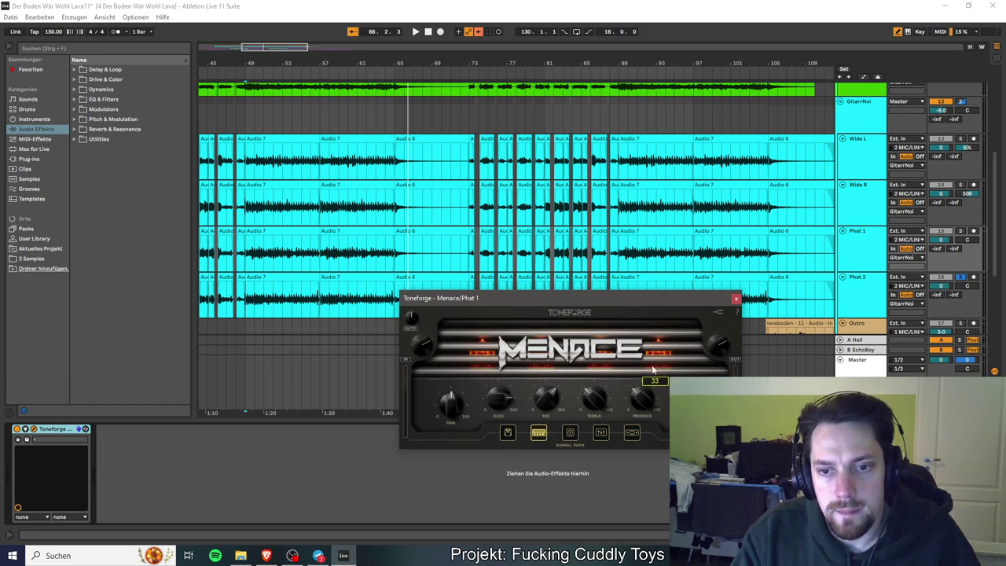
pyautogui.click(735, 299)
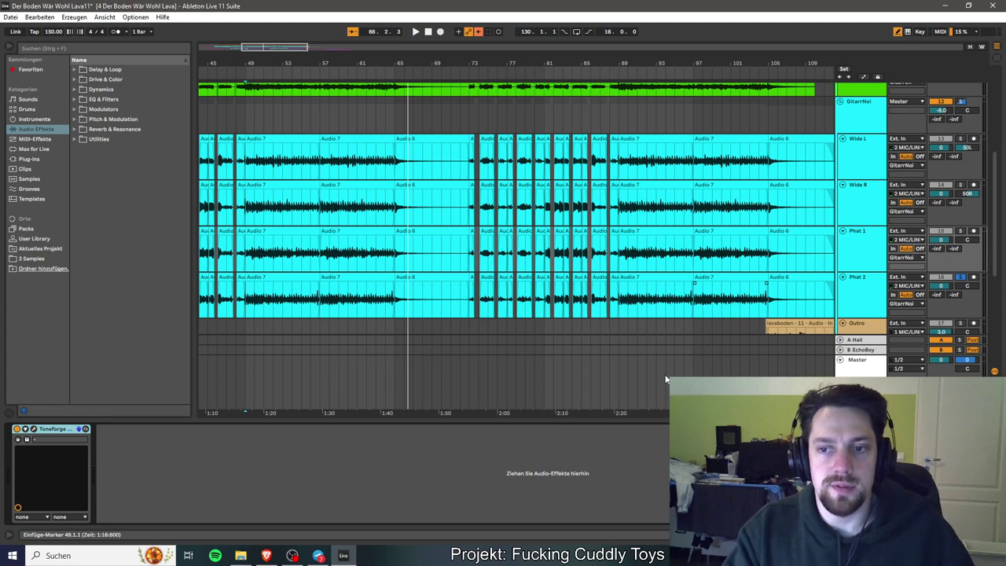
pyautogui.hotkey('ctrl', 's')
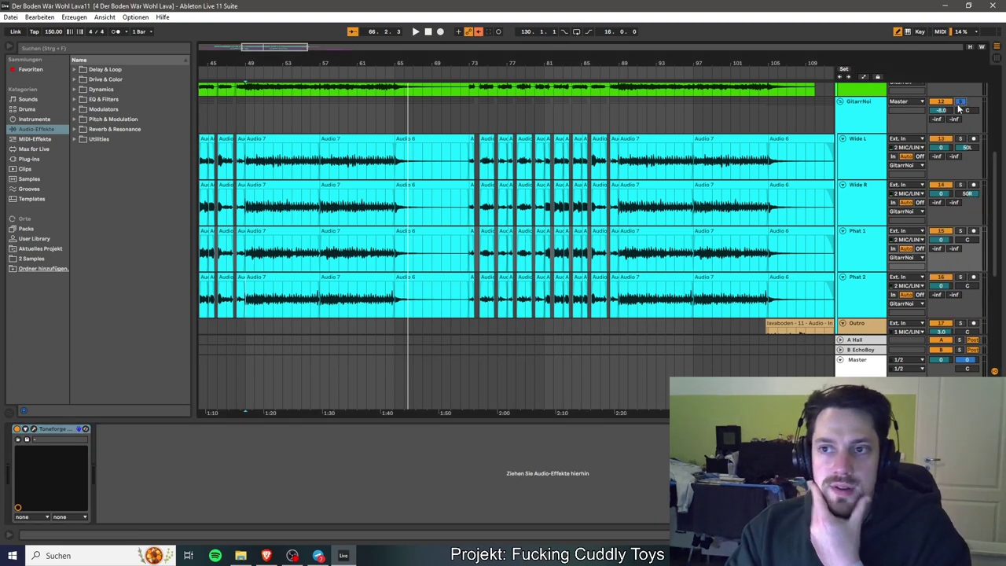
# Play the full, unsoloed mix from 17.1.1 and hide the device area to enlarge the arrangement.
pyautogui.moveTo(297, 48); pyautogui.dragTo(297, 39)
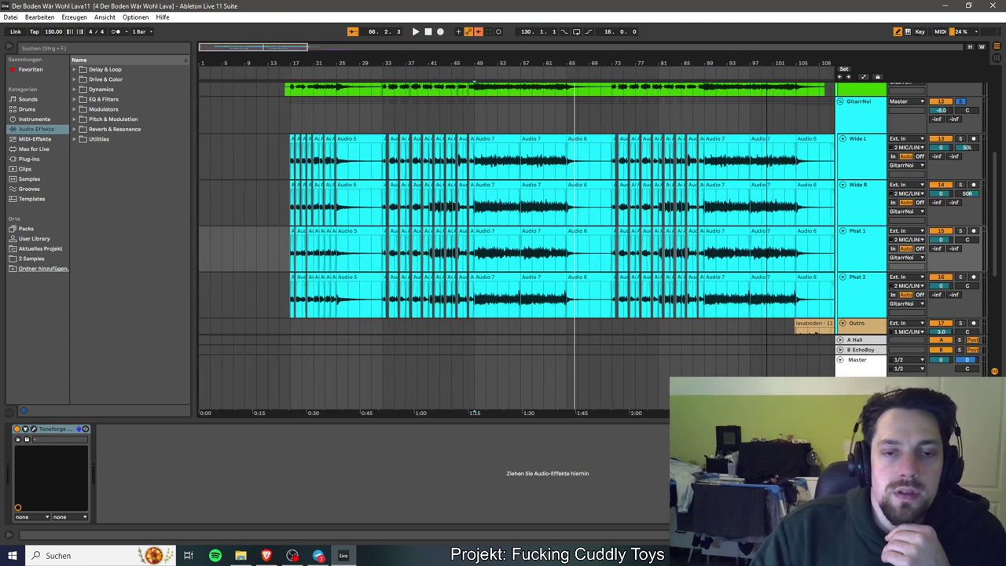
pyautogui.click(290, 165)
pyautogui.press('space')
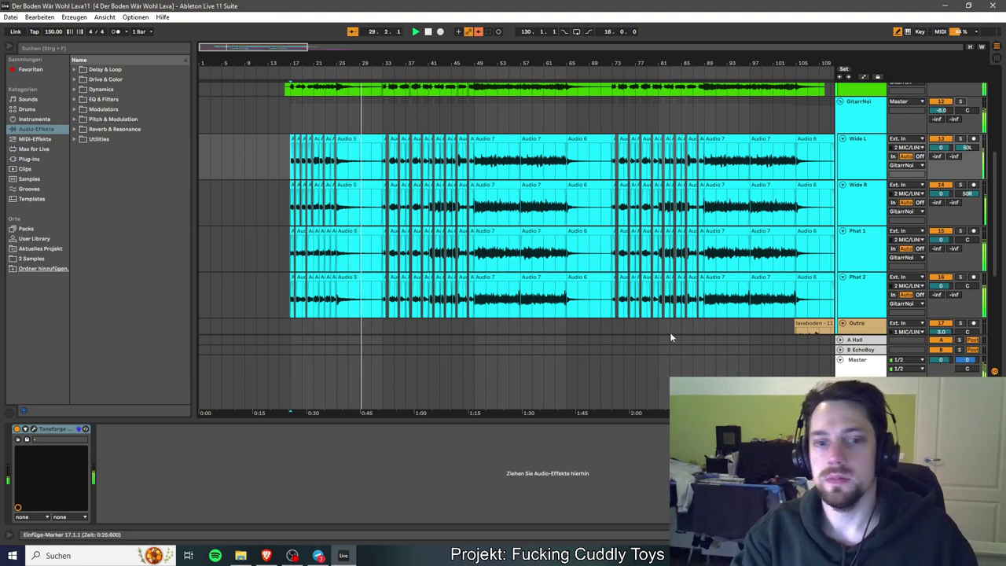
pyautogui.moveTo(593, 419); pyautogui.dragTo(593, 522)
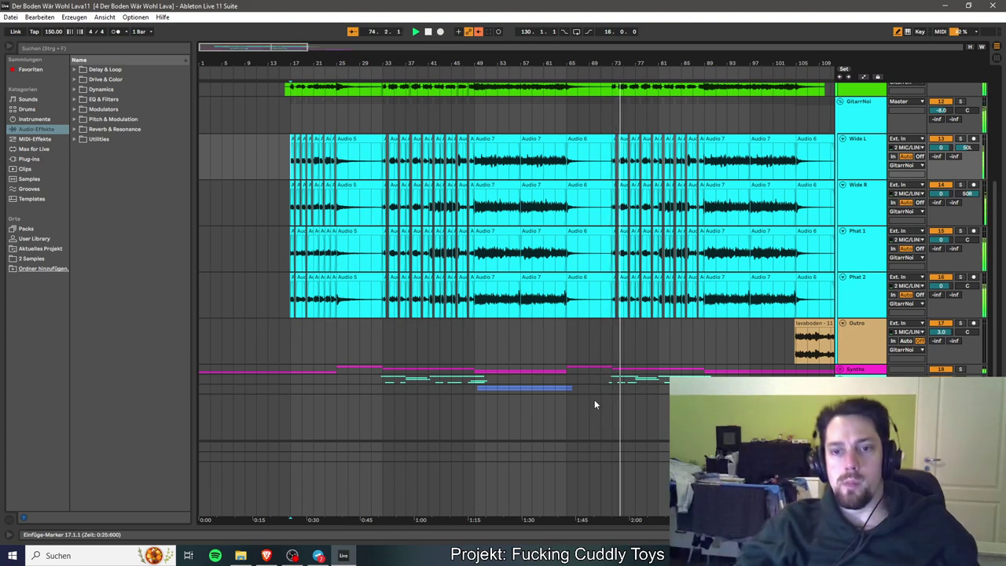
# Mute and fold the Gitarren group while the song plays to judge the GitarrNoi guitars, and save the set.
pyautogui.press('-')
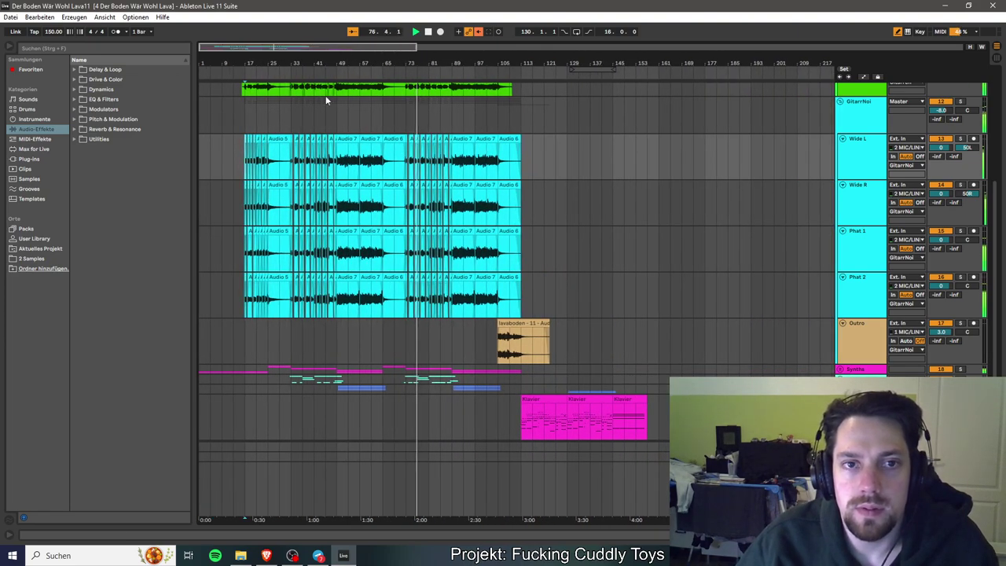
pyautogui.scroll(3, 322, 204)
pyautogui.scroll(3, 322, 202)
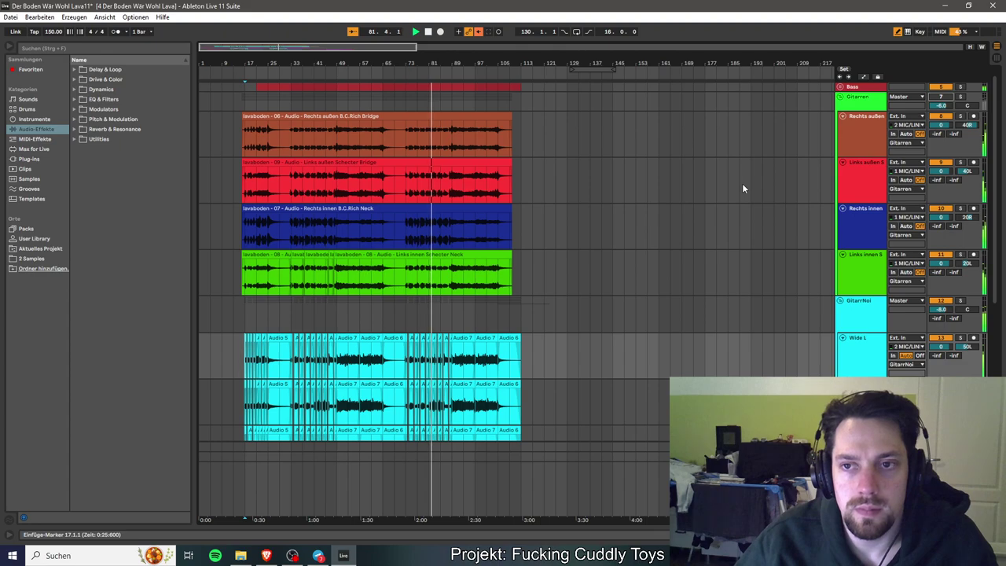
pyautogui.click(841, 96)
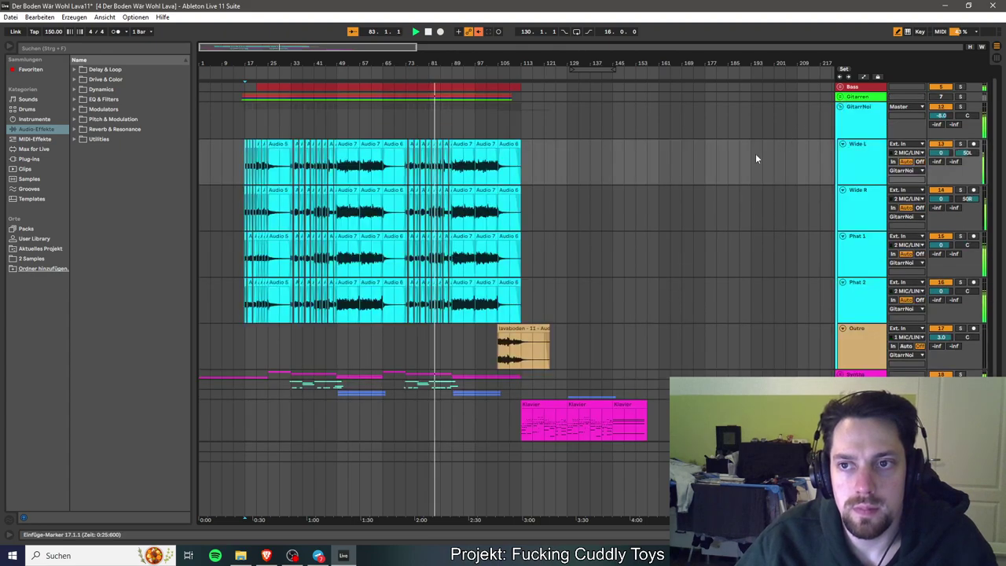
pyautogui.scroll(1, 597, 196)
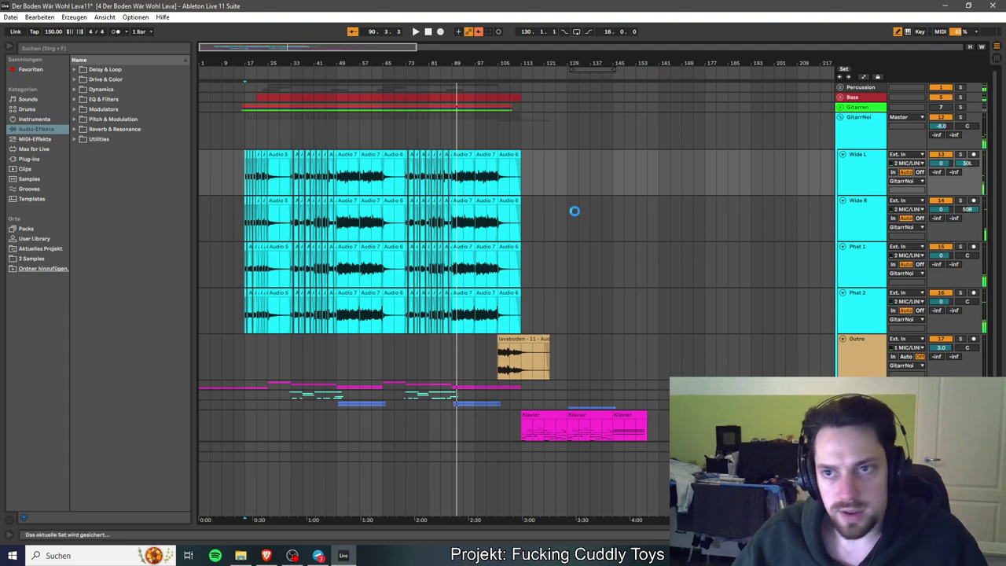
# Unfold the Gitarren group, solo it and play it from 33.1.1.
pyautogui.click(840, 108)
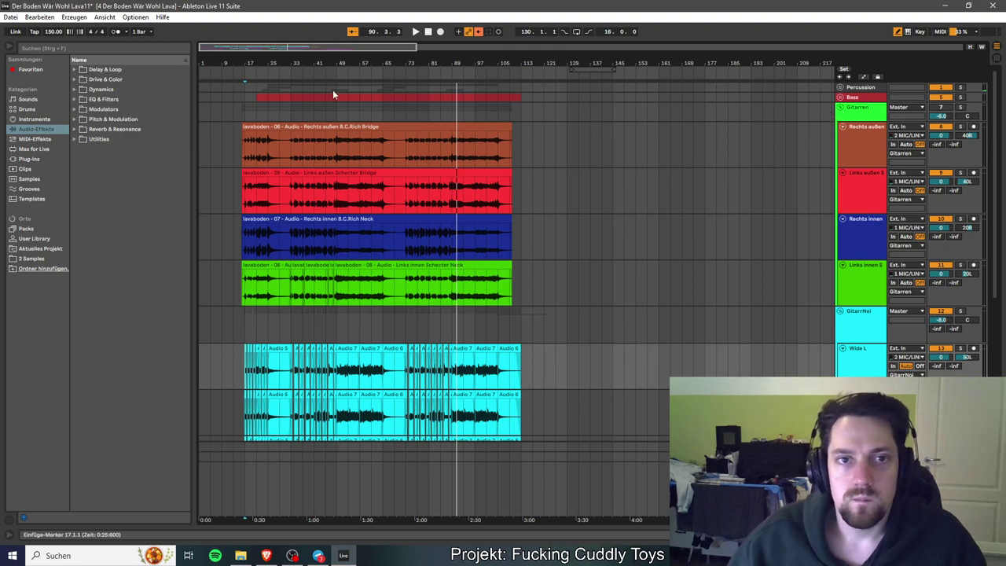
pyautogui.moveTo(333, 50); pyautogui.dragTo(378, 86)
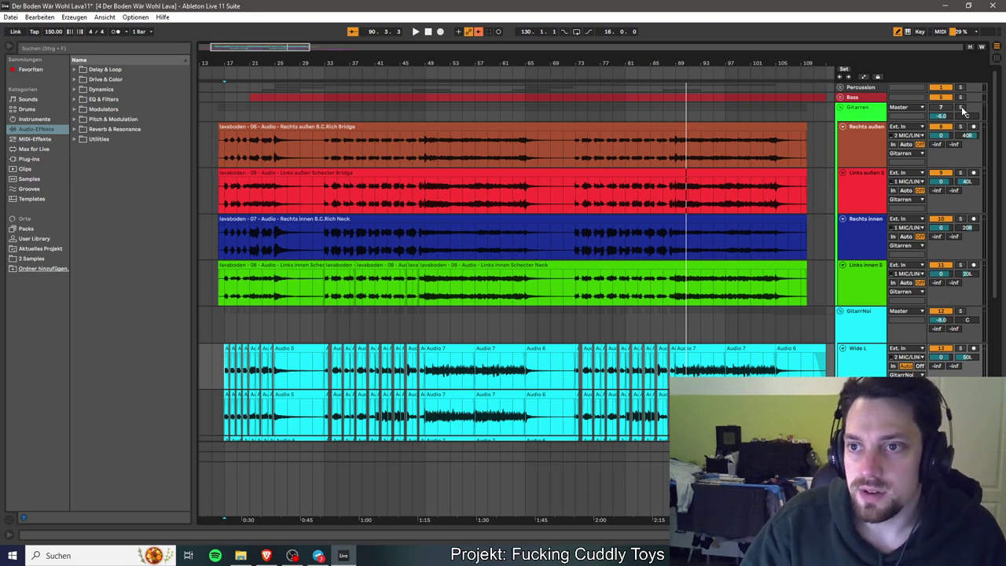
pyautogui.click(324, 155)
pyautogui.press('space')
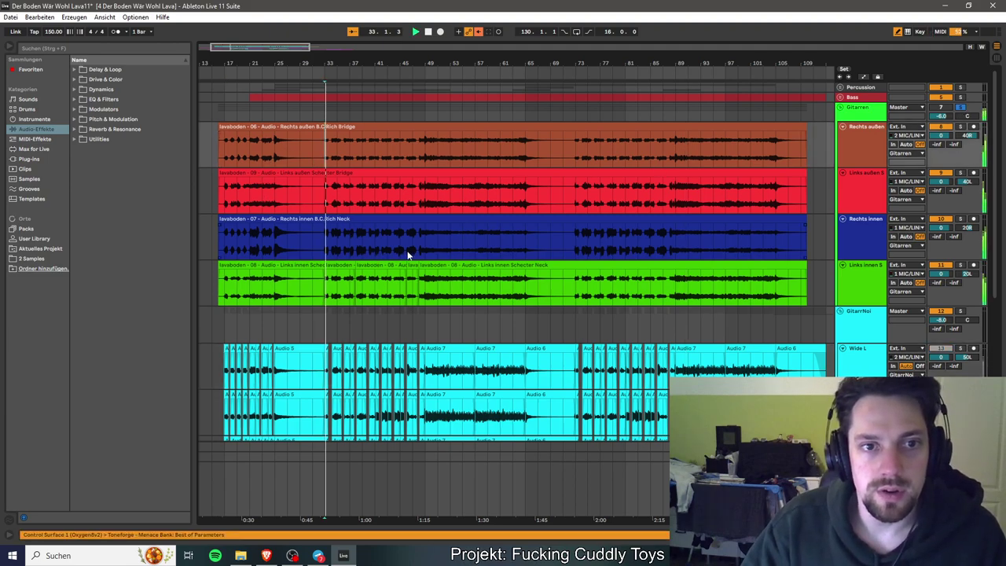
# Audition the soloed Gitarren tracks from 37.1.1 and replay the passage starting at 35.1.1.
pyautogui.click(350, 164)
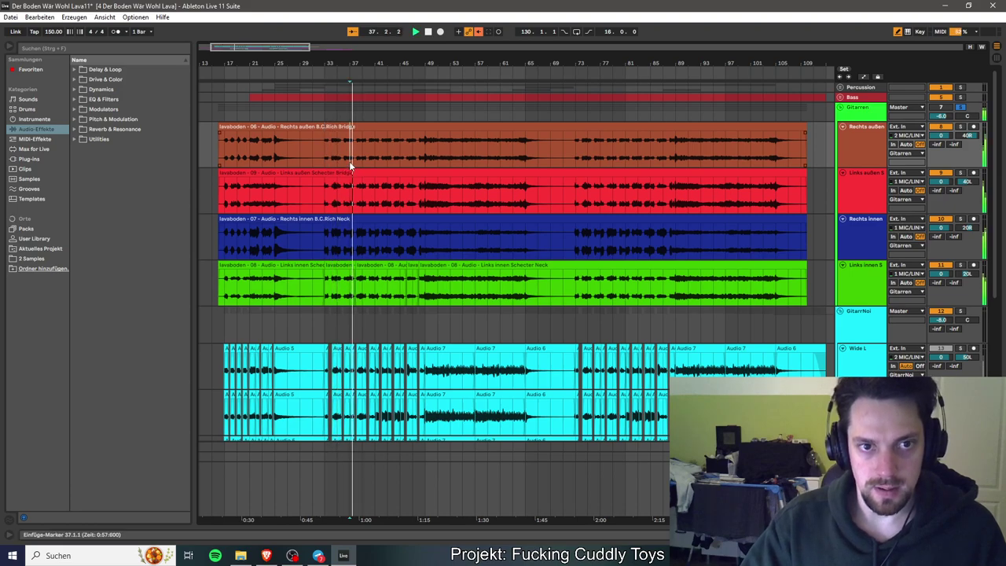
pyautogui.click(343, 160)
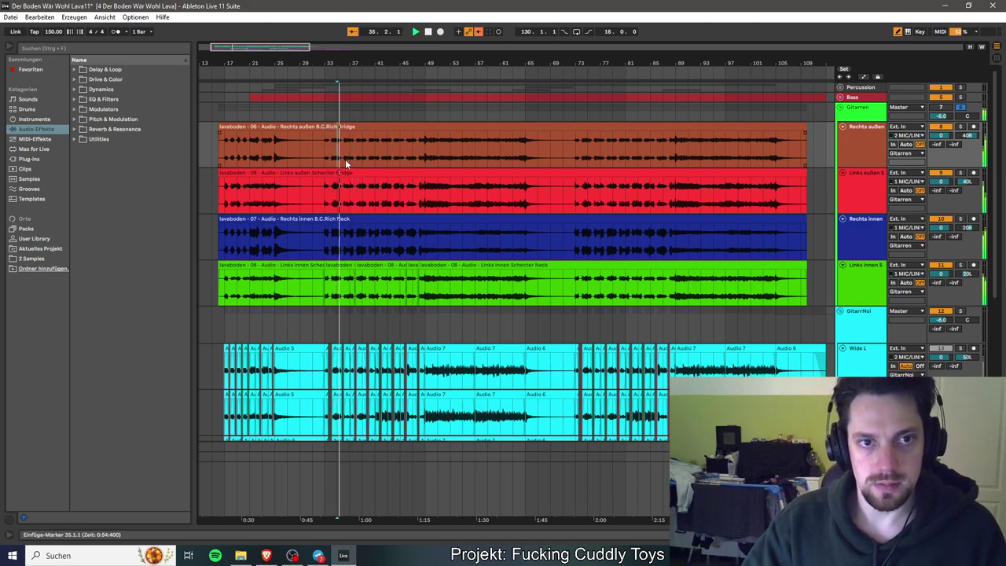
pyautogui.moveTo(339, 63); pyautogui.dragTo(339, 130)
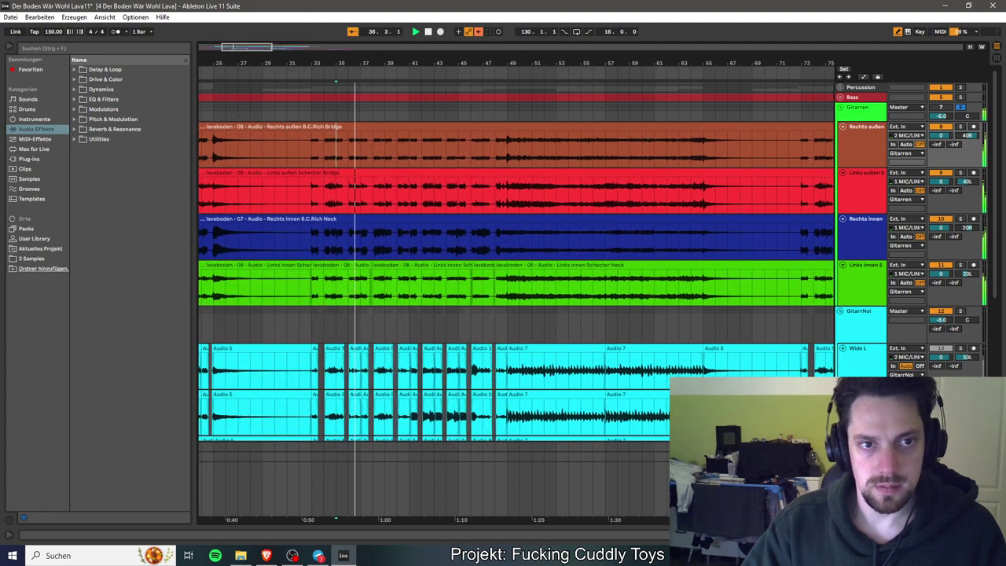
pyautogui.press('space')
pyautogui.press('space')
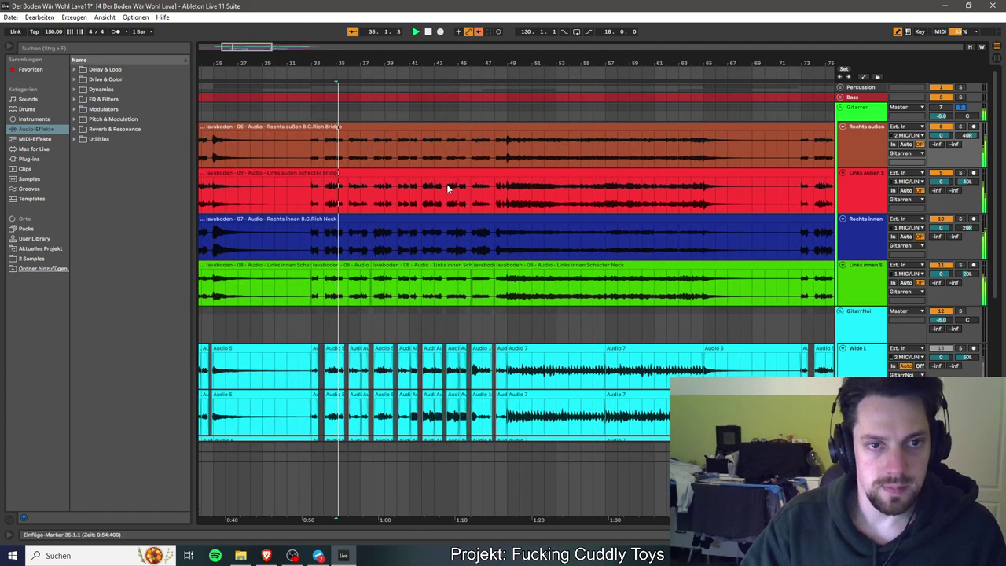
# Play the passage from 36.1.1 repeatedly, switching the solo between the GitarrNoi and Gitarren groups to compare their sound.
pyautogui.click(349, 148)
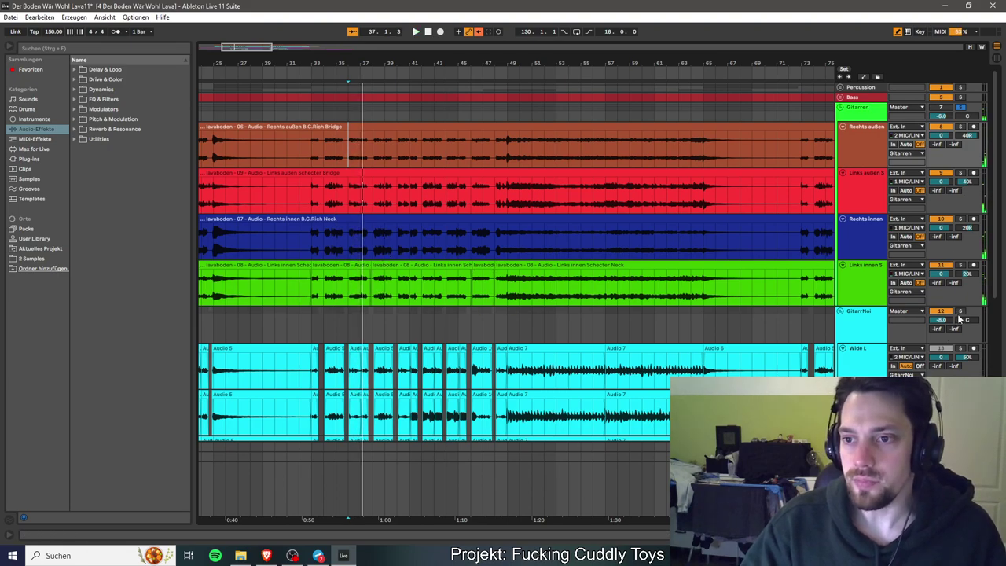
pyautogui.press('space')
pyautogui.press('space')
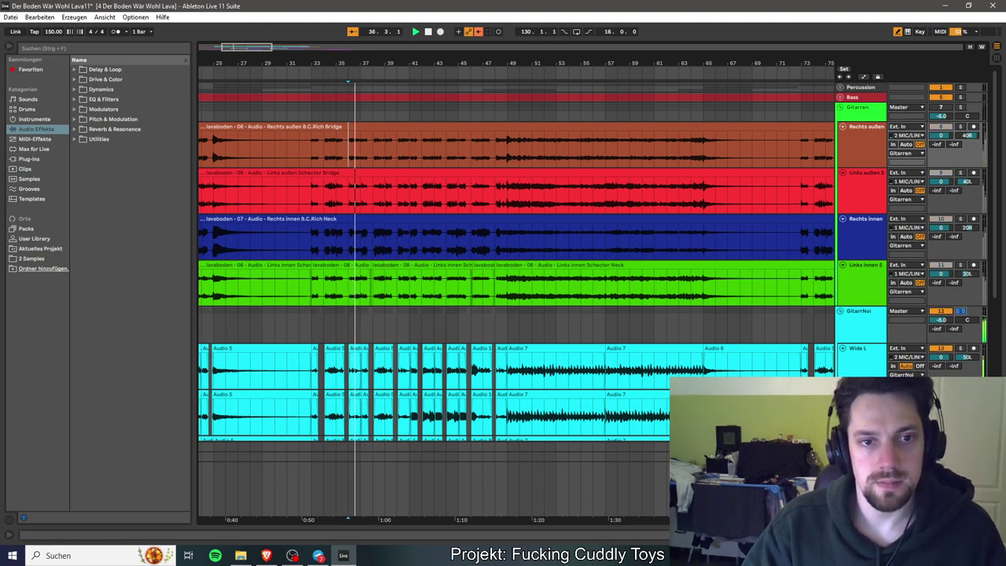
pyautogui.click(961, 108)
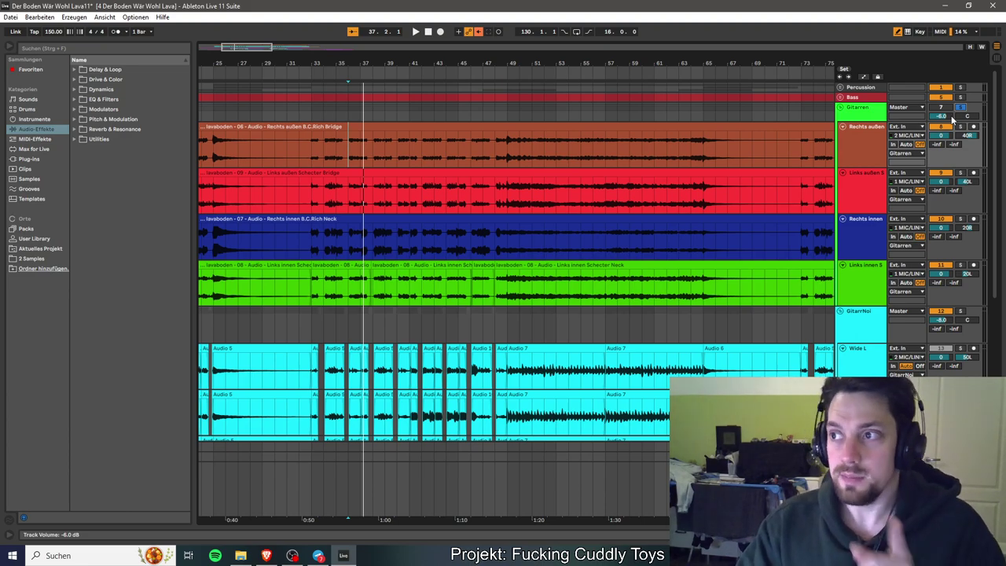
pyautogui.moveTo(257, 48); pyautogui.dragTo(253, 79)
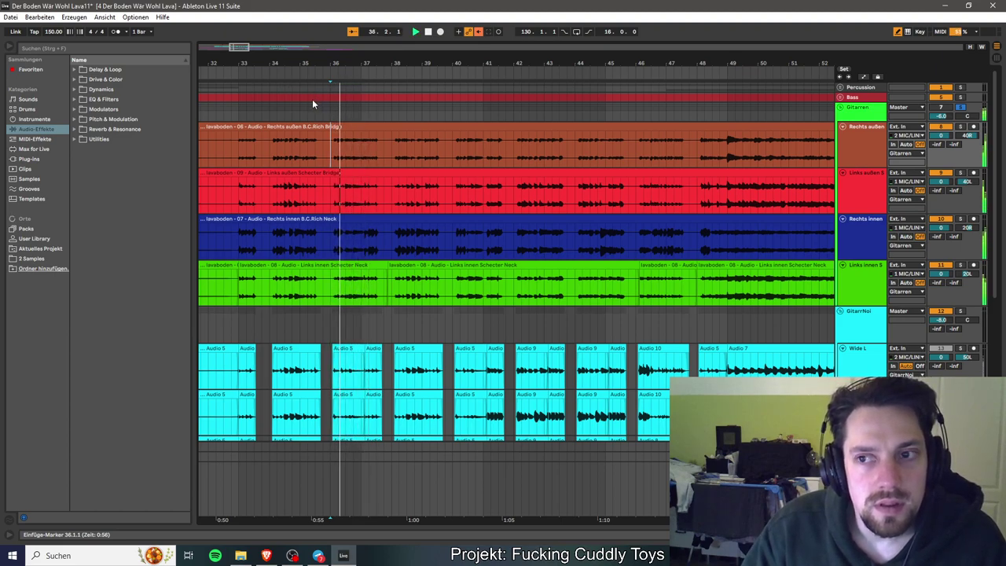
pyautogui.click(959, 312)
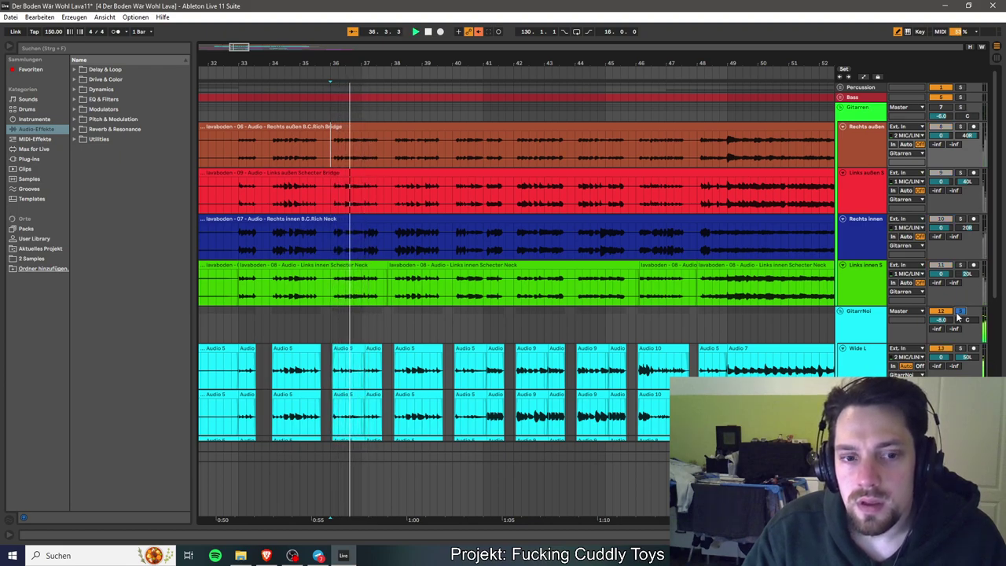
pyautogui.click(958, 107)
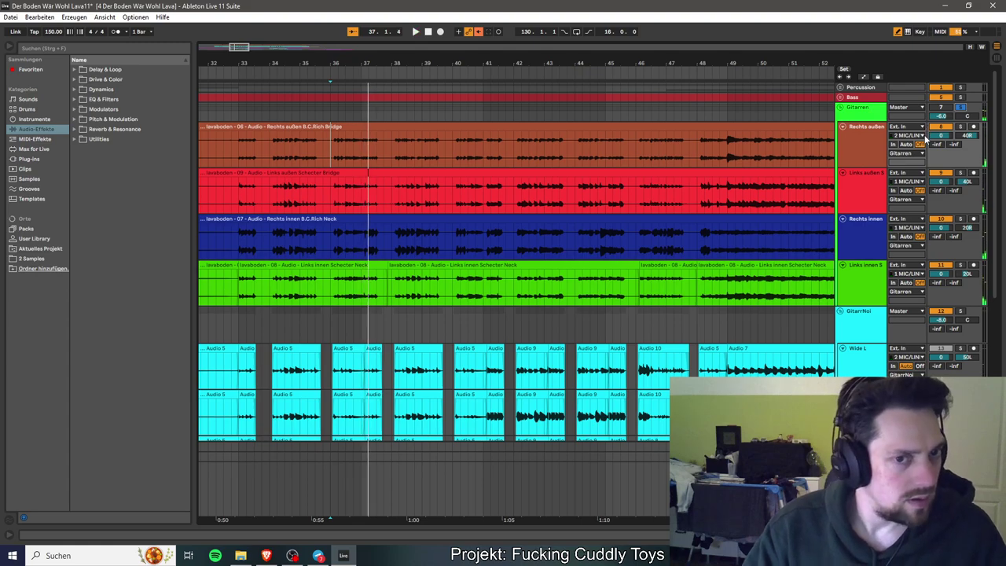
# Split the clips on all four Gitarren tracks at 36.3.1.
pyautogui.moveTo(233, 47)
pyautogui.mouseDown()
pyautogui.moveTo(234, 88)
pyautogui.moveTo(225, 35)
pyautogui.mouseUp()
pyautogui.press('space')
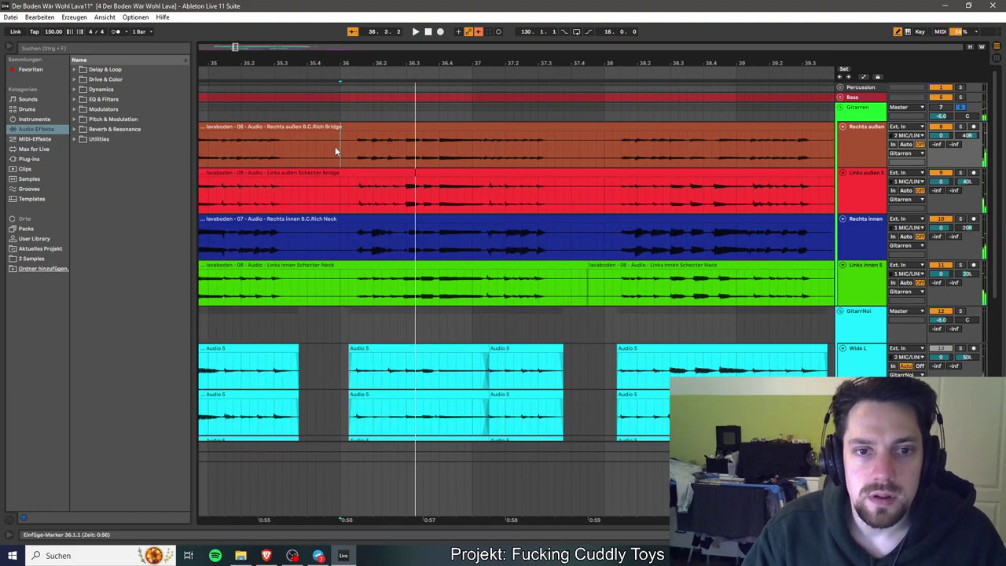
pyautogui.click(404, 203)
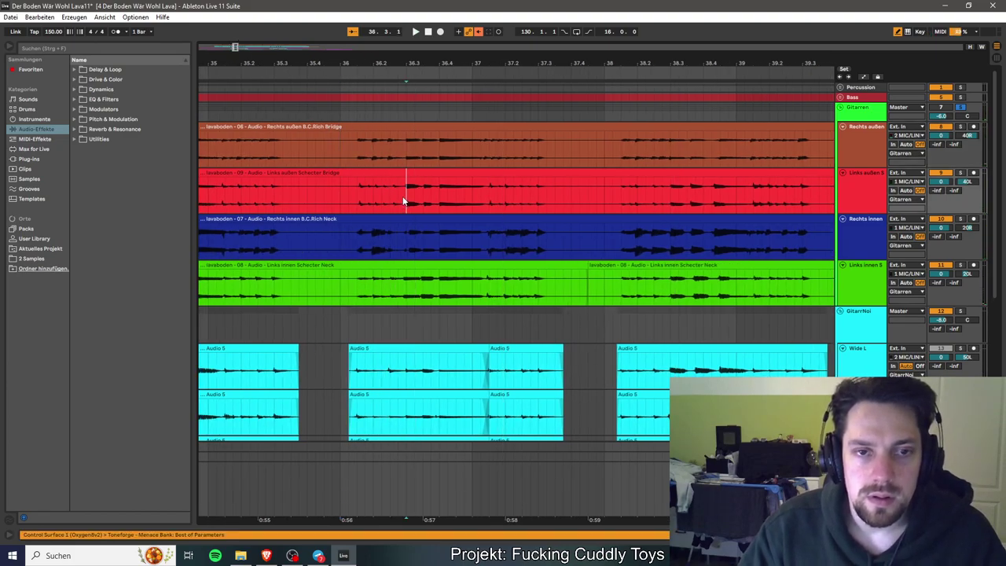
pyautogui.hotkey('ctrl', 'e')
pyautogui.click(406, 157)
pyautogui.hotkey('ctrl', 'e')
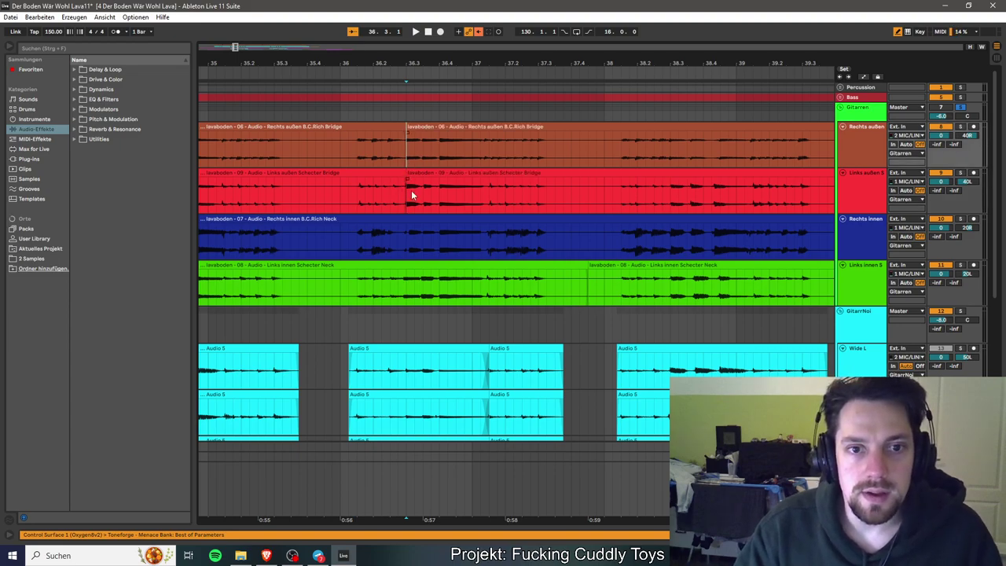
pyautogui.click(407, 232)
pyautogui.hotkey('ctrl', 'e')
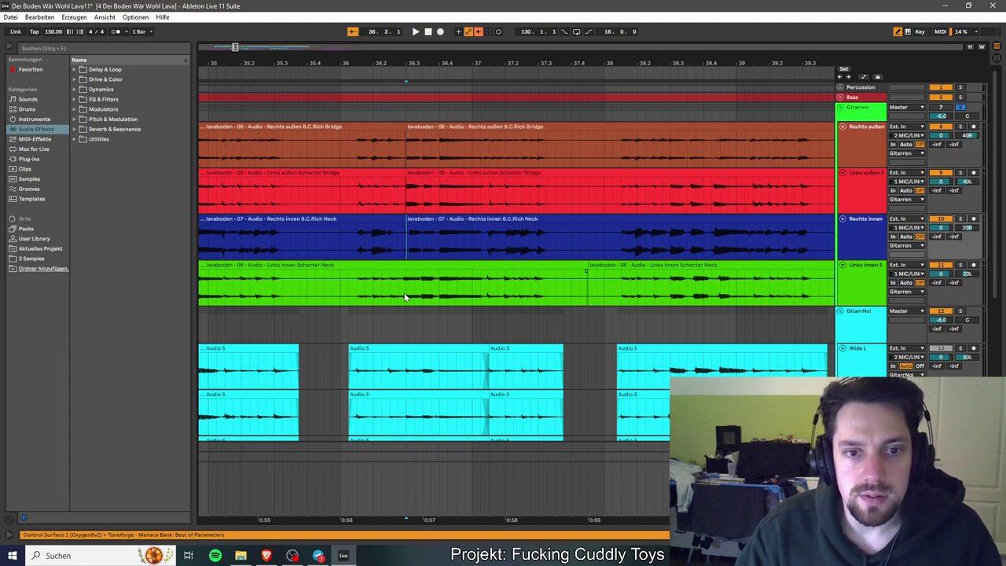
pyautogui.click(403, 297)
pyautogui.hotkey('ctrl', 'e')
# Play on from the cut, split all four Gitarren tracks' clips again at 37.1.2, and save the set.
pyautogui.press('space')
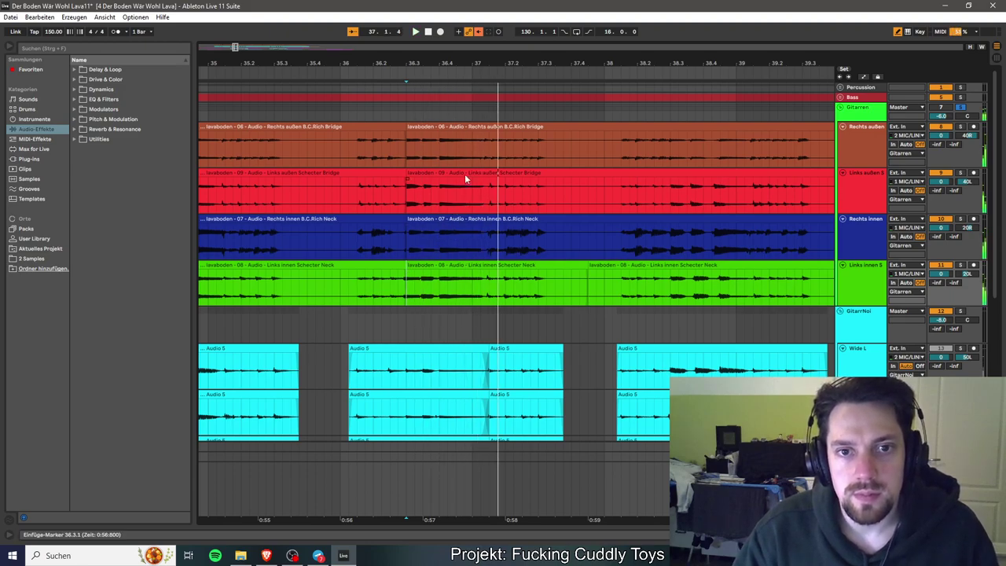
pyautogui.click(482, 154)
pyautogui.press('space')
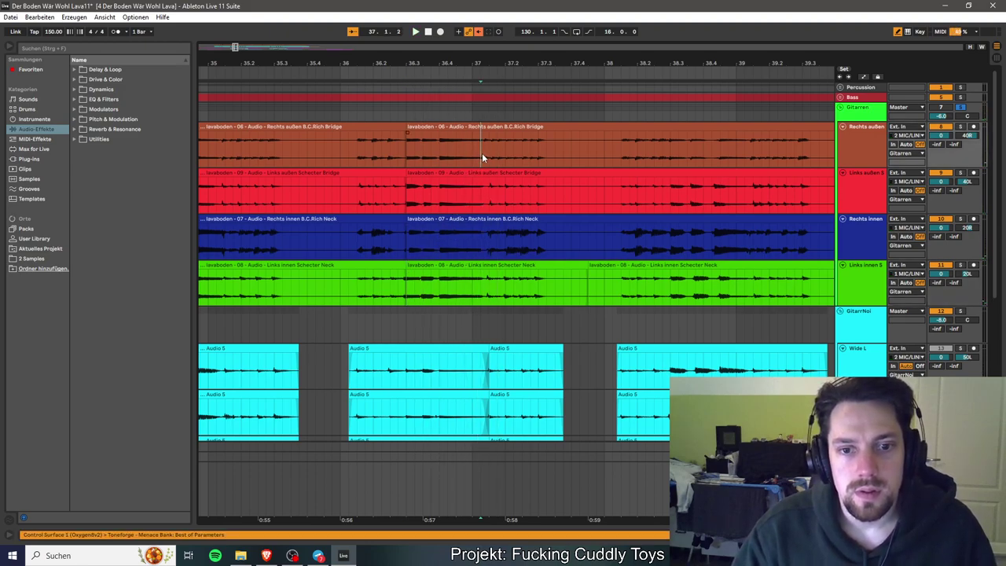
pyautogui.hotkey('ctrl', 'e')
pyautogui.click(479, 191)
pyautogui.hotkey('ctrl', 'e')
pyautogui.click(480, 232)
pyautogui.hotkey('ctrl', 'e')
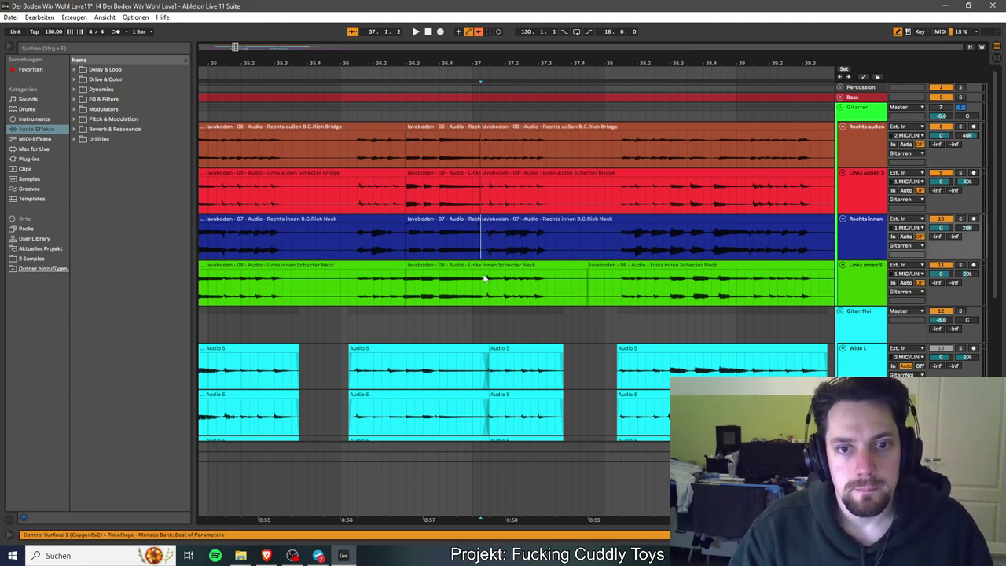
pyautogui.click(482, 281)
pyautogui.hotkey('ctrl', 'e')
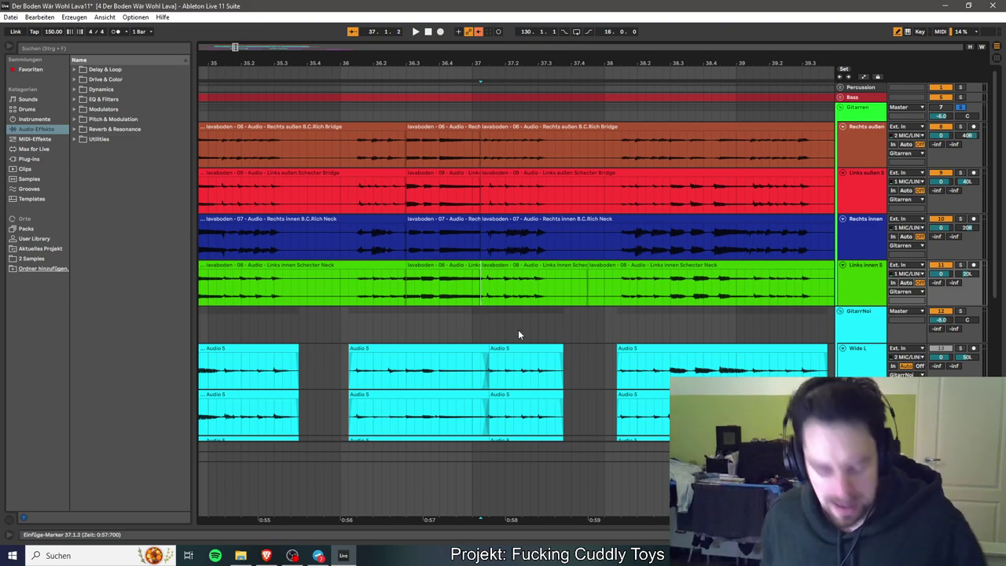
pyautogui.hotkey('ctrl', 's')
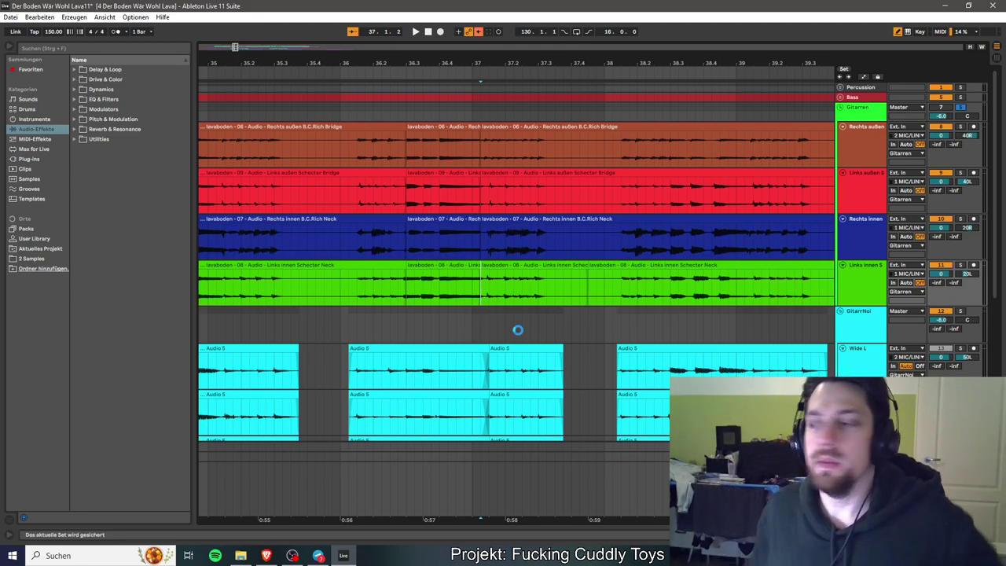